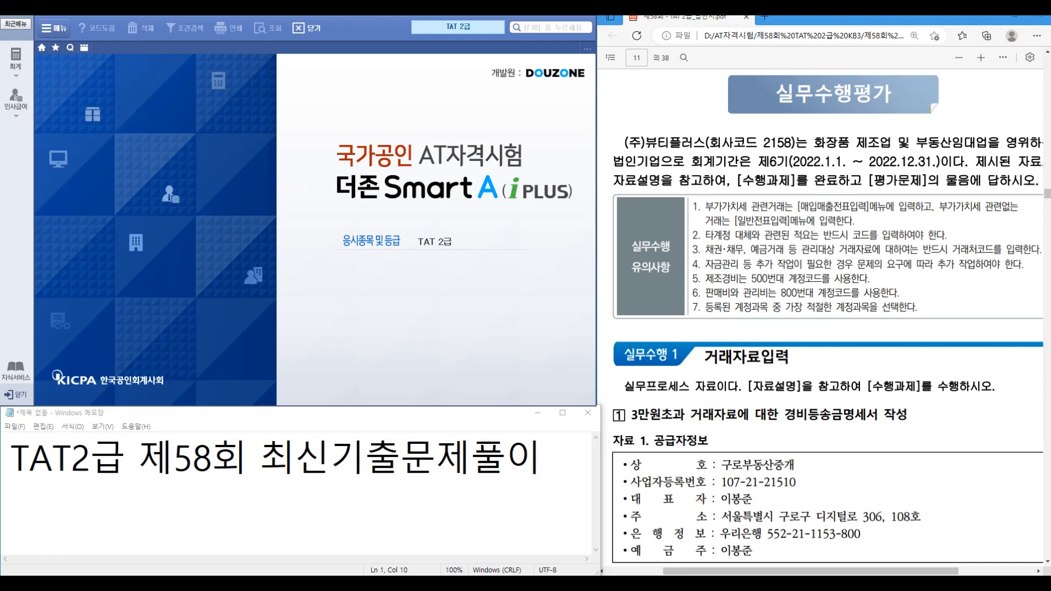
Step: Zoom the exam PDF and scroll toward 실무수행 1, item 1
key("ctrl+1")
left_click(925, 156)
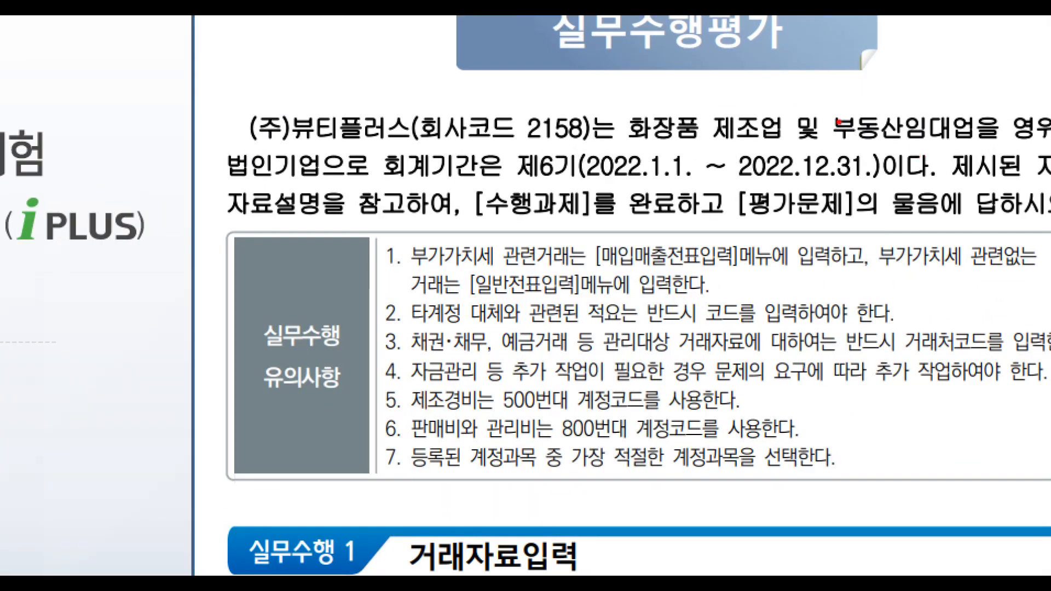
left_click_drag(812, 105, 995, 155)
mouse_move(908, 83)
left_mouse_down()
mouse_move(924, 91)
mouse_move(951, 57)
left_mouse_up()
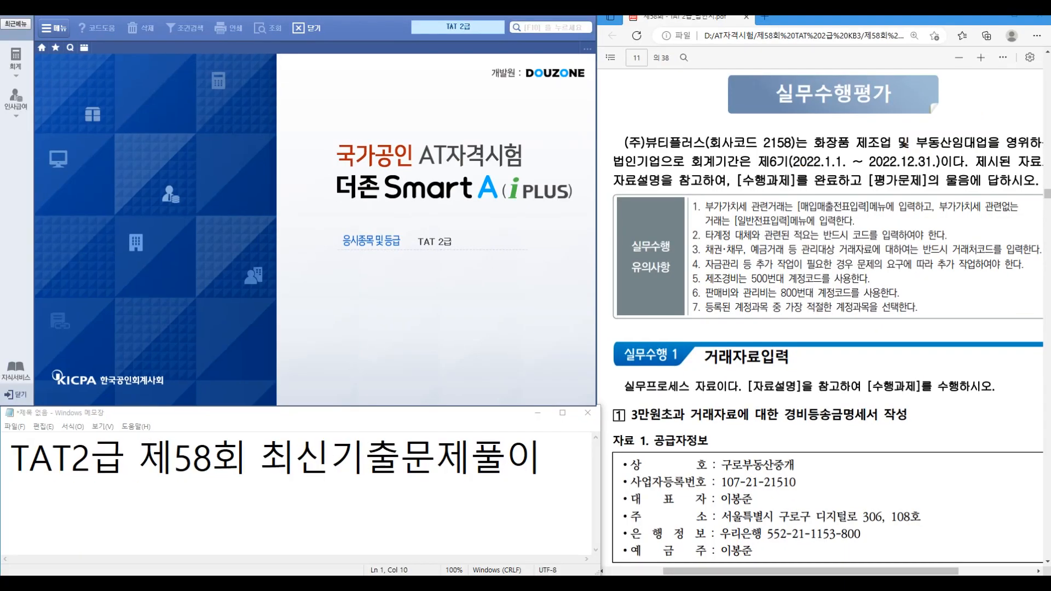
scroll(828, 318, "down", 3)
left_click(828, 317)
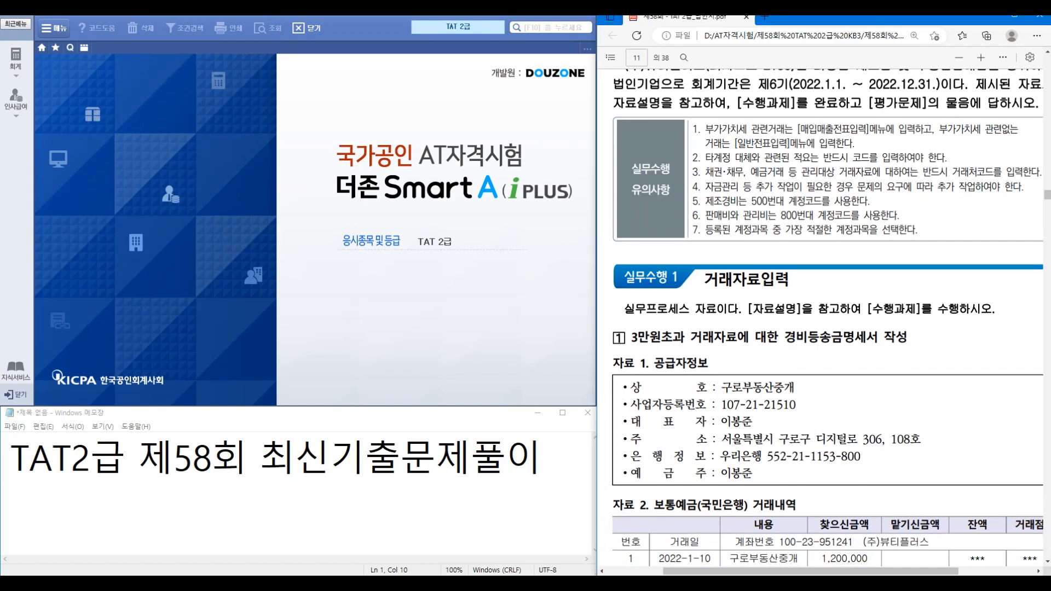
scroll(827, 317, "down", 1)
Step: Mark the supplier details and 1,200,000 withdrawal in 자료 1, 자료 2 and 수행과제
left_click_drag(803, 571, 824, 571)
scroll(921, 442, "up", 1)
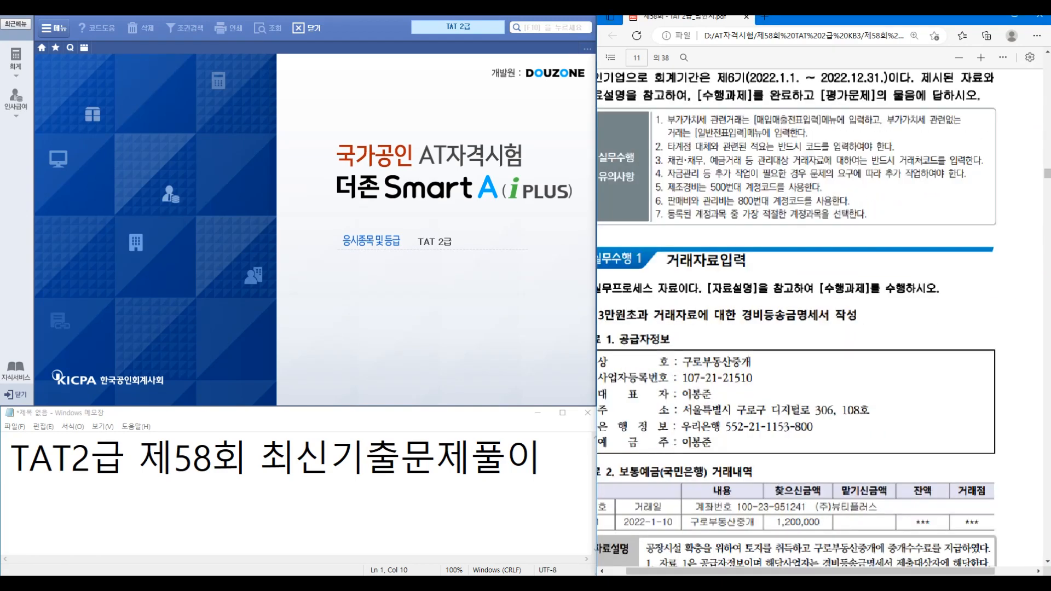
left_click_drag(843, 571, 817, 571)
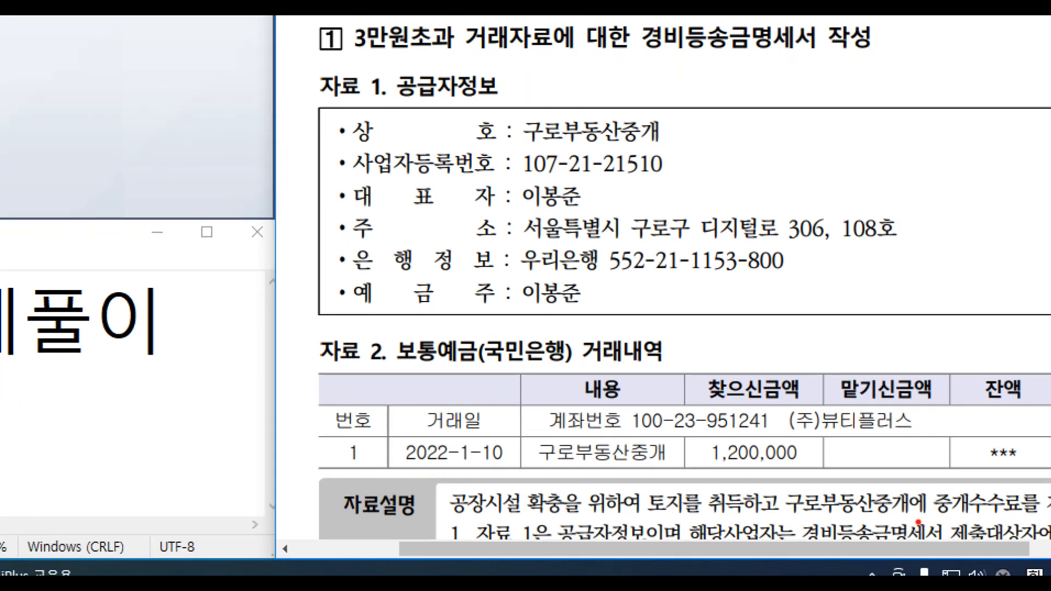
mouse_move(738, 338)
left_mouse_down()
mouse_move(756, 353)
mouse_move(791, 332)
left_mouse_up()
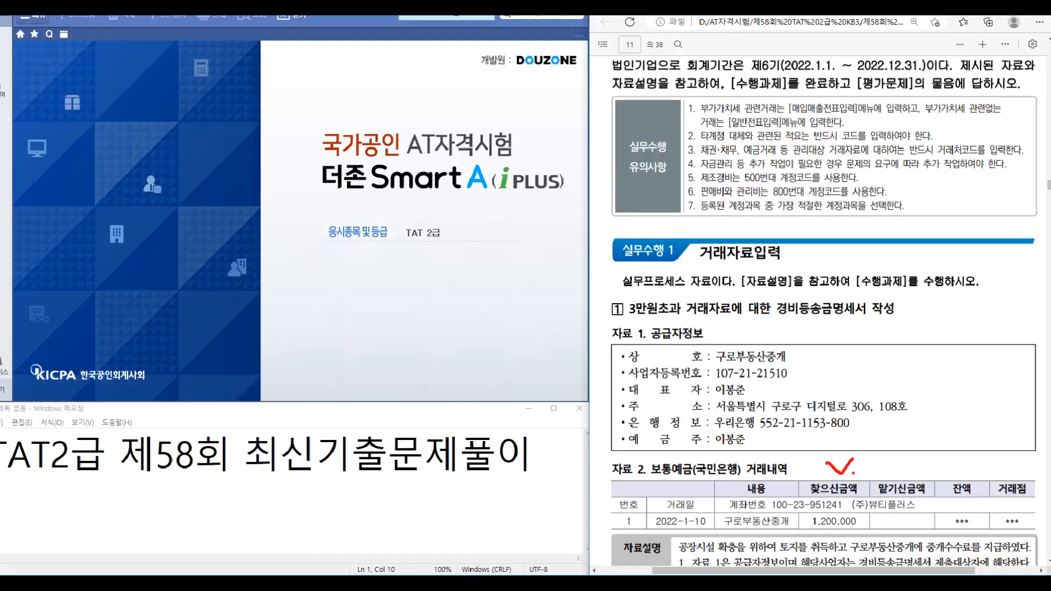
scroll(827, 328, "down", 5)
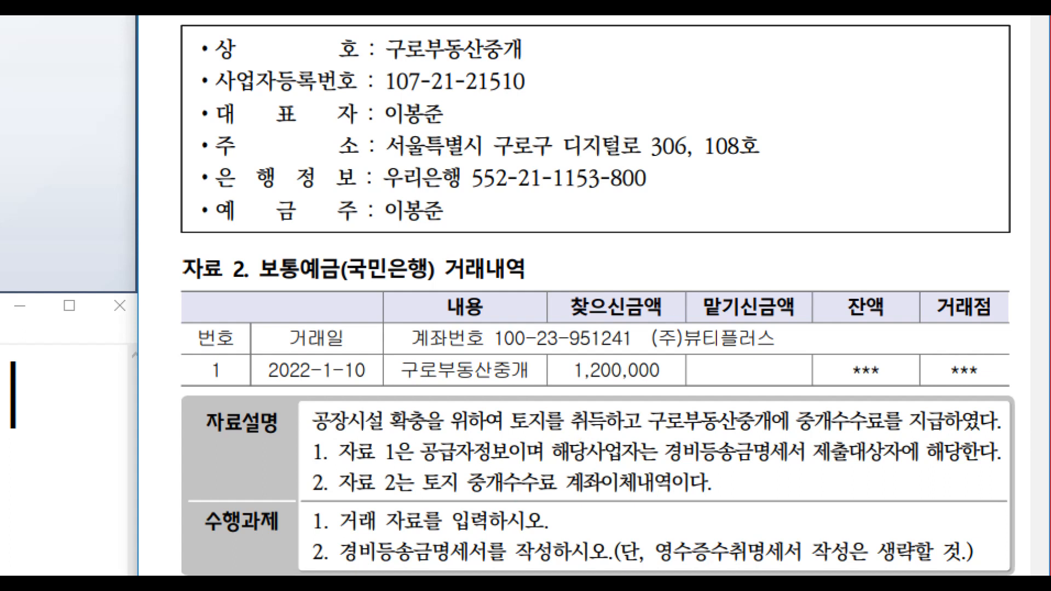
left_click_drag(328, 495, 588, 535)
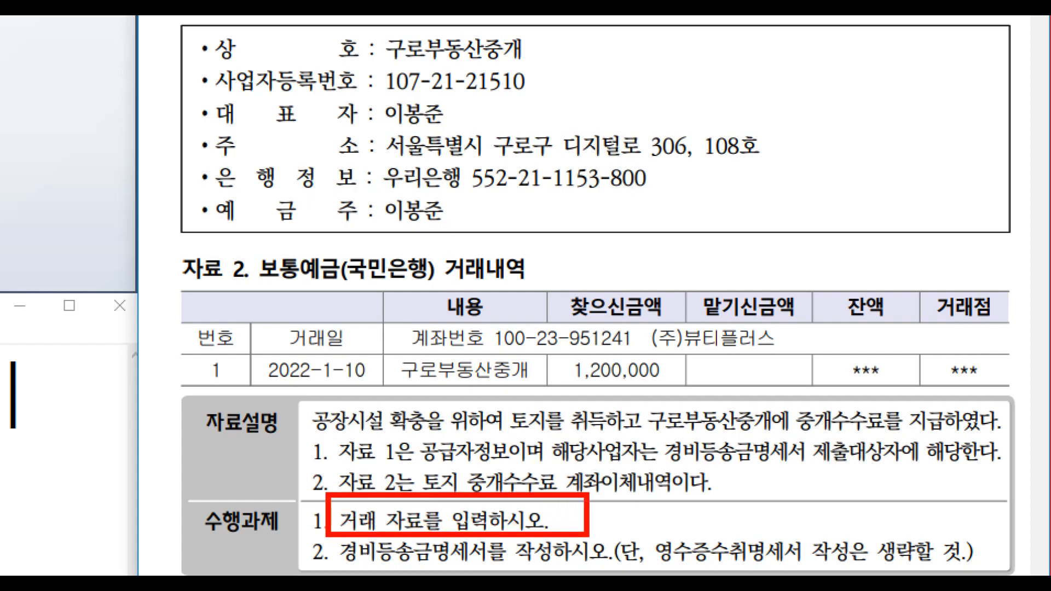
key("Escape")
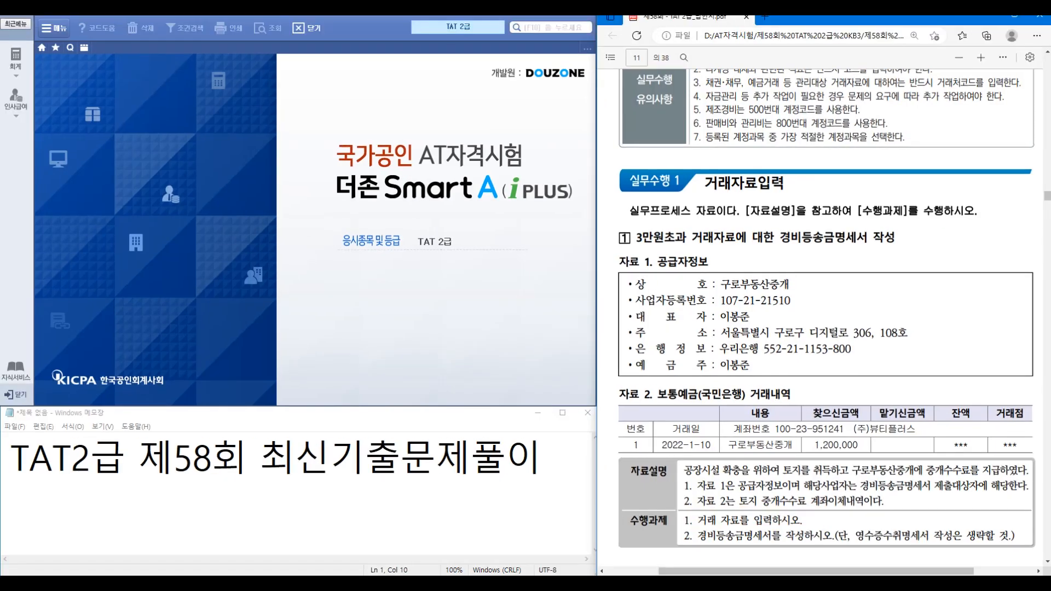
left_click(16, 59)
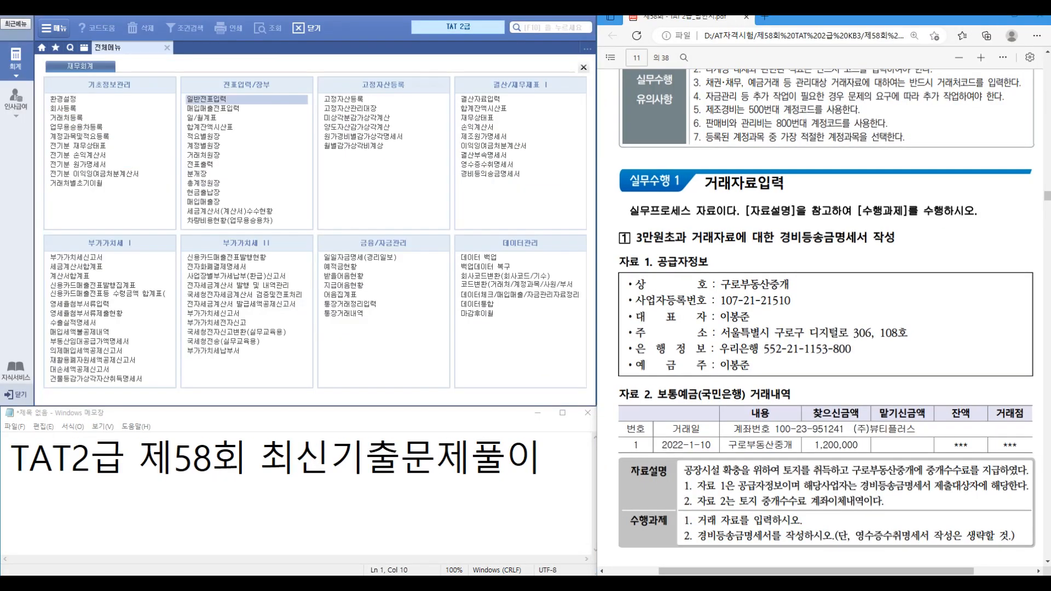
Step: Start a 01/10 general voucher with a 201 토지 debit of 1,200,000
left_click(206, 99)
type("01")
key("Return")
type("10")
key("Return")
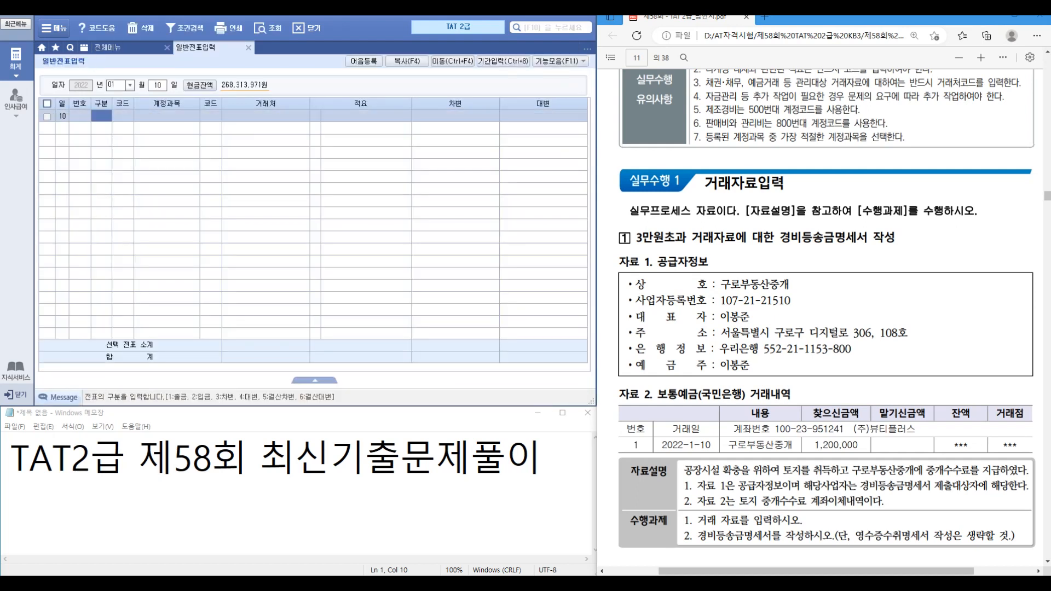
type("3")
key("Return")
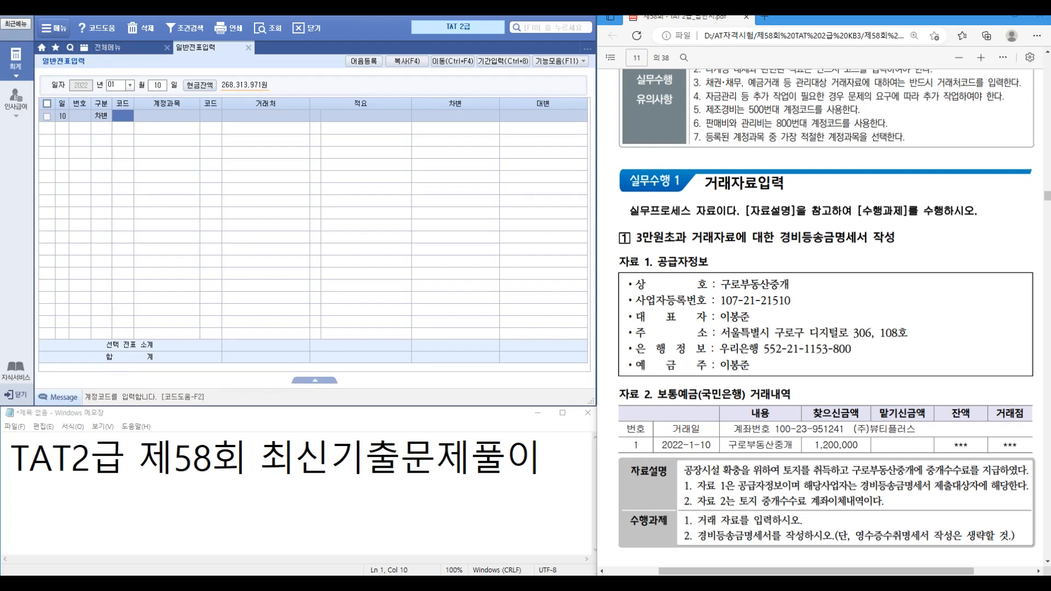
type("201")
key("Return")
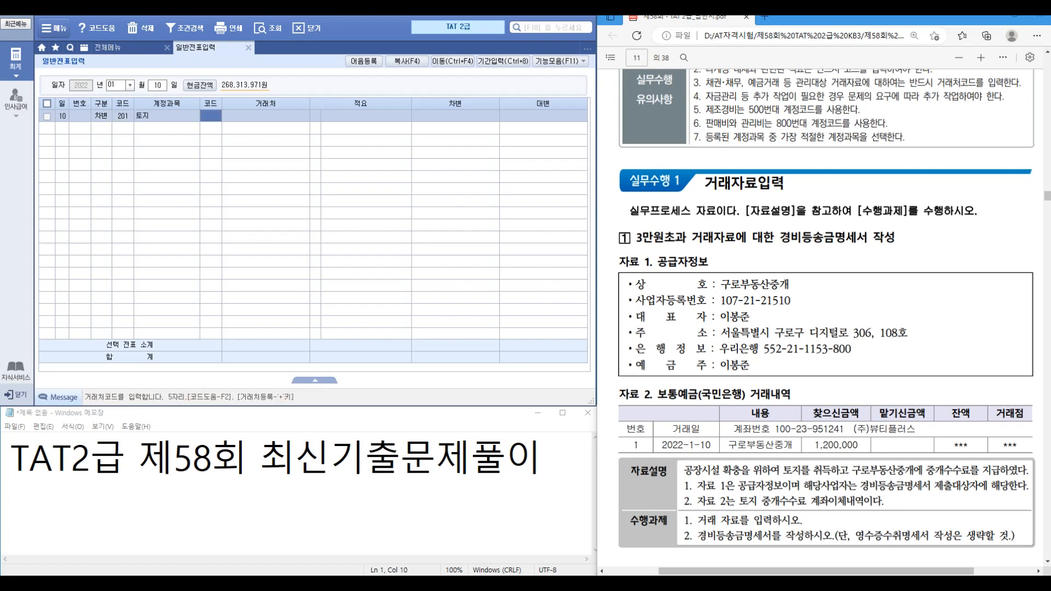
key("Return")
key("Return")
key("Return")
key("Return")
type("1200000")
key("Return")
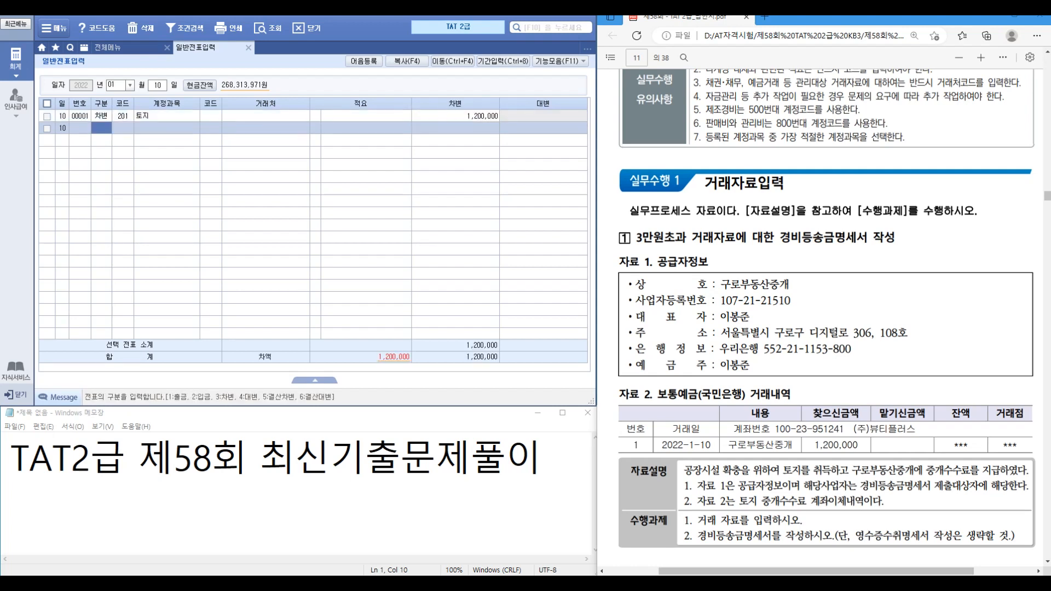
Step: Add the 103 보통예금 credit line for partner 국민은행(보통), 1,200,000
type("4")
key("Return")
type("103")
key("Return")
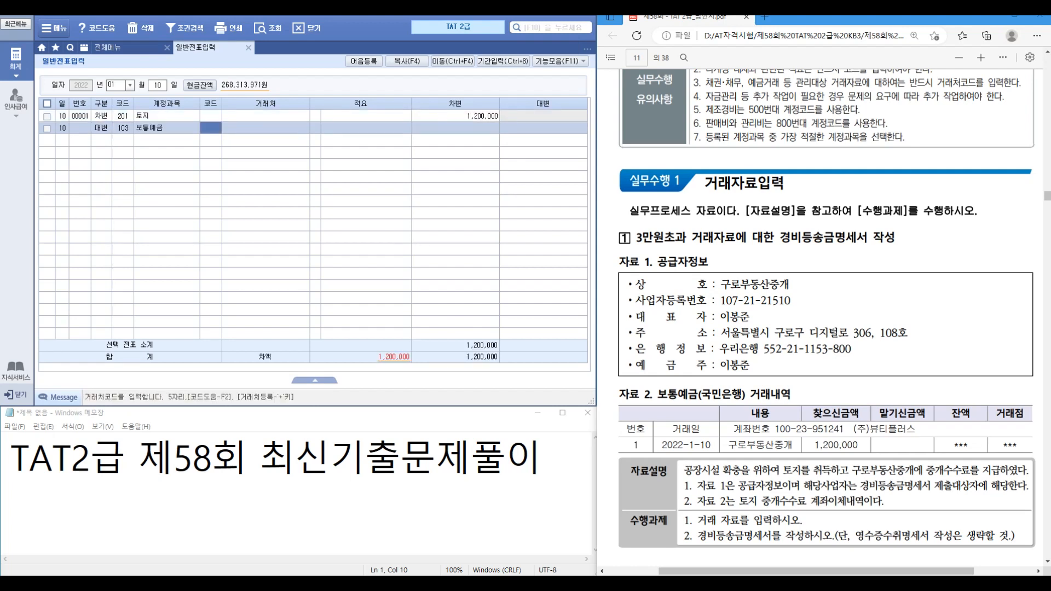
type("국민")
key("Return")
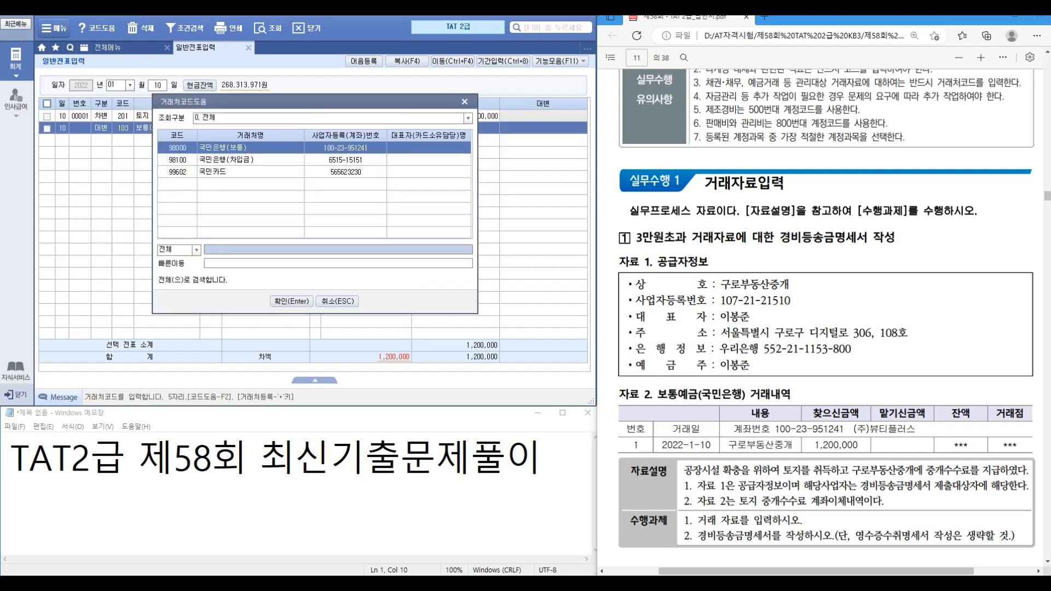
key("Return")
key("Return")
type("1,200,")
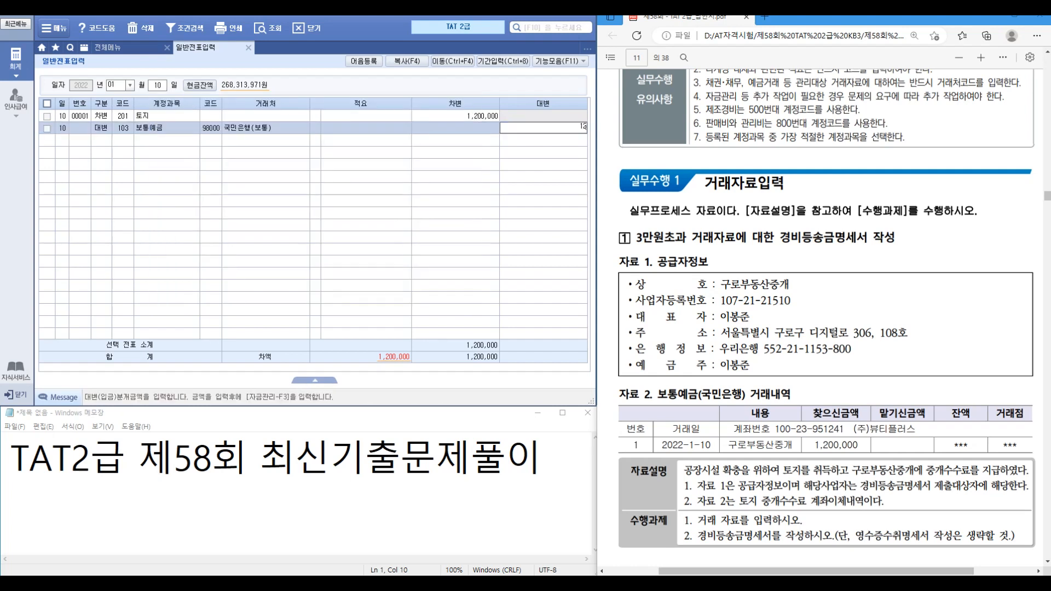
type("000")
key("Return")
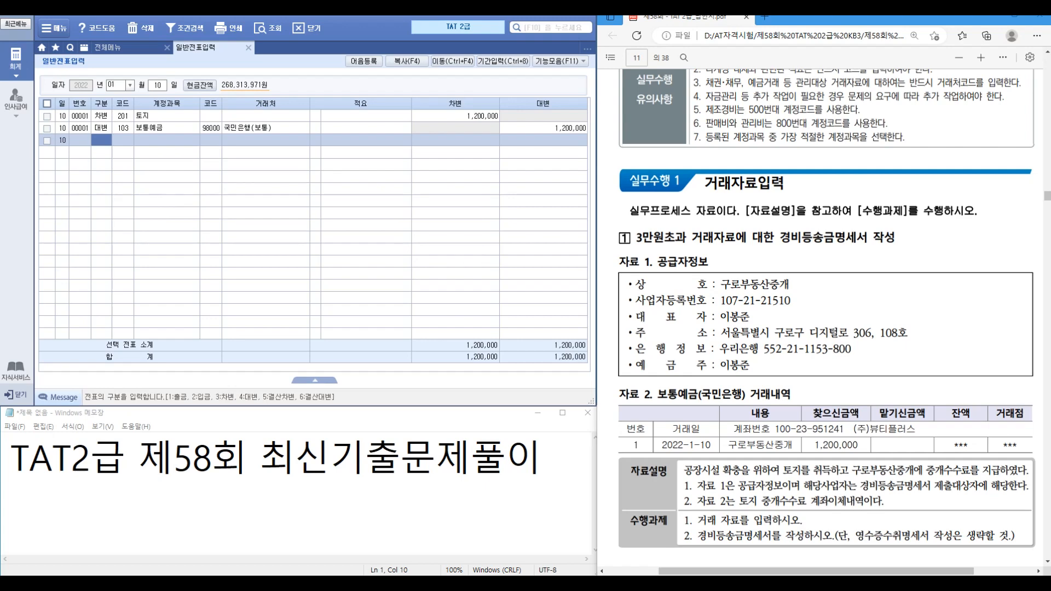
left_click(127, 48)
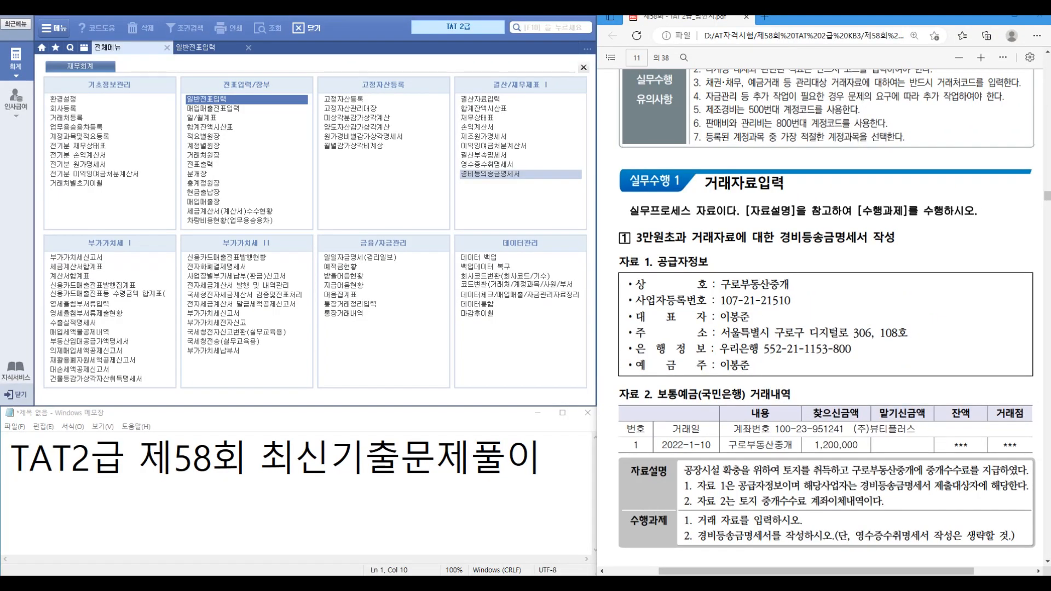
Step: Start a 01-10 remittance row for 구로부동산중개 with representative name and business registration number
left_click(490, 173)
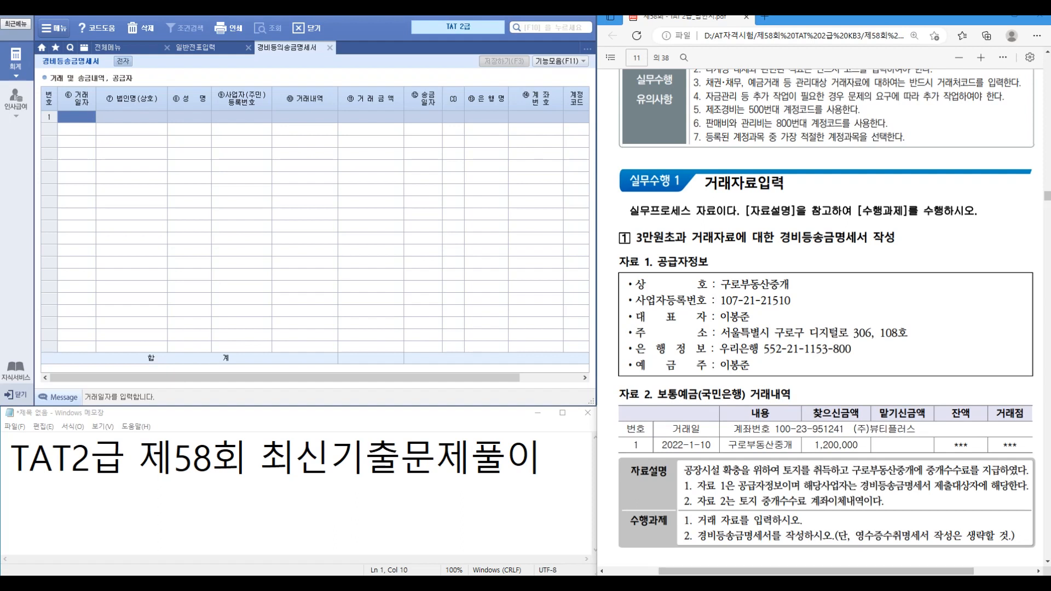
type("01-10")
key("Return")
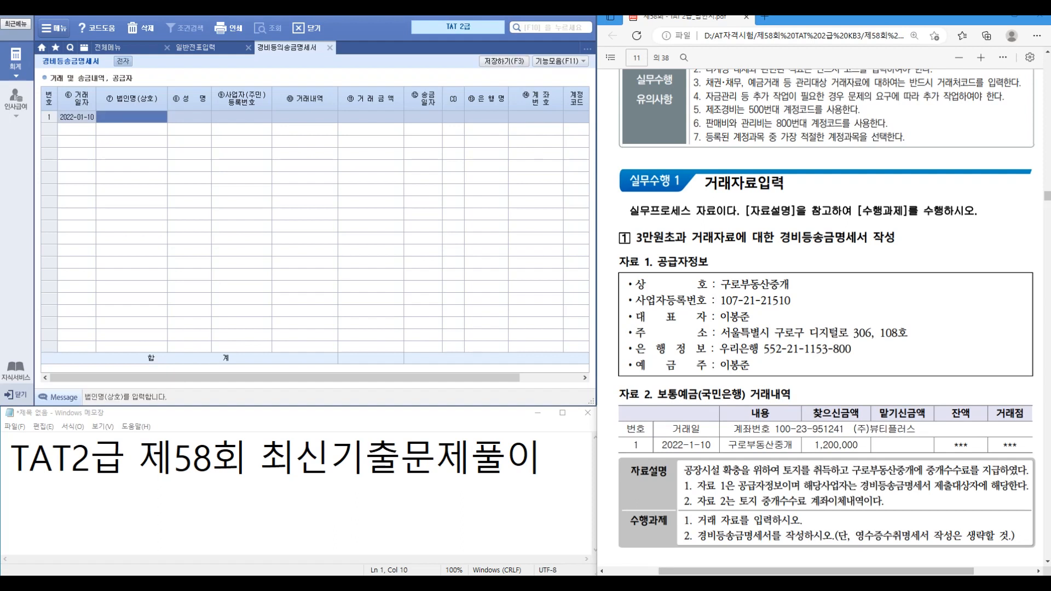
type("구로부동산중개")
key("Return")
key("Return")
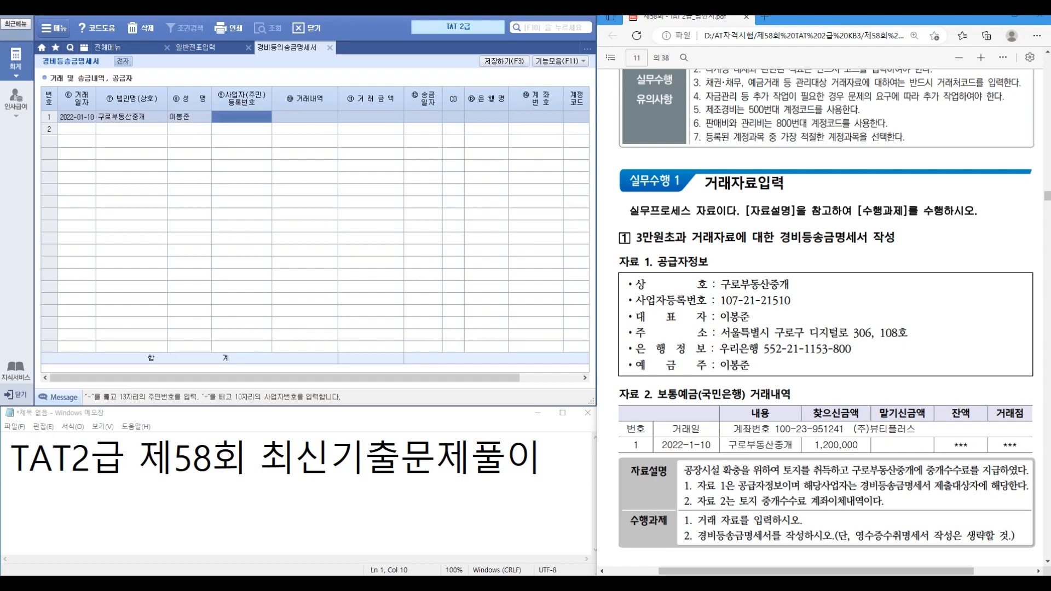
key("Return")
Step: Enter description 토지취득중개수수료, amount 1,200,000 and remittance date 2022-01-10
type("1200")
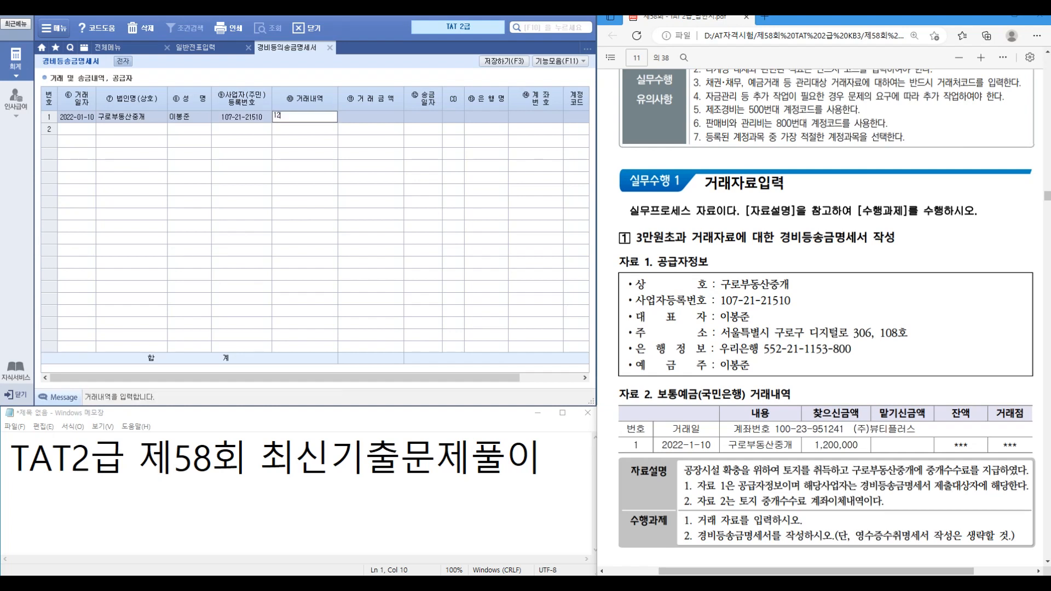
key("BackSpace")
key("BackSpace")
key("BackSpace")
key("BackSpace")
type("토")
key("BackSpace")
type("지취득중개수수료")
key("Return")
type("1200000")
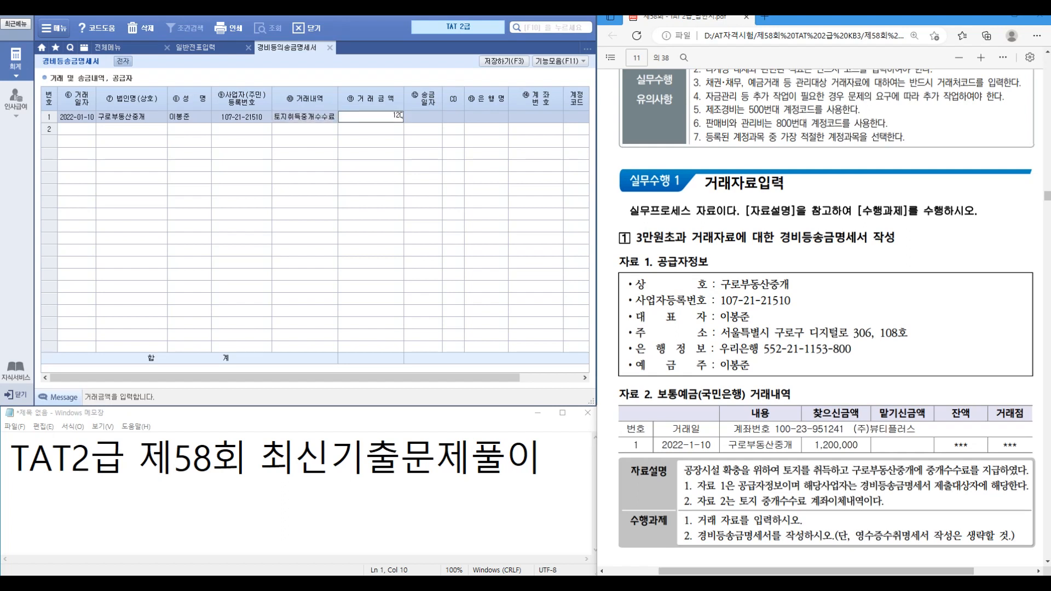
key("Return")
type("2022-01-1")
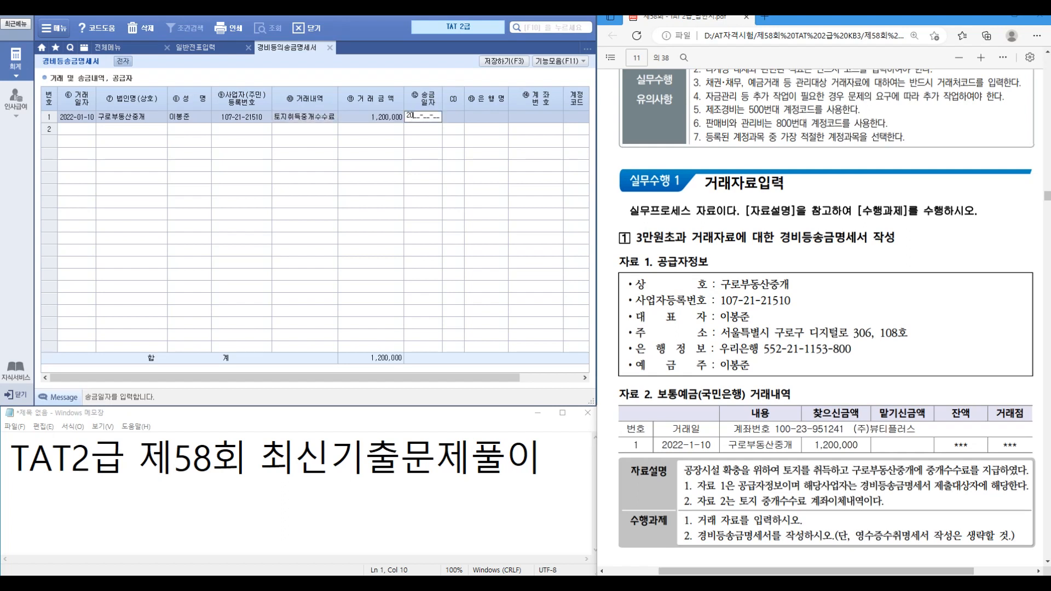
type("0")
key("Return")
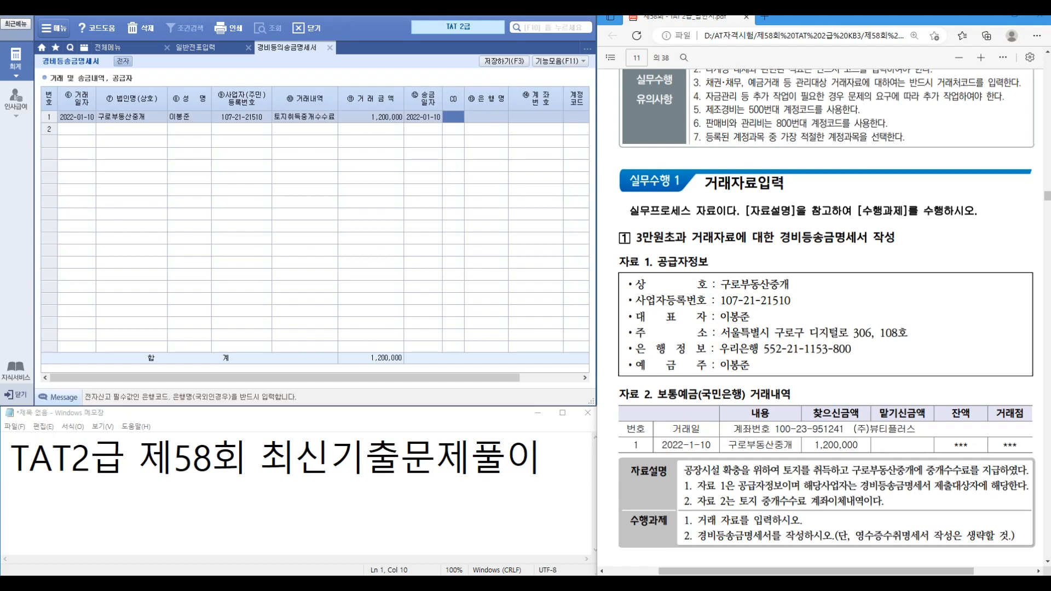
Step: Set the payee bank to 우리은행, enter the supplier's account number, and save
key("Return")
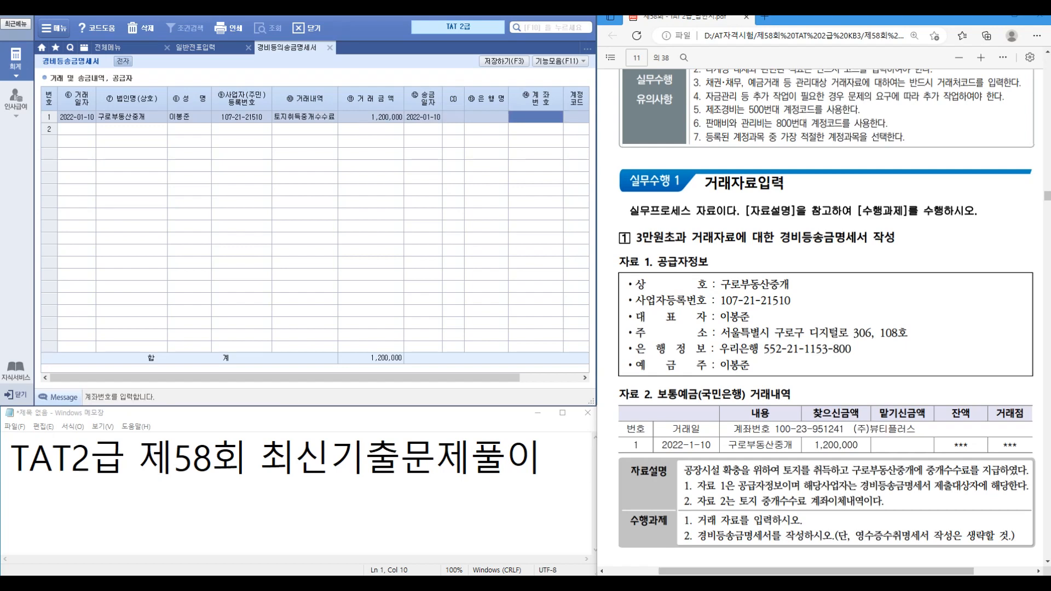
left_click(453, 117)
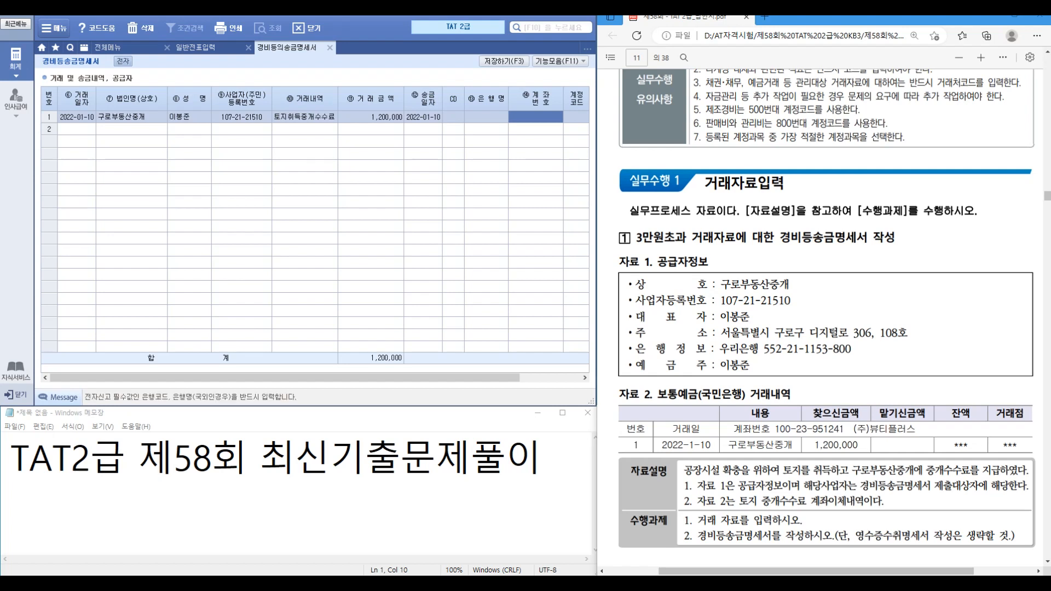
key("F2")
type("우리")
key("Return")
key("Return")
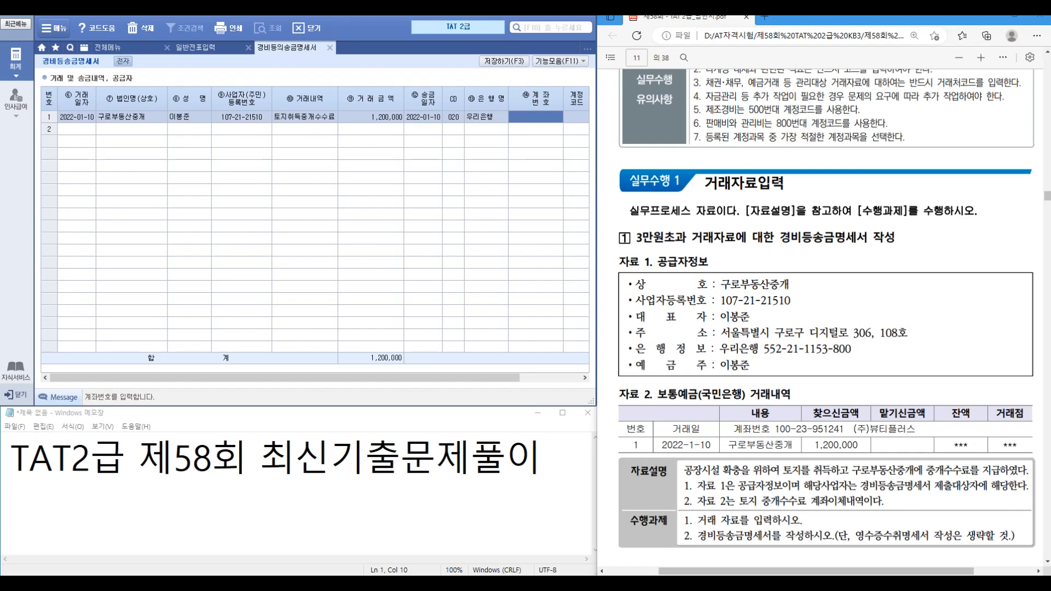
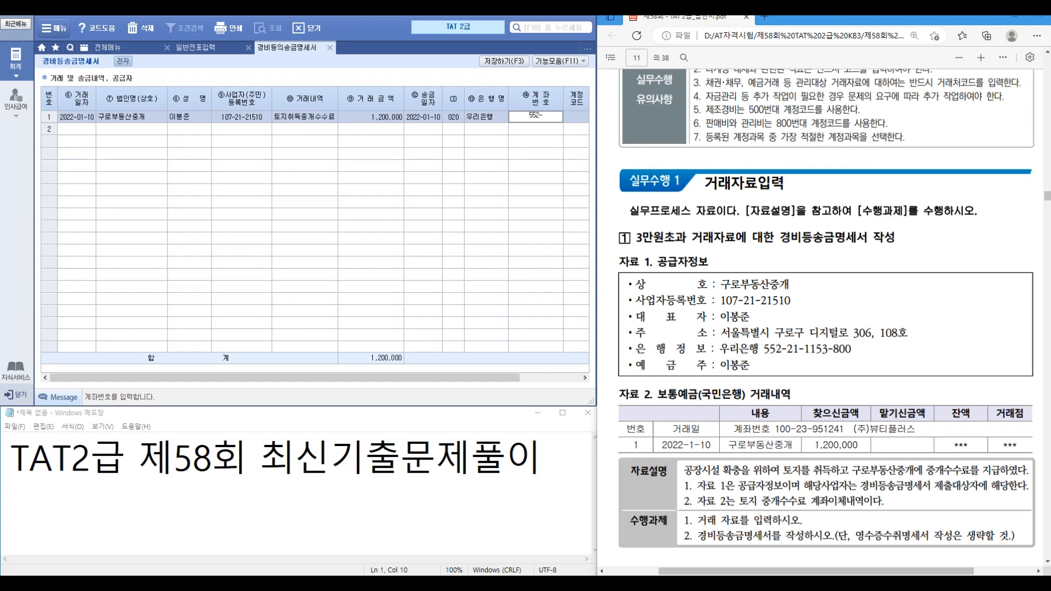
key("Return")
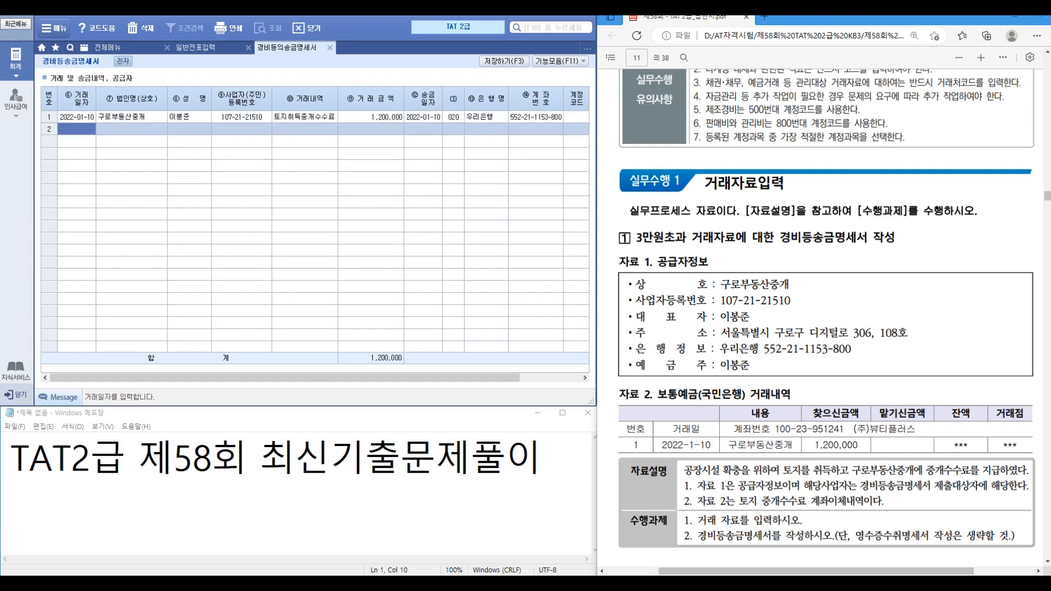
key("Escape")
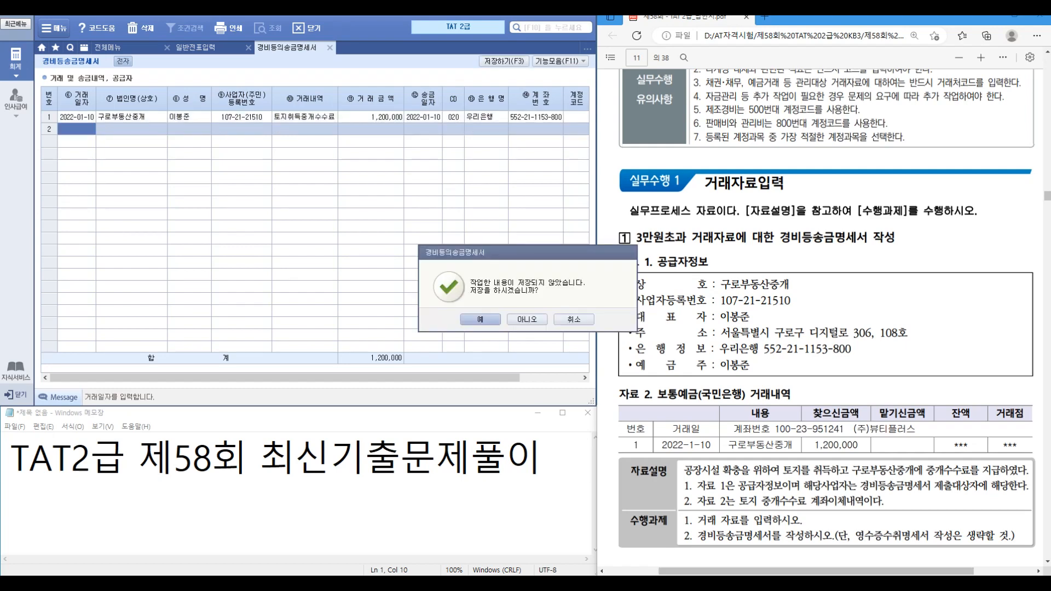
key("Return")
key("Return")
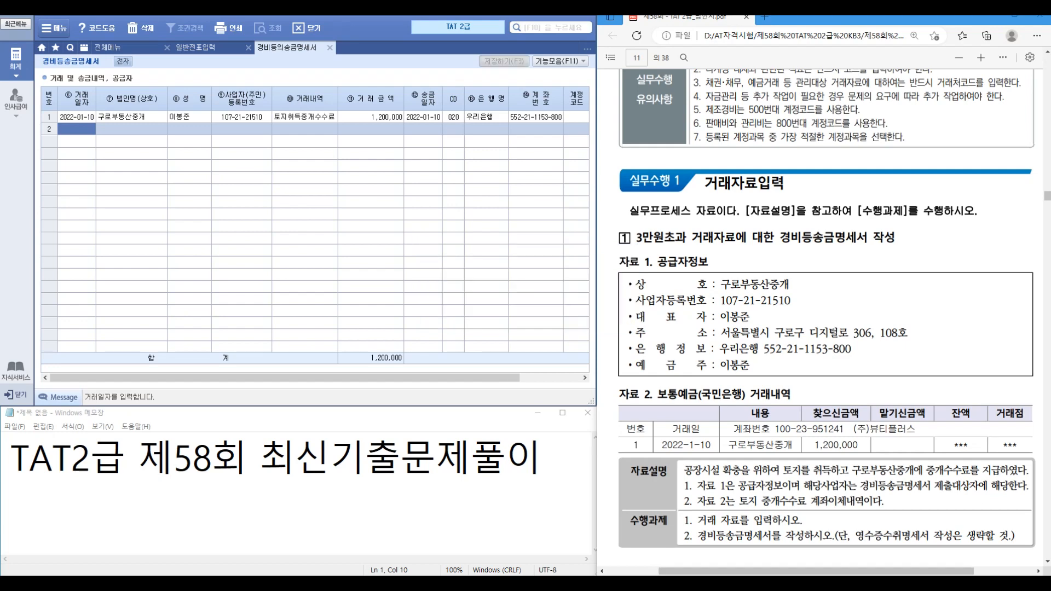
scroll(821, 317, "down", 8)
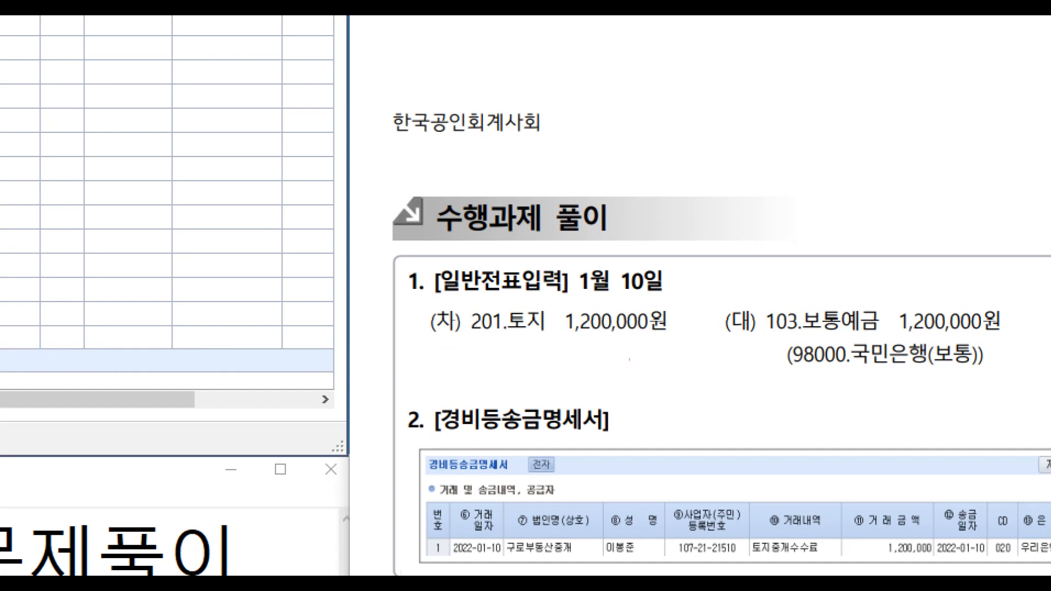
Step: Scroll the PDF to problem 2's 10,000,000 electronic promissory note and close 경비등송금명세서
left_click_drag(633, 324, 755, 355)
left_click_drag(667, 353, 711, 360)
mouse_move(734, 280)
left_mouse_down()
mouse_move(741, 295)
mouse_move(774, 268)
left_mouse_up()
key("Escape")
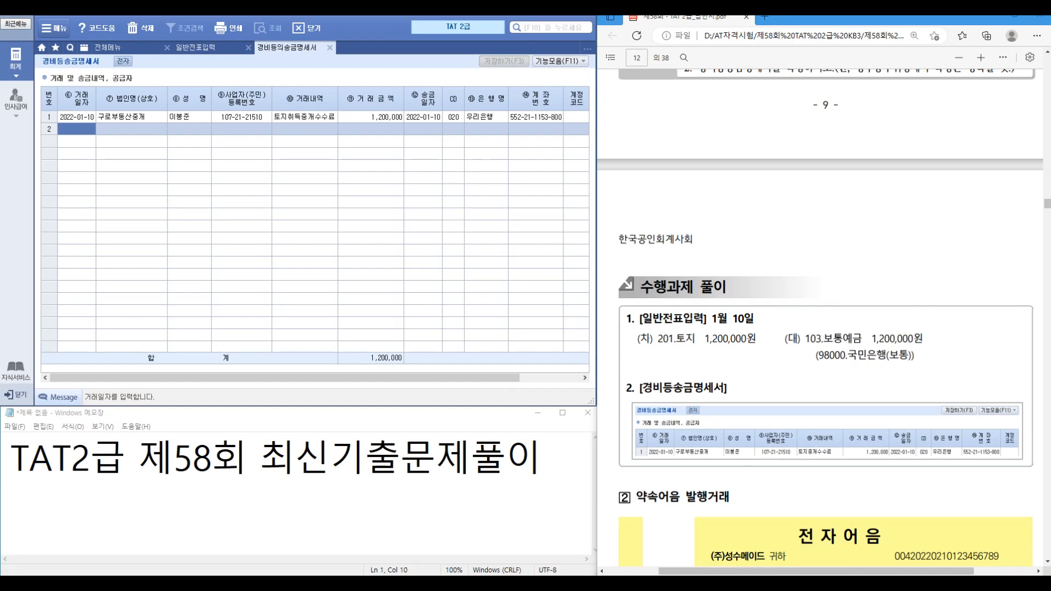
scroll(821, 317, "down", 2)
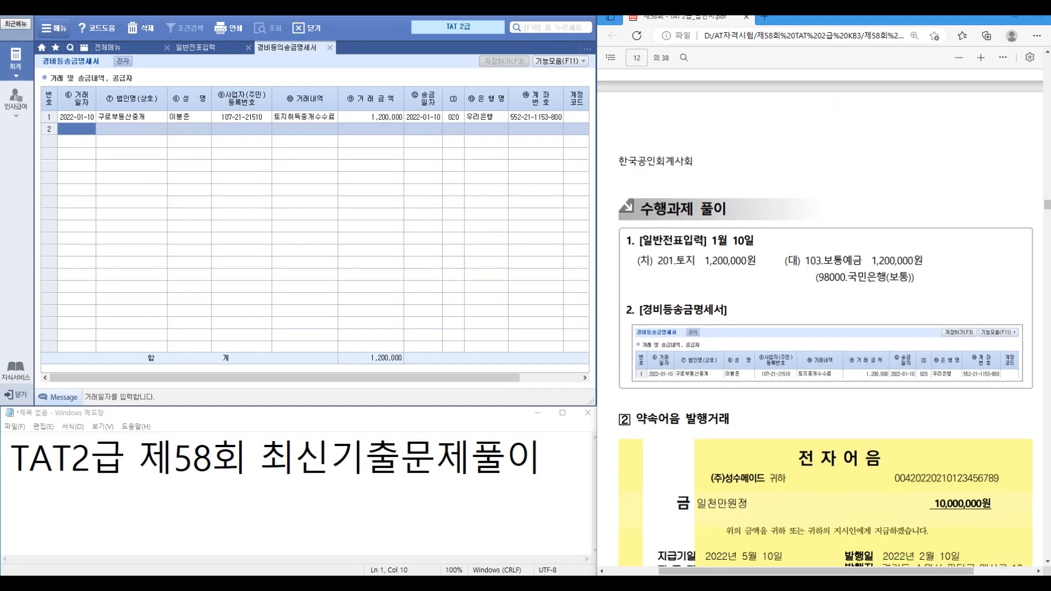
scroll(821, 317, "down", 6)
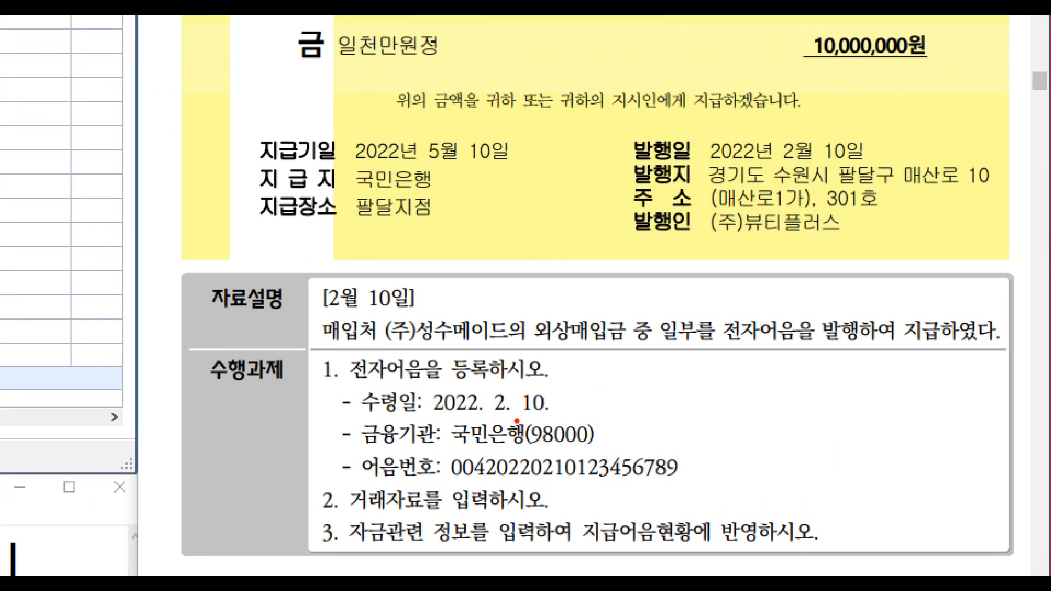
mouse_move(445, 351)
left_mouse_down()
mouse_move(578, 389)
mouse_move(633, 344)
left_mouse_up()
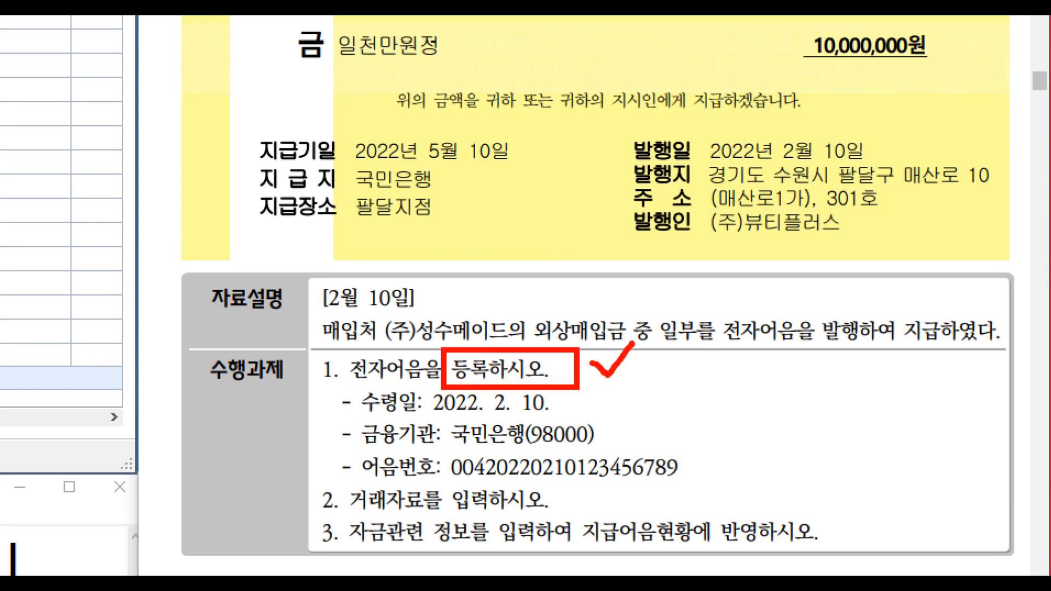
key("Escape")
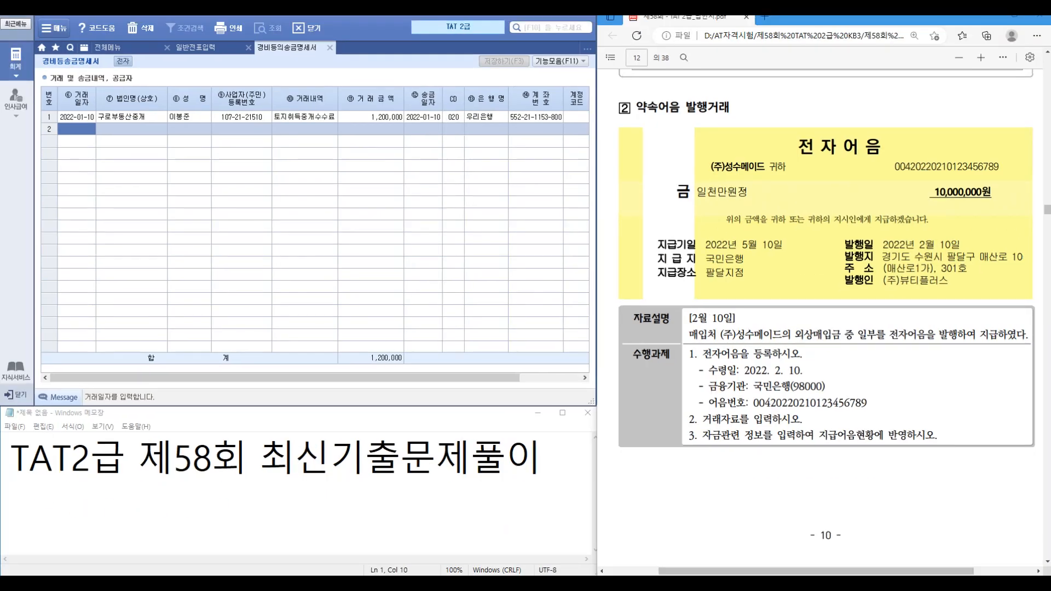
left_click(329, 47)
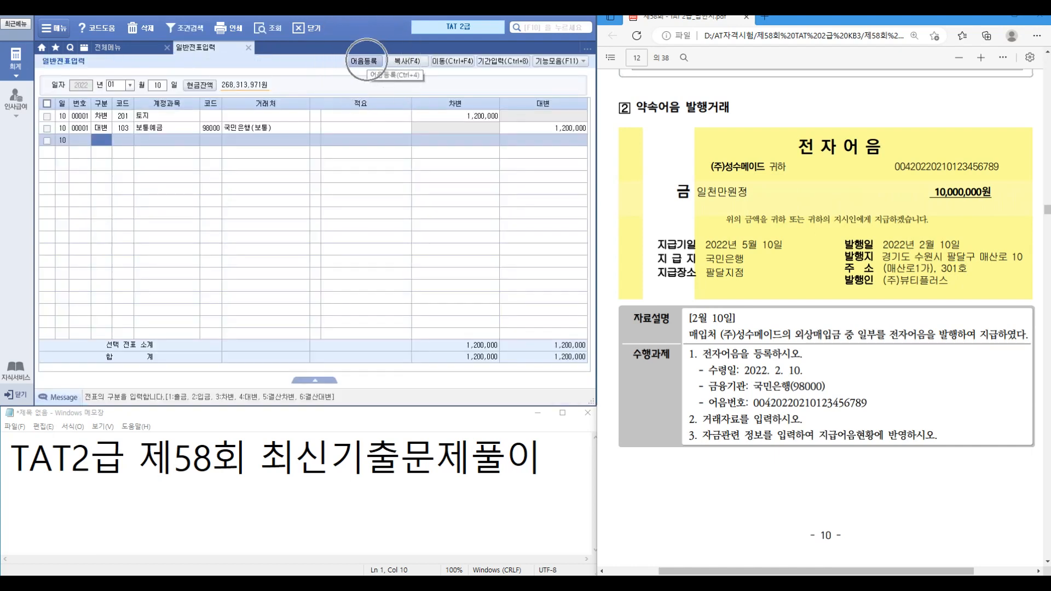
Step: Start a note registration with receipt date 2022-02-10 and note type 4.전자
left_click(363, 61)
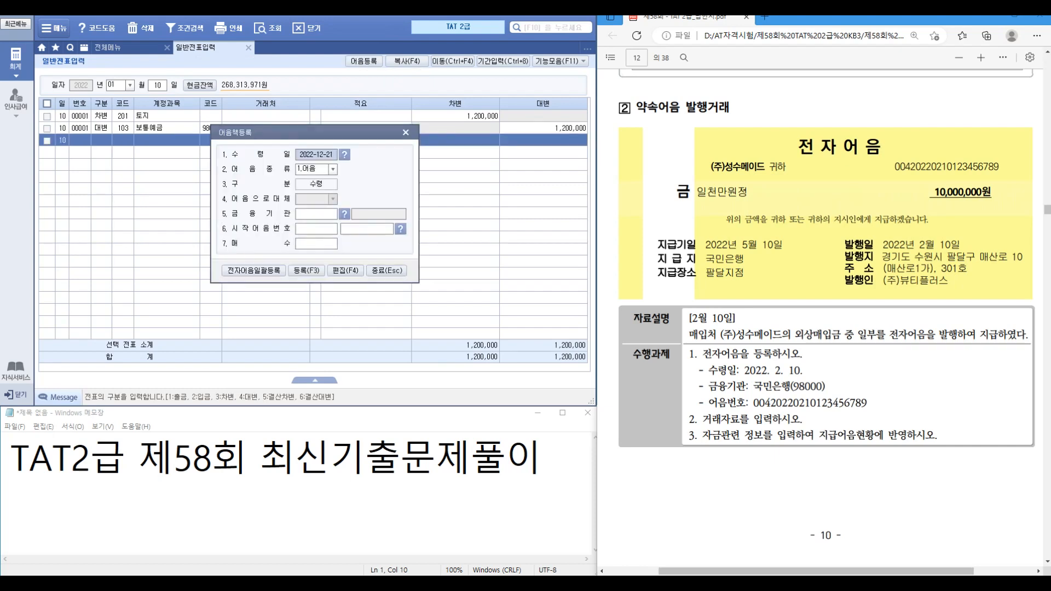
type("2022-02-10")
key("Return")
key("Return")
key("ctrl+1")
left_click(925, 171)
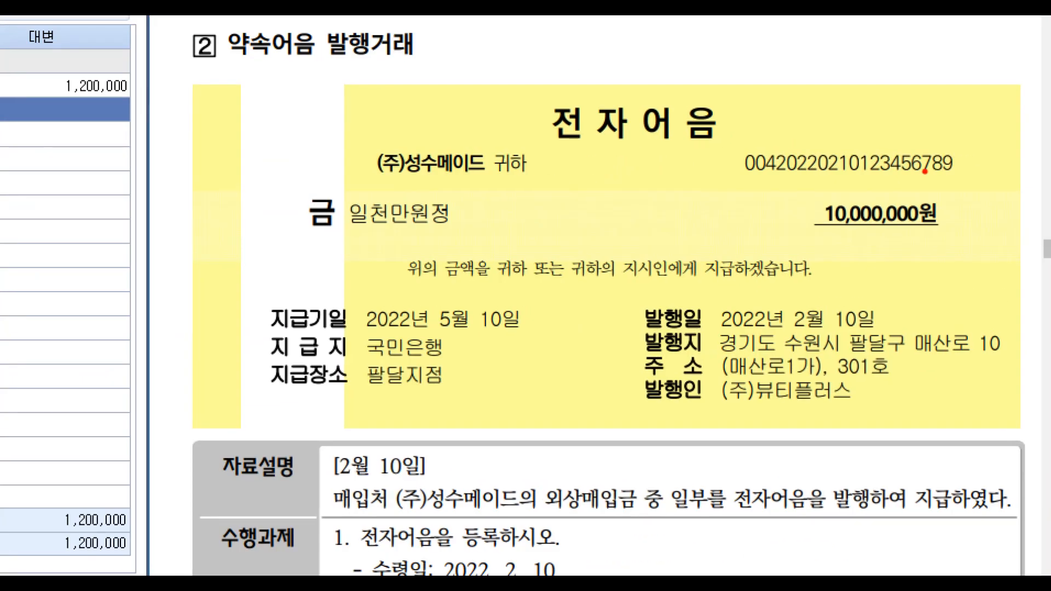
left_click_drag(739, 155, 973, 186)
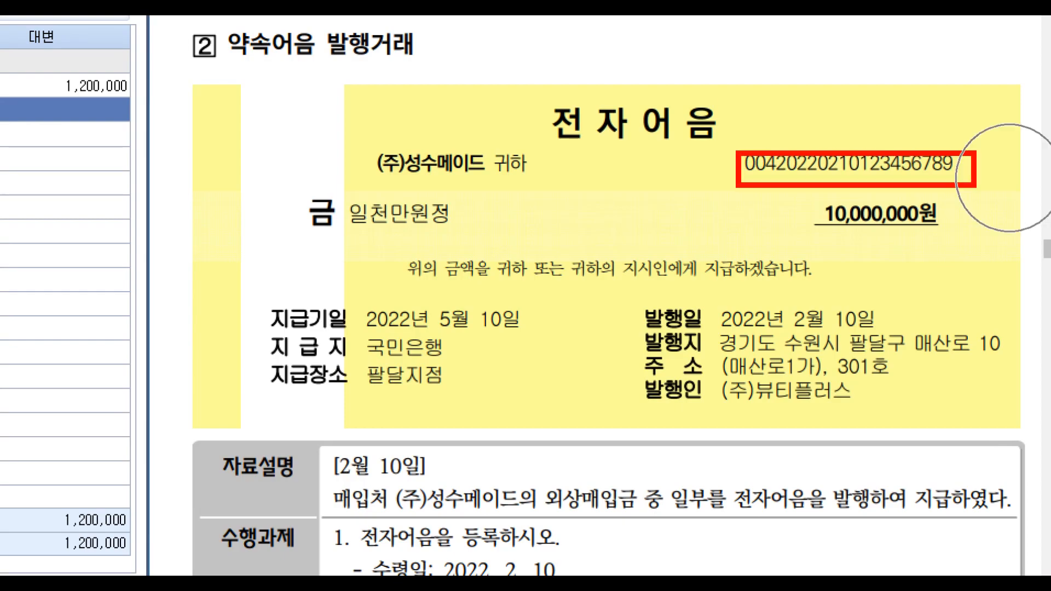
key("Escape")
key("Down")
key("Down")
key("Down")
key("Down")
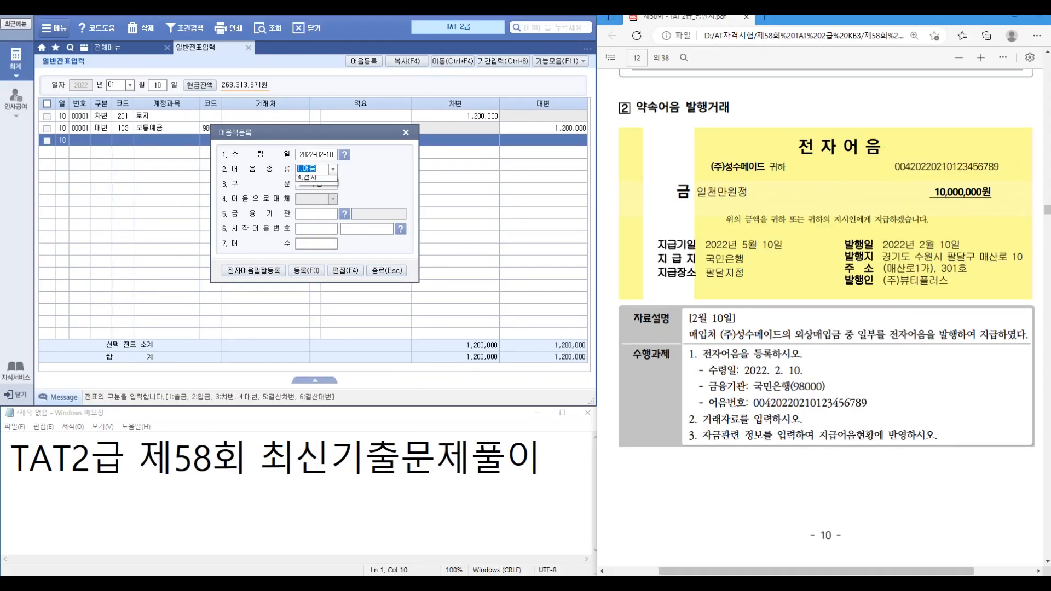
key("Return")
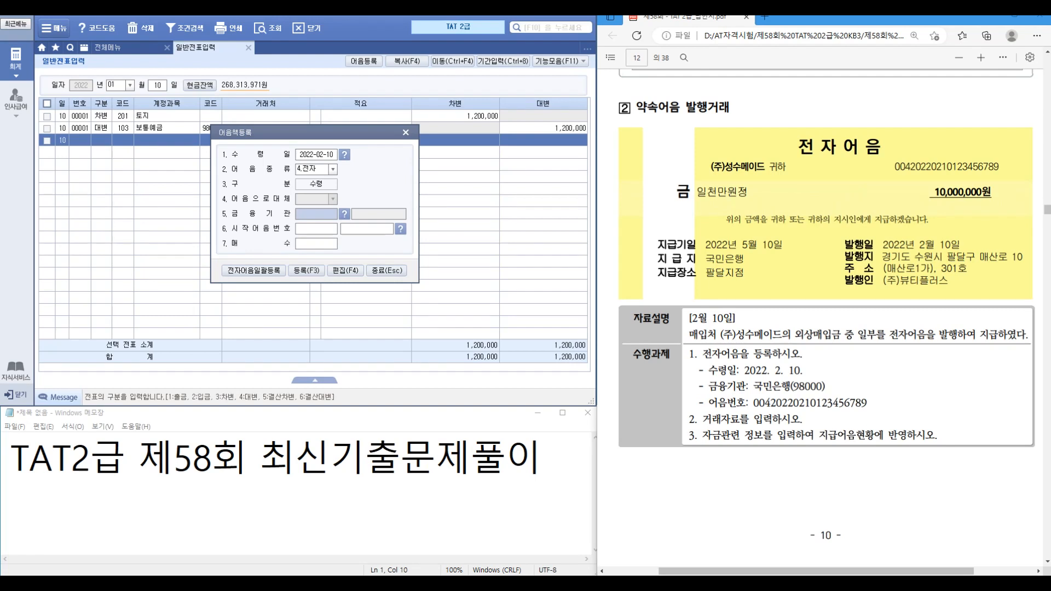
Step: Choose bank 98000 국민은행(보통), enter the problem's note number, quantity 1, and register
left_click(343, 214)
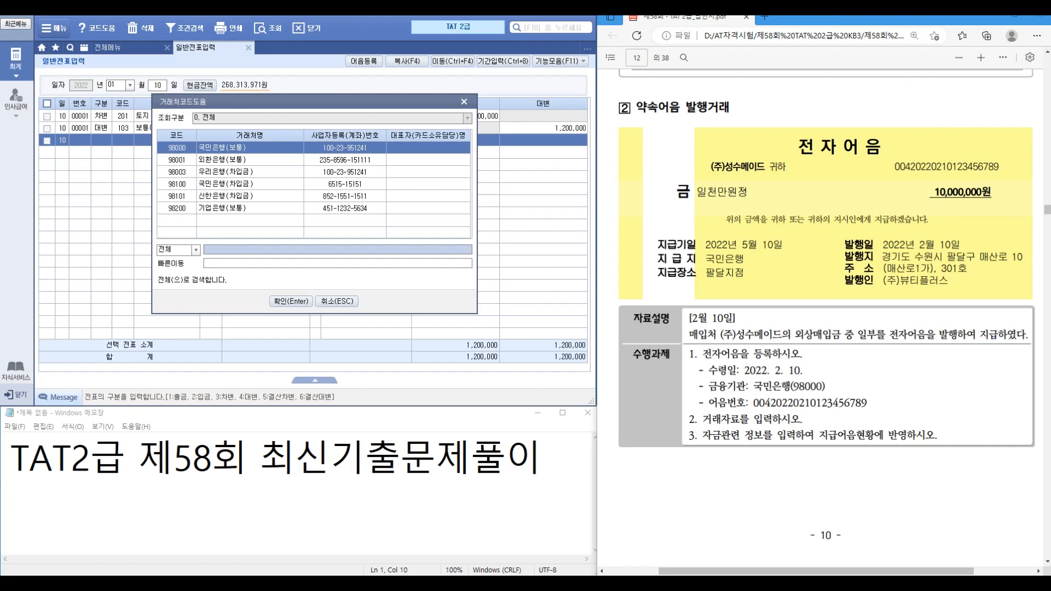
key("Return")
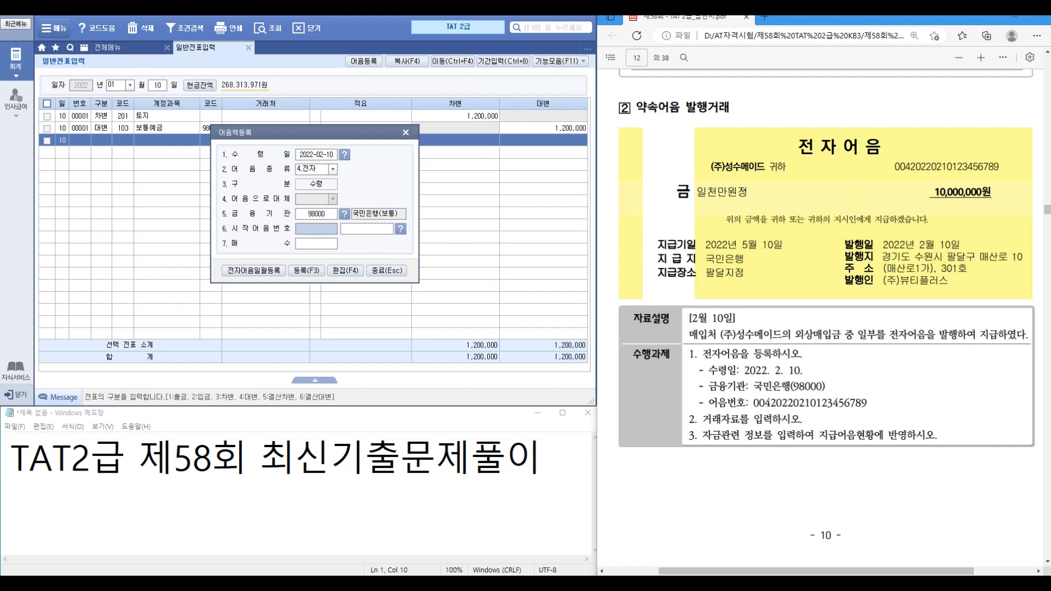
key("Return")
type("00420")
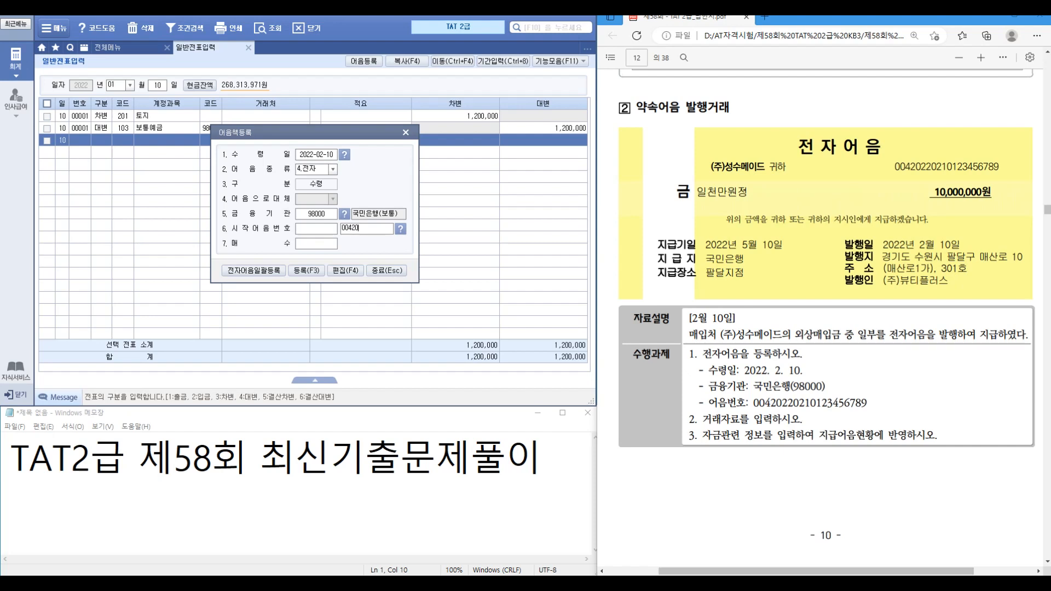
type("220210123456789")
key("Return")
type("1")
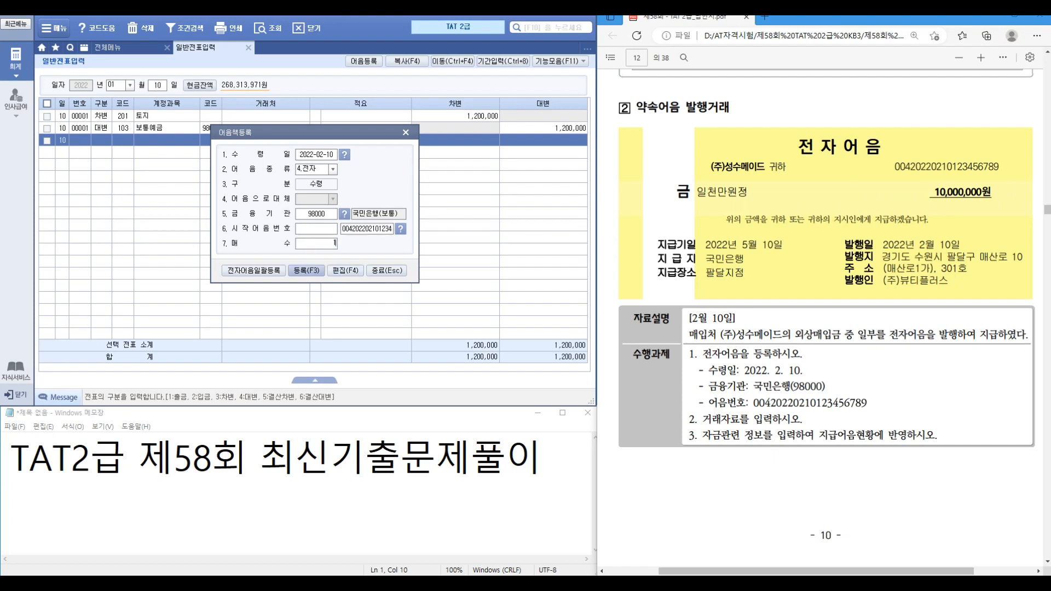
key("Return")
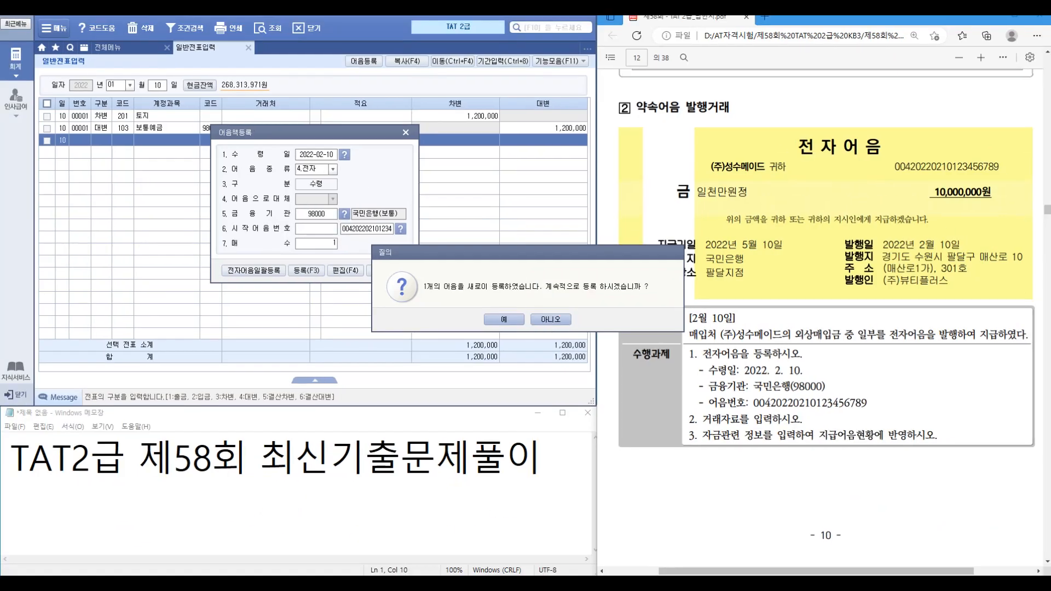
key("Escape")
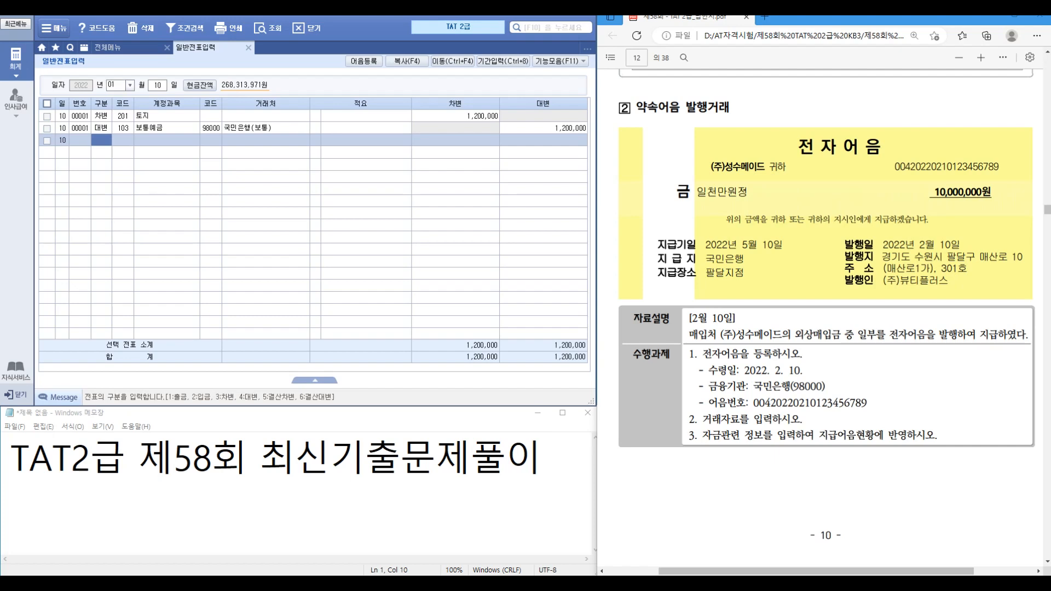
Step: On 02/10, debit 251 외상매입금 10,000,000 for partner 01122 (주)성수메이드
key("Escape")
type("02")
key("Return")
type("10")
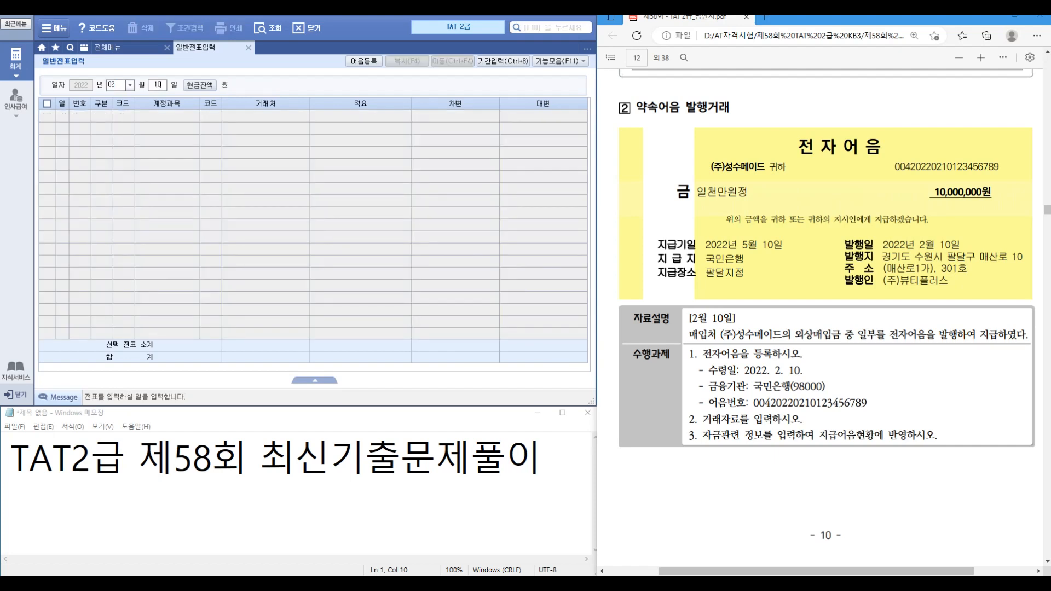
key("Return")
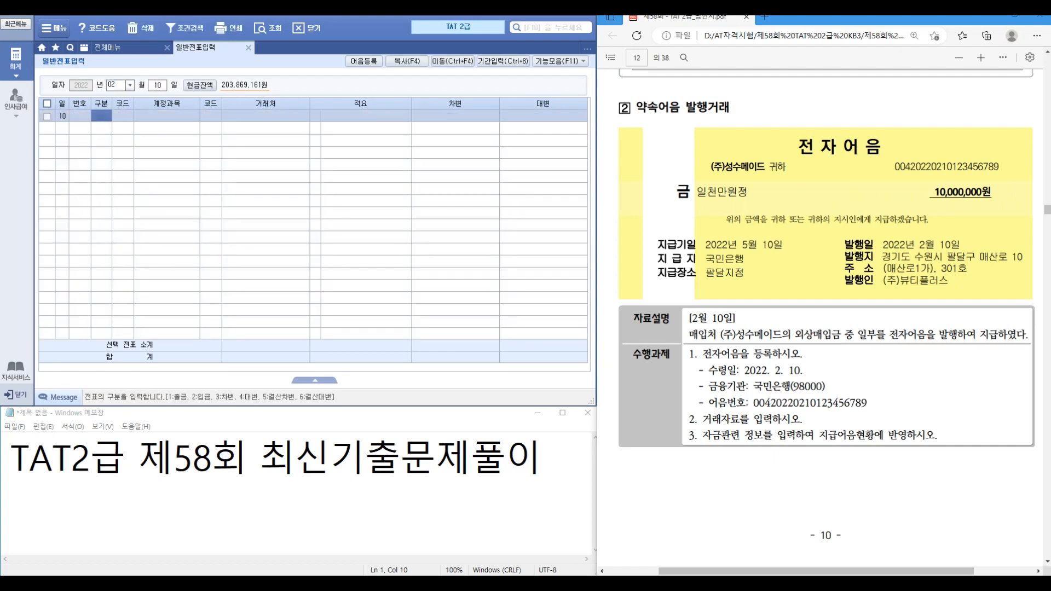
type("3")
key("Return")
type("251")
key("Return")
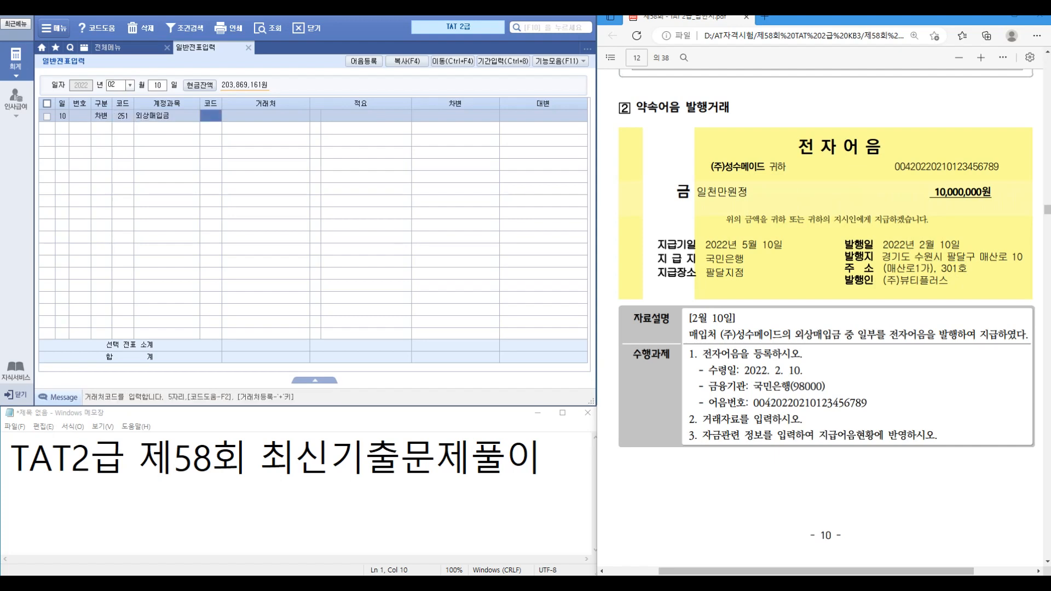
type("01122")
key("Return")
key("Return")
key("Return")
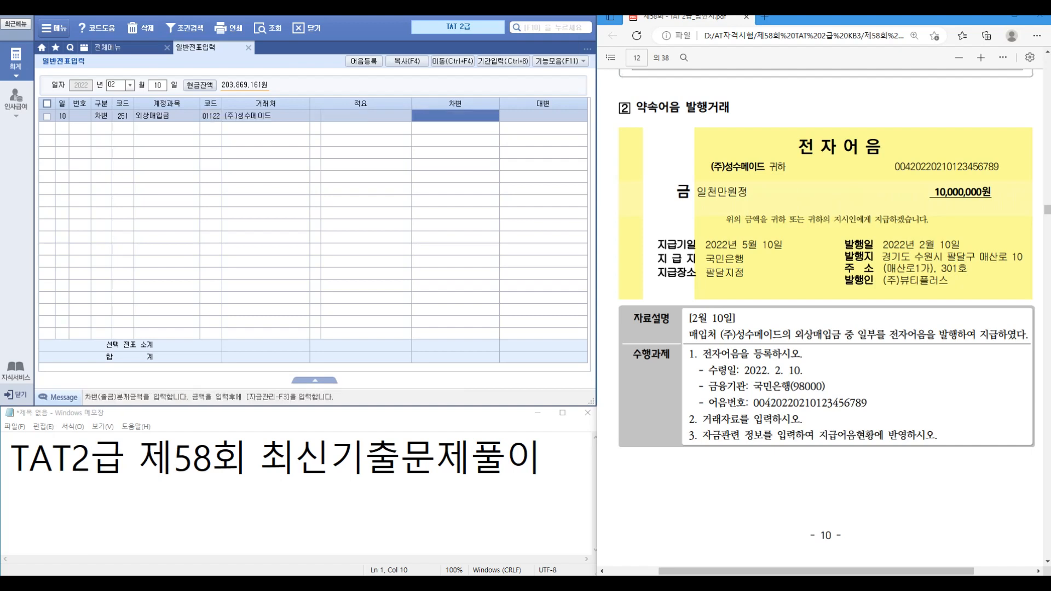
type("10000000")
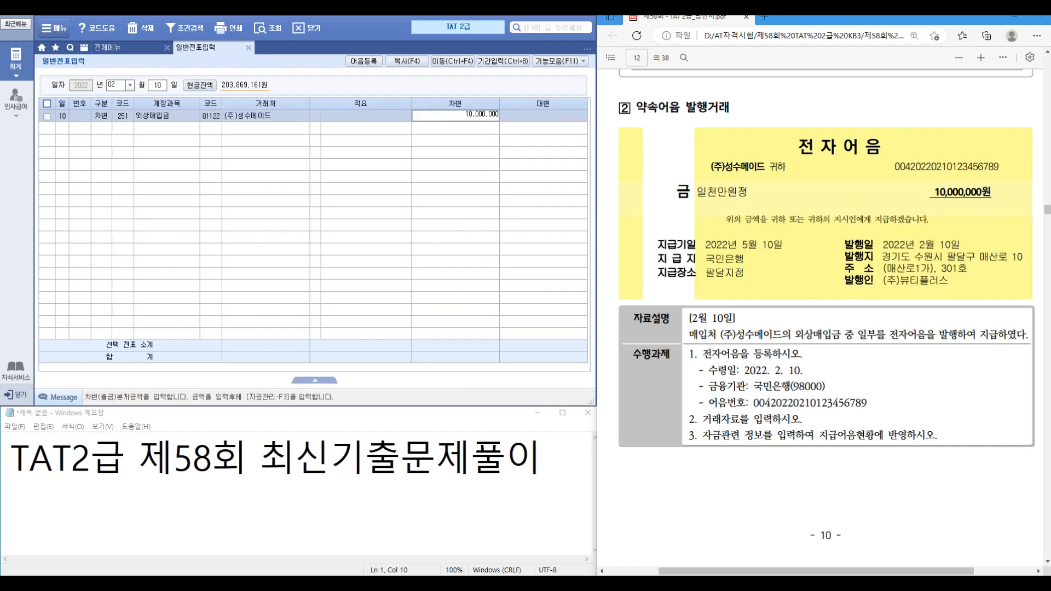
key("Return")
Step: Credit 252 지급어음 10,000,000 for the same partner and select that line
type("4")
key("Return")
type("252")
key("Return")
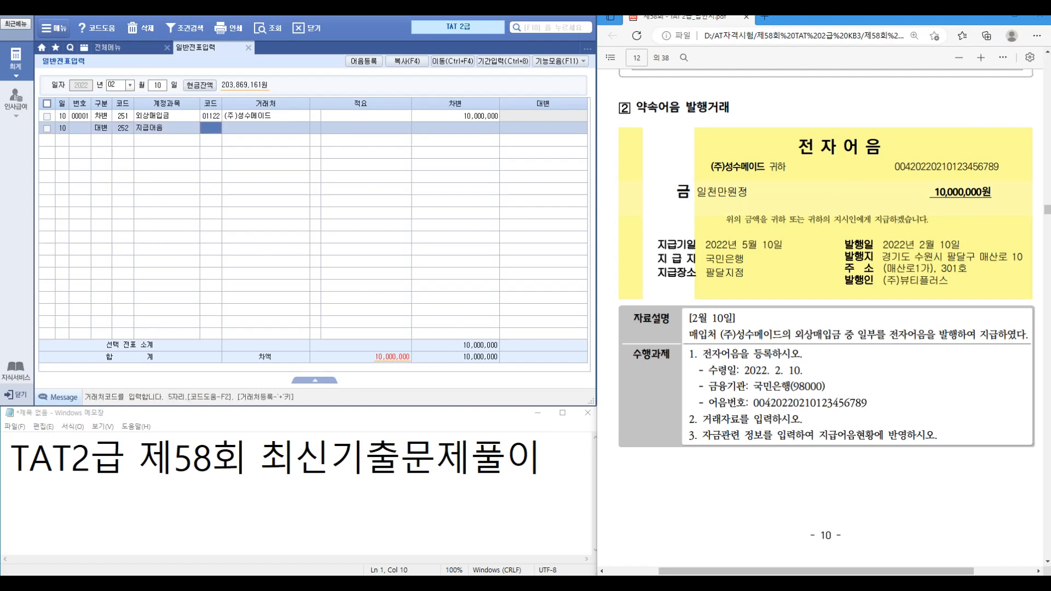
key("Return")
key("Return")
key("Return")
key("Return")
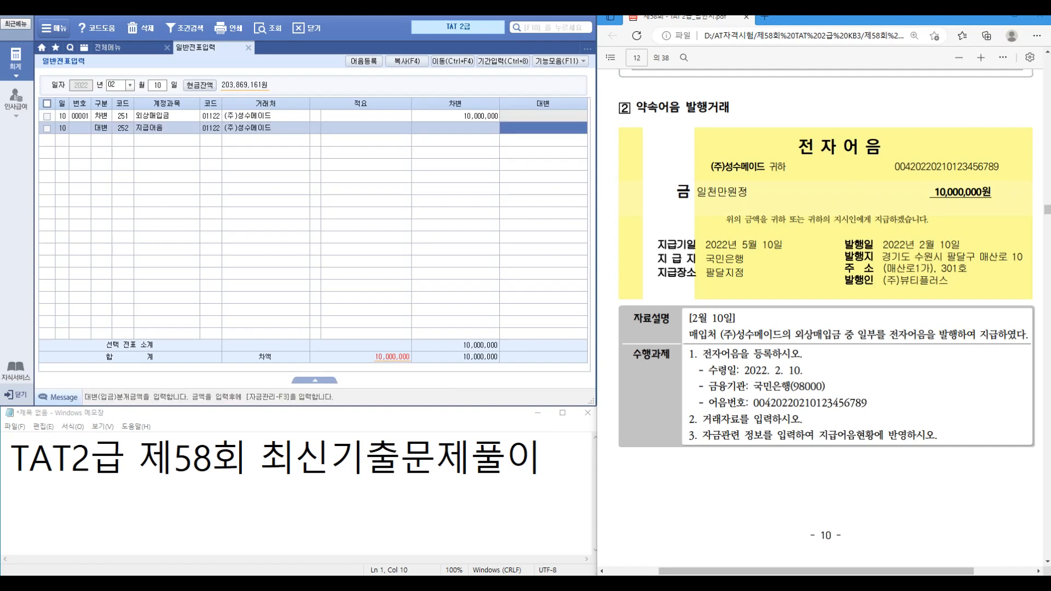
type("10000000")
key("Return")
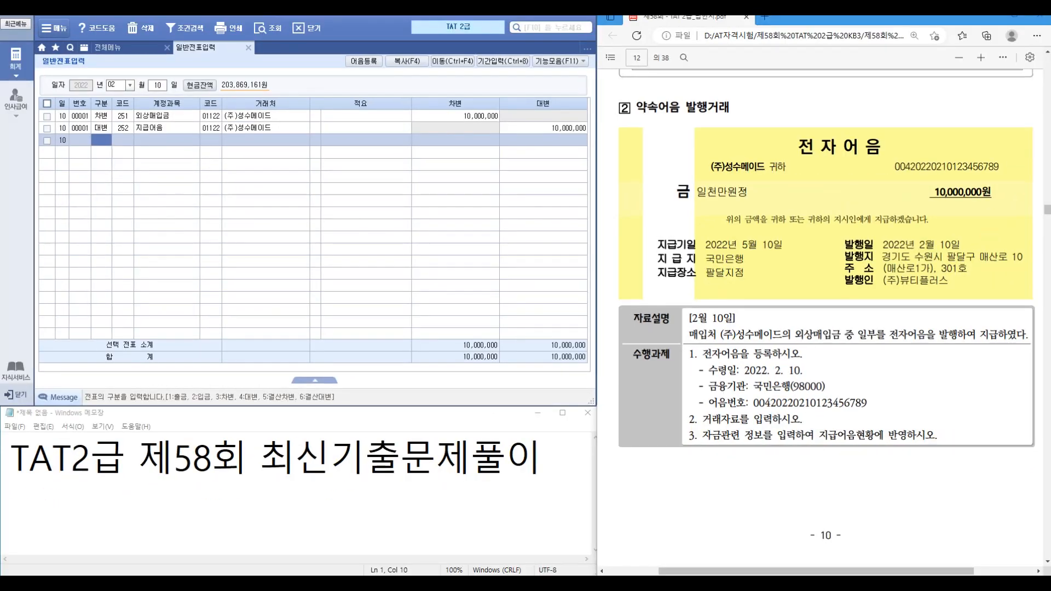
left_click(47, 128)
Step: In 지급어음 관리, pick the registered 국민은행 electronic bill and set maturity 2022-05-10
key("F3")
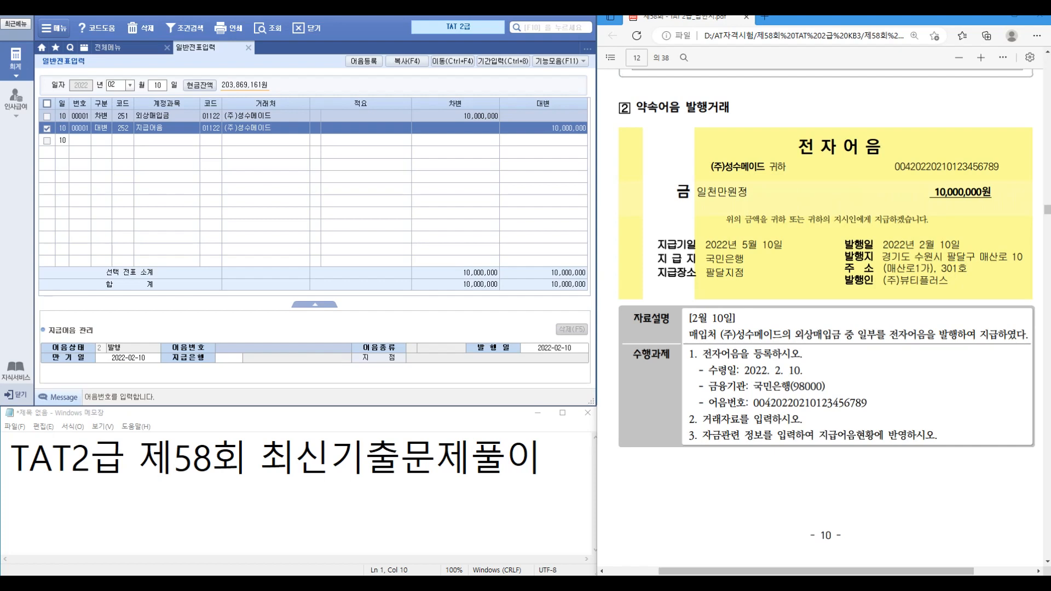
key("F2")
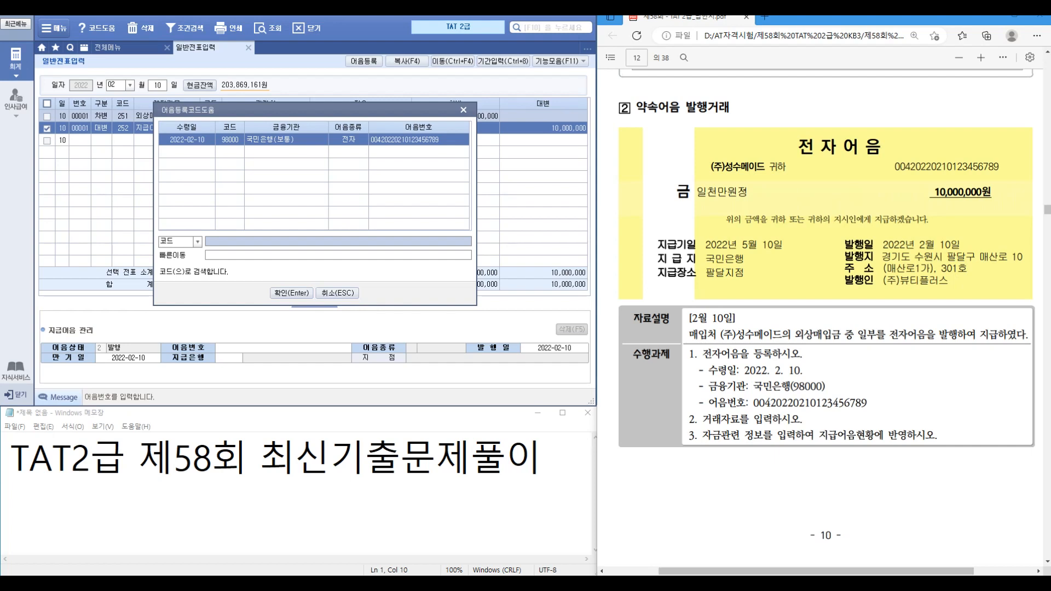
key("Return")
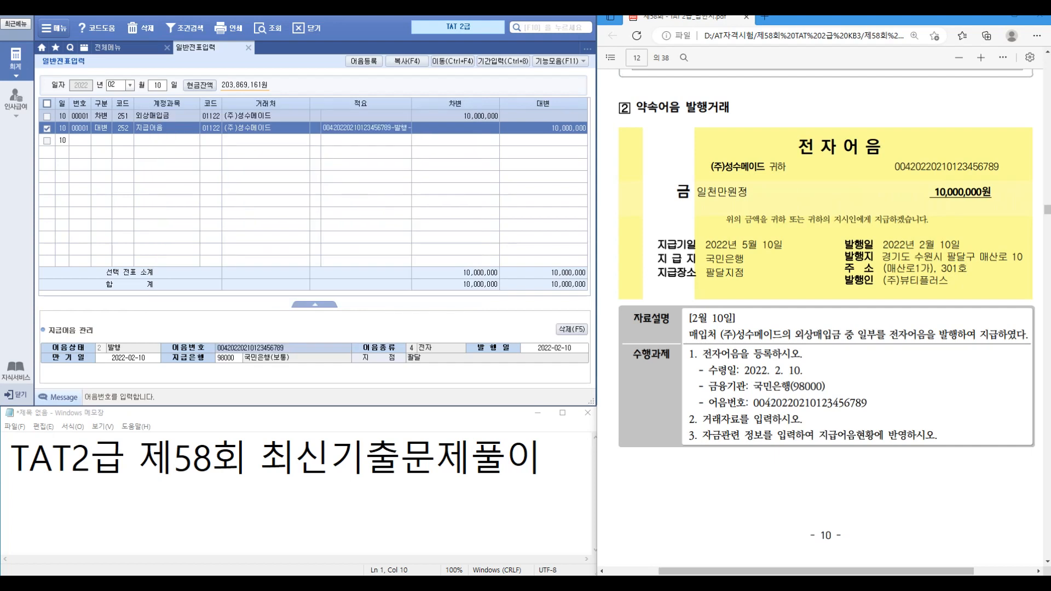
key("Return")
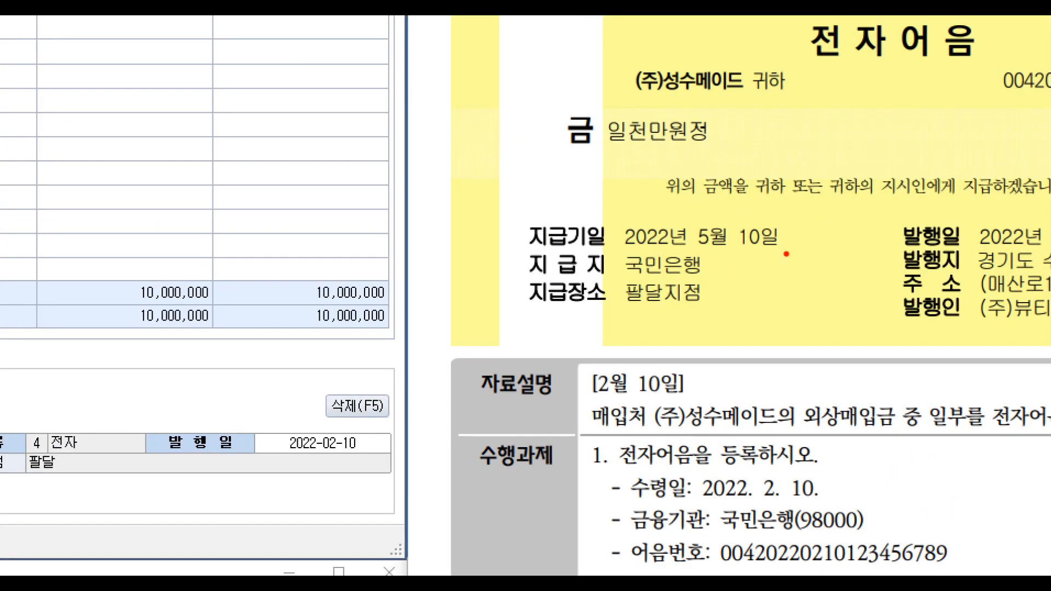
left_click_drag(651, 232, 788, 255)
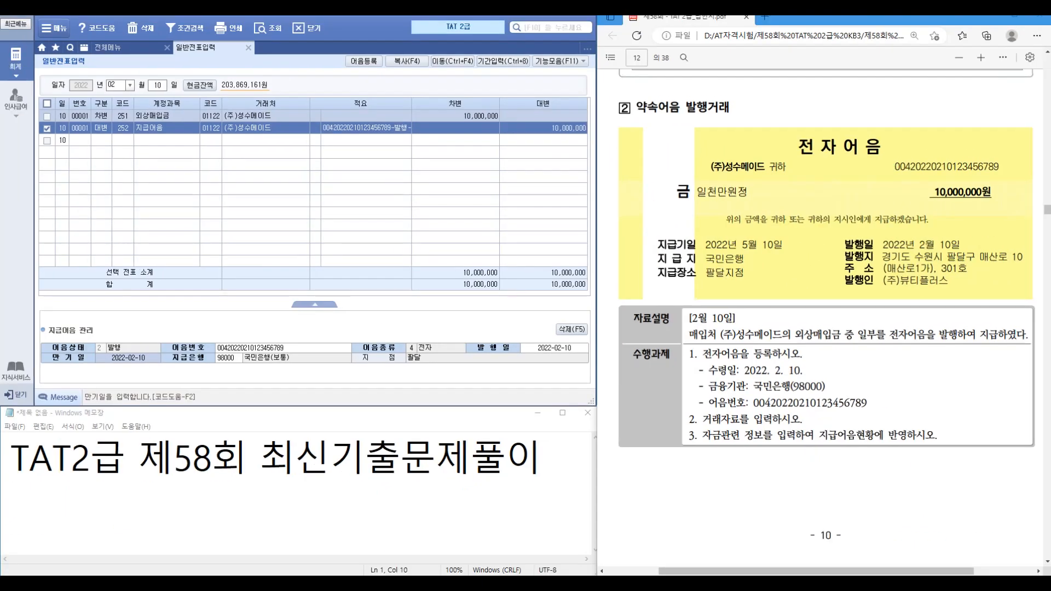
type("20220510")
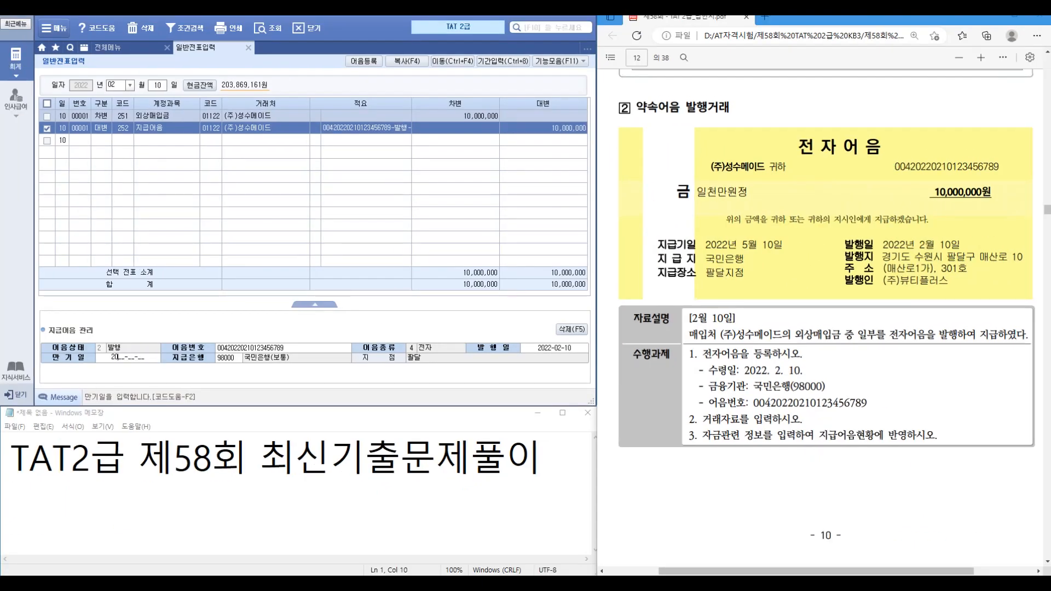
key("Return")
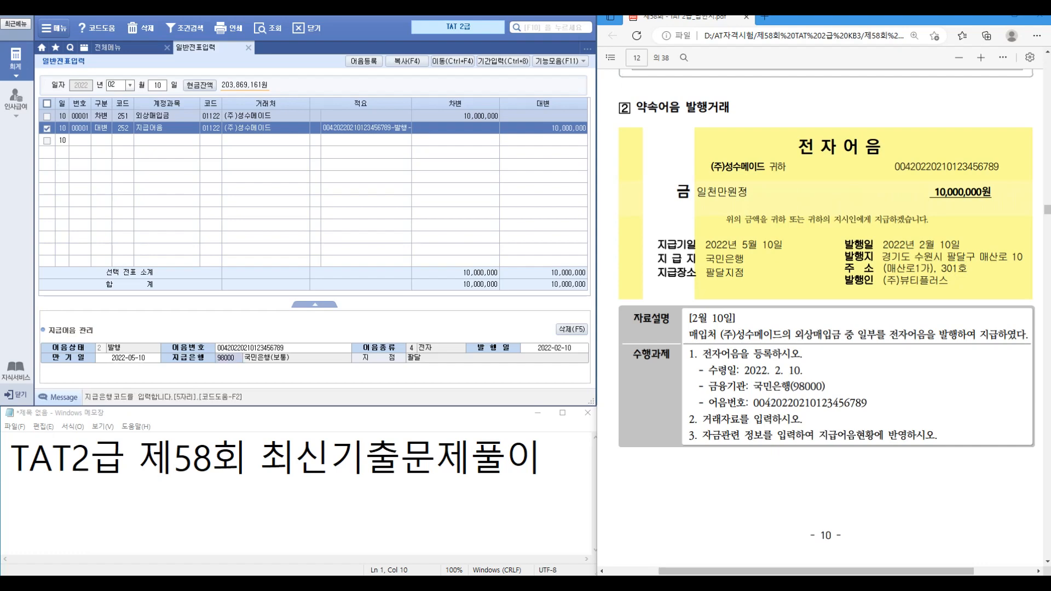
scroll(821, 318, "down", 10)
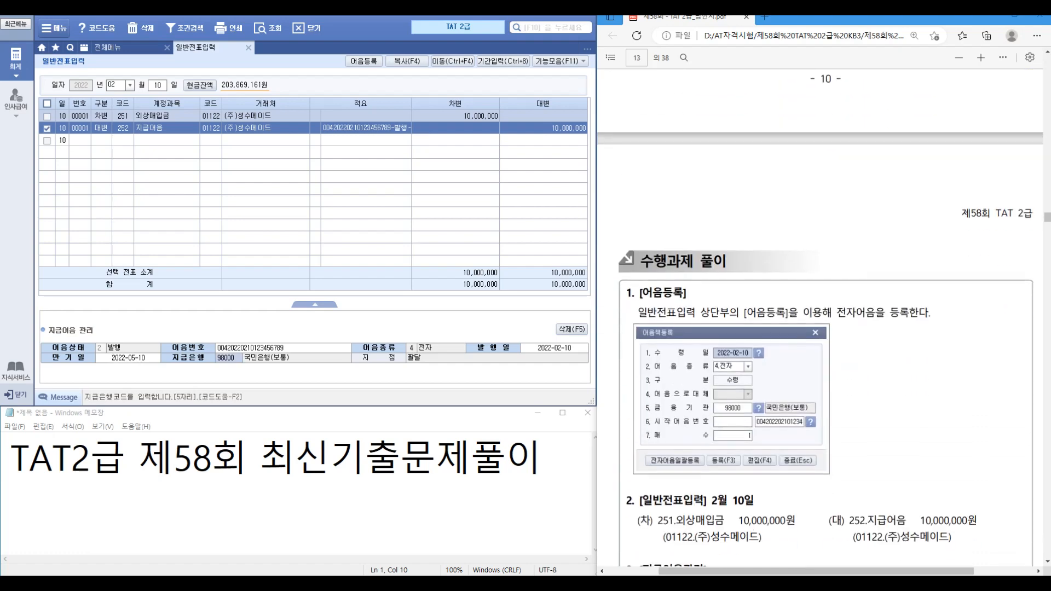
Step: Mark the March payroll's 3,400,000 total, 가불금 and 지방소득세 columns, and 2,011,330 net pay
scroll(821, 317, "down", 2)
scroll(821, 317, "down", 10)
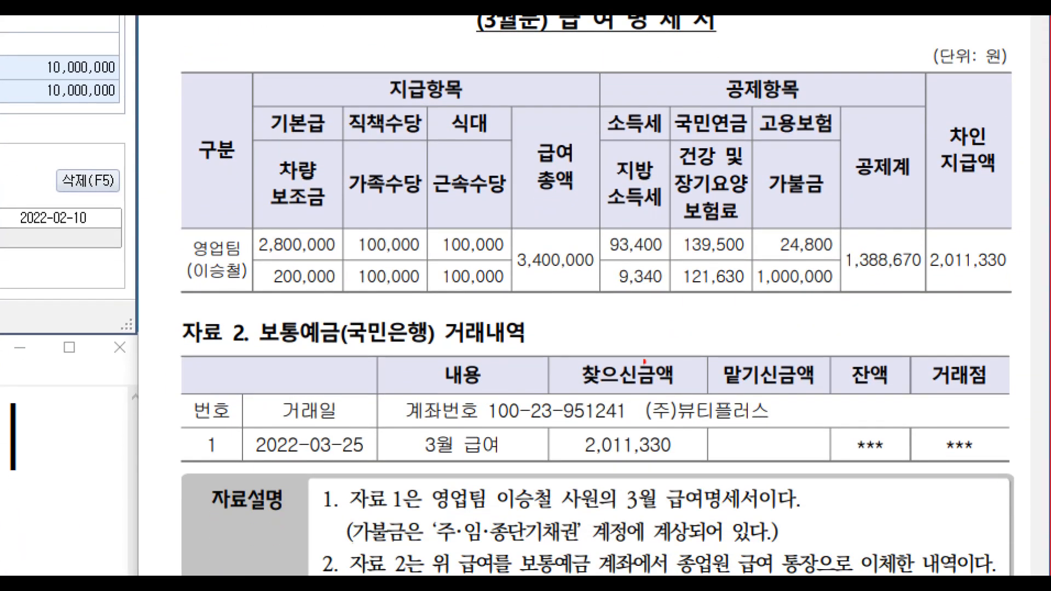
left_click_drag(505, 238, 604, 285)
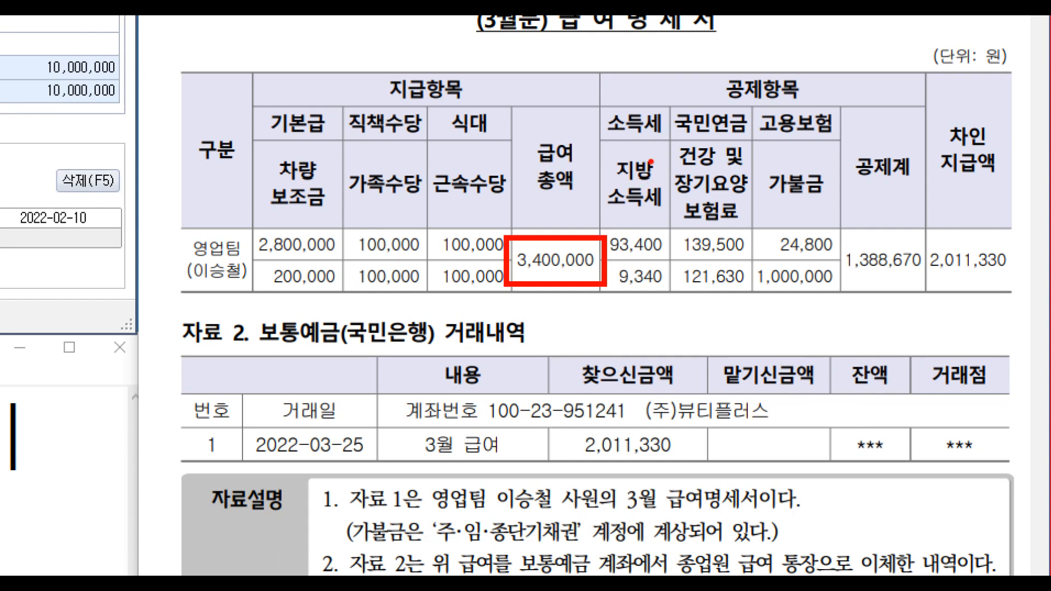
left_click_drag(758, 162, 836, 206)
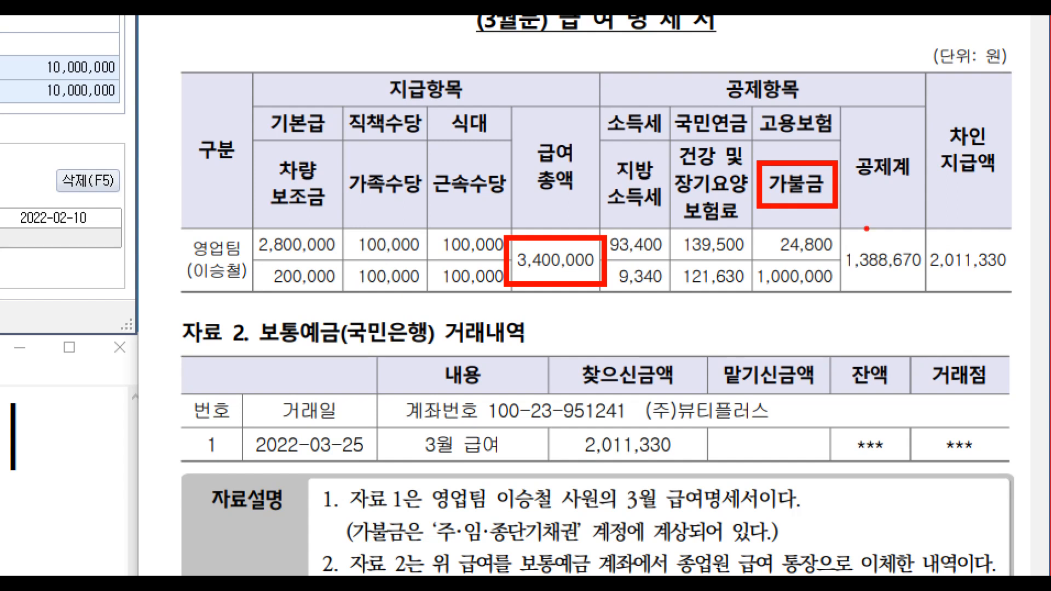
left_click_drag(602, 148, 677, 211)
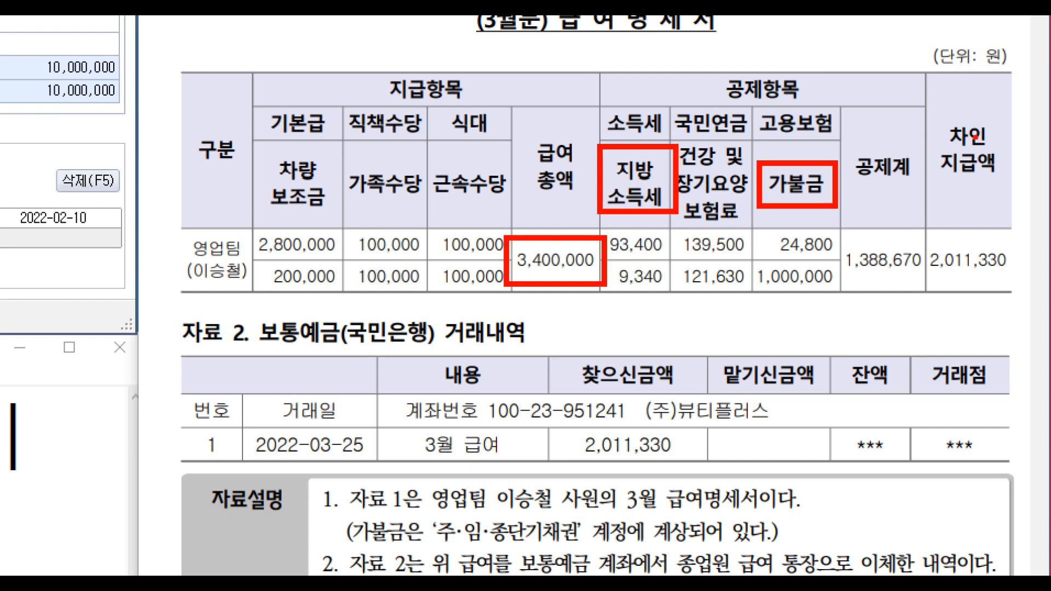
left_click_drag(925, 276, 980, 283)
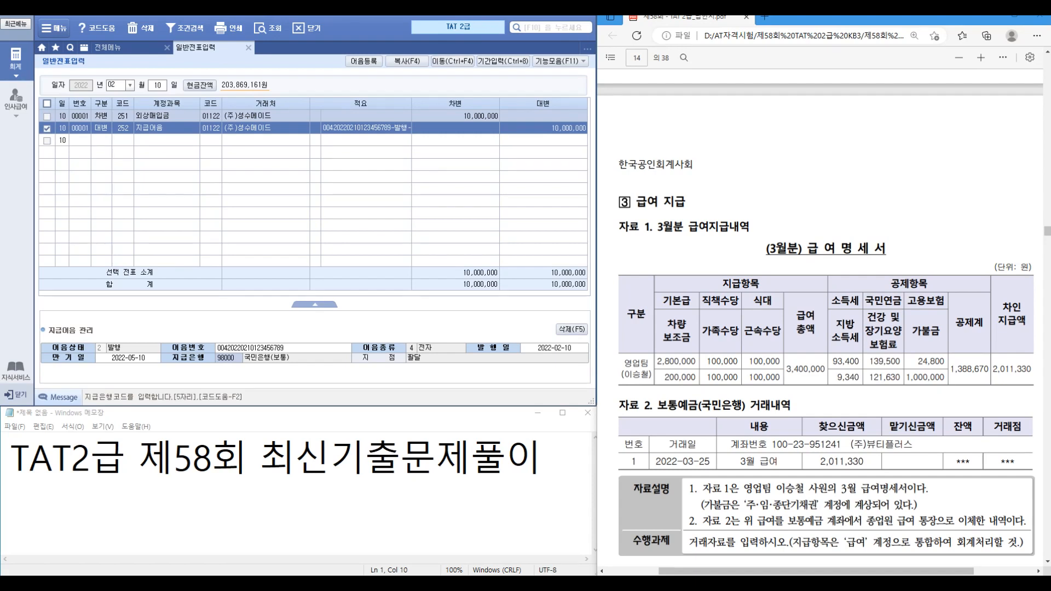
Step: Start a 25 March voucher with a 3,400,000 debit to 801 급여
key("Escape")
type("03")
key("Return")
type("25")
key("Return")
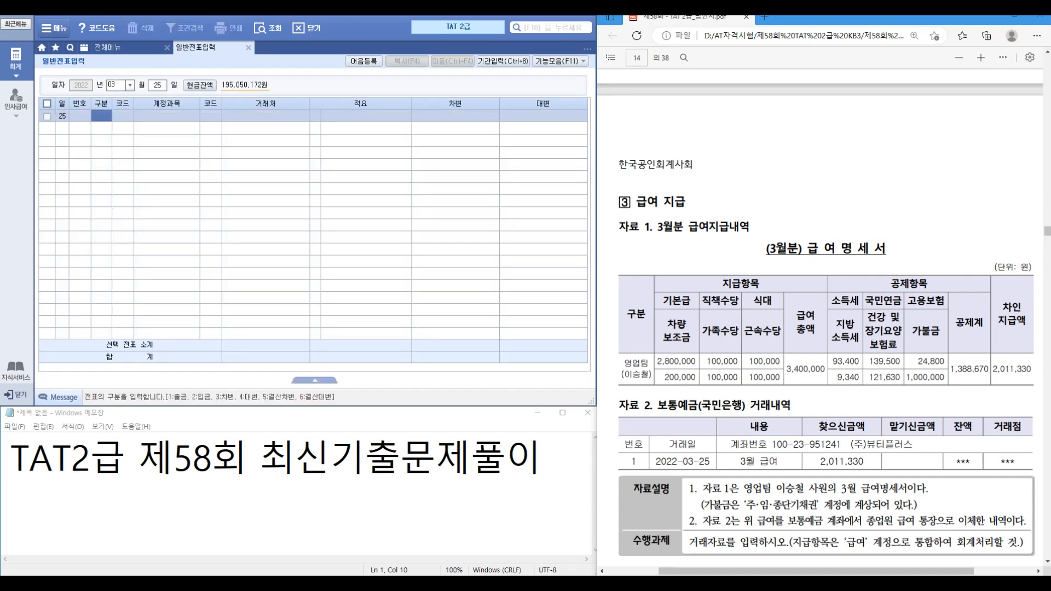
type("3")
key("Return")
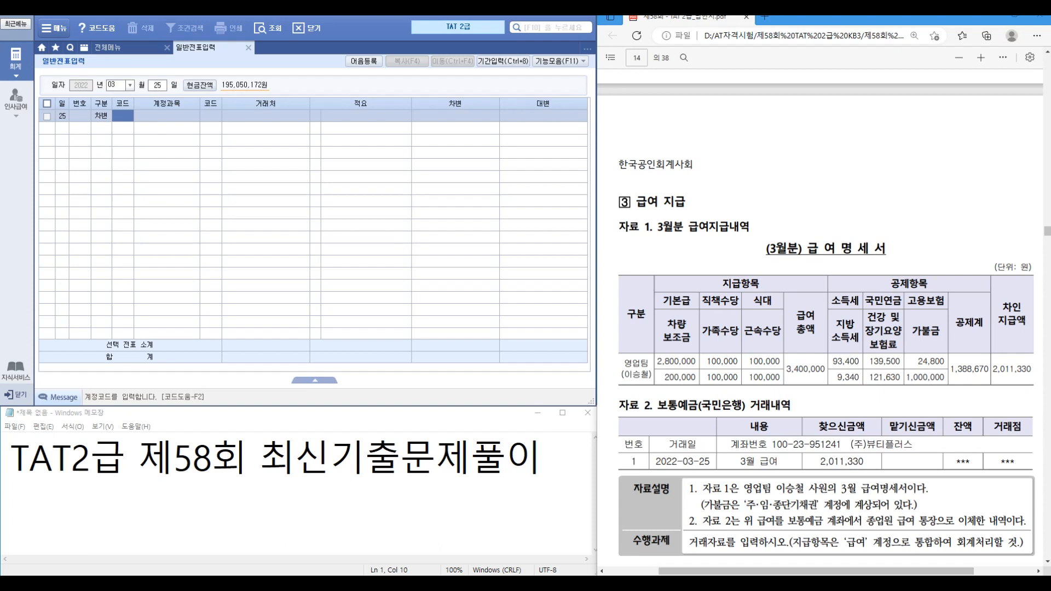
type("801")
key("Return")
key("Return")
key("Return")
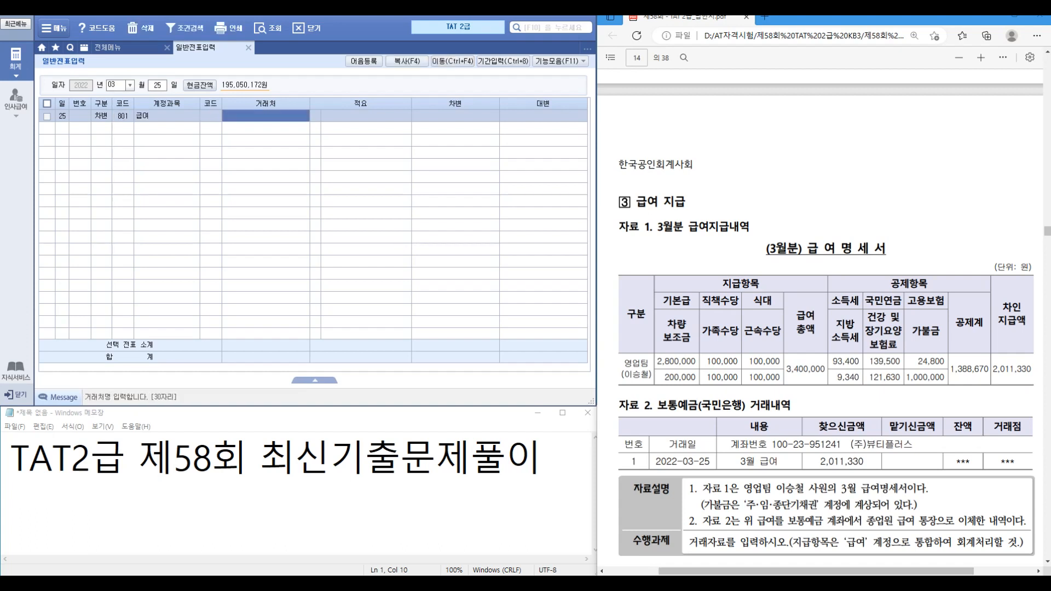
key("Return")
type("3400000")
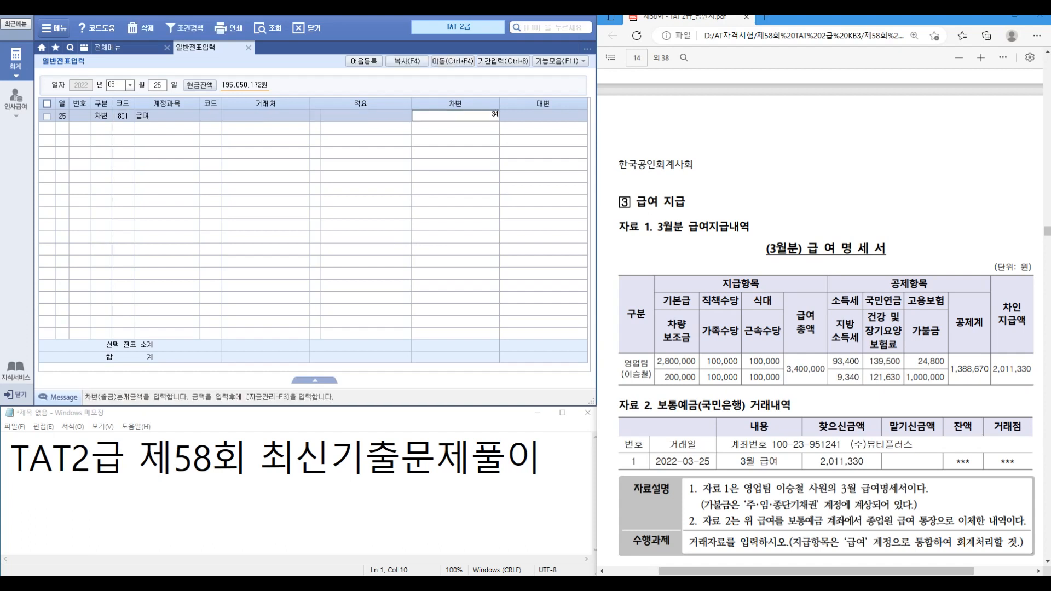
key("Return")
Step: Credit 254 예수금 with the 388,670 withholding
type("4")
key("Return")
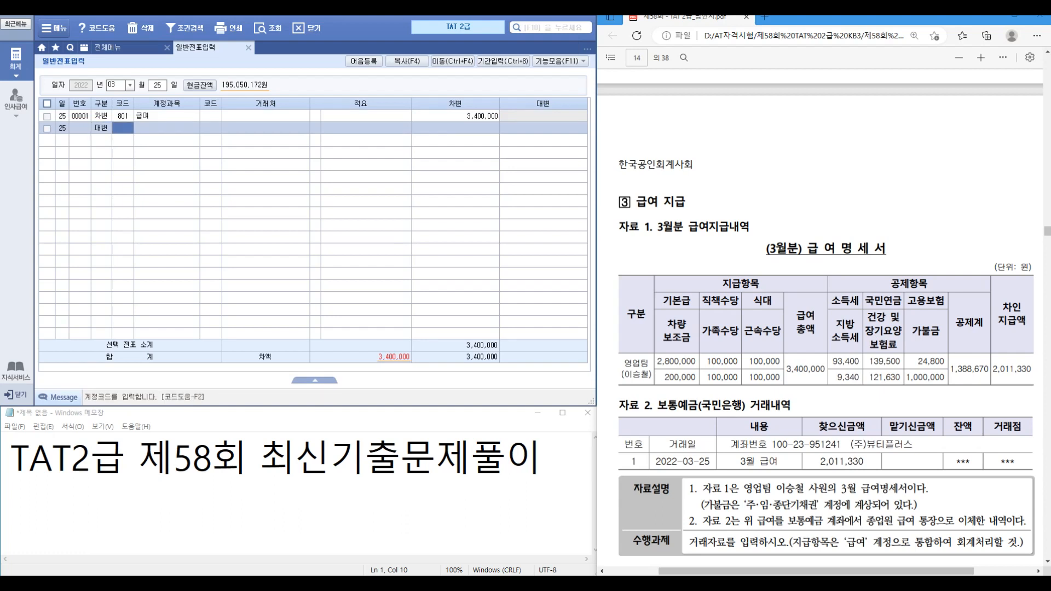
type("254")
key("Return")
key("Return")
key("Return")
key("Return")
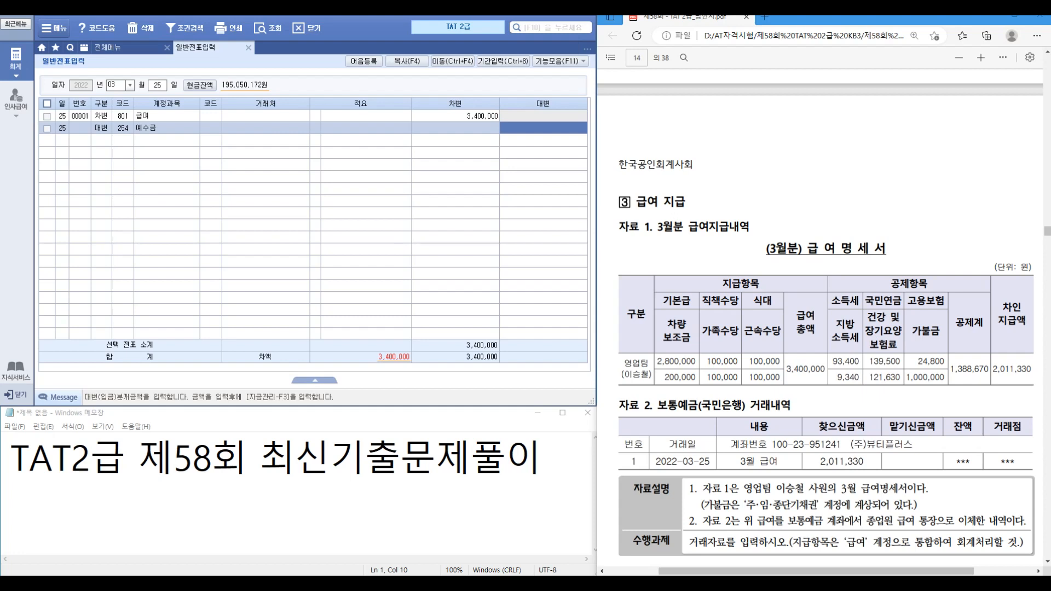
type("388,670")
key("Return")
Step: Credit 137 주.임.종단기채권 1,000,000 with the employee as the partner
type("4")
key("Return")
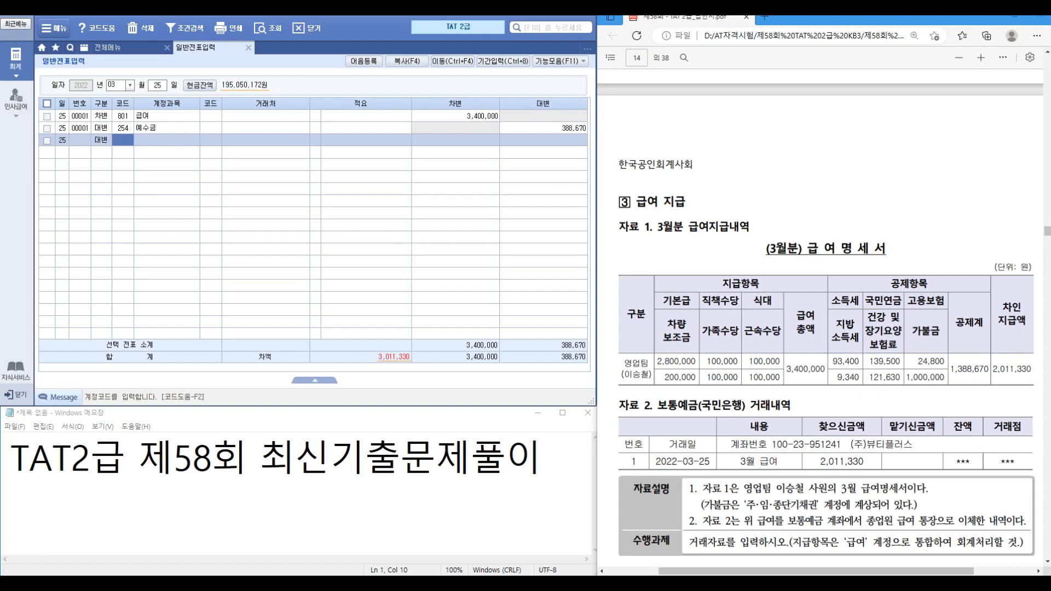
type("254")
key("Return")
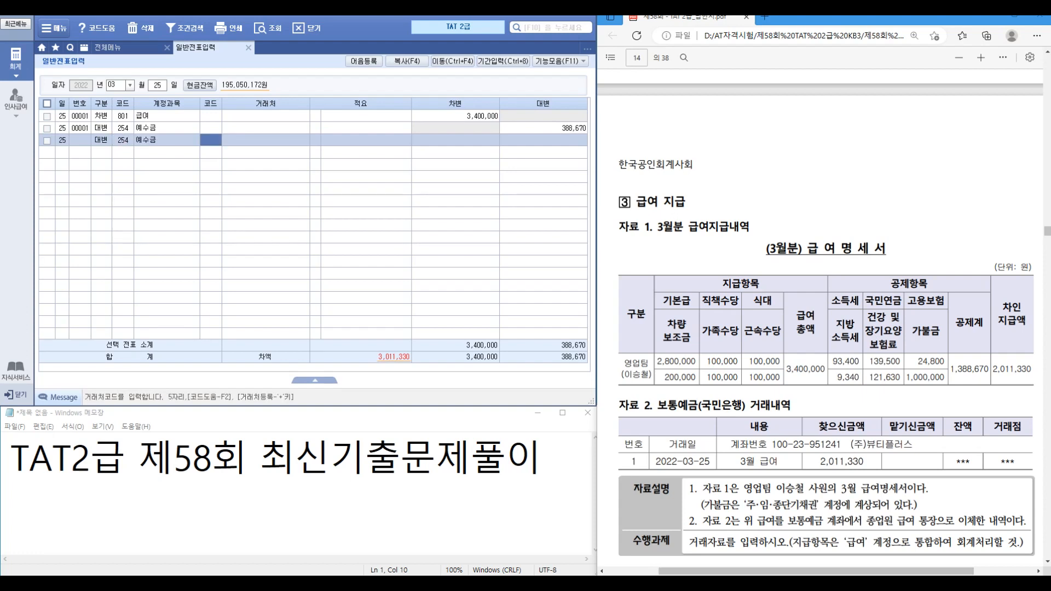
key("Left")
type("ㅈㅜ")
key("Return")
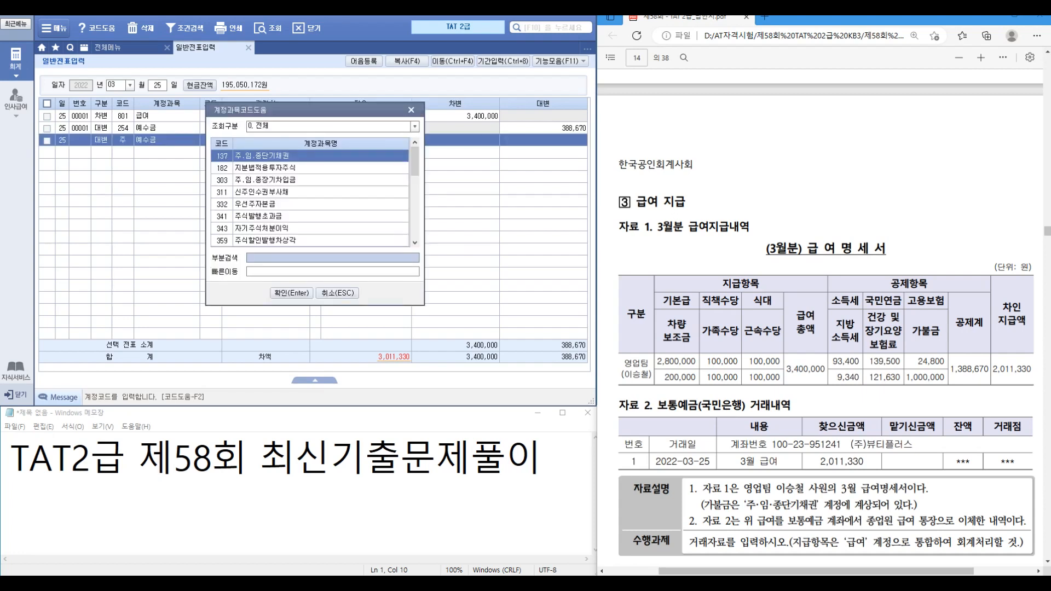
key("Return")
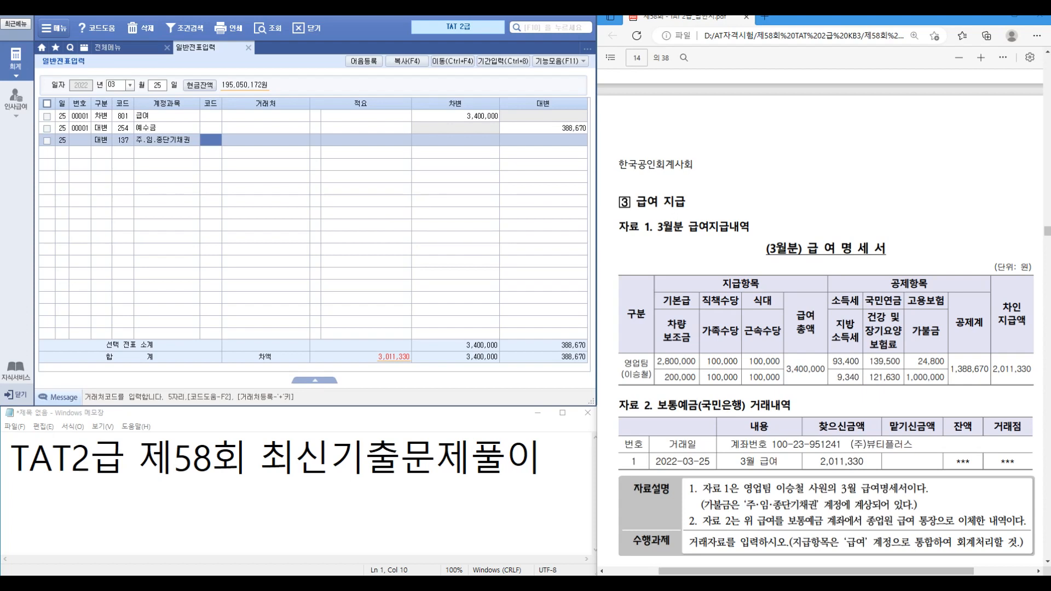
type("잇")
key("Return")
key("Return")
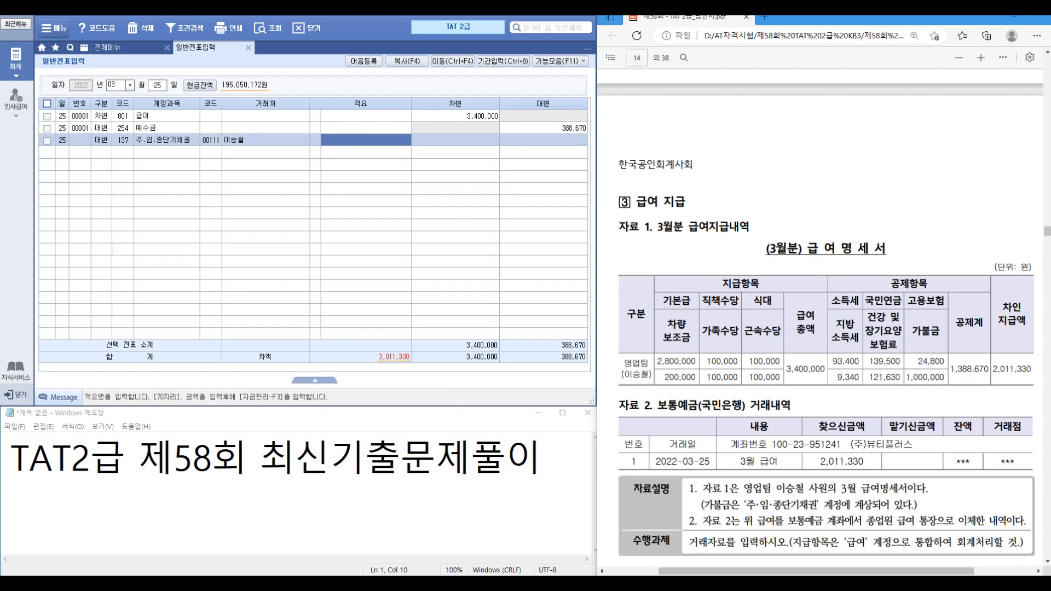
type("1000000")
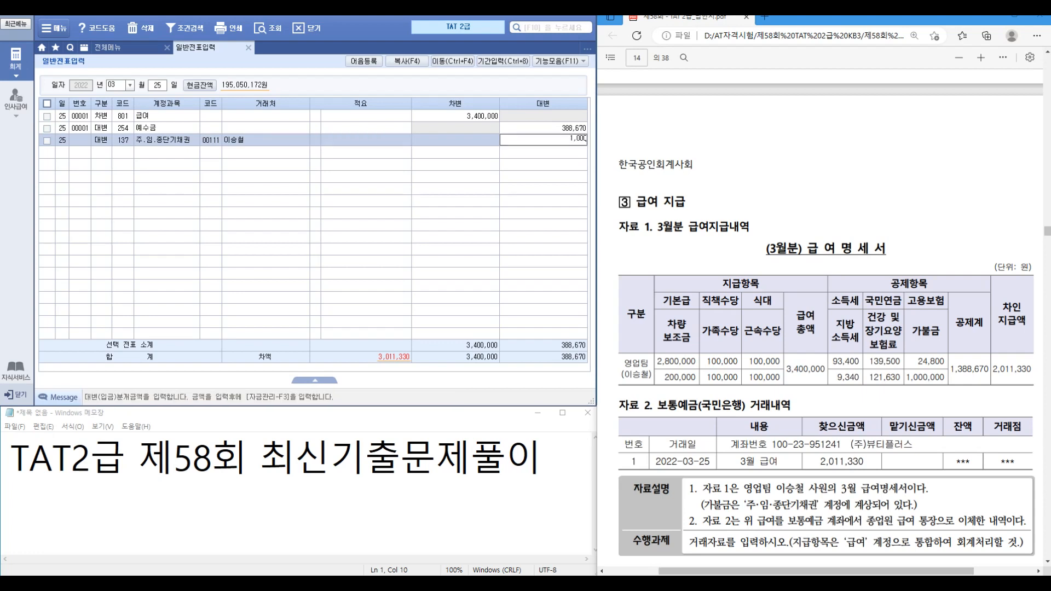
key("Return")
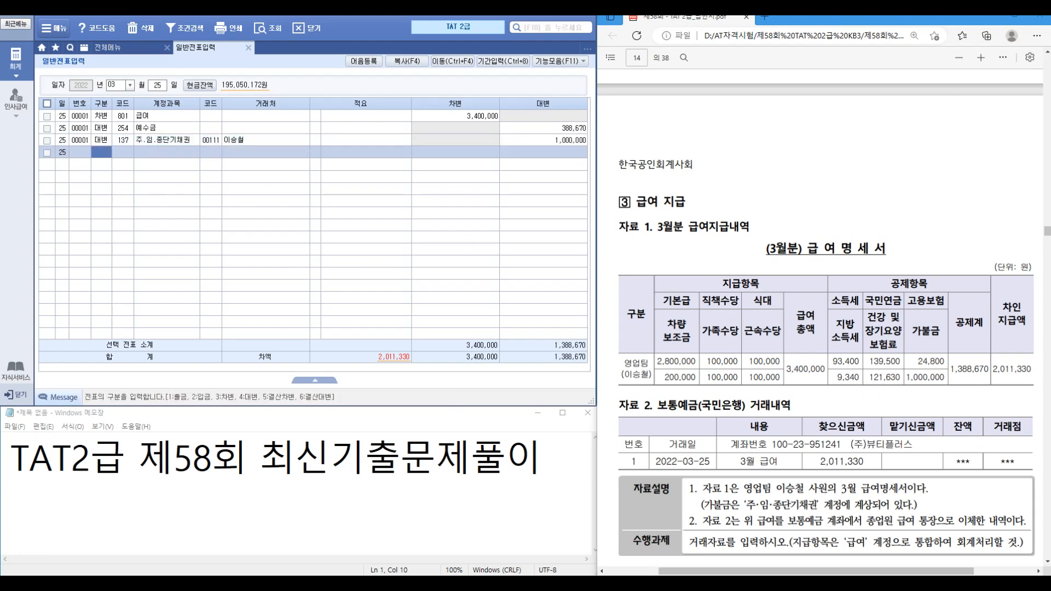
Step: Credit 103 보통예금 (국민은행) 2,011,330 to balance the voucher
type("4")
key("Return")
type("103")
key("Return")
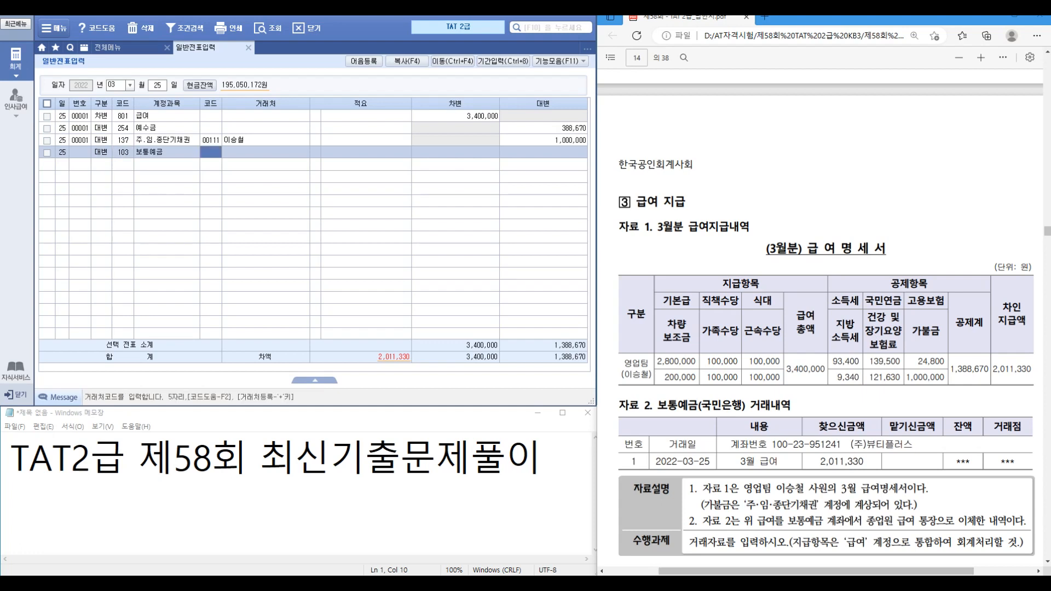
key("F2")
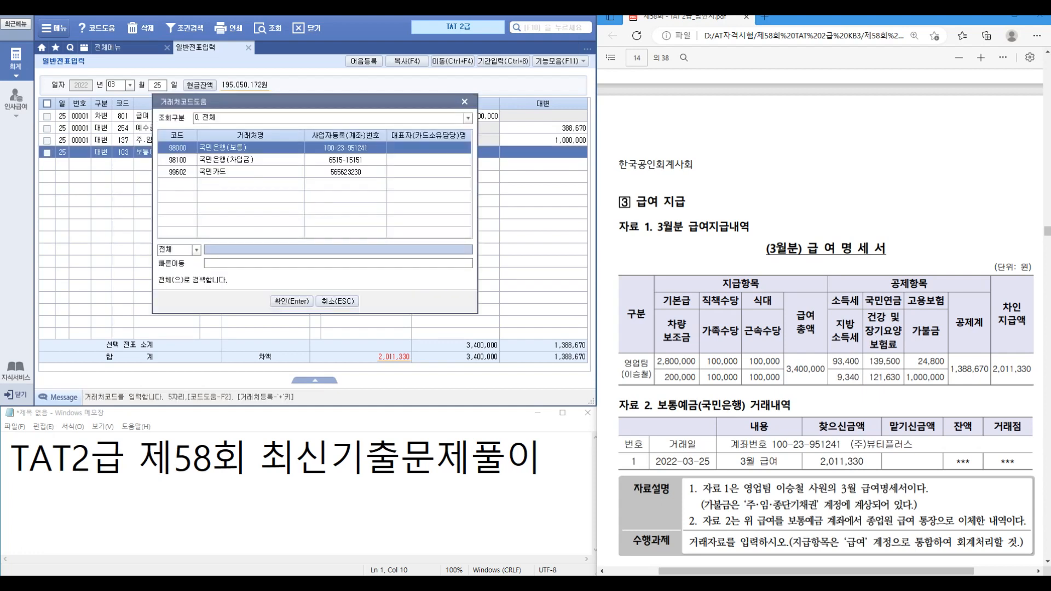
key("Return")
key("Return")
type("2011330")
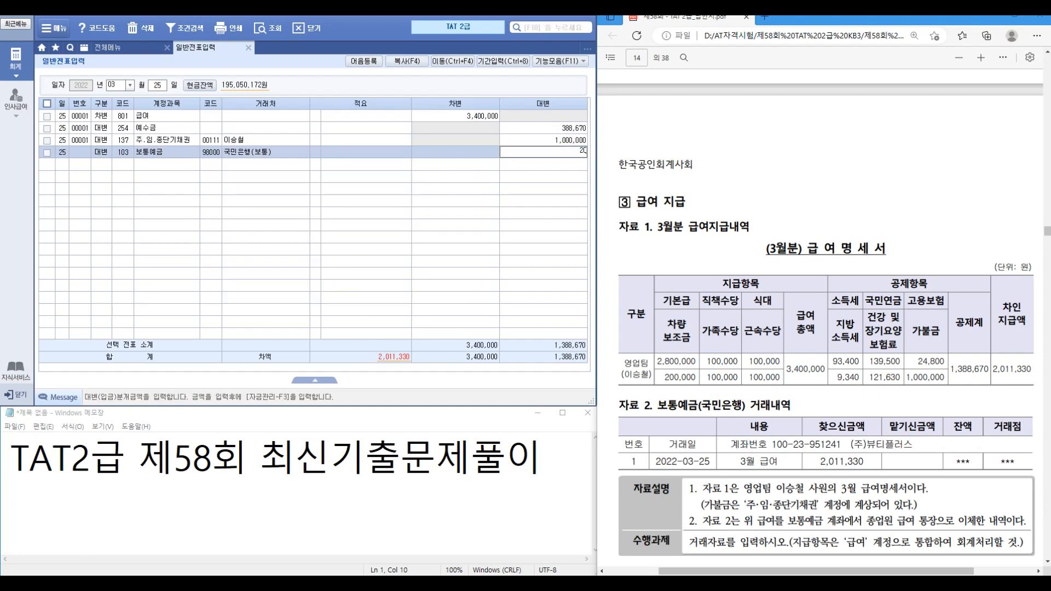
key("Return")
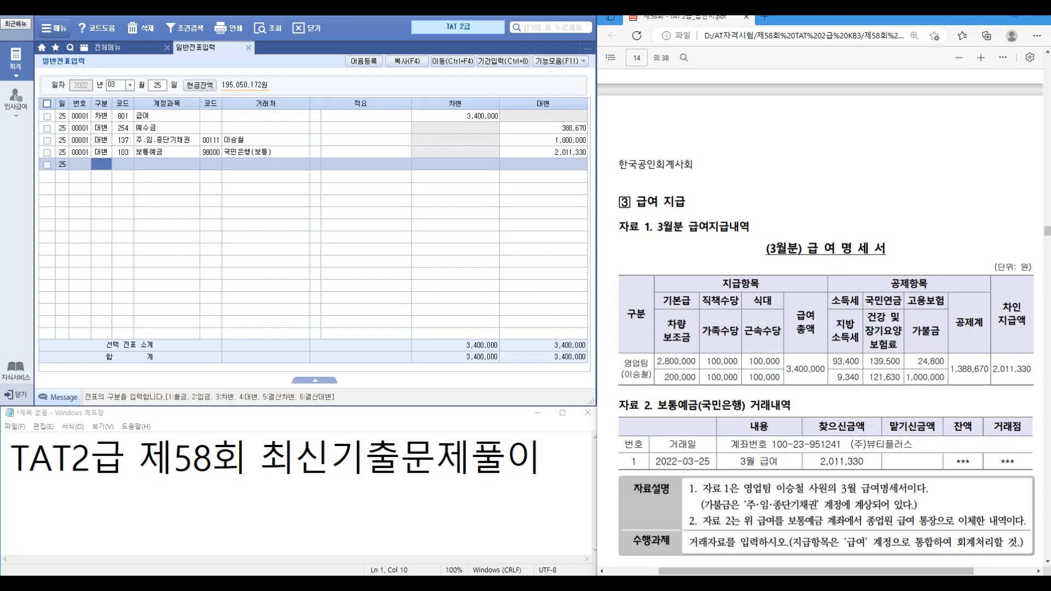
scroll(824, 328, "down", 4)
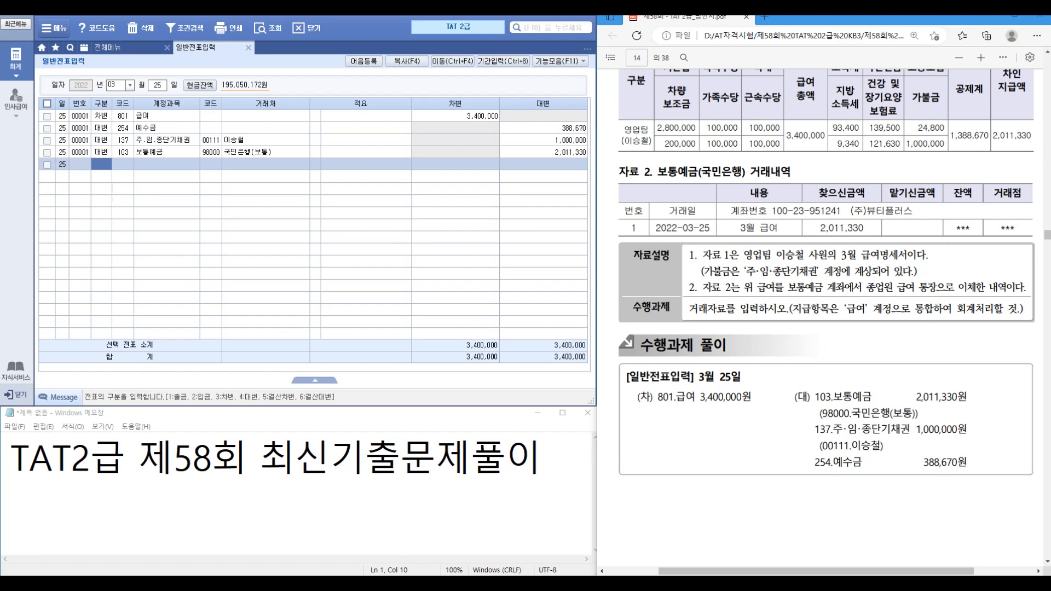
scroll(827, 312, "down", 10)
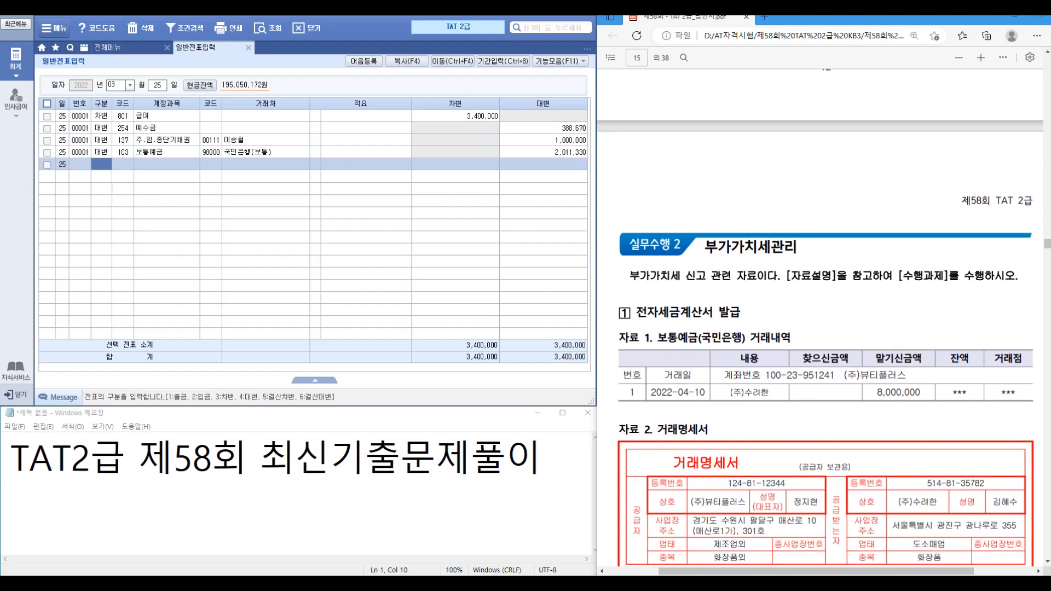
scroll(827, 328, "down", 3)
scroll(827, 323, "down", 3)
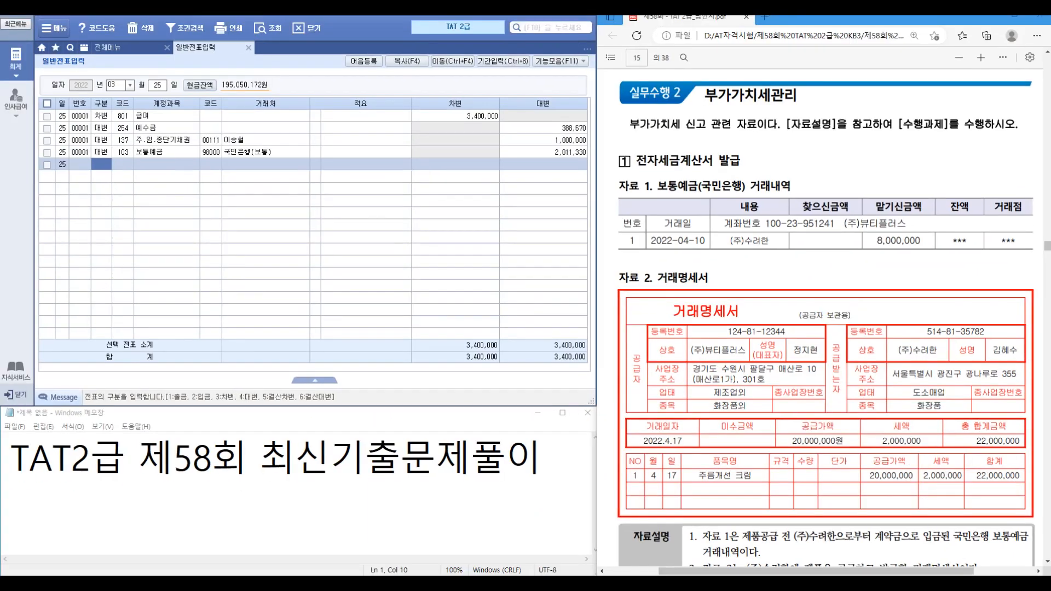
Step: Switch to 매입매출전표입력 and begin a type 11 과세 sales line dated 04/17
left_click(248, 47)
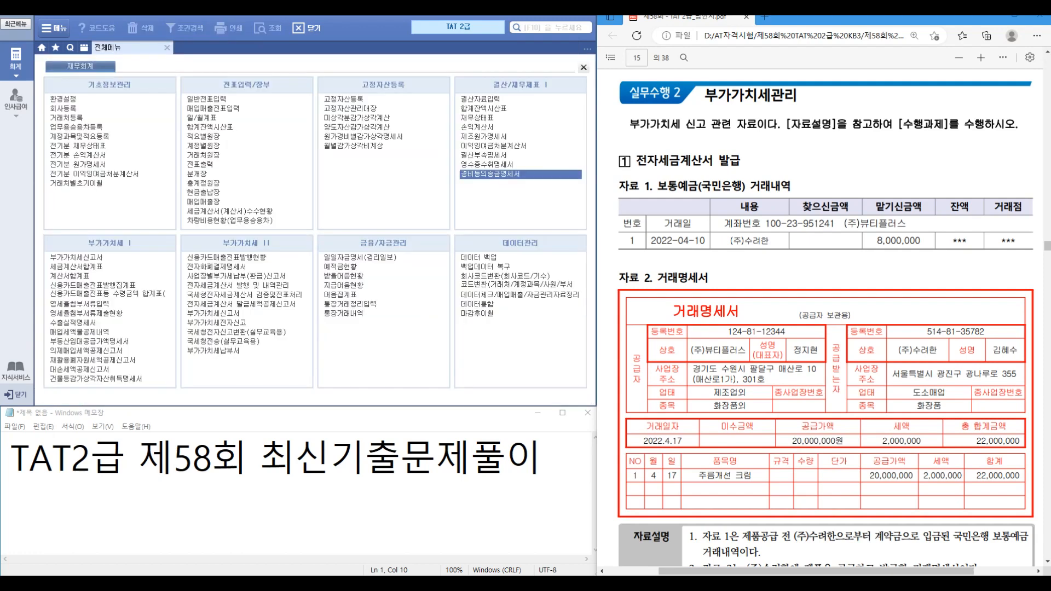
left_click(214, 109)
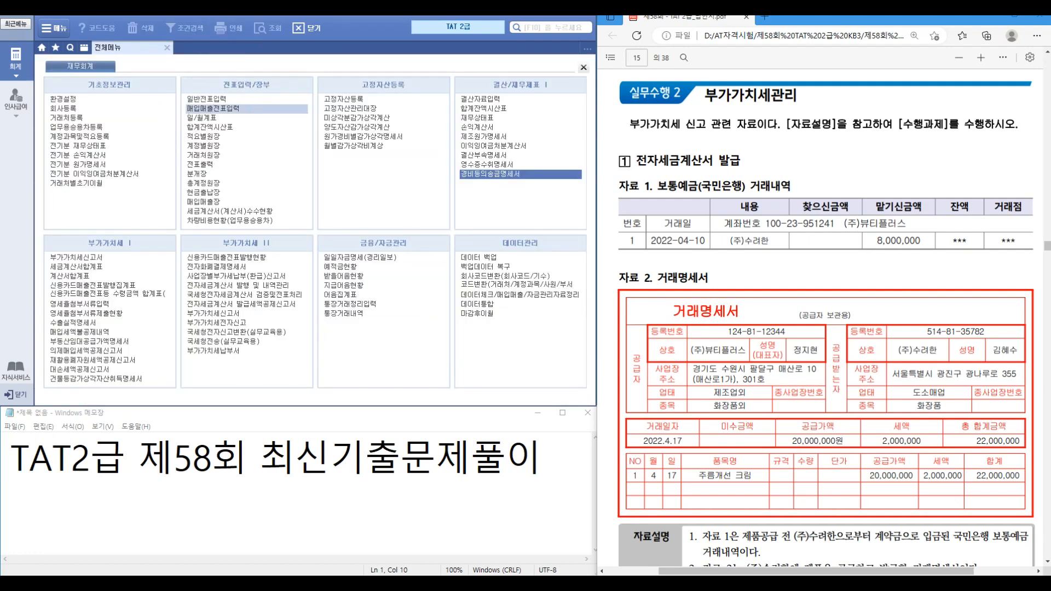
type("0417")
key("Return")
key("Return")
type("11")
key("Return")
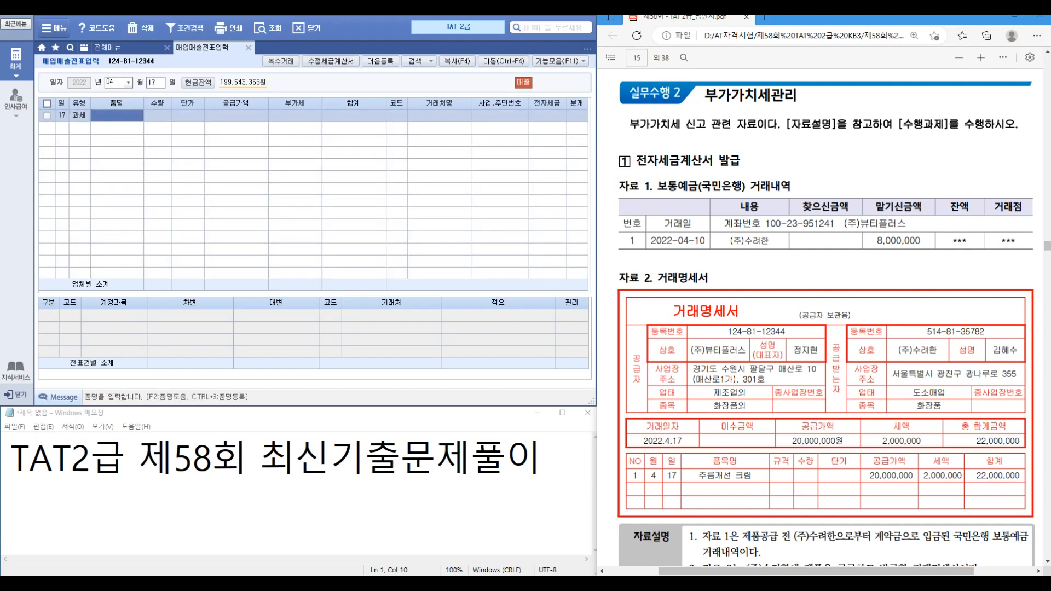
Step: Enter 주름개선 크림, supply 20,000,000, customer (주)수려한, with a 혼합 journal
scroll(826, 317, "down", 3)
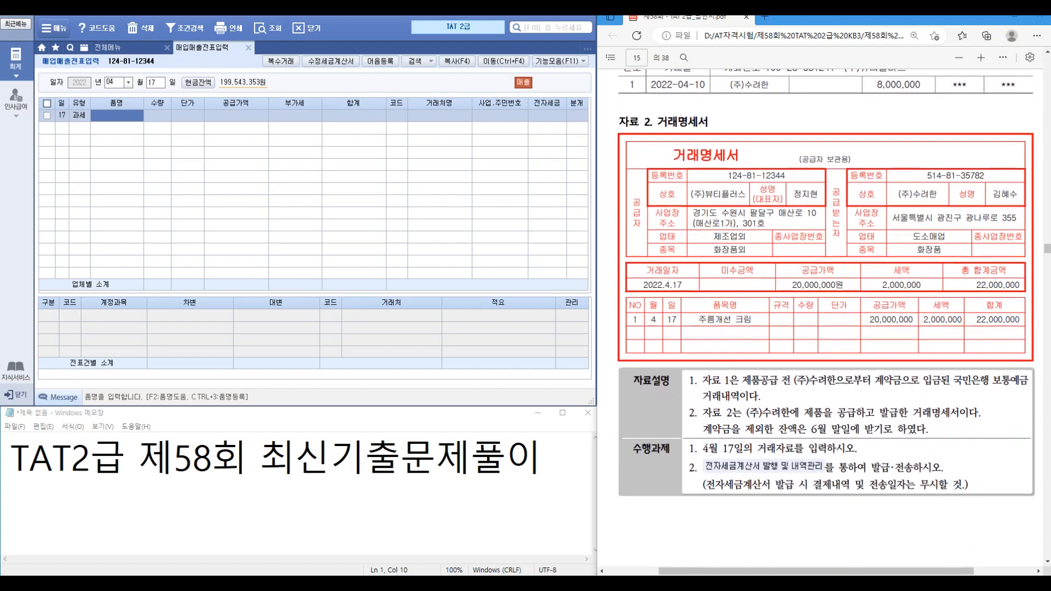
type("주름개선 크림")
key("Return")
key("Return")
key("Return")
type("20000000")
key("Return")
key("Return")
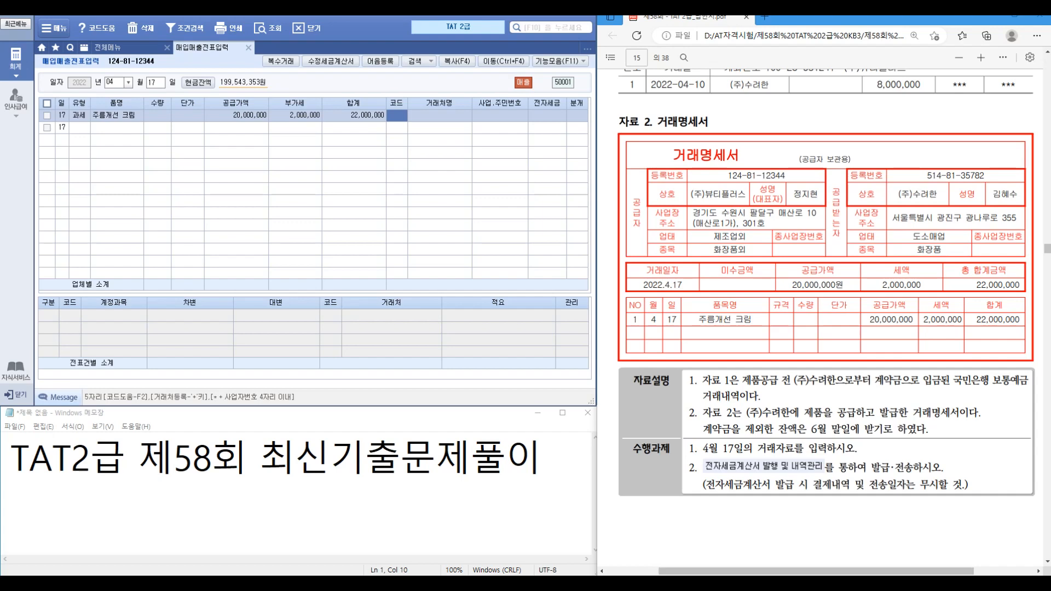
type("수려")
key("Return")
key("Return")
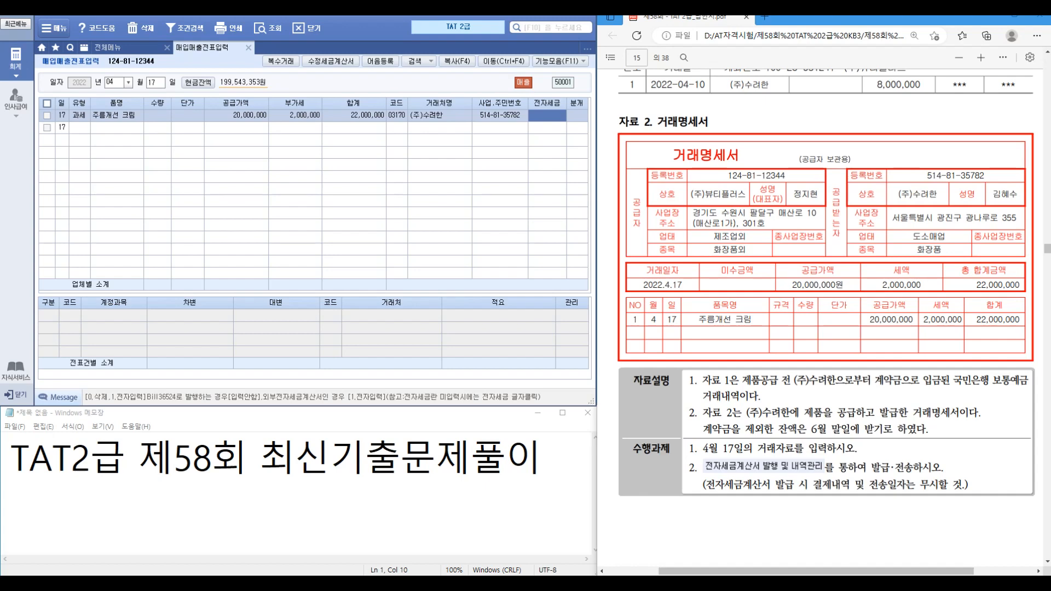
key("Return")
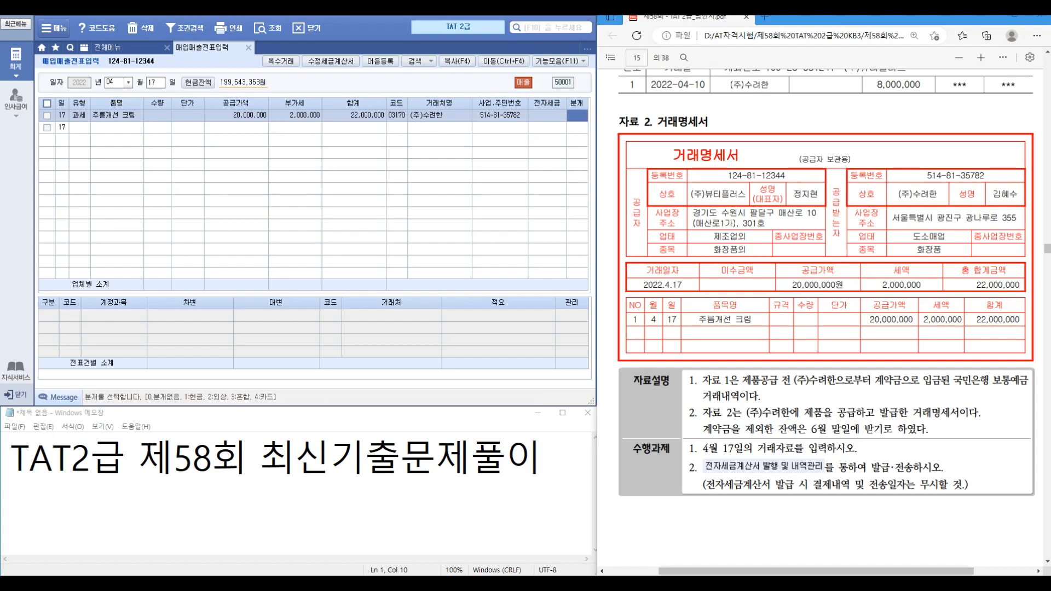
type("3")
key("Return")
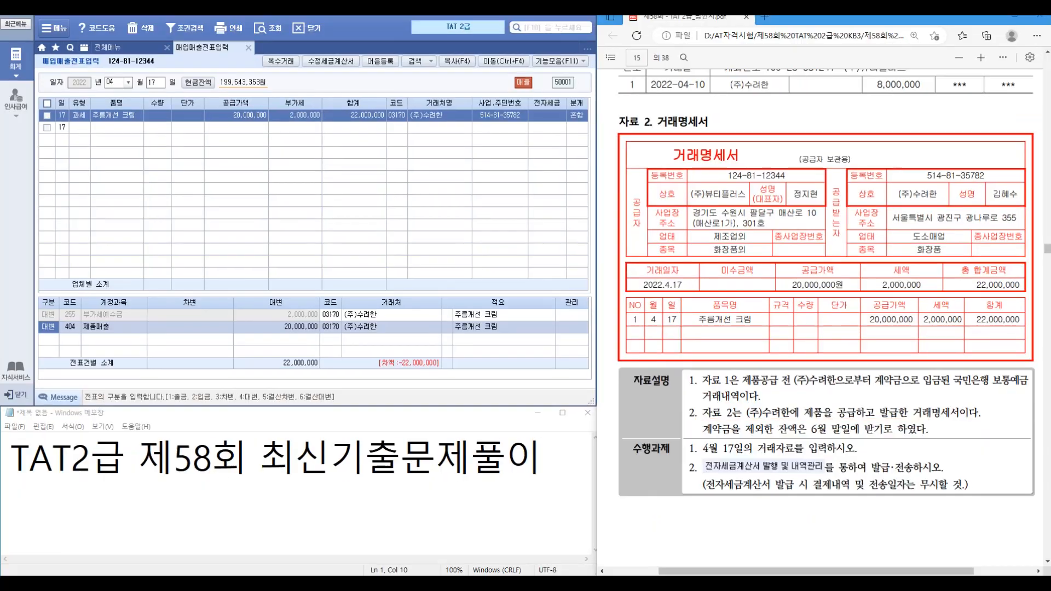
Step: Debit 259 선수금 8,000,000 and 108 외상매출금 14,000,000 in the sale's journal
scroll(826, 329, "up", 4)
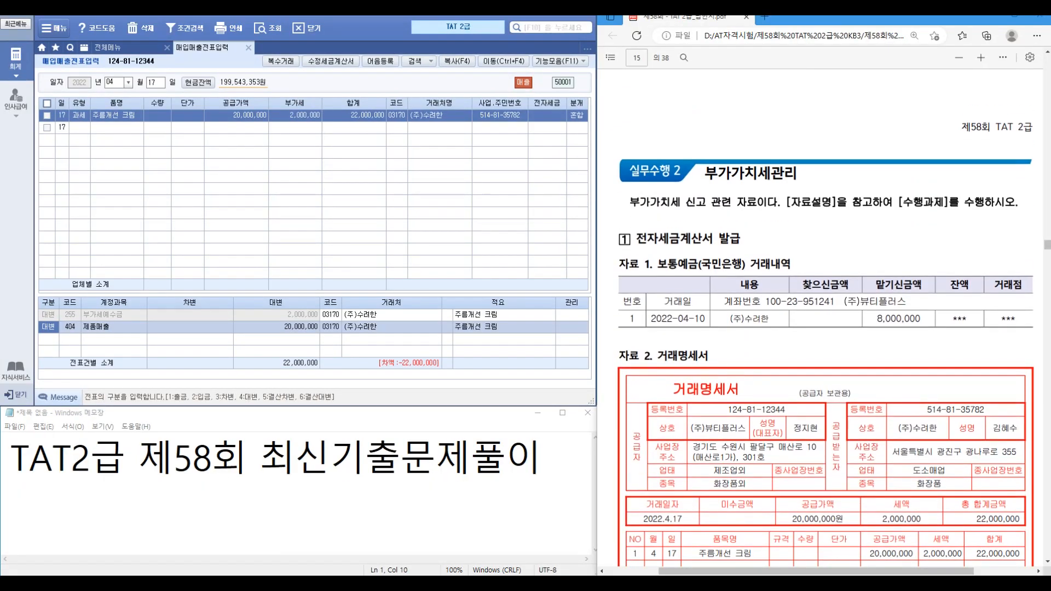
scroll(824, 334, "down", 1)
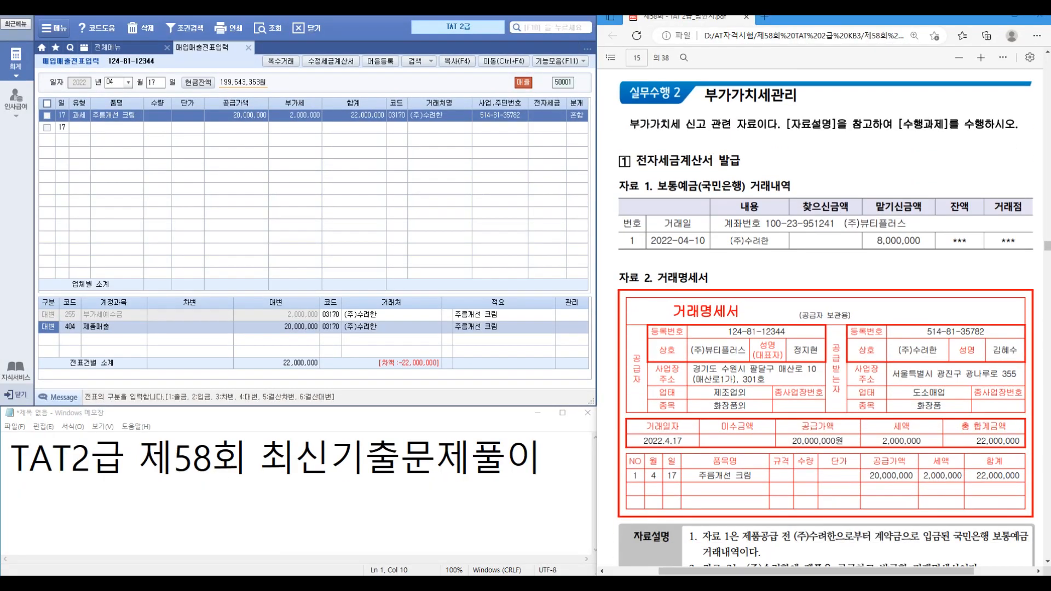
key("Return")
key("Return")
key("Return")
type("3")
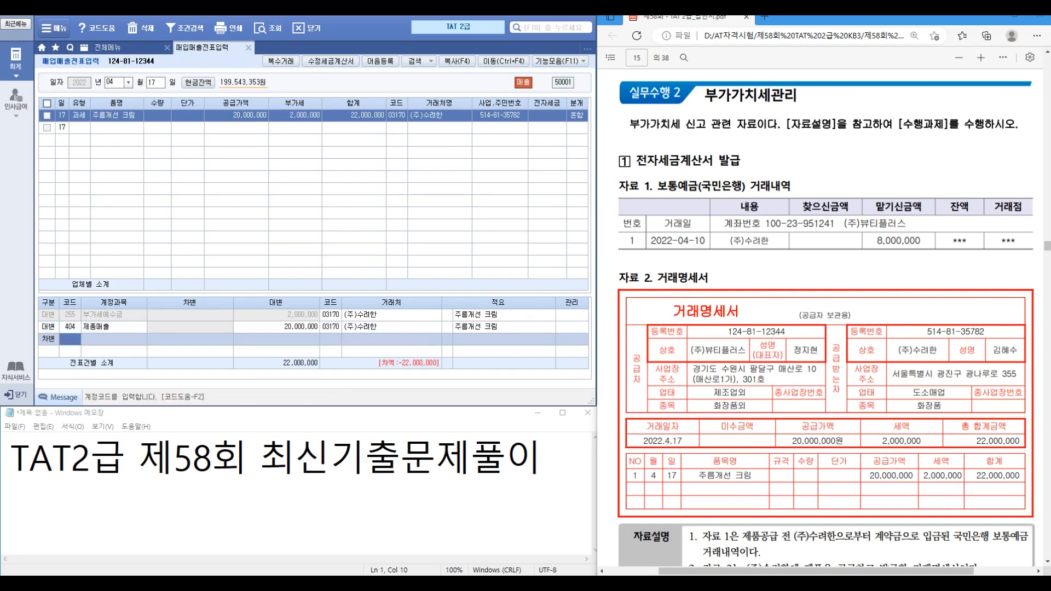
type("259")
key("Return")
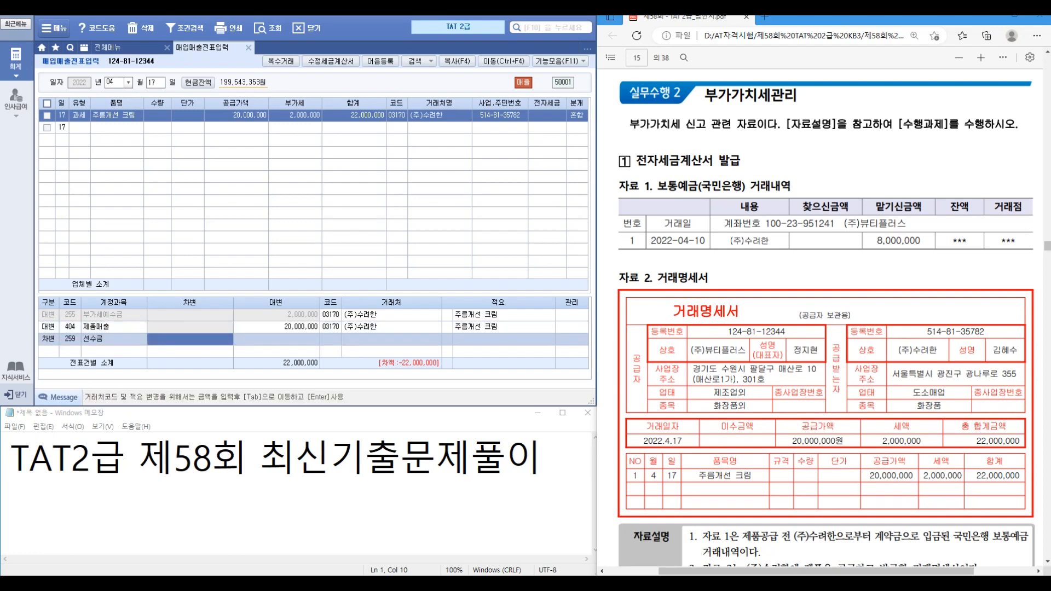
type("8000000")
key("Return")
key("3")
key("Return")
type("108")
key("Return")
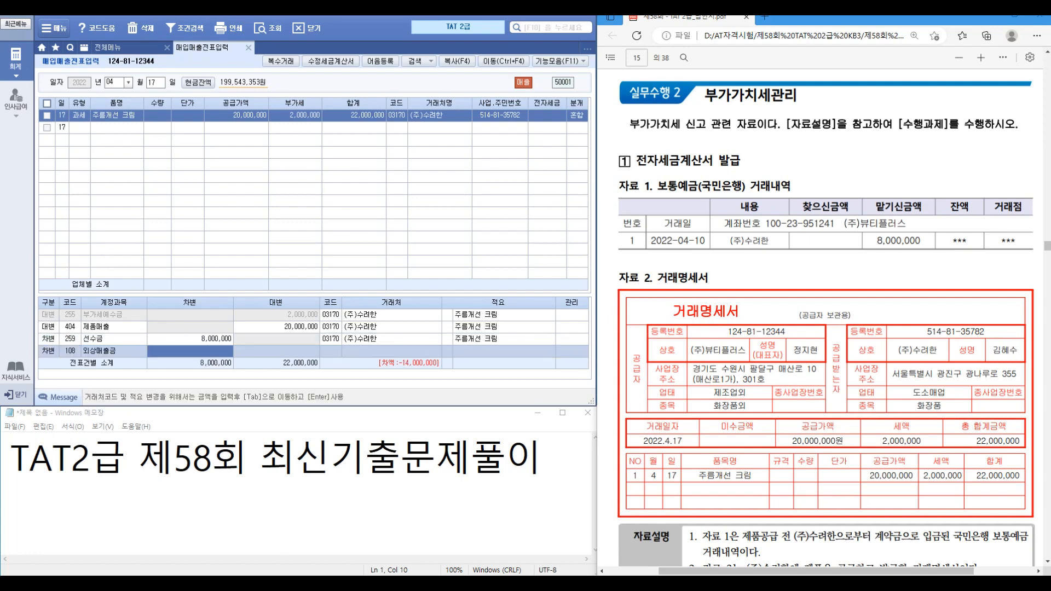
type("14000000")
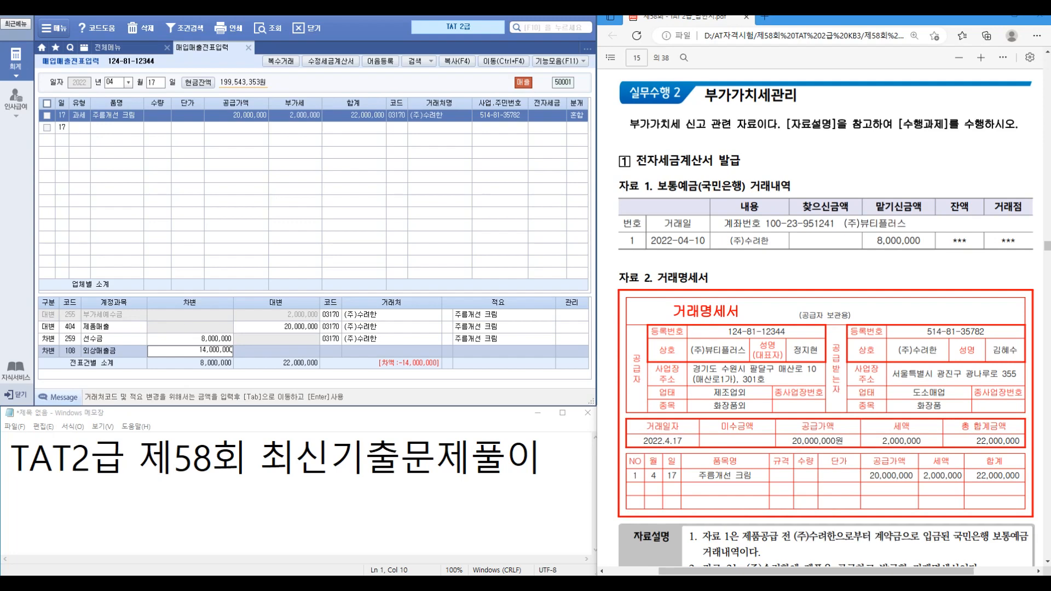
key("Return")
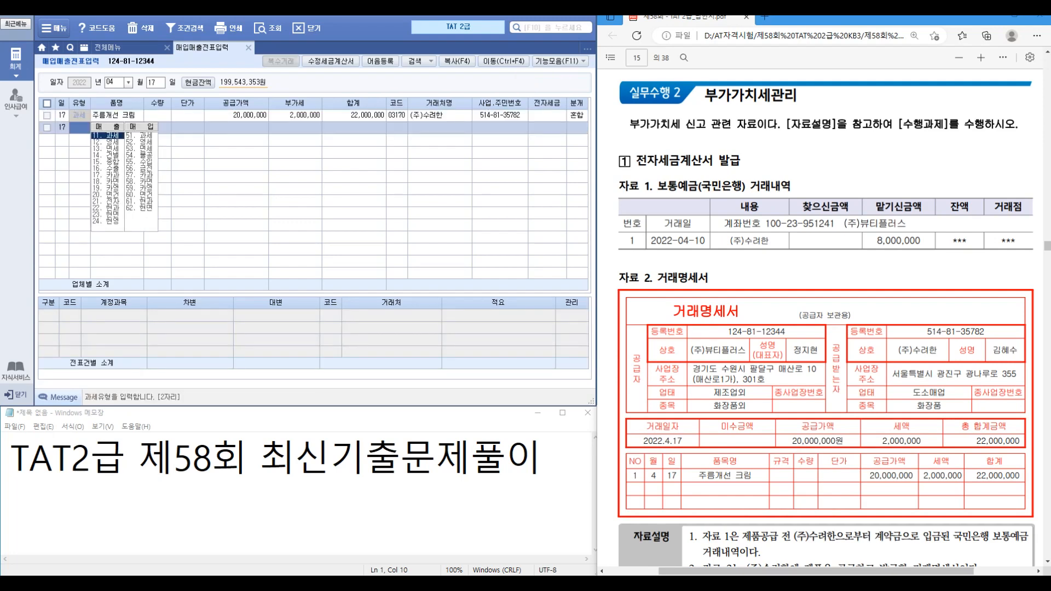
left_click(117, 115)
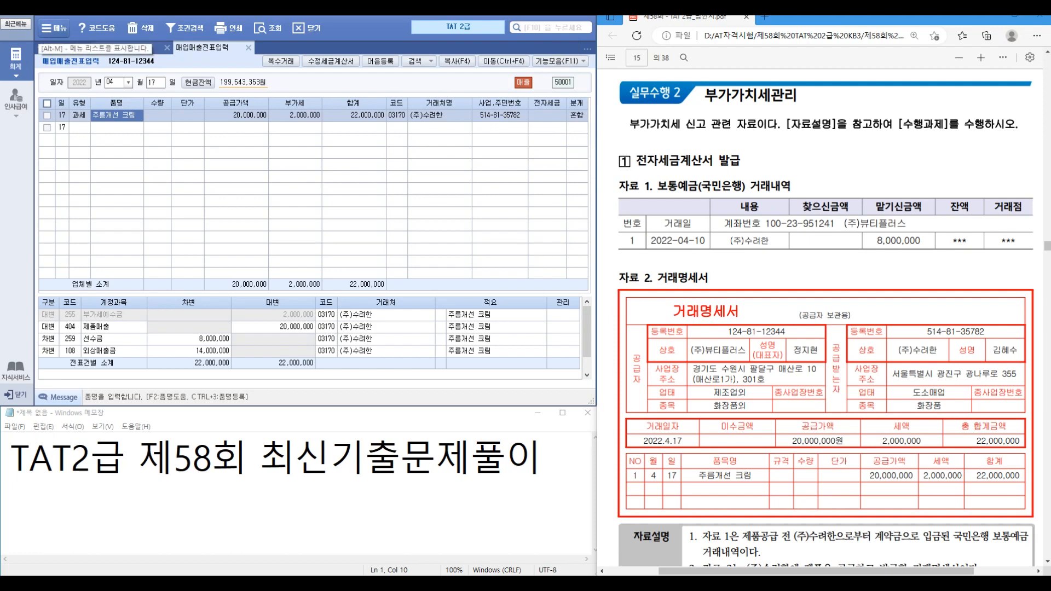
left_click(55, 28)
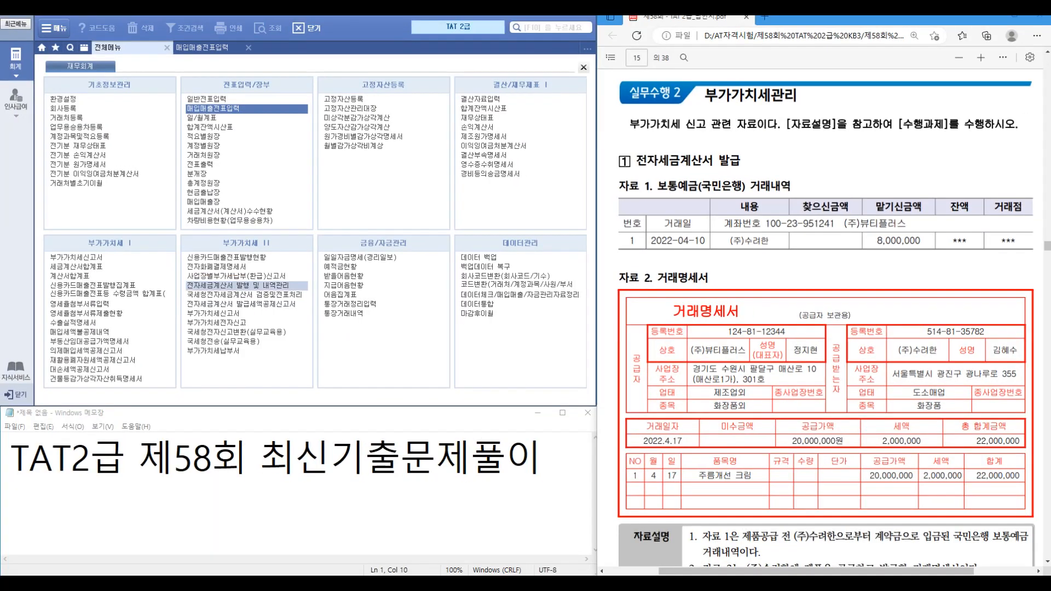
Step: List the electronic tax invoices for the period 04/17–04/17
left_click(246, 285)
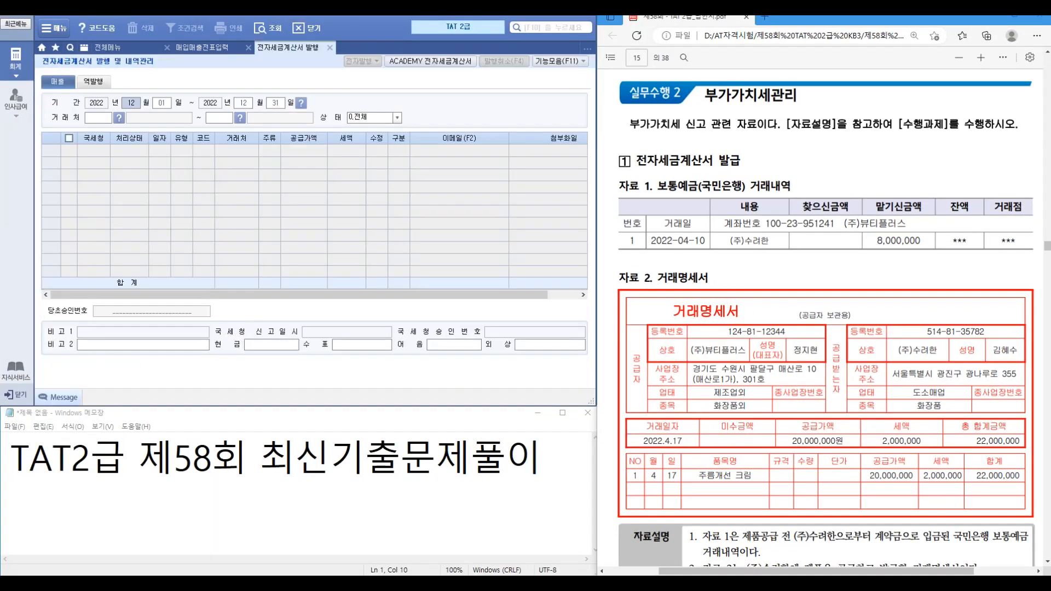
type("04170417")
key("Return")
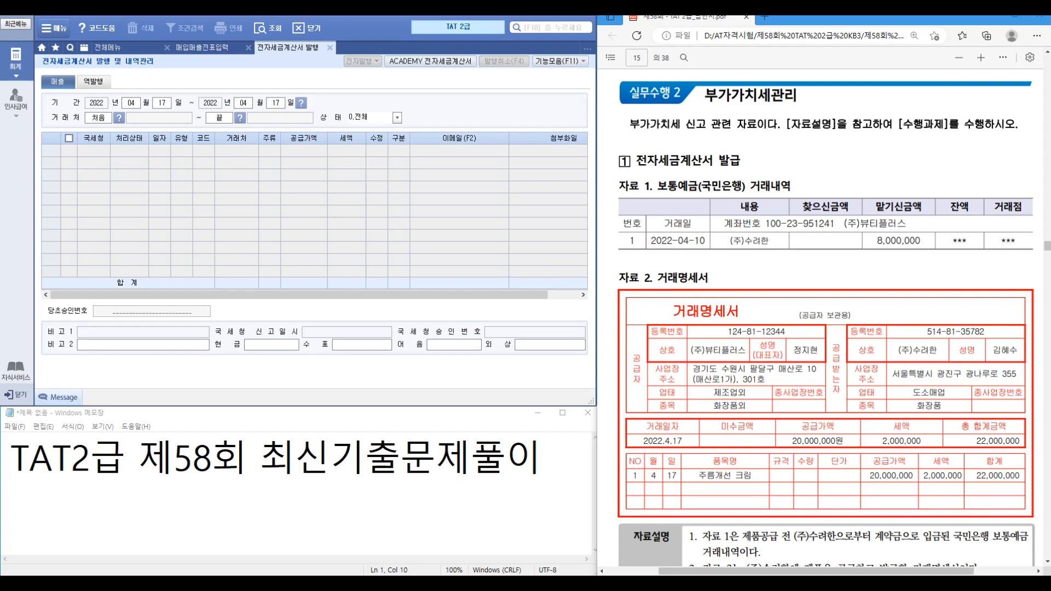
key("Return")
key("Return")
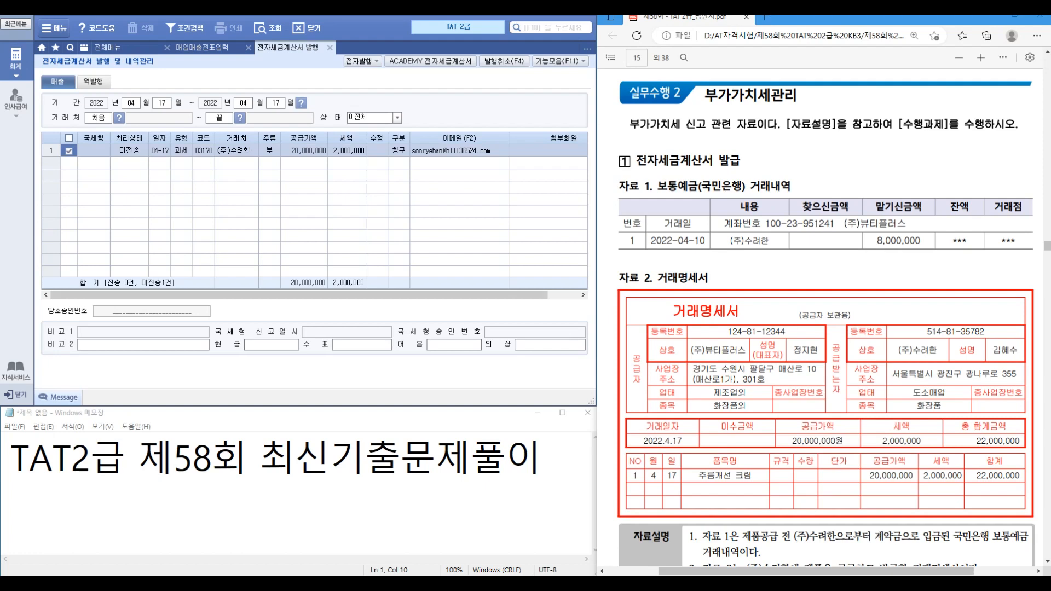
Step: Electronically issue the (주)수려한 invoice and bring up the Bill36524 site
scroll(824, 318, "down", 4)
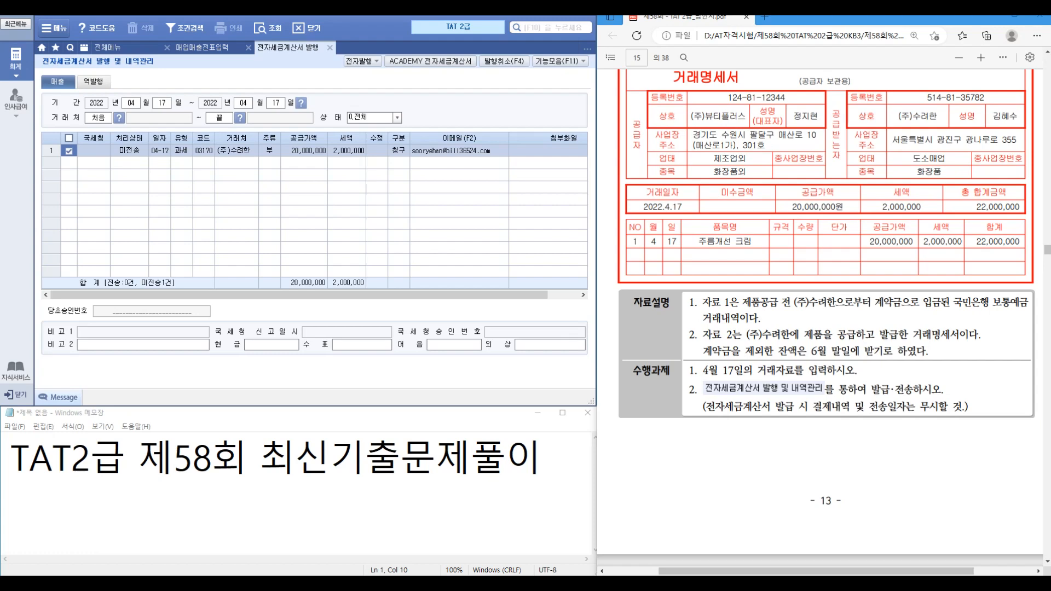
left_click(361, 61)
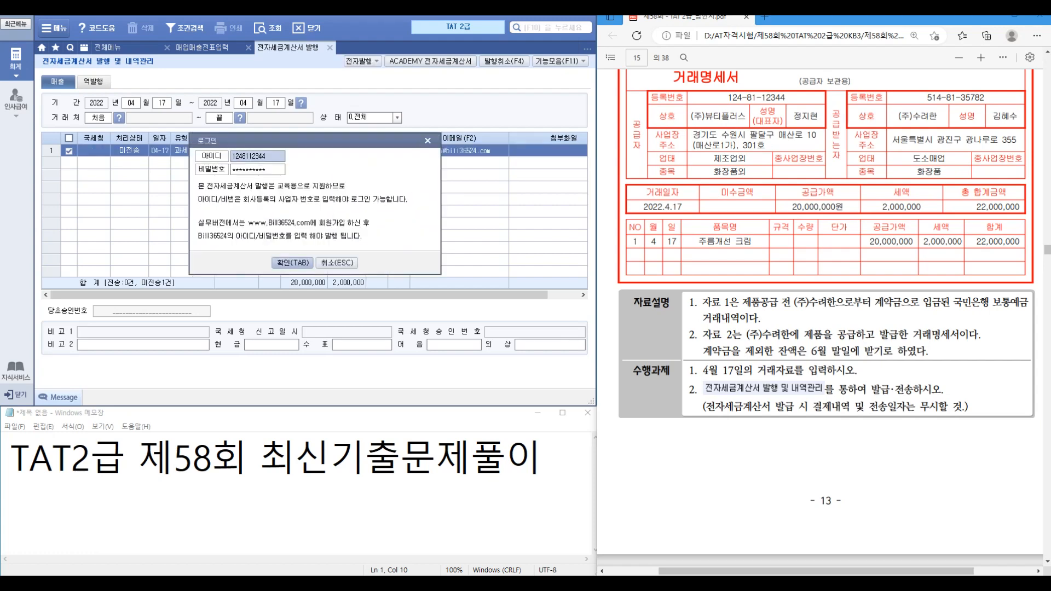
left_click(293, 262)
left_click(326, 373)
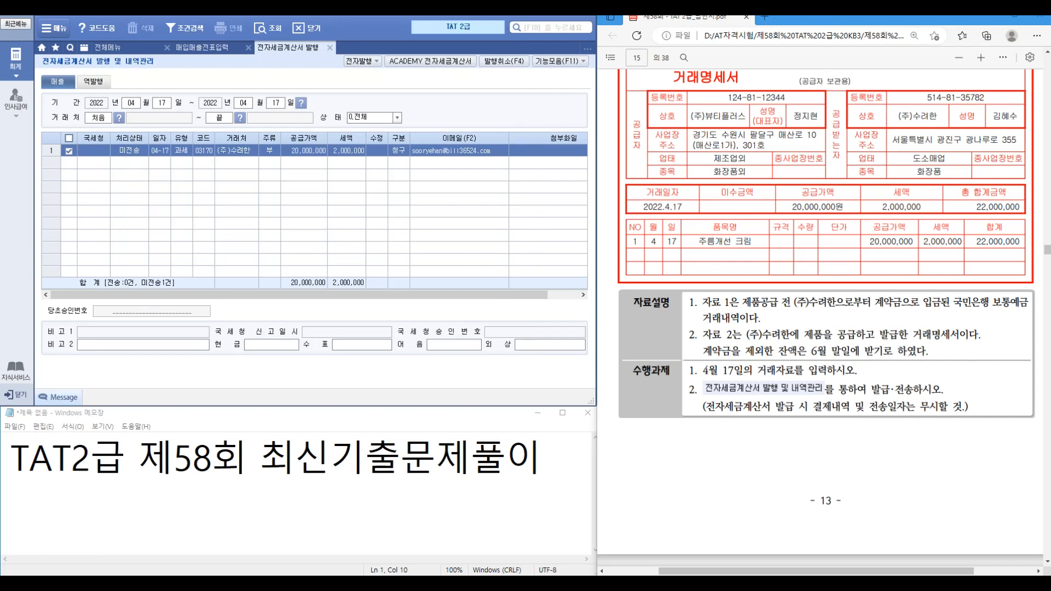
key("Return")
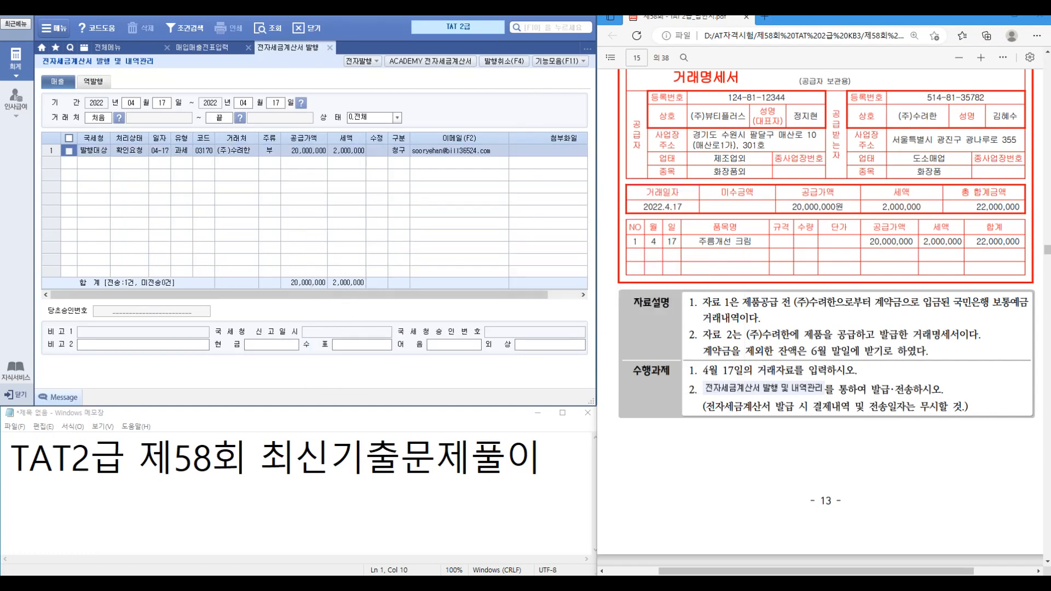
left_click(430, 61)
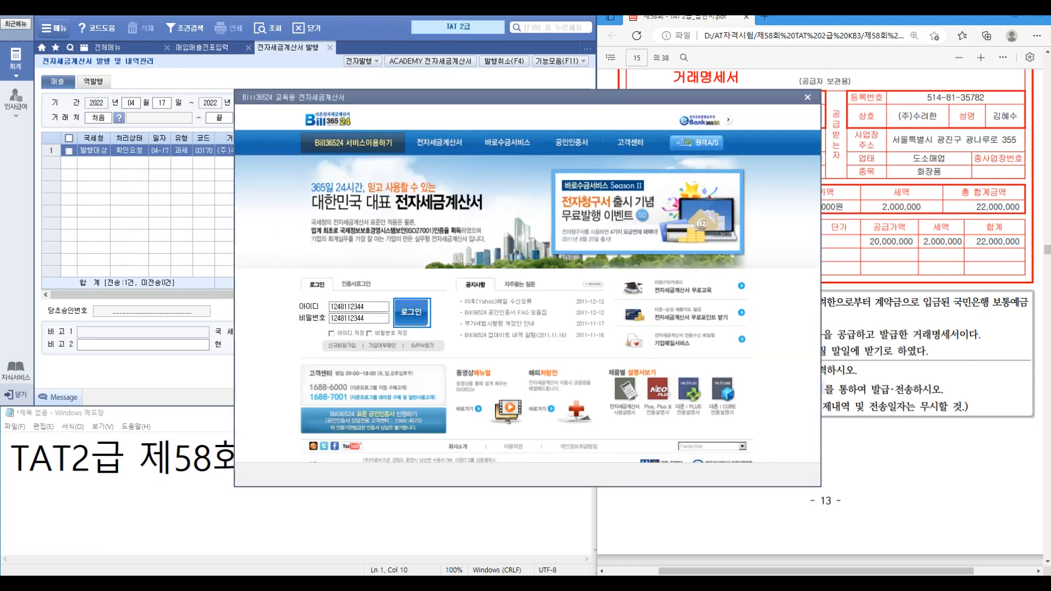
Step: Log in to Bill36524, issue the 22,000,000 (주)수려한 invoice, and close the window
left_click(412, 313)
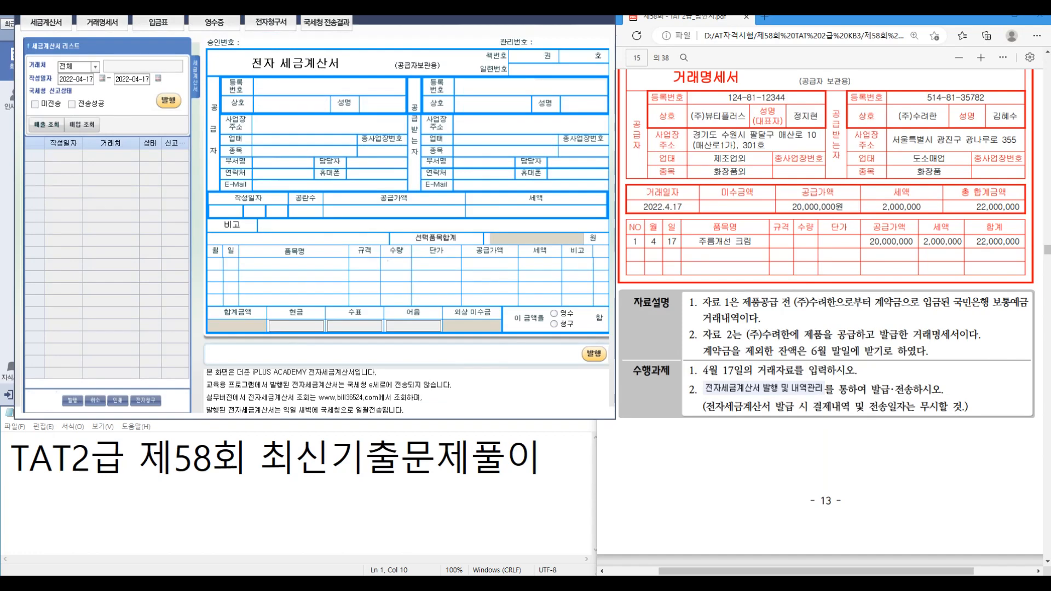
left_click(594, 354)
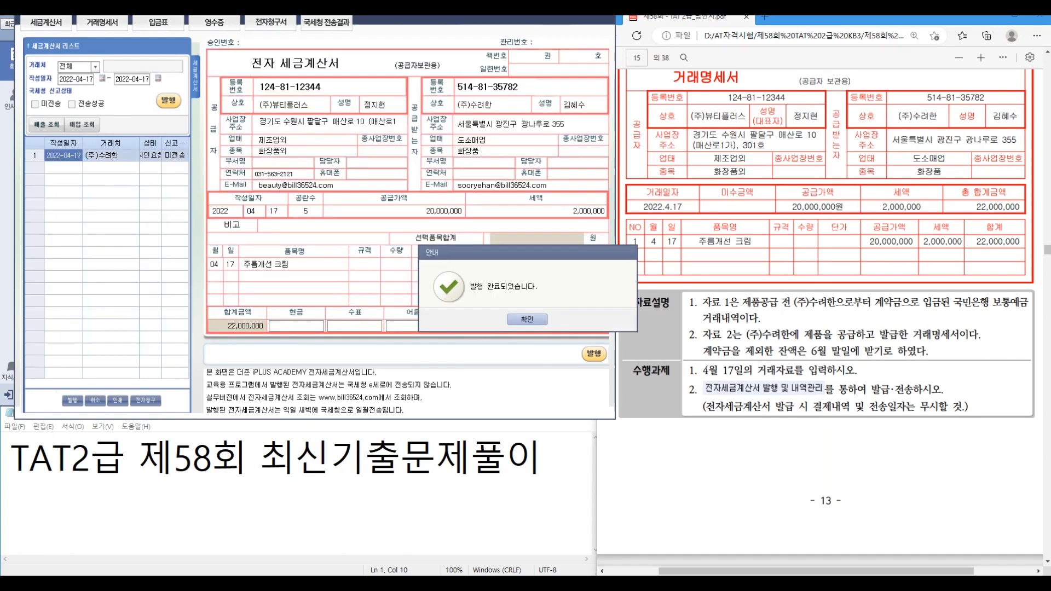
key("Return")
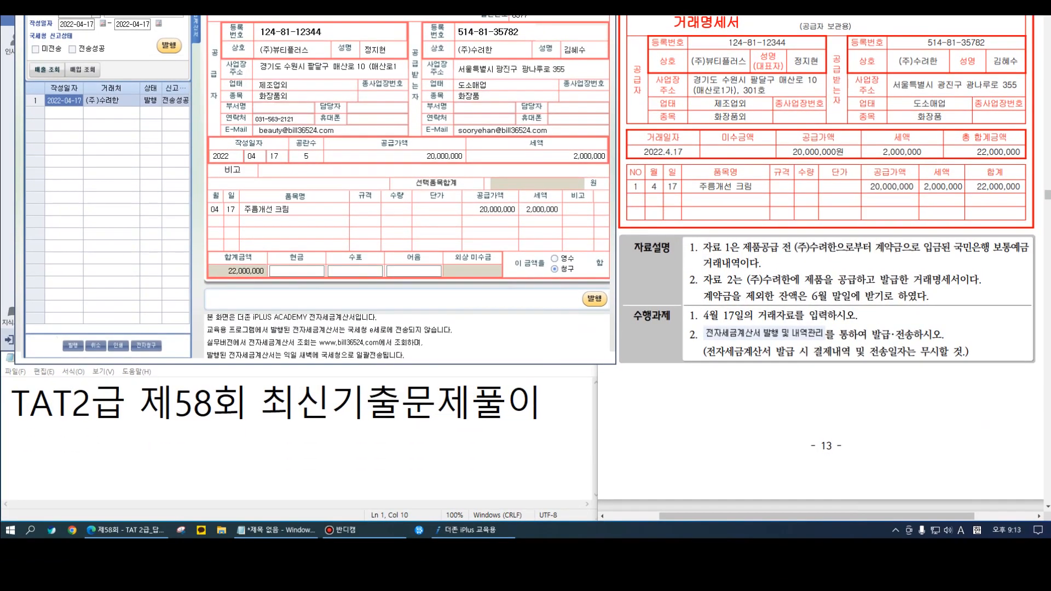
key("Escape")
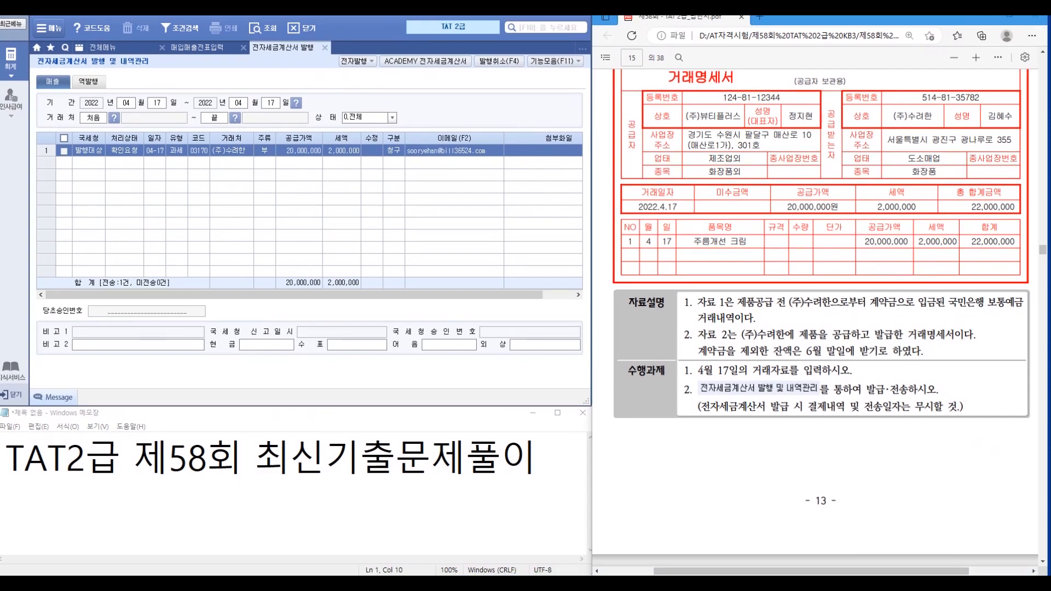
Step: Refresh the invoice list to show 전송성공, then go back to 매입매출전표입력
left_click(263, 28)
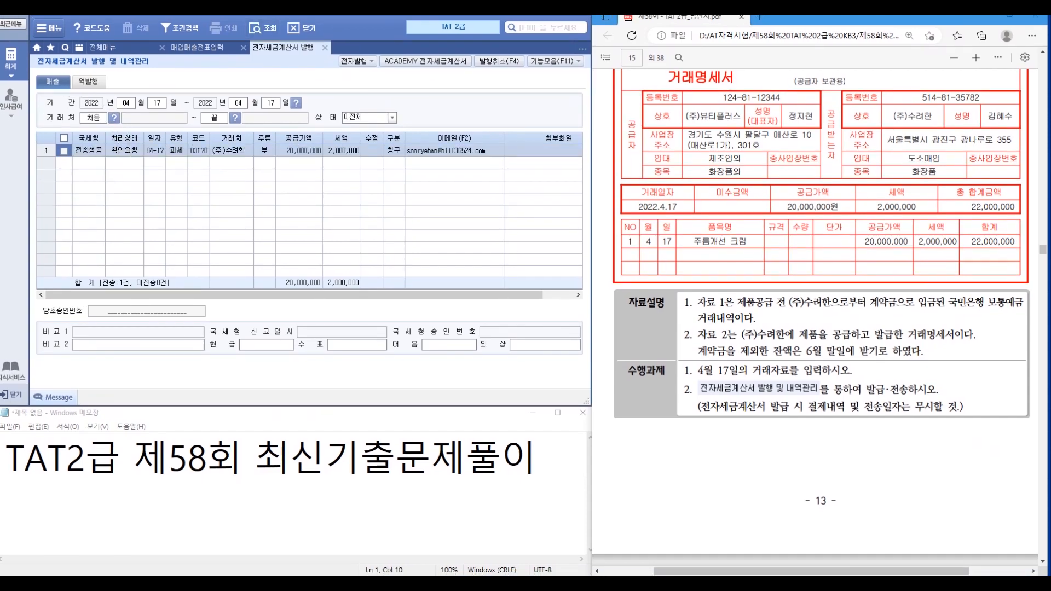
left_click(325, 47)
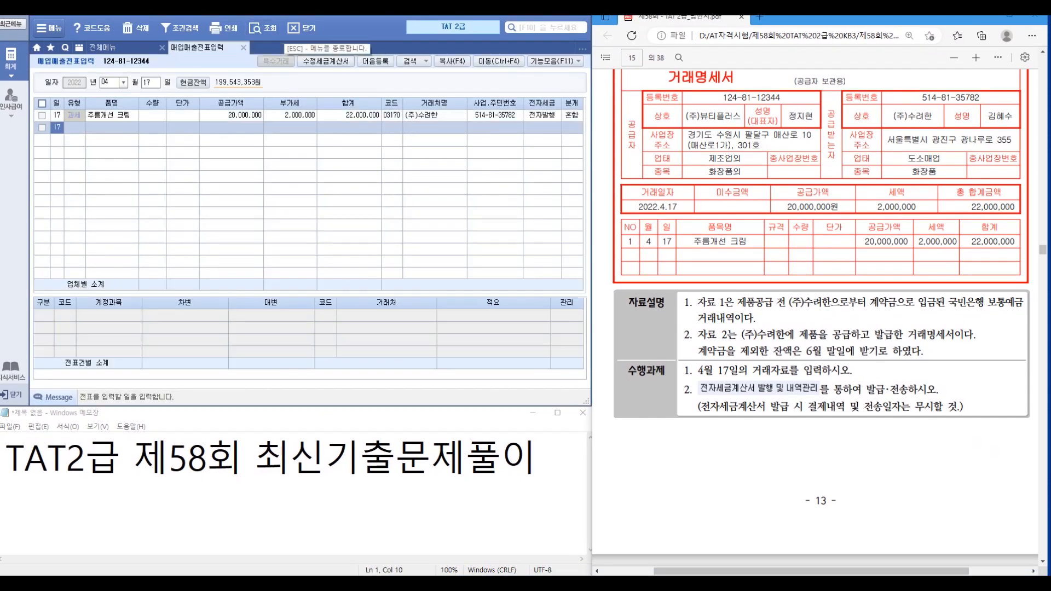
scroll(815, 318, "down", 5)
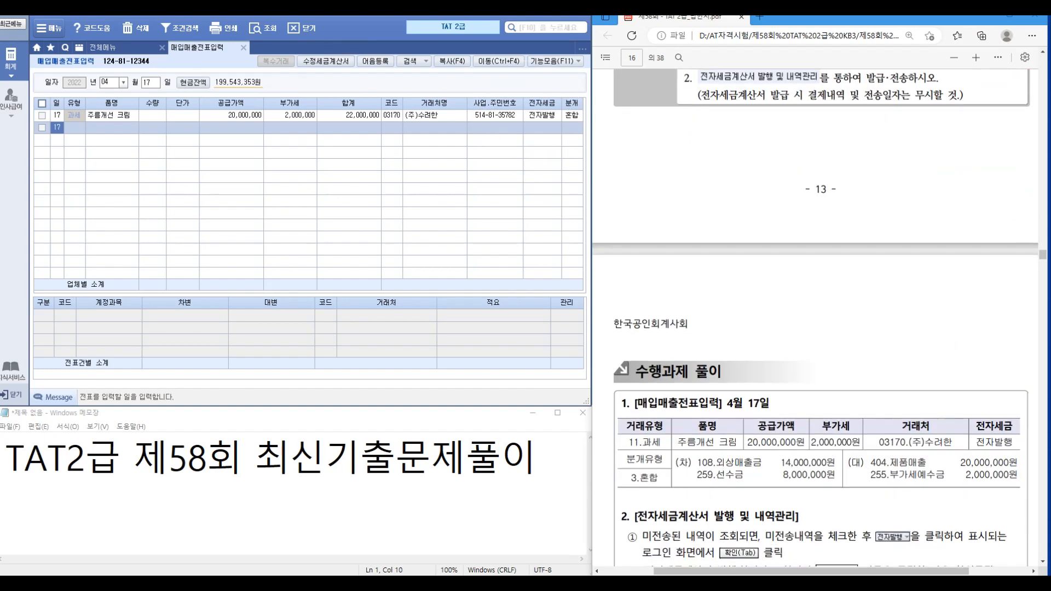
scroll(815, 318, "down", 4)
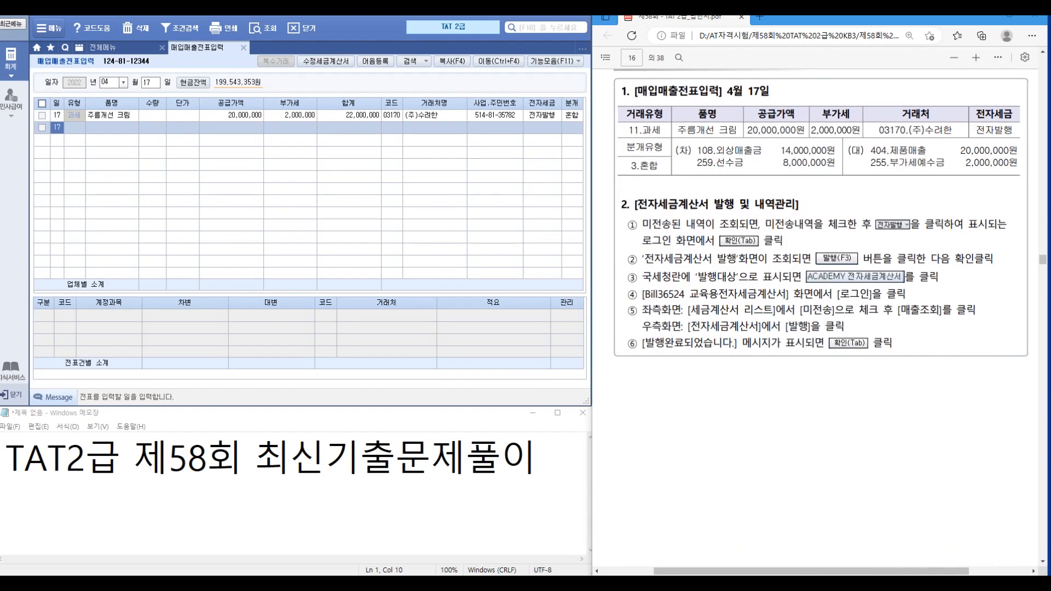
scroll(815, 318, "down", 6)
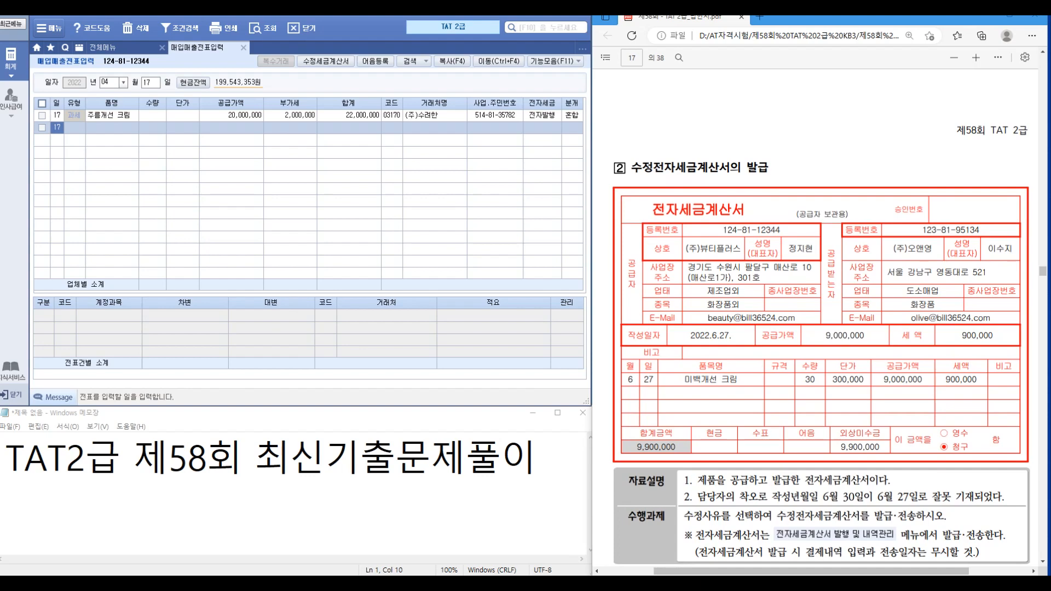
Step: Go to 06/27 and tick the 미백개선 크림 sale to (주)오앤영
type("06")
key("Return")
type("27")
key("Return")
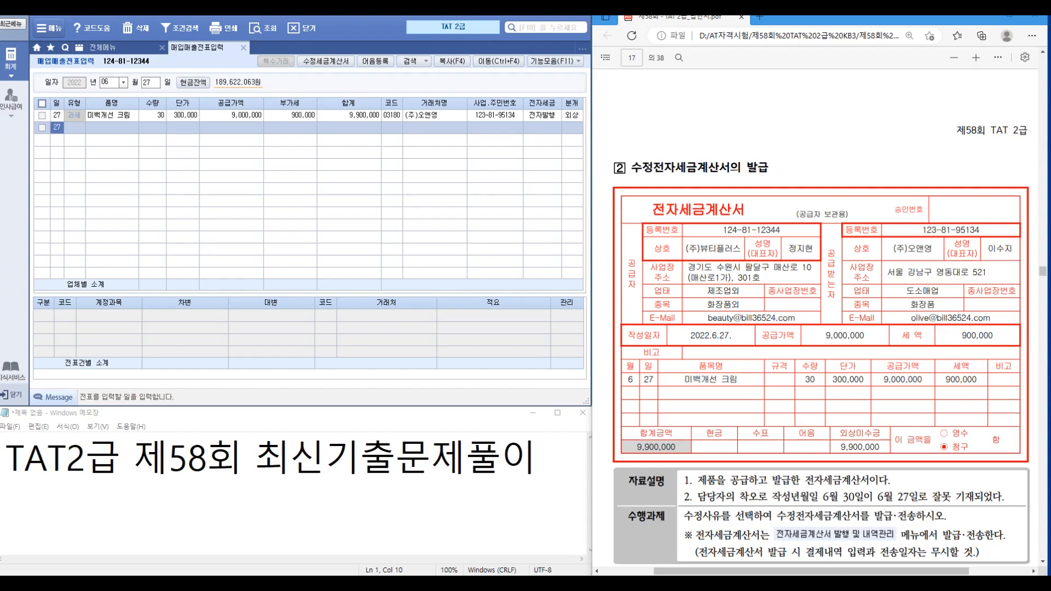
scroll(821, 307, "down", 2)
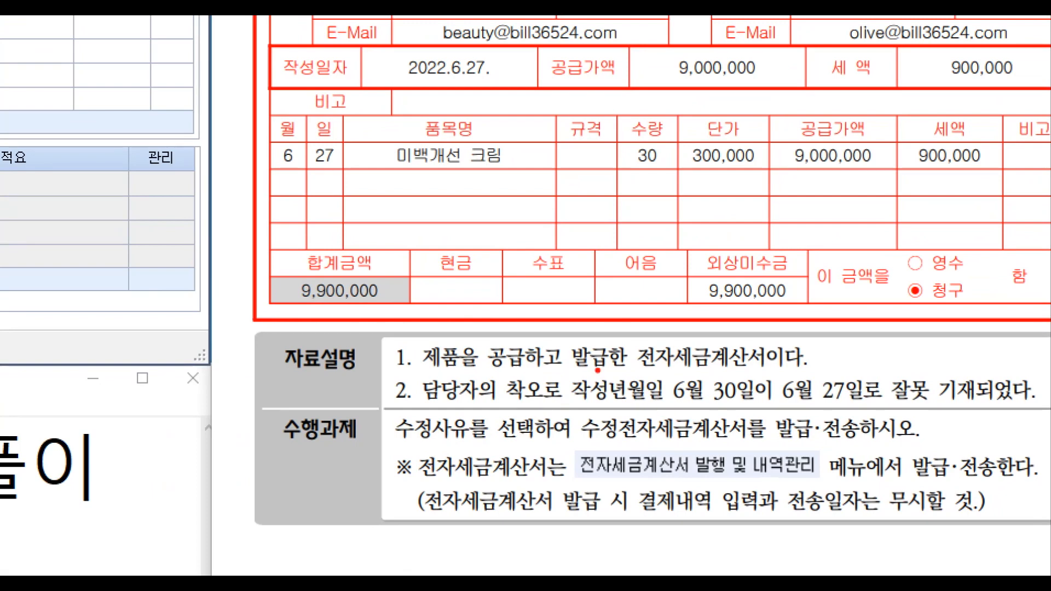
left_click_drag(759, 400, 825, 425)
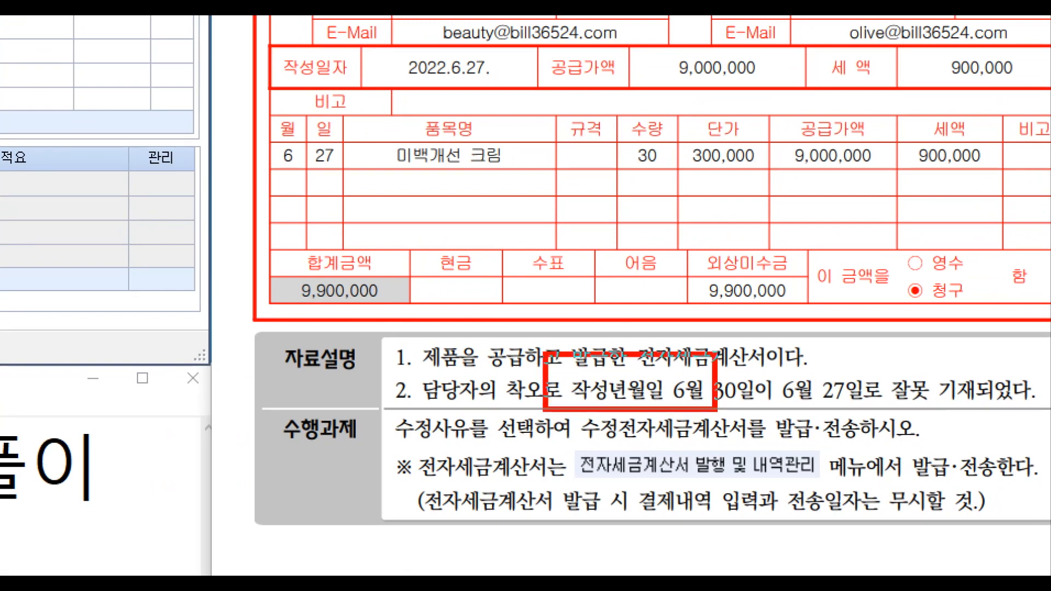
left_click_drag(678, 403, 934, 422)
left_click_drag(808, 344, 843, 327)
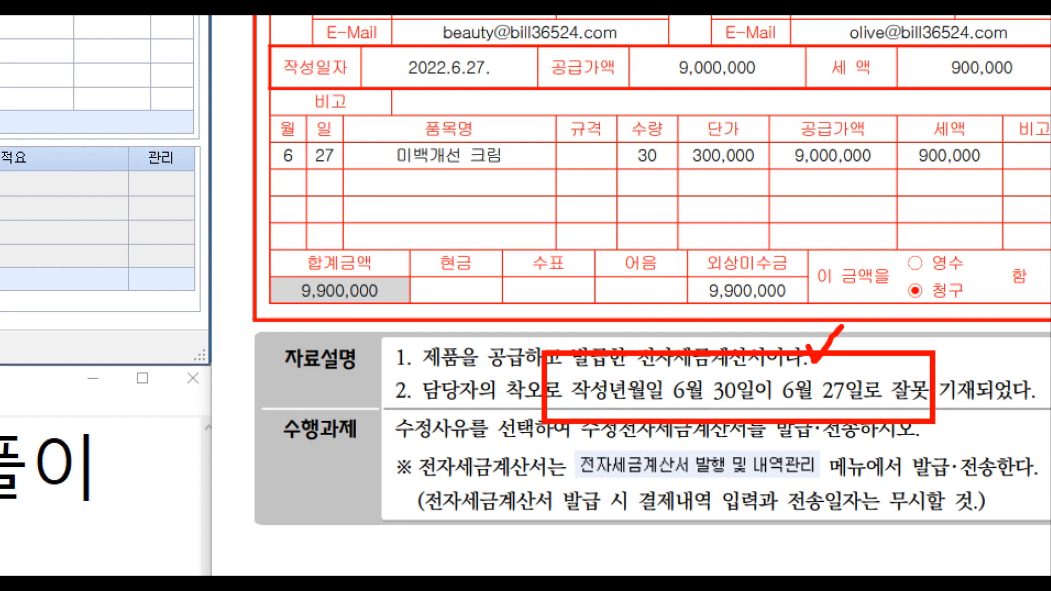
key("Escape")
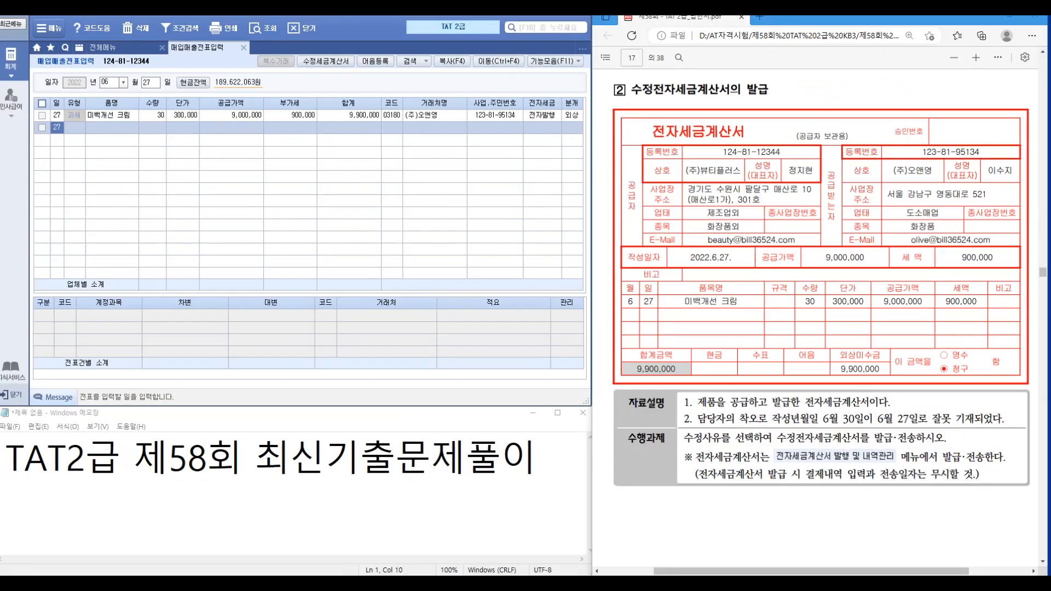
left_click(42, 115)
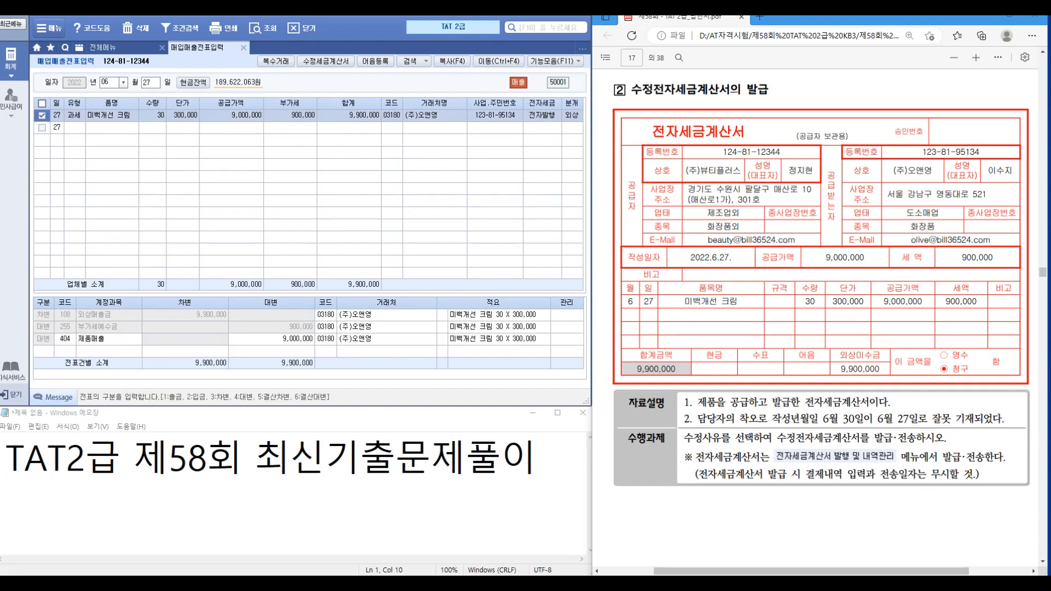
Step: Start an amended invoice with reason 1 기재사항 착오·정정 and 비고 2 (작성년월일)
left_click(326, 61)
left_click(305, 102)
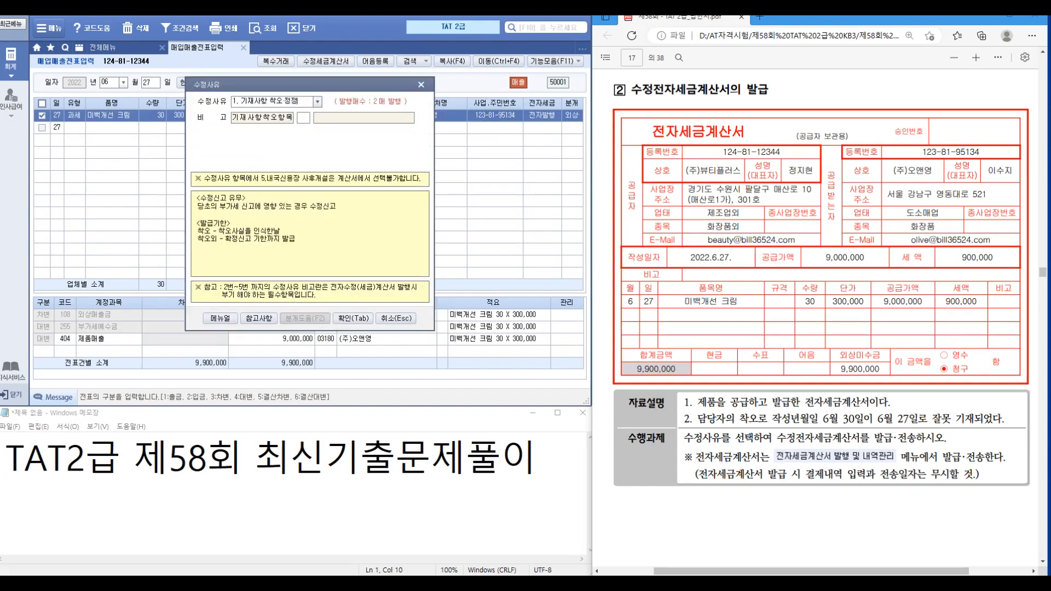
left_click(317, 101)
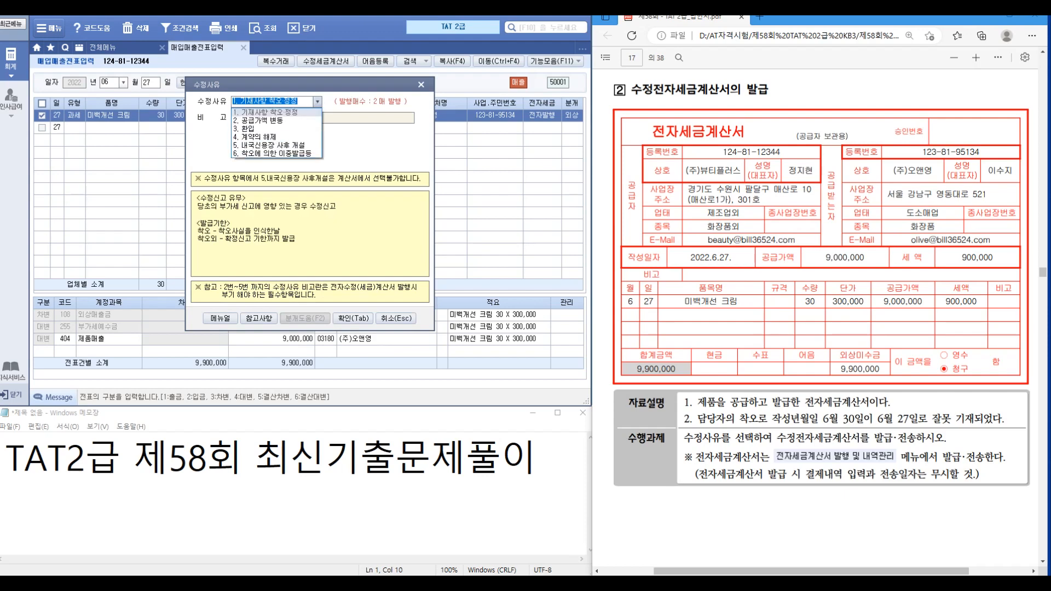
left_click(266, 112)
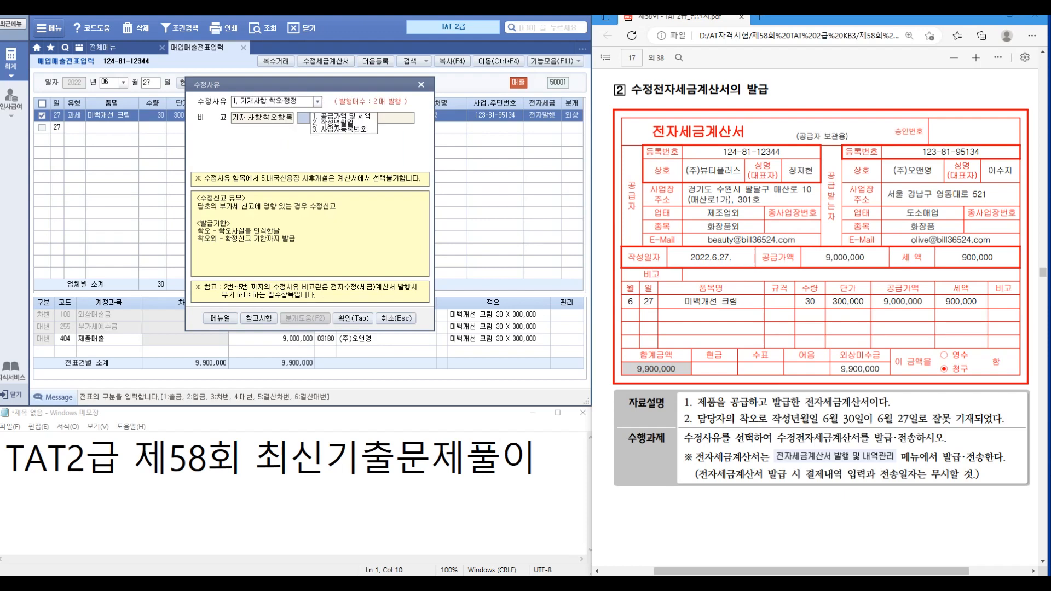
type("2")
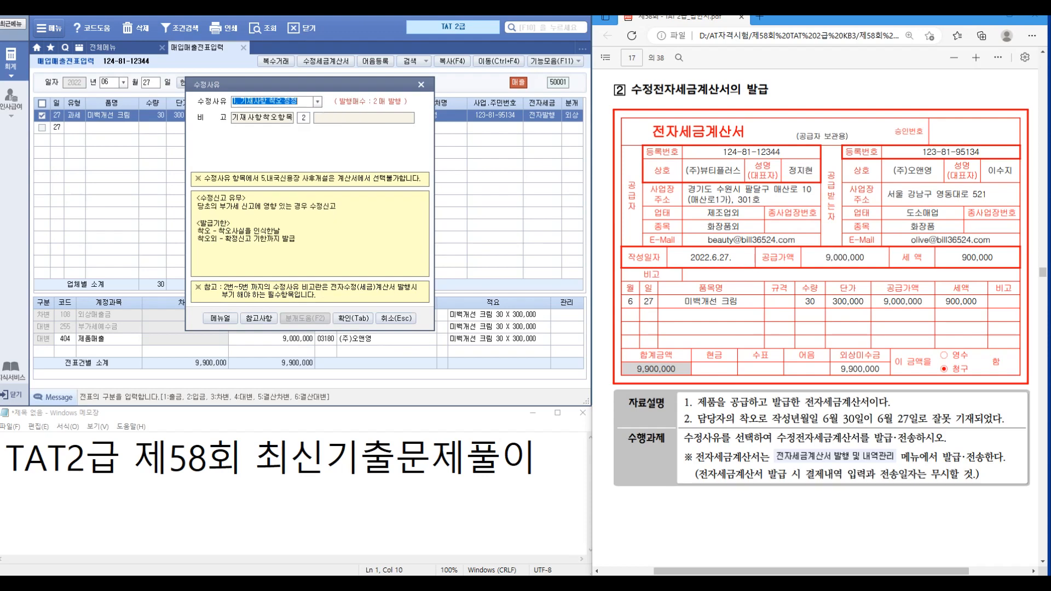
key("Tab")
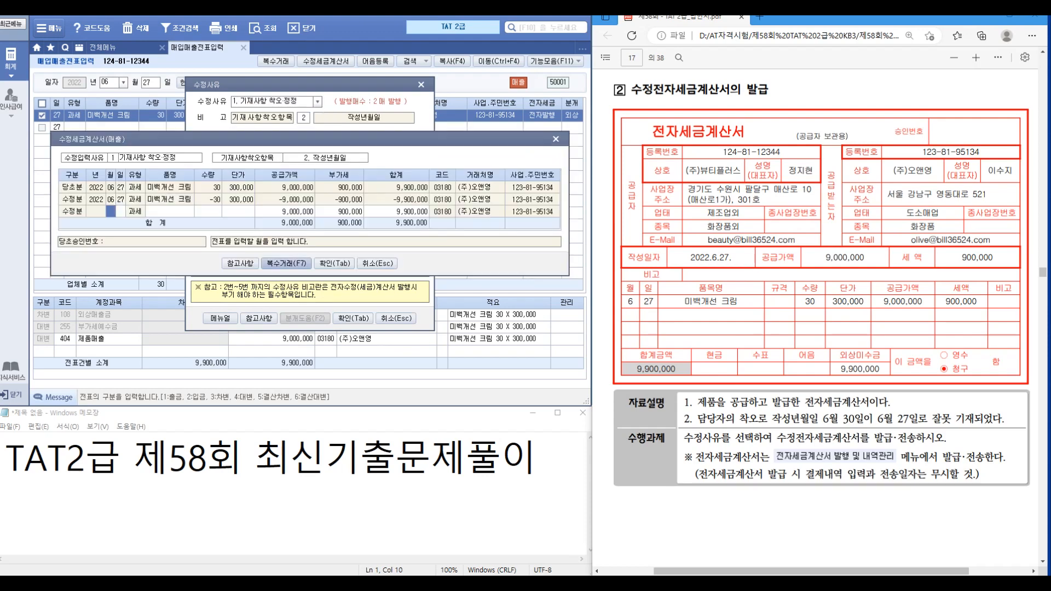
Step: Fill the reissue line: date 06/30, item 미백개선 크림, quantity 30
type("06")
key("Return")
type("30")
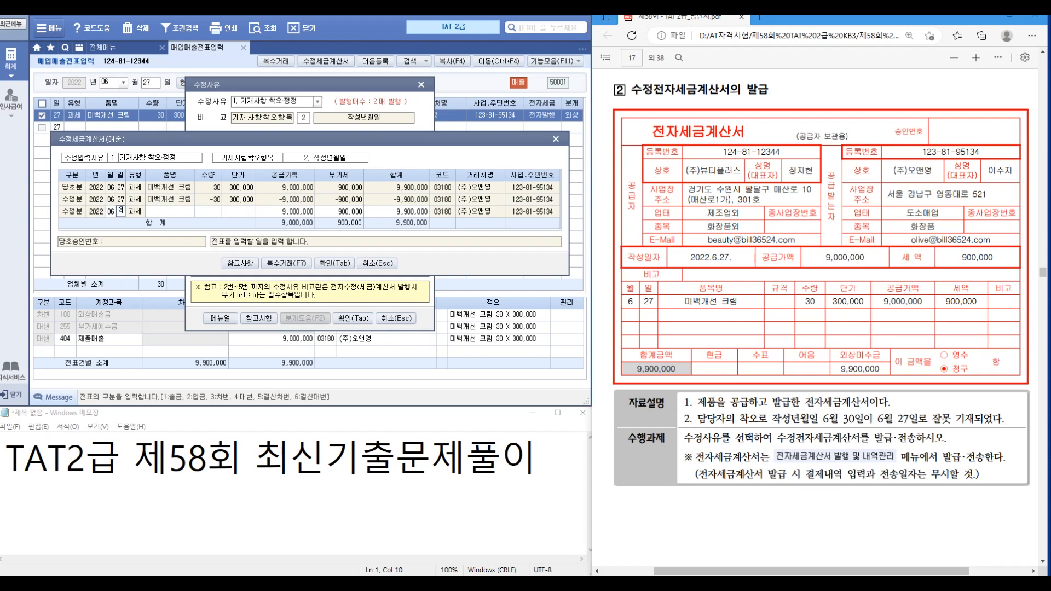
key("Return")
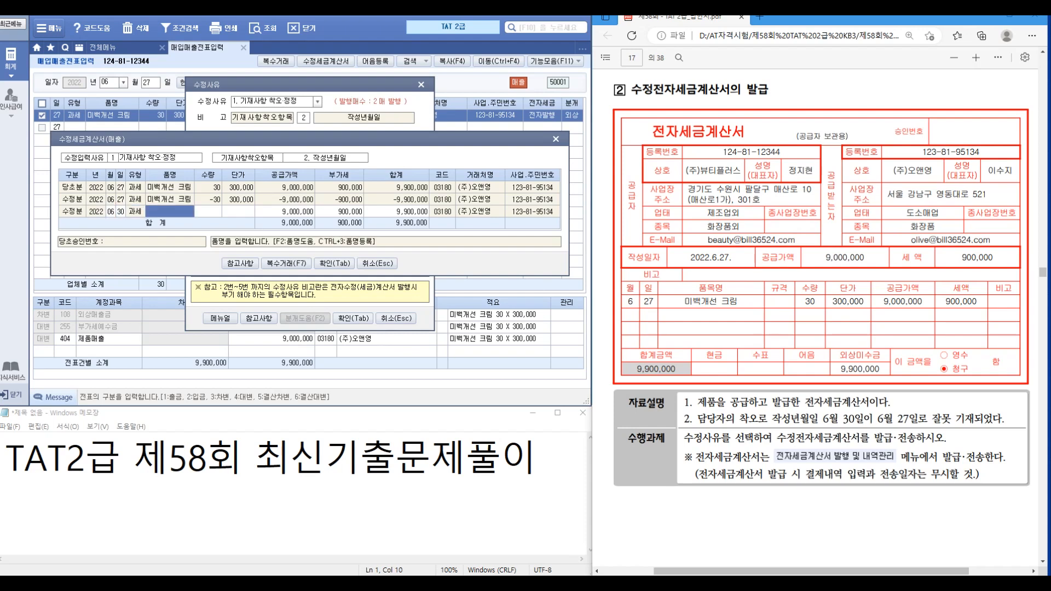
type("alqo")
key("BackSpace")
key("BackSpace")
key("BackSpace")
key("BackSpace")
type("미백개")
type("선 ㅋ")
type("ㅡ림")
key("Return")
type("30")
key("Return")
key("Return")
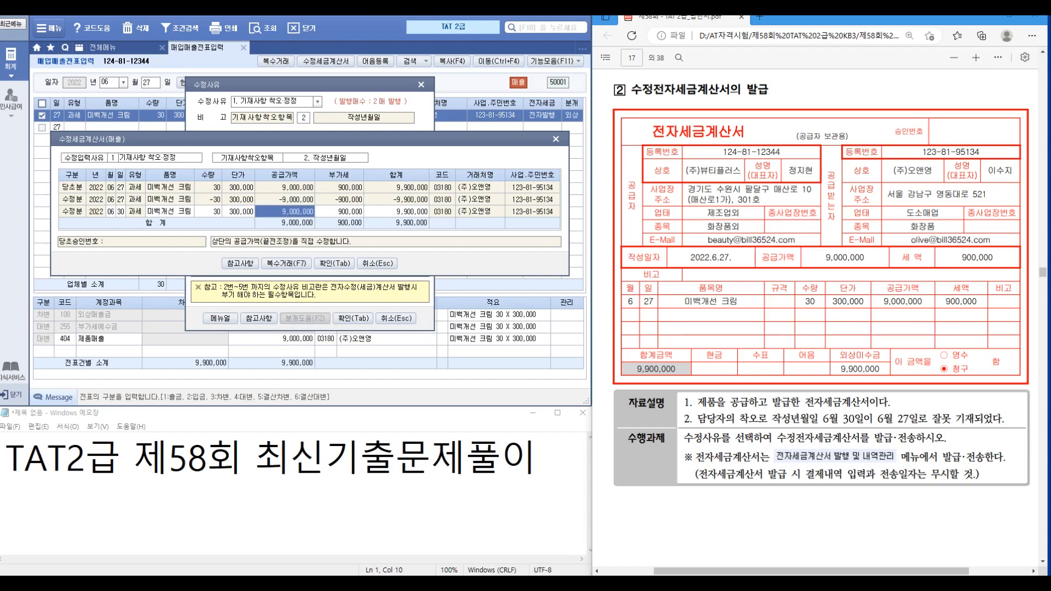
Step: Save the two amendment entries: the 06-27 reversal and the 06-30 reissue
key("ctrl+1")
left_click(33, 183)
left_click_drag(336, 172, 464, 228)
left_click_drag(228, 170, 184, 223)
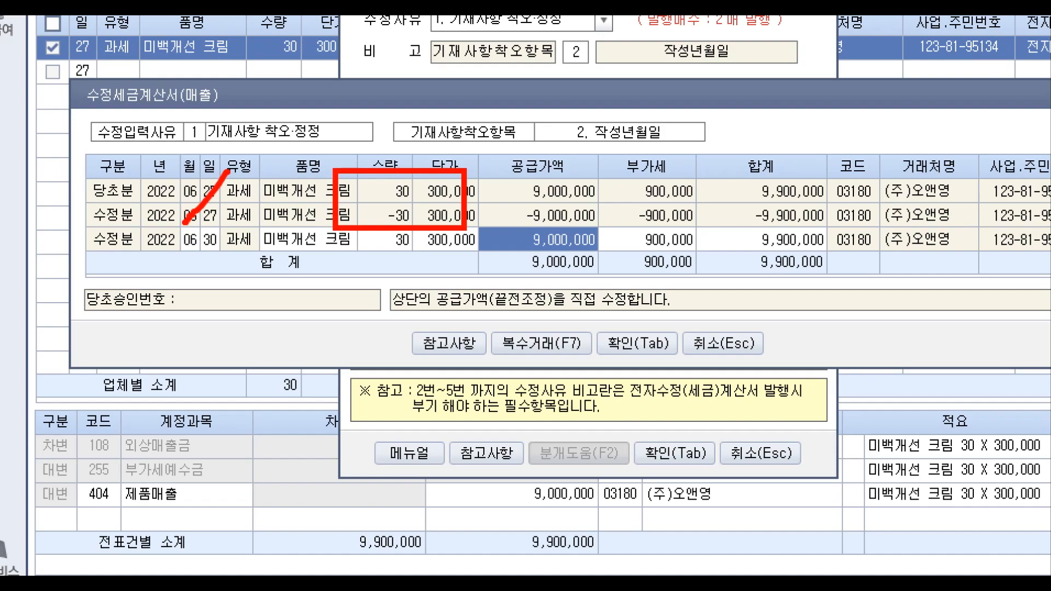
key("Escape")
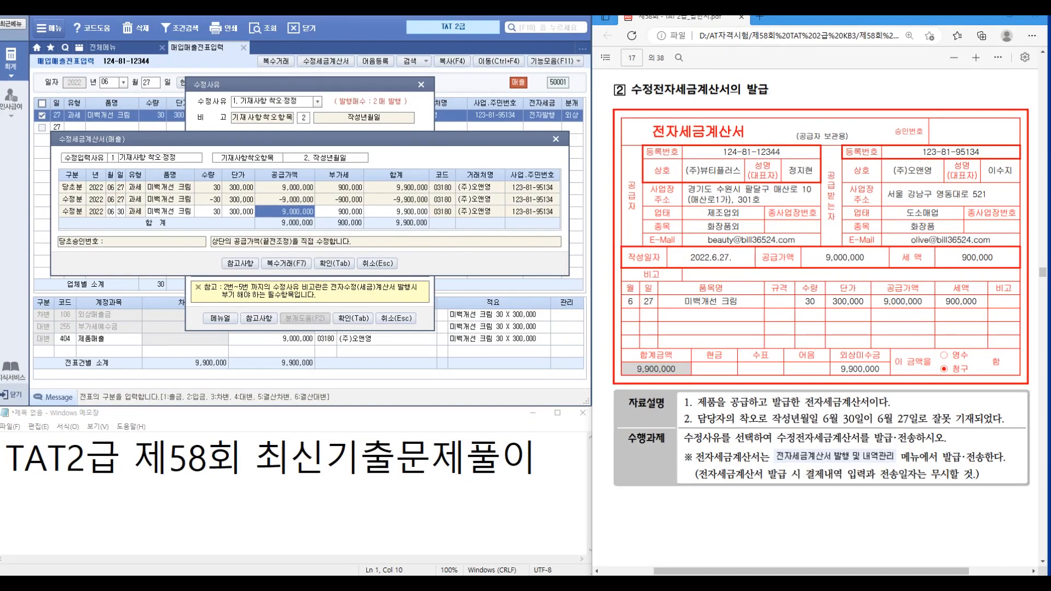
key("Tab")
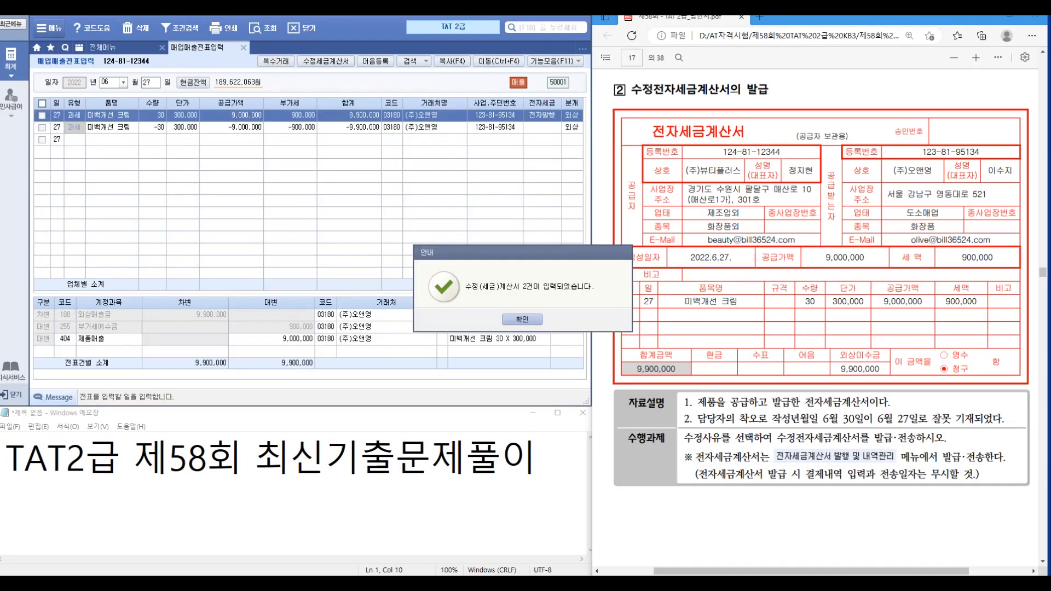
key("Return")
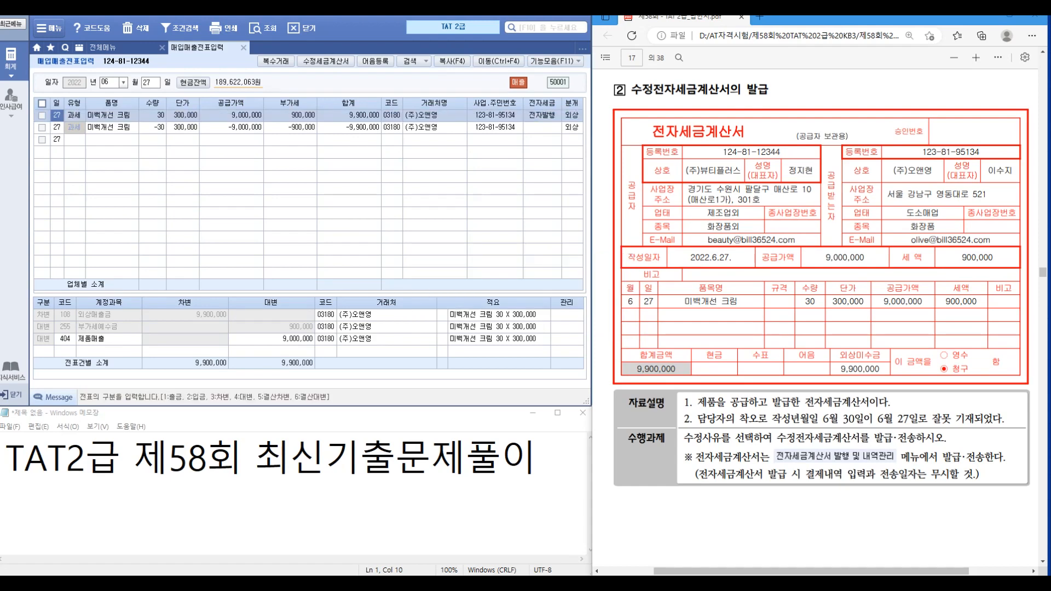
Step: List 06/27–06/30 invoices and electronically issue both amended (주)오앤영 invoices
left_click(103, 47)
left_click(233, 285)
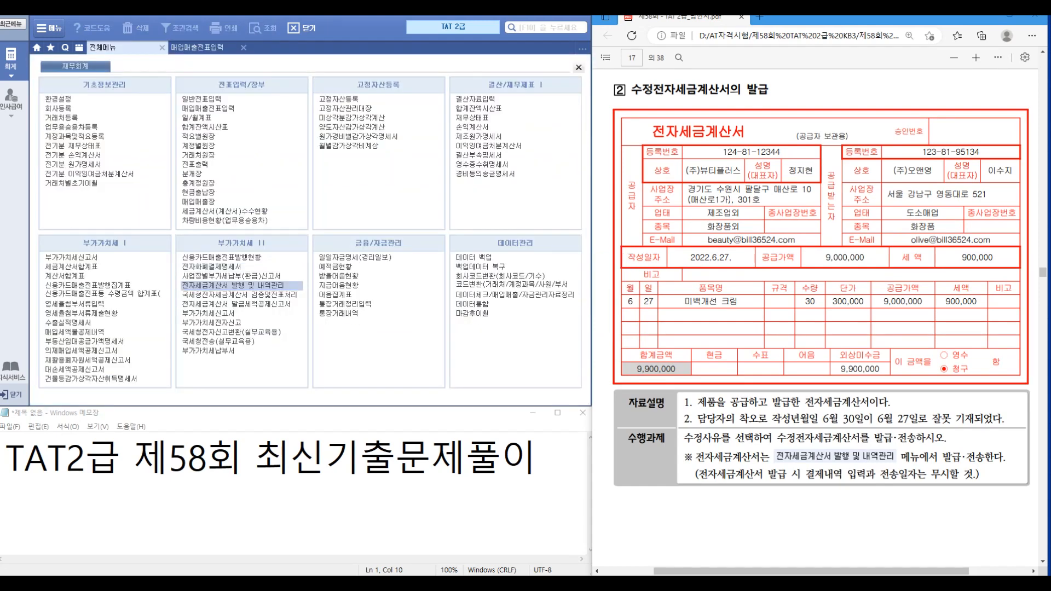
type("0627")
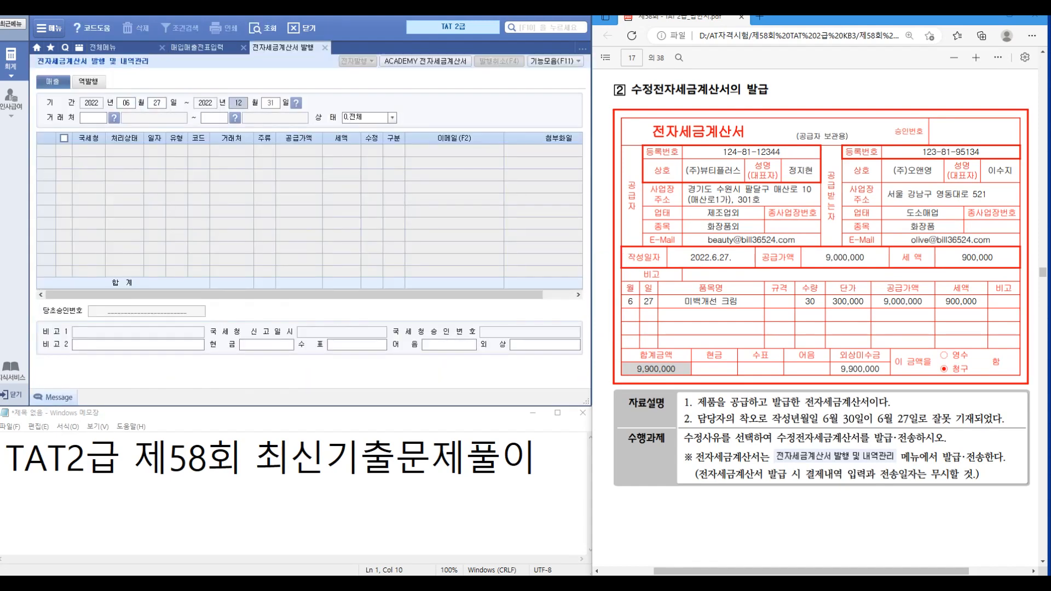
type("0630")
key("Return")
key("Return")
key("Return")
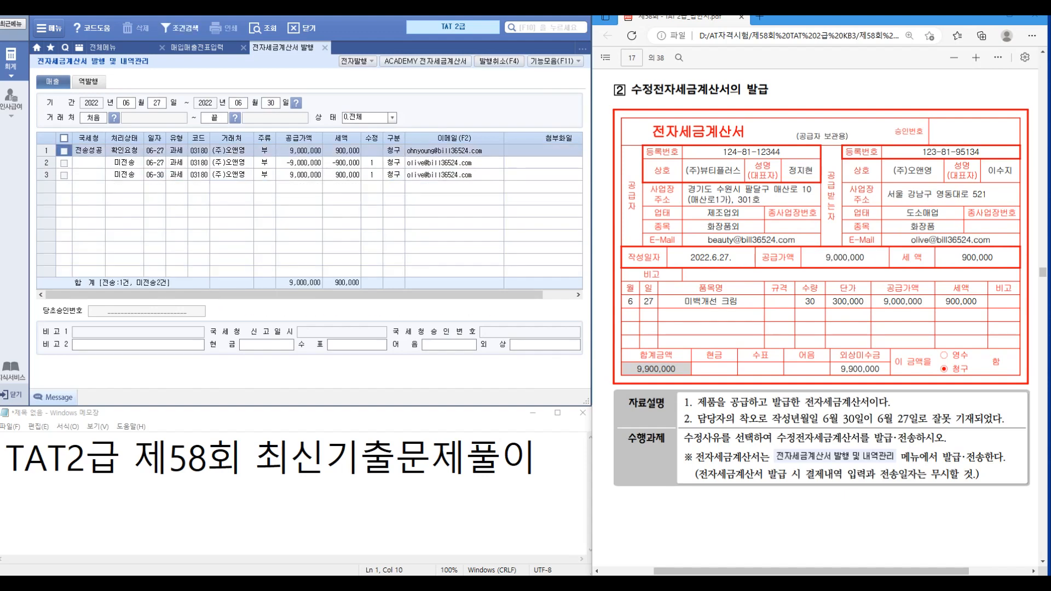
left_click(64, 163)
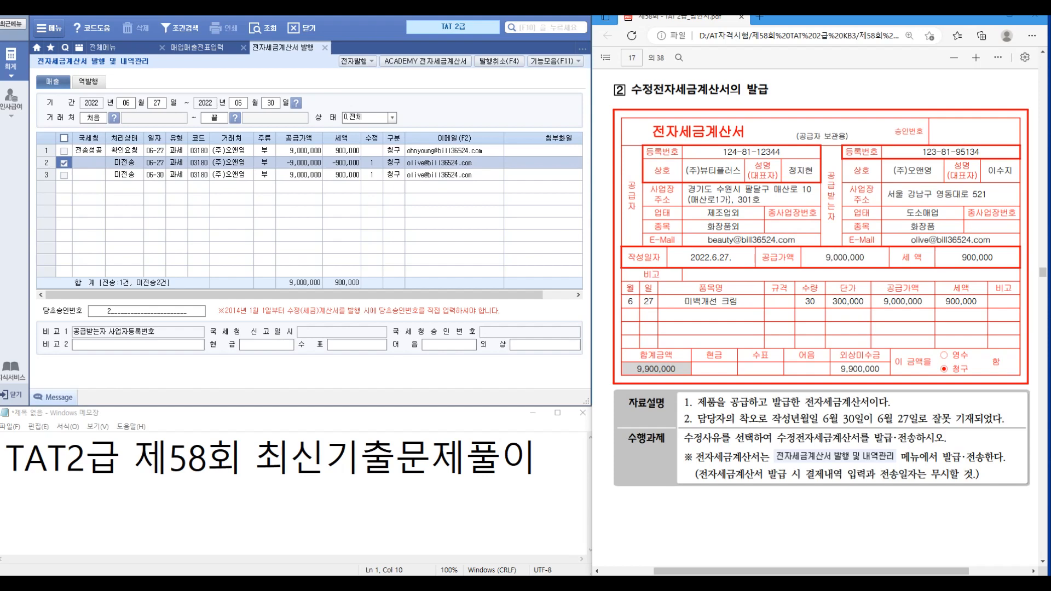
left_click(64, 175)
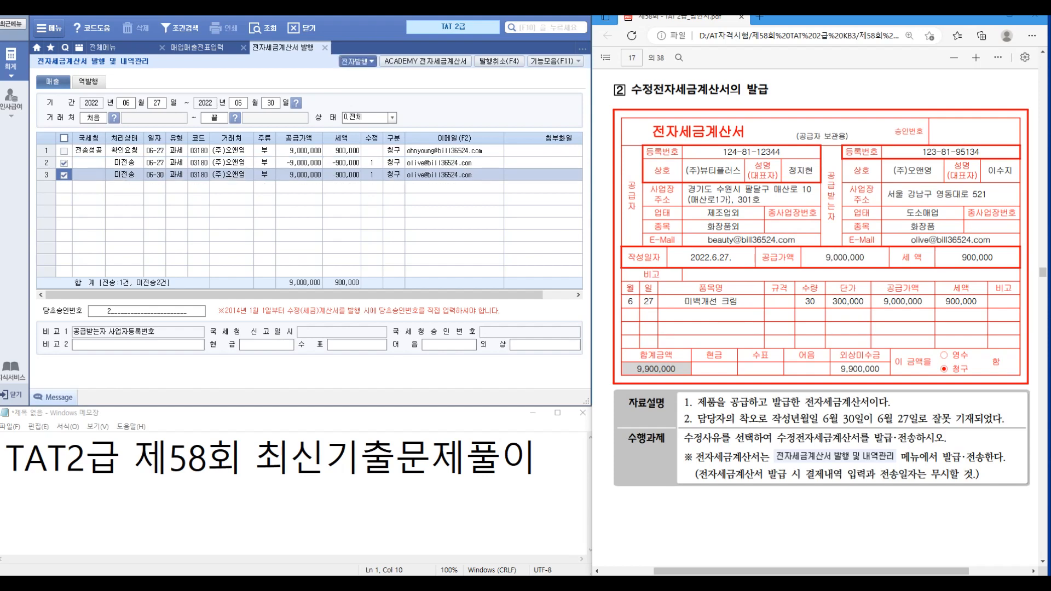
left_click(357, 62)
left_click(288, 263)
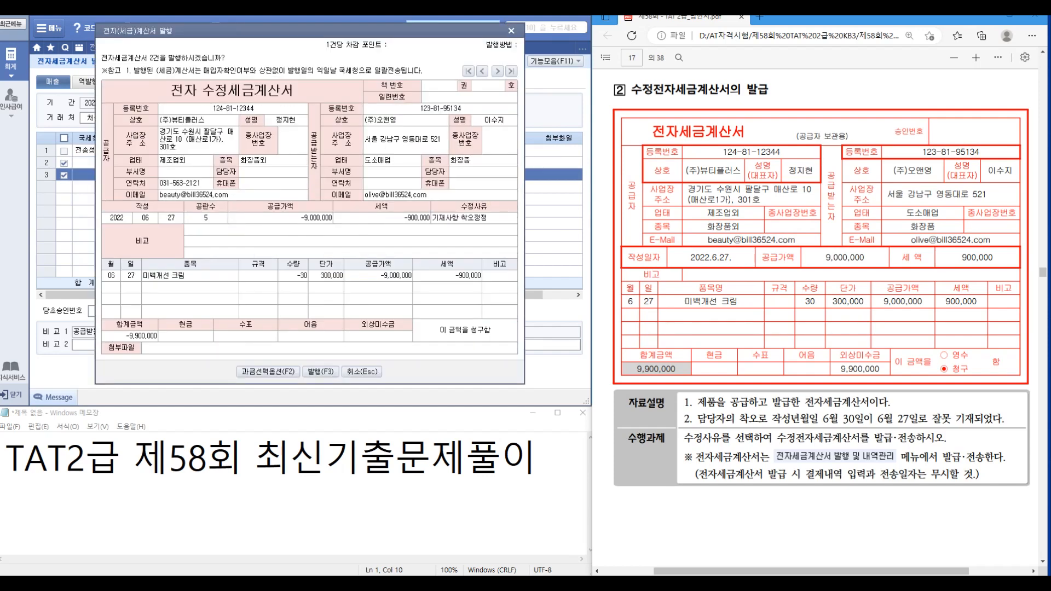
left_click(522, 319)
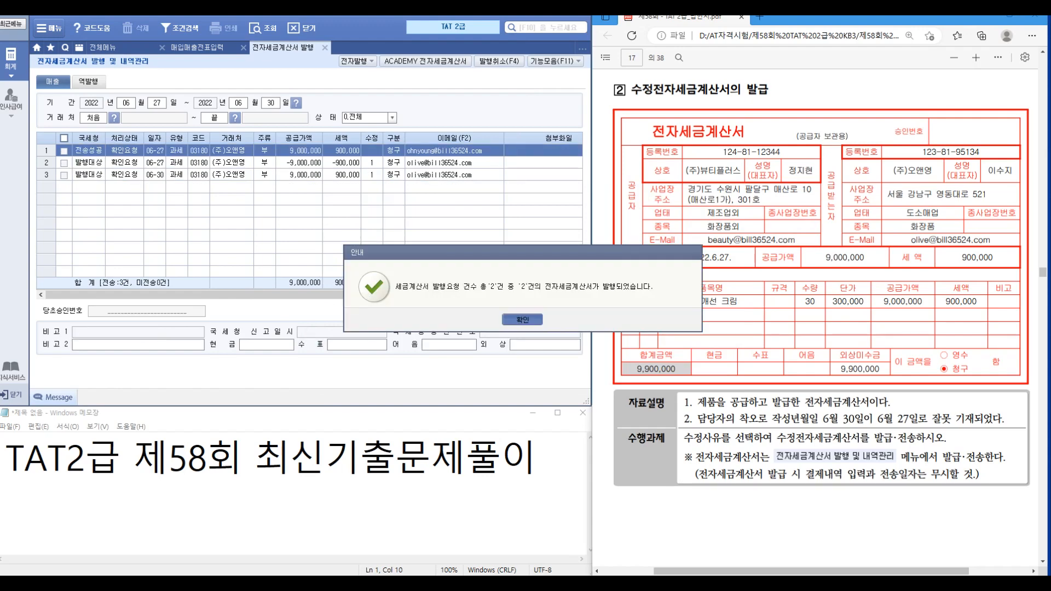
Step: In Bill36524, transmit the 06-30 invoice and the 06-27 −9,000,000 reversal, then close
left_click(426, 62)
left_click(407, 312)
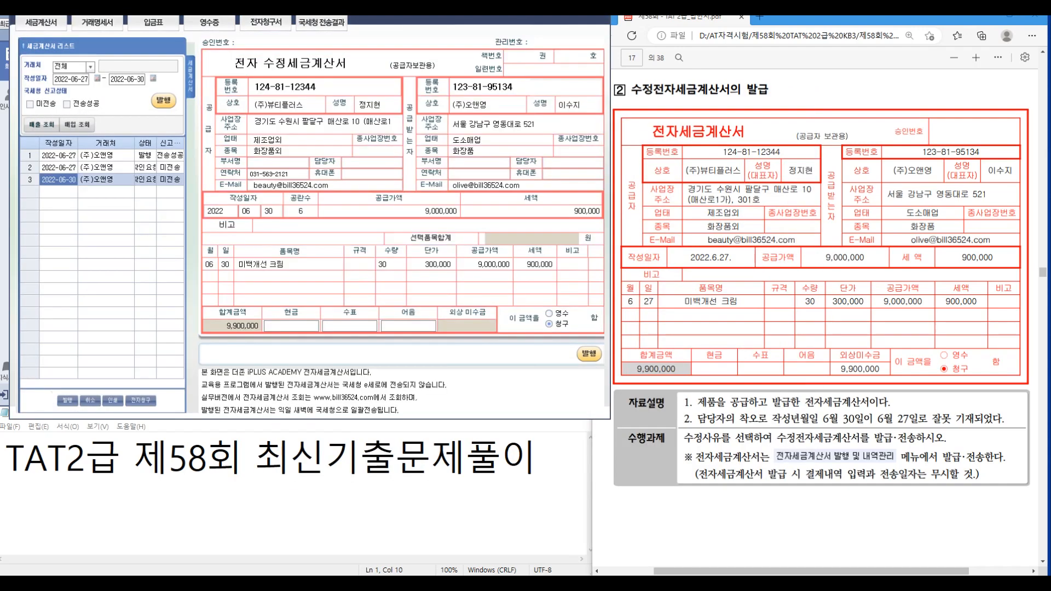
left_click(589, 353)
left_click(522, 319)
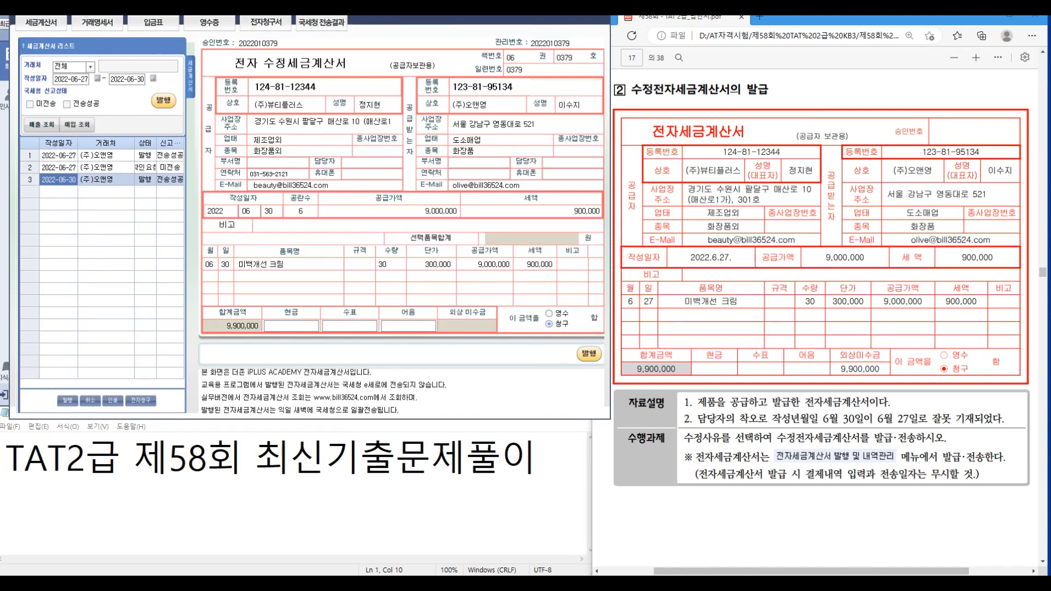
left_click(170, 168)
left_click(589, 354)
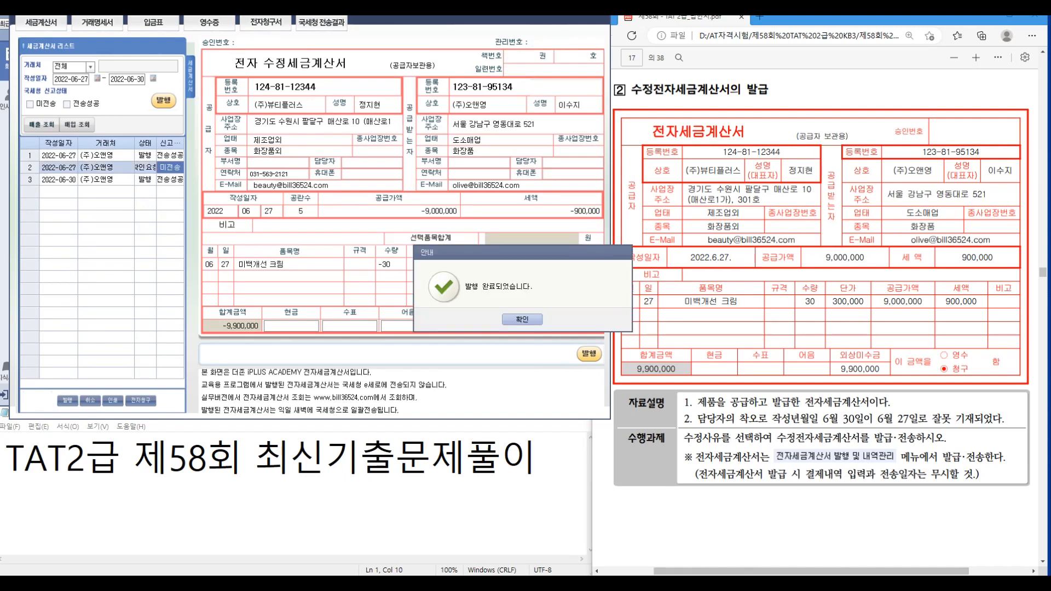
left_click(522, 319)
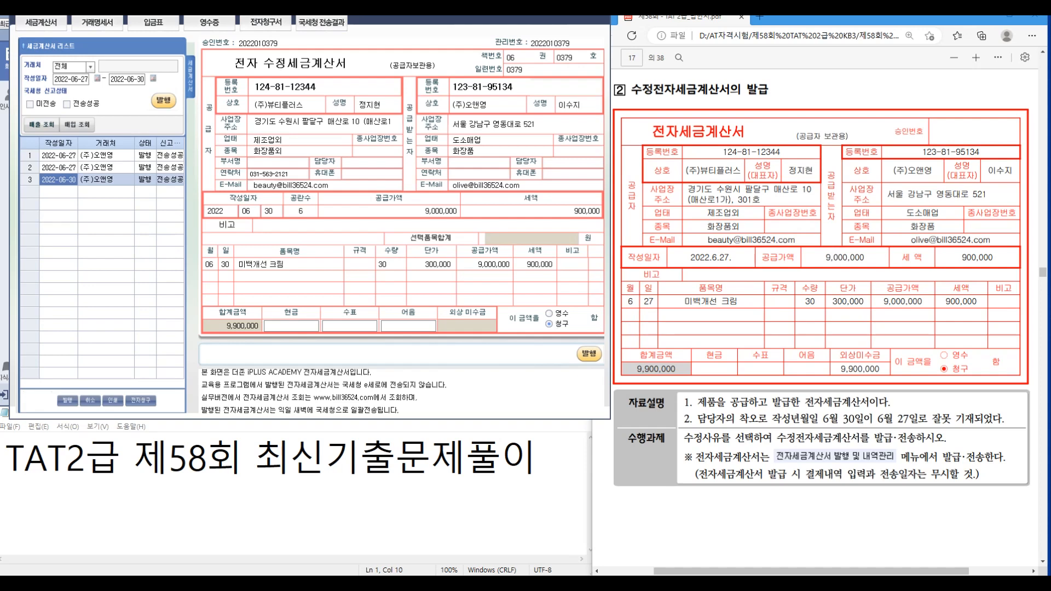
key("Escape")
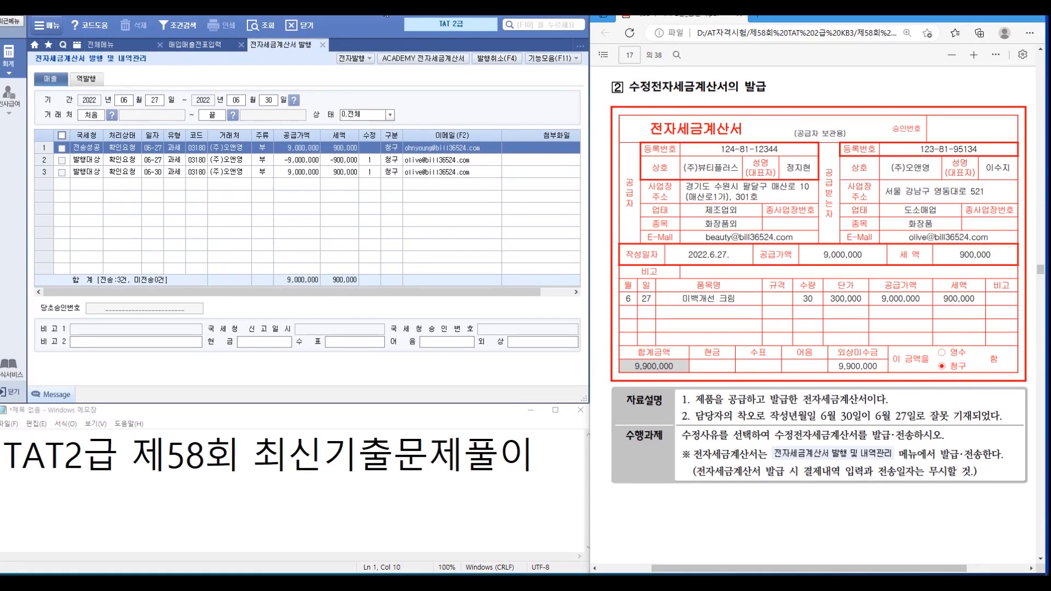
Step: Close the e-invoice issuance screen and refresh the June 27 vouchers to show 전자발행
left_click(332, 46)
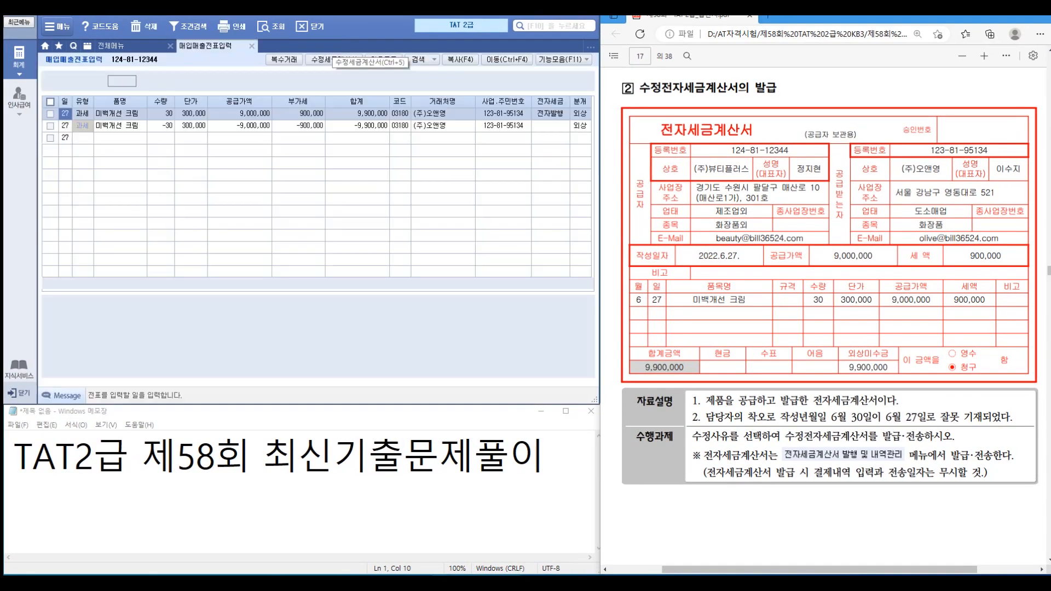
scroll(830, 274, "down", 5)
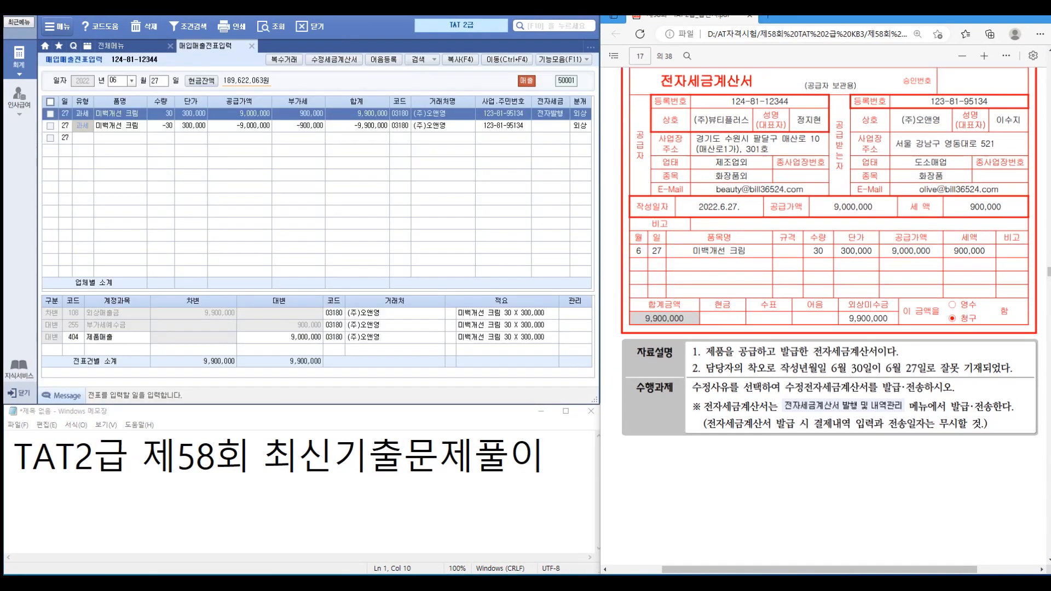
left_click(263, 27)
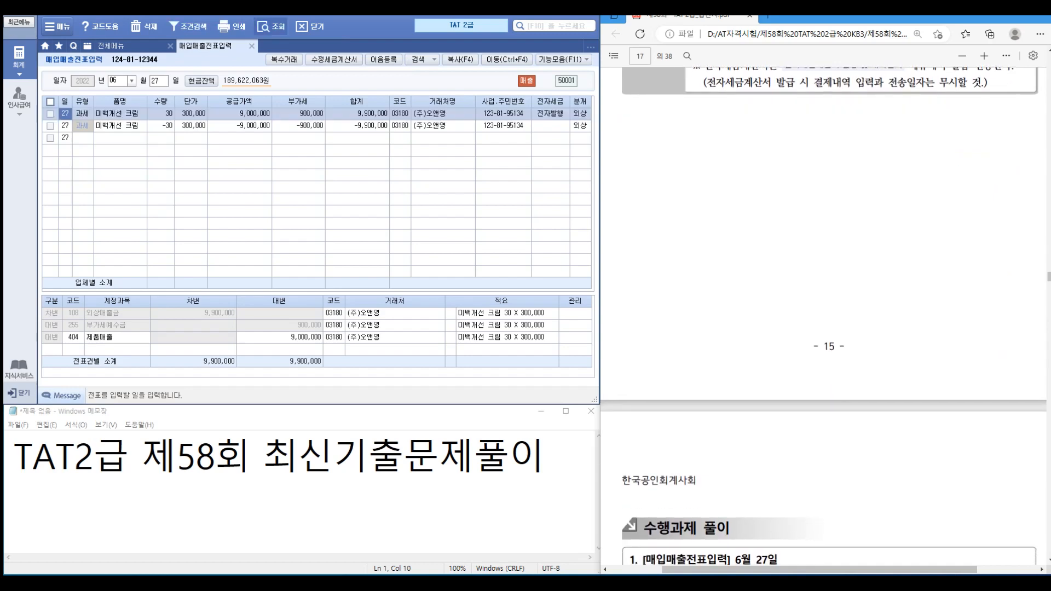
Step: Scroll the task PDF to the September rent invoice: 3,000,000 plus 300,000 VAT
scroll(824, 336, "down", 8)
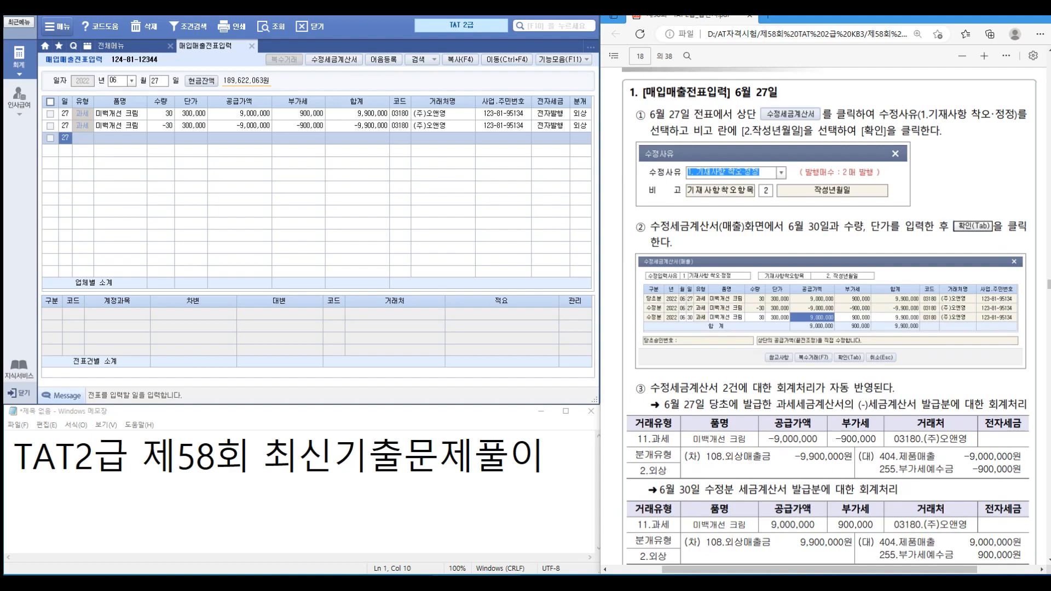
scroll(823, 318, "down", 10)
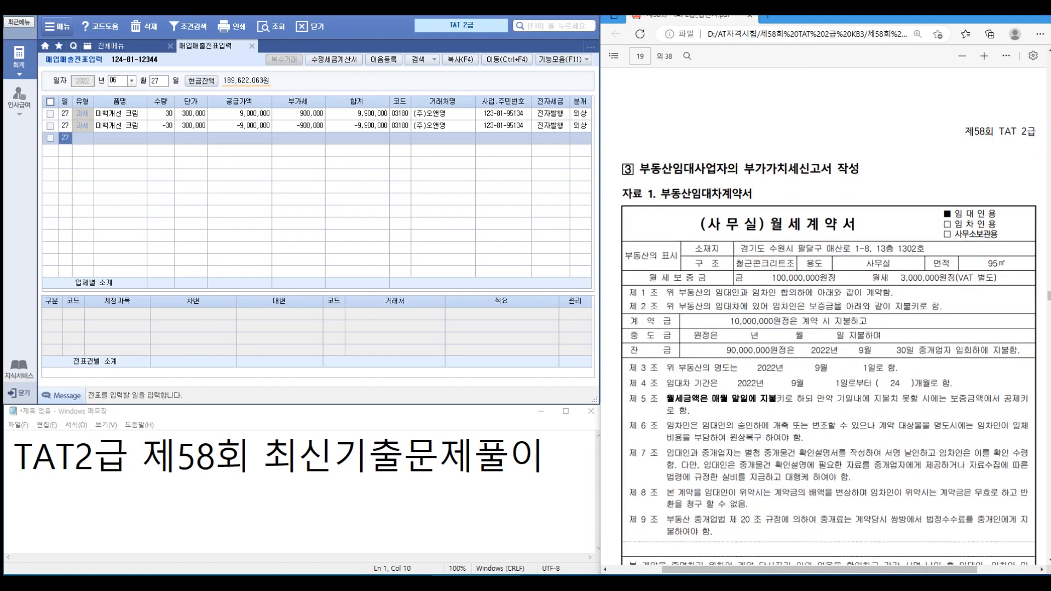
scroll(824, 334, "down", 2)
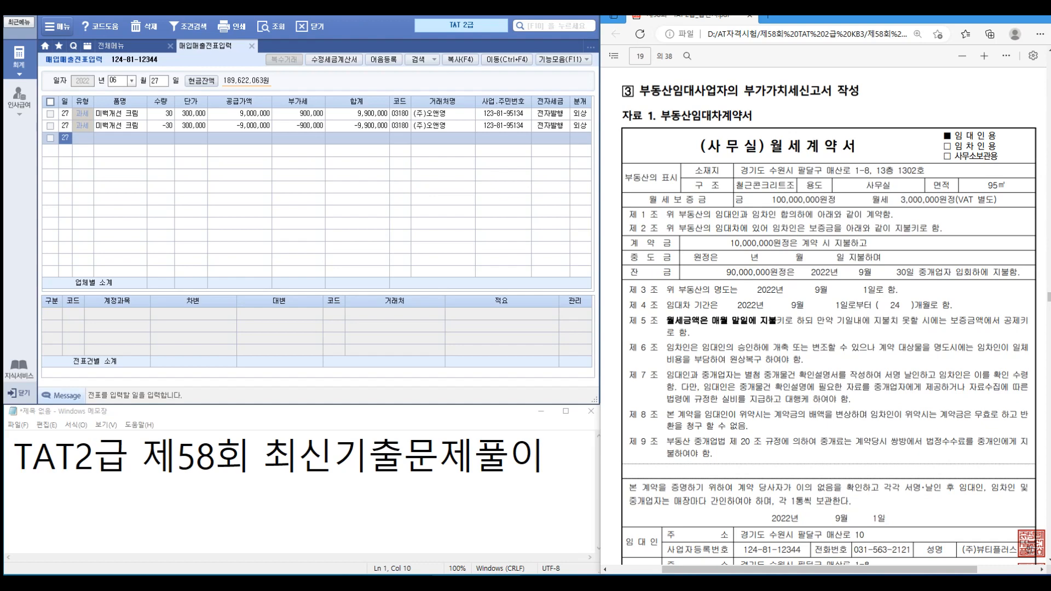
scroll(830, 318, "down", 3)
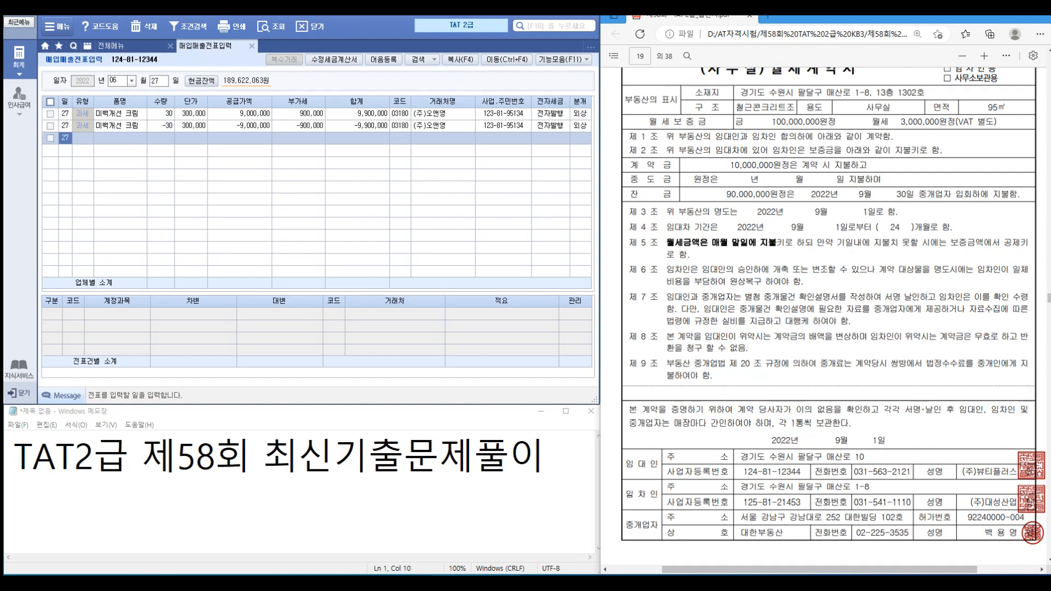
scroll(830, 306, "down", 2)
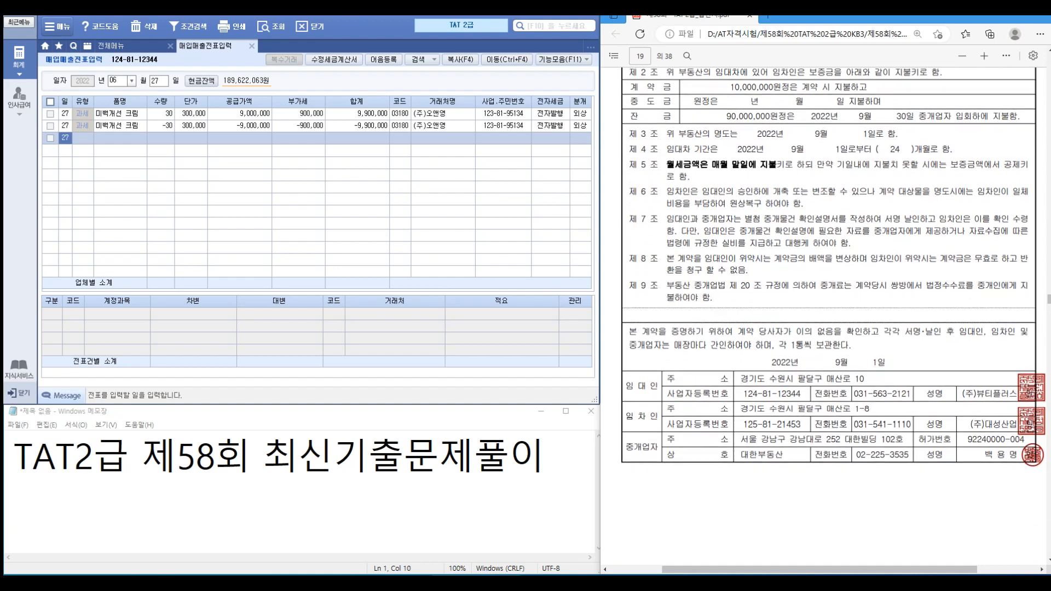
scroll(830, 318, "down", 6)
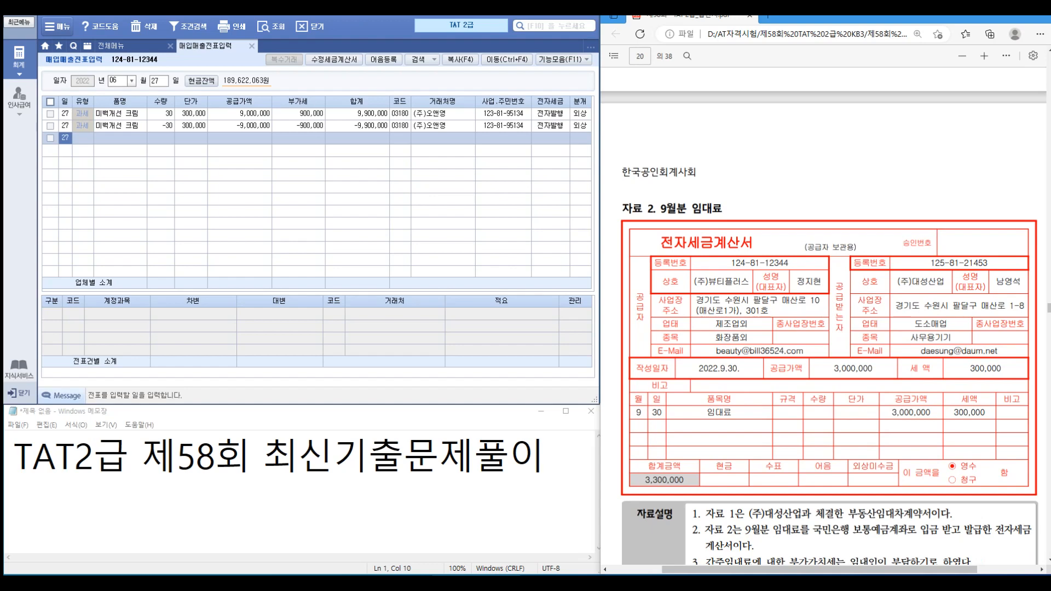
scroll(830, 323, "down", 3)
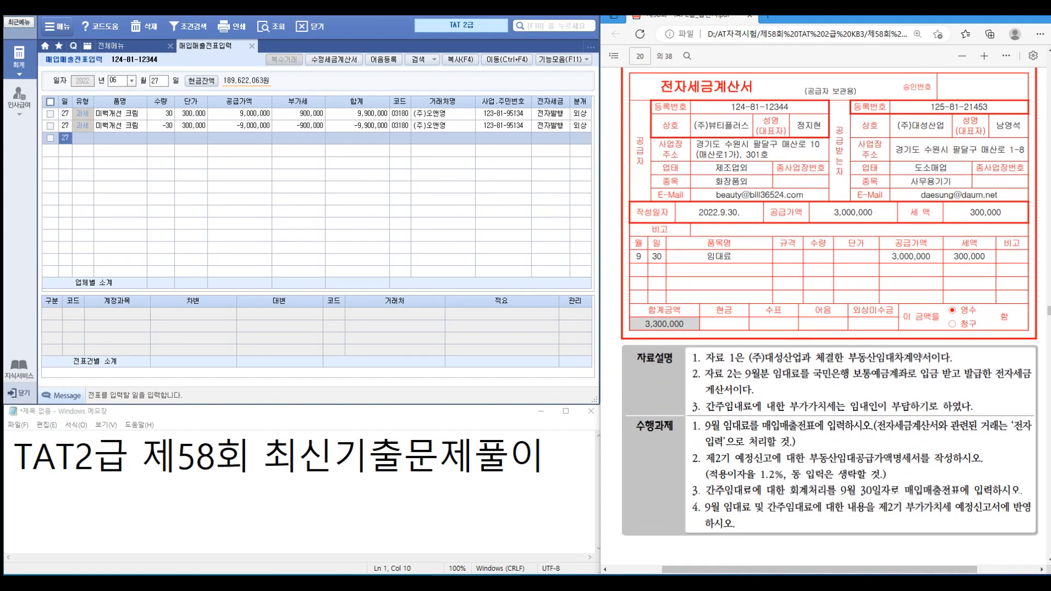
key("ctrl+1")
left_click(931, 447)
mouse_move(450, 383)
left_mouse_down()
mouse_move(640, 415)
mouse_move(830, 423)
left_mouse_up()
left_click_drag(740, 354, 765, 327)
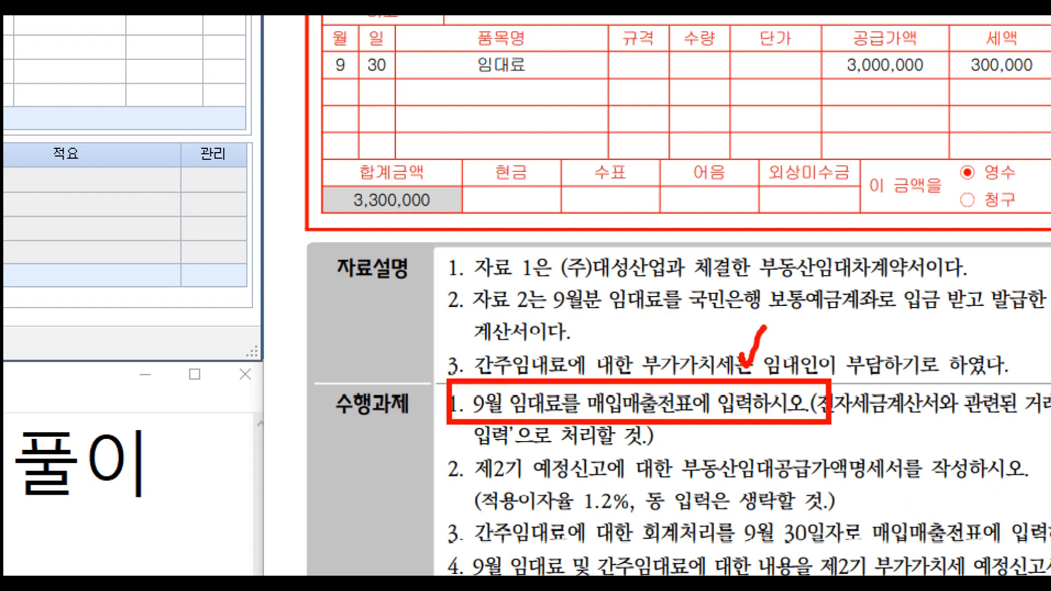
key("Escape")
key("Escape")
Step: Start a 09/30 type 11 taxable voucher for 임대료 with a 3,000,000 supply amount
type("093")
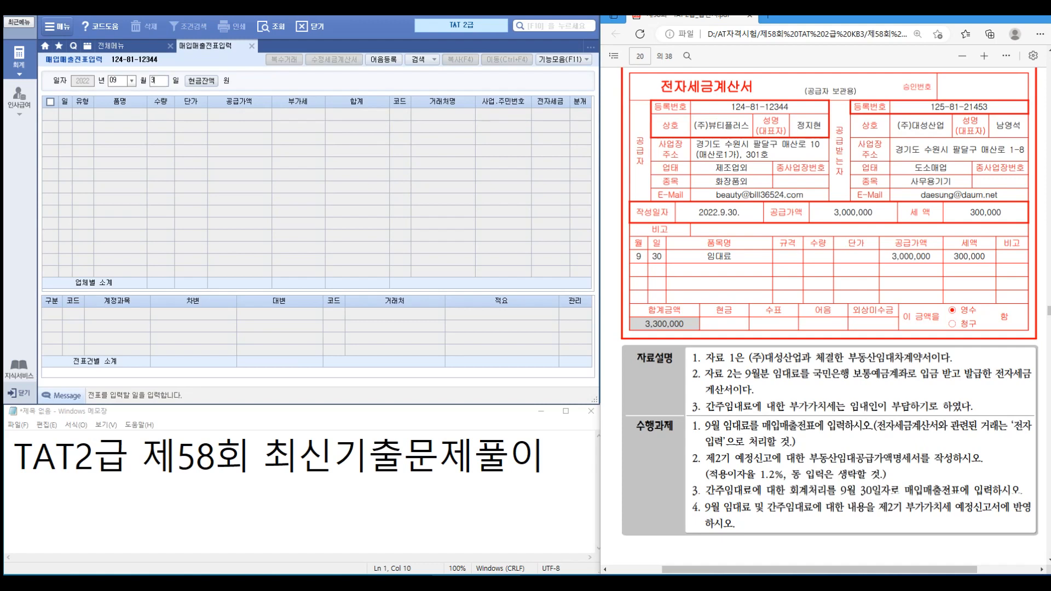
type("0")
key("Return")
type("11")
key("Return")
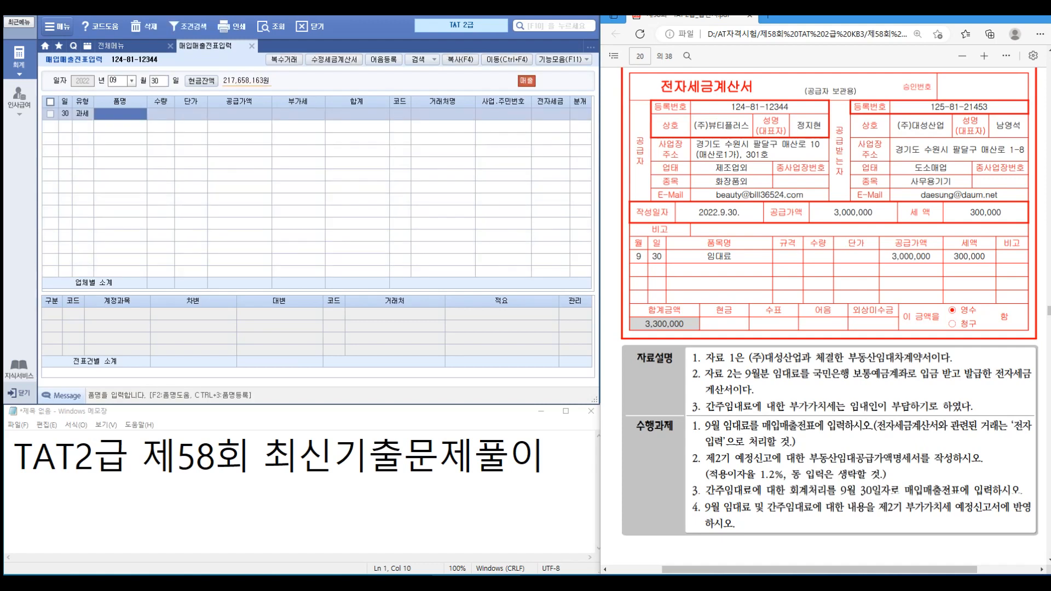
type("임대료")
key("Return")
key("Return")
key("Return")
type("3000000")
Step: Set the customer to (주)대성산업, mark it 전자입력, and choose mixed journal 3
key("Return")
key("Return")
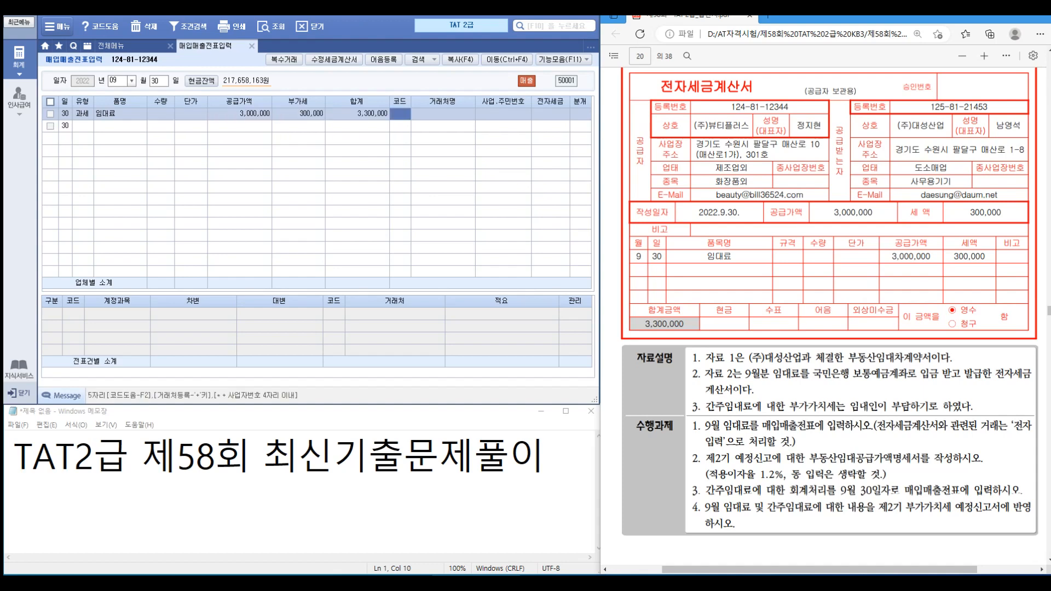
type("대성")
key("Return")
key("Return")
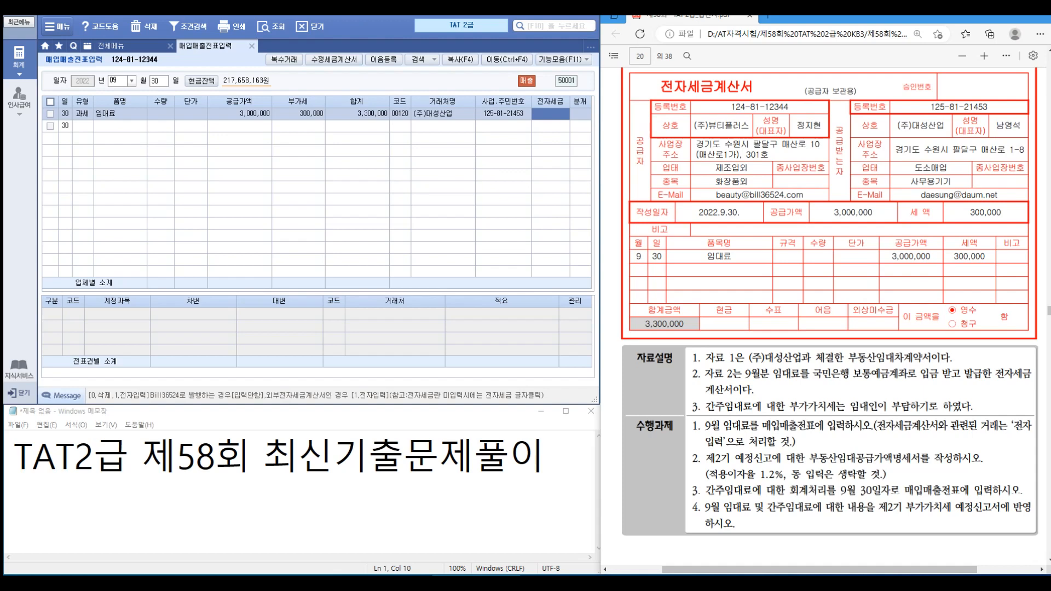
type("1")
key("Return")
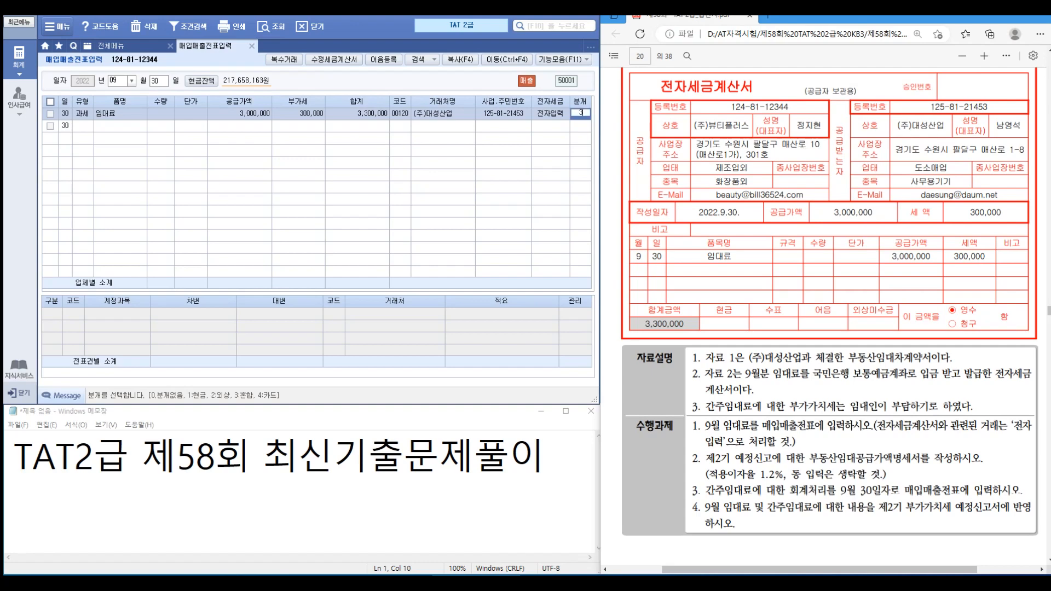
type("3")
key("Return")
Step: Credit 411 임대료수입 and debit 103 보통예금 3,300,000 in the journal lines
key("Return")
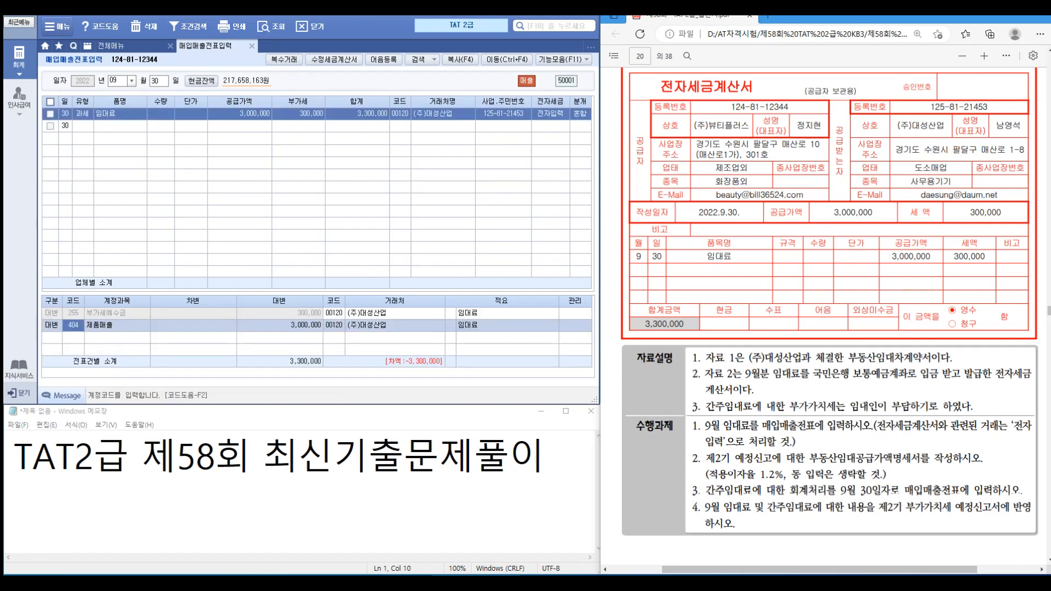
type("임대")
key("Return")
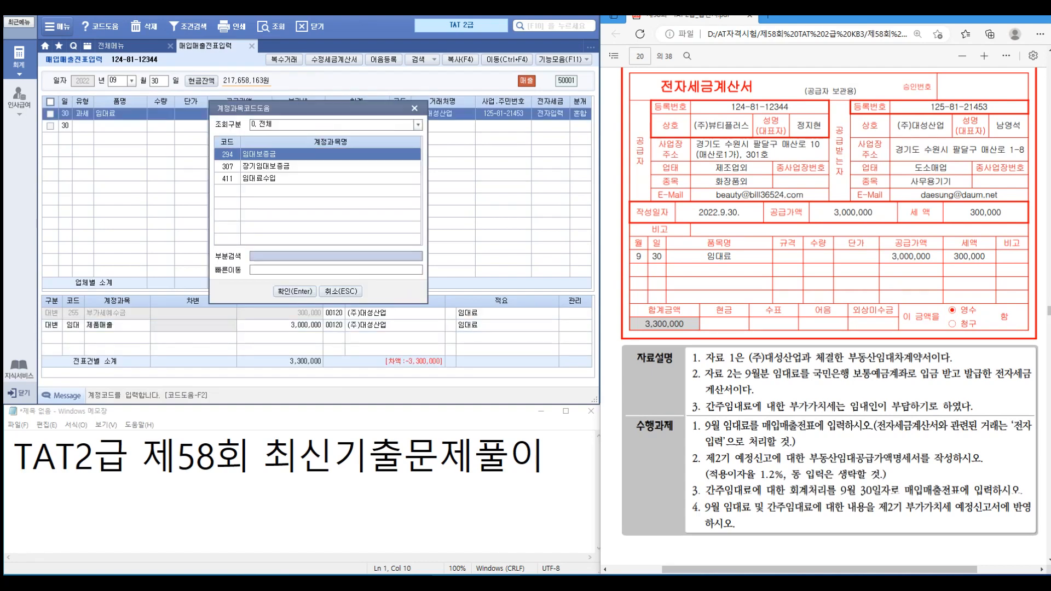
key("Down")
key("Down")
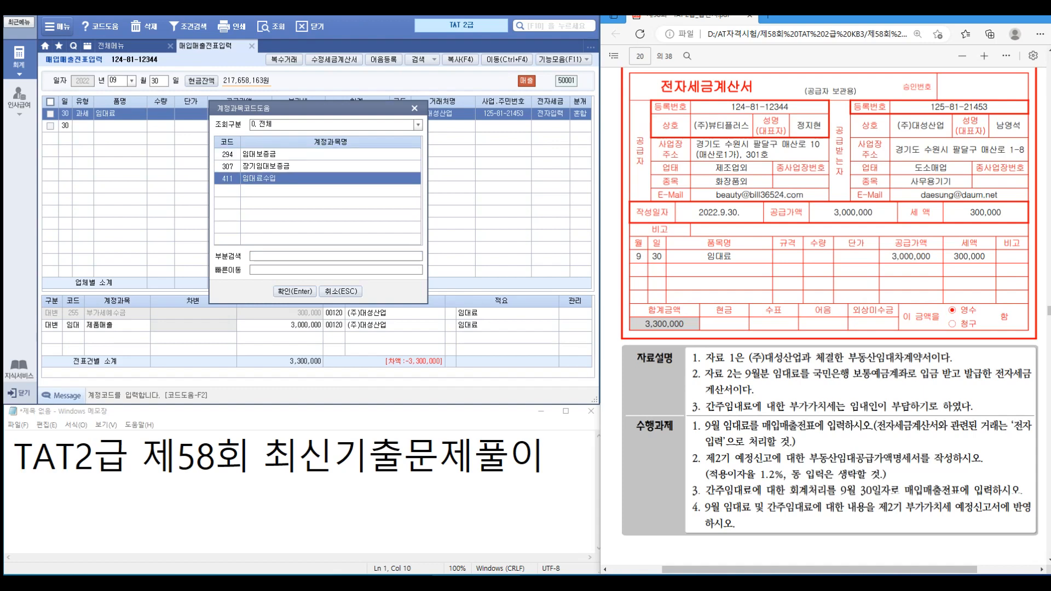
key("Return")
key("Return")
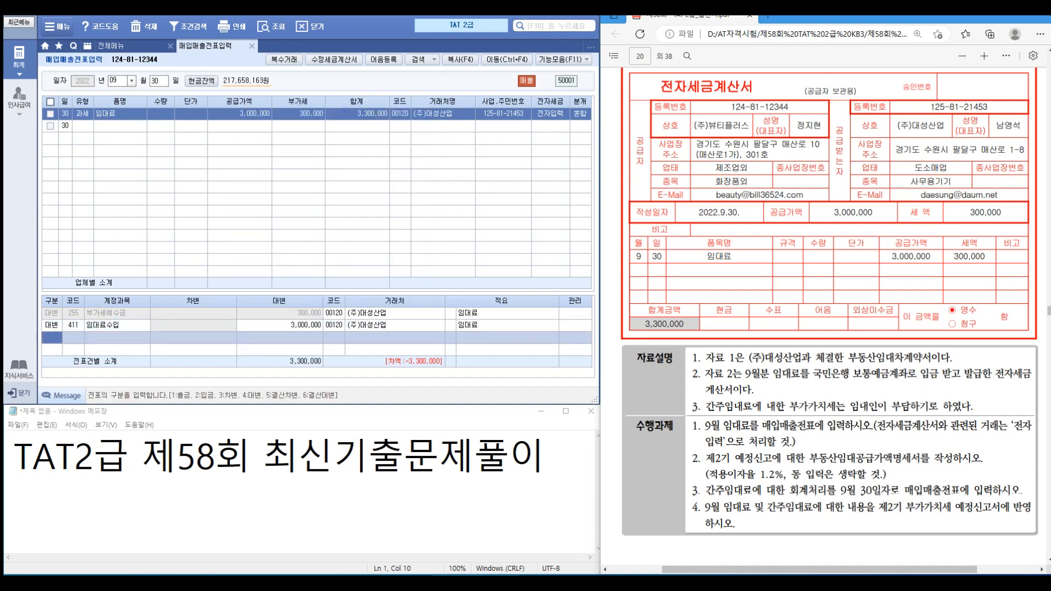
type("3103")
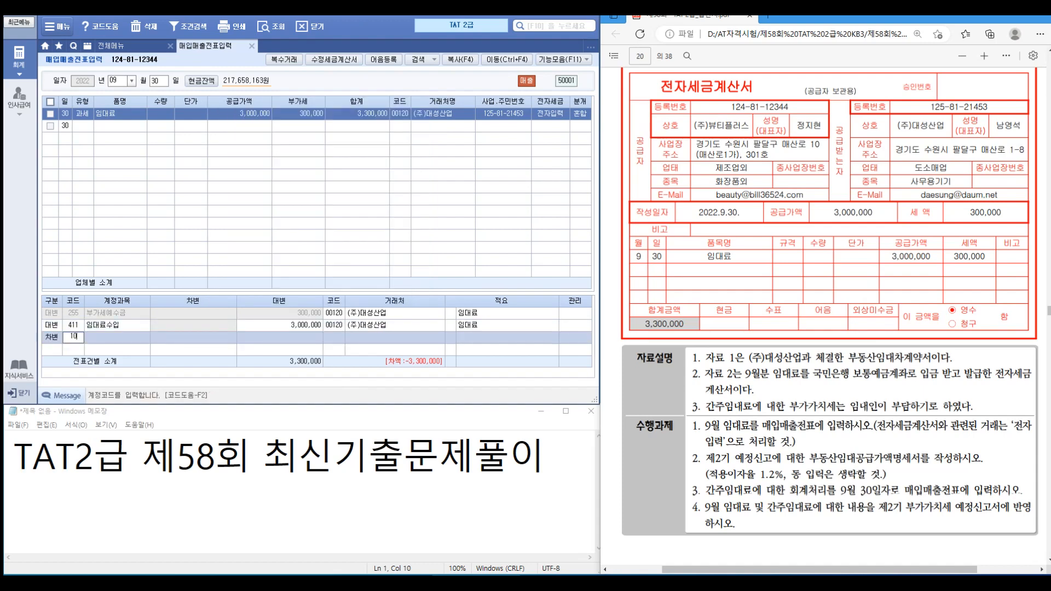
key("Return")
type("3300000")
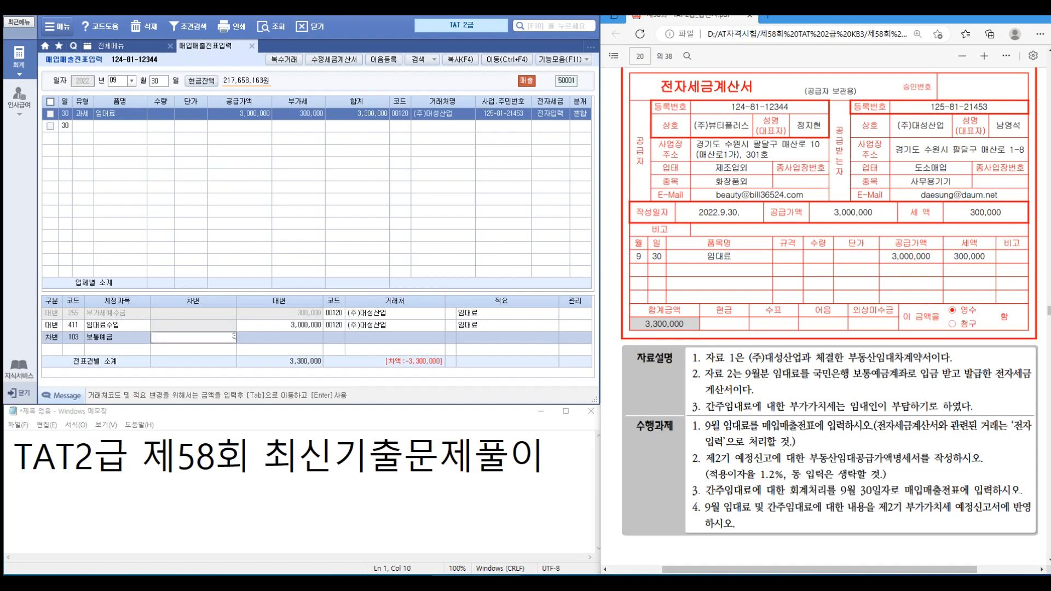
key("Return")
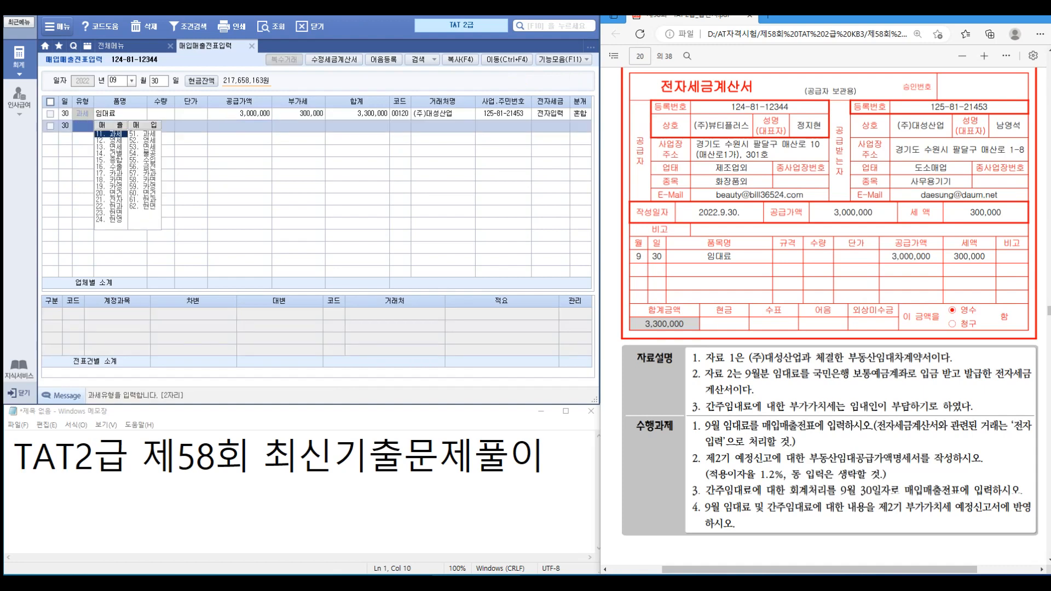
Step: Set the deposit line's customer to 국민은행(보통) and close the voucher entry screen
key("Up")
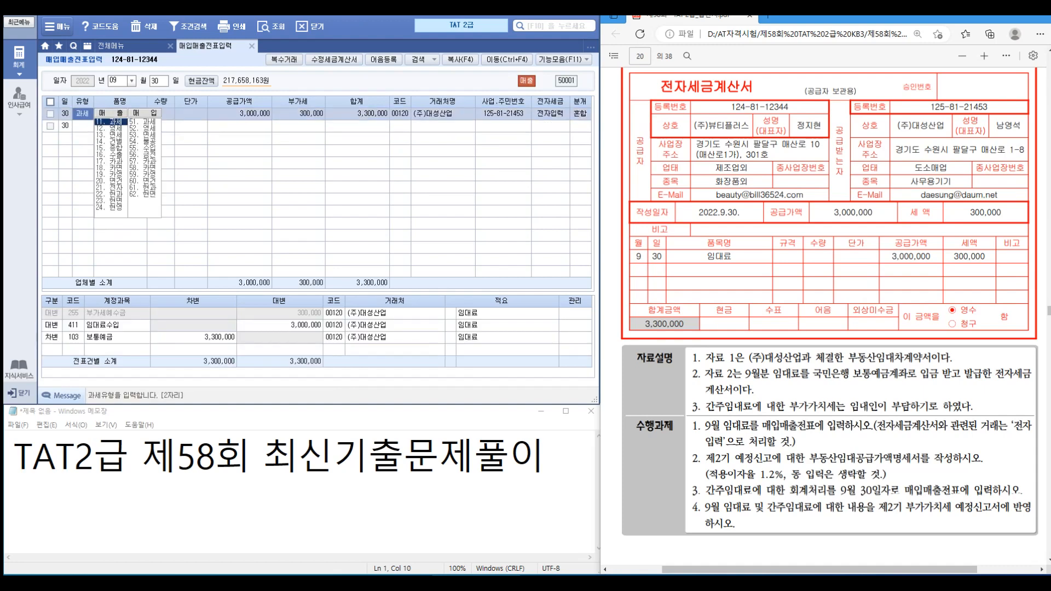
left_click(333, 338)
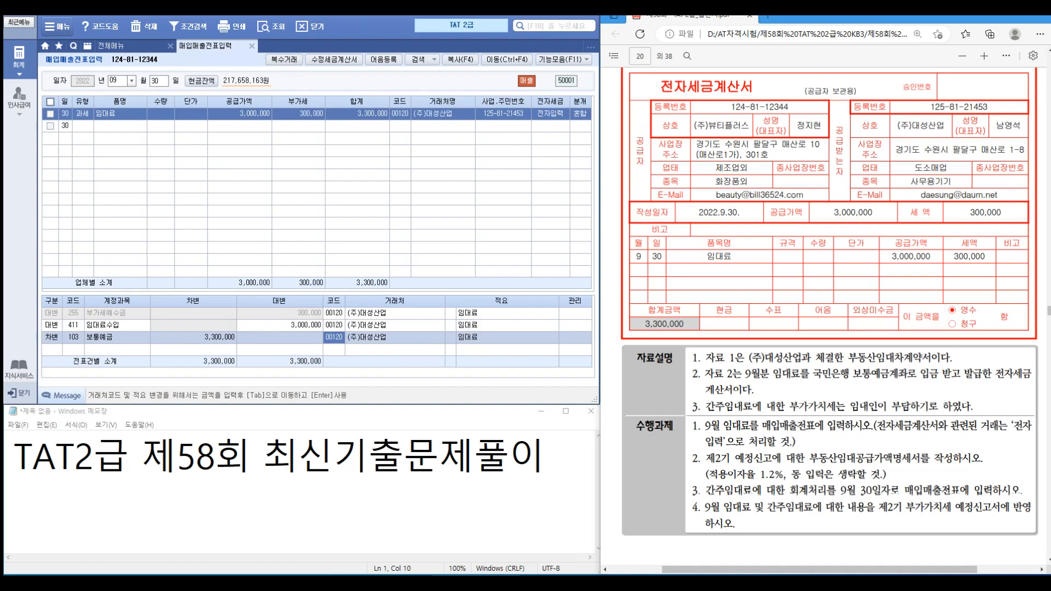
type("국민")
key("Return")
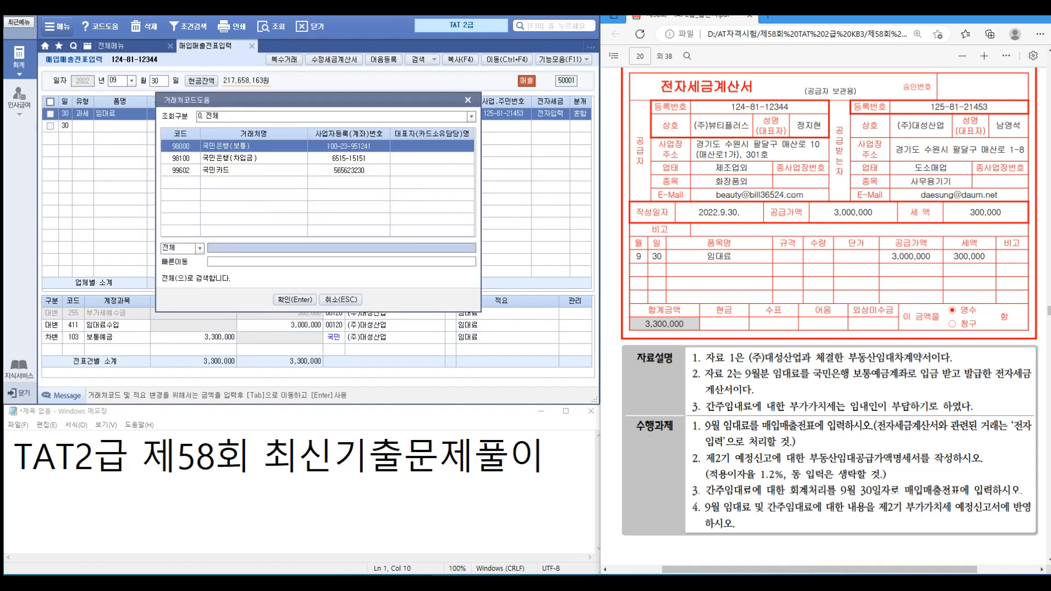
left_click(294, 300)
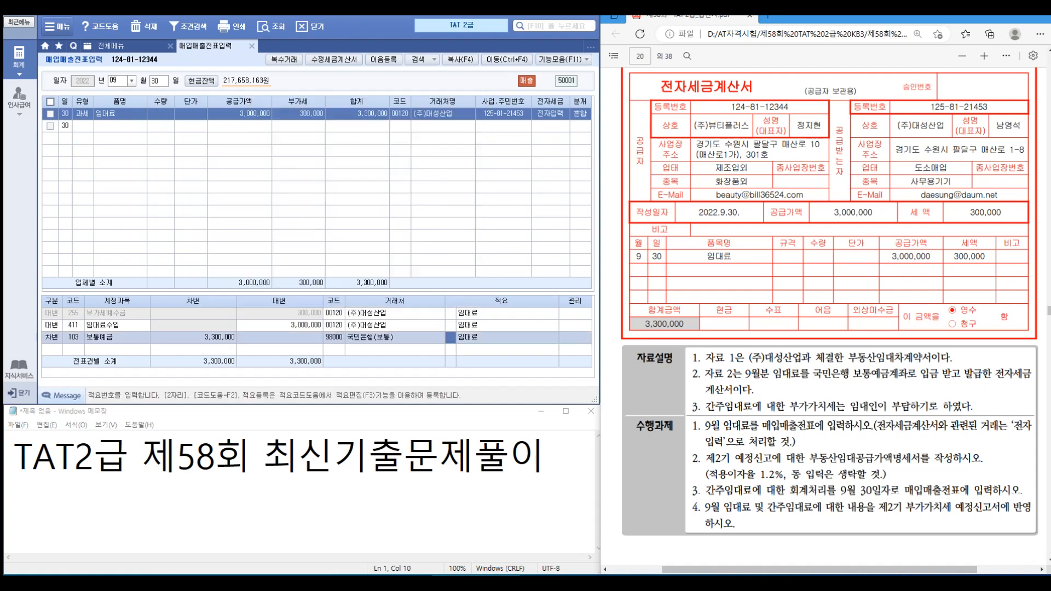
left_click(206, 46)
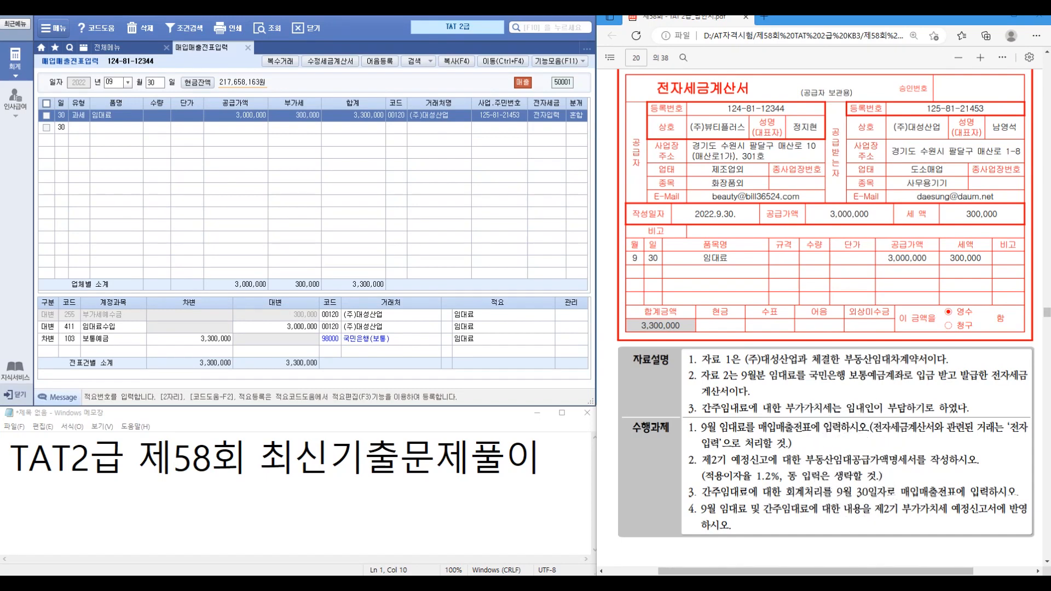
left_click(79, 127)
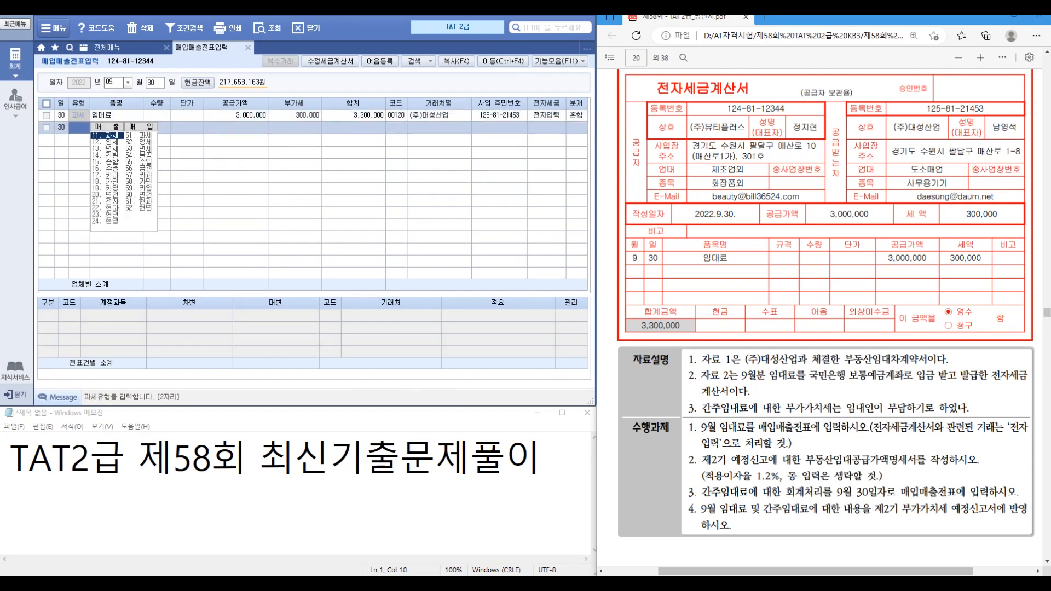
left_click(248, 48)
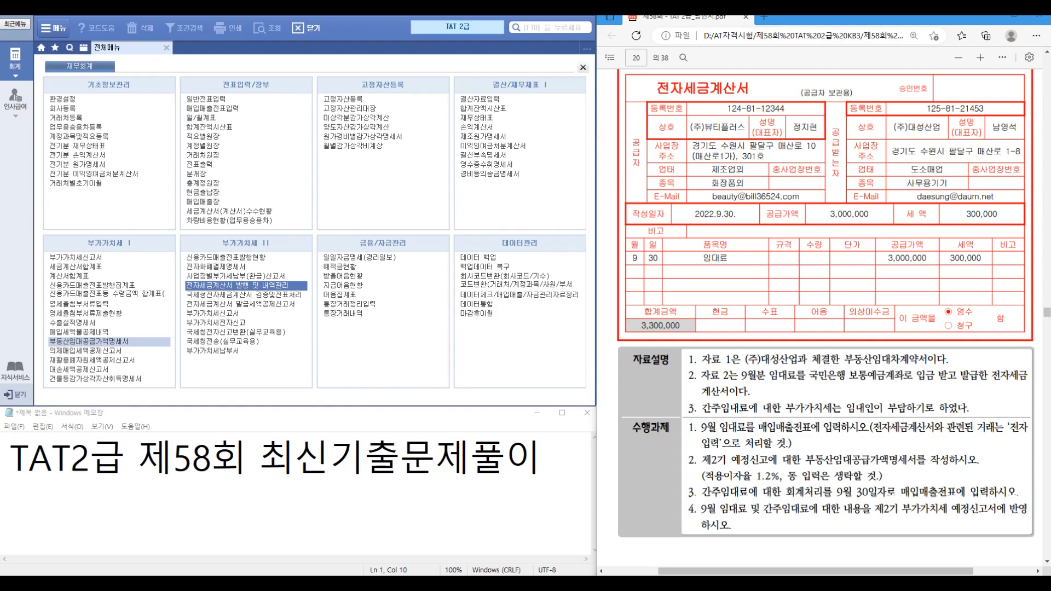
Step: Open 부동산임대공급가액명세서 and enter the 2022.07 ~ 2022.09 reporting period
key("ctrl+1")
left_click(65, 341)
left_click_drag(49, 333, 138, 347)
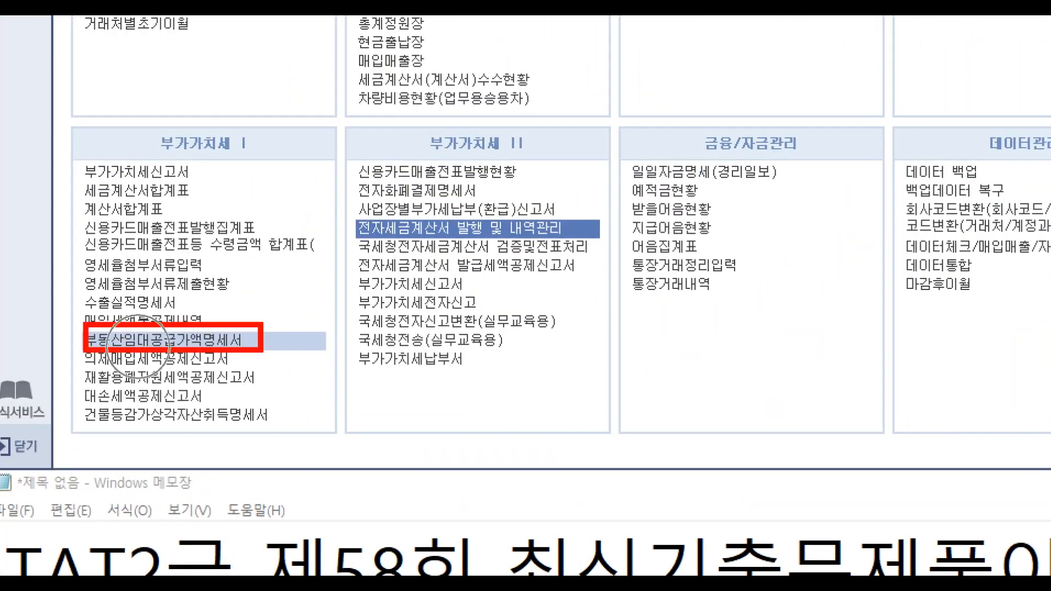
key("Escape")
left_click(137, 344)
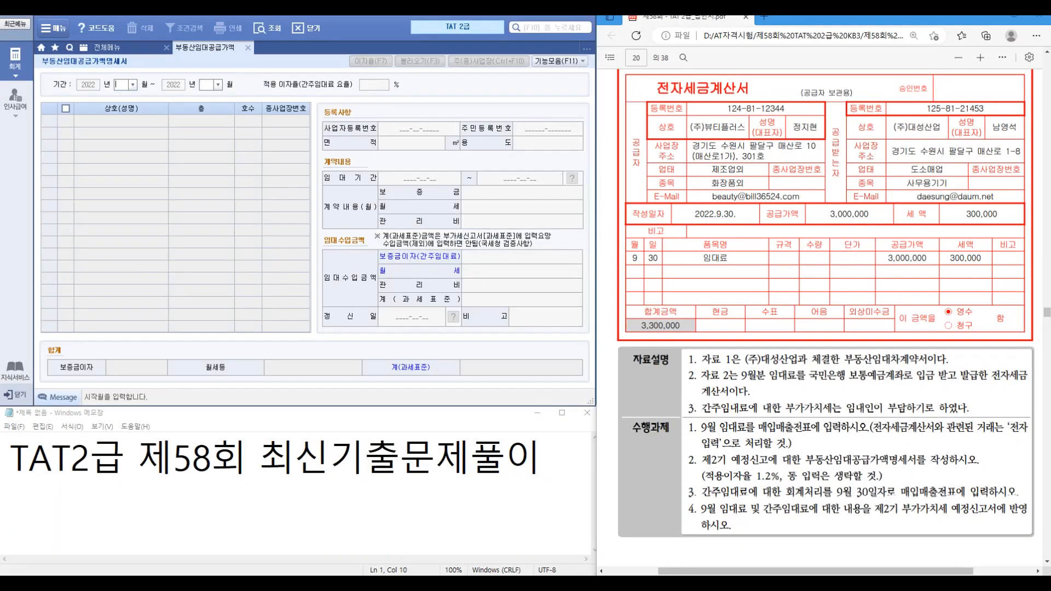
scroll(821, 318, "up", 10)
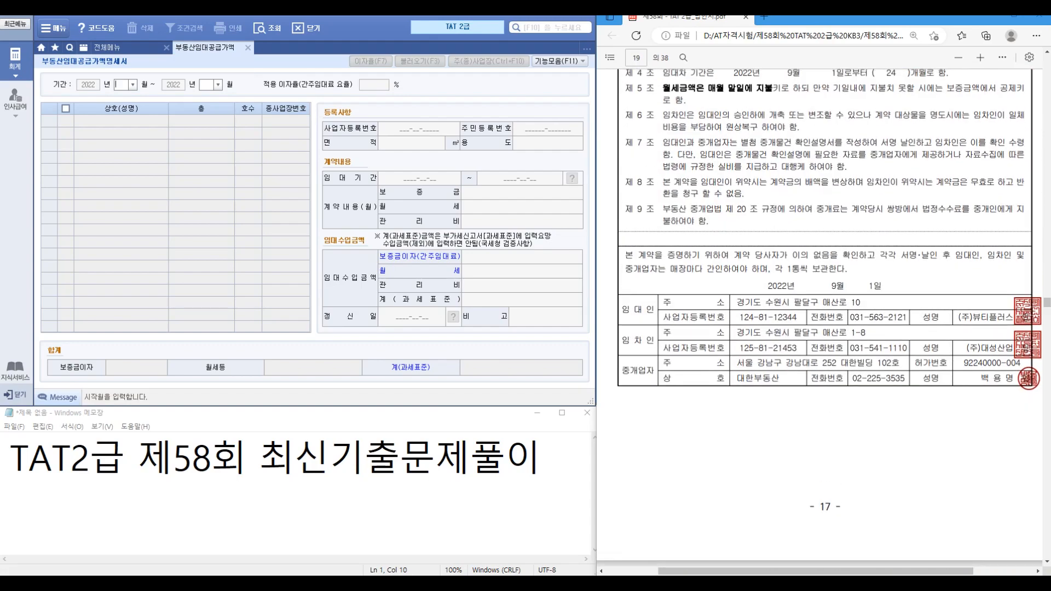
scroll(821, 317, "up", 2)
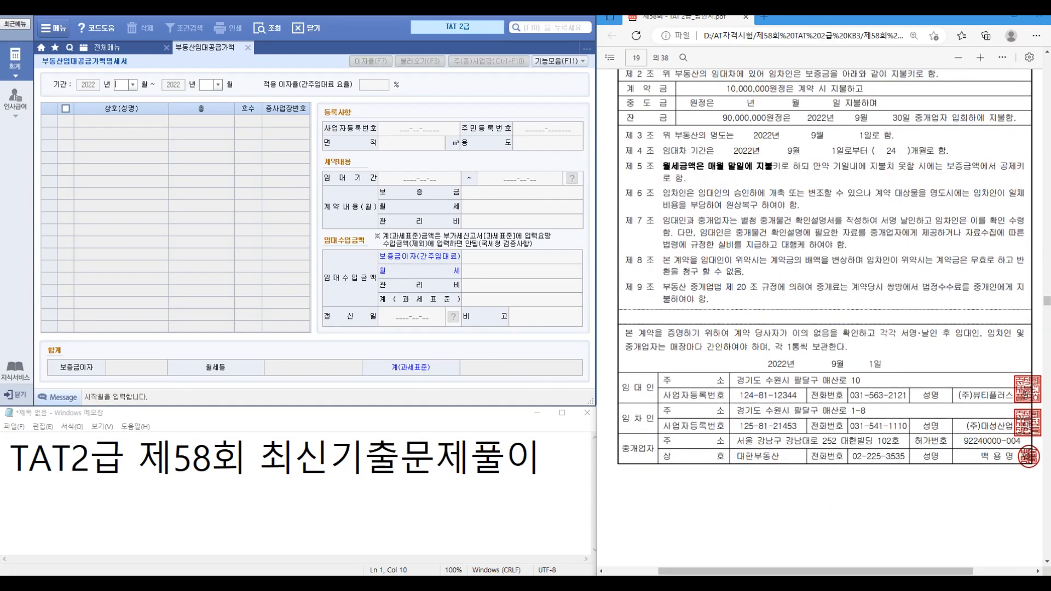
scroll(825, 318, "down", 10)
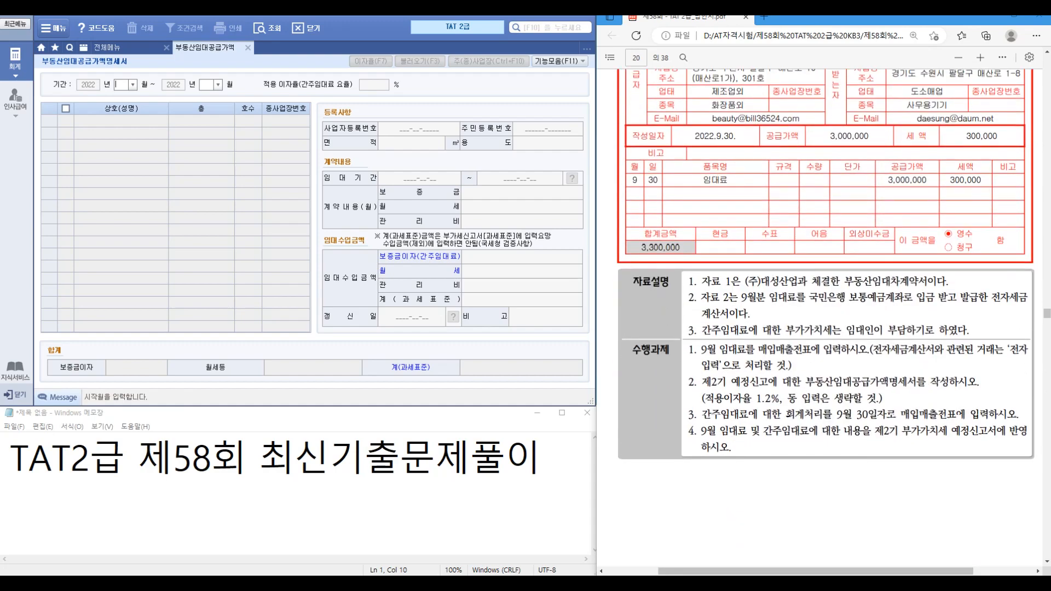
scroll(825, 318, "up", 10)
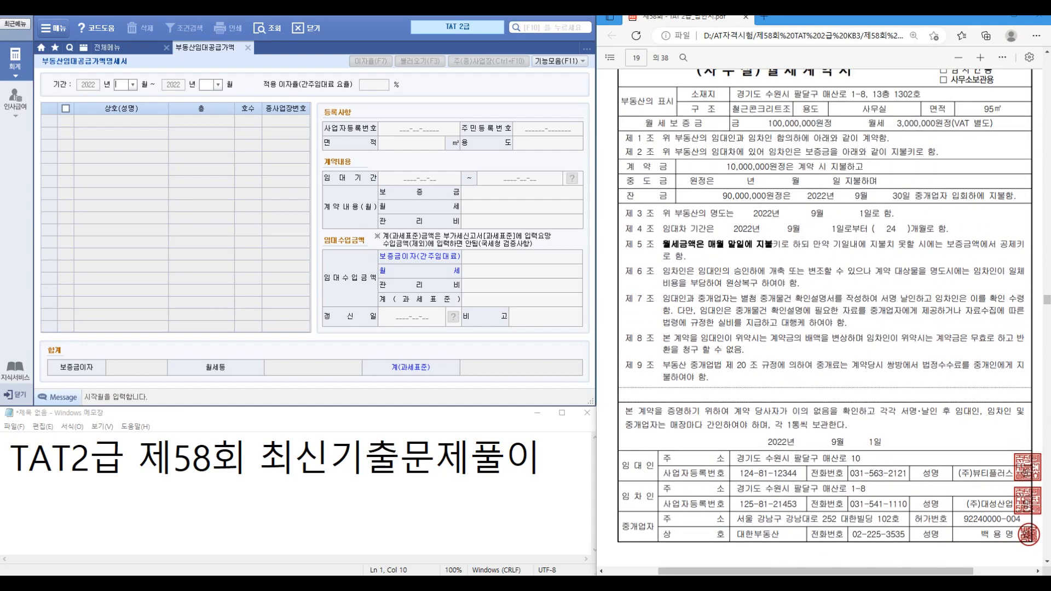
type("70")
type("9")
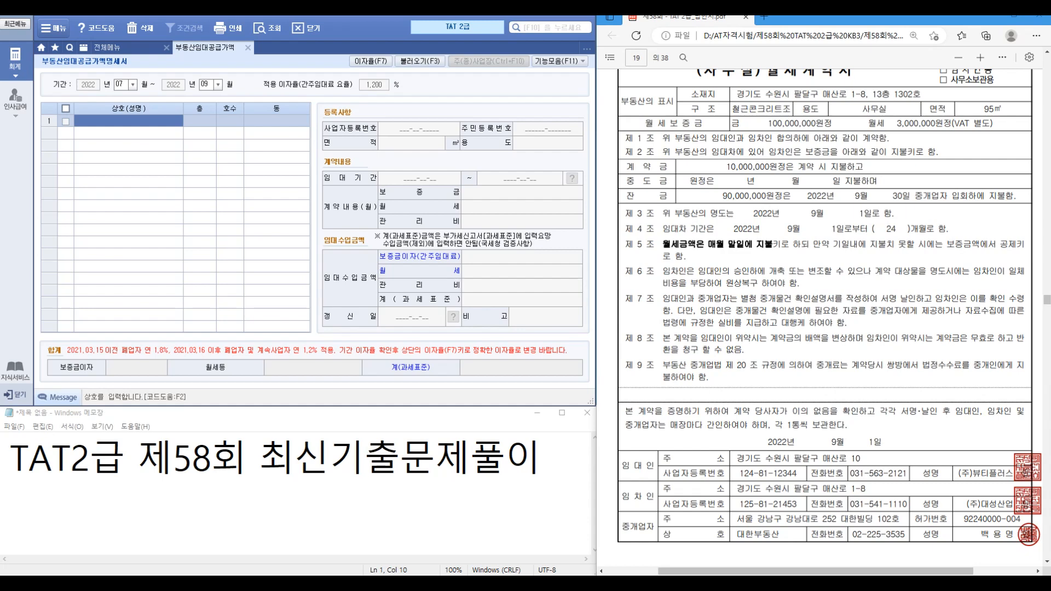
Step: Enter tenant (주)대성산업 on floor 13, unit 1302
key("F2")
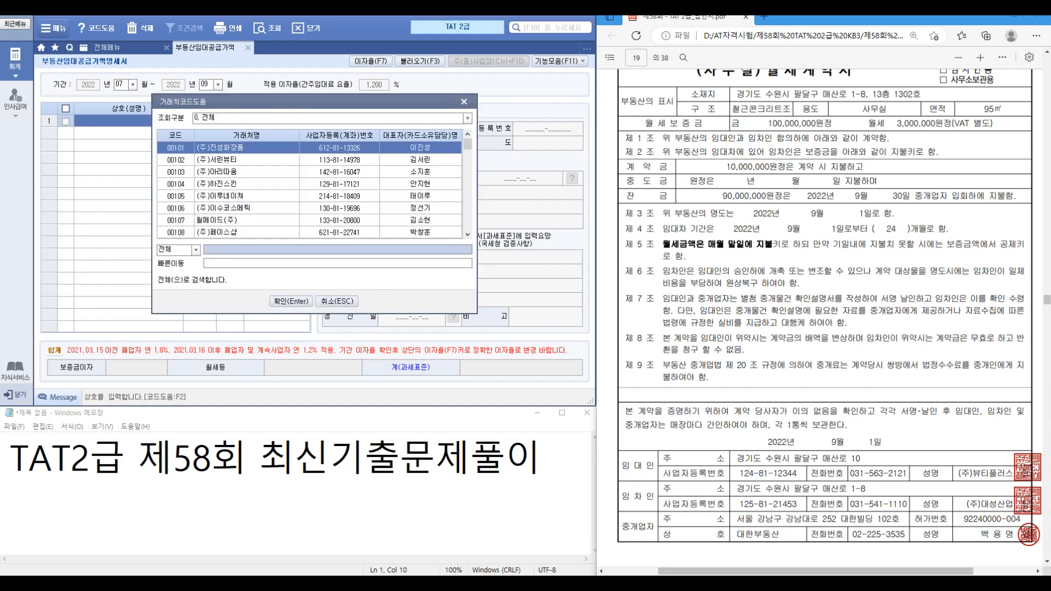
type("대성")
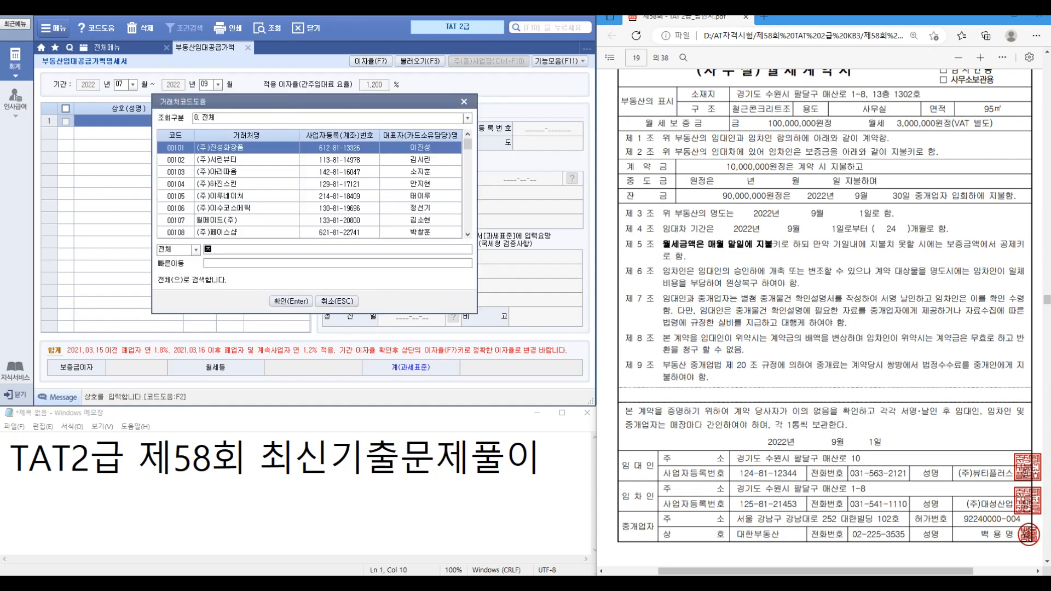
key("Return")
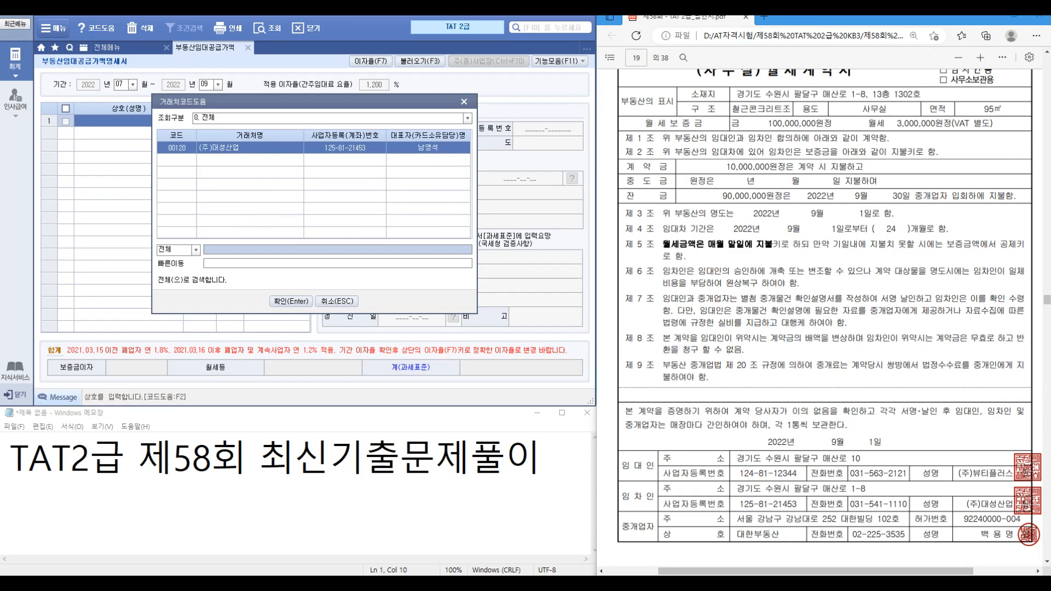
key("Return")
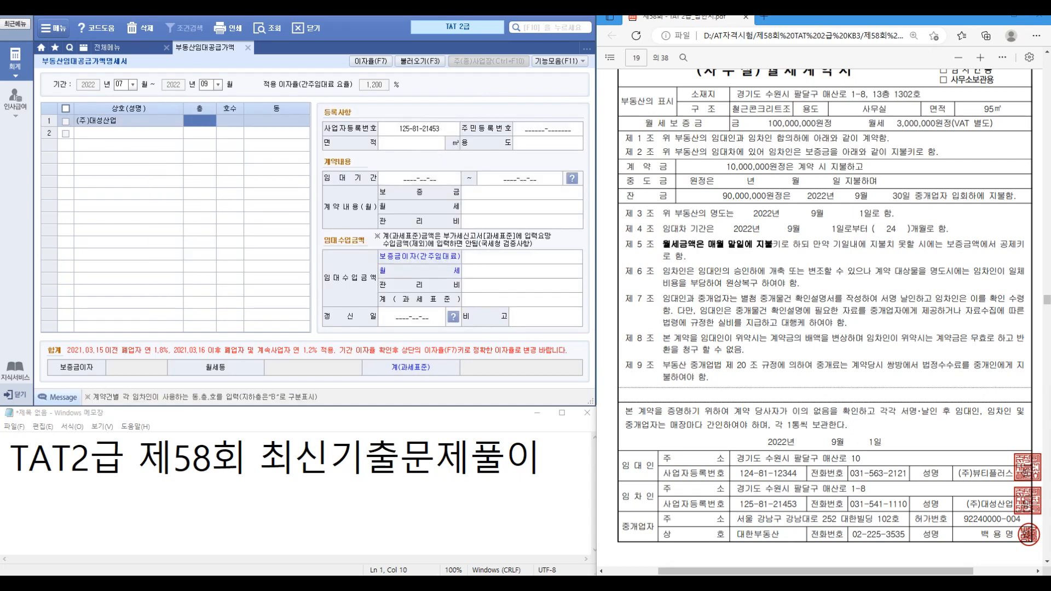
key("ctrl")
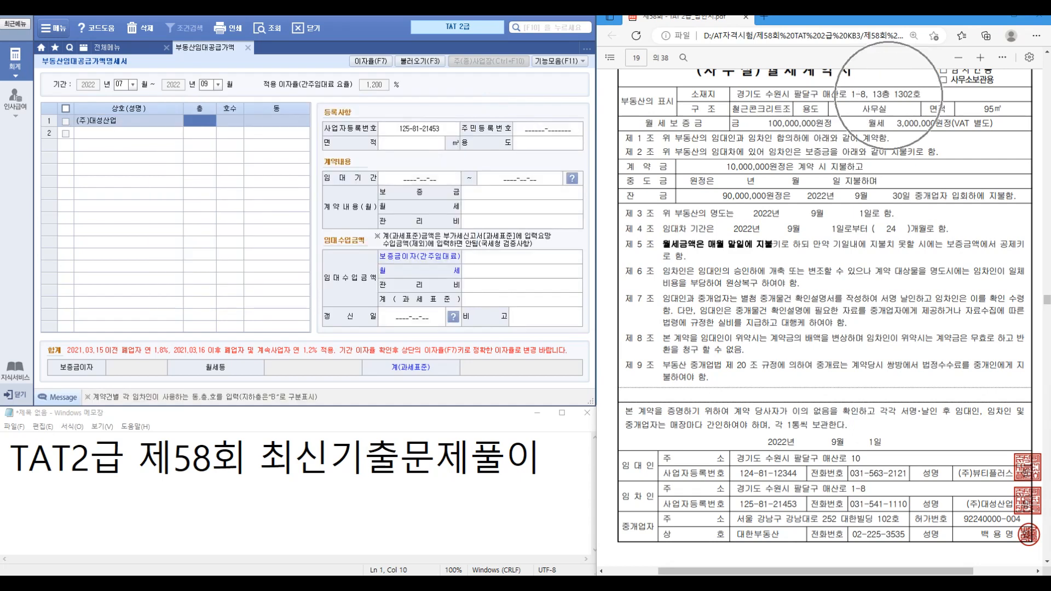
type("13")
key("Return")
type("1302")
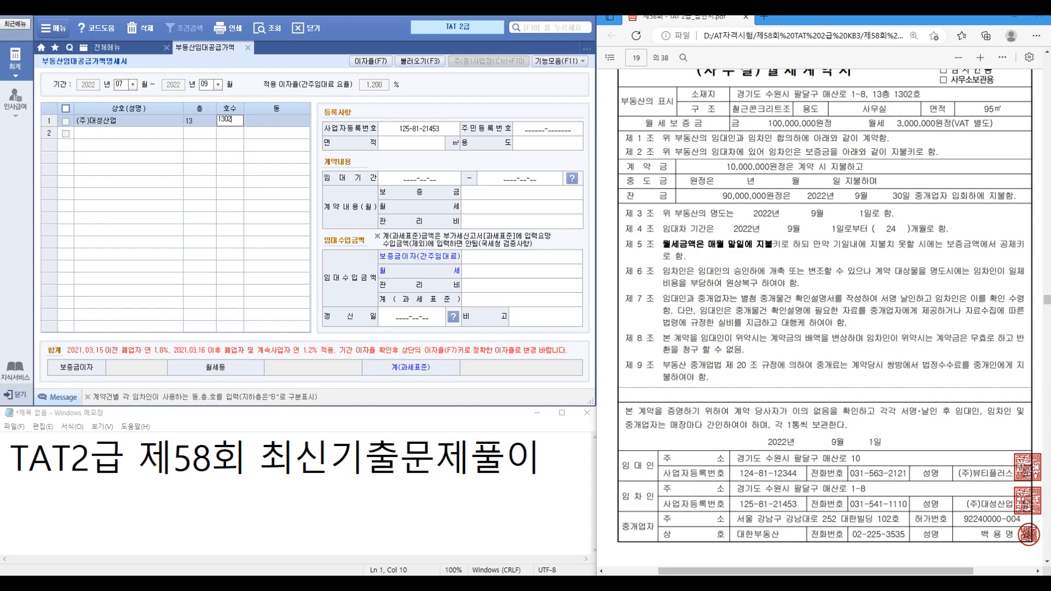
key("Return")
key("Return")
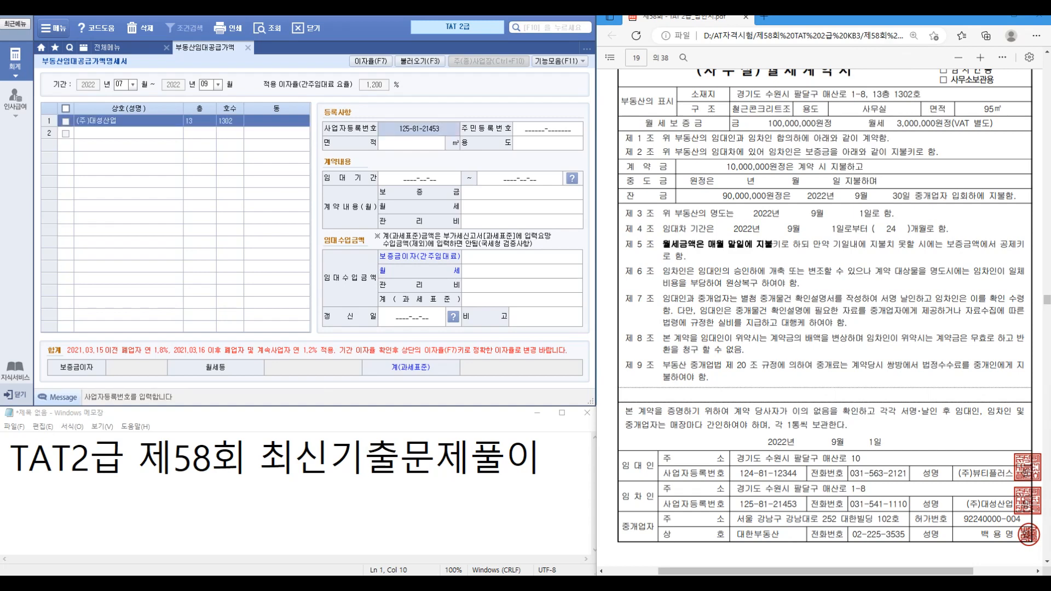
key("Return")
key("Return")
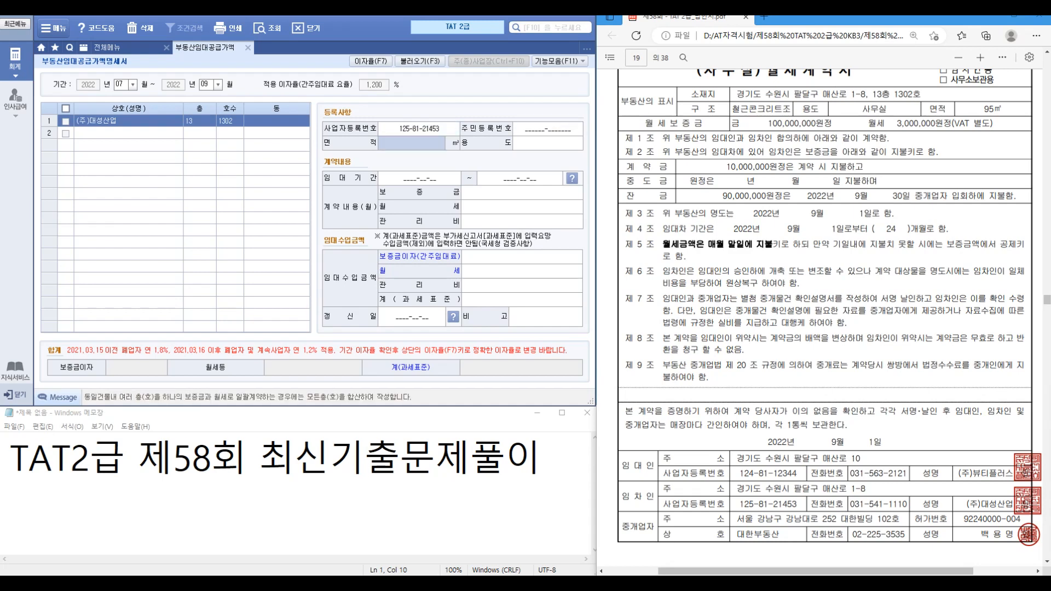
Step: Enter 95 ㎡ 사무실, lease 2022-09-01~2024-08-31, deposit 100,000,000, monthly rent 3,000,000
type("95")
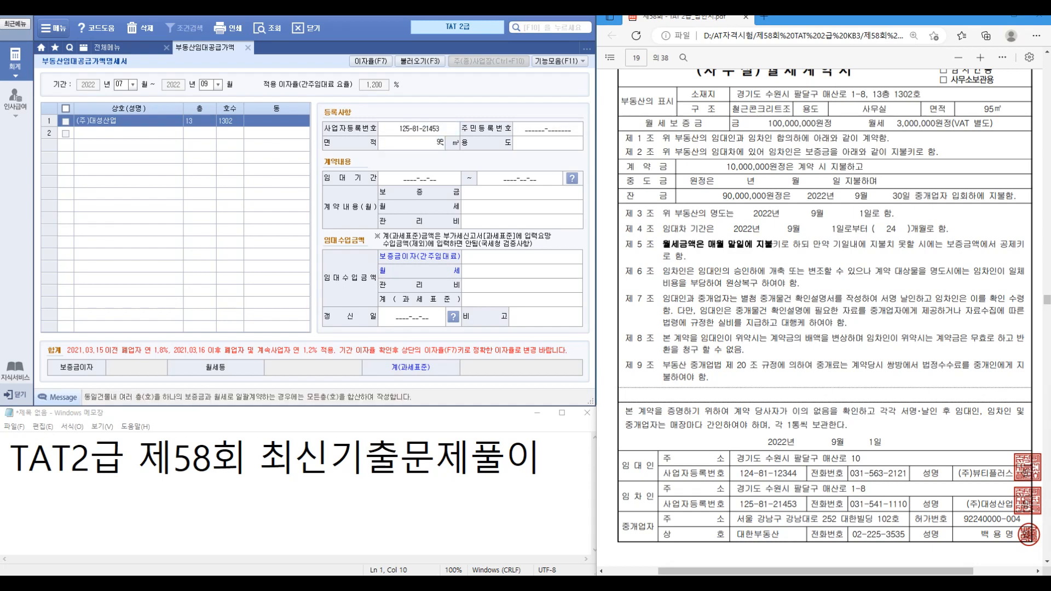
key("Return")
type("사무실")
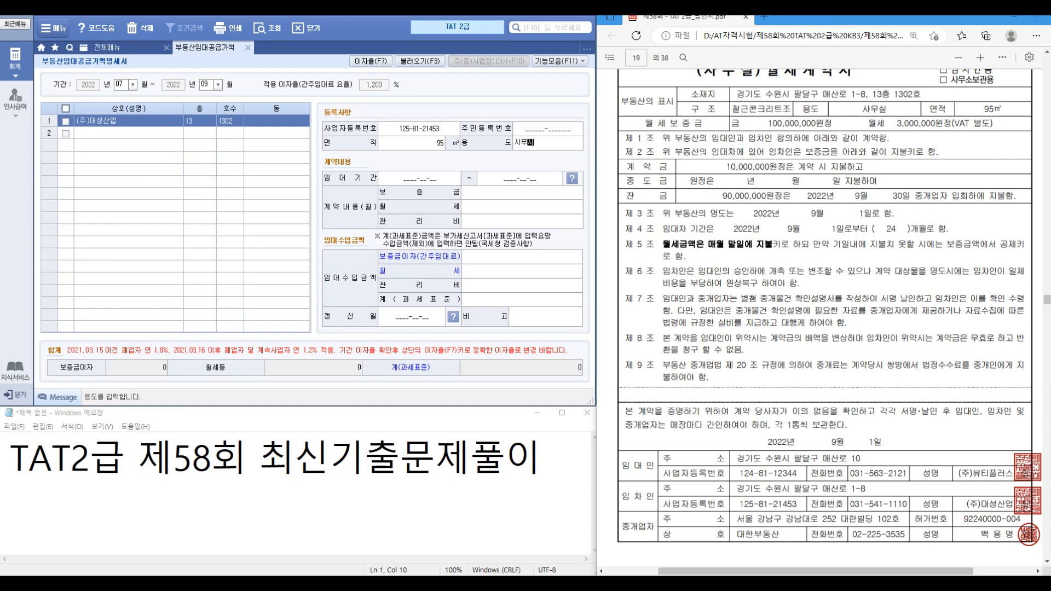
key("Return")
type("2022")
type("09012")
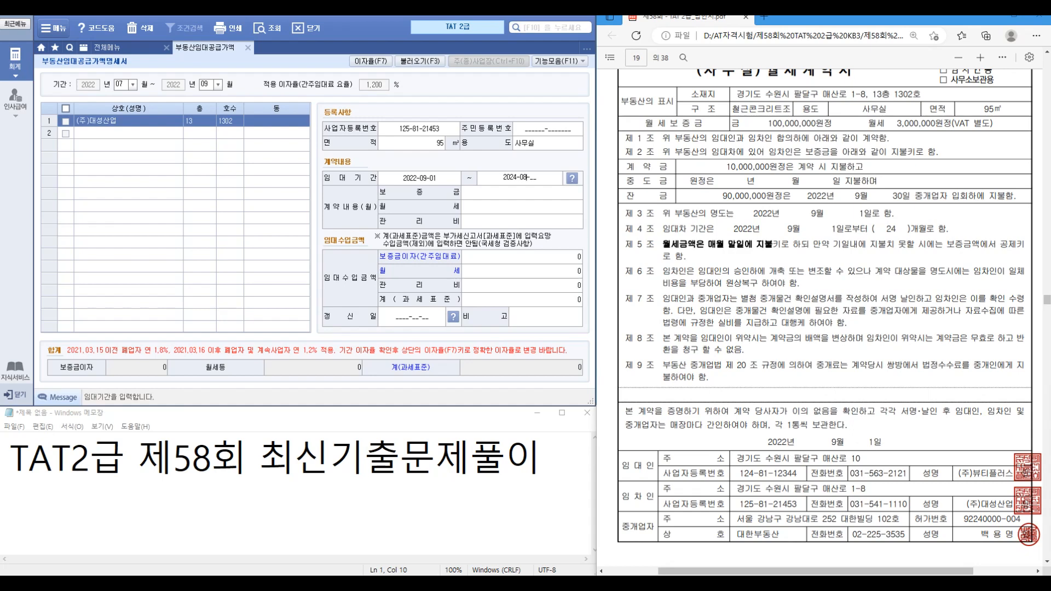
type("0240831")
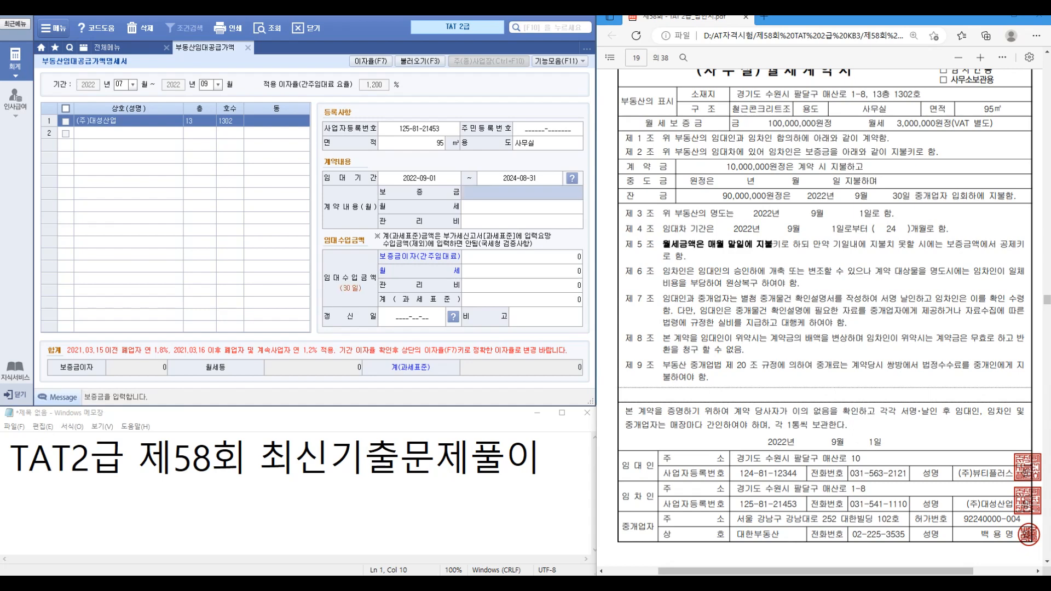
type("100000000")
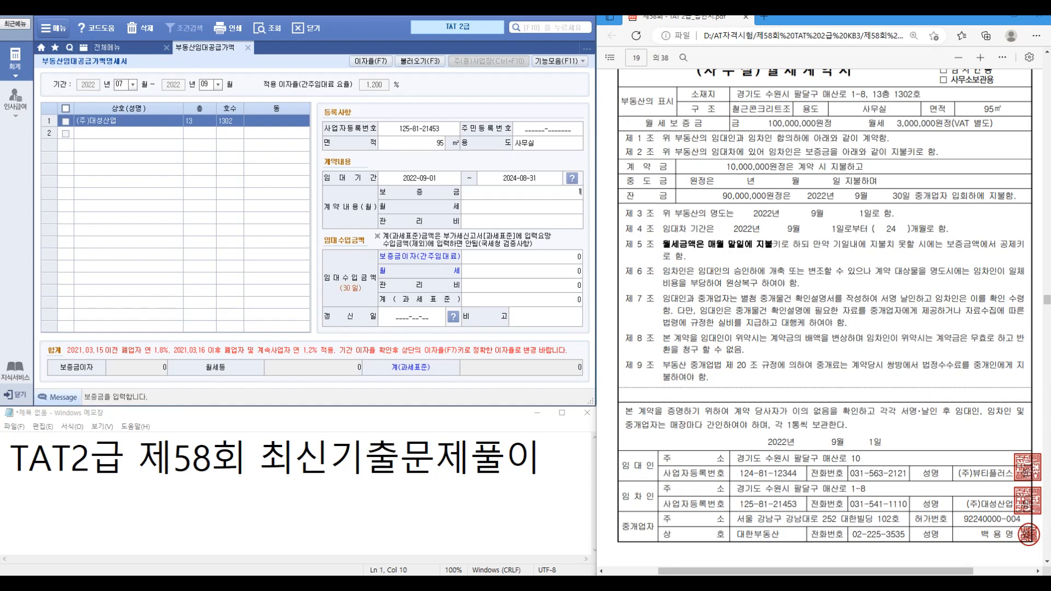
key("Return")
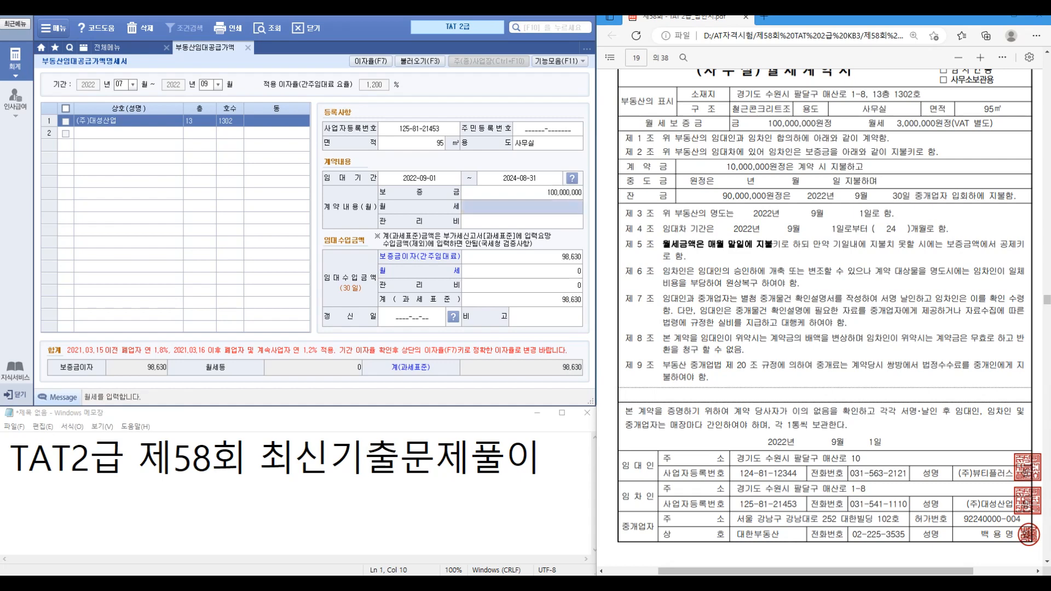
type("3000000")
key("Return")
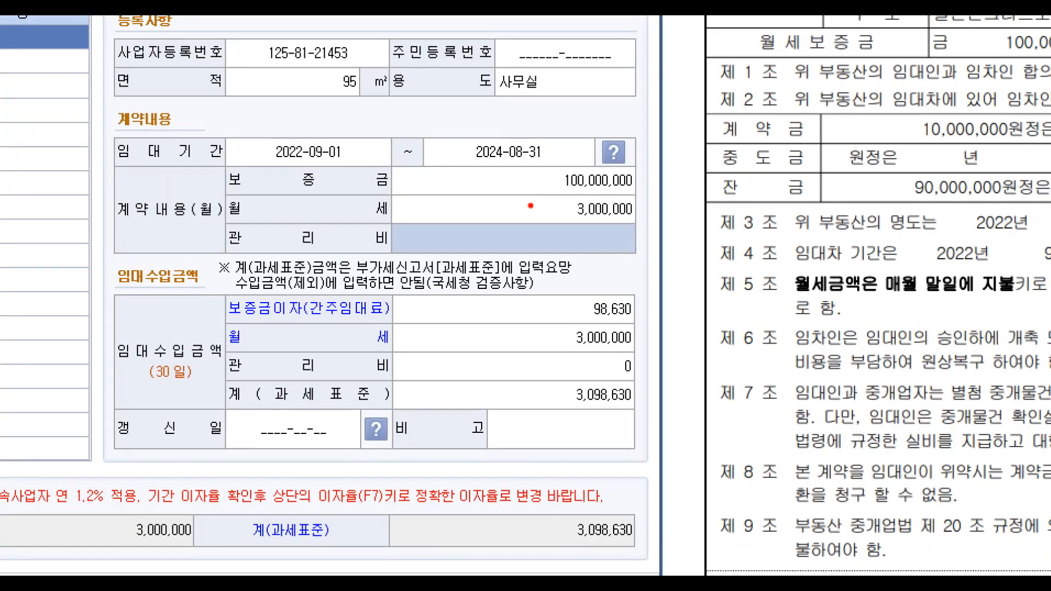
Step: Note the 98,630 deemed rent in Notepad and scroll the PDF to the page 20 tax invoice
left_click_drag(534, 161, 655, 197)
mouse_move(515, 178)
left_mouse_down()
mouse_move(490, 209)
mouse_move(502, 188)
left_mouse_up()
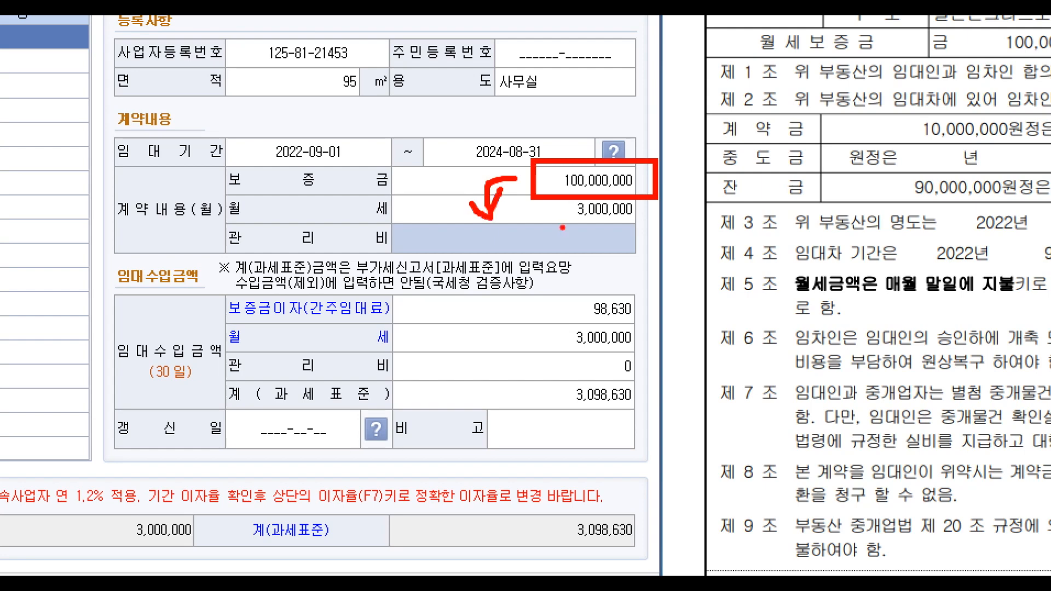
key("Escape")
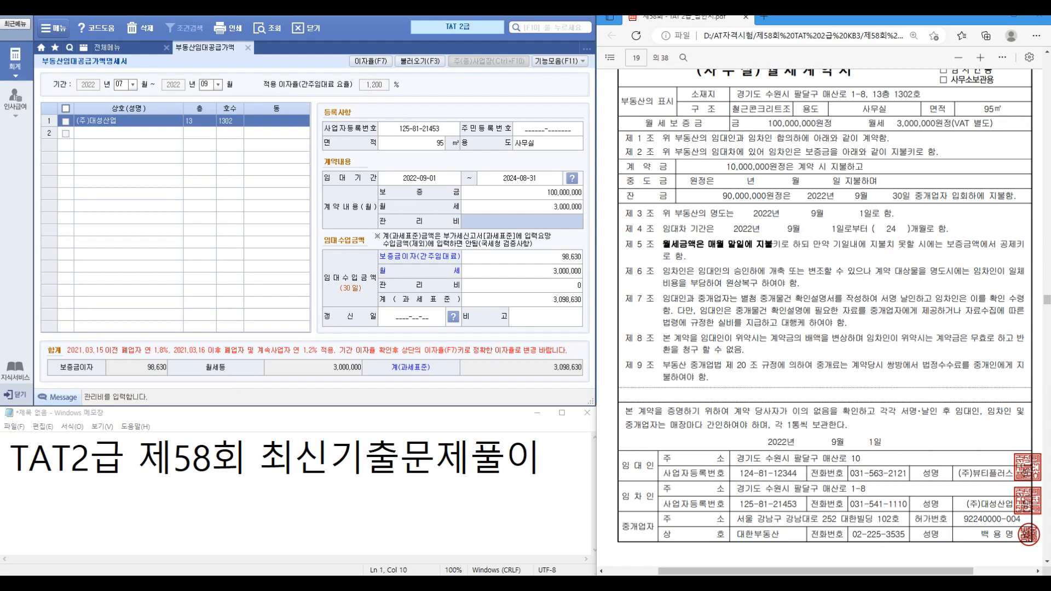
key("alt+Tab")
key("Return")
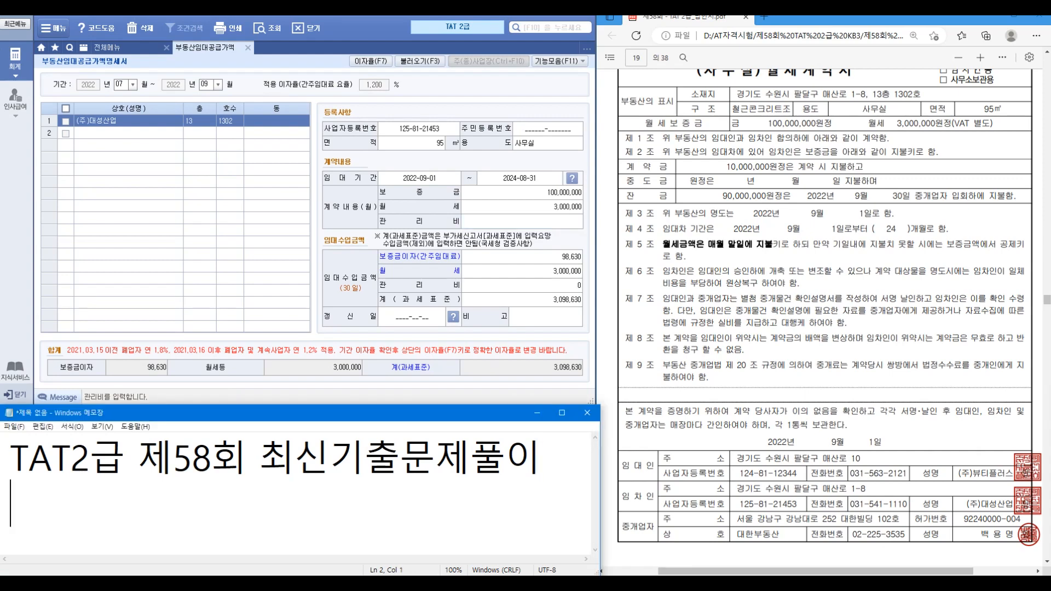
type("98,630")
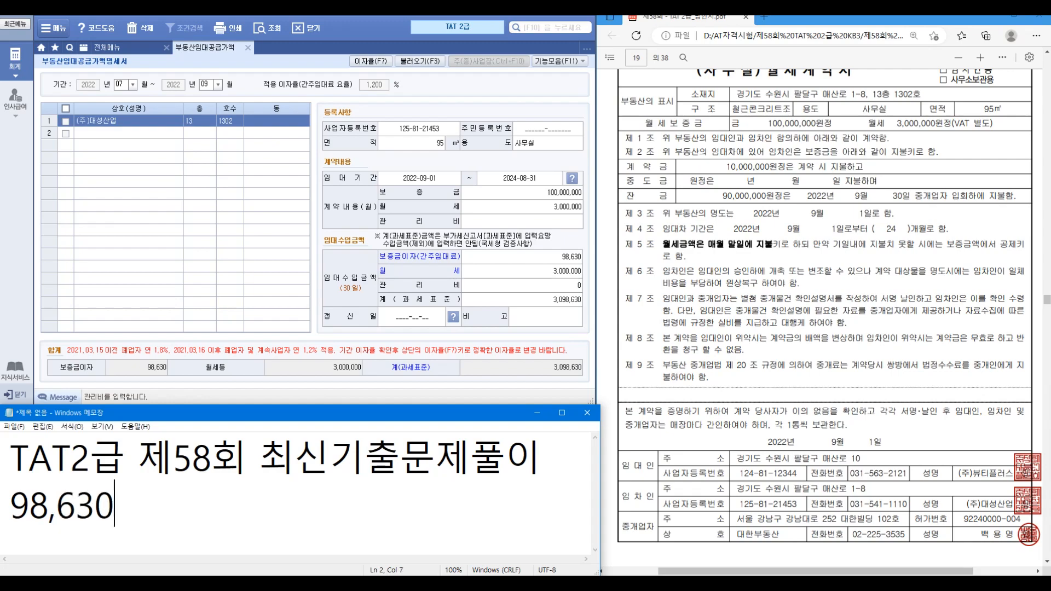
scroll(821, 306, "down", 5)
scroll(821, 307, "down", 8)
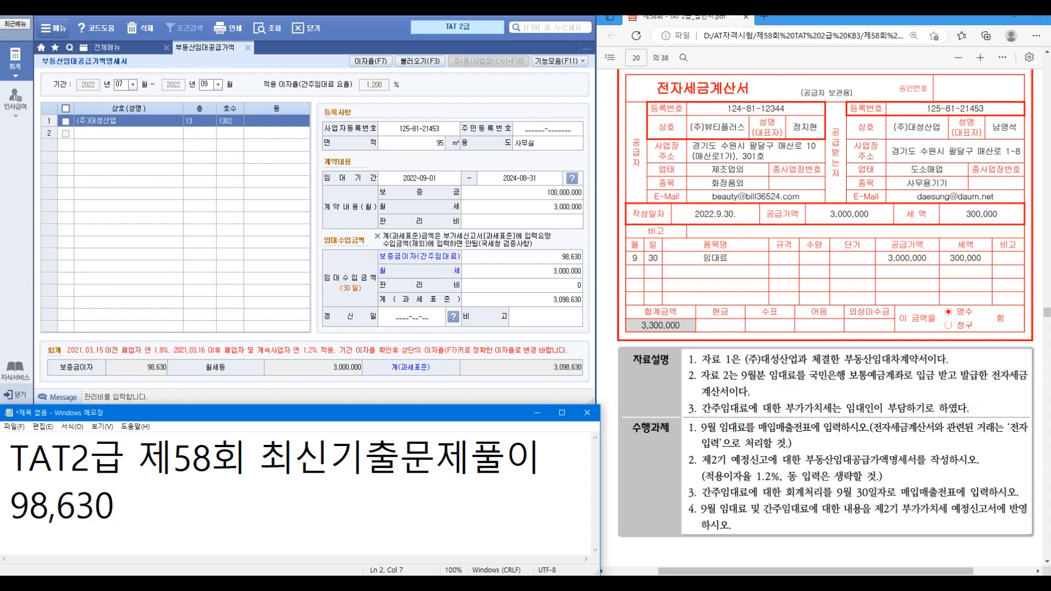
key("ctrl")
Step: Close the rental schedule and start a 09/30 type 14 건별 voucher for 간주임대료
left_click(248, 48)
left_click(219, 108)
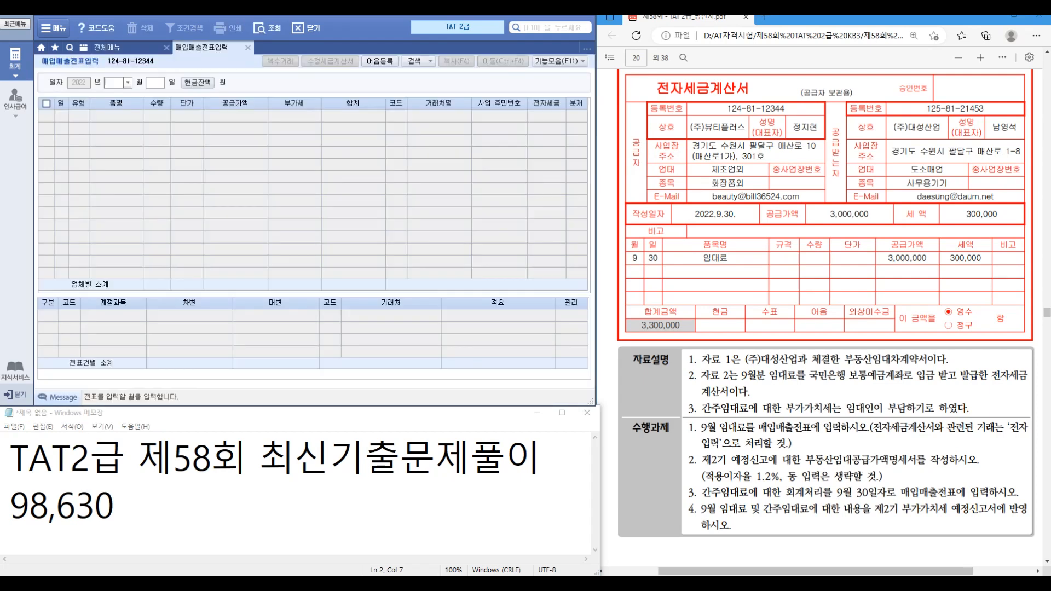
type("0930")
key("Return")
key("Return")
type("14")
key("Return")
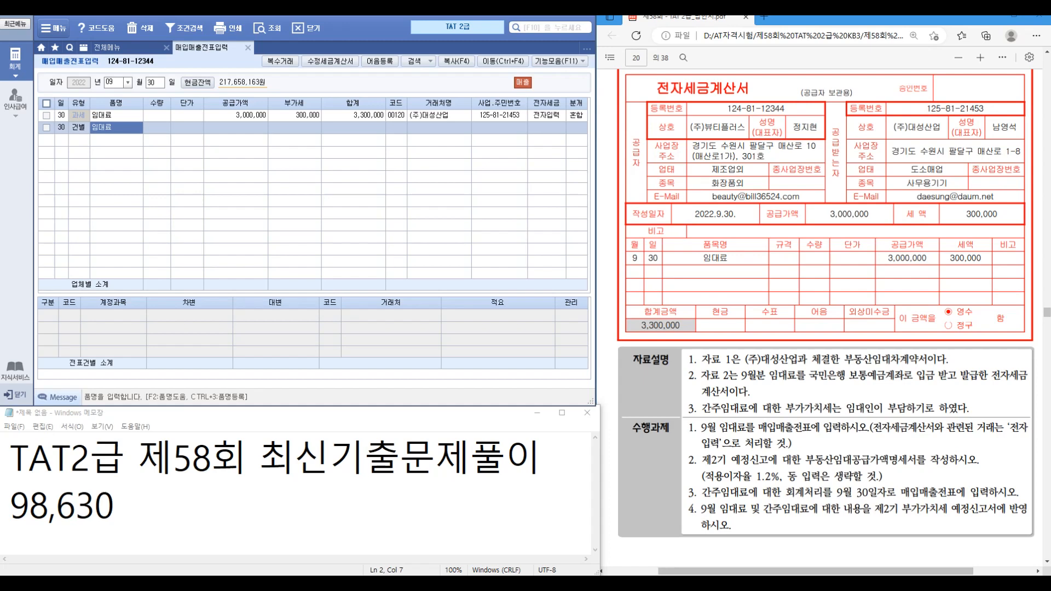
type("간주임대료")
key("Return")
key("Return")
key("Return")
Step: Enter the 98,630 supply amount and 9,863 VAT
type("10")
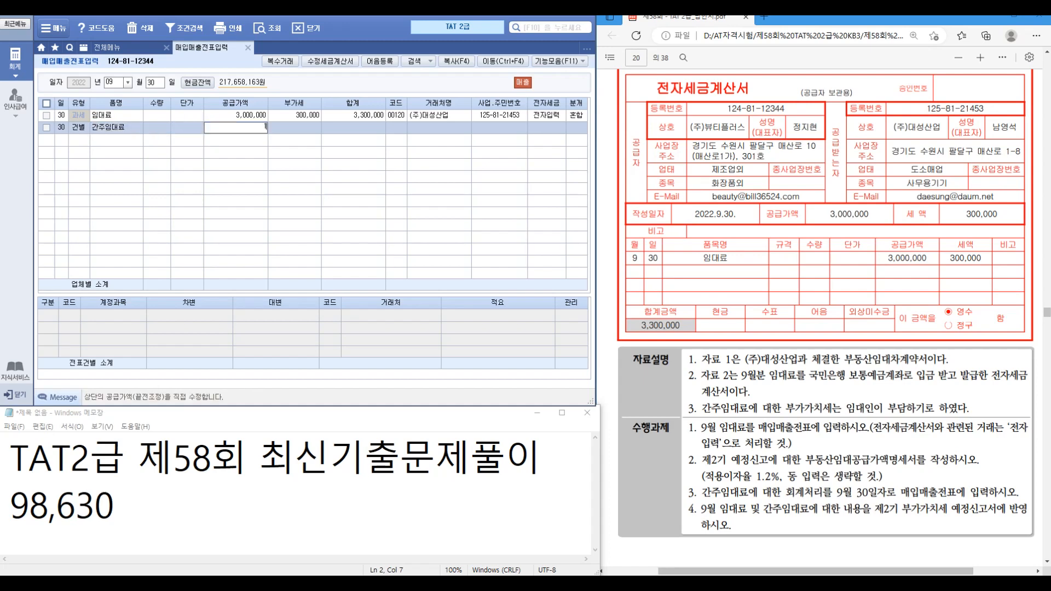
key("Return")
key("Up")
key("Left")
key("Down")
type("98630")
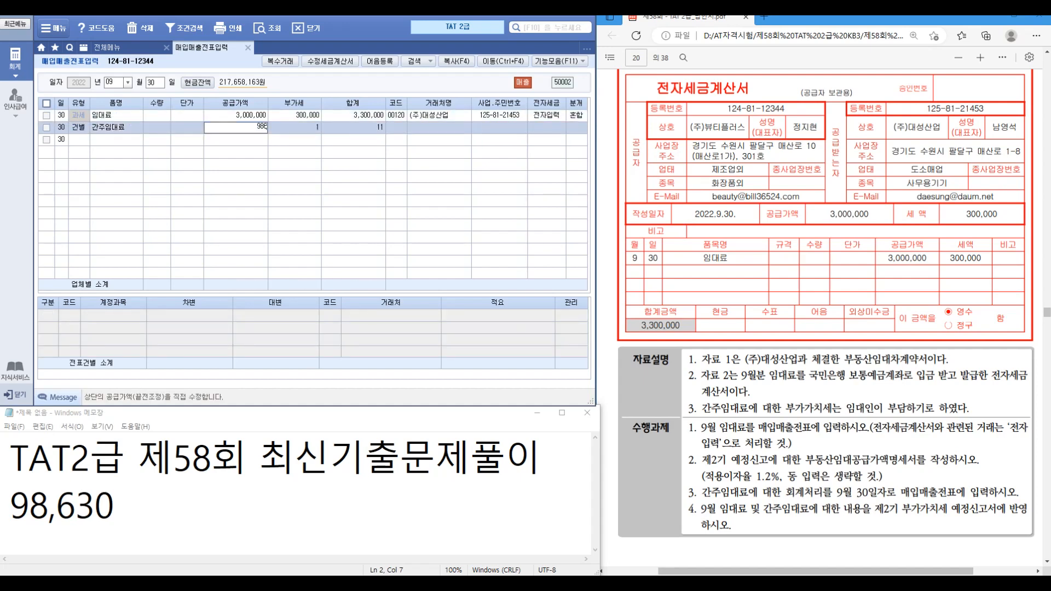
key("Return")
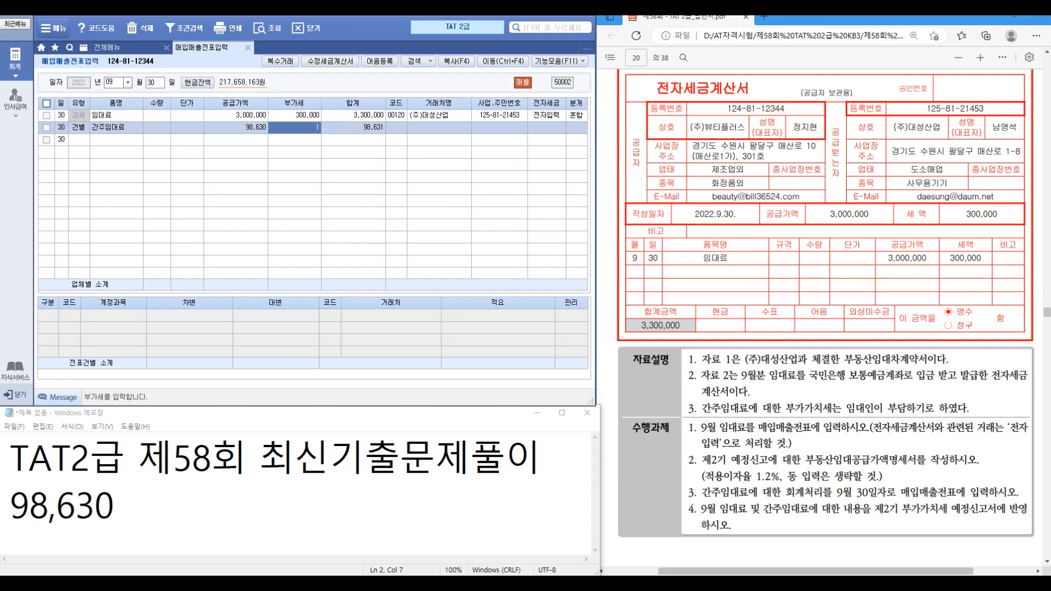
type("9,863")
key("Return")
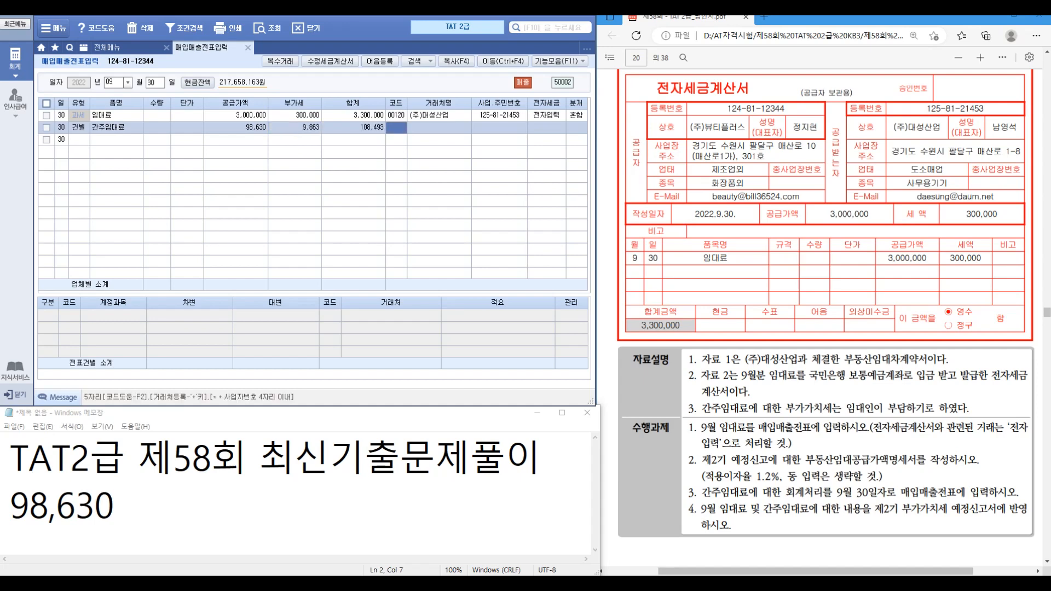
key("ctrl+1")
left_click(300, 134)
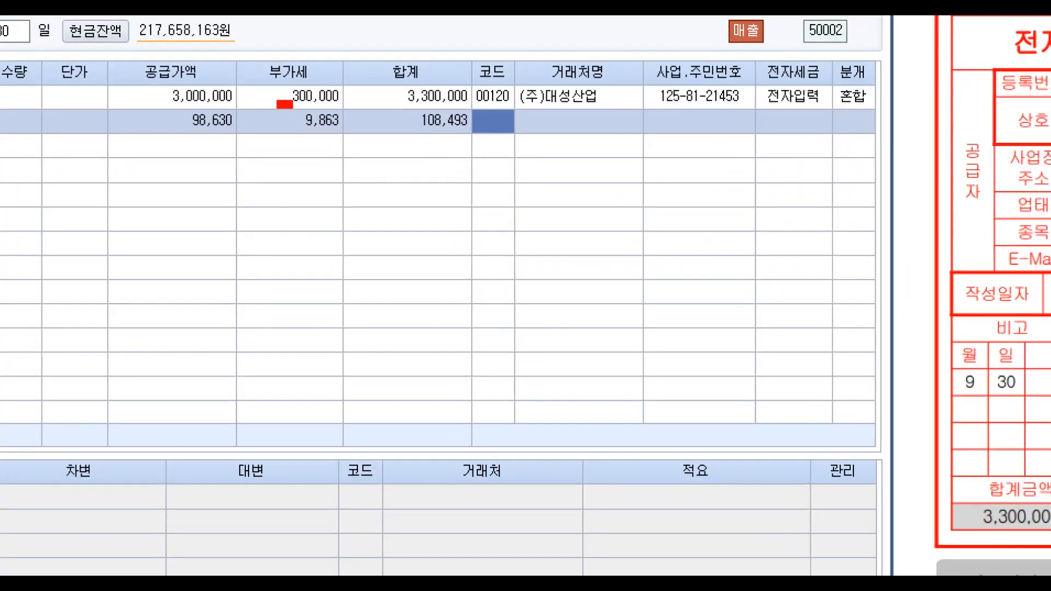
left_click_drag(278, 102, 351, 138)
left_click_drag(359, 89, 381, 57)
key("Escape")
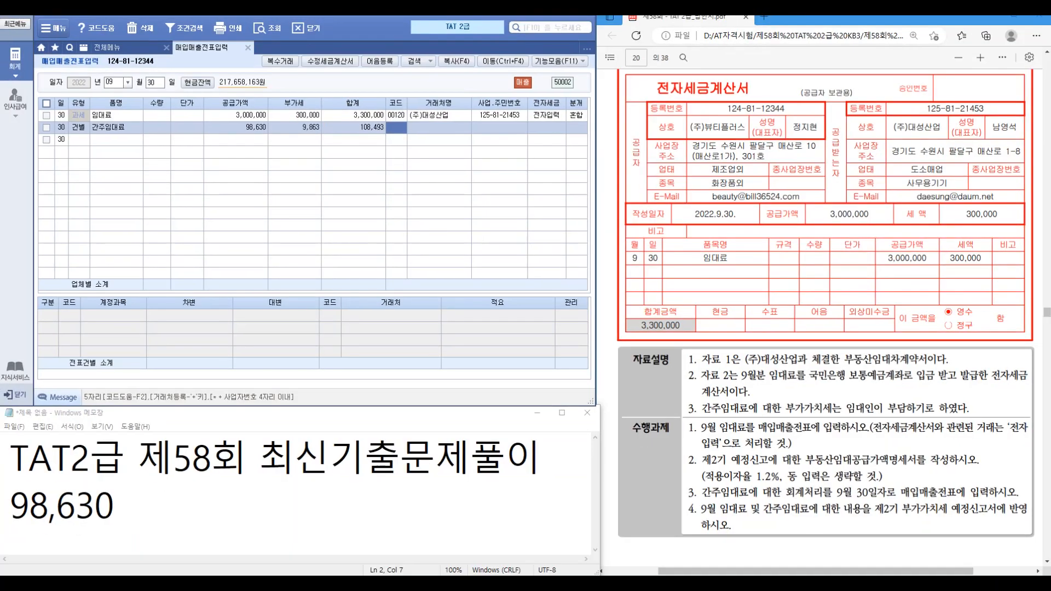
Step: Set customer code 00120 (주)대성산업 and choose the mixed journal type 3
key("Return")
key("Return")
key("Left")
key("Left")
type("1220")
key("BackSpace")
key("BackSpace")
type("0")
key("Return")
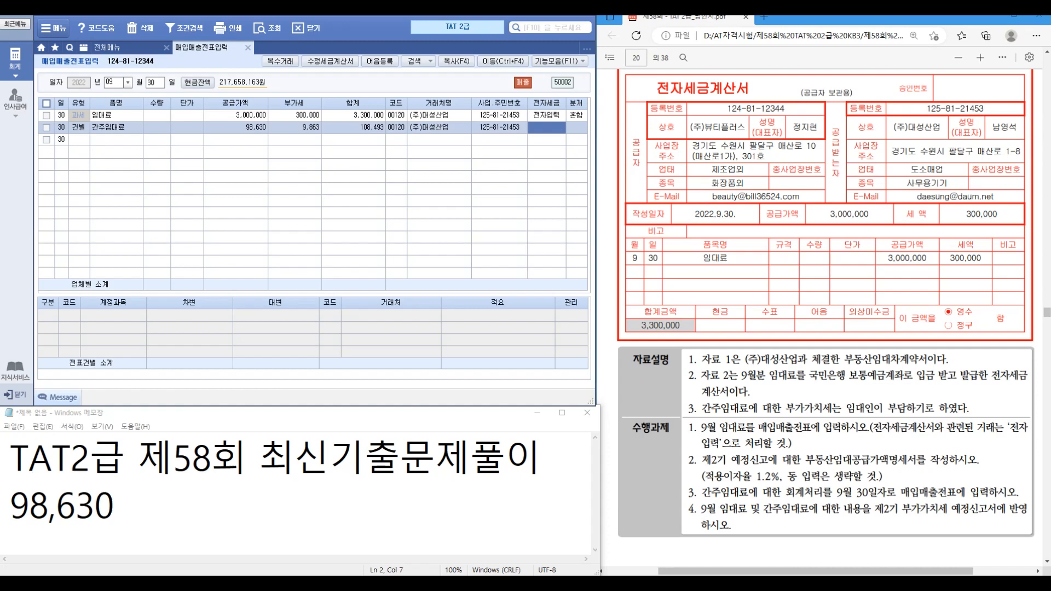
key("Return")
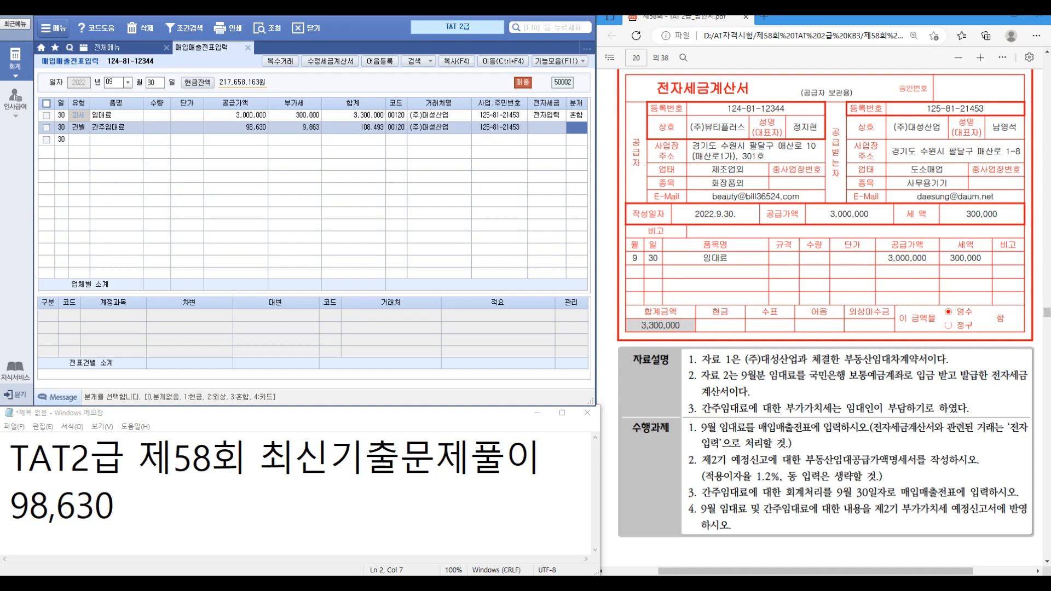
type("3")
key("Return")
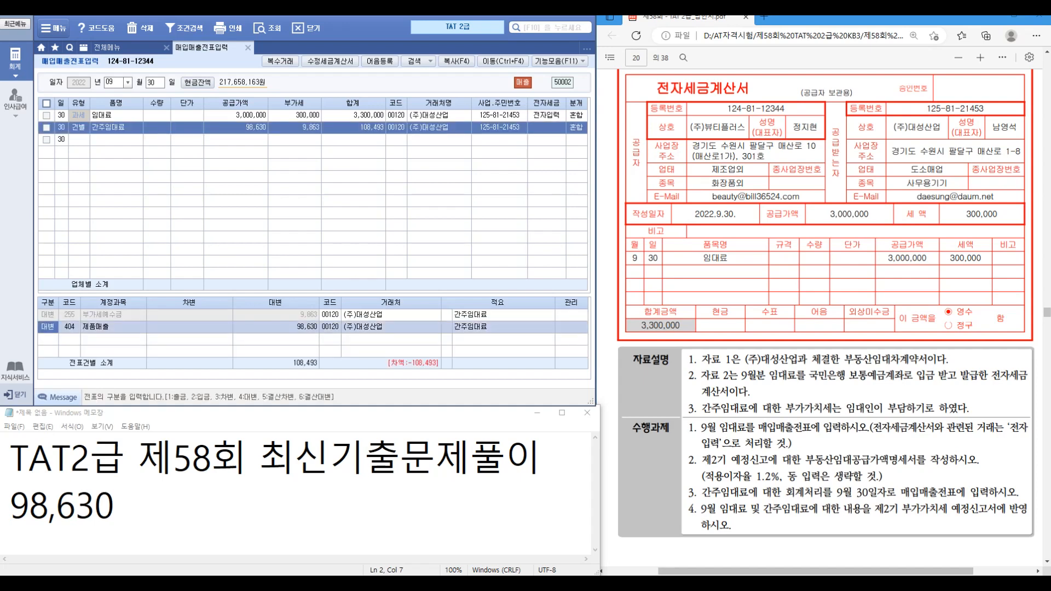
Step: Change the 404 line to a debit of 817 세금과공과금 for 9,863
key("Up")
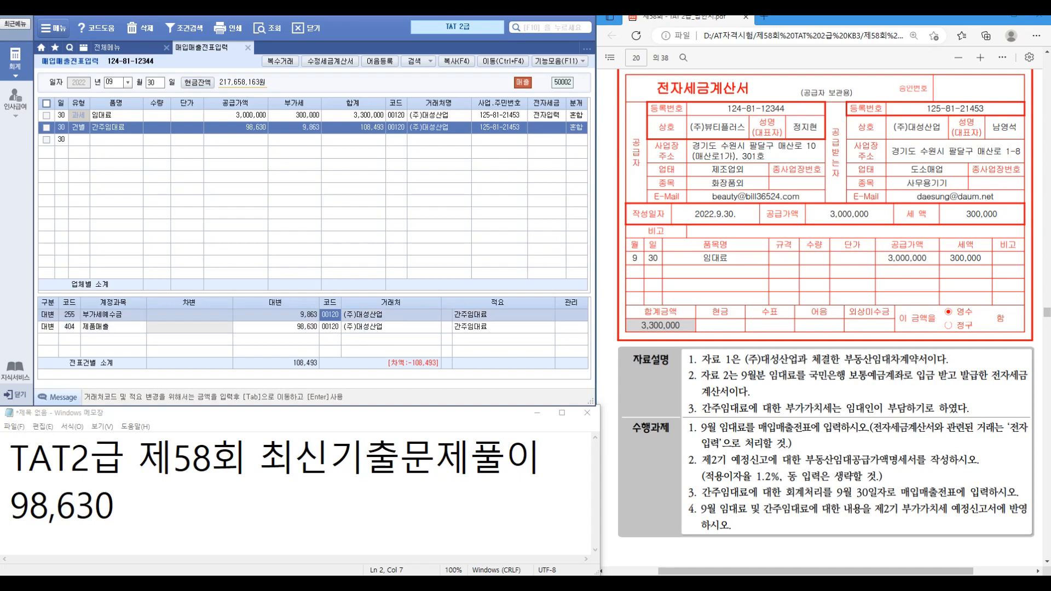
key("Down")
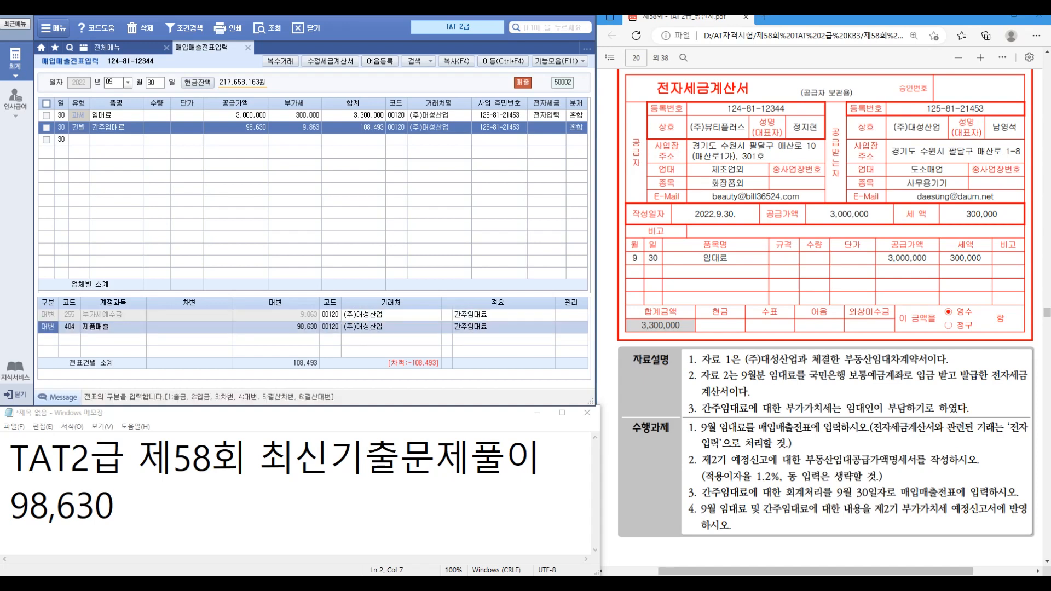
type("3")
key("Return")
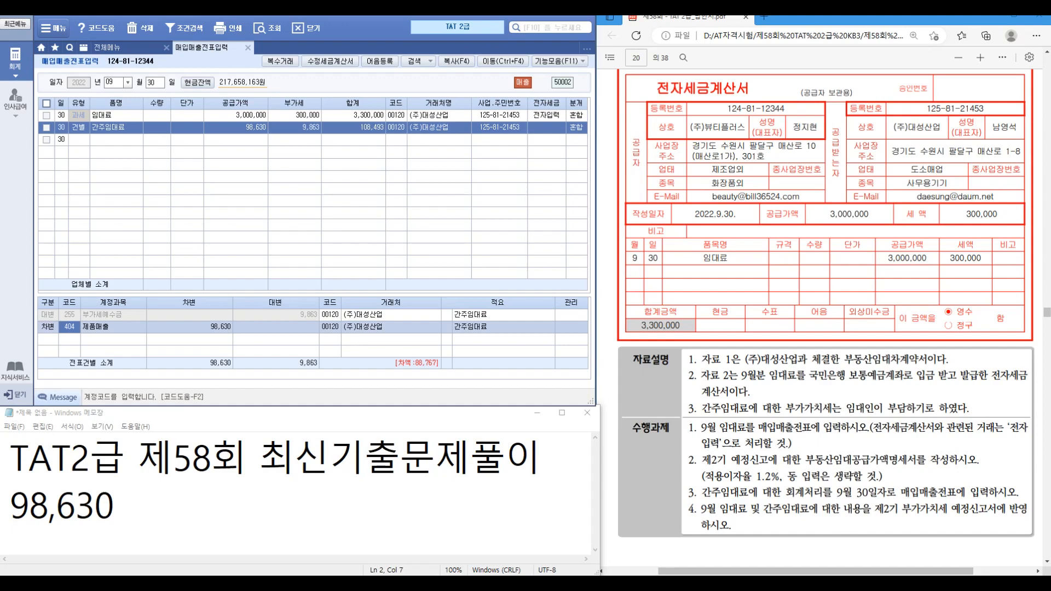
key("ctrl+1")
left_click(764, 416)
left_click_drag(882, 378, 1048, 416)
key("Escape")
type("817")
key("Return")
type("9863")
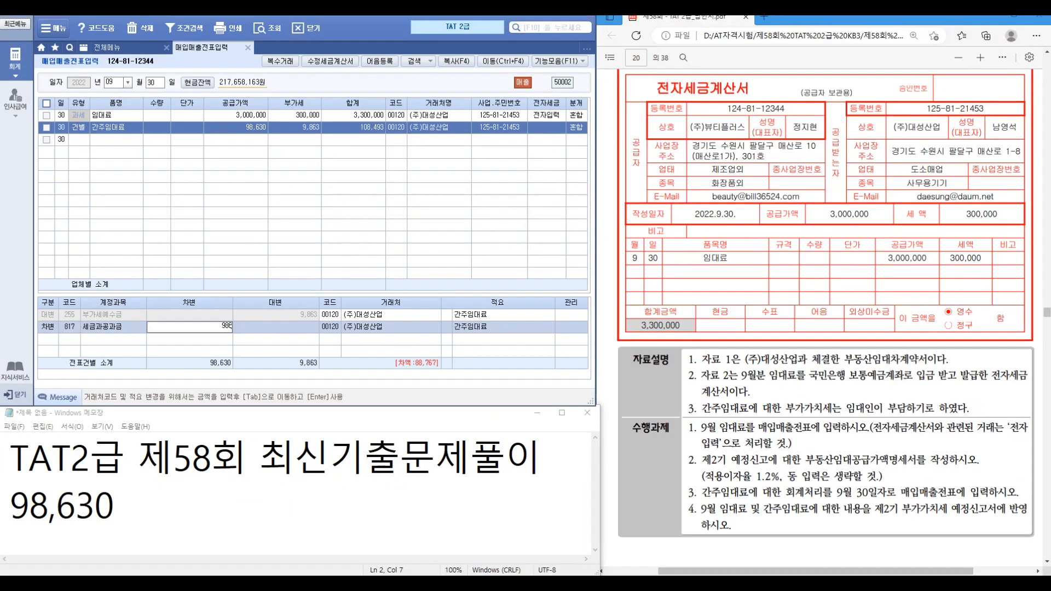
key("Return")
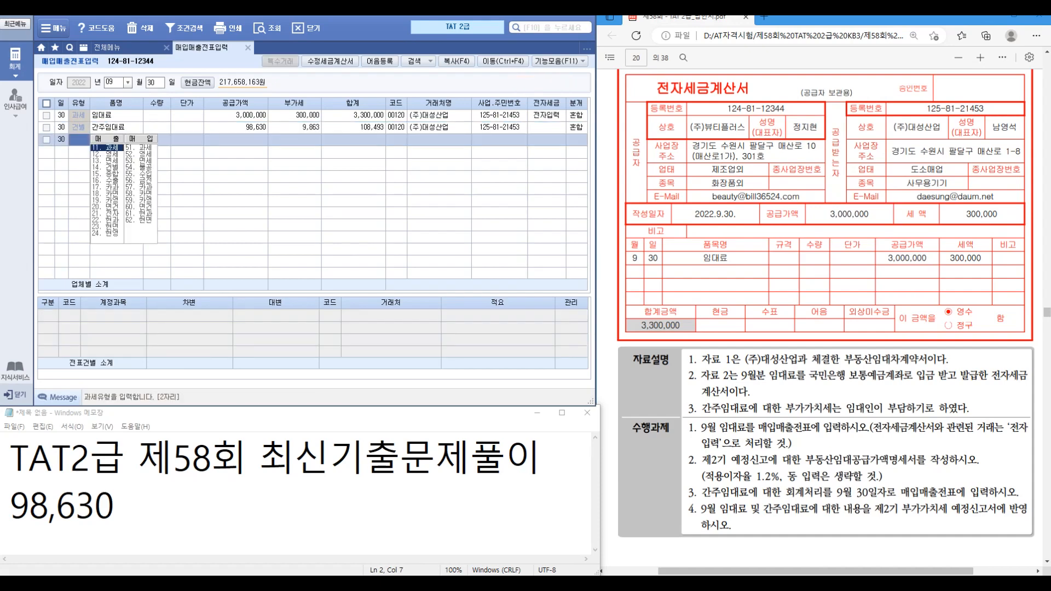
key("Up")
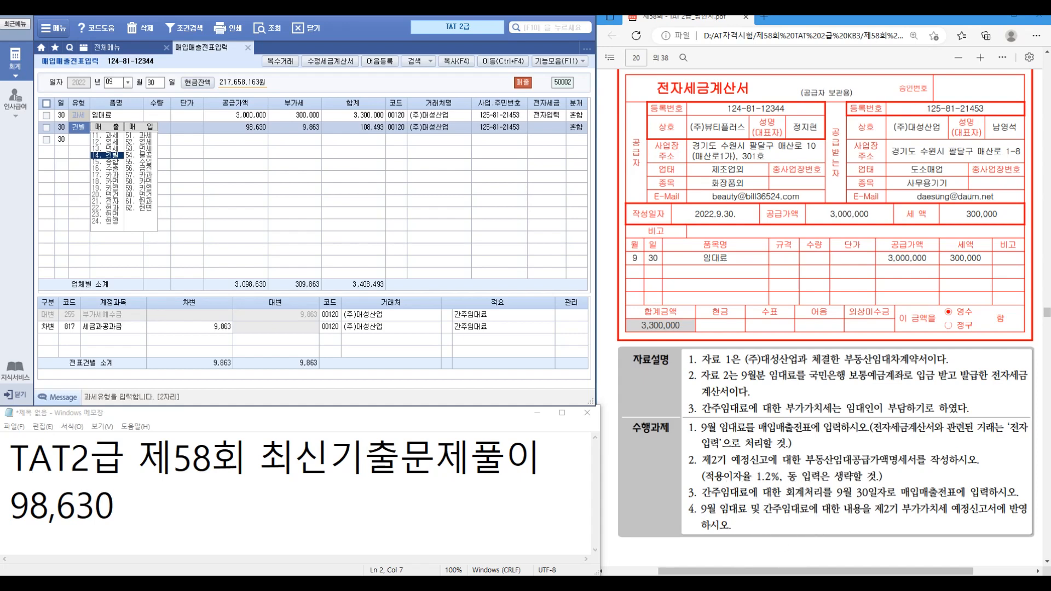
Step: Close the 유형 list and switch to the 전체메뉴 page of accounting screens
left_click(115, 506)
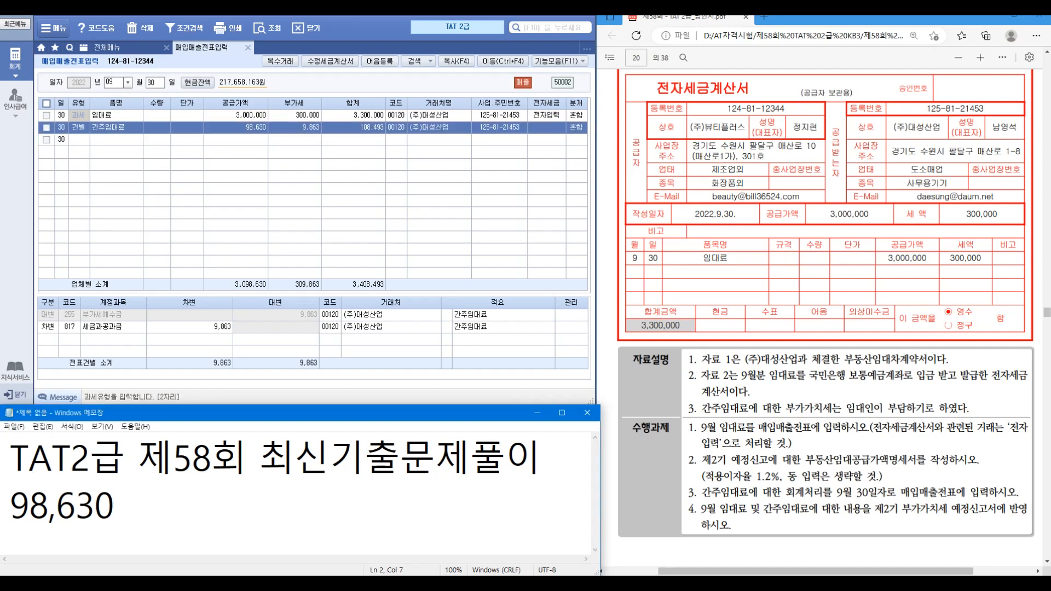
left_click(130, 47)
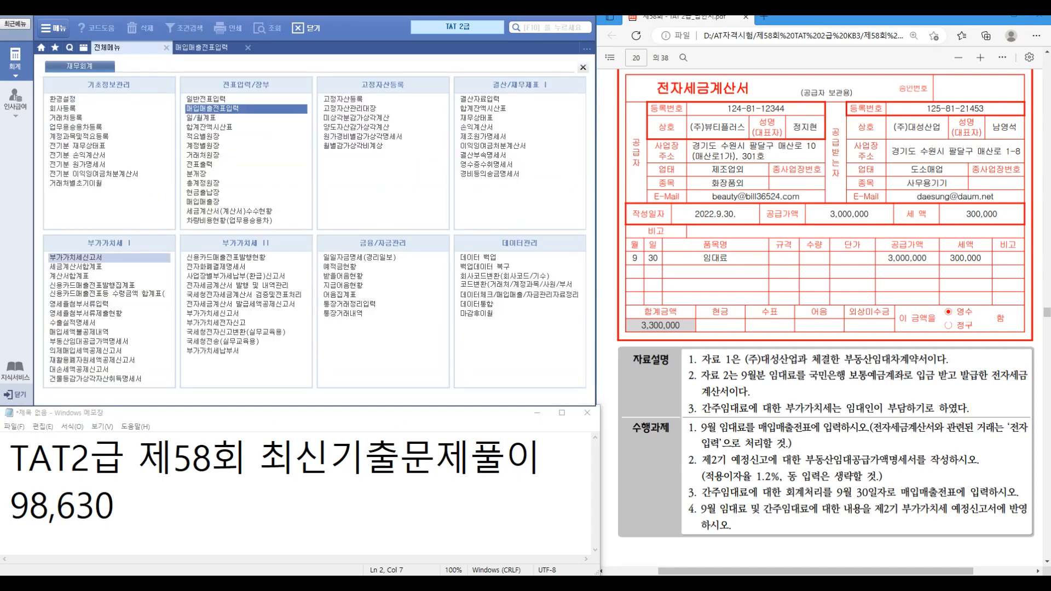
Step: Load the 7월–9월 VAT return and check the 98,630 deemed rent on line 4 기타
left_click(76, 257)
left_click(286, 89)
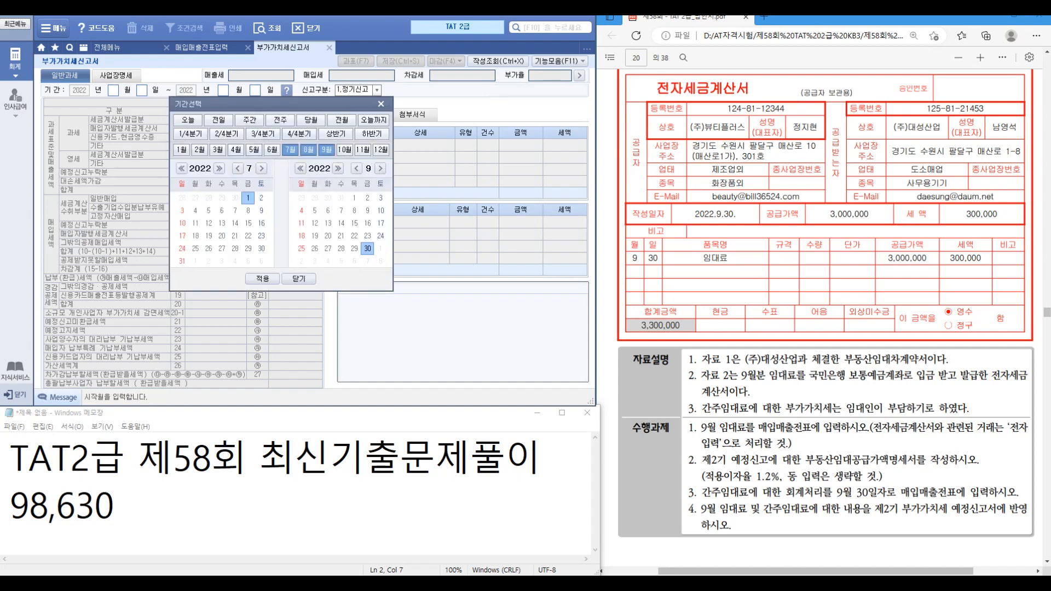
left_click(263, 279)
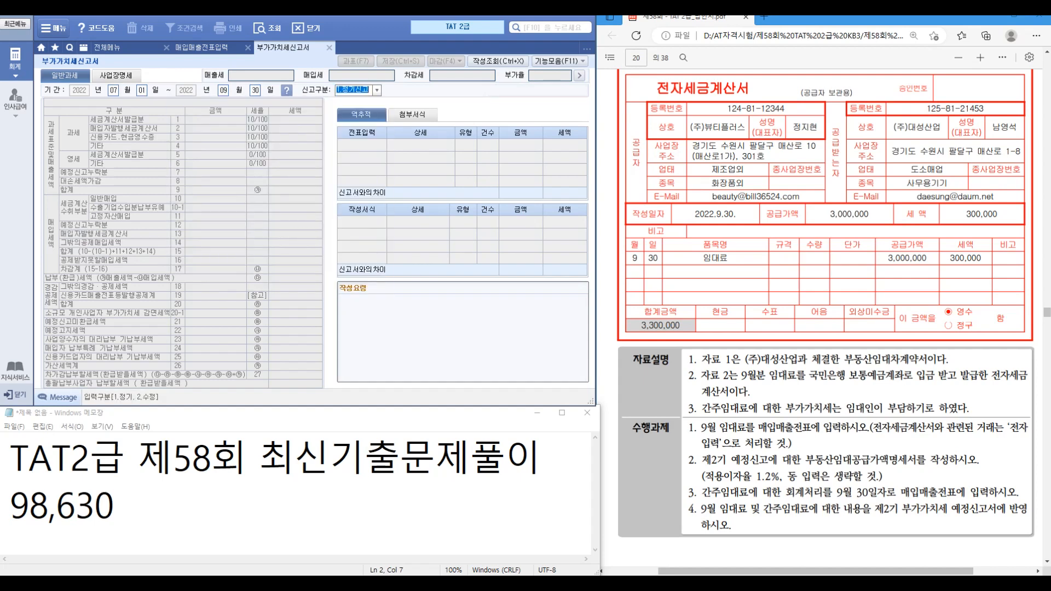
key("Return")
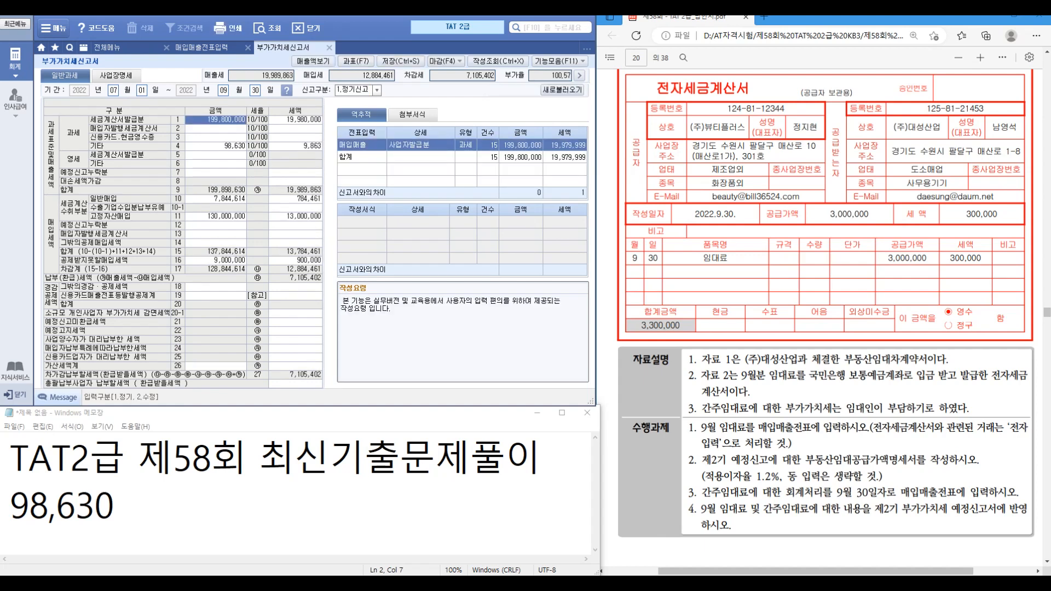
left_click(216, 146)
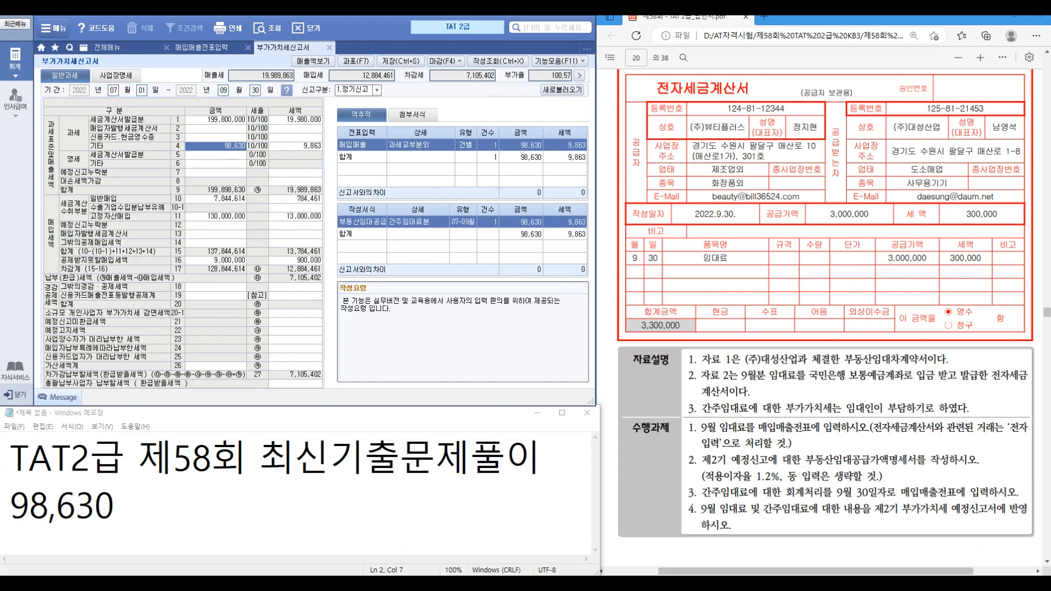
scroll(821, 318, "down", 10)
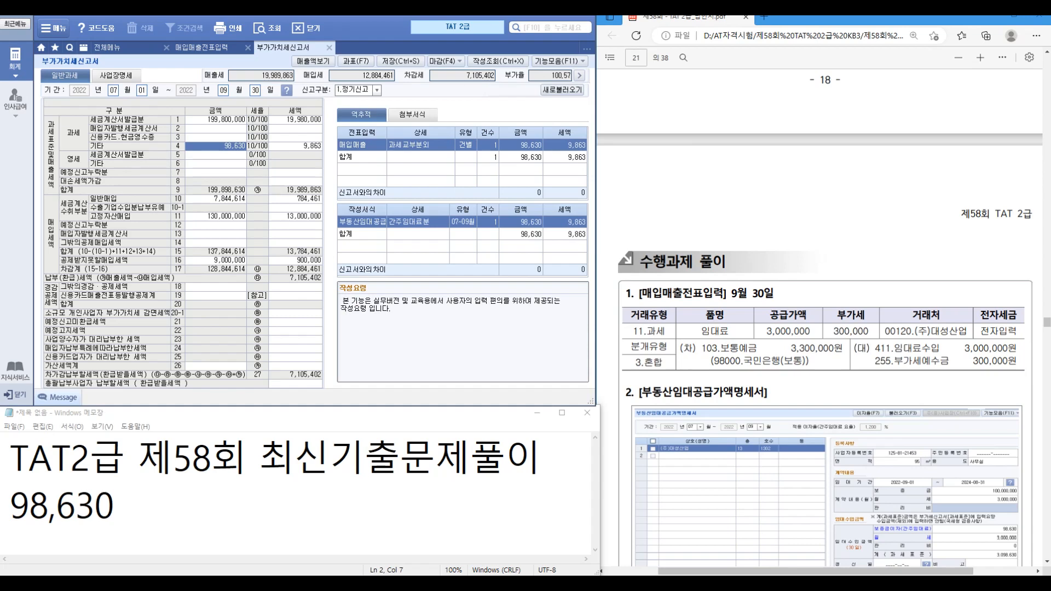
Step: Scroll the exam PDF to problem ④'s 2,000,000 electronic tax invoice on page 22
scroll(821, 318, "down", 3)
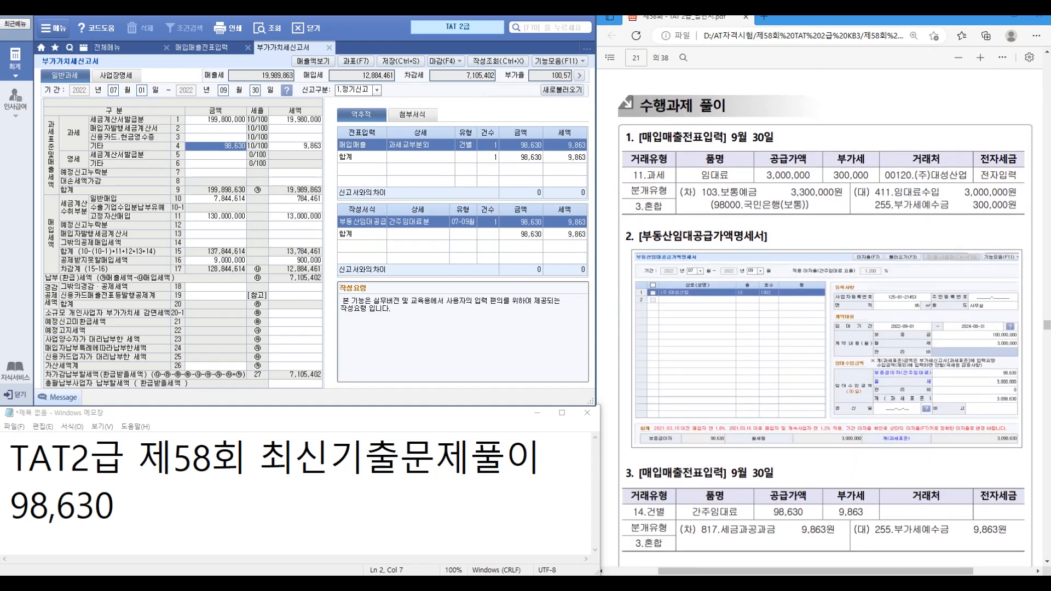
scroll(821, 318, "down", 3)
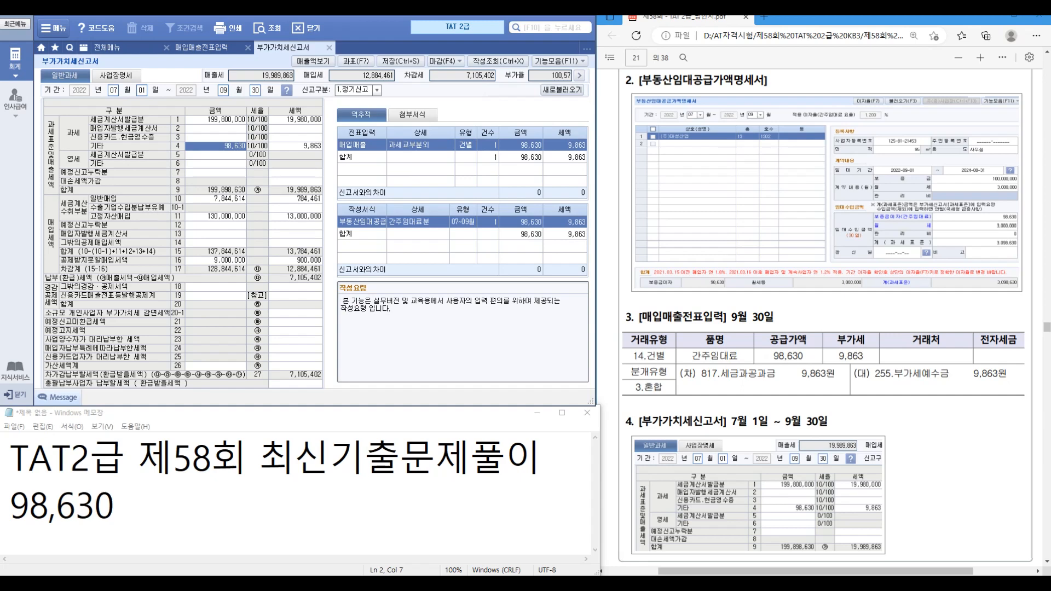
scroll(821, 318, "down", 3)
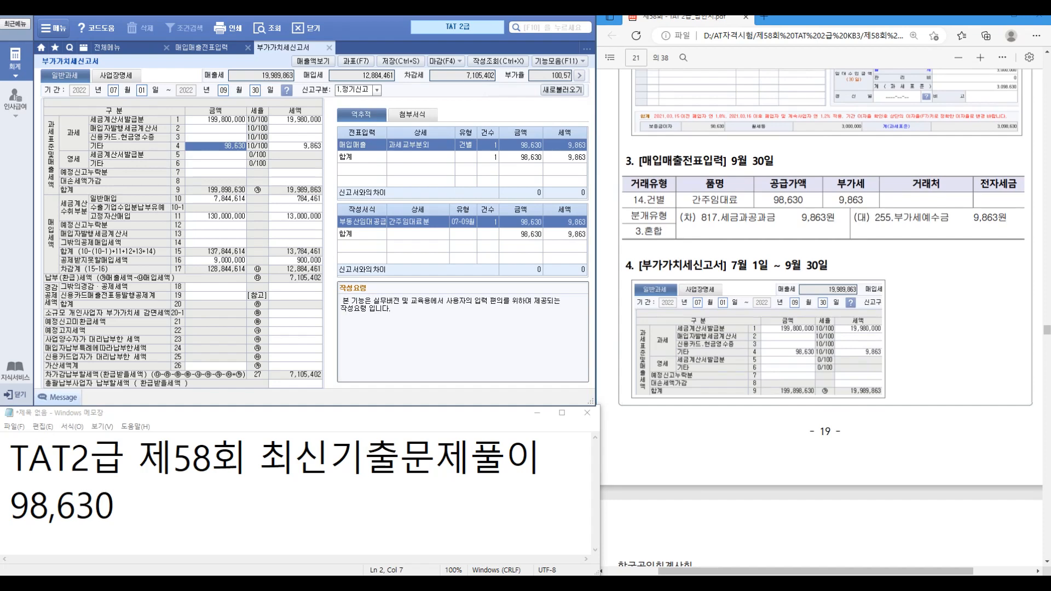
scroll(820, 317, "down", 6)
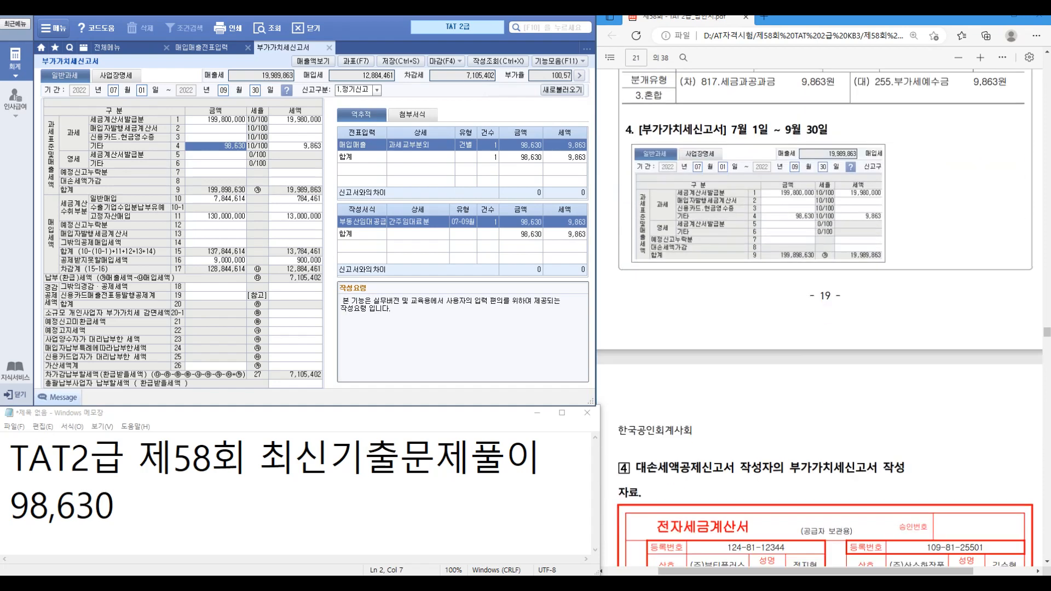
scroll(825, 370, "down", 2)
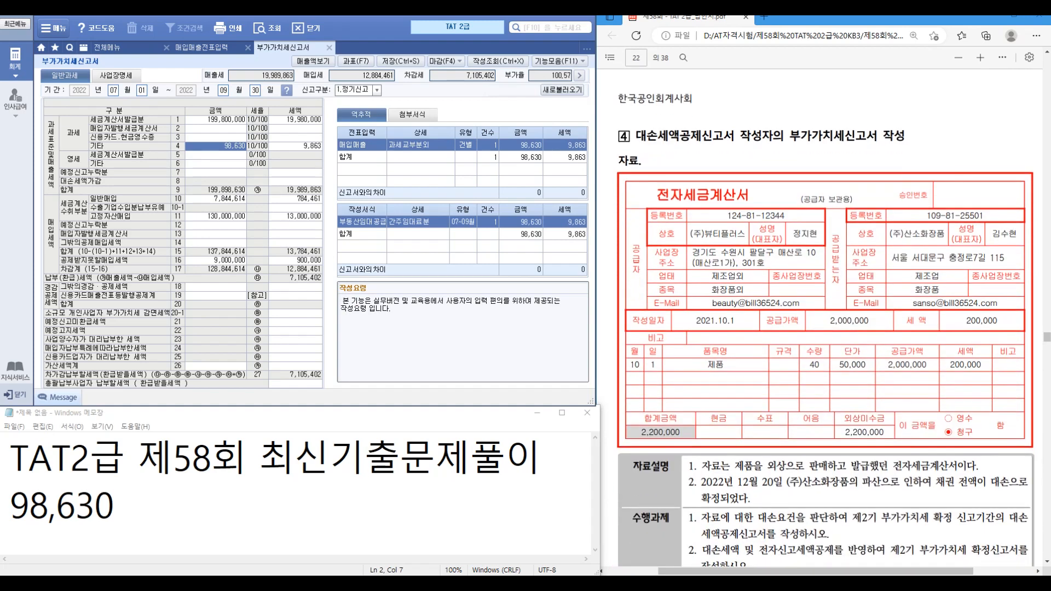
Step: Scroll and select passages of problem ④ in the exam PDF
scroll(826, 321, "down", 2)
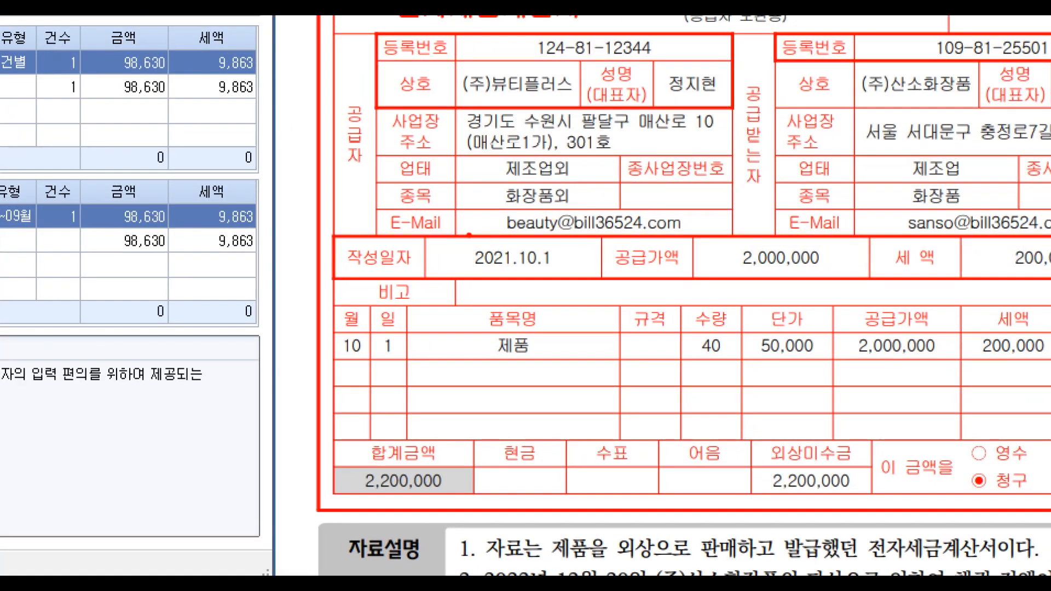
left_click_drag(456, 230, 585, 268)
left_click_drag(816, 305, 975, 361)
left_click_drag(917, 269, 946, 244)
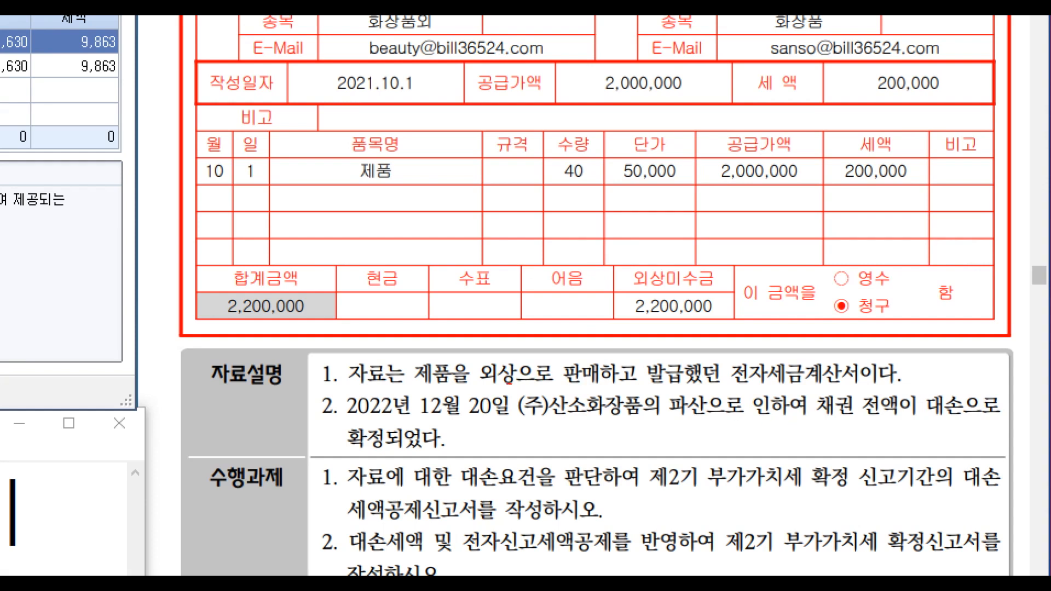
left_click_drag(509, 383, 728, 435)
left_click_drag(405, 420, 476, 424)
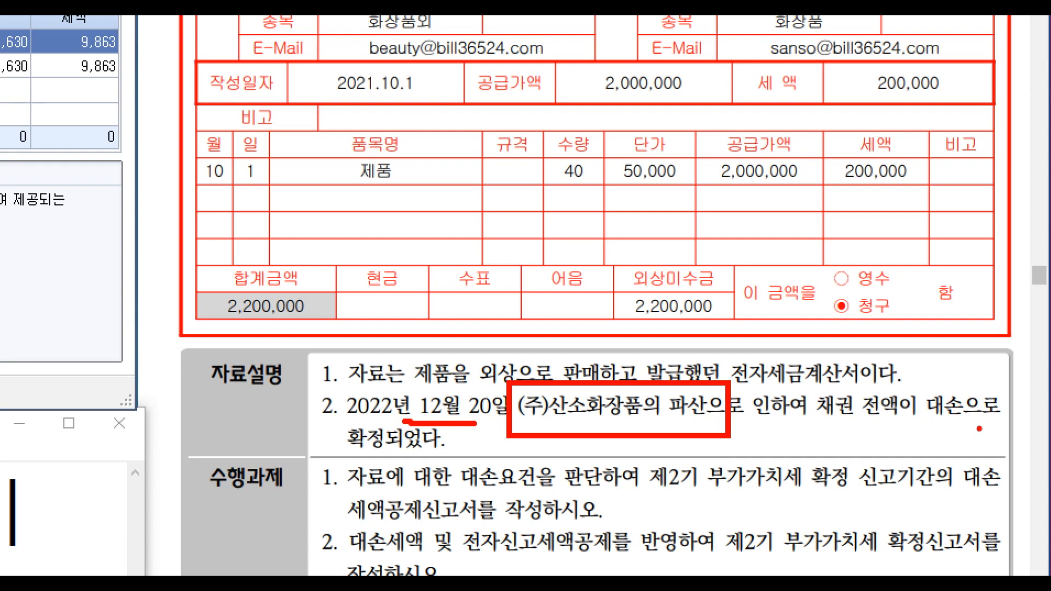
left_click_drag(922, 424, 959, 415)
key("Escape")
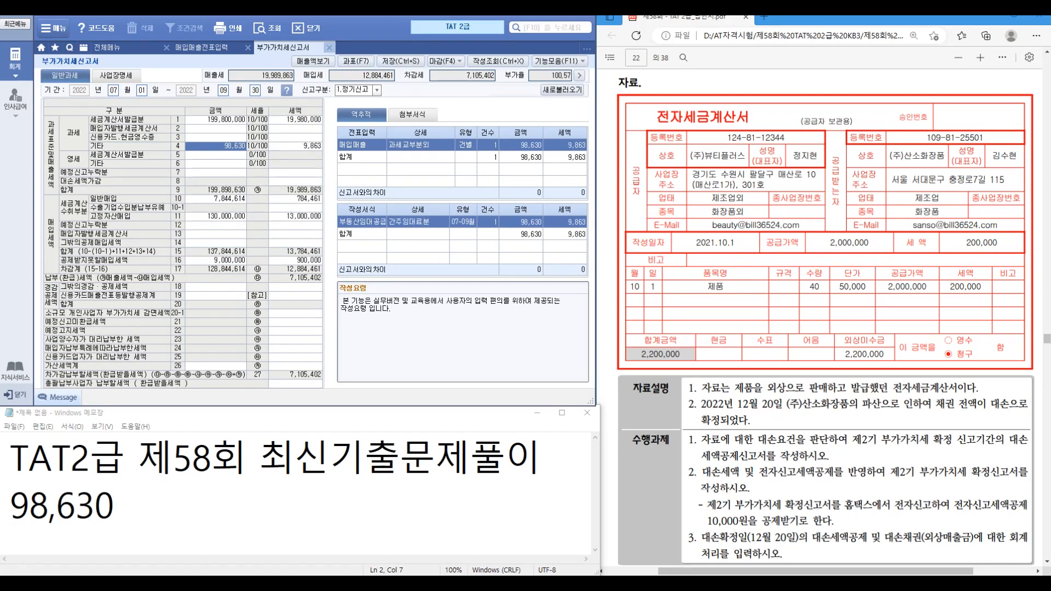
Step: Close the 부가가치세신고서, answering its save prompt, and the 매입매출전표입력 screen
left_click(329, 47)
key("Return")
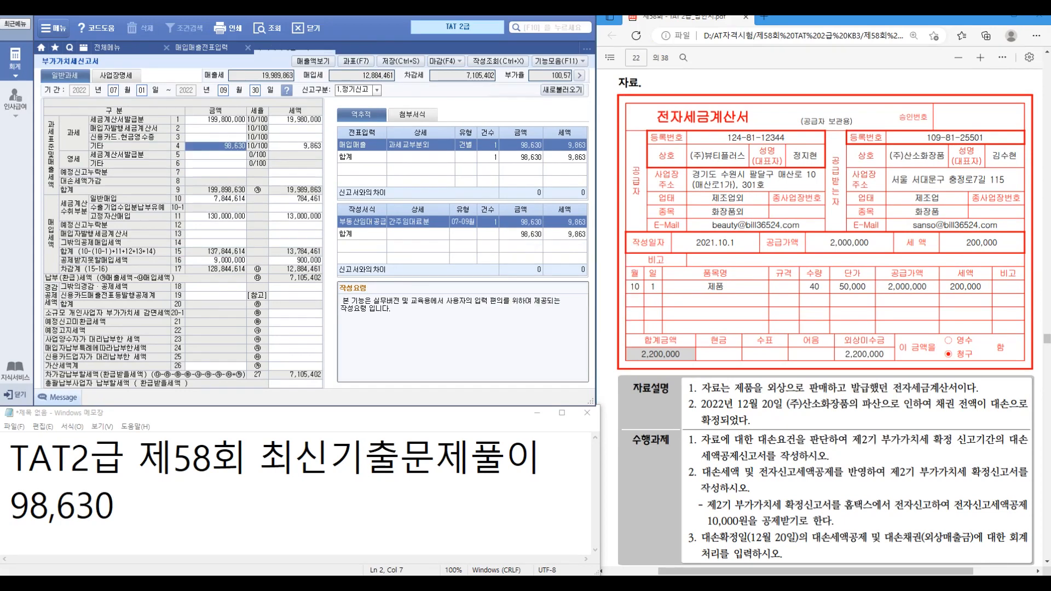
key("Escape")
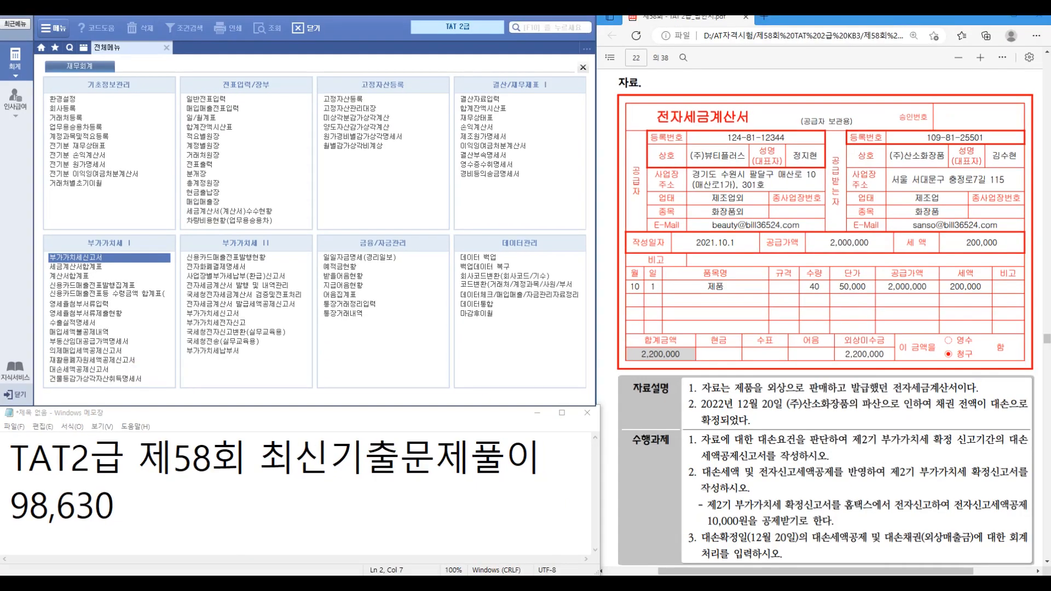
Step: In 대손세액공제신고서 through December, enter supply date 2021-10-01, reason 파산, and 2022-12-20 dates
left_click(116, 368)
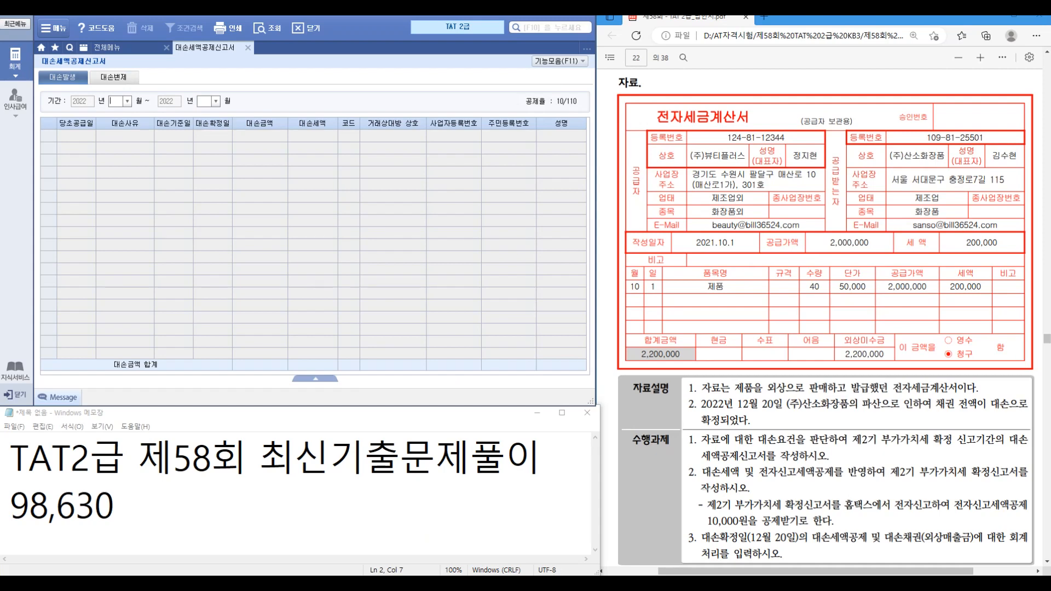
type("12")
key("Return")
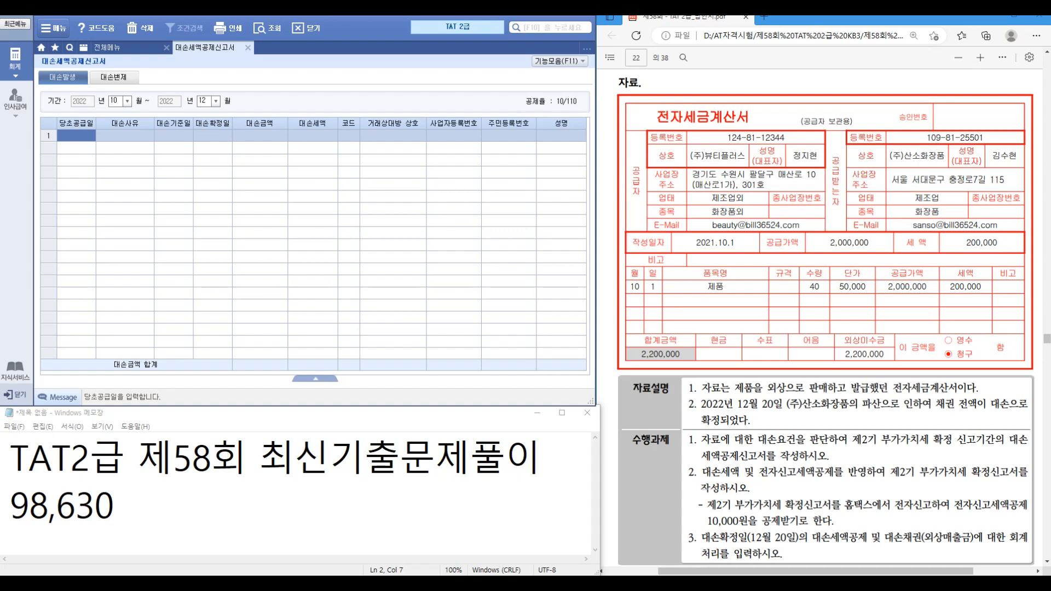
type("2021-10-01")
key("Return")
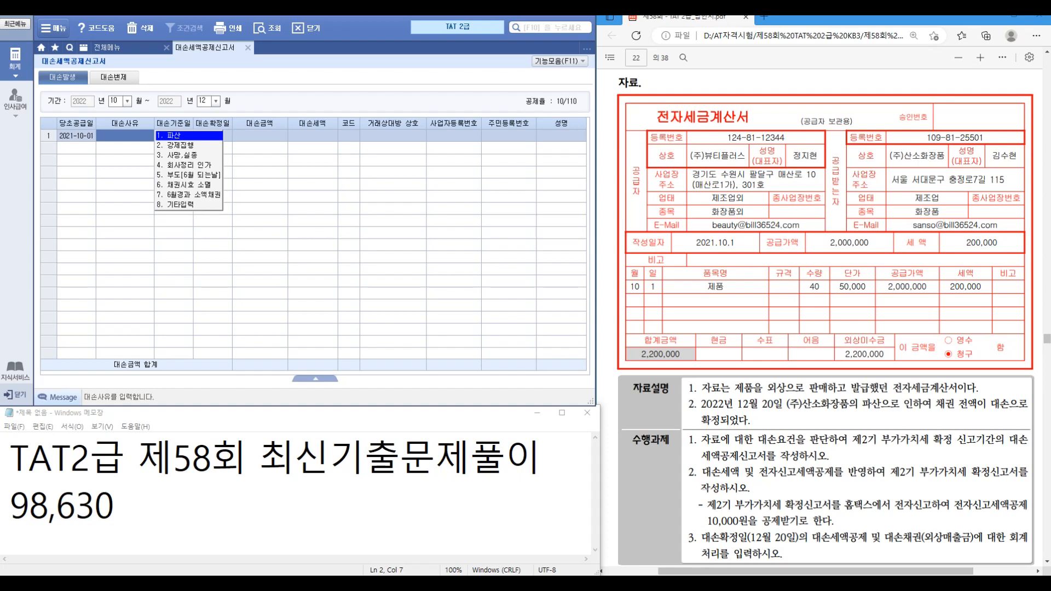
key("Return")
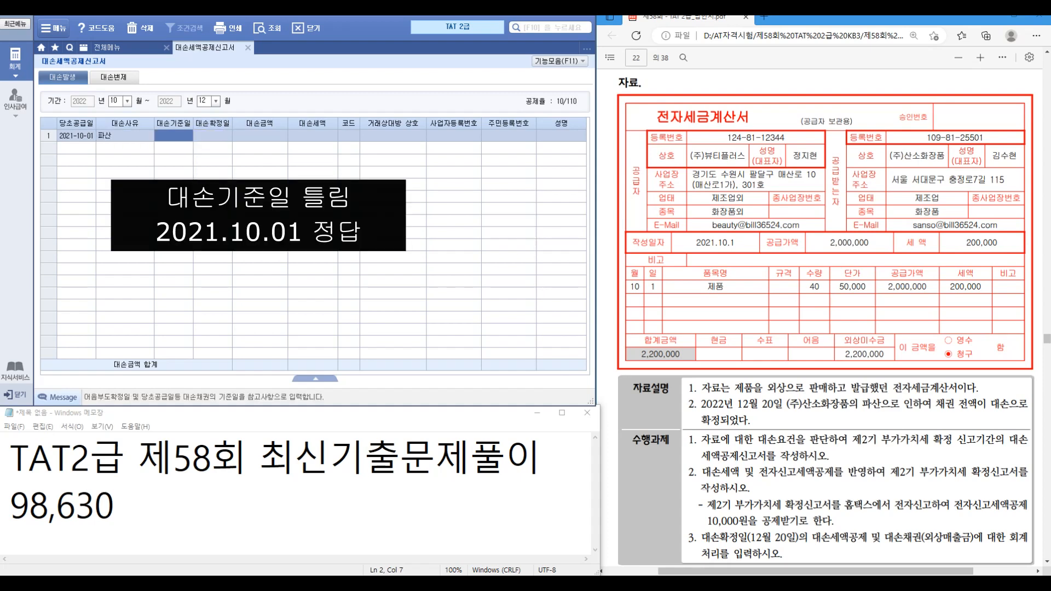
type("2022-12-20")
key("Return")
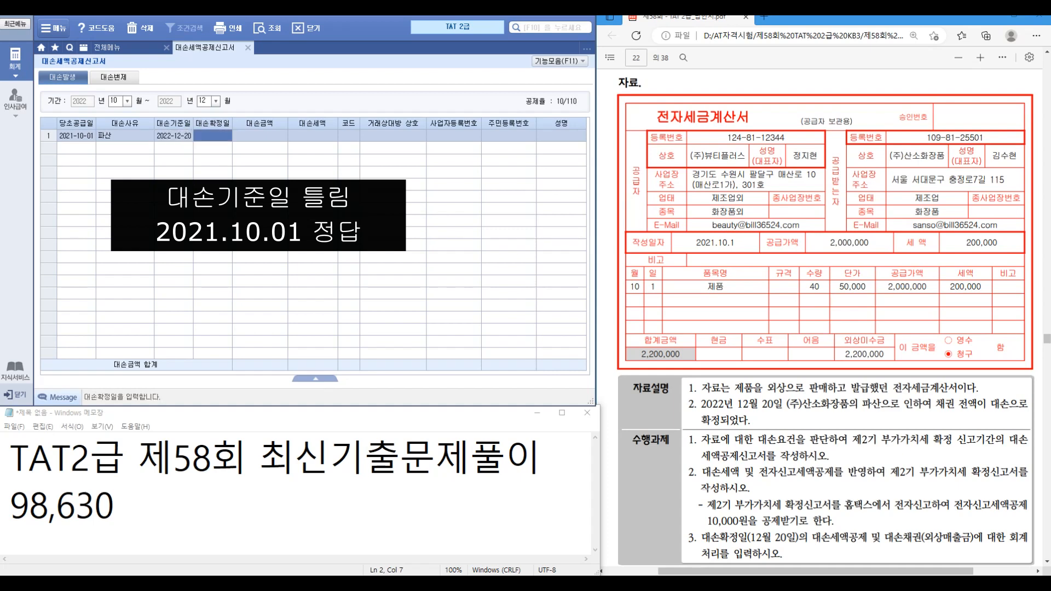
type("2022-12-20")
key("Return")
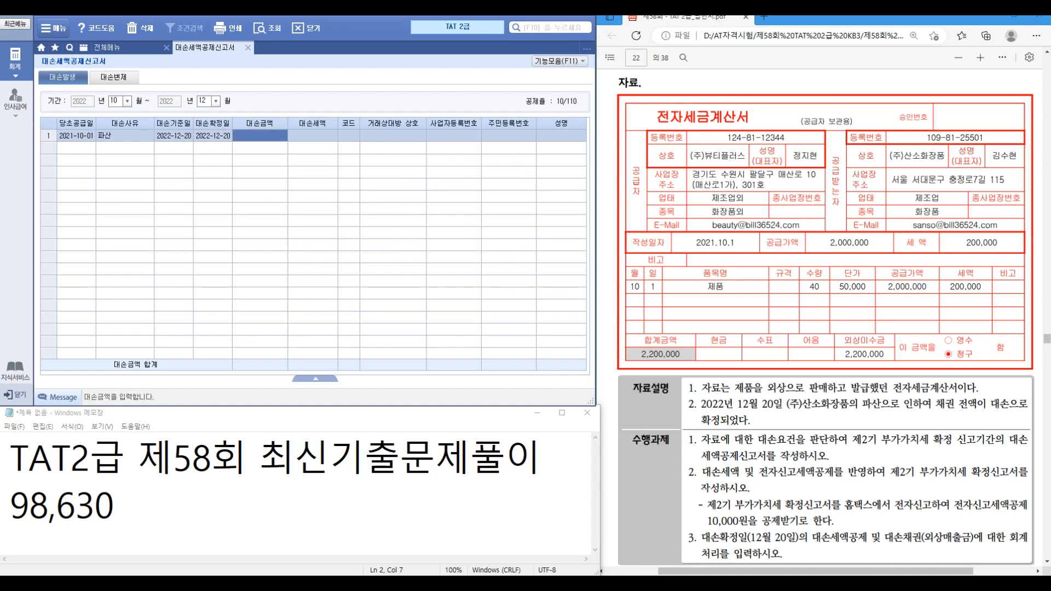
Step: Enter the 2,200,000 bad-debt amount with trading partner (주)산소화장품 (00114)
key("ctrl+1")
left_click(777, 534)
left_click_drag(701, 531, 818, 560)
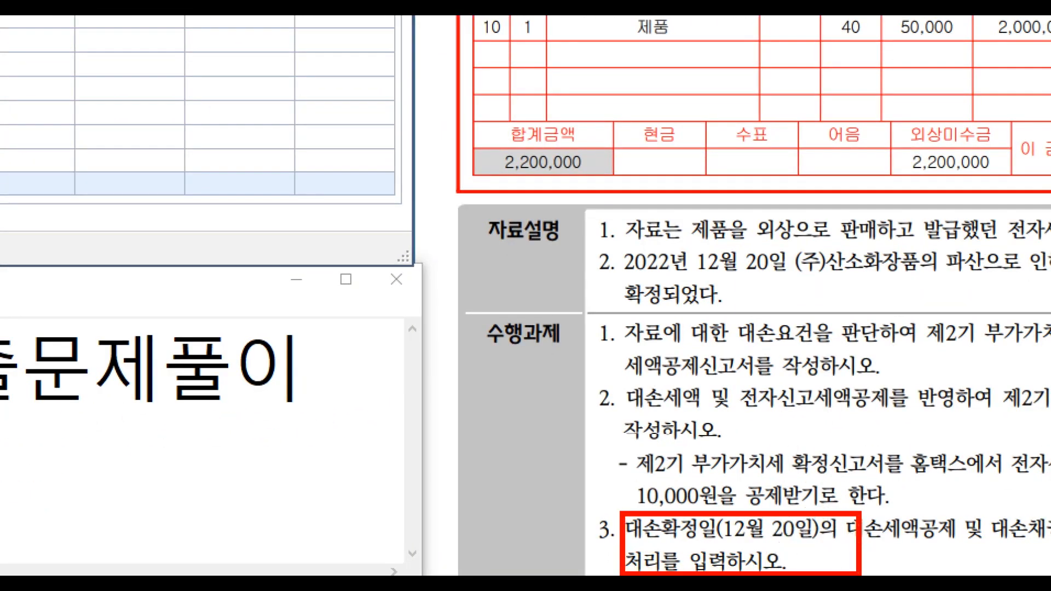
key("Escape")
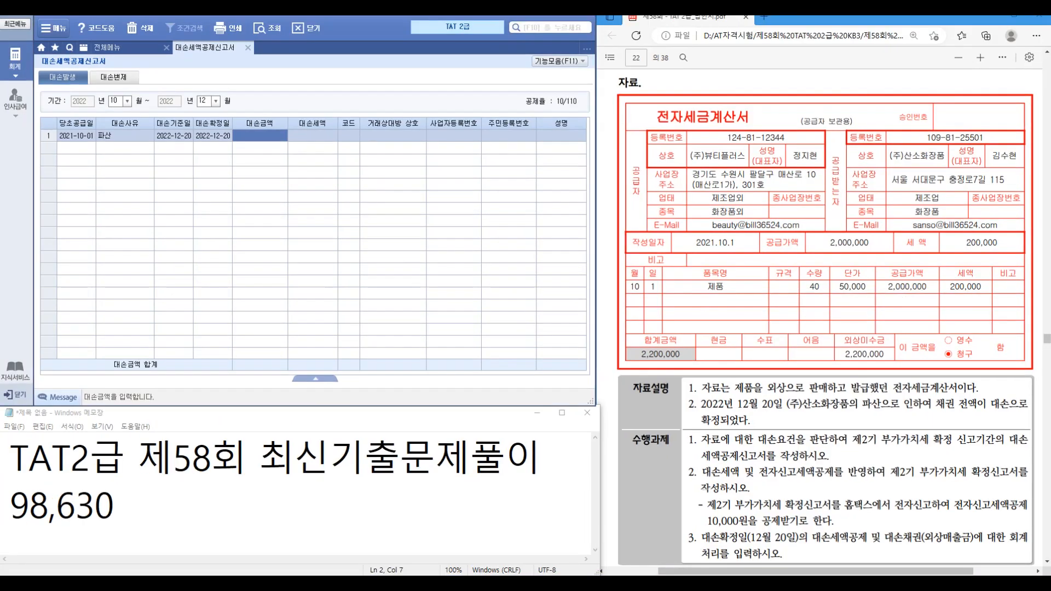
type("2200000")
key("Return")
key("Return")
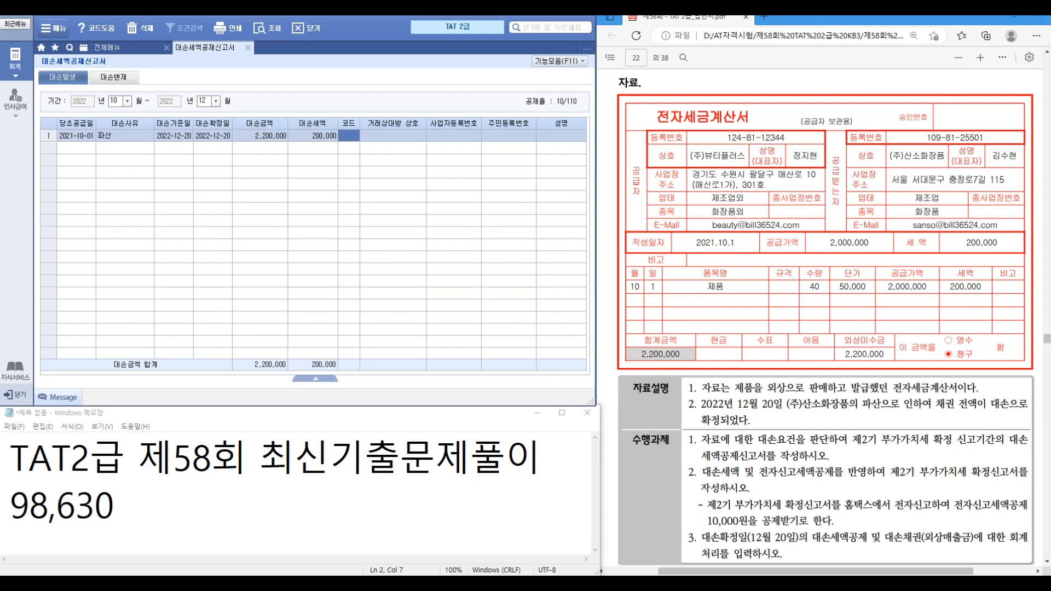
key("F2")
type("산소")
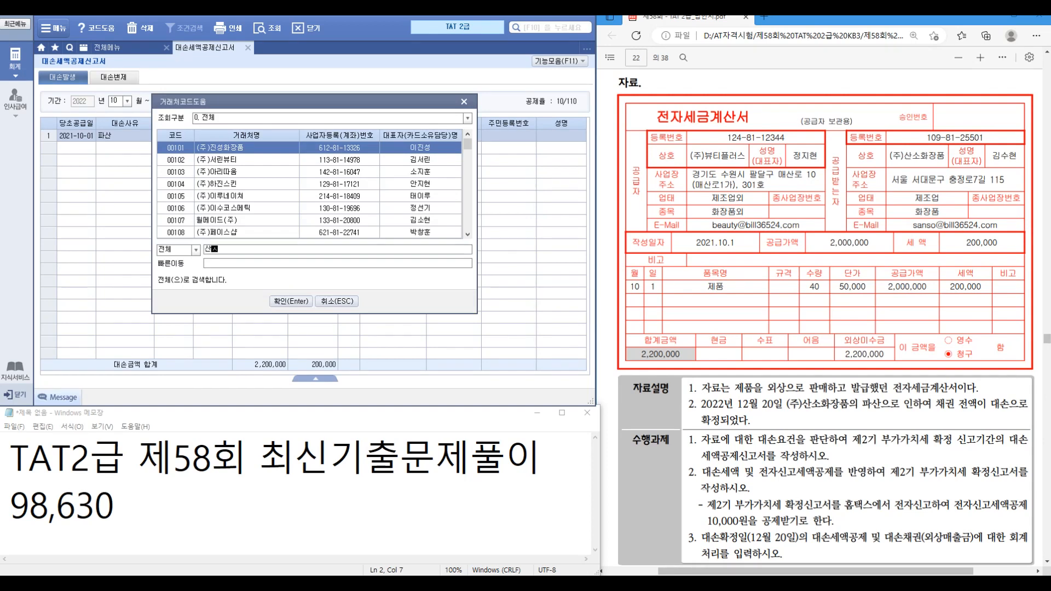
key("Return")
key("Return")
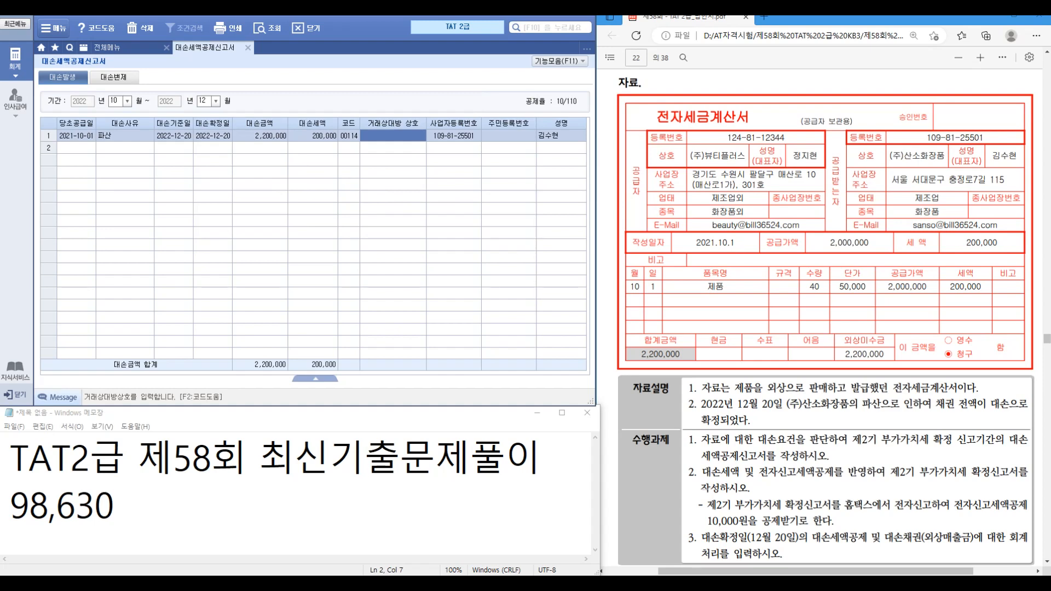
type("(주)산")
type("소화장품")
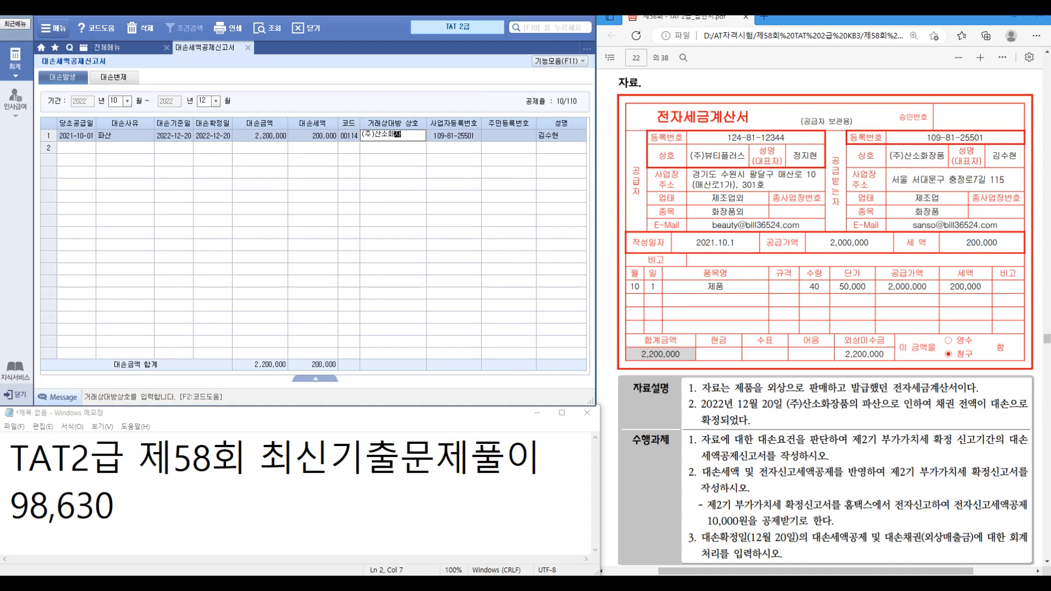
key("Return")
key("Return")
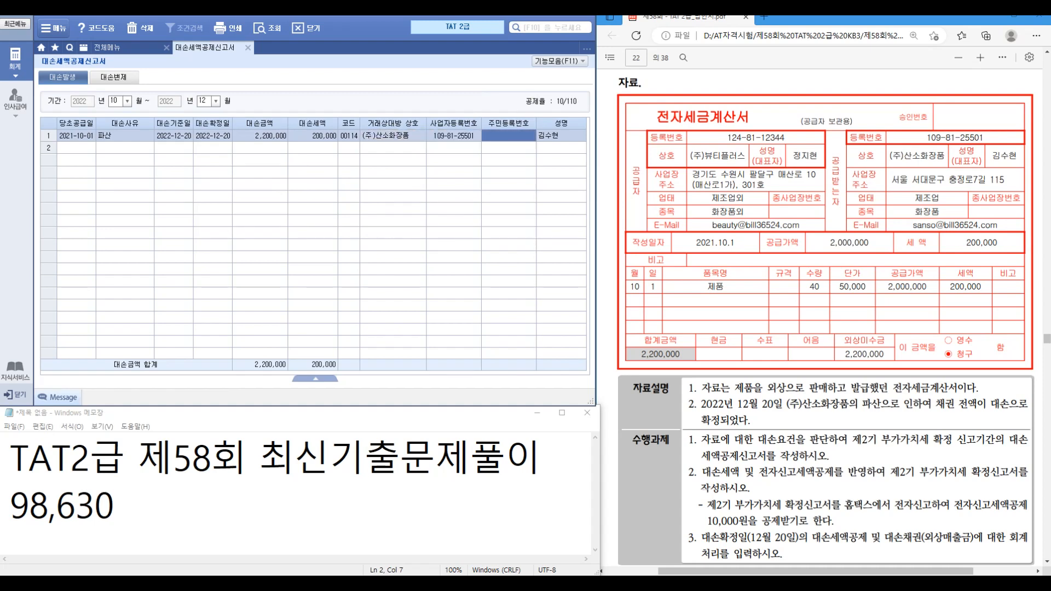
key("ctrl")
Step: Open the 부가가치세신고서 for the 10/01–12/31 period
left_click(248, 48)
left_click(76, 257)
type("10011231")
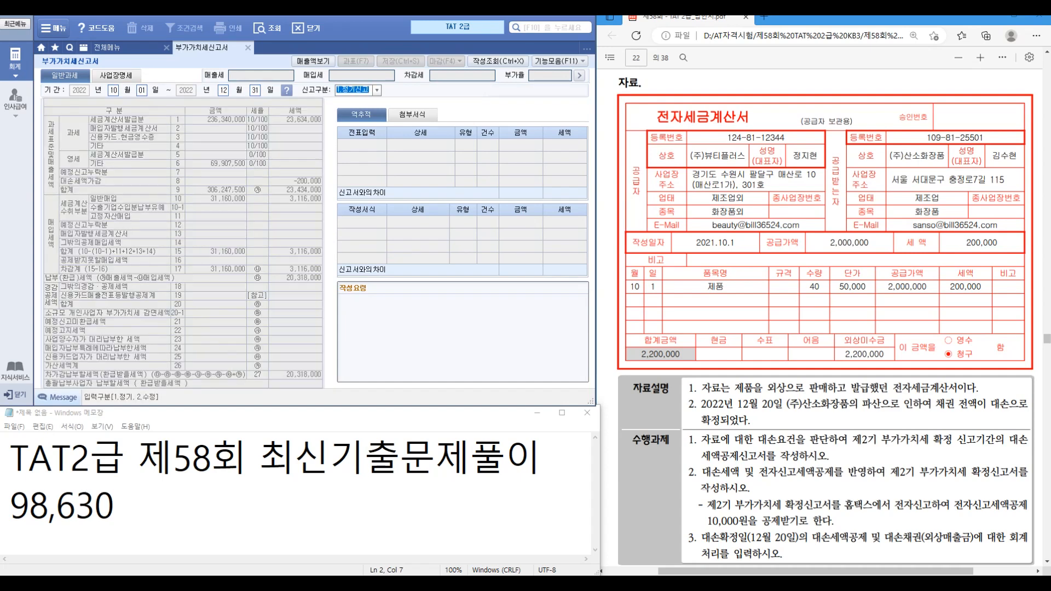
key("Return")
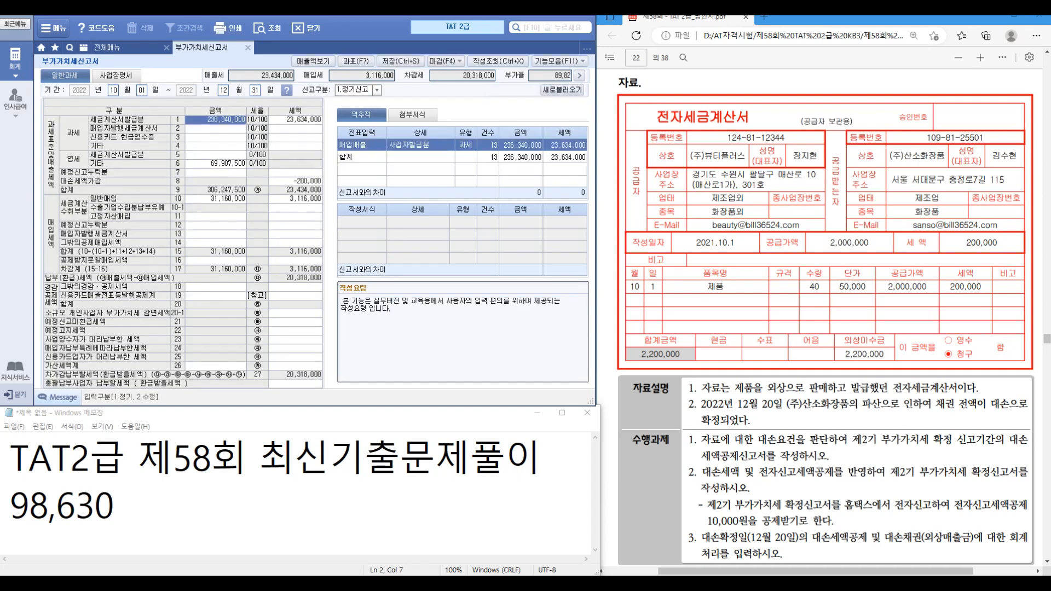
key("ctrl+1")
left_click(92, 141)
left_click_drag(449, 206, 557, 234)
left_click_drag(541, 190, 569, 156)
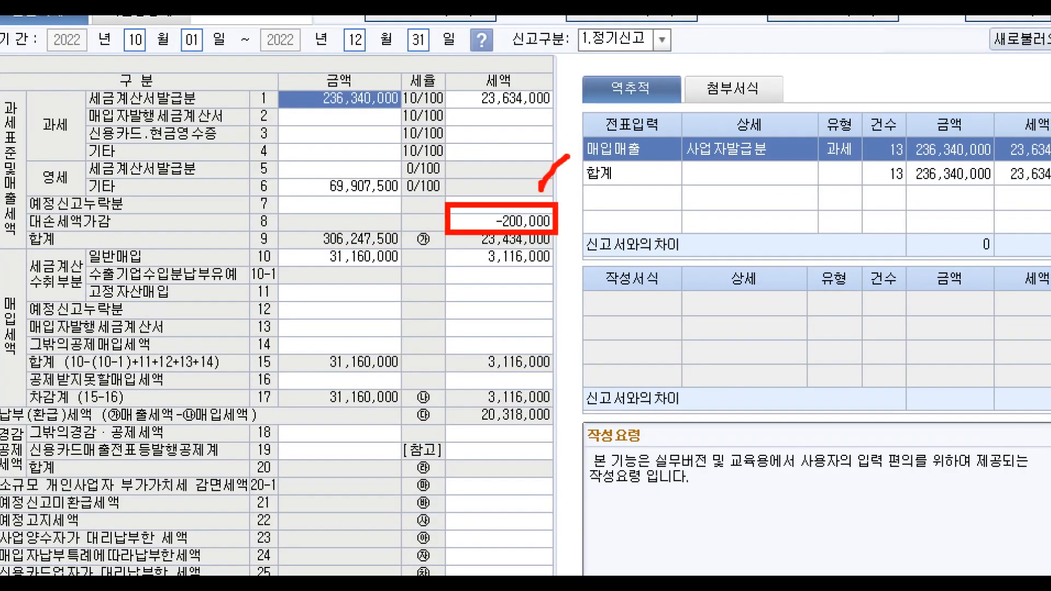
key("Escape")
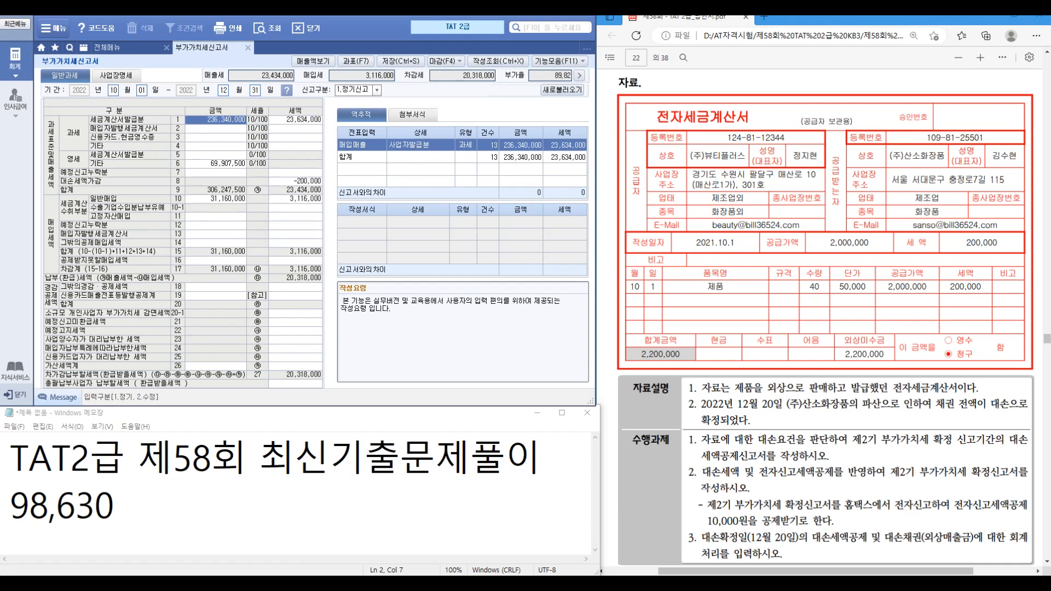
Step: Enter a 10,000 electronic filing credit in line 18's other reductions breakdown
left_click(295, 287)
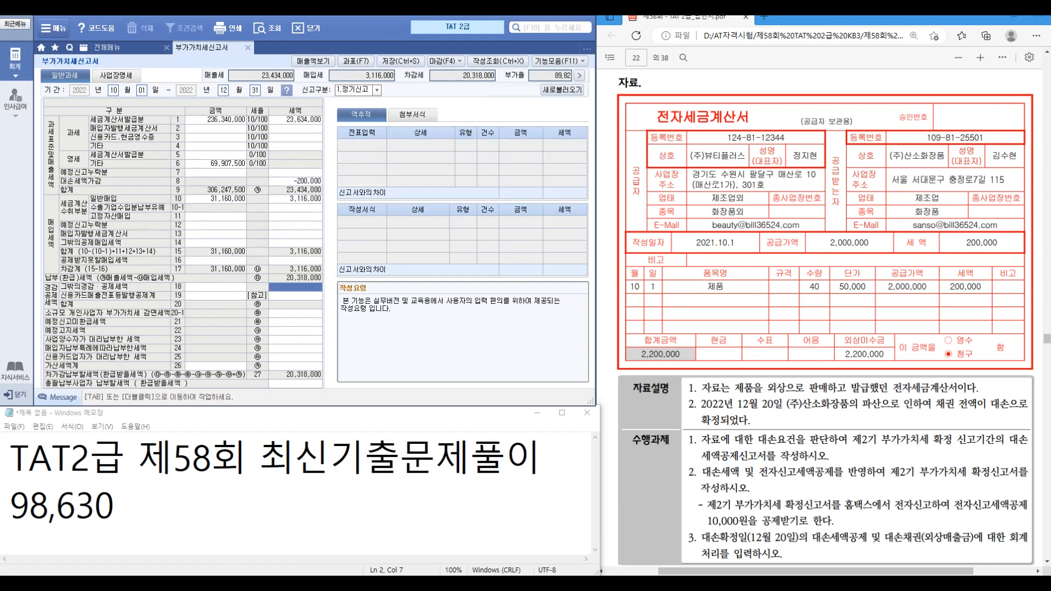
key("Tab")
type("10000")
key("Return")
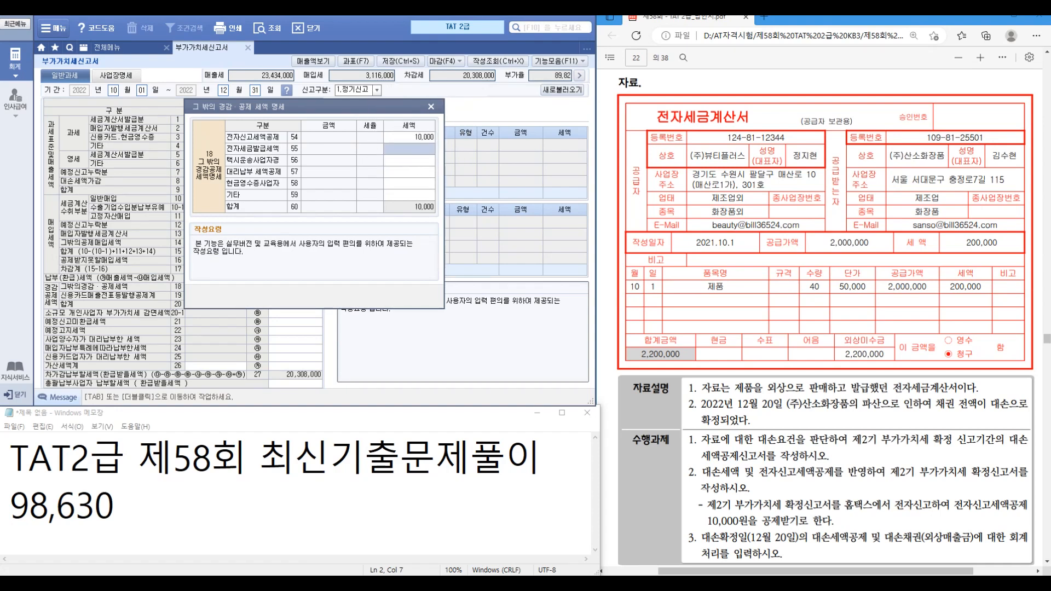
key("Escape")
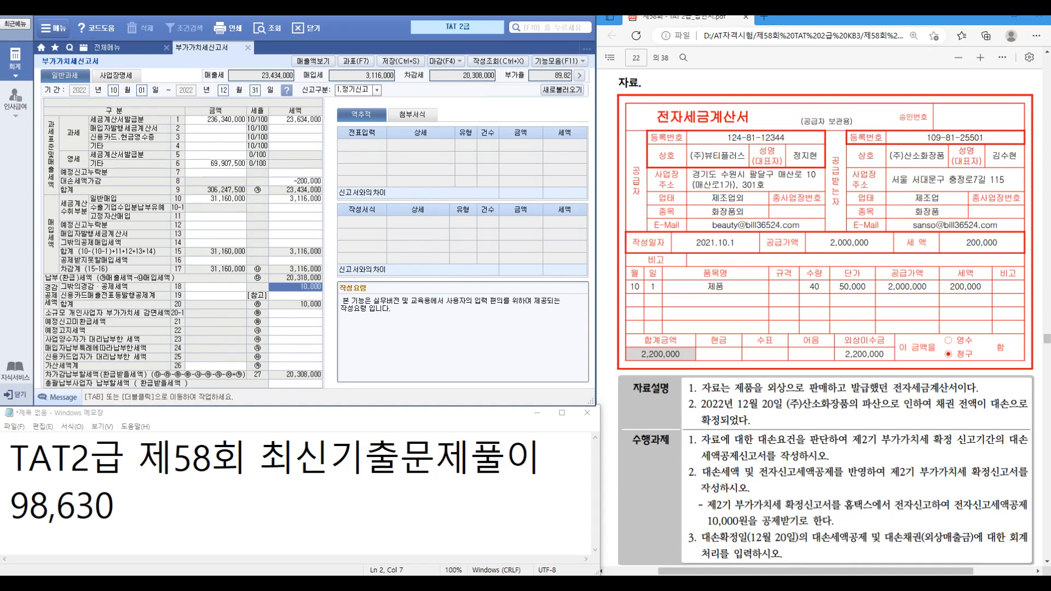
left_click(115, 504)
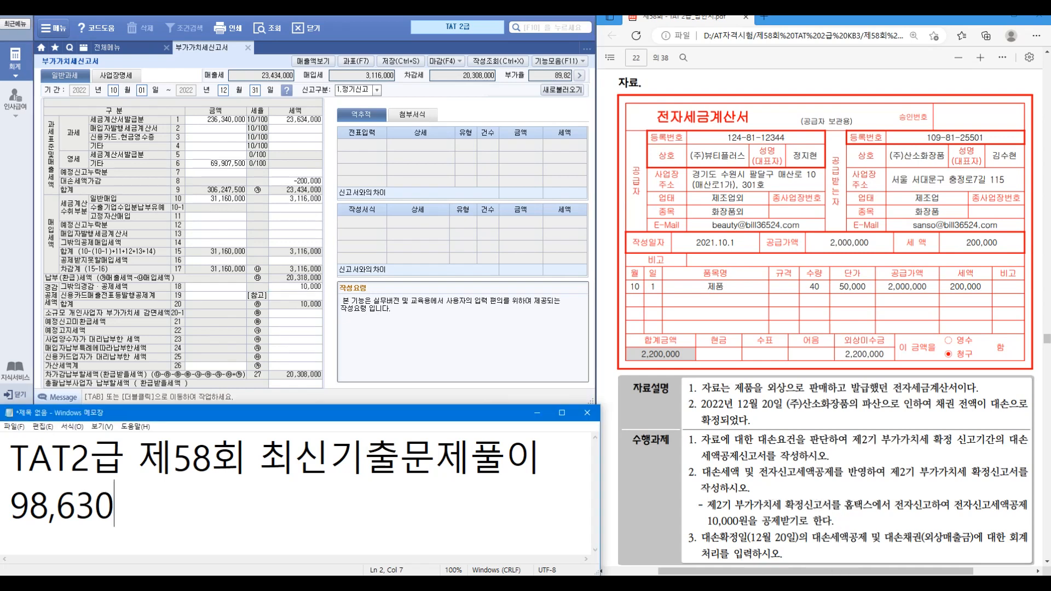
Step: Enlarge Notepad and start the 12/20 entry with the credit /외출 2,200,000
left_click_drag(284, 405, 285, 296)
key("Return")
type("12/20")
key("Return")
type("/외출 ")
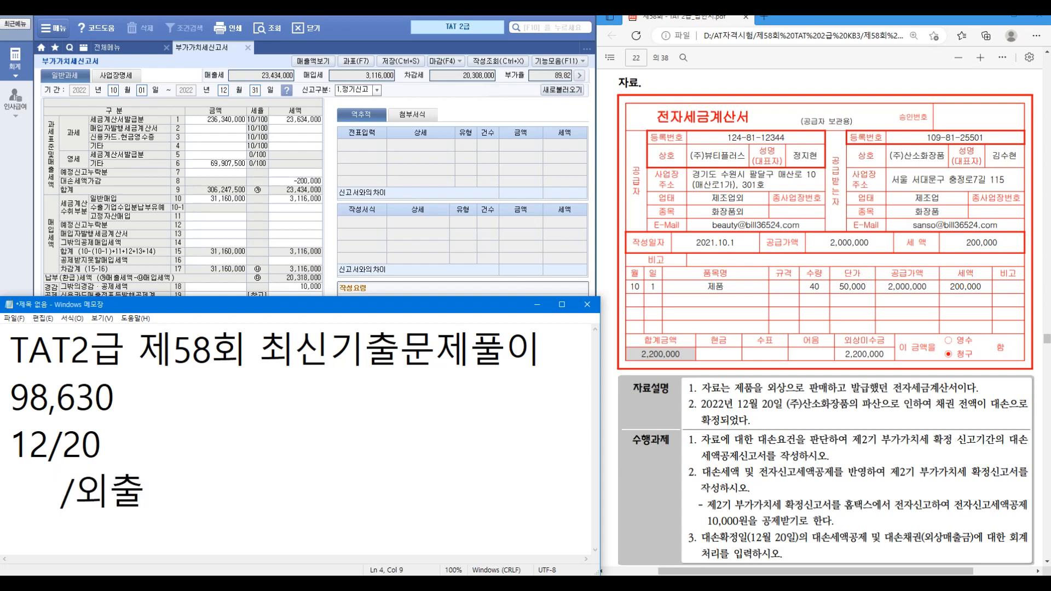
type("2,200,000")
Step: Put 부가세예수금200,000 before the credit and begin a 대손충당금 line
key("Home")
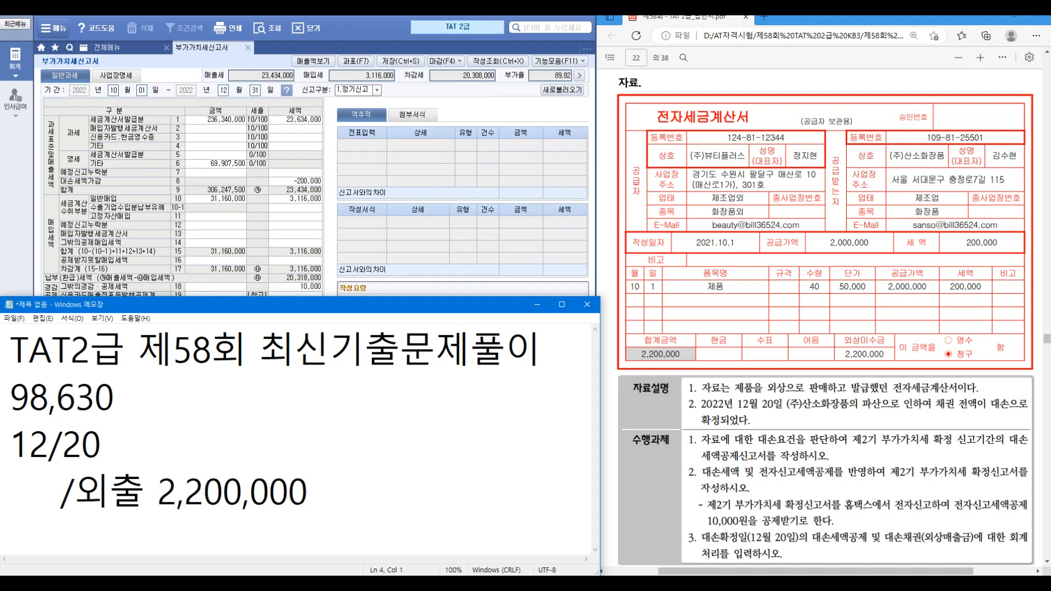
type("대")
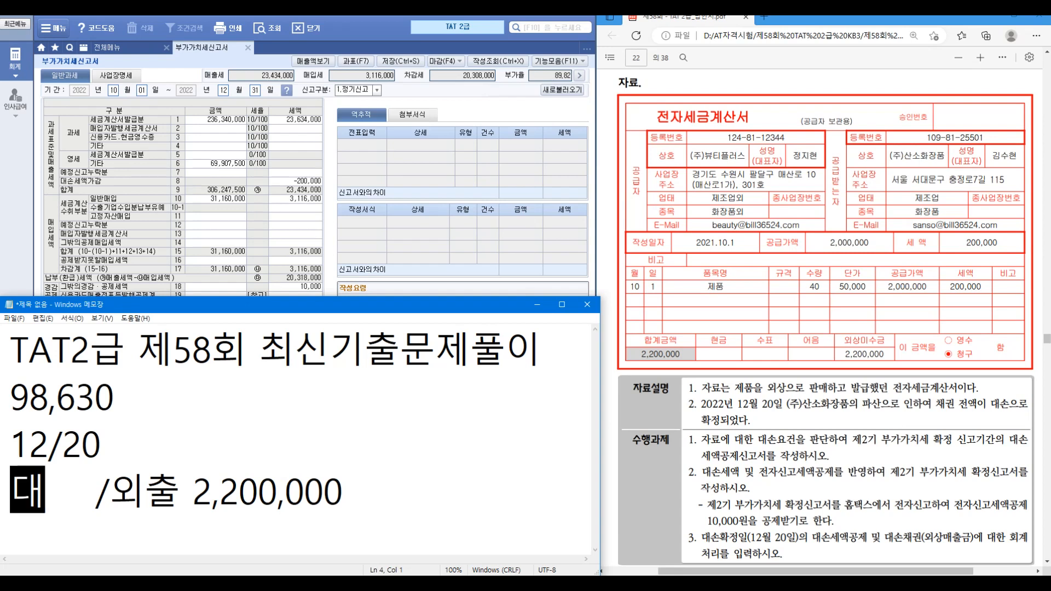
key("BackSpace")
key("BackSpace")
type("부가세")
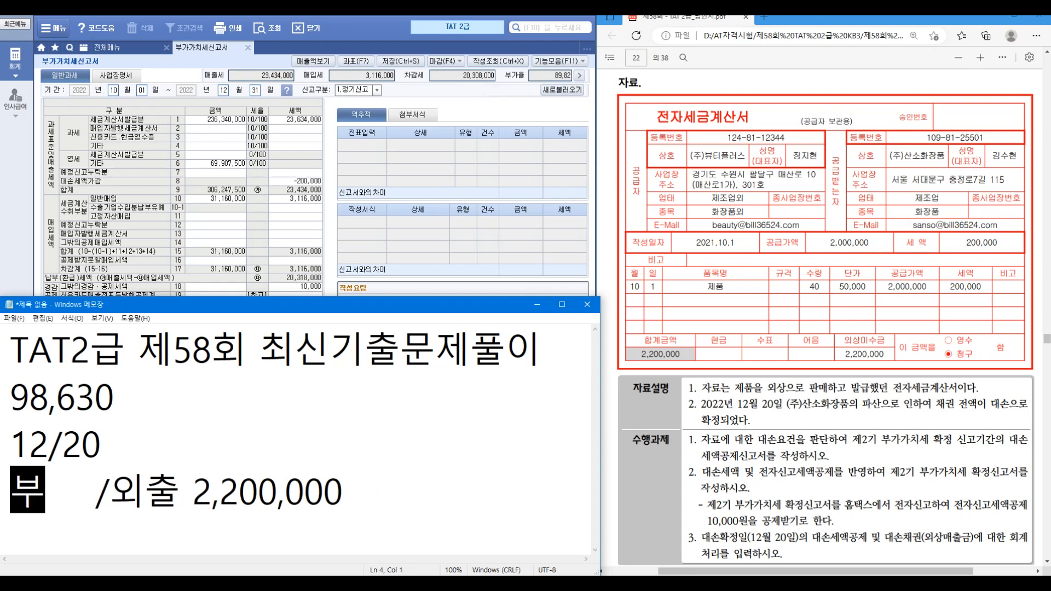
type("예수금2")
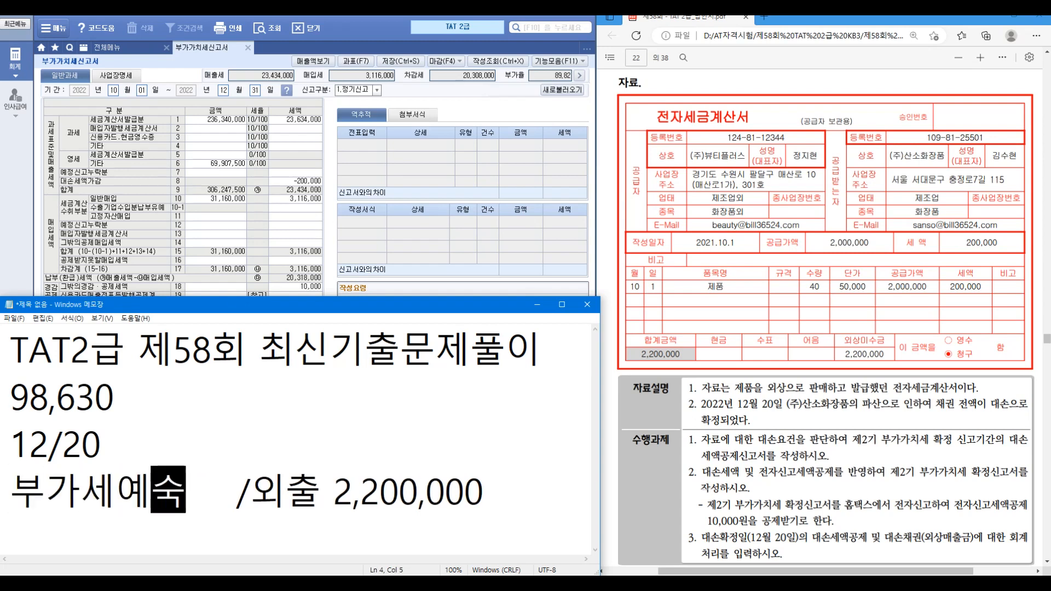
type("00,000")
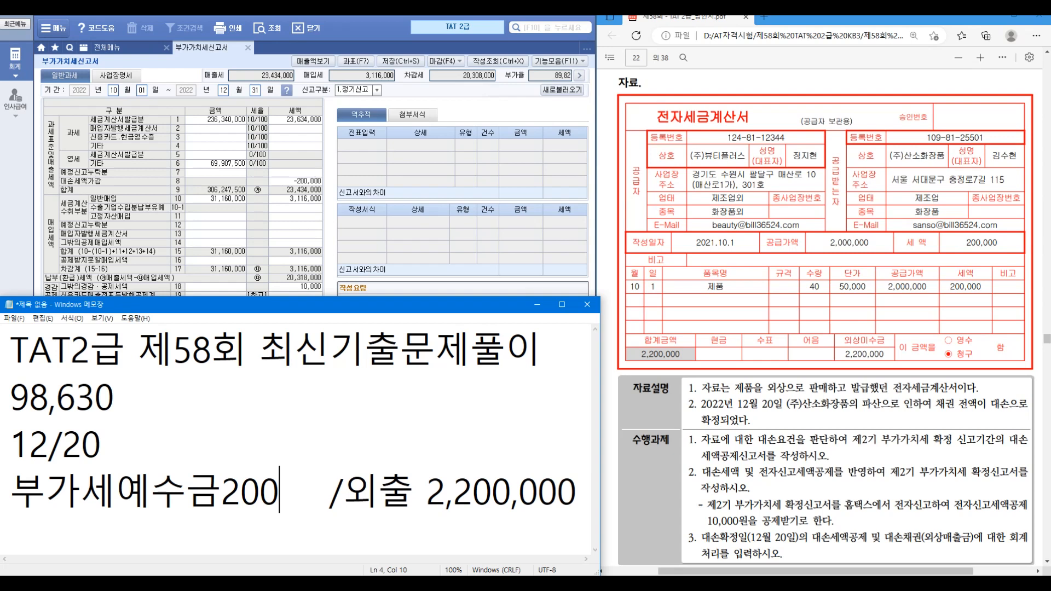
key("Delete")
key("Delete")
key("Delete")
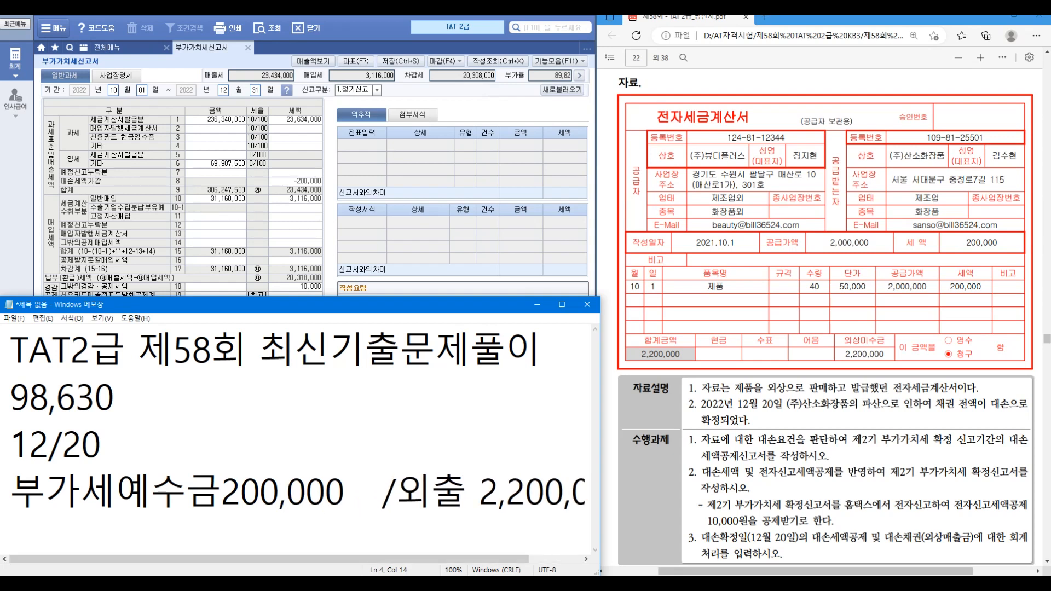
key("End")
key("Return")
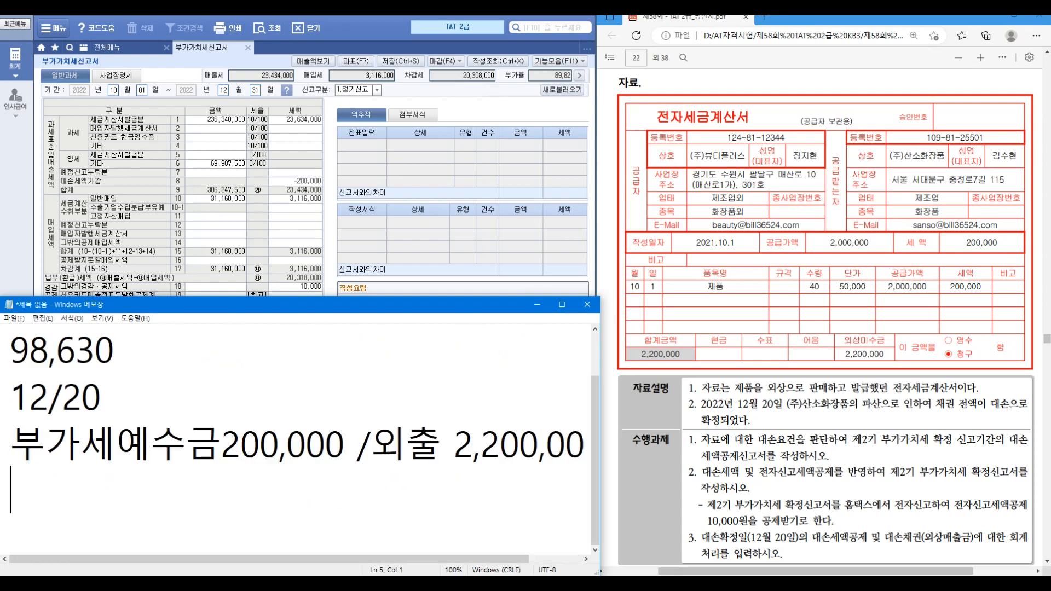
type("대손충당금")
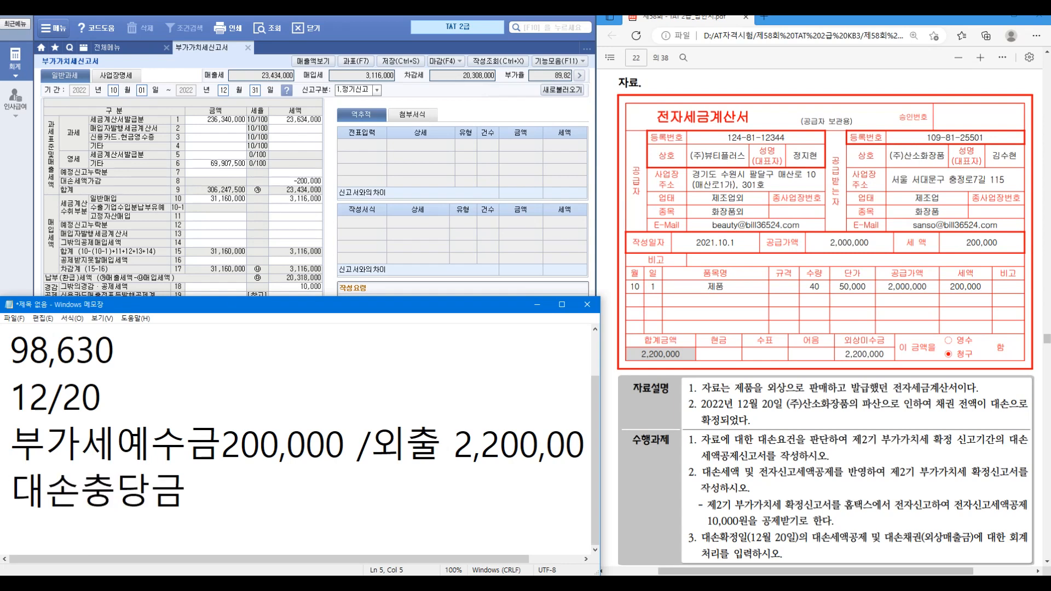
left_click(84, 48)
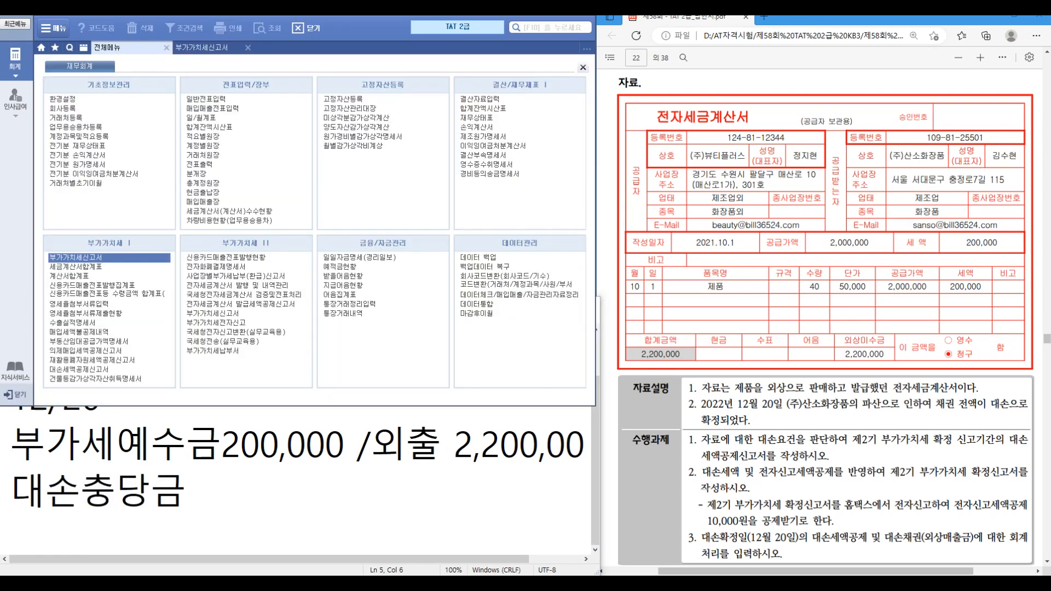
Step: Check the 1,500,000 대손충당금 balance in the trial balance as of 12월 20일
left_click(483, 108)
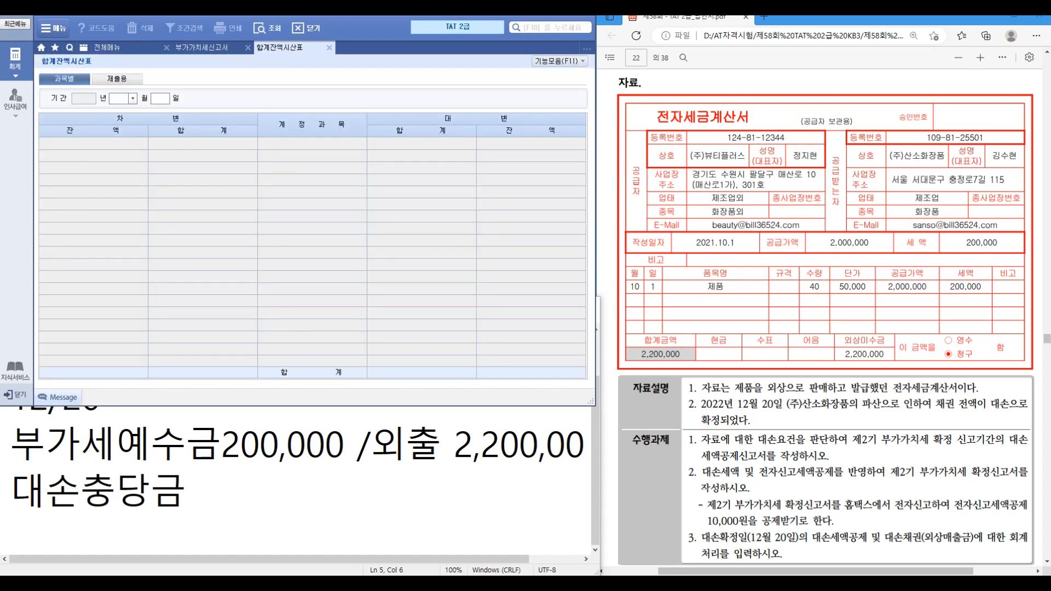
type("12")
key("Return")
type("20")
key("Return")
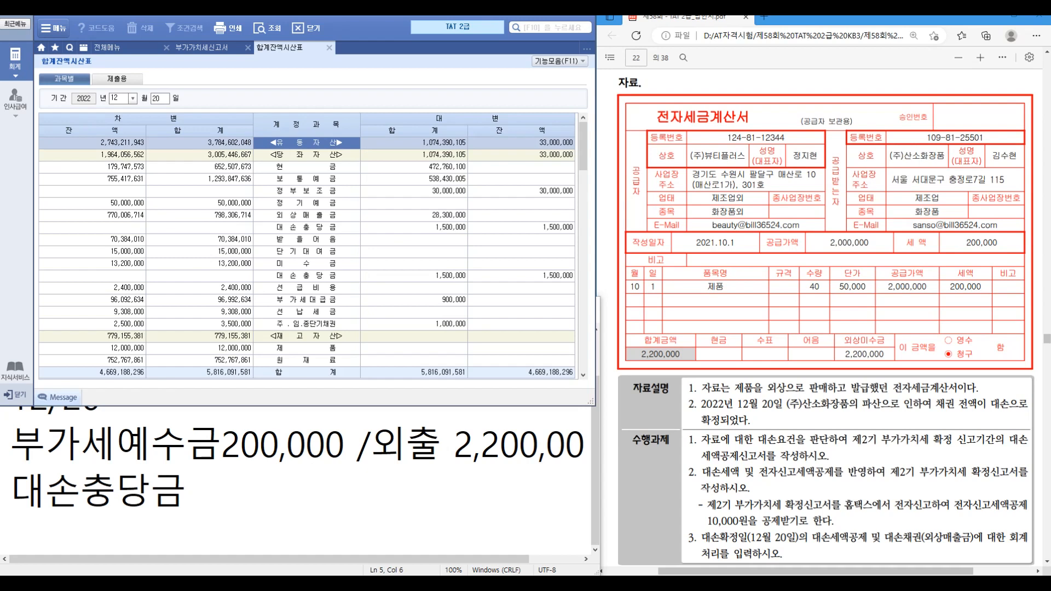
left_click(307, 227)
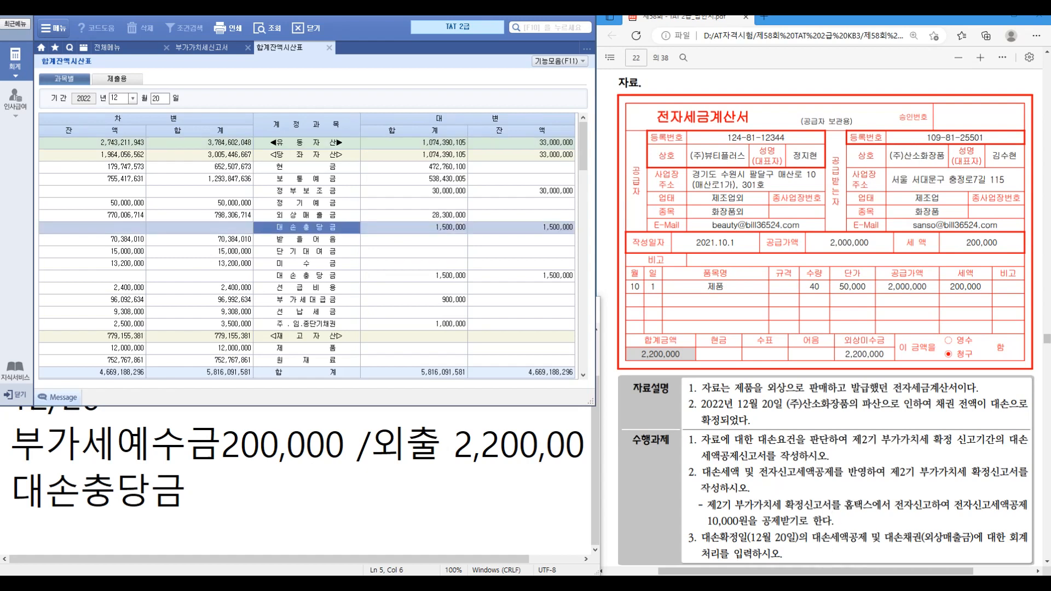
left_click(521, 228)
Step: Note 대손충당금 1500,000 and 대손상각비 500,000 in Notepad
left_click(273, 493)
type("1500,000")
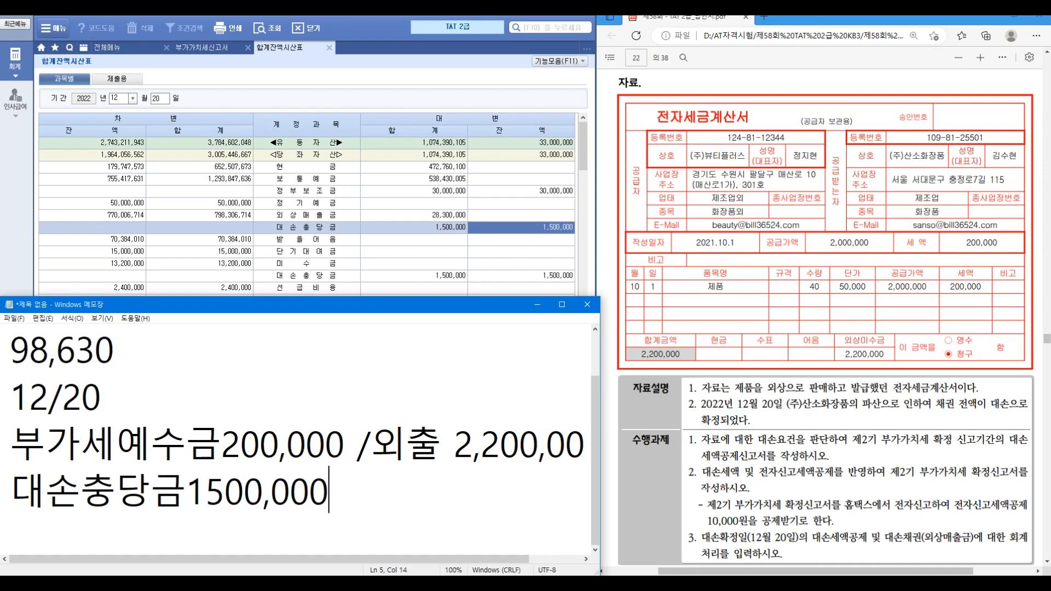
key("Return")
type("대")
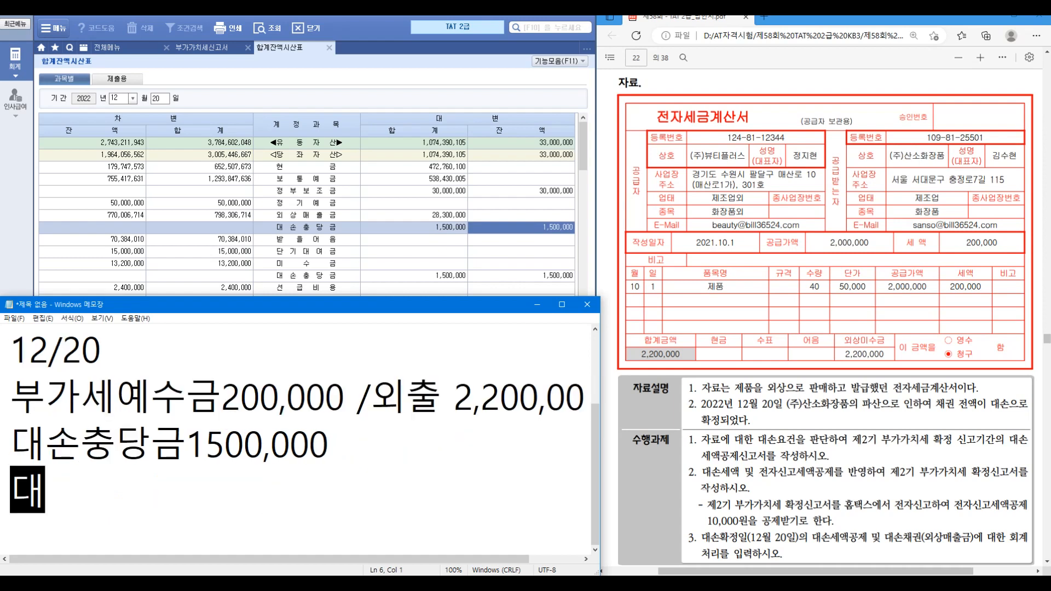
type("손ㅅ상각비")
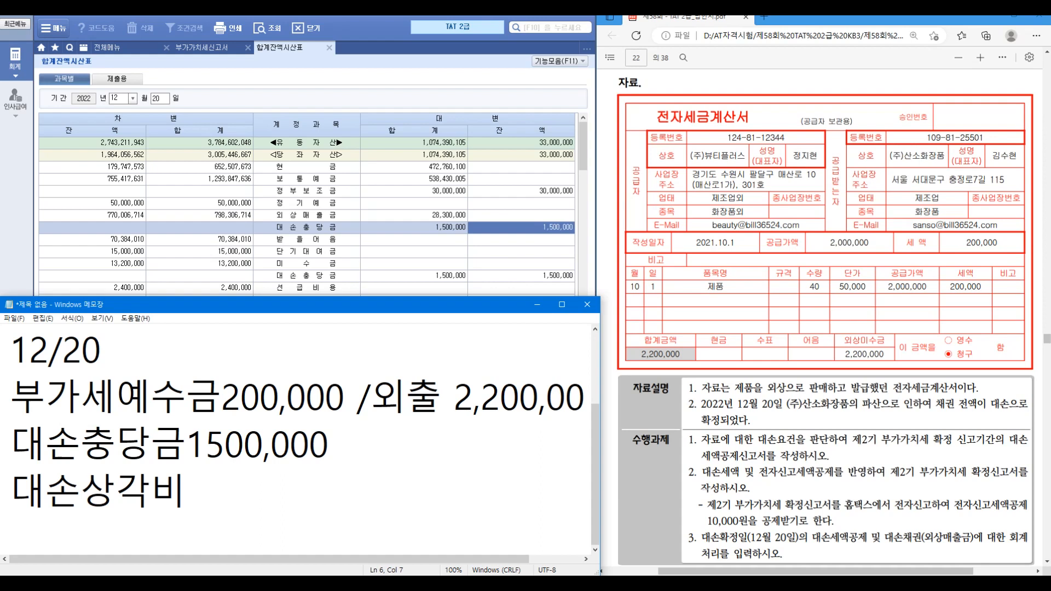
type(" 500,000")
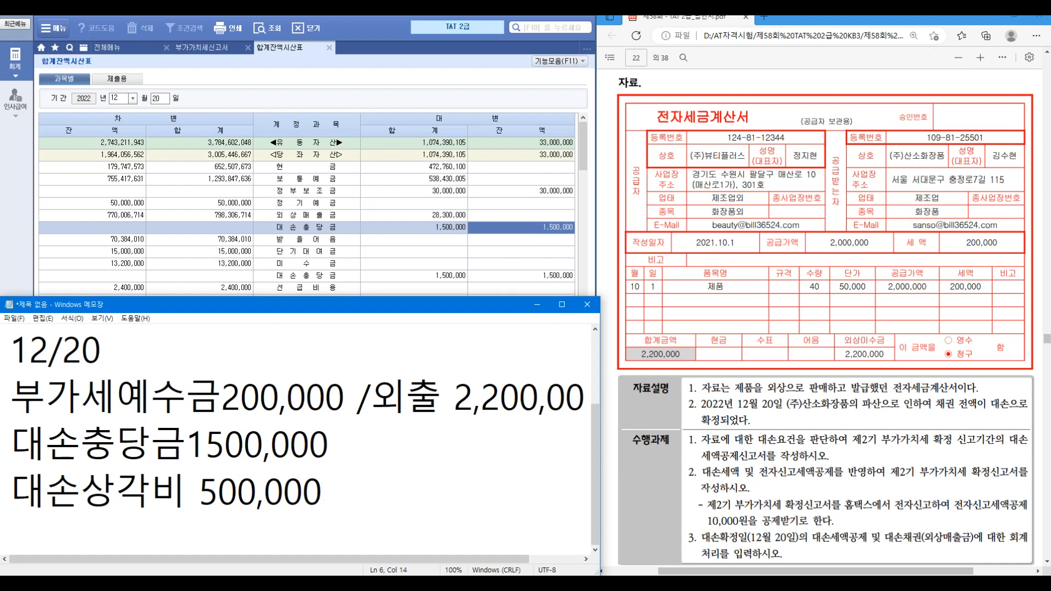
left_click(107, 48)
left_click(205, 99)
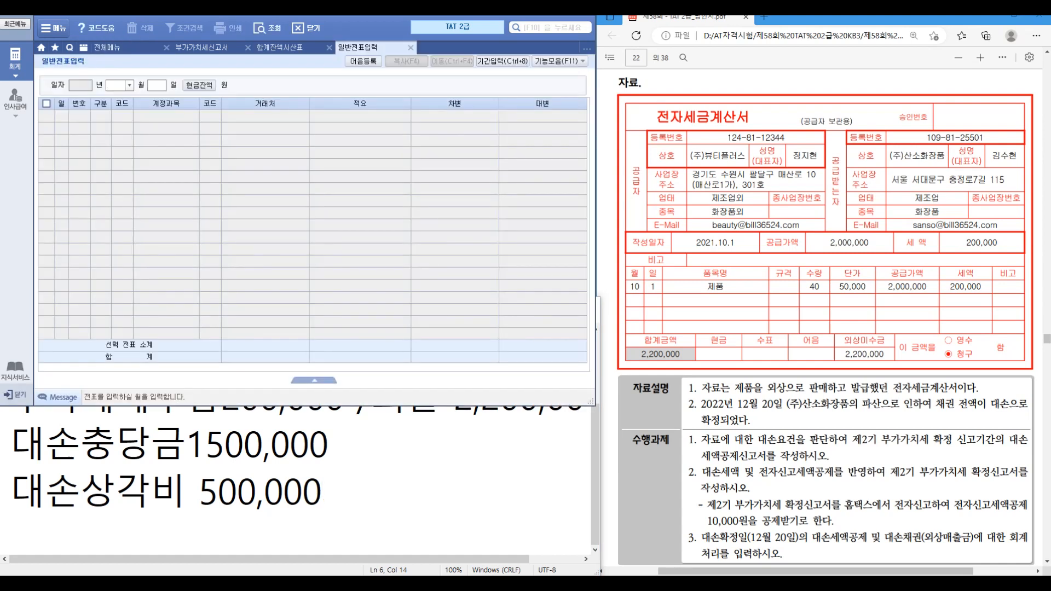
Step: Start a 12/20 journal entry crediting 108 외상매출금 2,200,000 for partner 00114
type("12")
key("Return")
type("20")
key("Return")
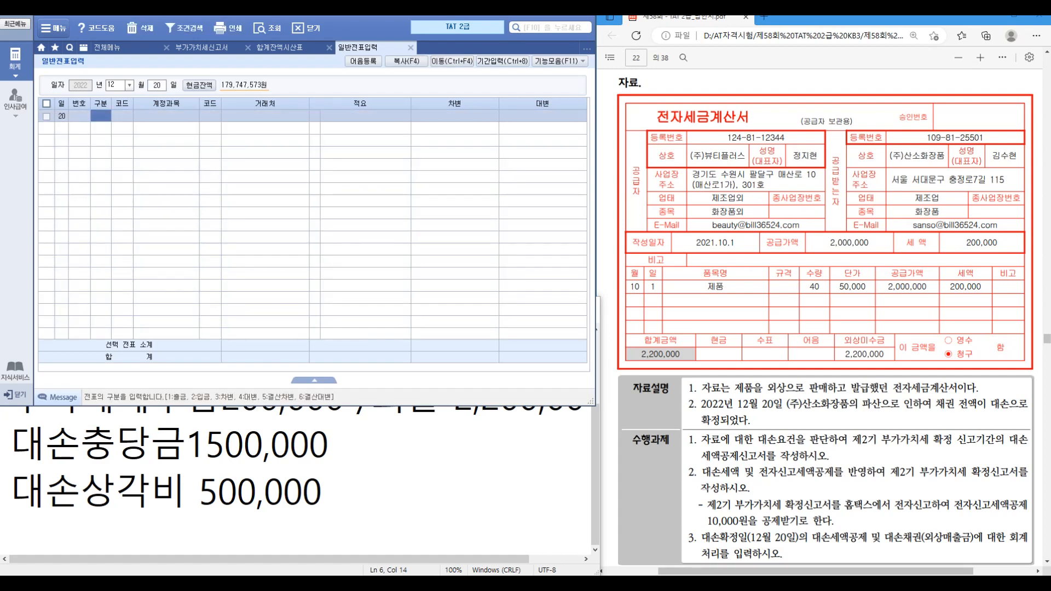
type("4")
key("Return")
type("108")
key("Return")
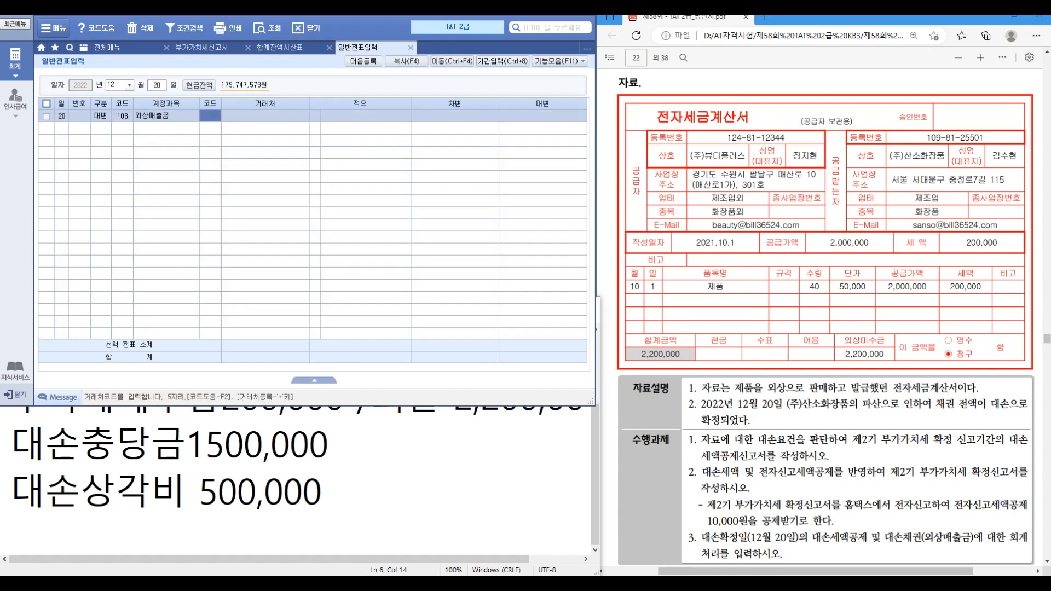
type("00114")
key("Return")
key("Return")
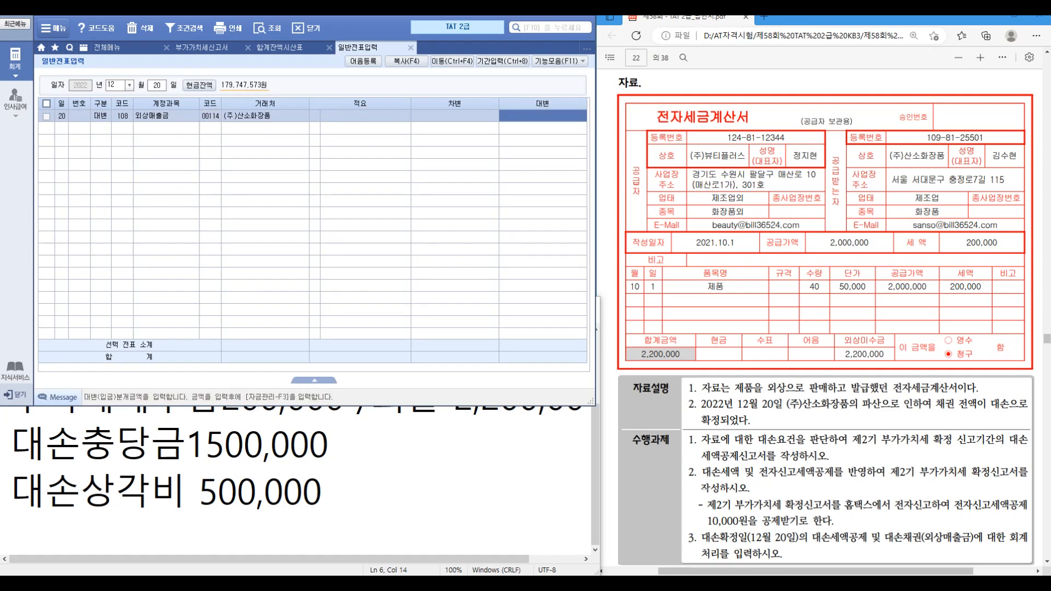
type("2200000")
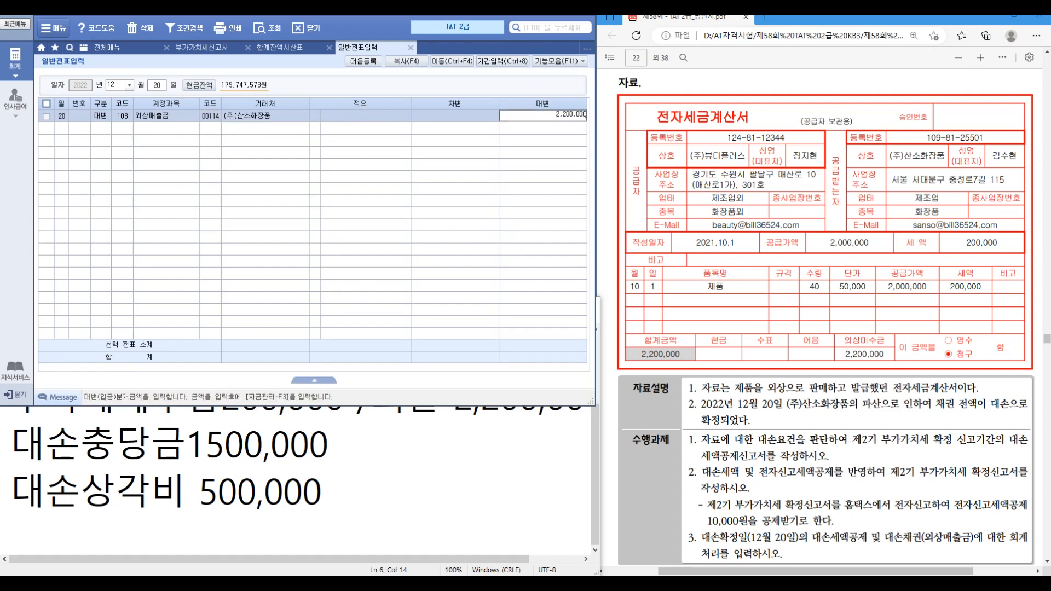
key("Return")
Step: Add a debit line to 255 부가세예수금 for 200,000
type("3")
key("Return")
type("255")
key("Return")
key("Return")
key("Return")
type("200000")
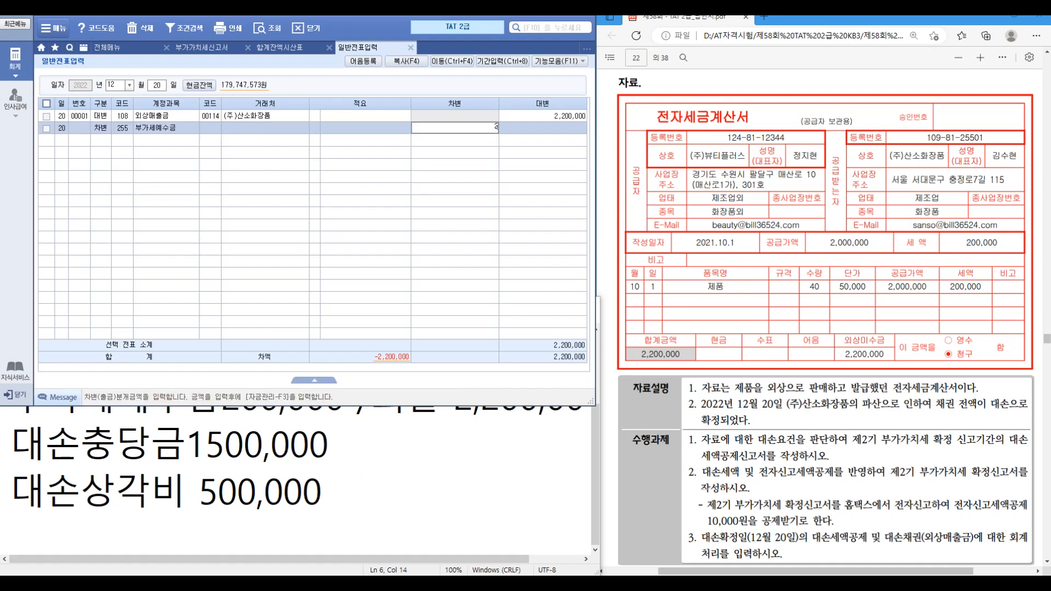
key("Return")
type("3")
Step: Add debit lines 109 대손충당금 1,500,000 and 835 대손상각비 500,000
key("Return")
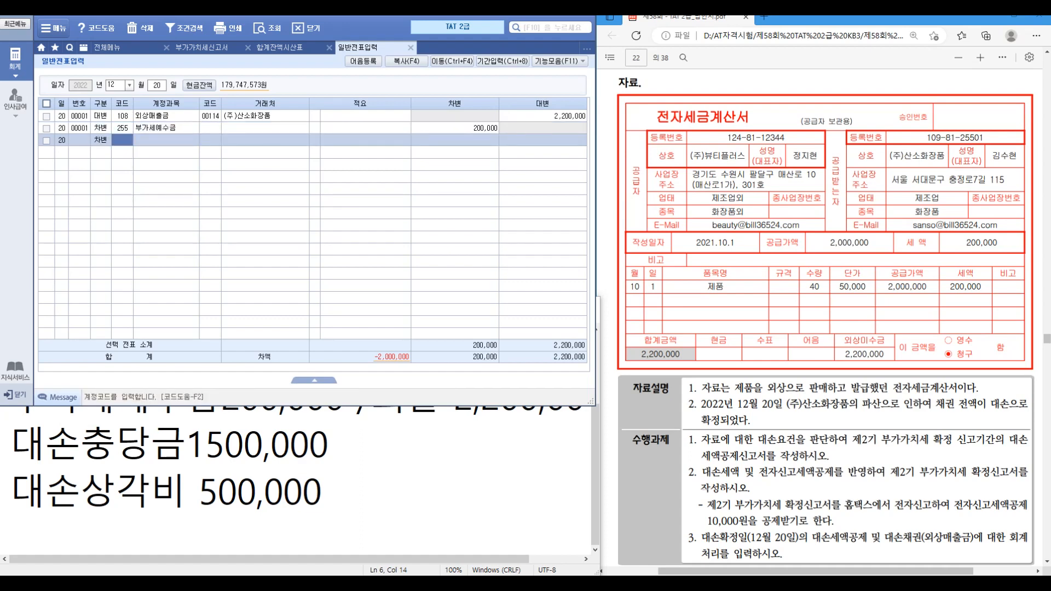
type("835")
key("Return")
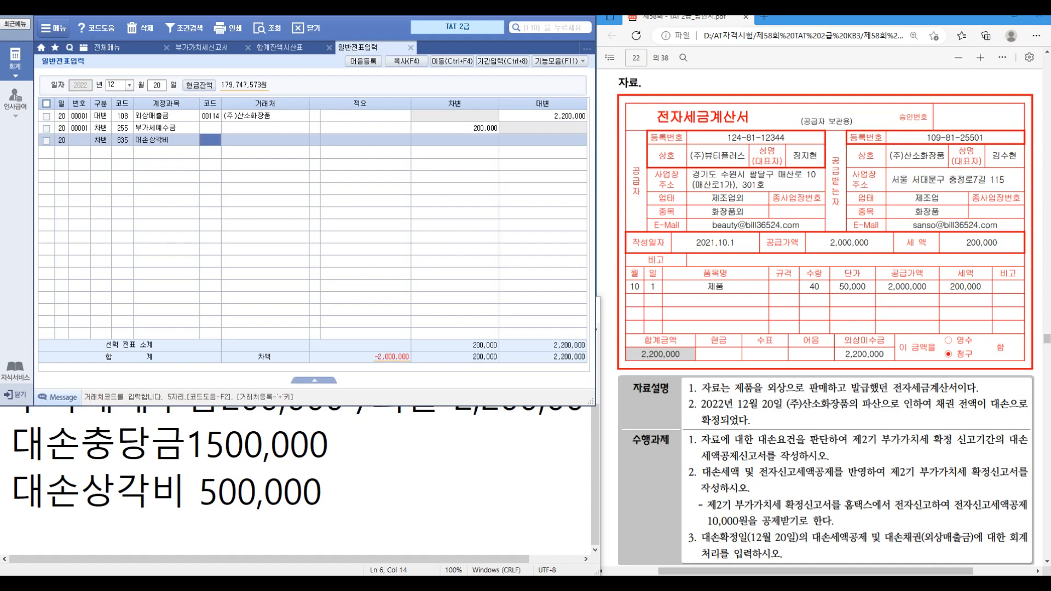
key("Left")
type("109")
key("Return")
key("Return")
key("Return")
key("Return")
key("Return")
type("1500,000")
key("Return")
type("3835")
key("Return")
key("Return")
key("Return")
key("Return")
type("500000")
key("Return")
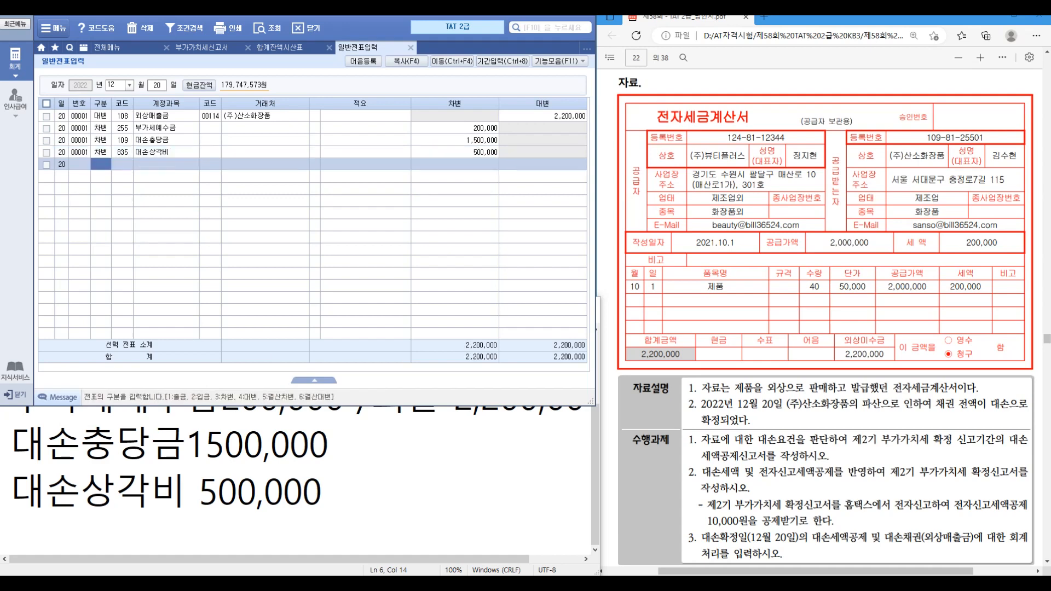
Step: Scroll the exam PDF from the page 23 model entry to evaluation questions 11–18 on page 25
scroll(821, 317, "down", 10)
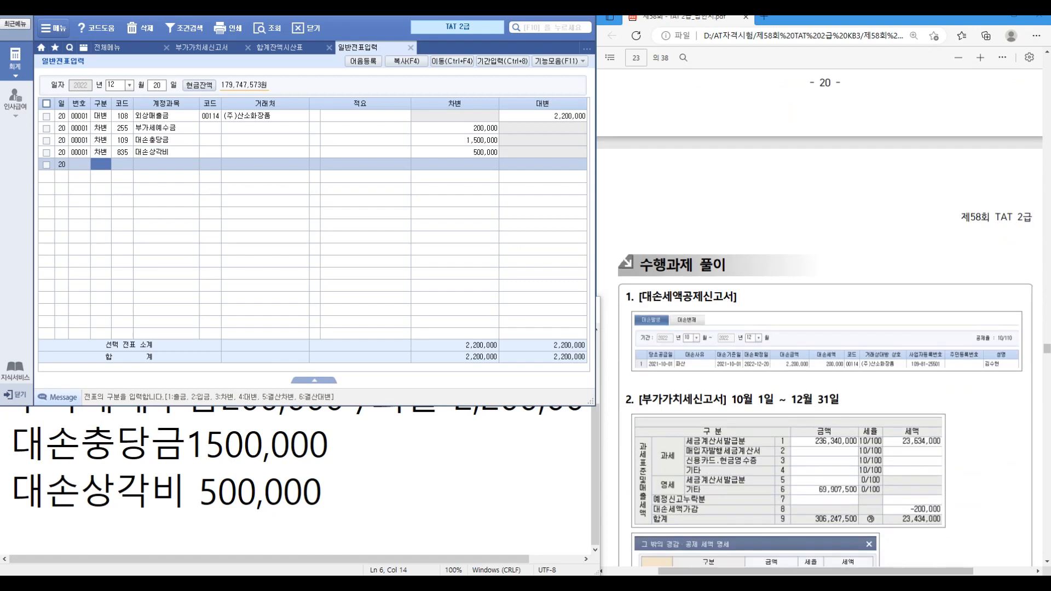
scroll(821, 317, "down", 3)
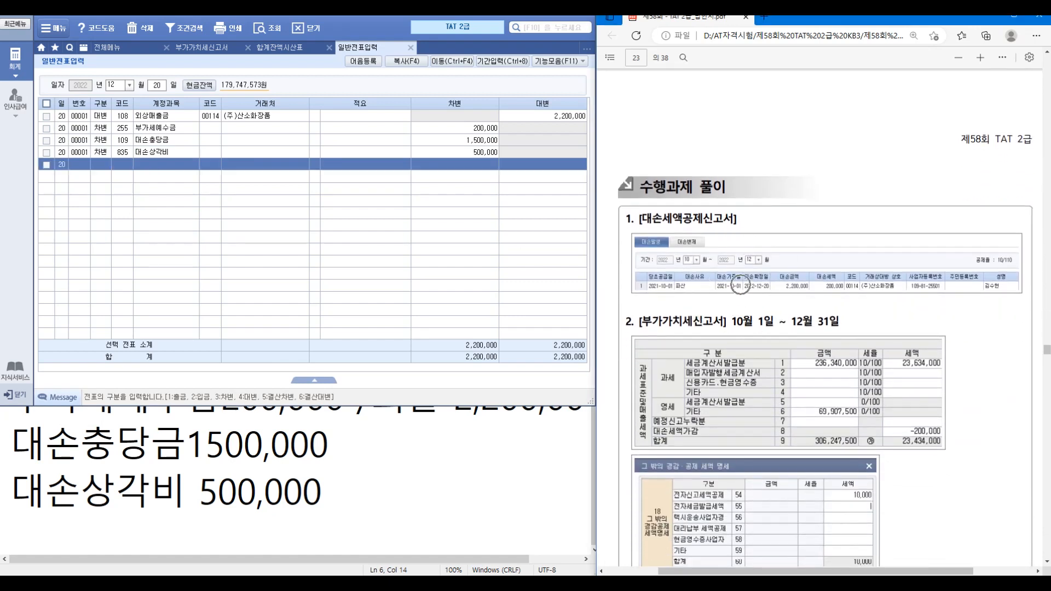
scroll(739, 284, "up", 5)
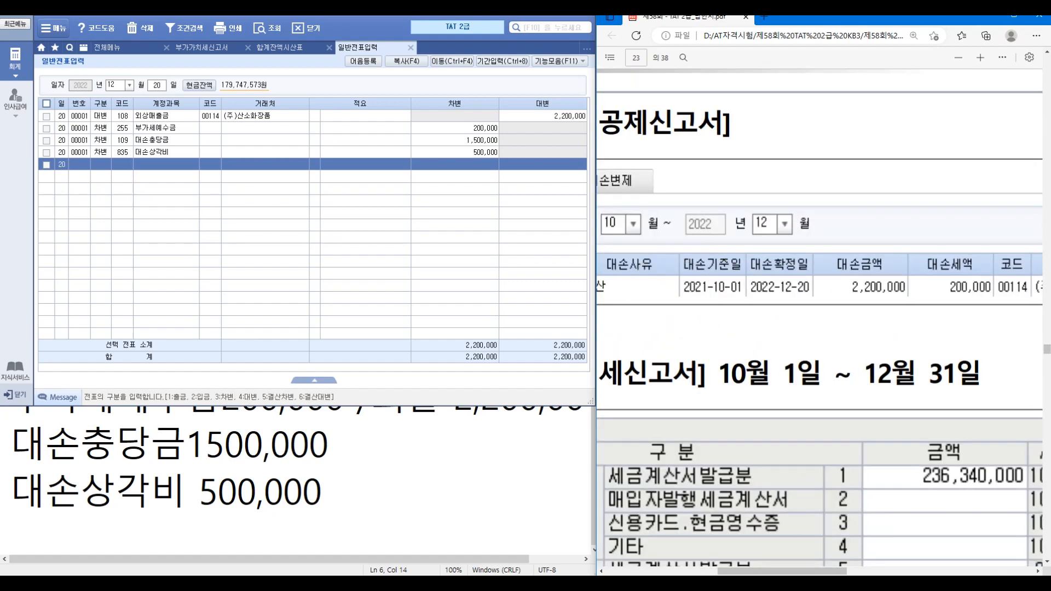
scroll(821, 317, "down", 5)
scroll(822, 317, "down", 3)
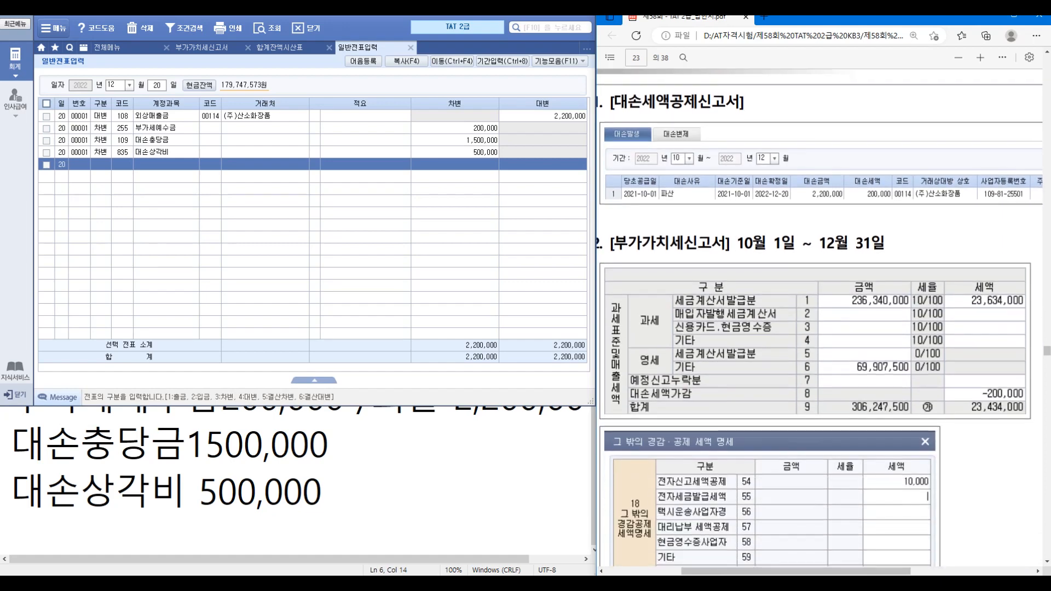
scroll(821, 317, "down", 4)
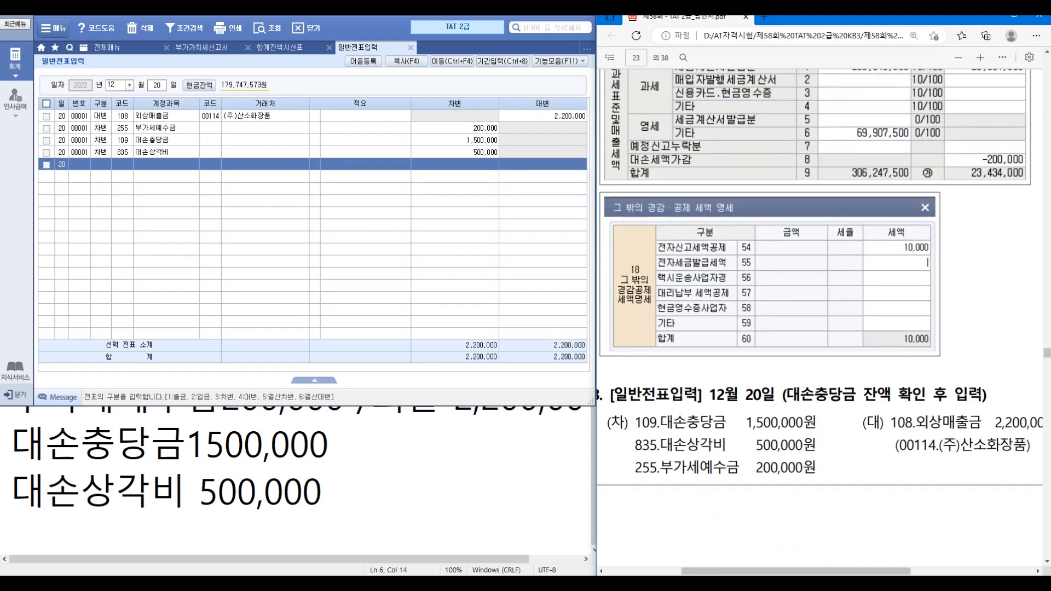
scroll(821, 274, "down", 1)
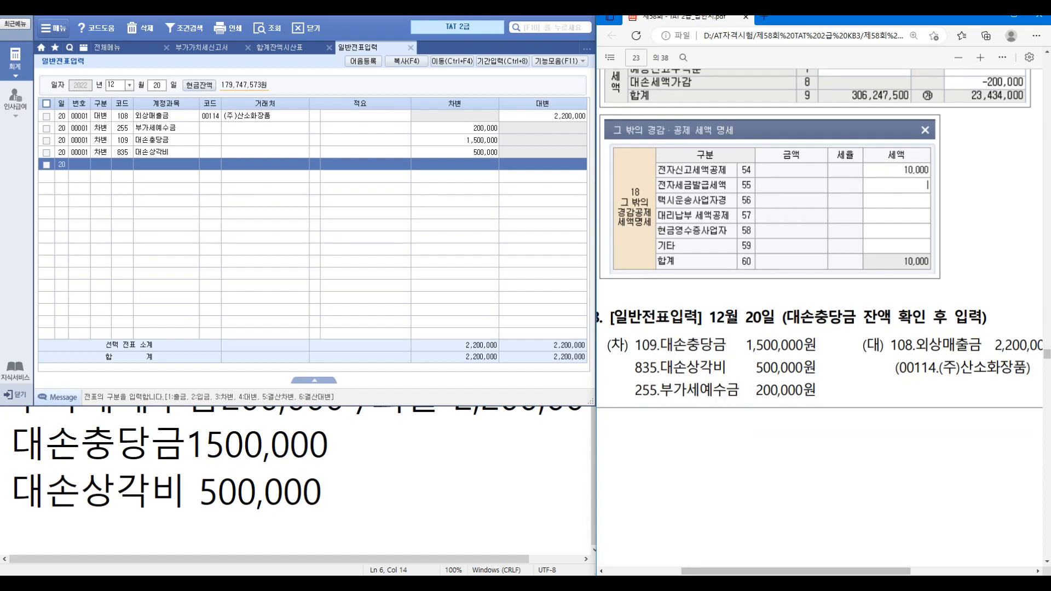
scroll(744, 427, "down", 5)
scroll(821, 318, "down", 10)
scroll(832, 318, "down", 5)
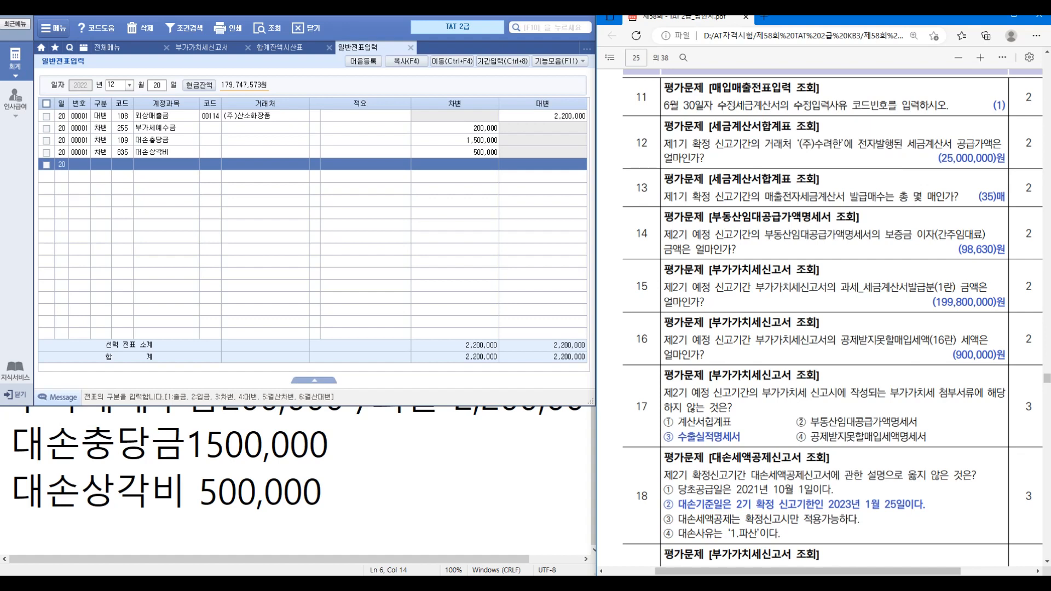
Step: Open 매입매출전표입력 at 06/30 and select the 30 June sales voucher
left_click(107, 48)
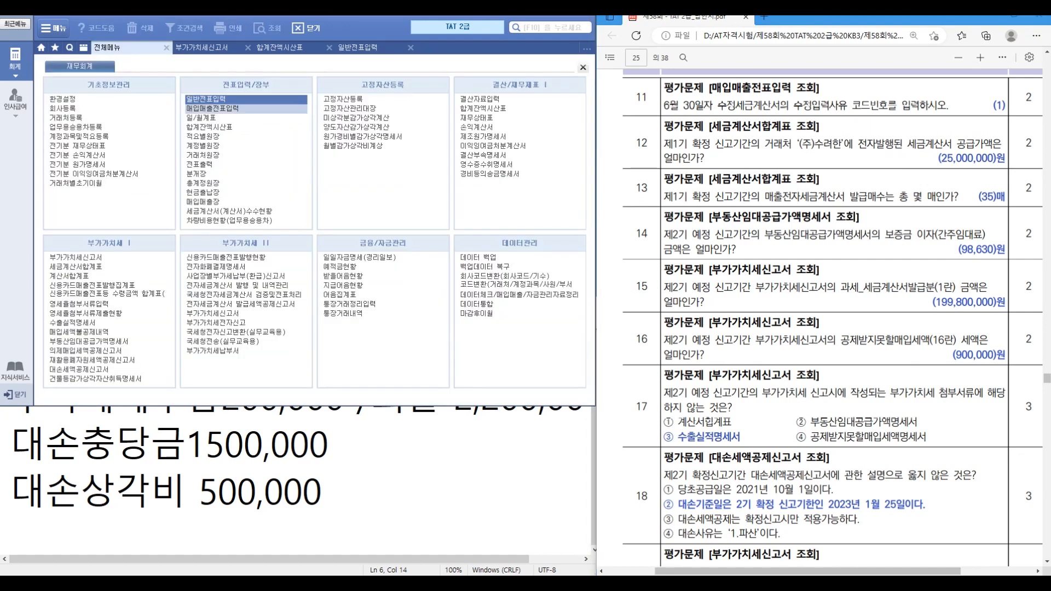
left_click(208, 108)
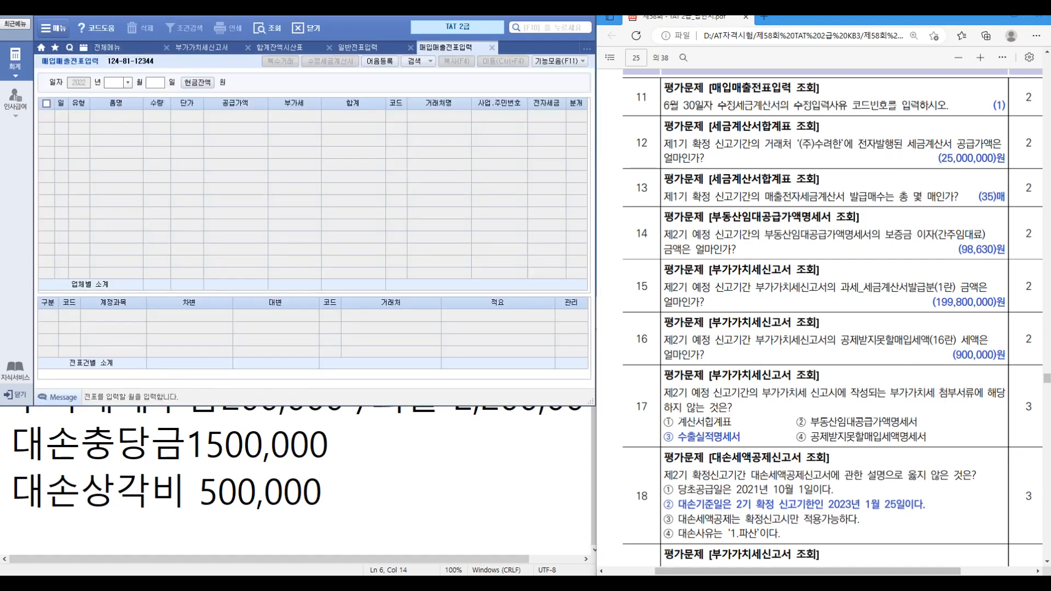
type("06")
key("Return")
type("30")
key("Return")
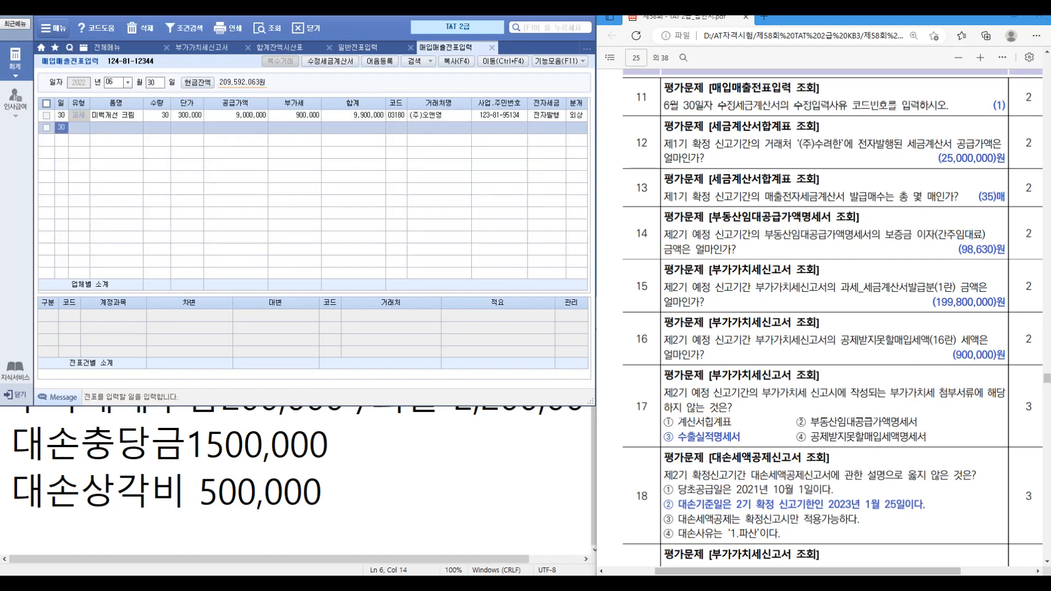
left_click(187, 115)
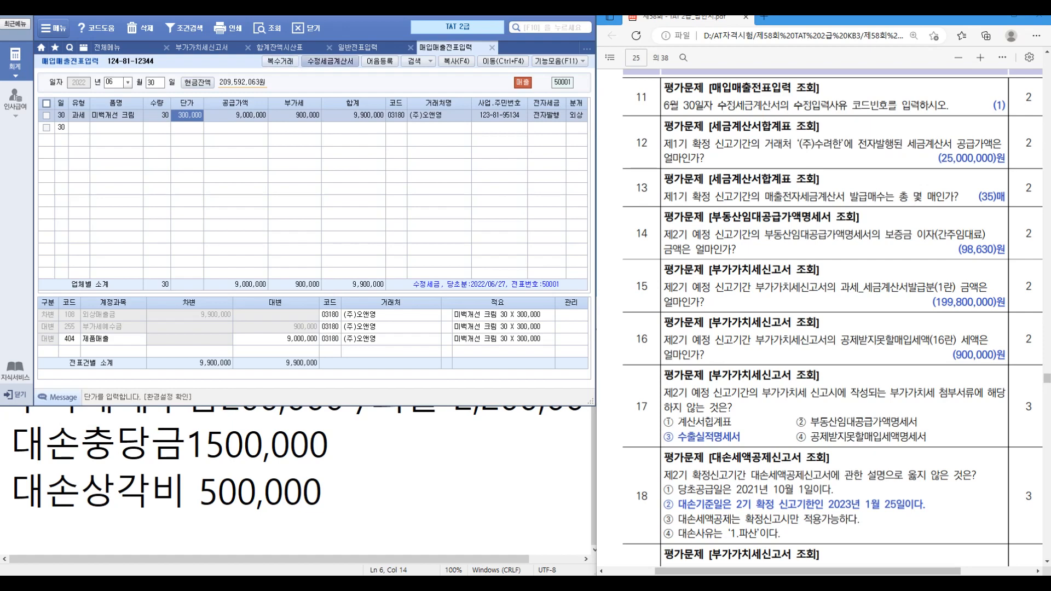
Step: Read the amended invoice reason, 1 기재사항 착오·정정, then close the voucher screen
left_click(329, 62)
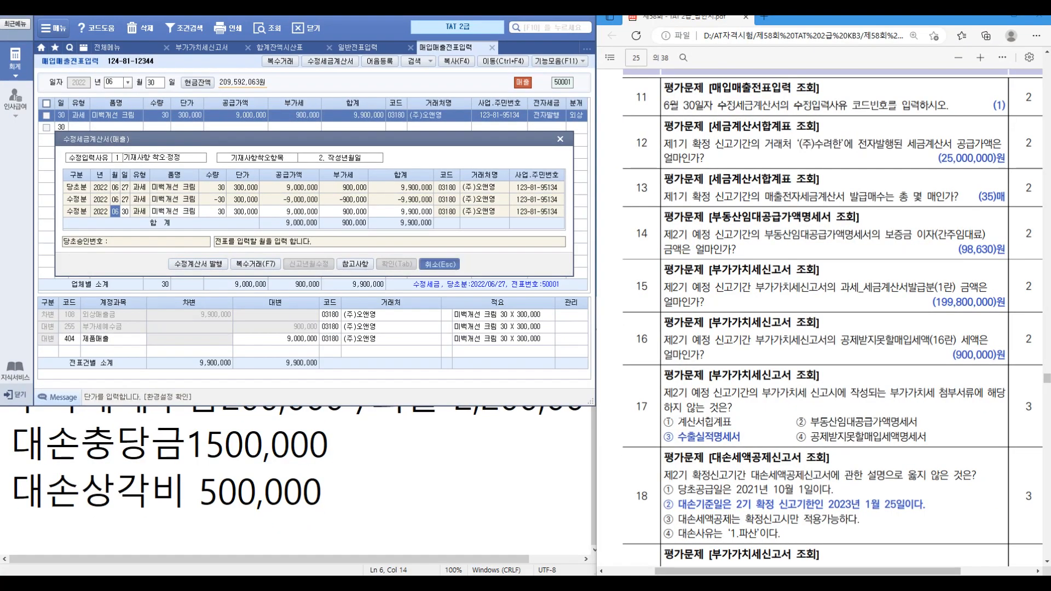
left_click(780, 369)
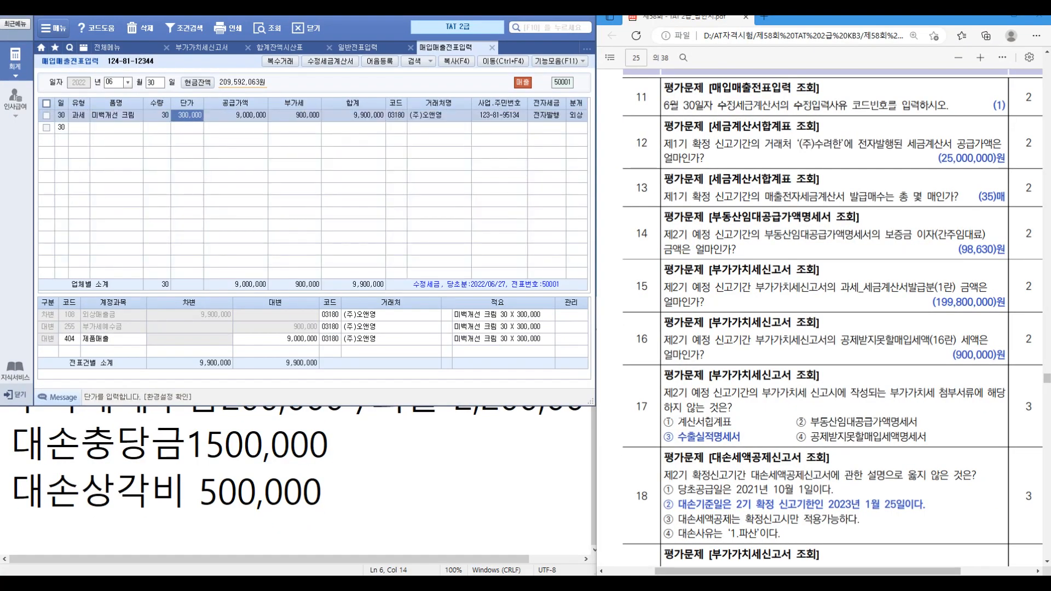
left_click(491, 47)
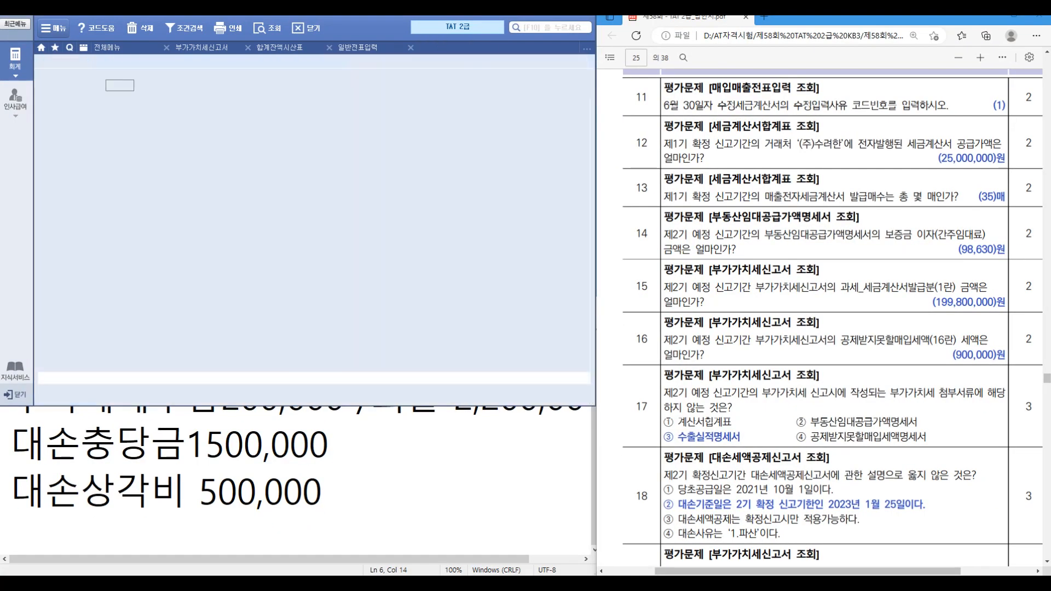
Step: Close the leftover 일반전표입력, 합계잔액시산표 and 부가가치세신고서 tabs
left_click(410, 47)
left_click(329, 47)
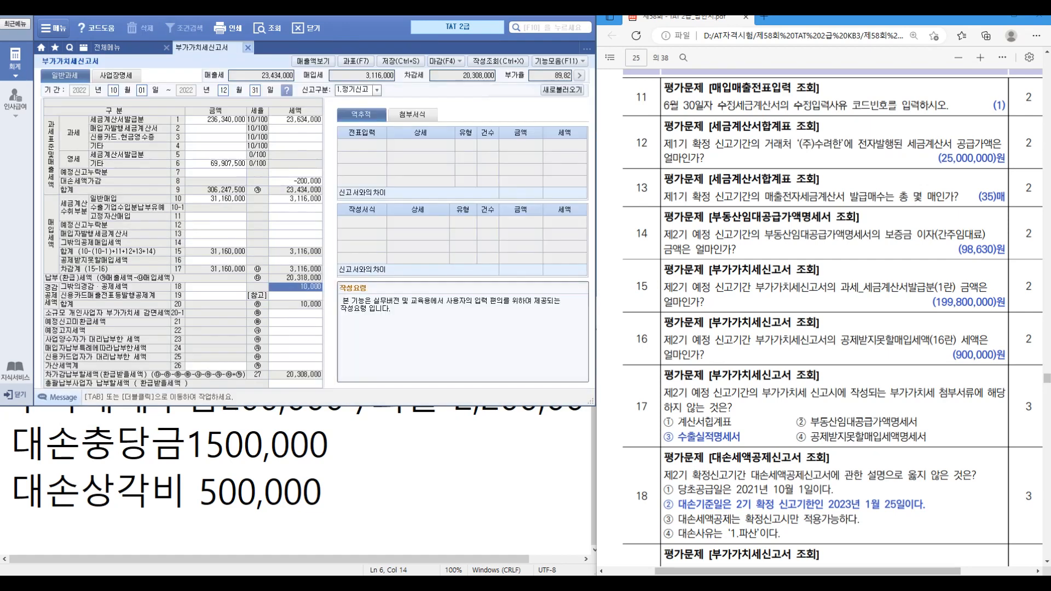
left_click(248, 47)
key("Return")
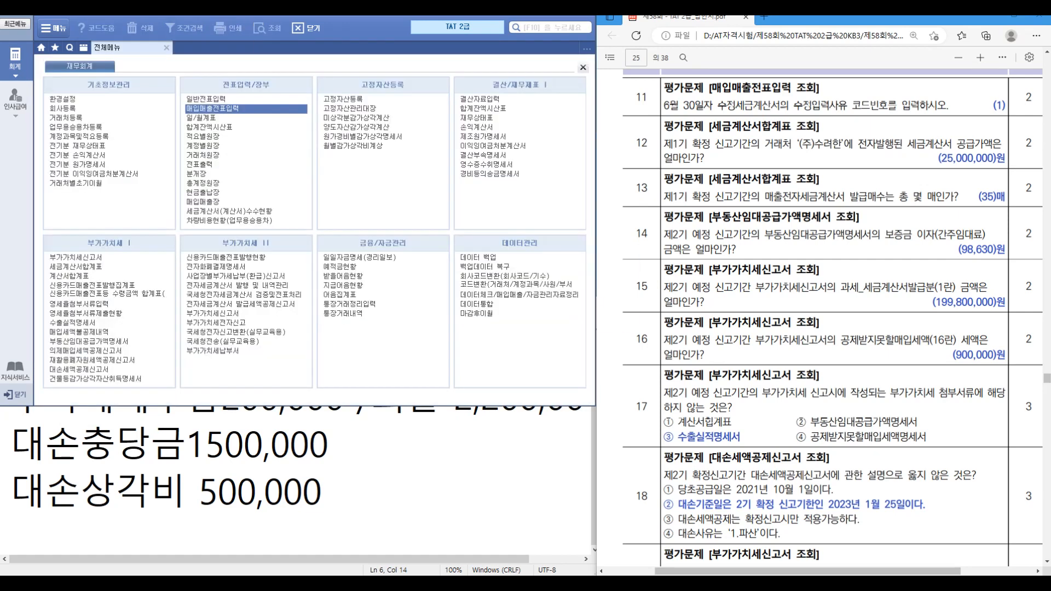
Step: Review the 04–06 세금계산서합계표, where (주)수려한 shows 25,000,000 supply value, then close it
left_click(76, 267)
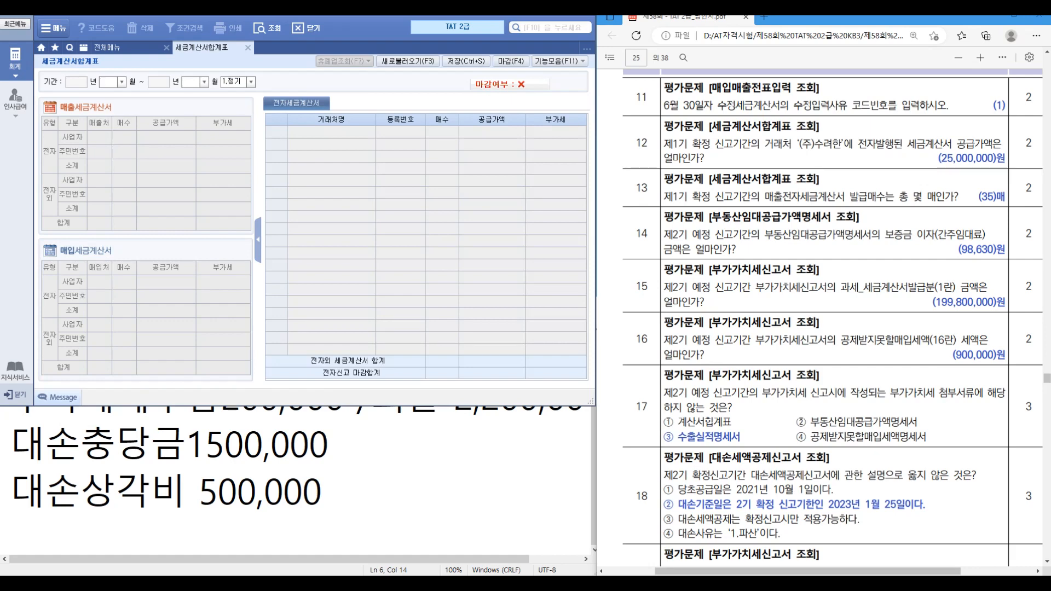
type("04")
key("Return")
type("06")
key("Return")
key("Return")
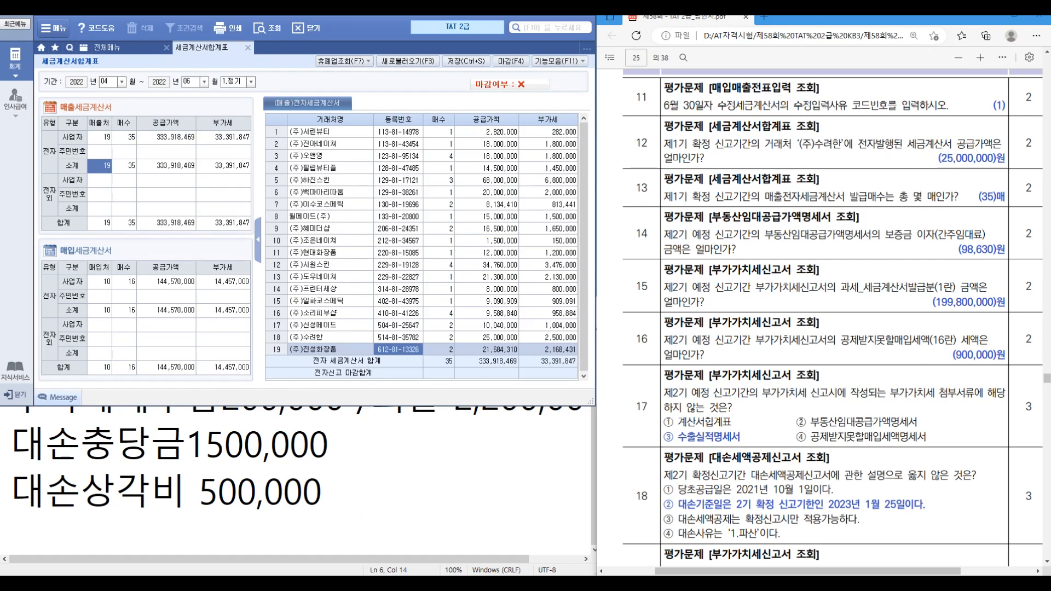
left_click(398, 338)
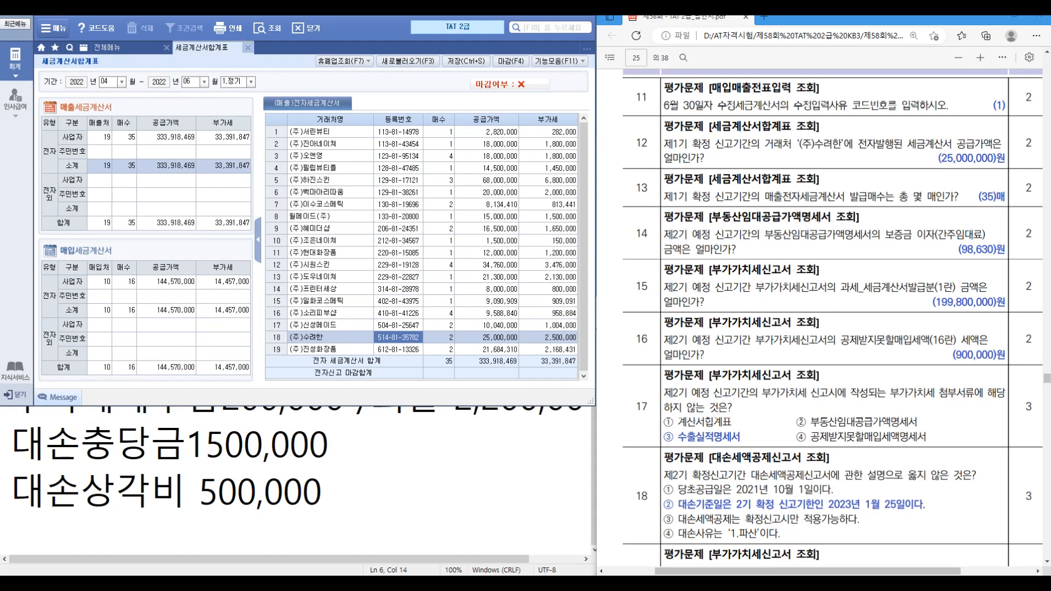
left_click(248, 48)
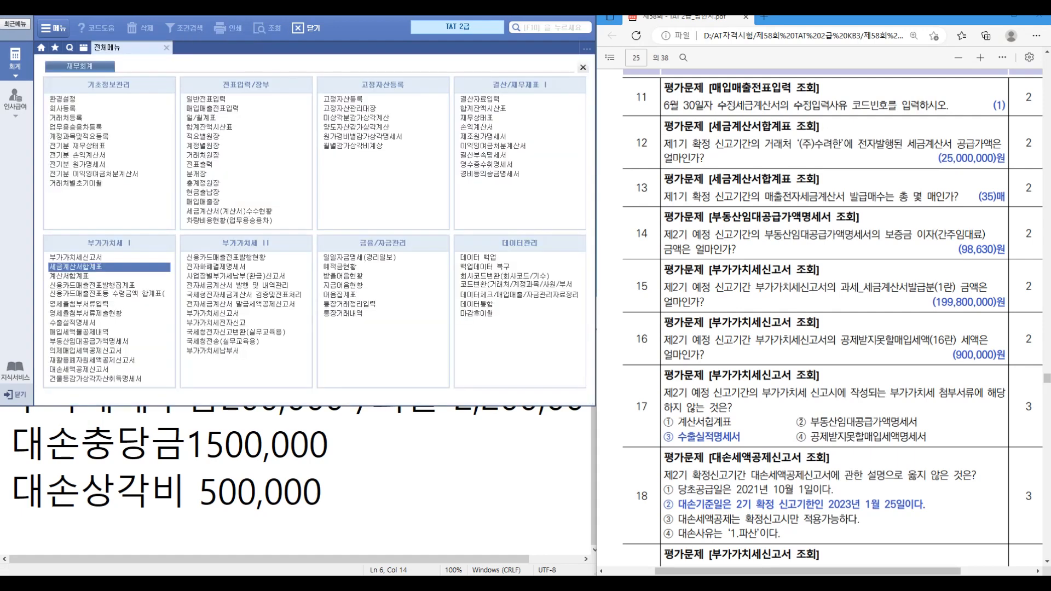
Step: Load the saved 07–09 부동산임대공급가액명세서 and view (주)대성산업's 98,630 deposit interest
left_click(89, 341)
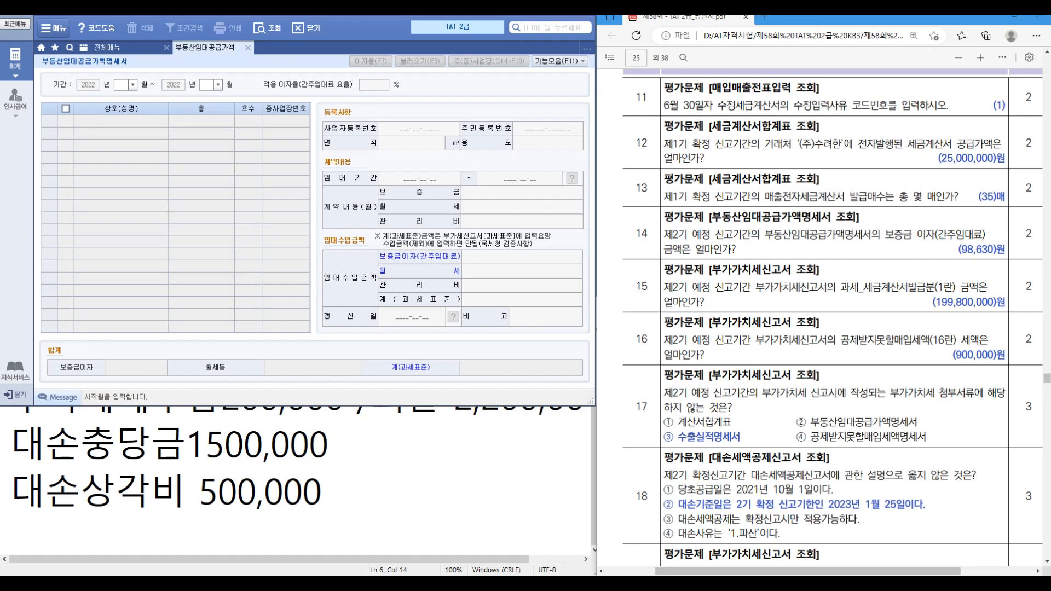
type("0710")
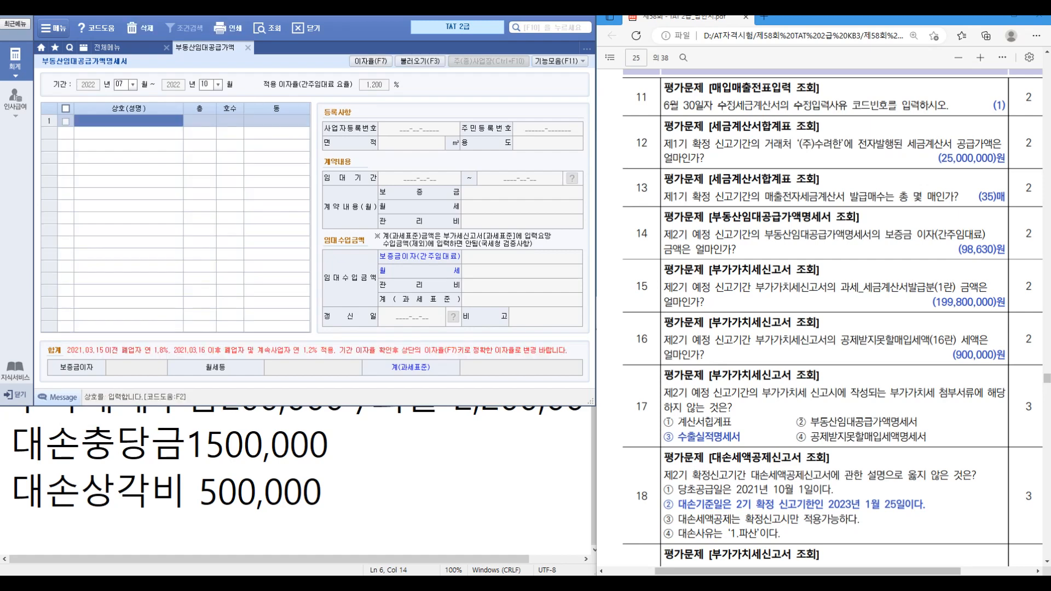
left_click(205, 85)
type("09")
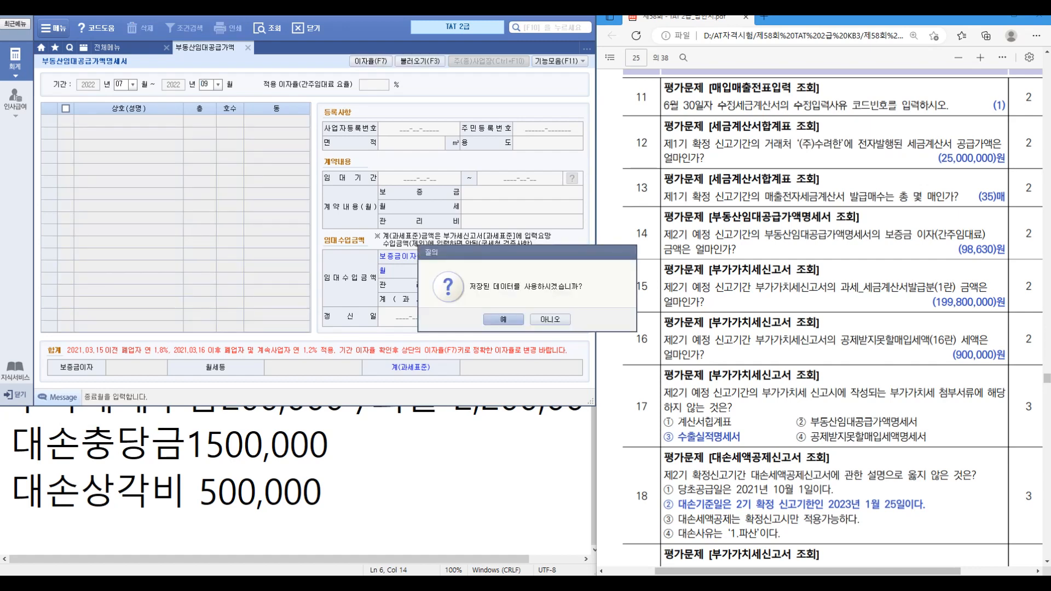
key("Return")
left_click(129, 121)
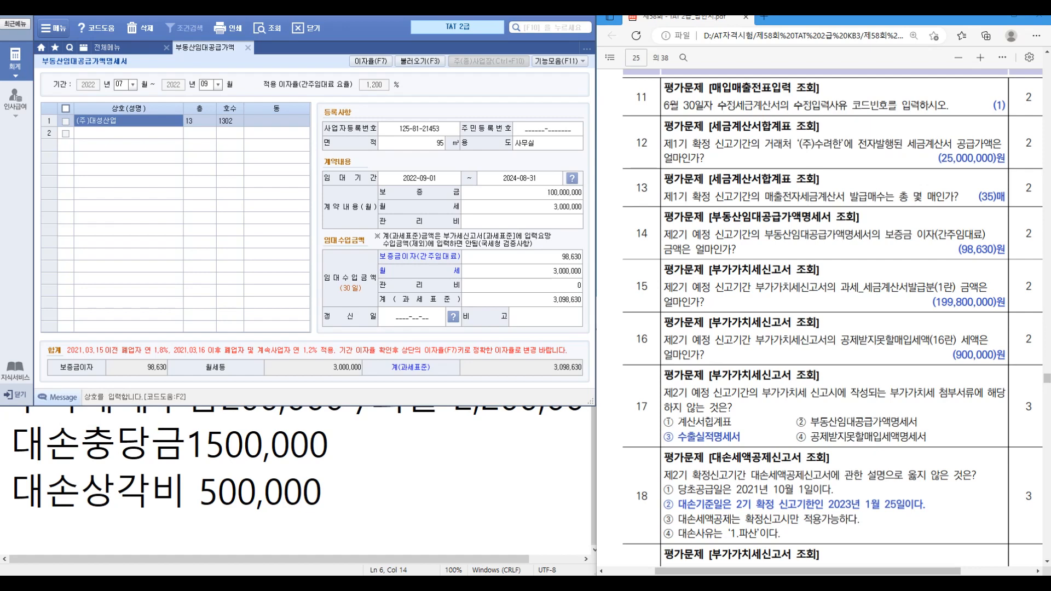
left_click(248, 48)
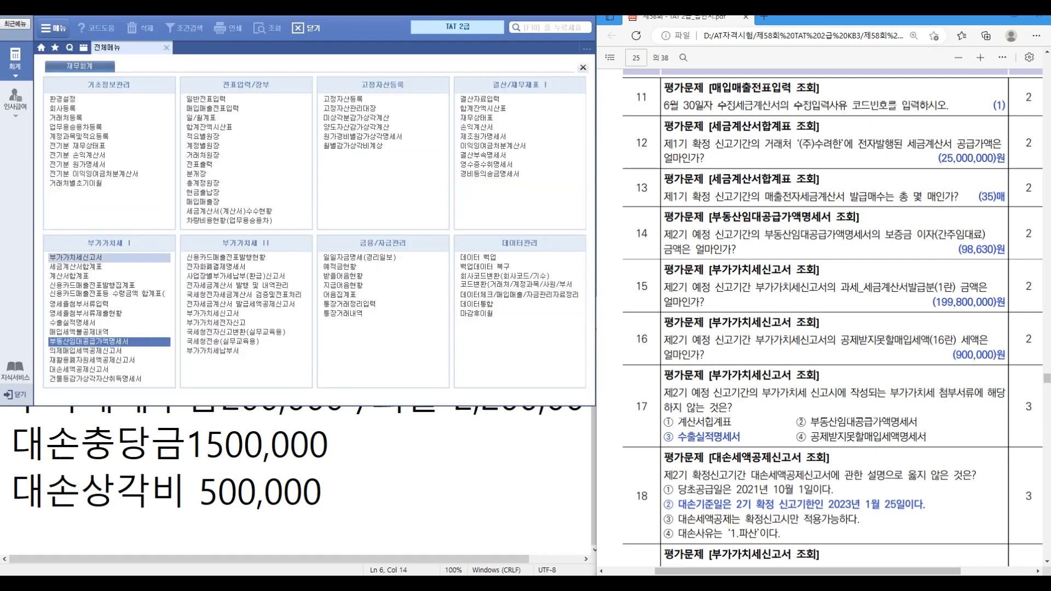
Step: Load the saved 부가가치세신고서 for 07/01–09/30
left_click(76, 257)
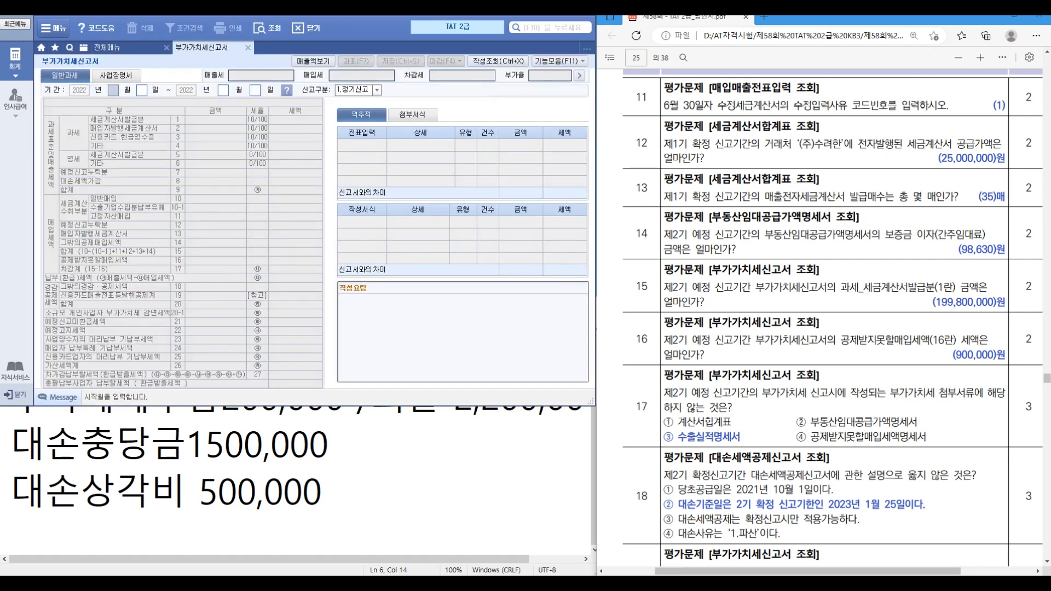
type("07")
type("10930")
key("Return")
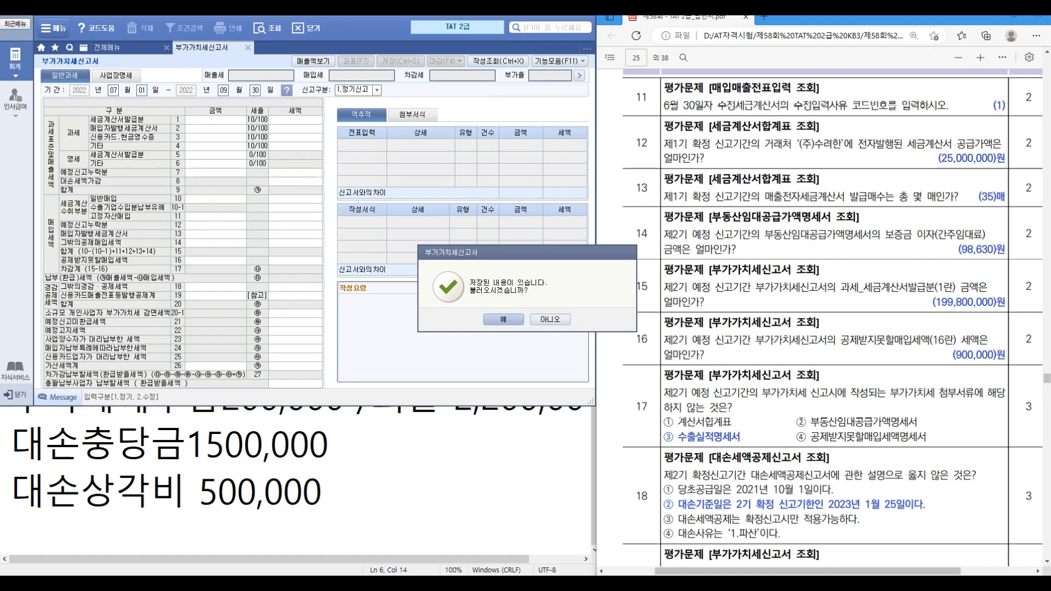
key("Return")
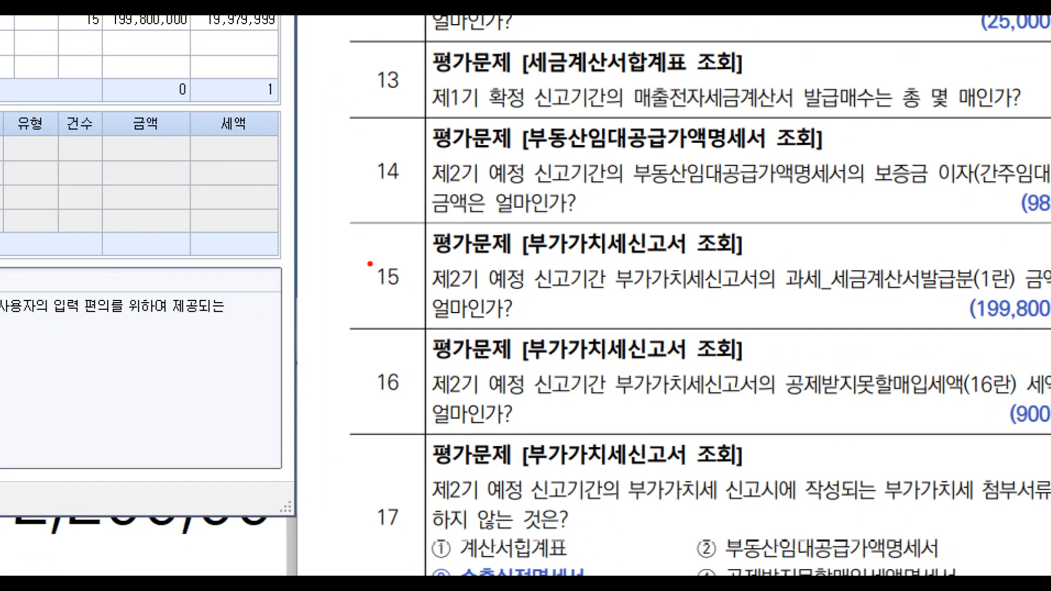
Step: Check row 16's 900,000 non-deductible input tax and open the 과표 breakdown
mouse_move(362, 259)
left_mouse_down()
mouse_move(564, 305)
mouse_move(425, 298)
left_mouse_up()
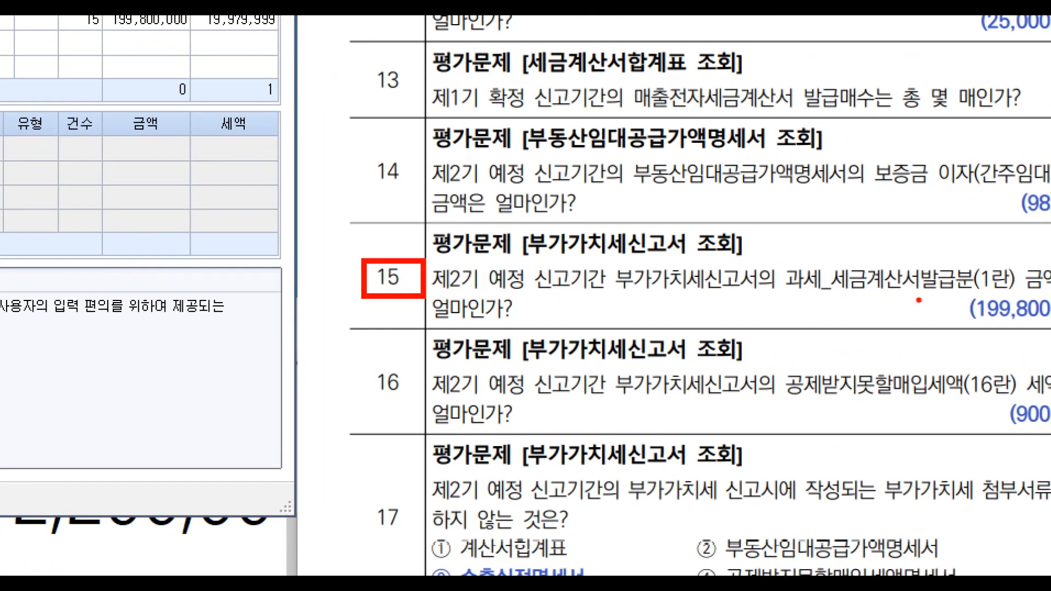
left_click_drag(805, 296, 919, 294)
key("Escape")
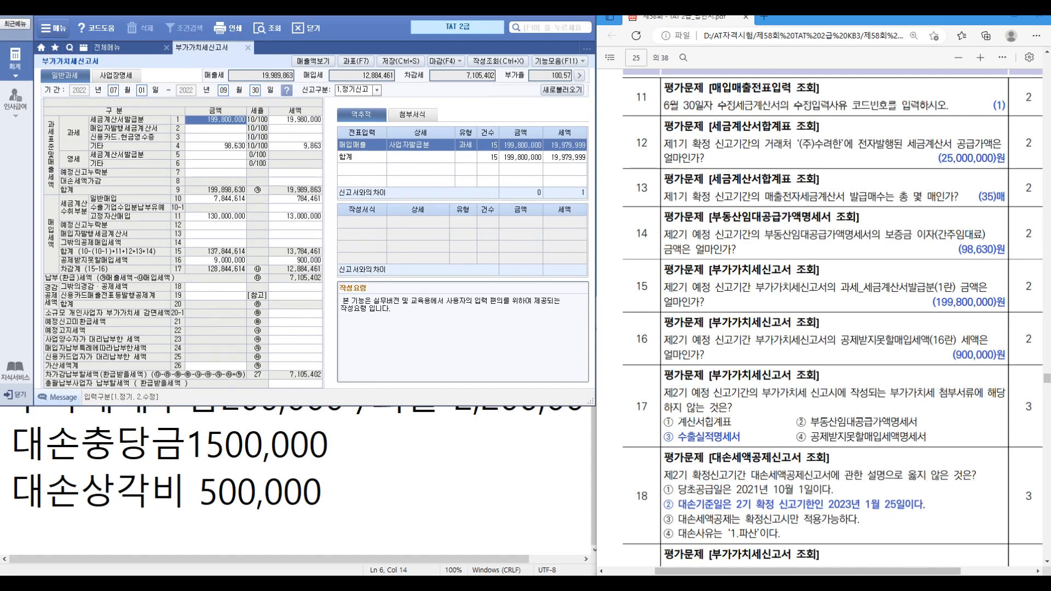
left_click(216, 261)
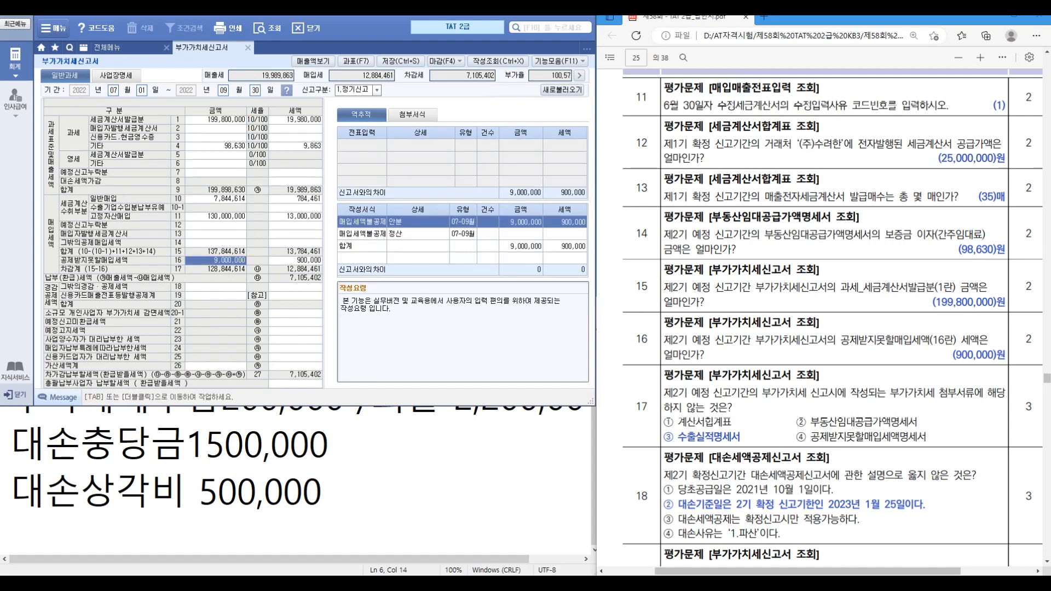
key("Tab")
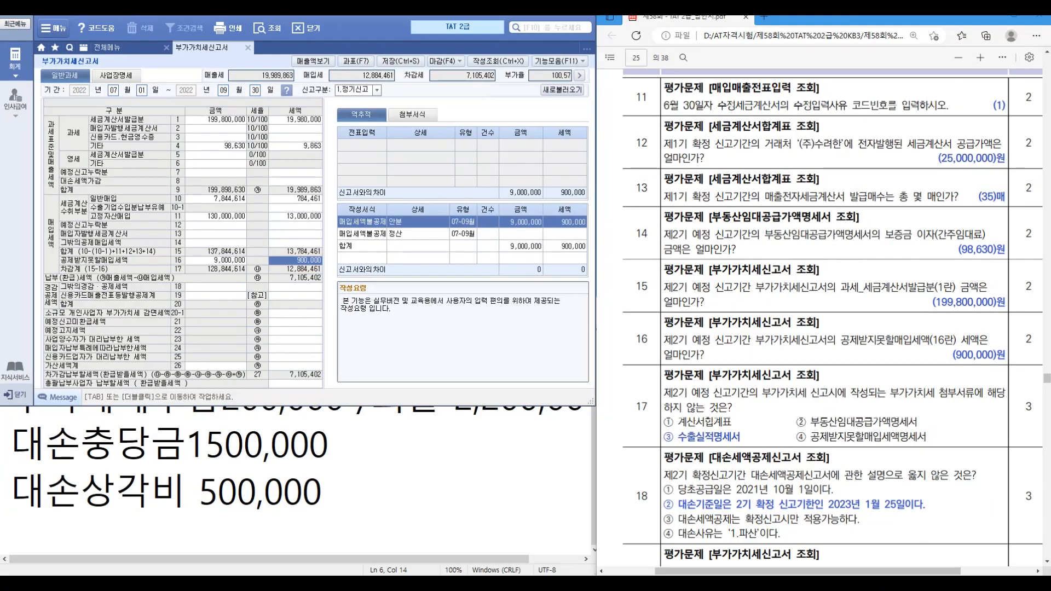
scroll(832, 317, "down", 3)
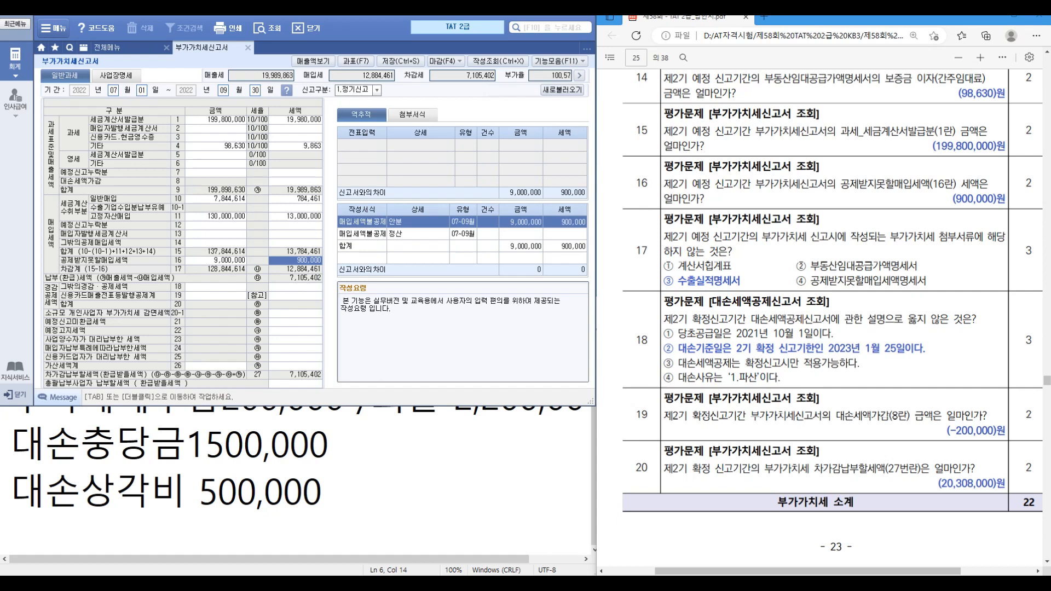
key("F7")
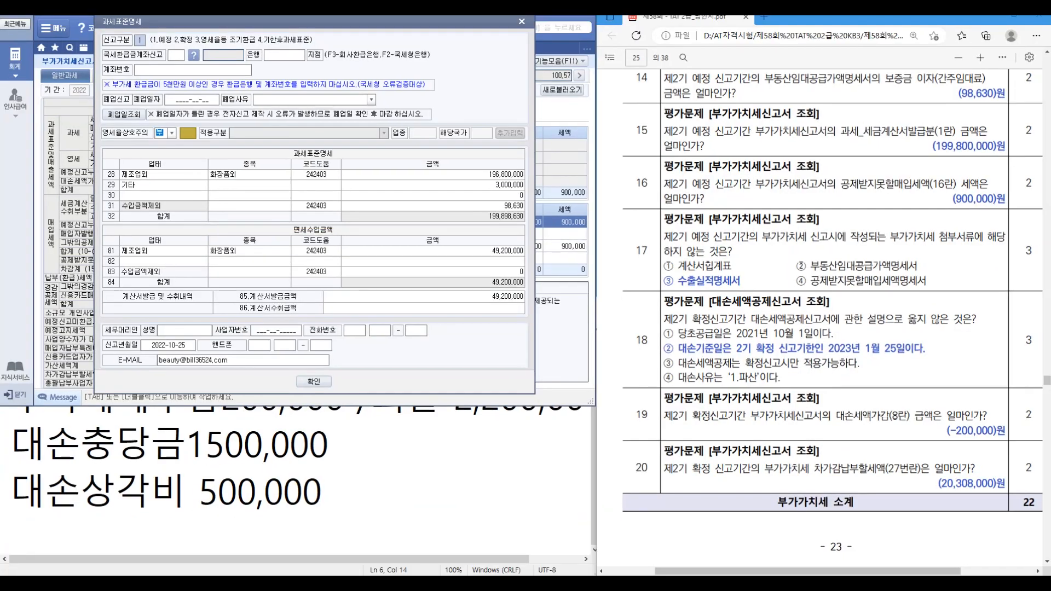
Step: Dismiss the 과세표준명세 breakdown and close the July–September VAT return
left_click(314, 382)
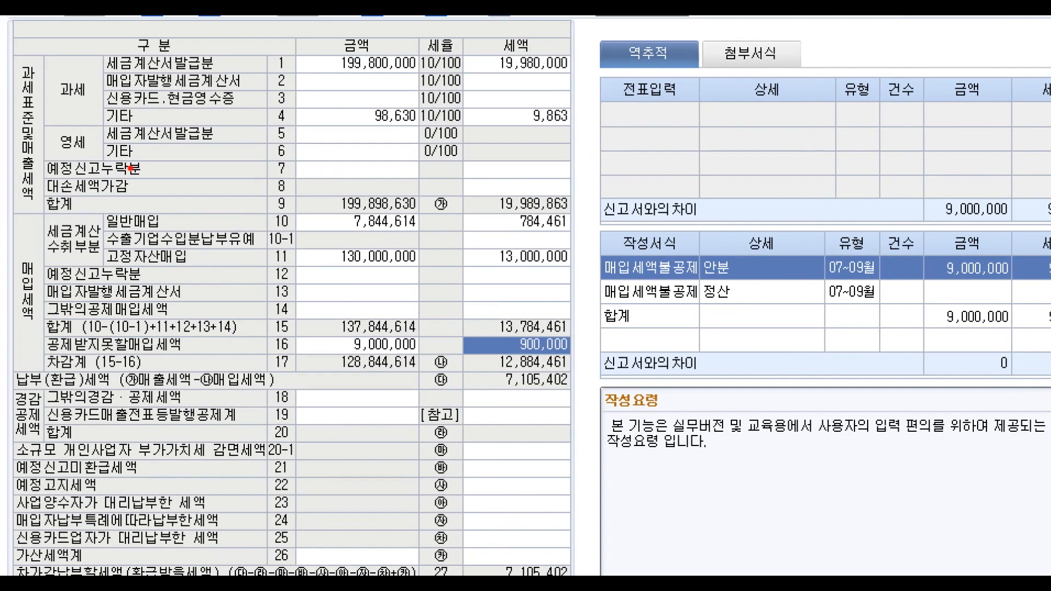
left_click_drag(101, 144, 604, 163)
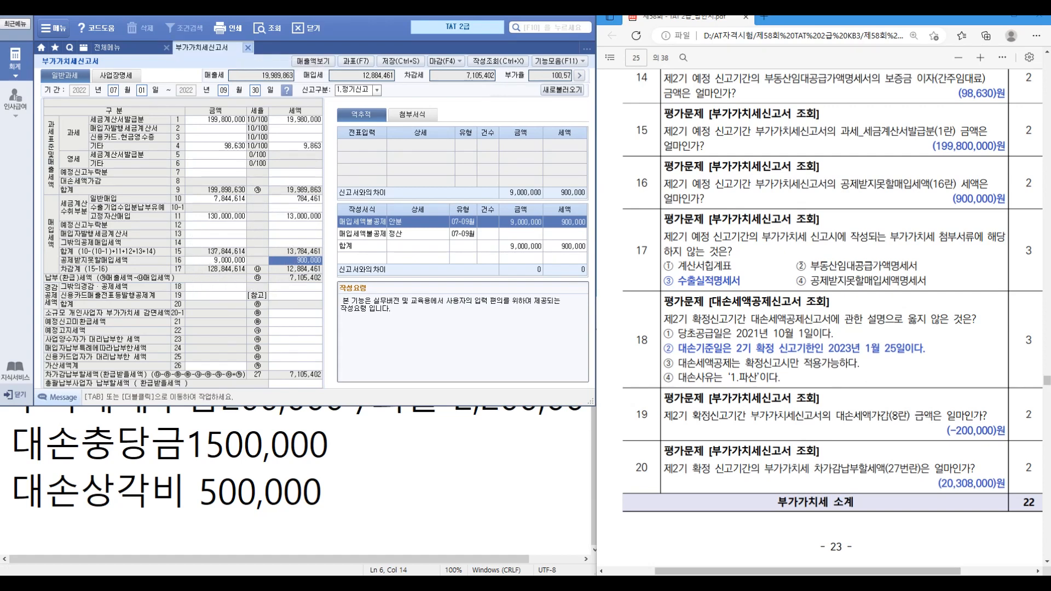
left_click(247, 48)
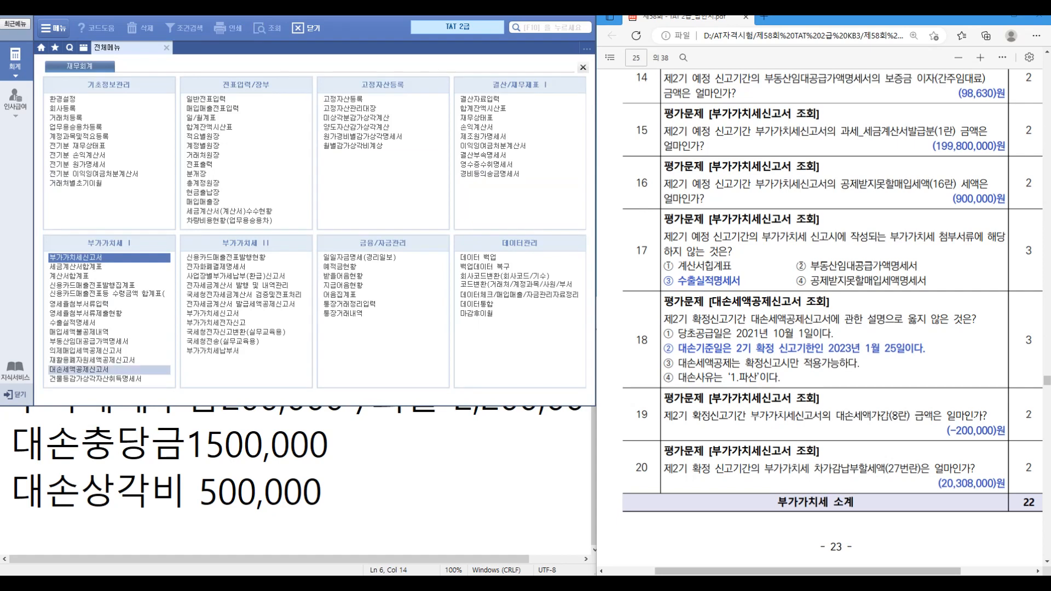
Step: Open the saved 10–12월 대손세액공제신고서 and check row 1's supply and base dates
left_click(79, 370)
type("1012")
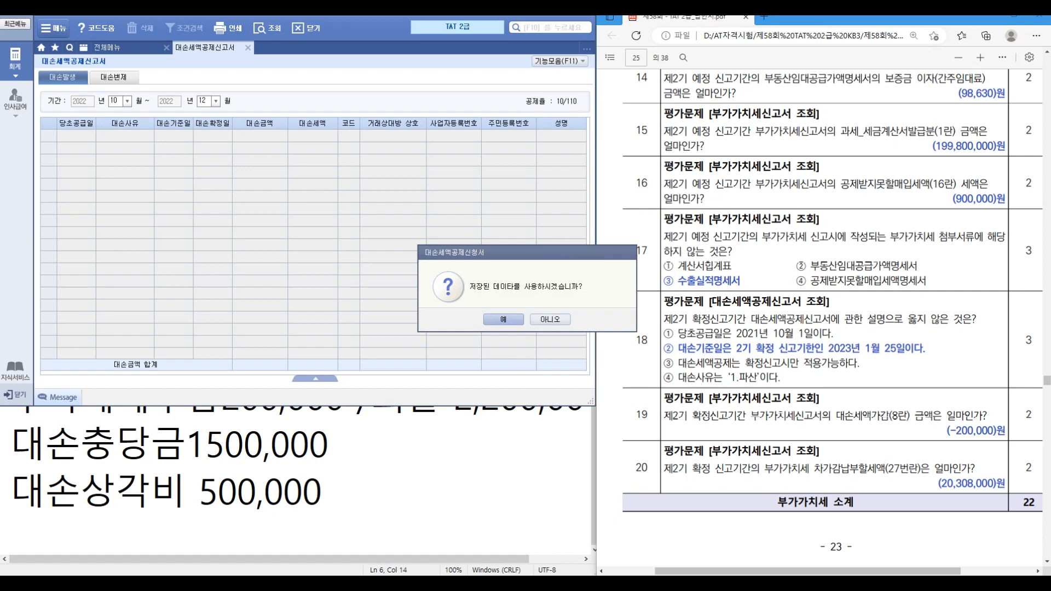
key("Return")
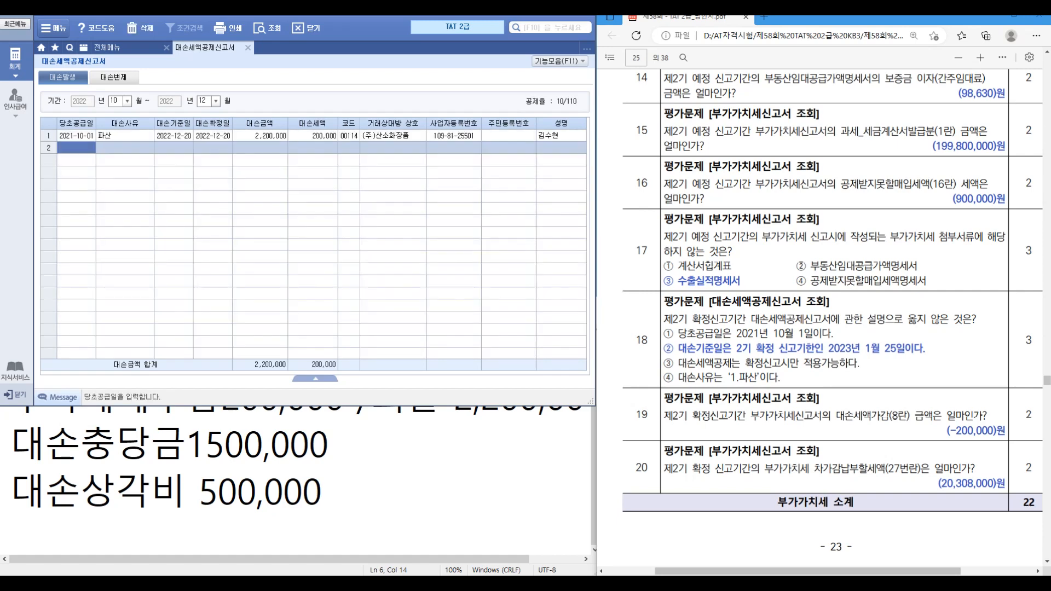
left_click(76, 136)
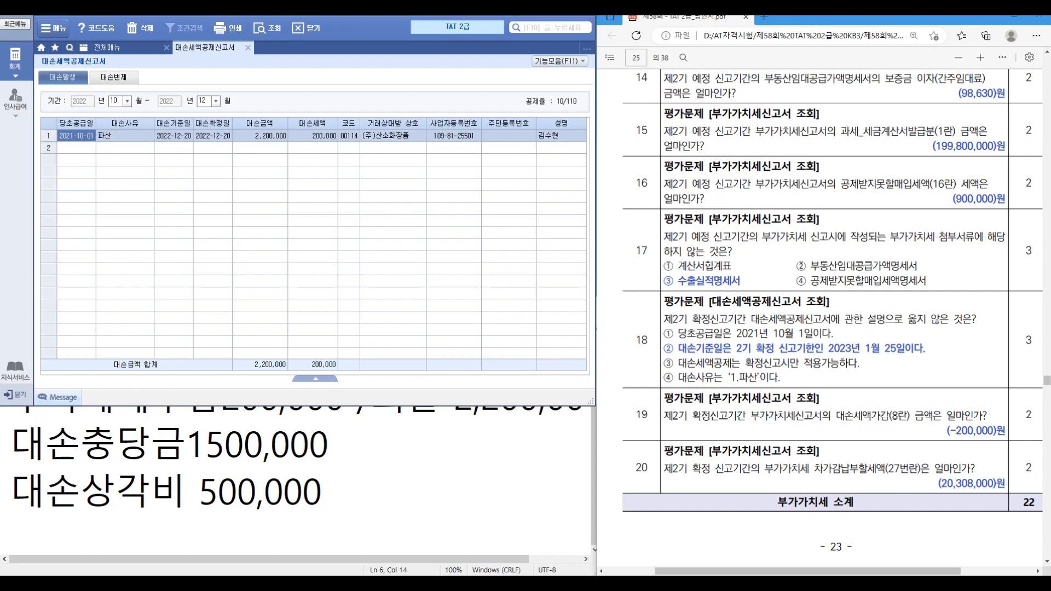
left_click(174, 135)
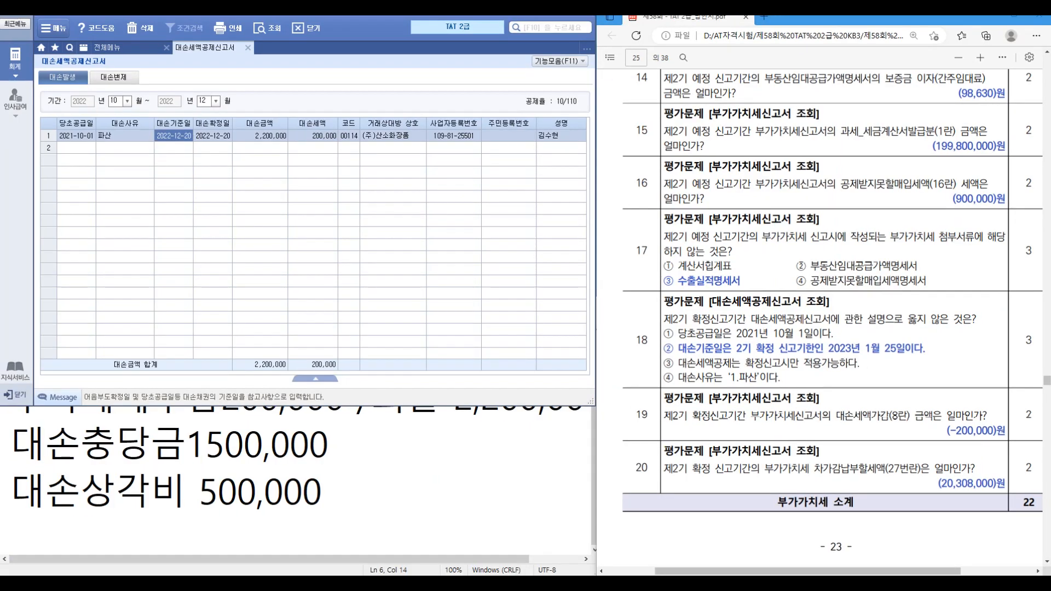
Step: Change row 1's 대손기준일 to 2021-10-01
scroll(821, 318, "up", 20)
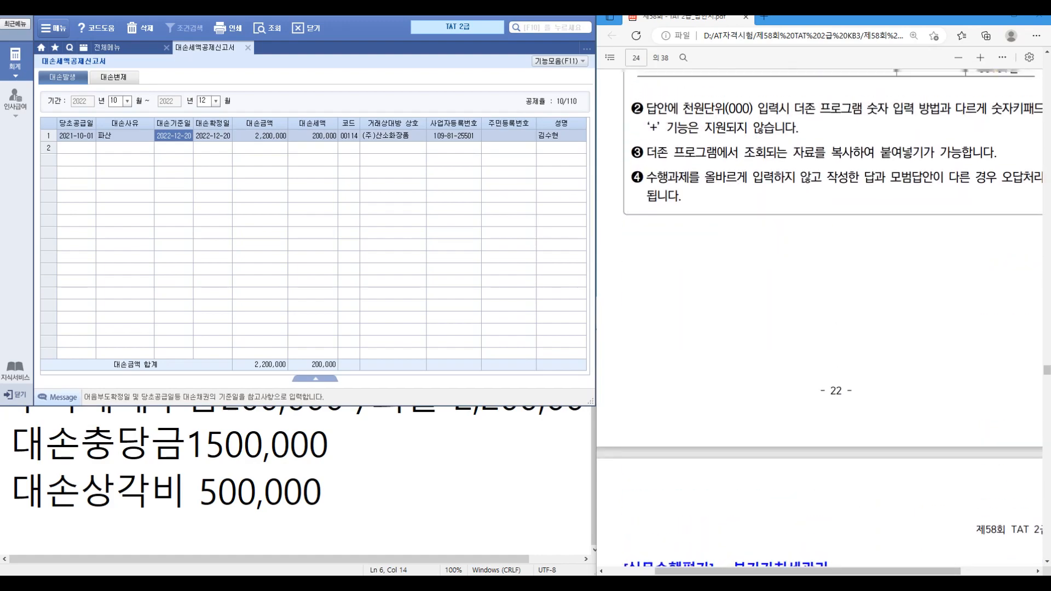
scroll(821, 318, "up", 10)
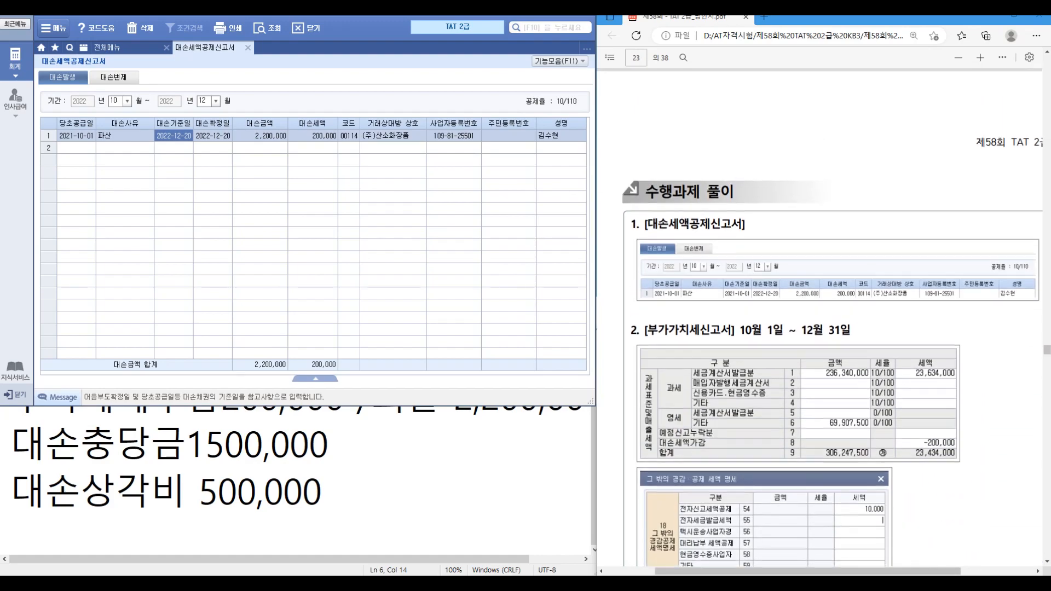
scroll(821, 329, "down", 3)
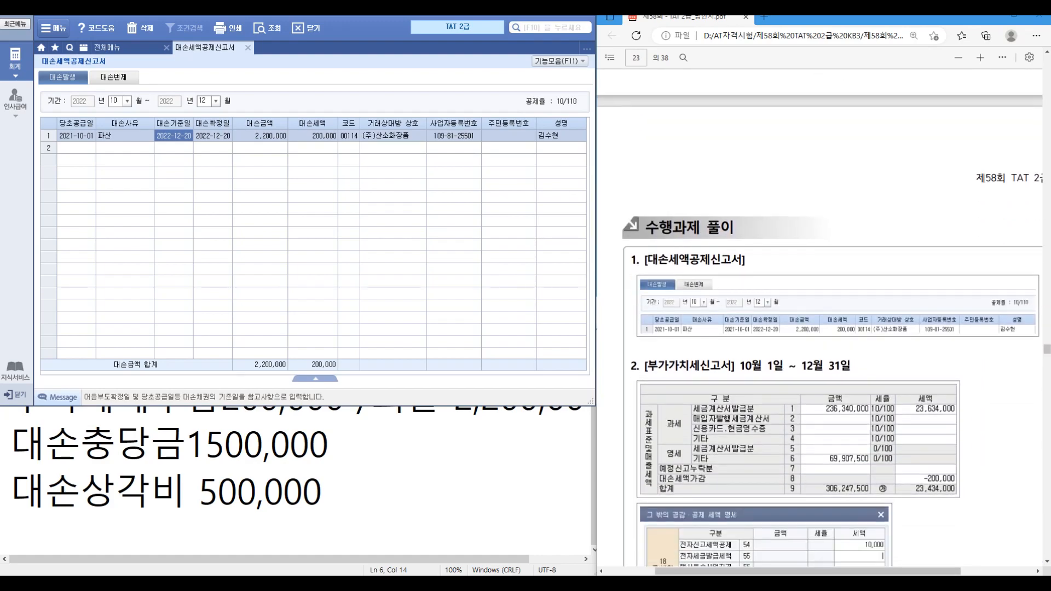
scroll(772, 328, "up", 4)
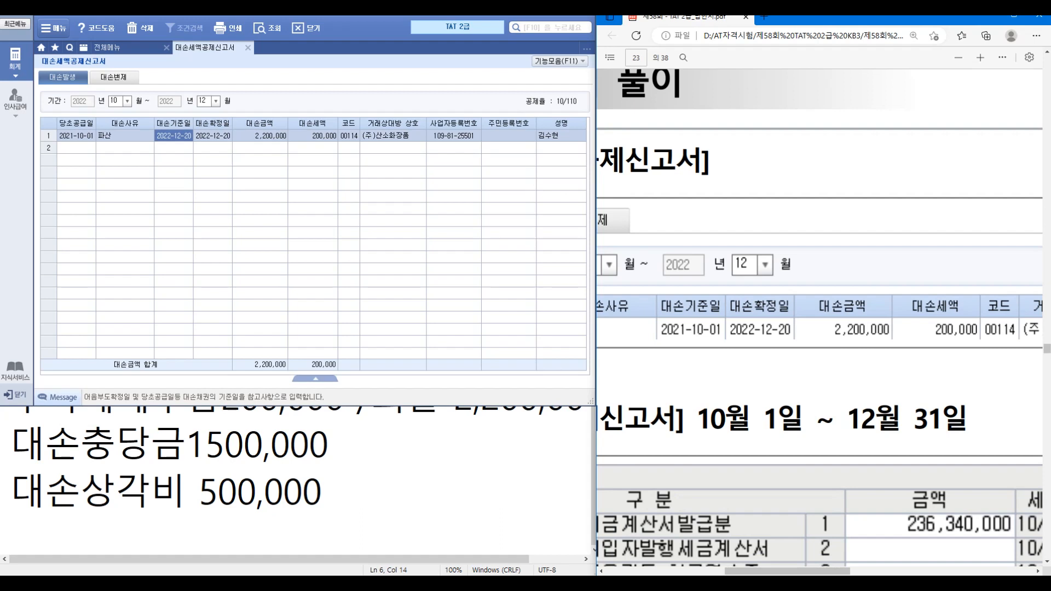
double_click(173, 135)
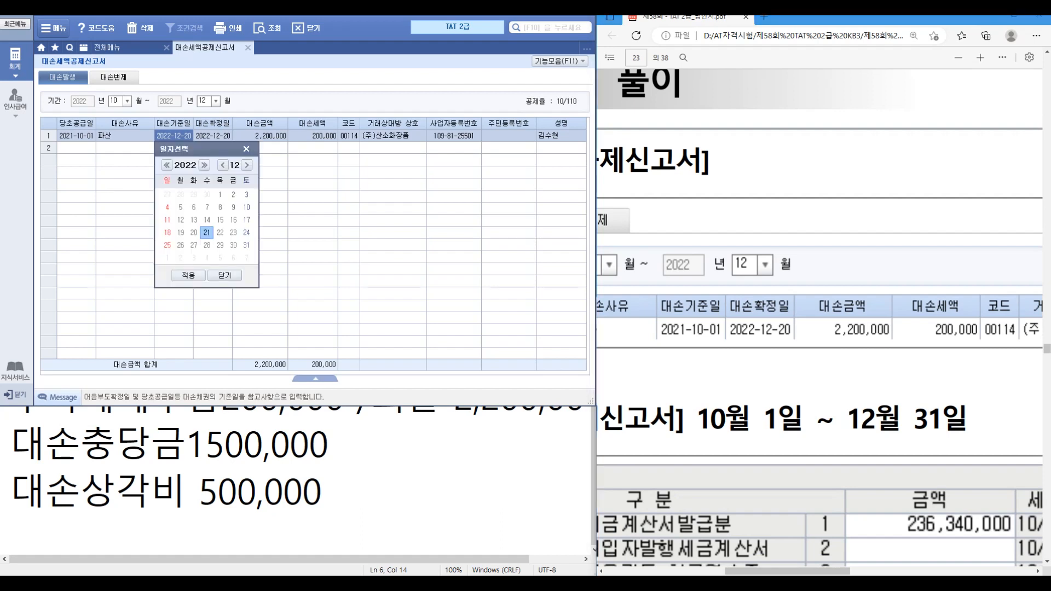
left_click(246, 149)
left_click(174, 136)
type("2021-10-01")
key("Return")
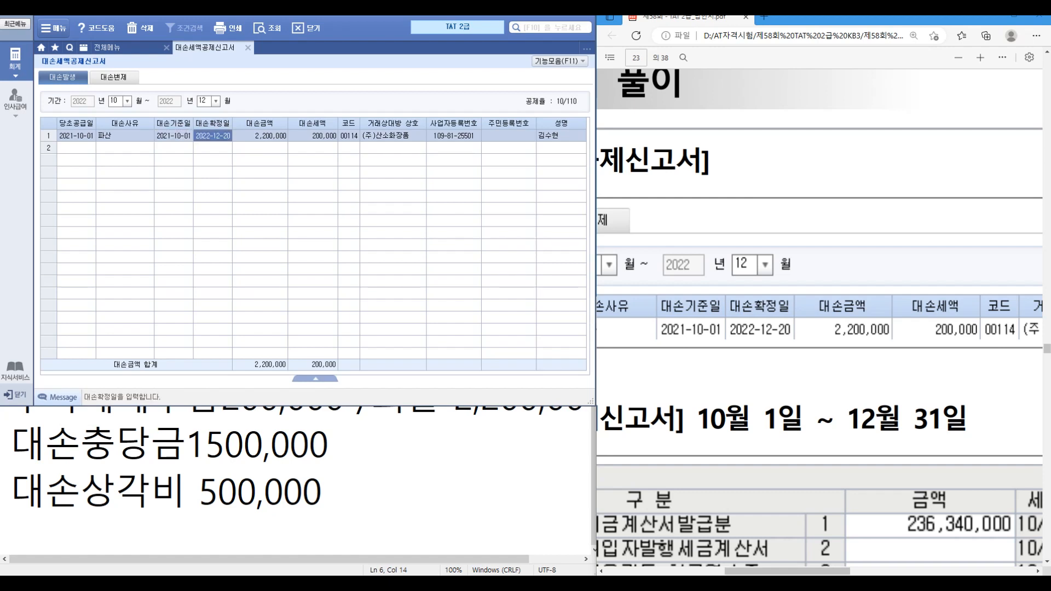
Step: Recheck the supply, base and 2022-12-20 confirmation dates, then close the report
left_click(77, 136)
left_click(174, 135)
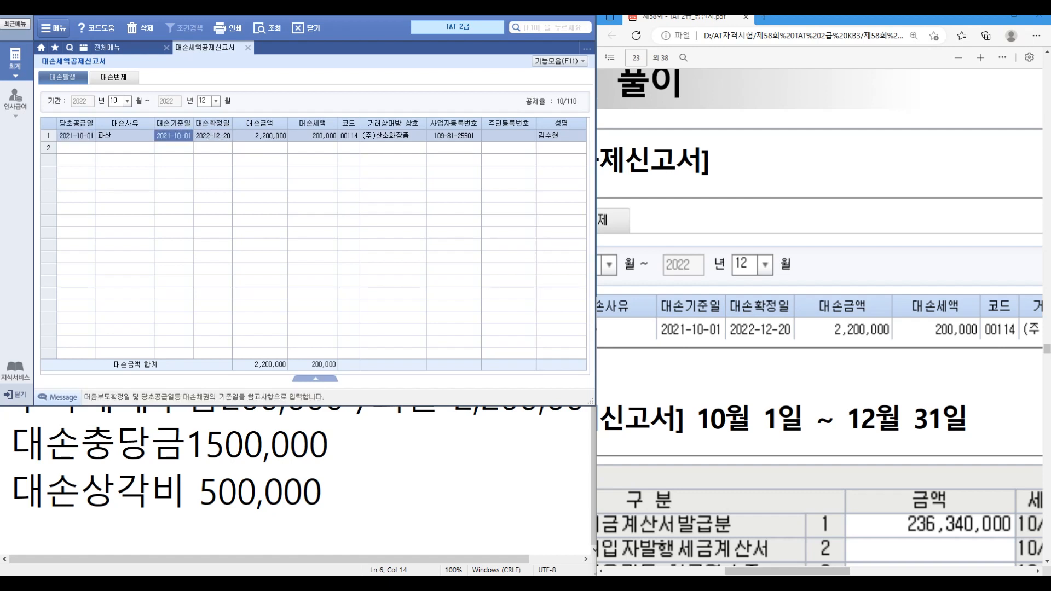
left_click(213, 135)
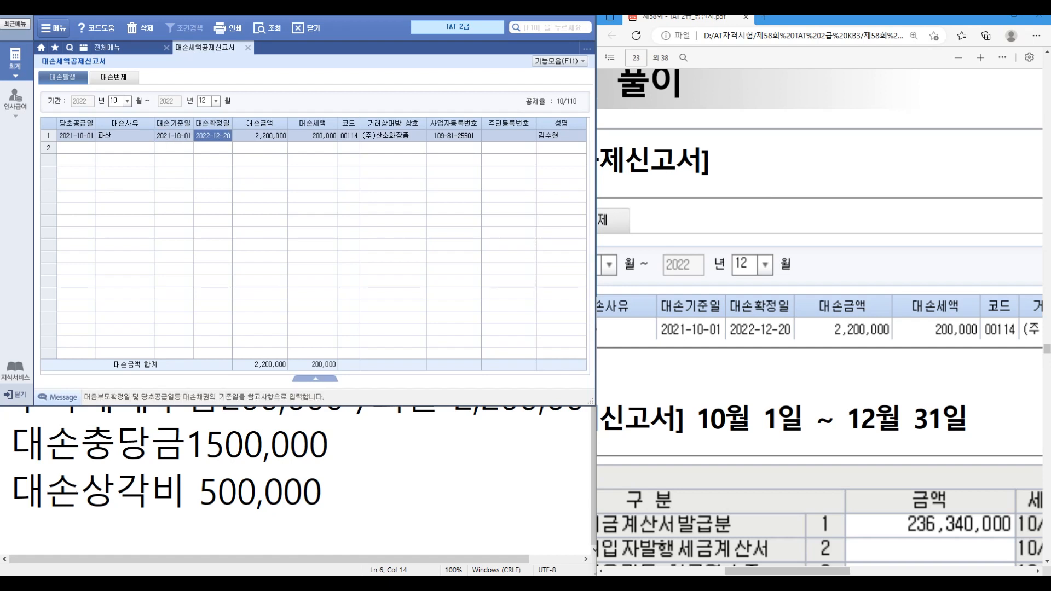
left_click(173, 136)
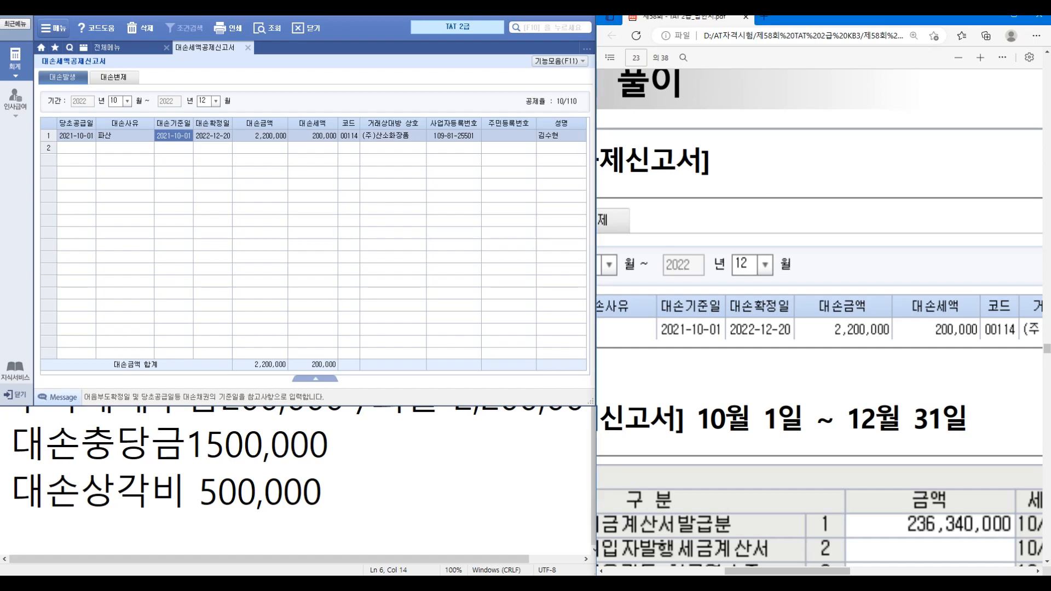
scroll(738, 310, "down", 6)
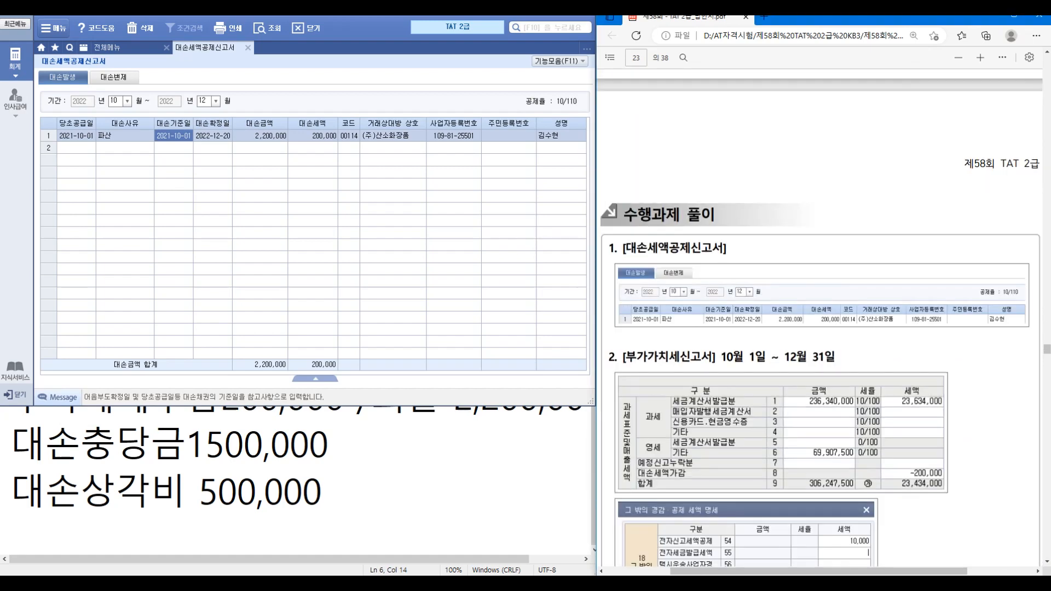
scroll(819, 317, "down", 20)
scroll(820, 317, "down", 10)
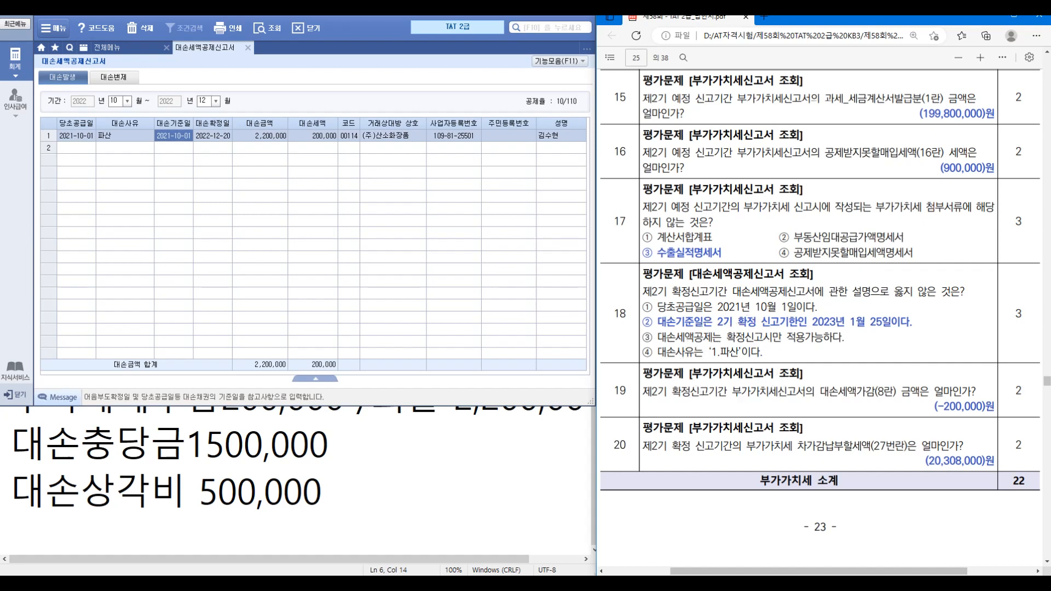
left_click(248, 48)
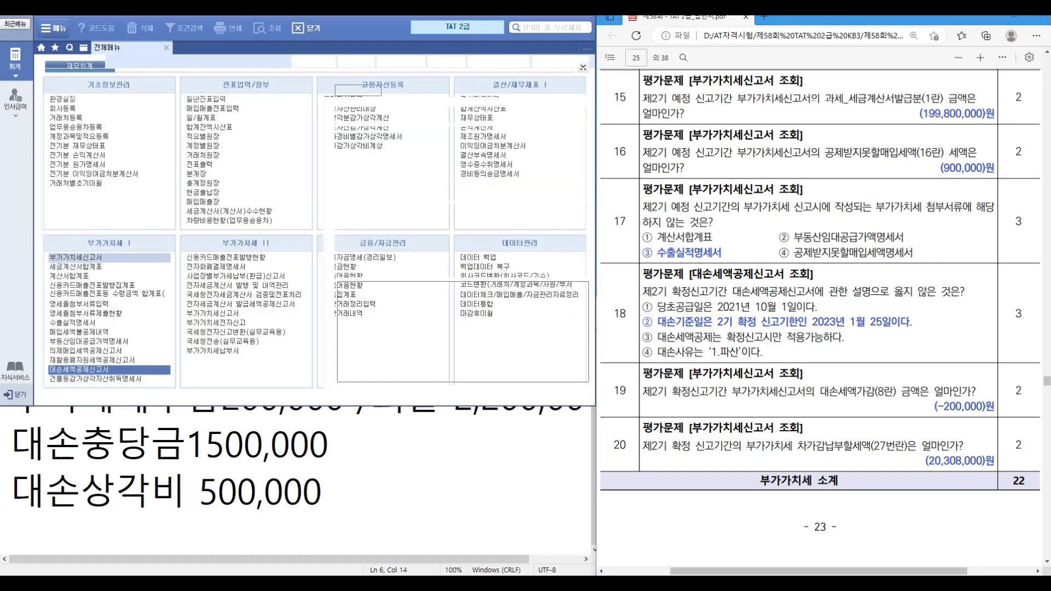
Step: Load the saved 부가가치세신고서 for 2022-10-01 to 12-31
left_click(76, 257)
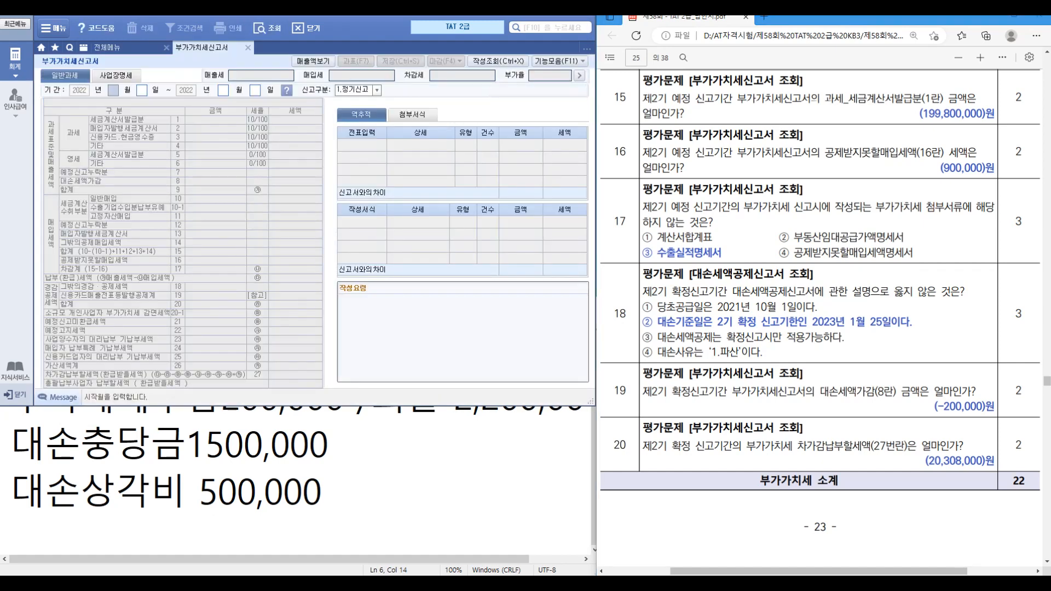
type("10011231")
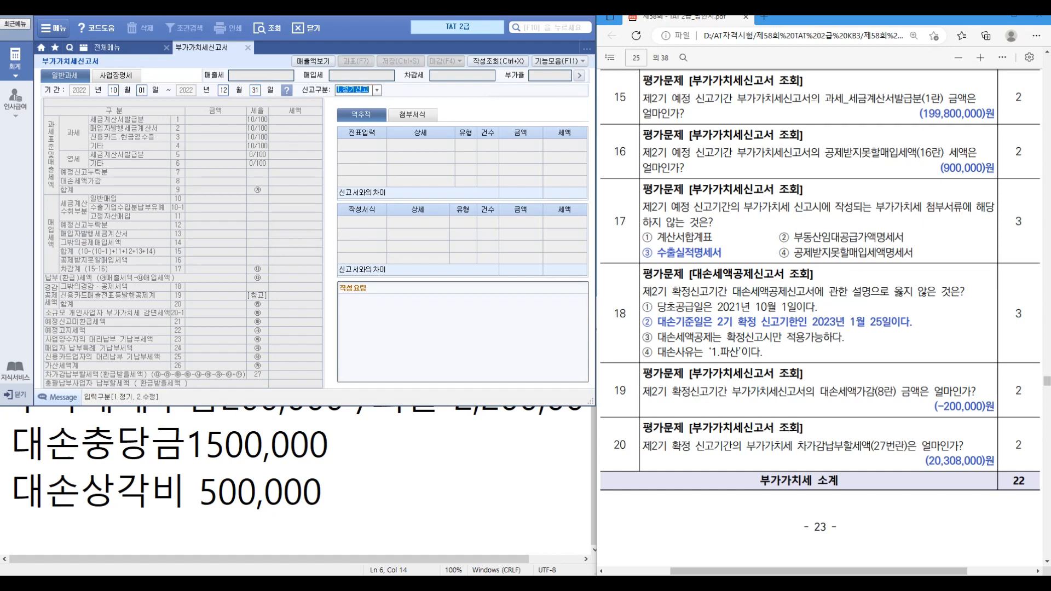
key("Return")
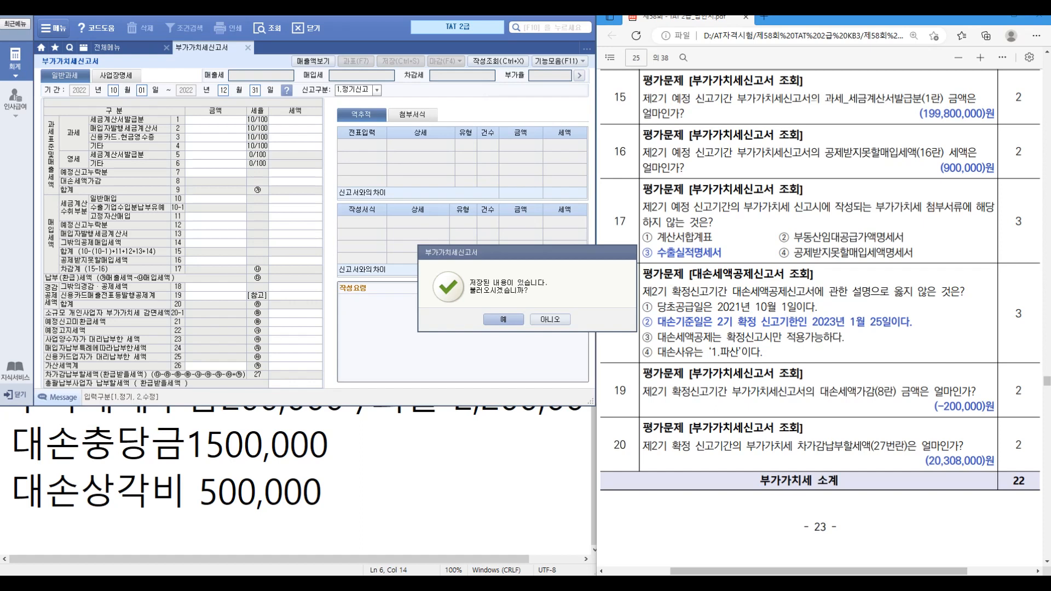
key("Return")
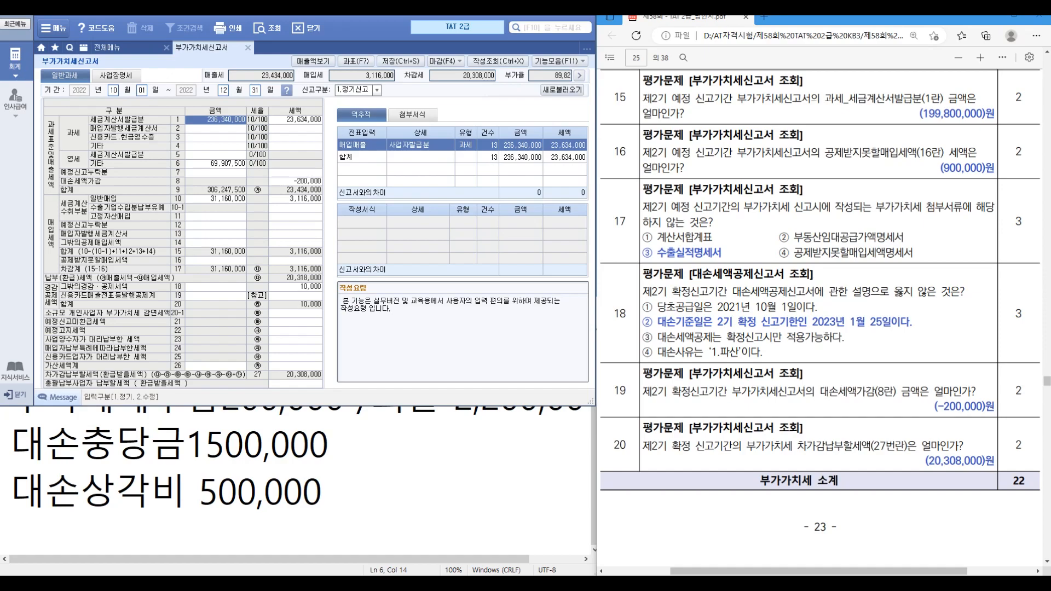
Step: Review the -200,000 bad-debt adjustment and the 20,308,000 payable tax
left_click(284, 181)
key("ctrl+1")
left_click(285, 181)
left_click_drag(273, 159, 393, 192)
key("Escape")
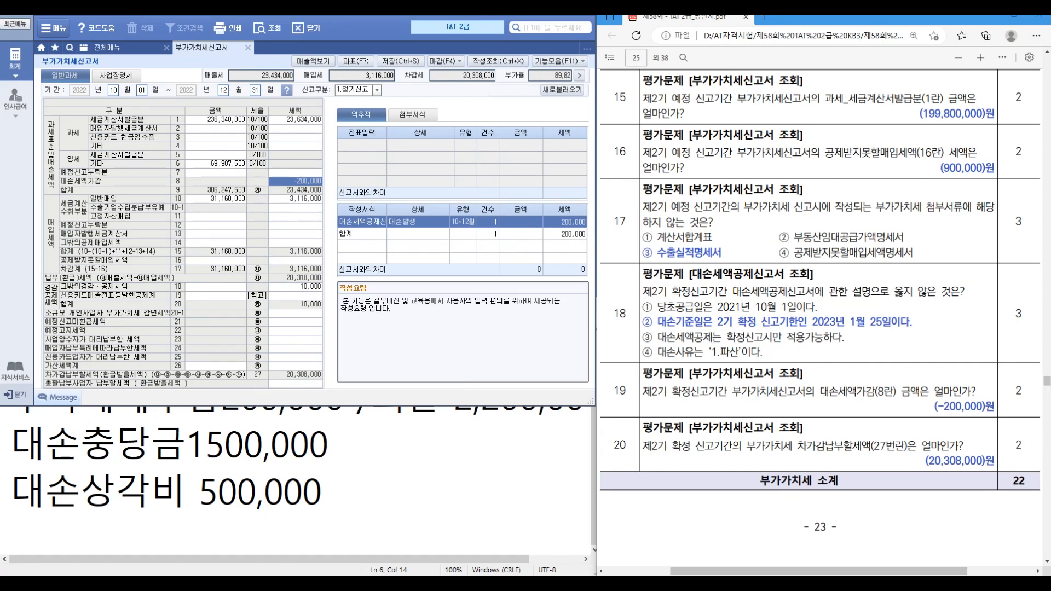
key("ctrl+1")
left_click(317, 372)
left_click_drag(229, 358, 369, 408)
key("Escape")
scroll(819, 318, "down", 10)
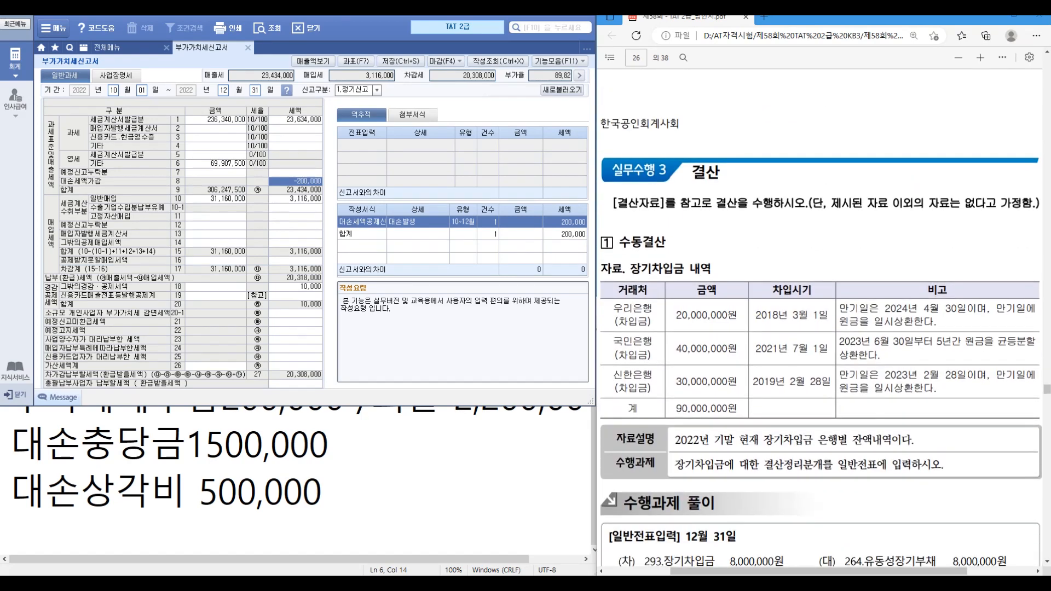
key("ctrl+1")
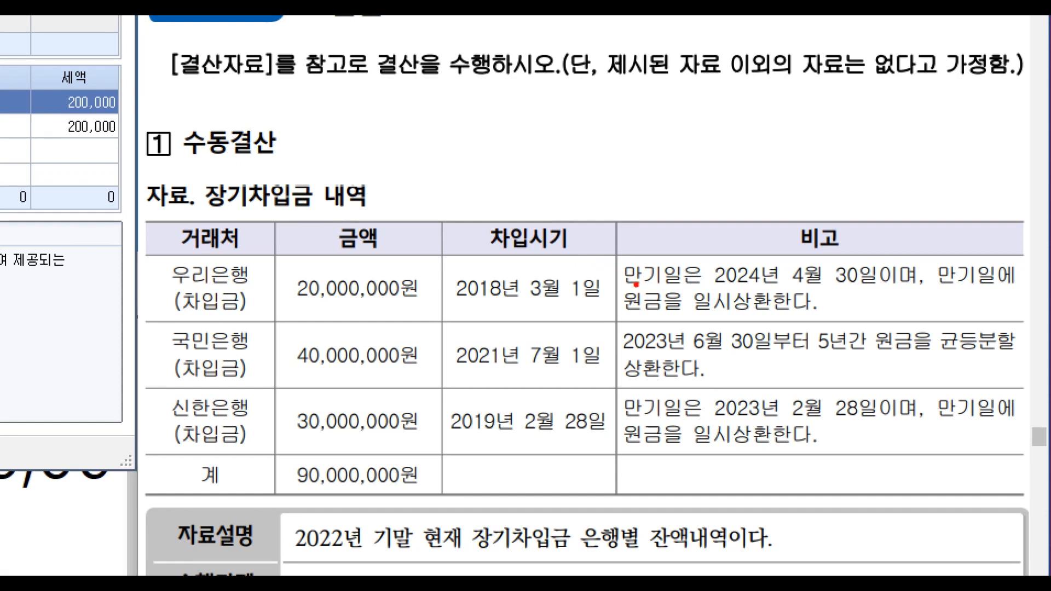
left_click_drag(722, 290, 770, 289)
left_click_drag(705, 238, 579, 309)
left_click_drag(597, 229, 719, 309)
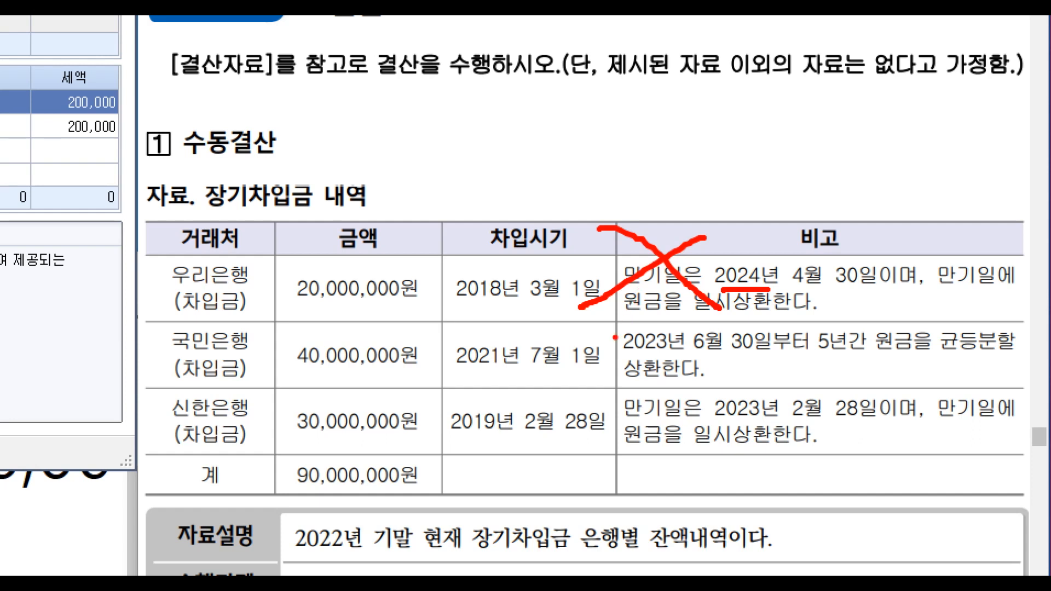
mouse_move(616, 364)
left_mouse_down()
mouse_move(664, 353)
mouse_move(801, 356)
left_mouse_up()
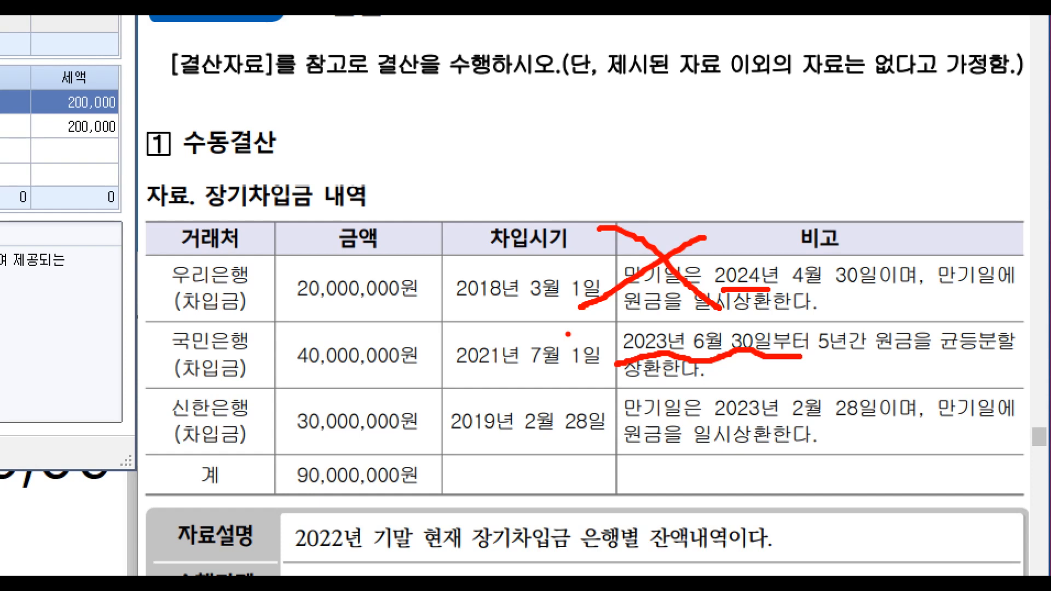
left_click_drag(138, 328, 176, 304)
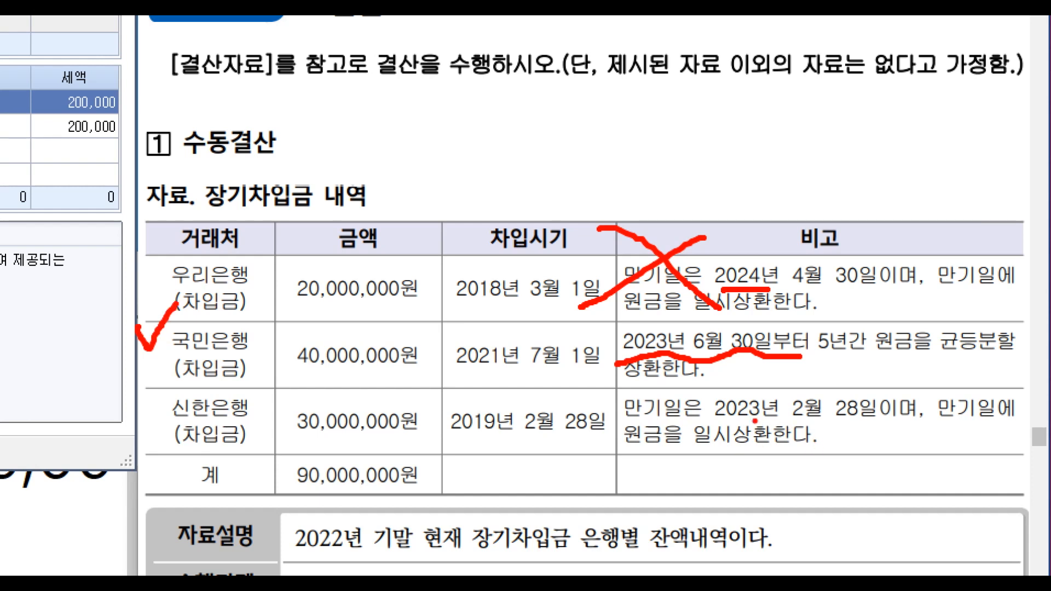
left_click_drag(734, 418, 787, 412)
mouse_move(590, 395)
left_mouse_down()
mouse_move(624, 414)
mouse_move(632, 398)
left_mouse_up()
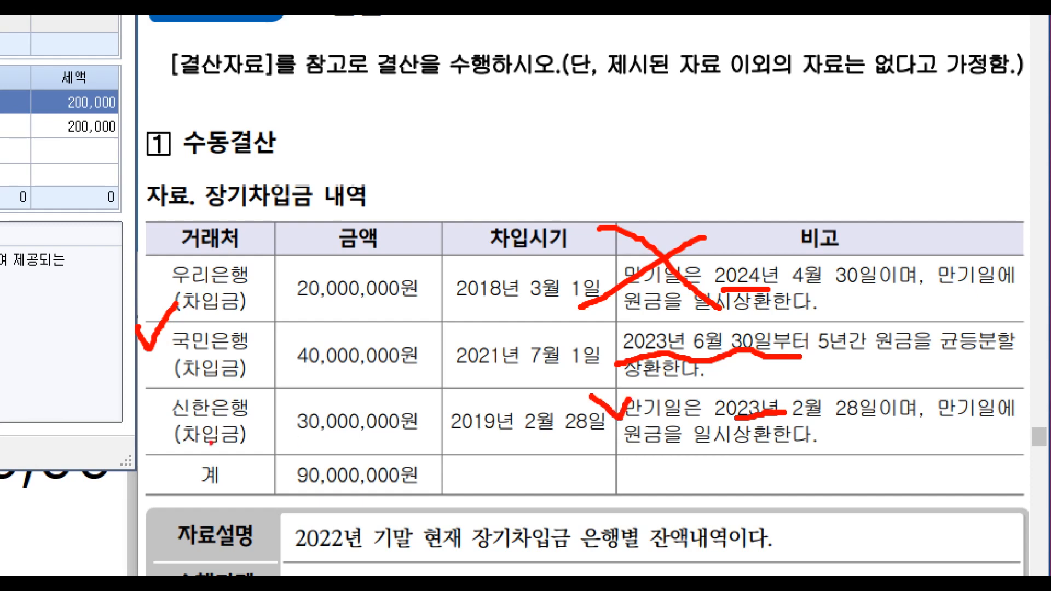
left_click_drag(129, 393, 167, 386)
left_click(261, 412)
Step: On 12/31, move 30,000,000 (신한은행) from 293 장기차입금 to 264 유동성장기부채
key("Escape")
key("Escape")
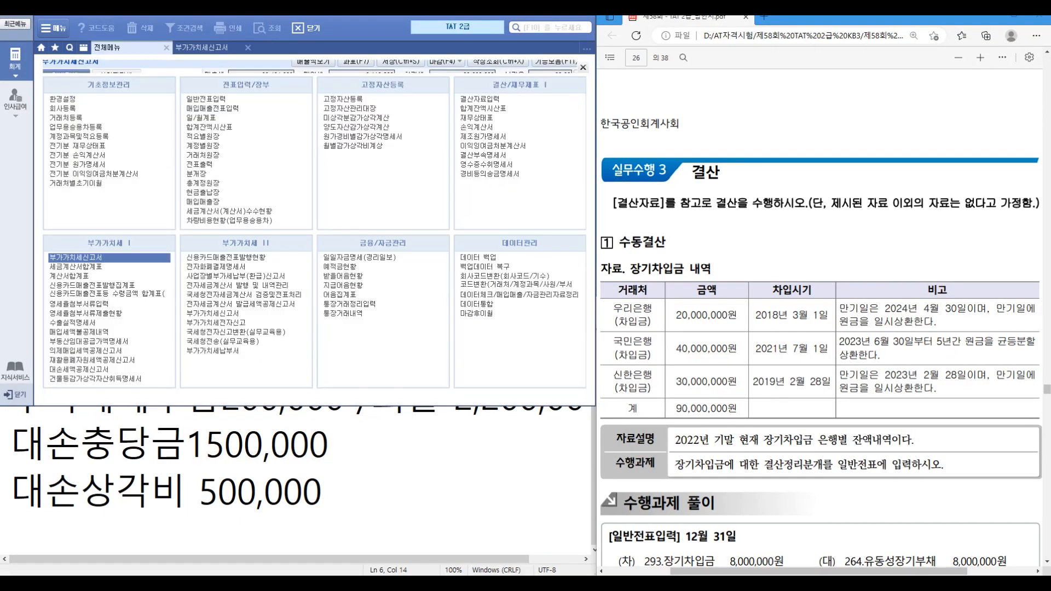
left_click(206, 99)
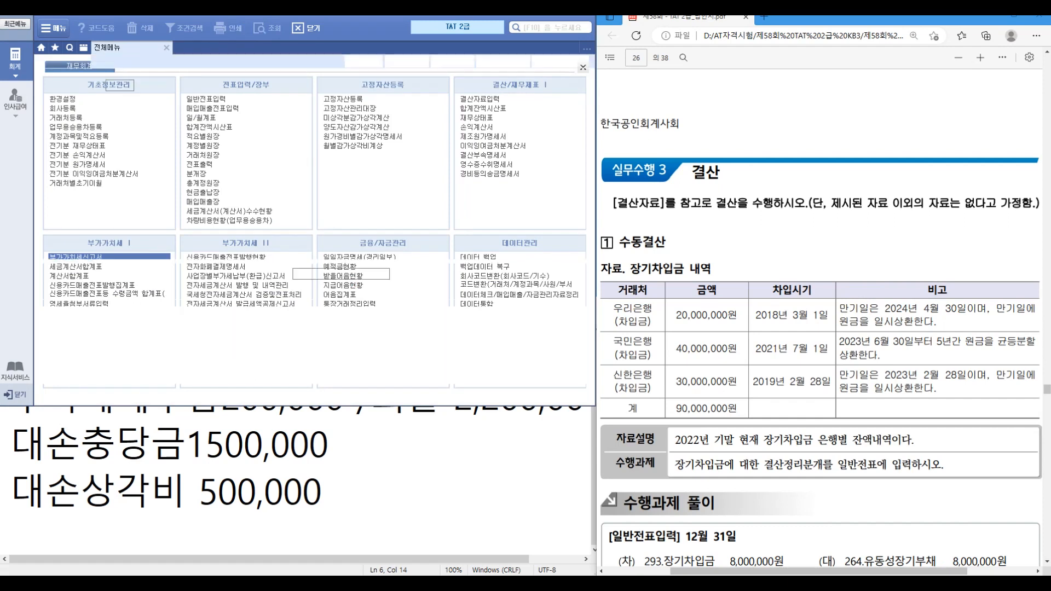
type("12")
key("Return")
type("31")
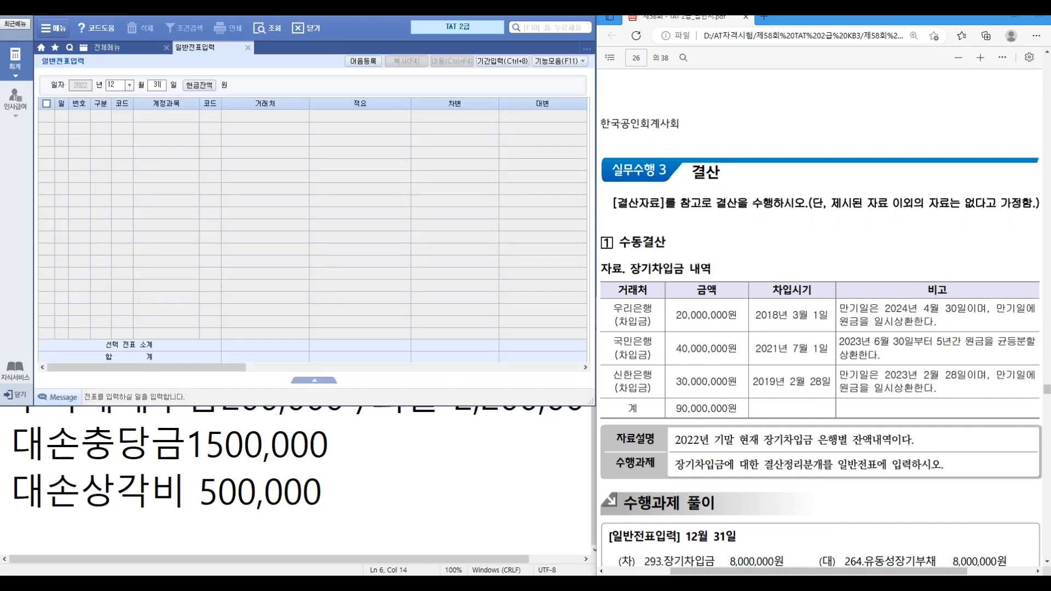
key("Return")
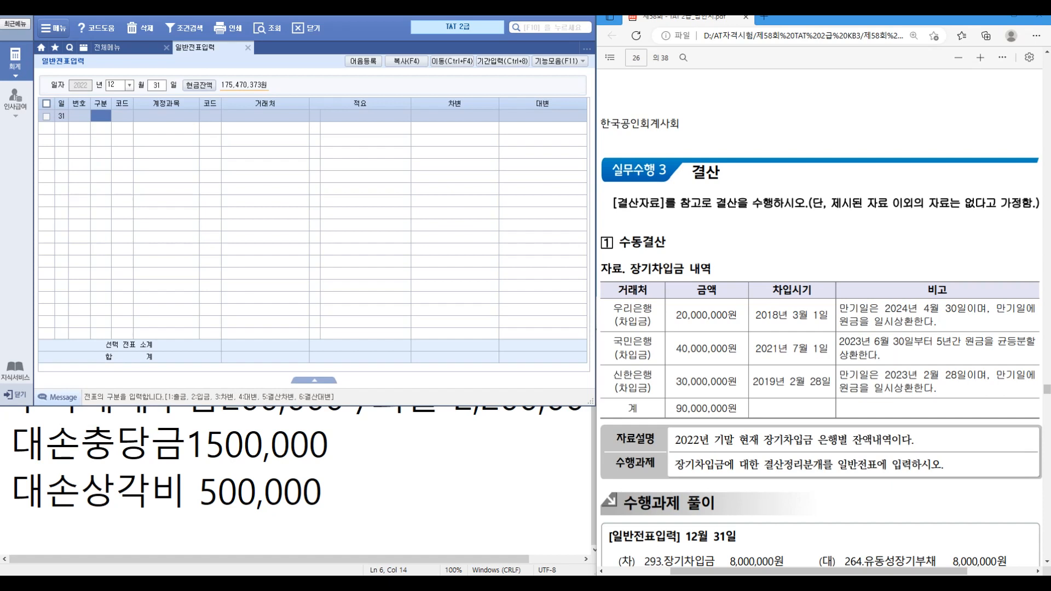
type("3")
key("Return")
type("장기")
key("Return")
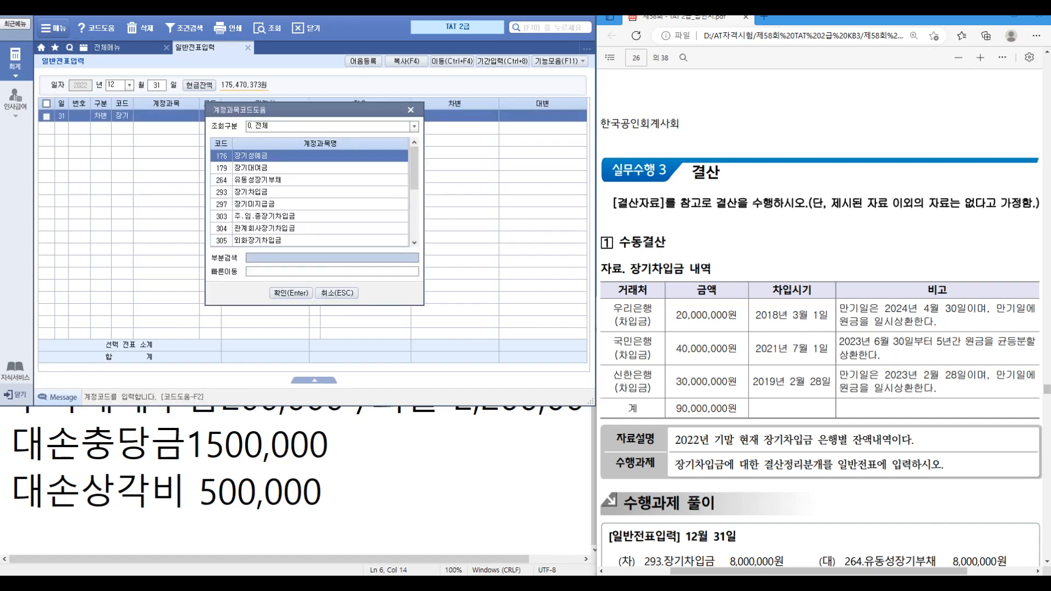
key("Down")
key("Down")
key("Down")
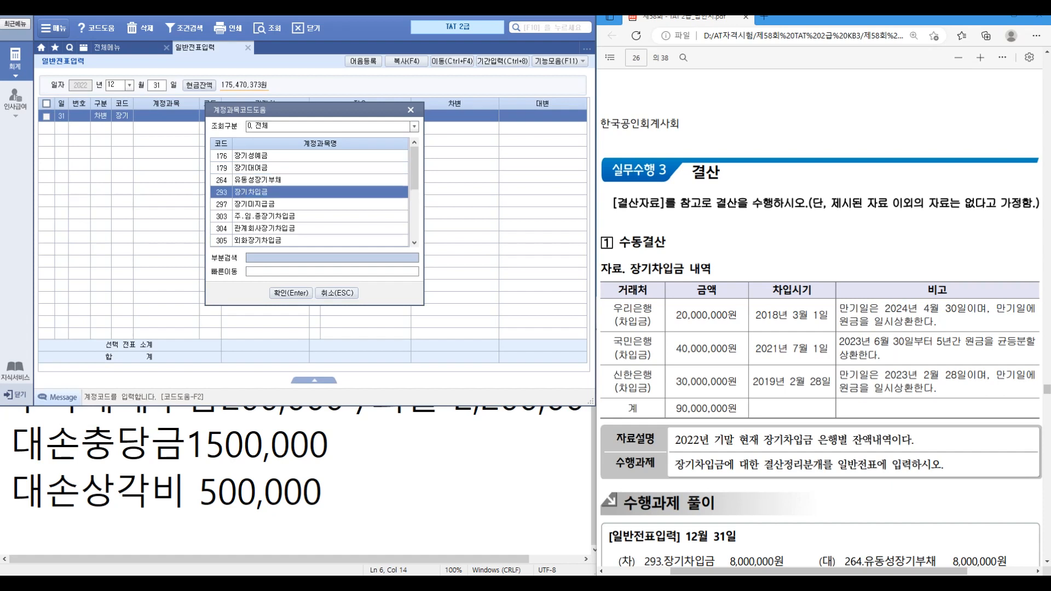
key("Return")
type("신한")
key("Return")
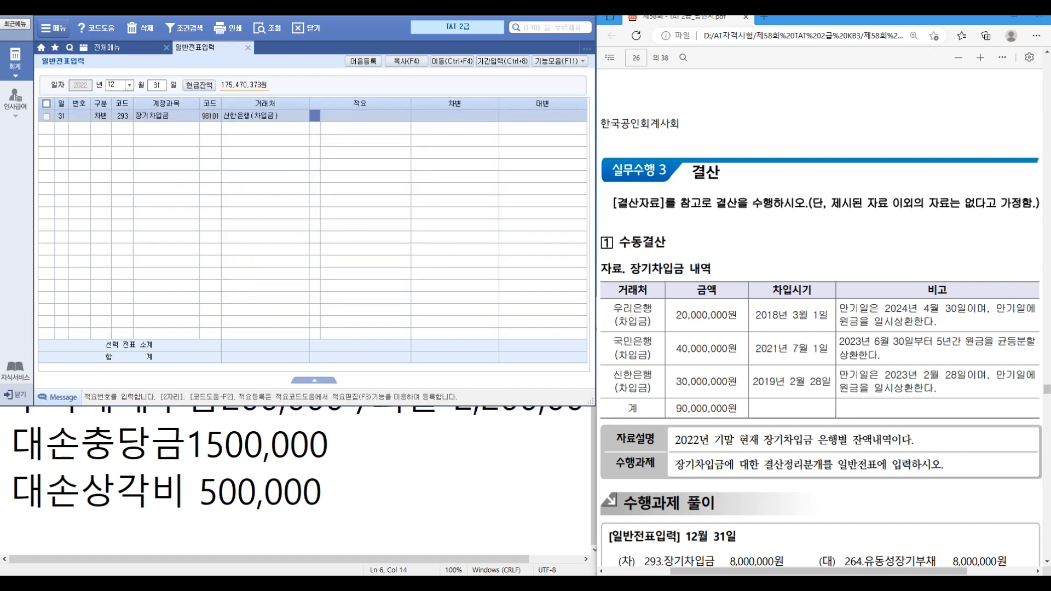
type("30000000")
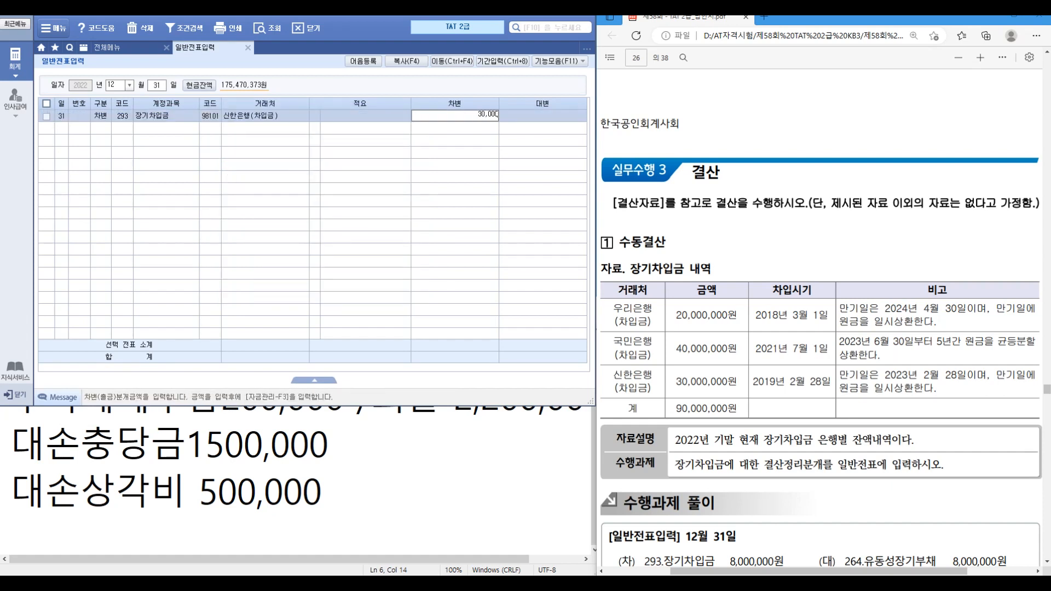
key("Return")
type("264")
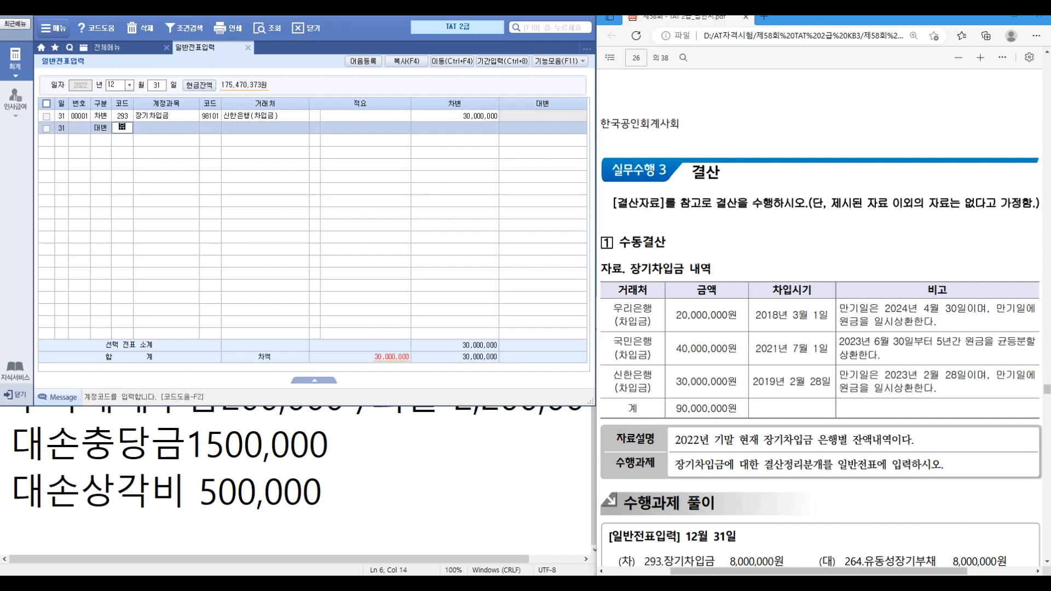
key("Return")
key("Return")
key("Return")
key("Return")
key("Return")
type("30000000")
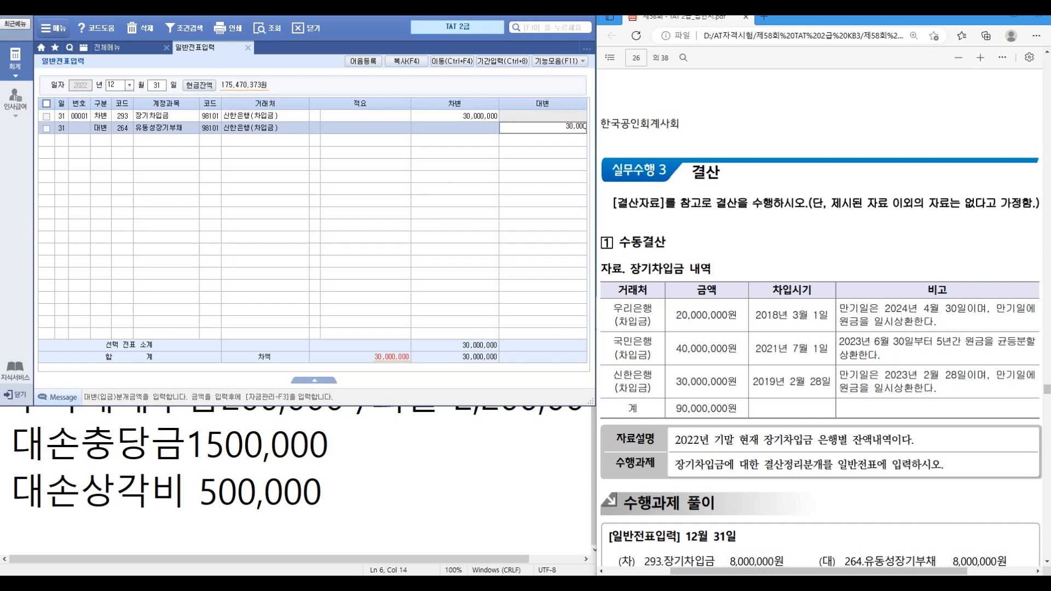
key("Return")
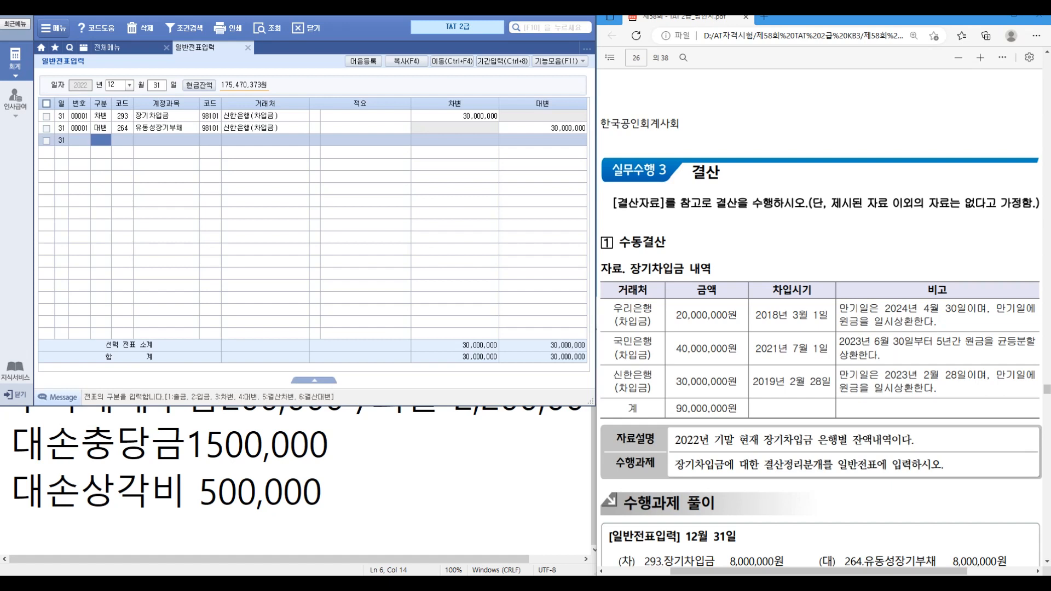
Step: Add the 8,000,000 국민은행 (98100) entry from 293 장기차입금 to 264 유동성장기부채
type("3")
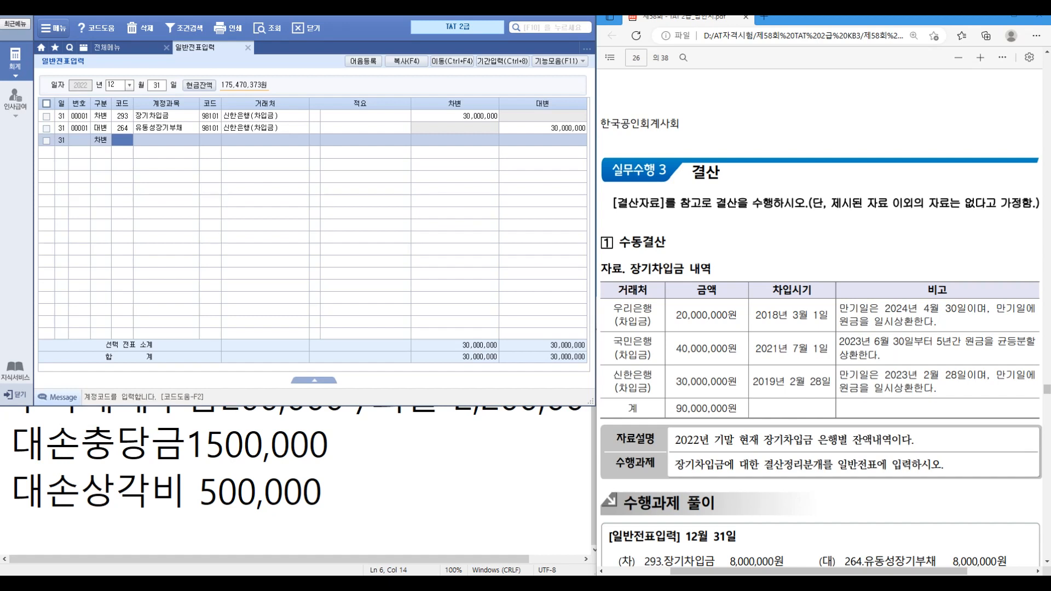
type("장기")
key("Return")
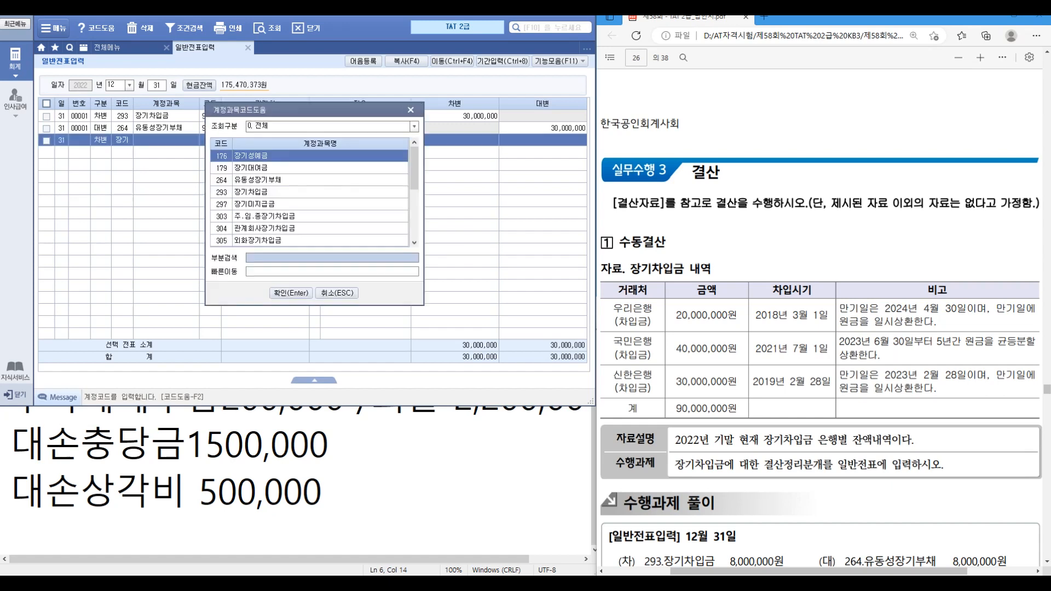
key("Down")
key("Down")
key("Down")
key("Return")
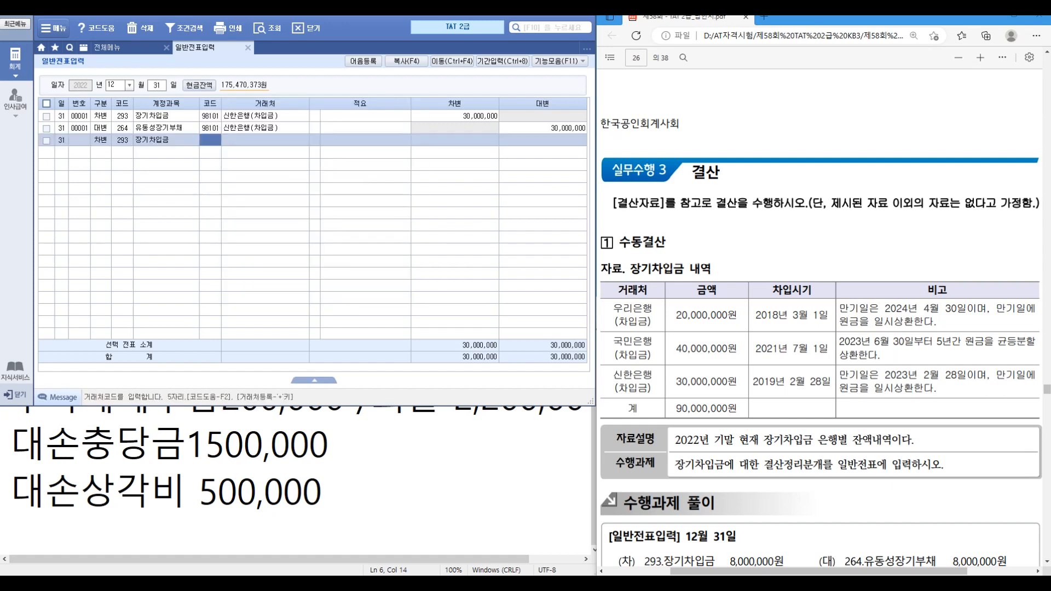
type("국민")
key("Return")
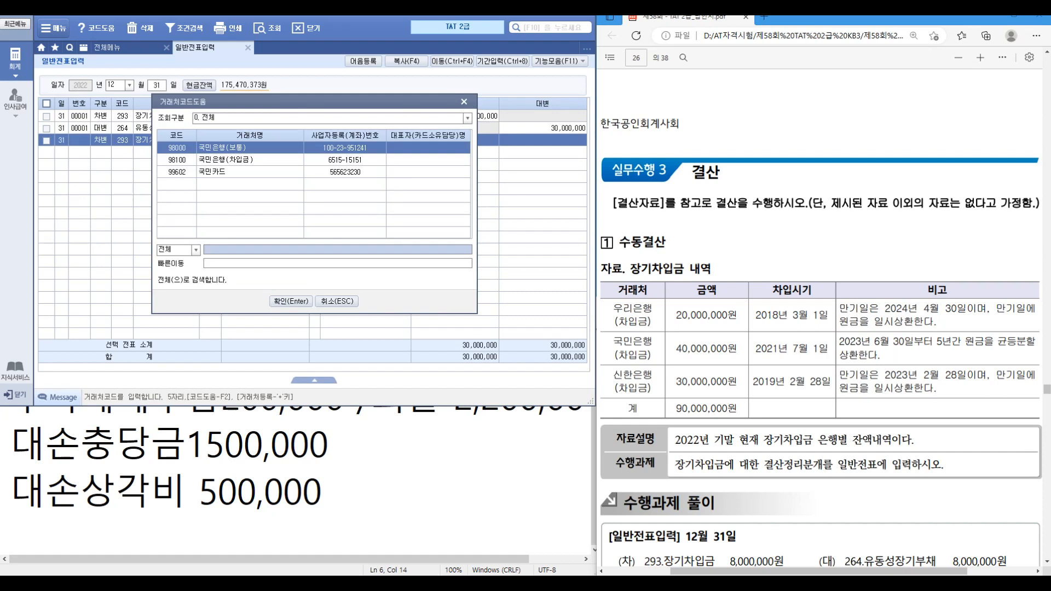
key("Down")
key("Return")
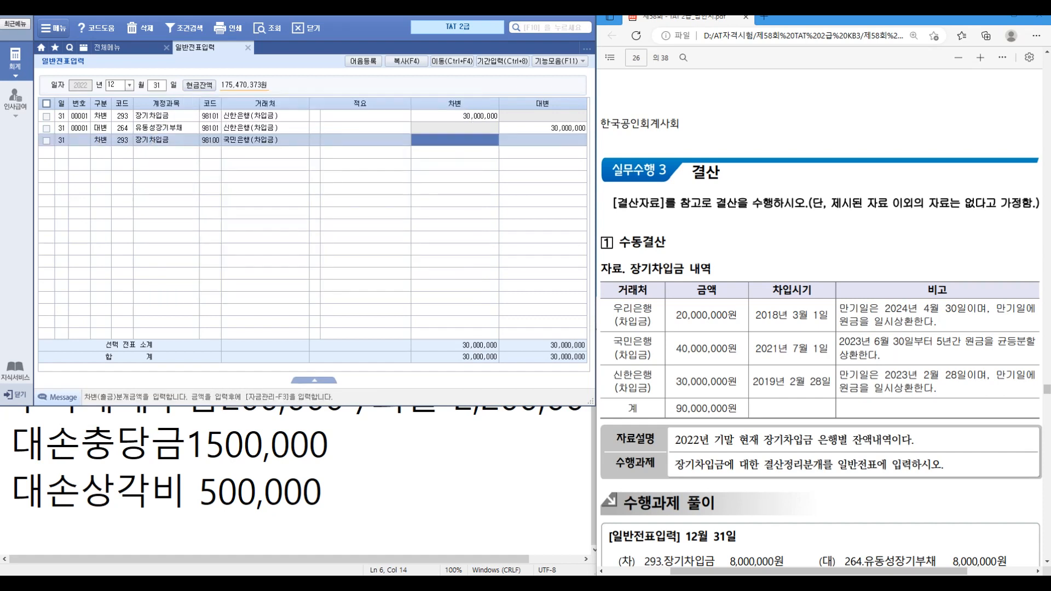
type("8000000")
key("Return")
type("4")
key("Return")
type("264")
key("Return")
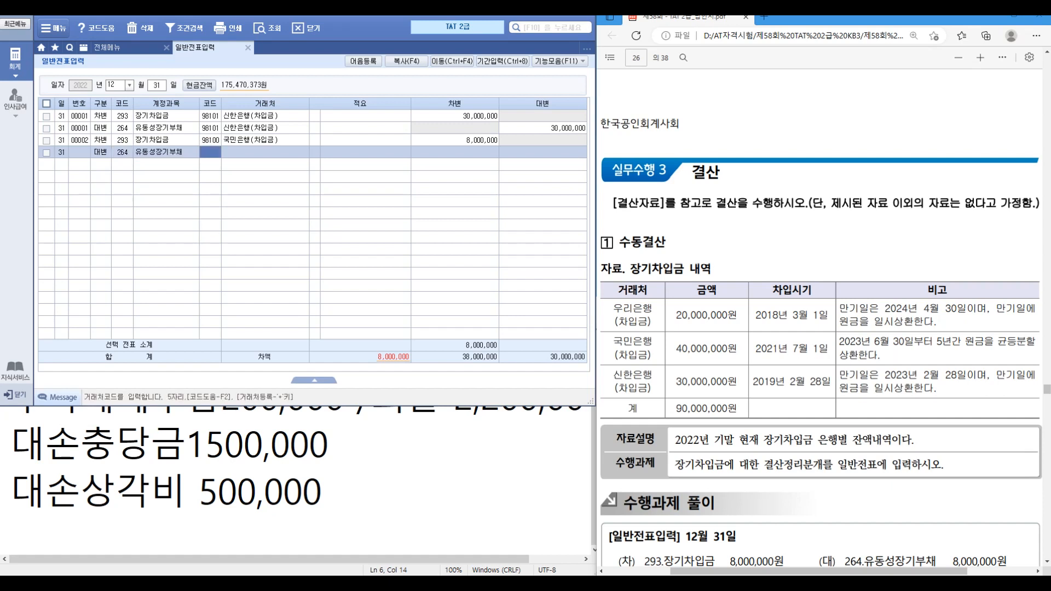
type("98100")
key("Return")
key("Return")
key("Return")
key("Return")
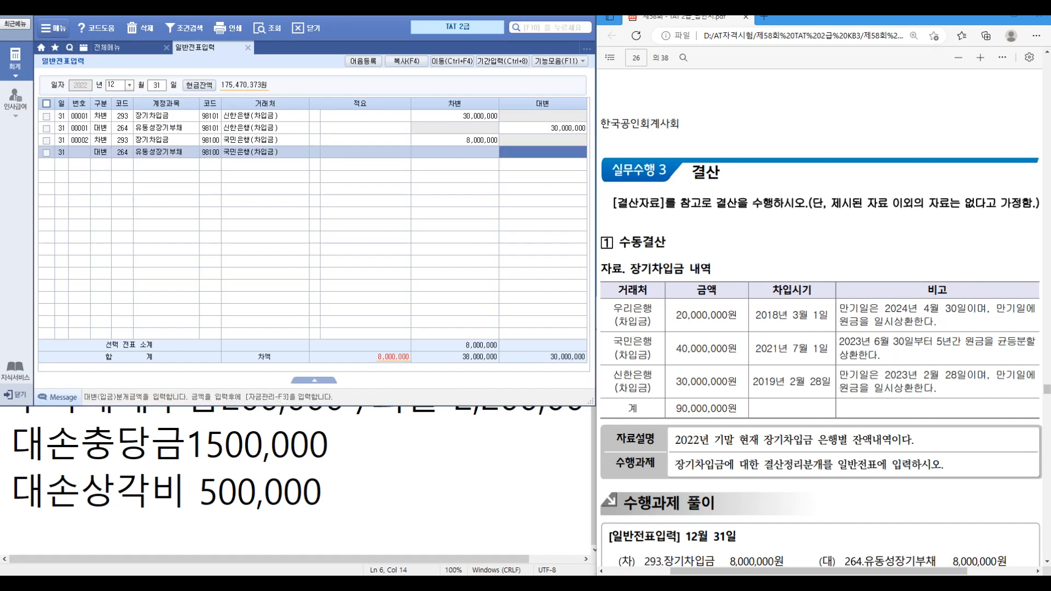
type("8000000")
key("Return")
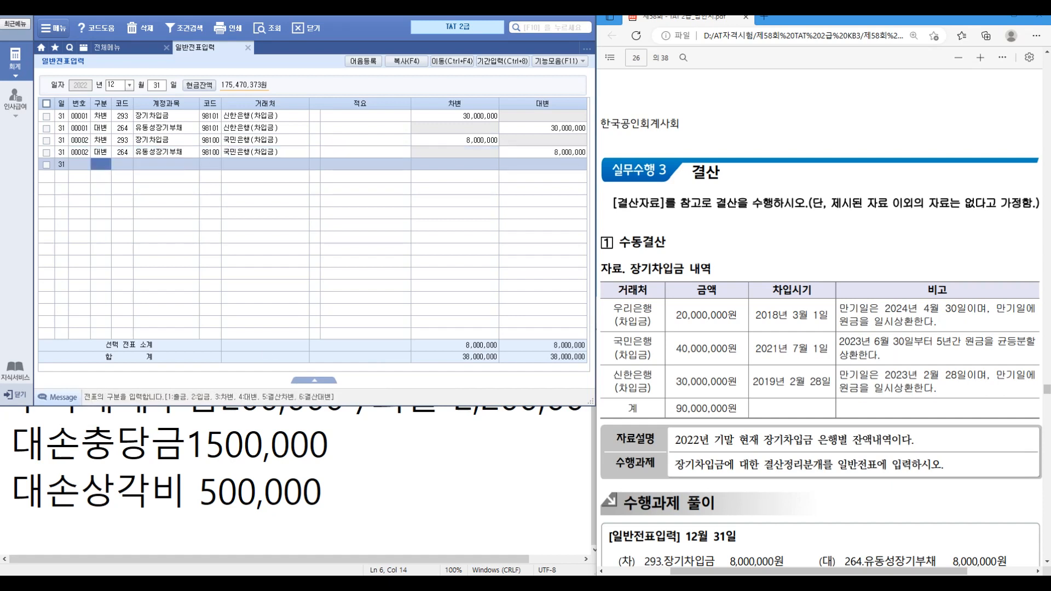
Step: Open the December 2022 합계잔액시산표 and find 선납세금 of 9,308,000
scroll(822, 317, "down", 3)
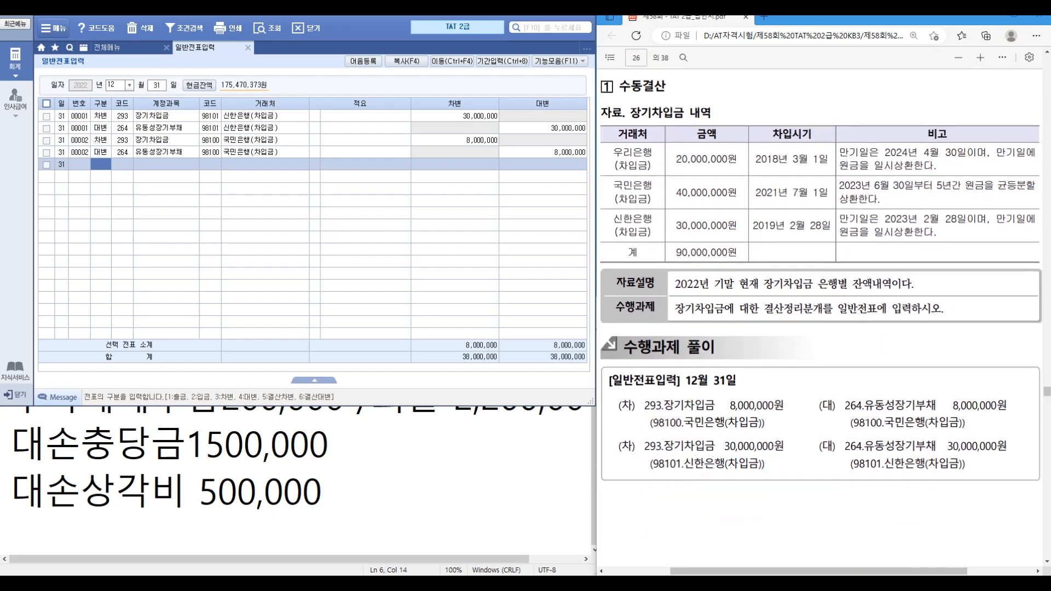
scroll(821, 317, "down", 7)
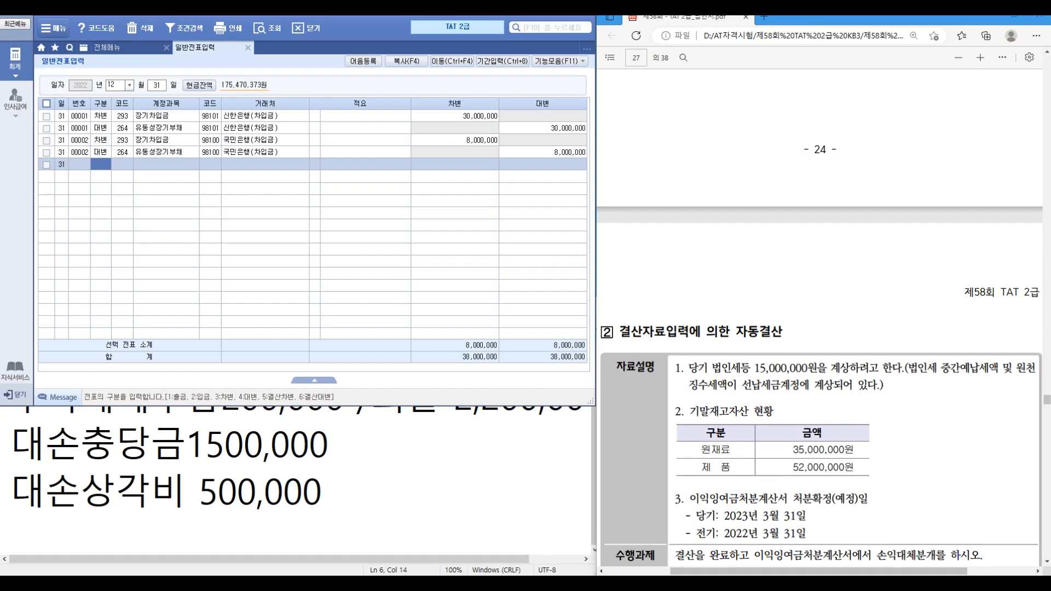
left_click(108, 48)
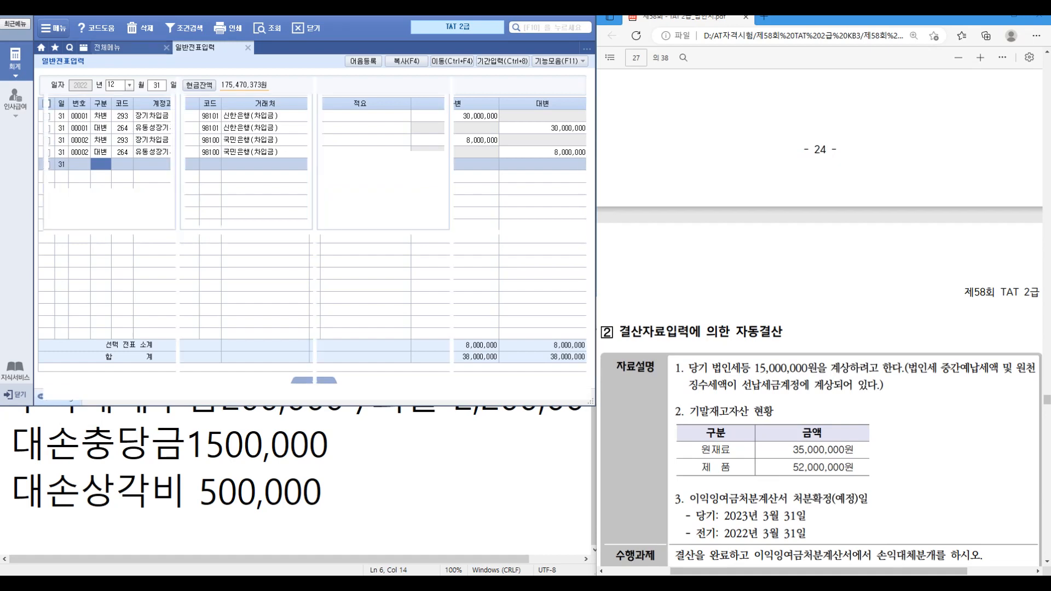
left_click(483, 108)
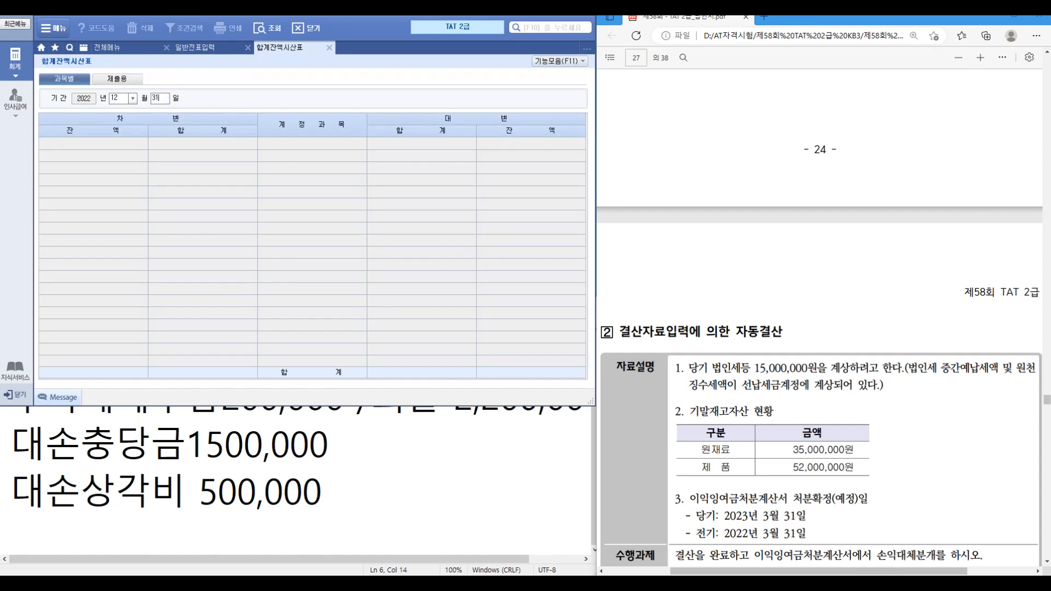
left_click(306, 312)
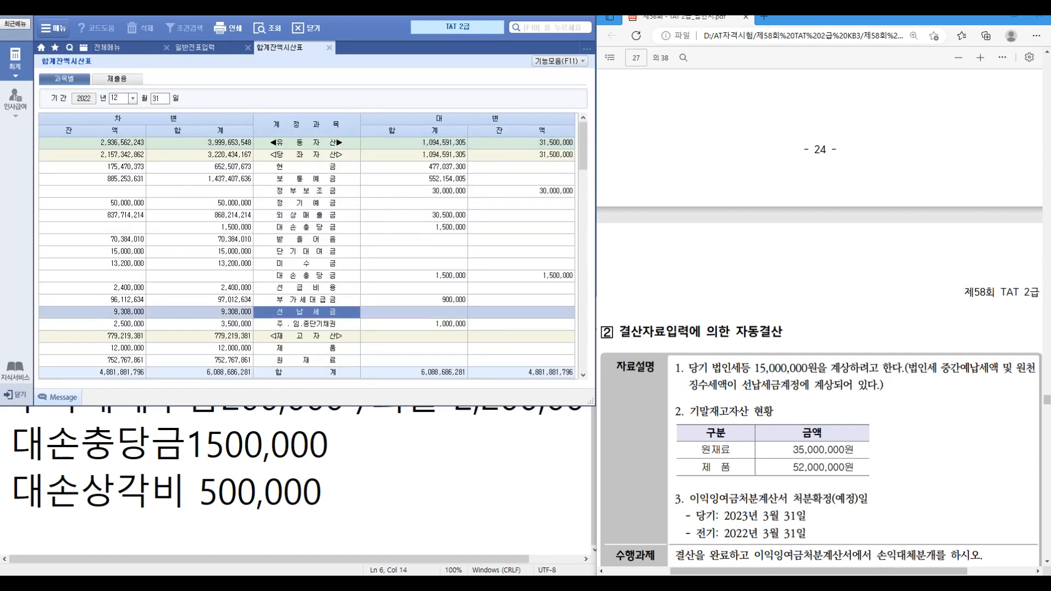
Step: Record 선납세금 9,308,000 in the Notepad notes
left_click_drag(324, 492, 11, 350)
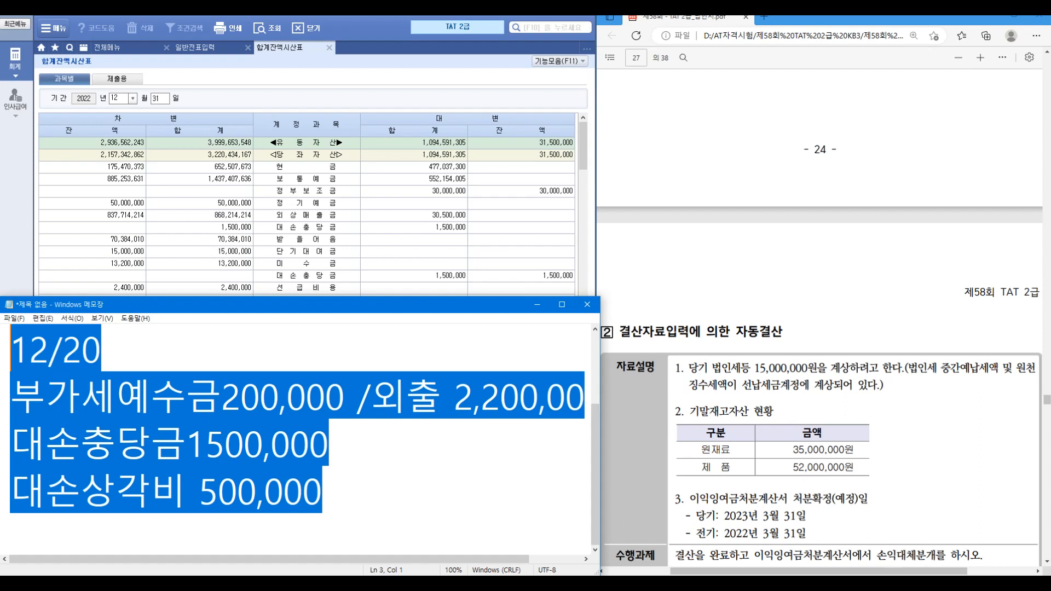
type("TAT2급 제58회 최신기출문제풀이 98,630")
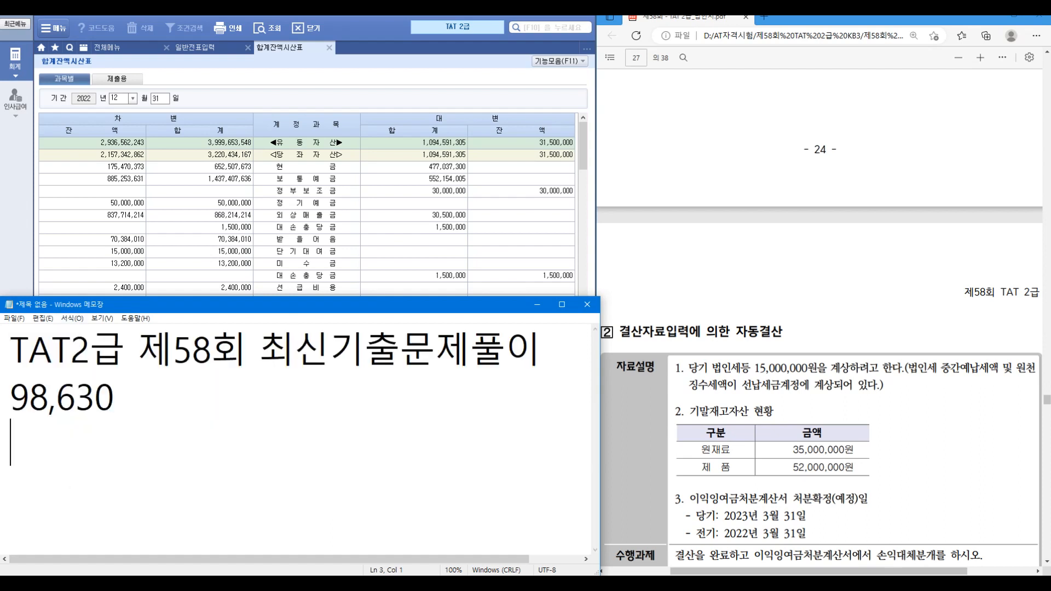
left_click_drag(167, 297, 167, 406)
left_click_drag(115, 506, 11, 507)
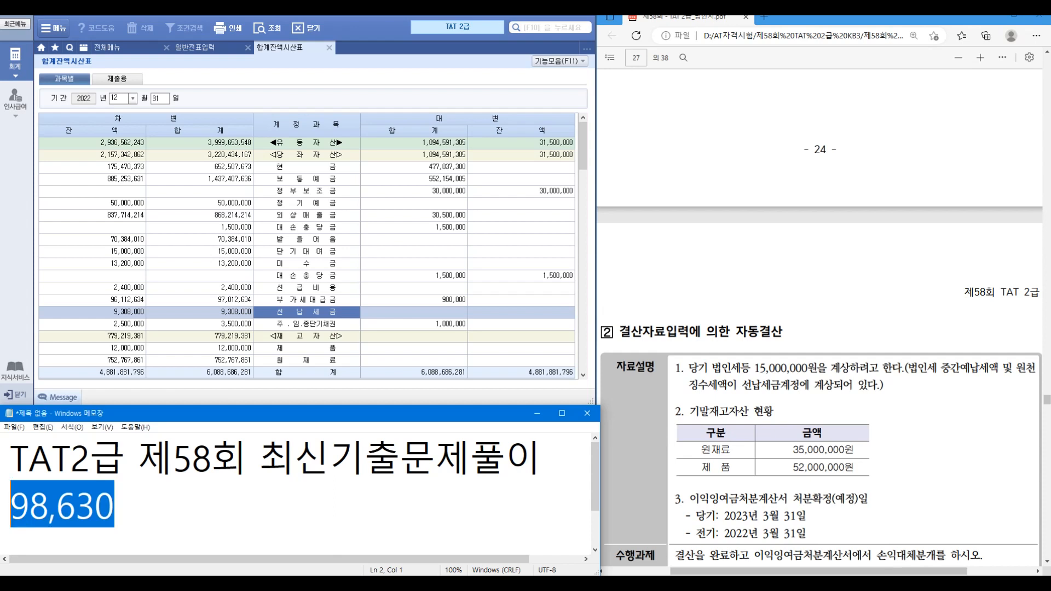
type("선ㄴ납세금 9")
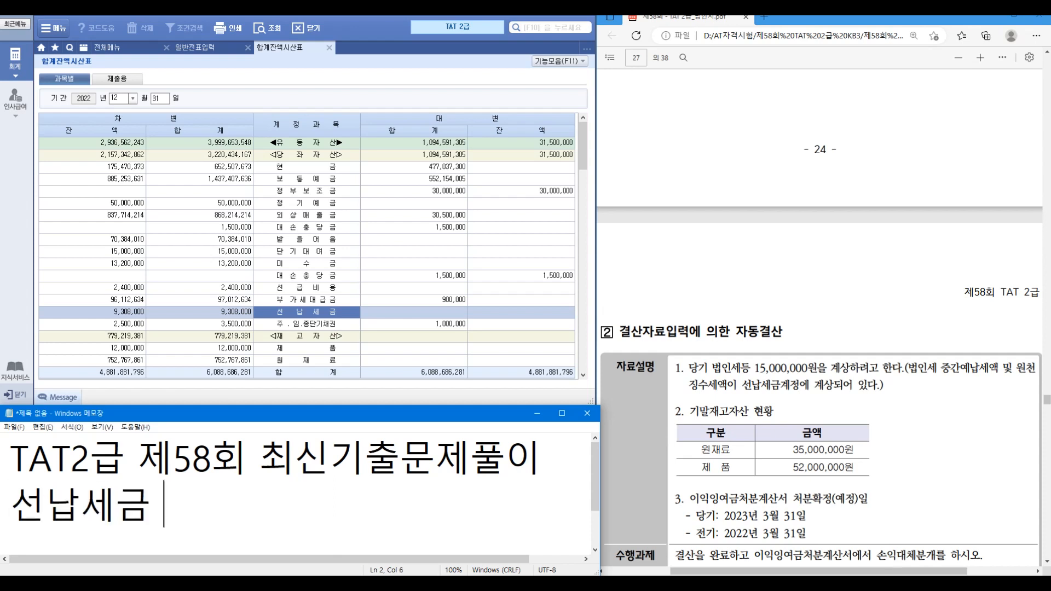
type(",30")
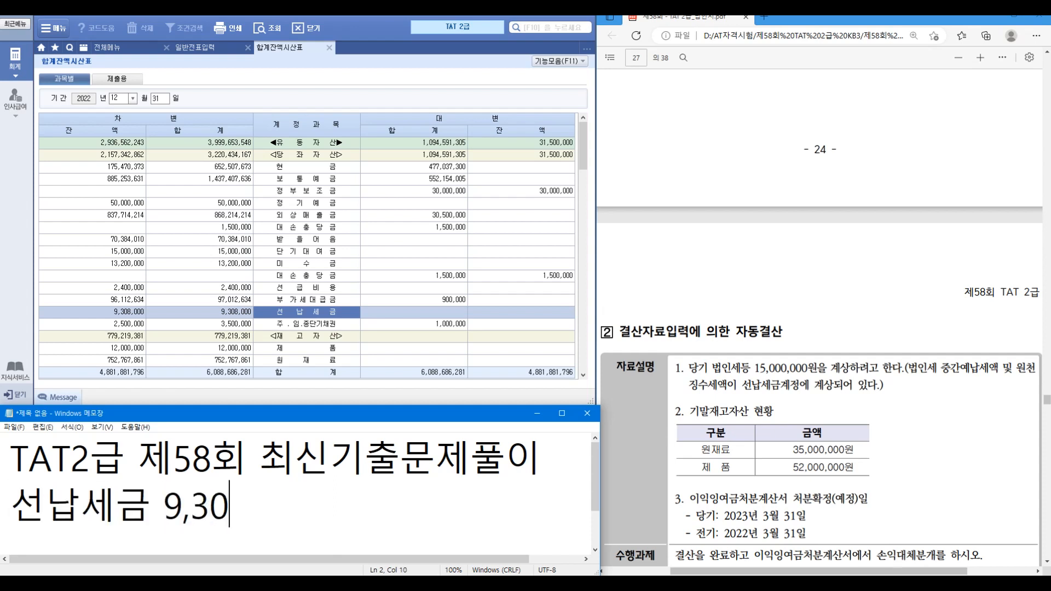
type("8,000")
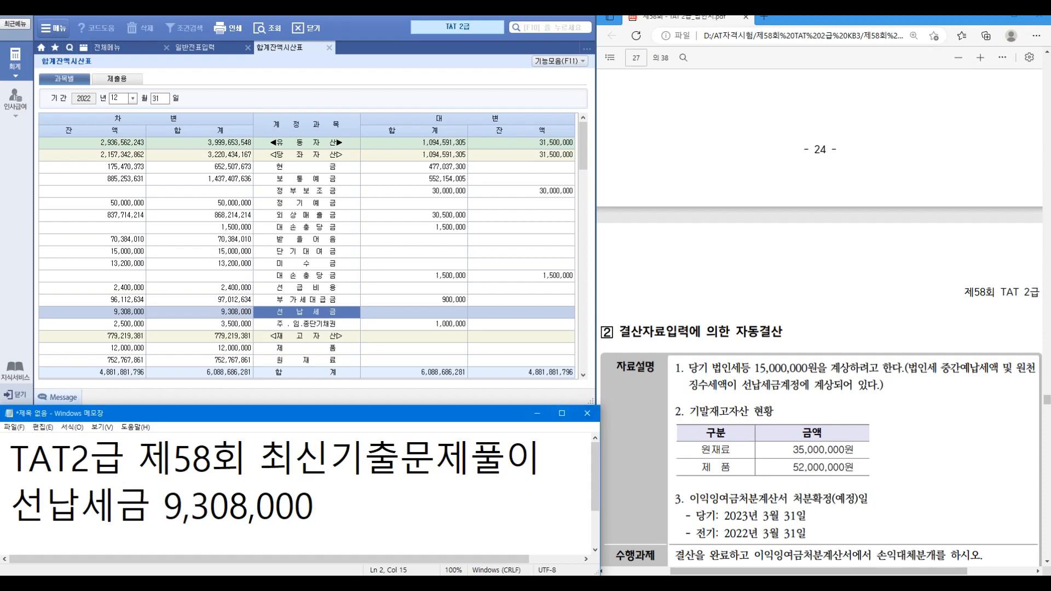
Step: Add a 12/31 credit line to 136 선납세금 for 9,308,000
left_click(195, 47)
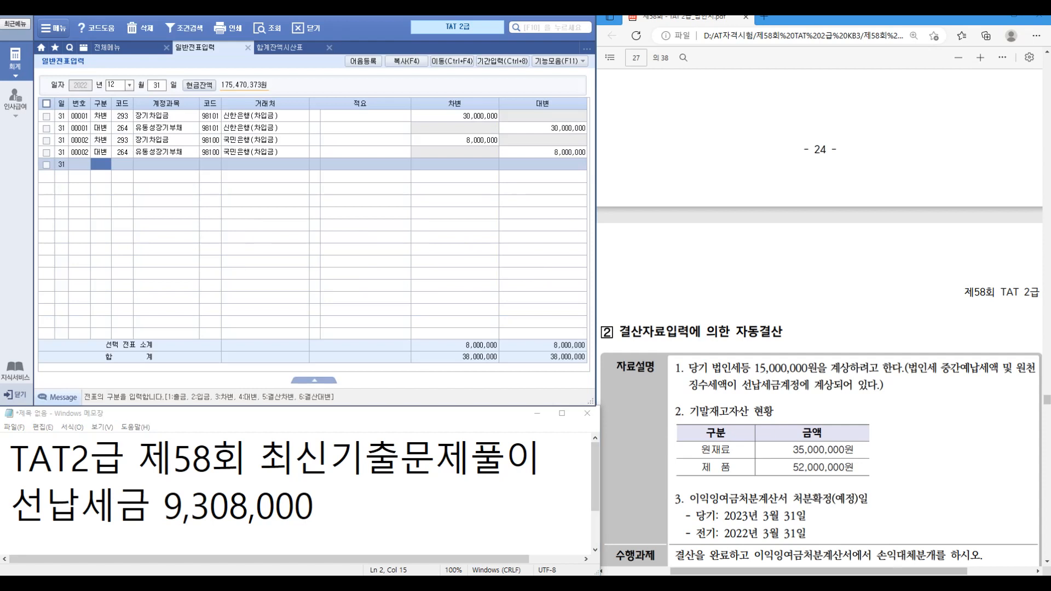
type("4")
key("Return")
type("136")
key("Return")
key("Return")
key("Return")
key("Return")
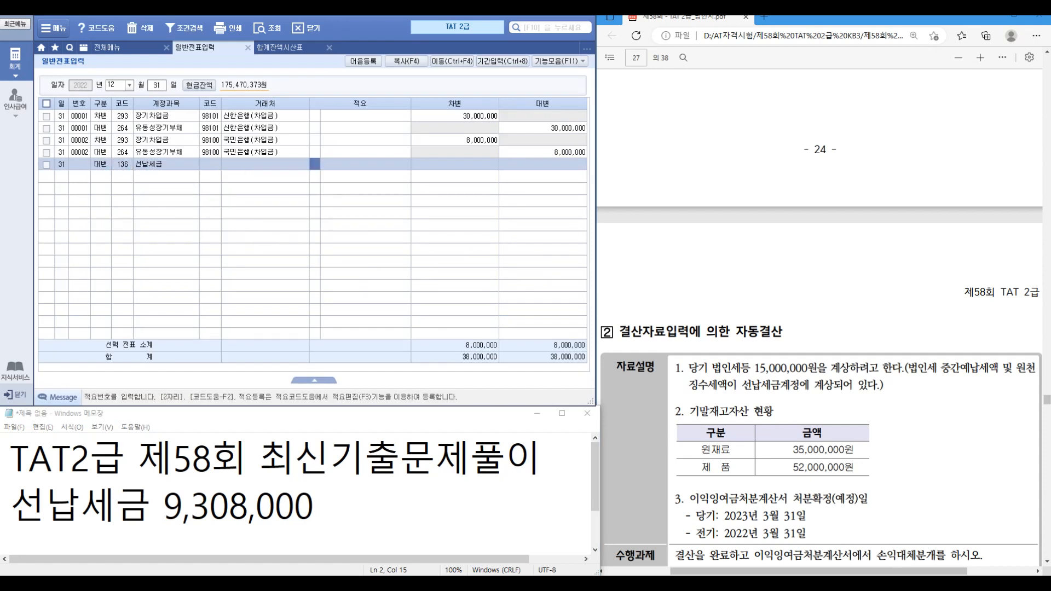
type("9308000")
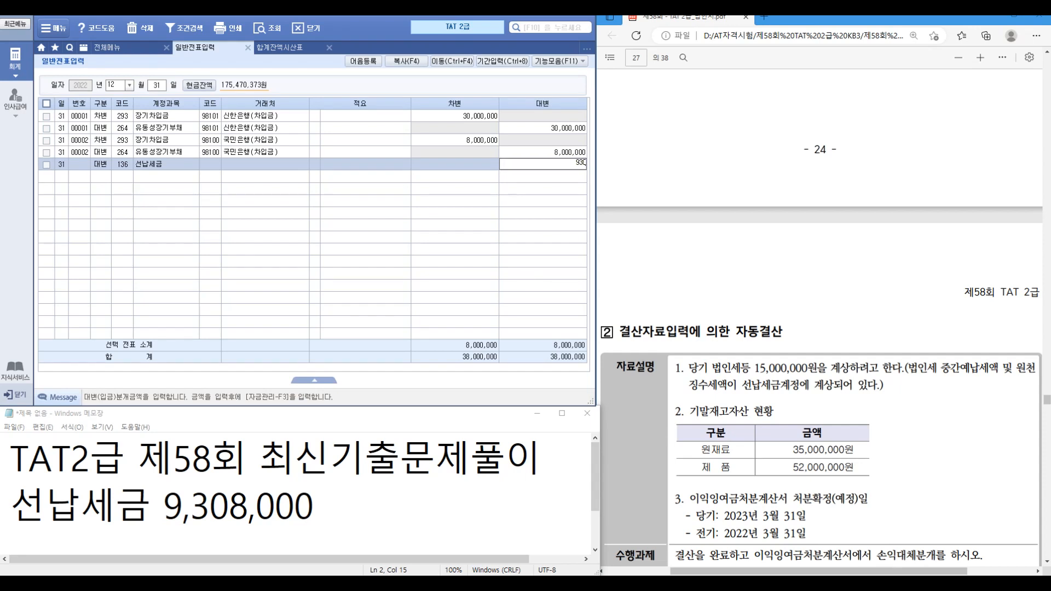
key("Return")
Step: Add the matching debit line to 998 법인세등 for 9,308,000
type("3")
key("Return")
type("998")
key("Return")
key("Return")
key("Return")
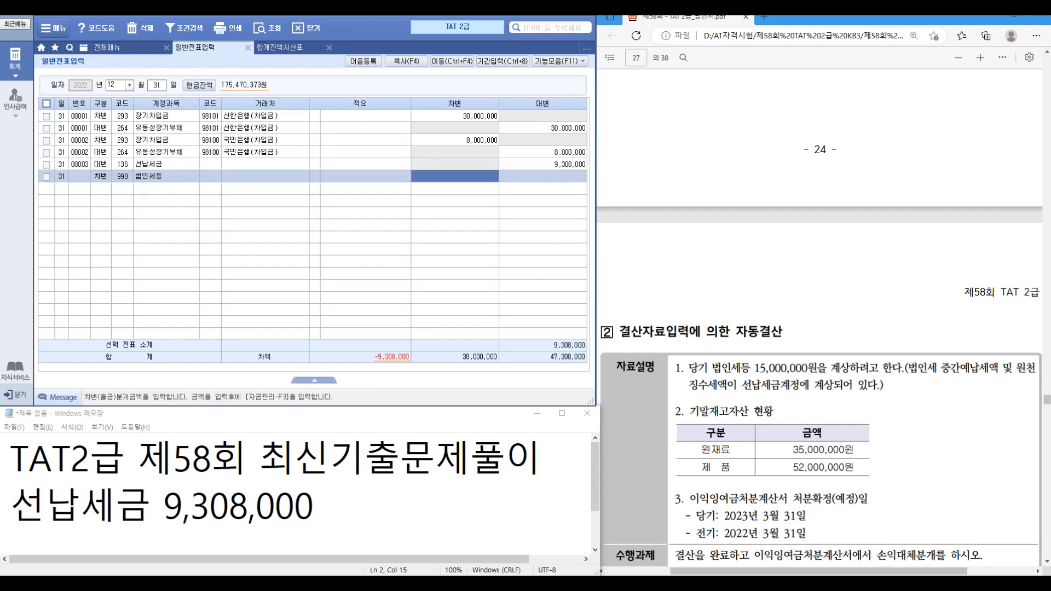
type("9308000")
key("Return")
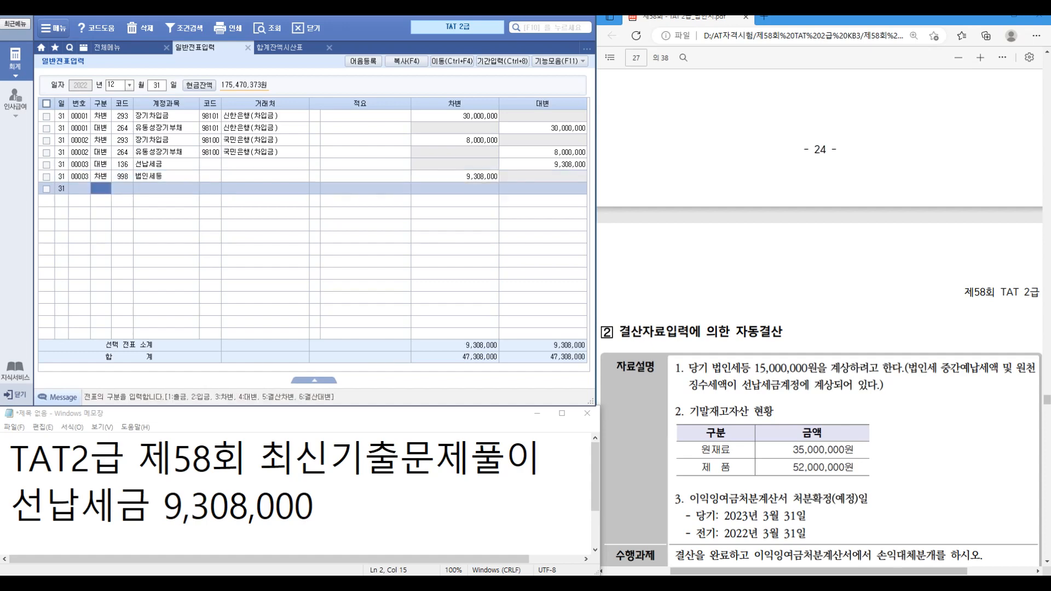
Step: Load 결산자료입력 for the January–December 2022 period
left_click(114, 48)
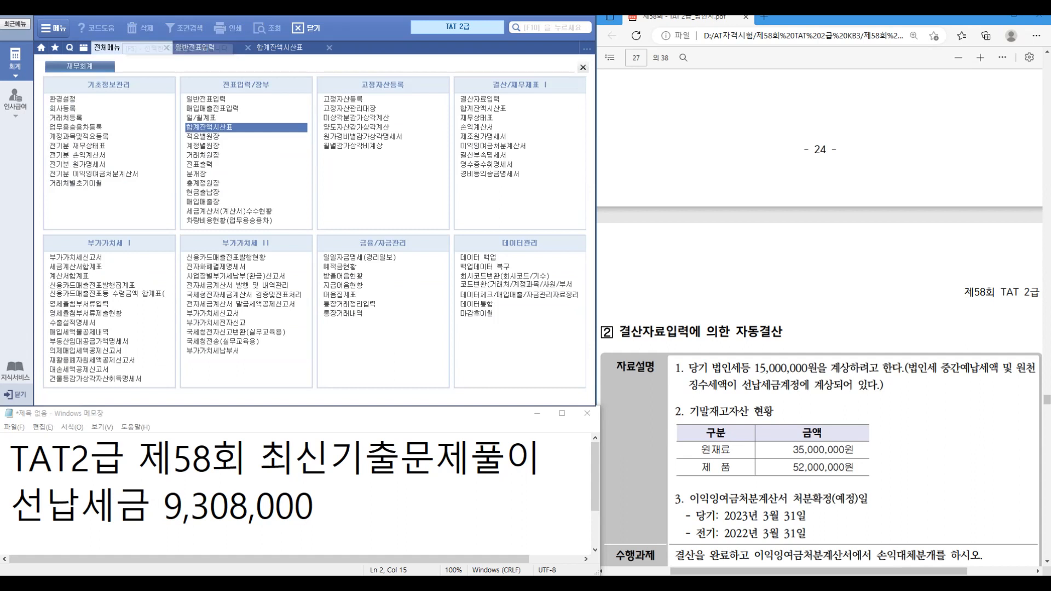
left_click(479, 99)
type("1")
key("Return")
type("12")
key("Return")
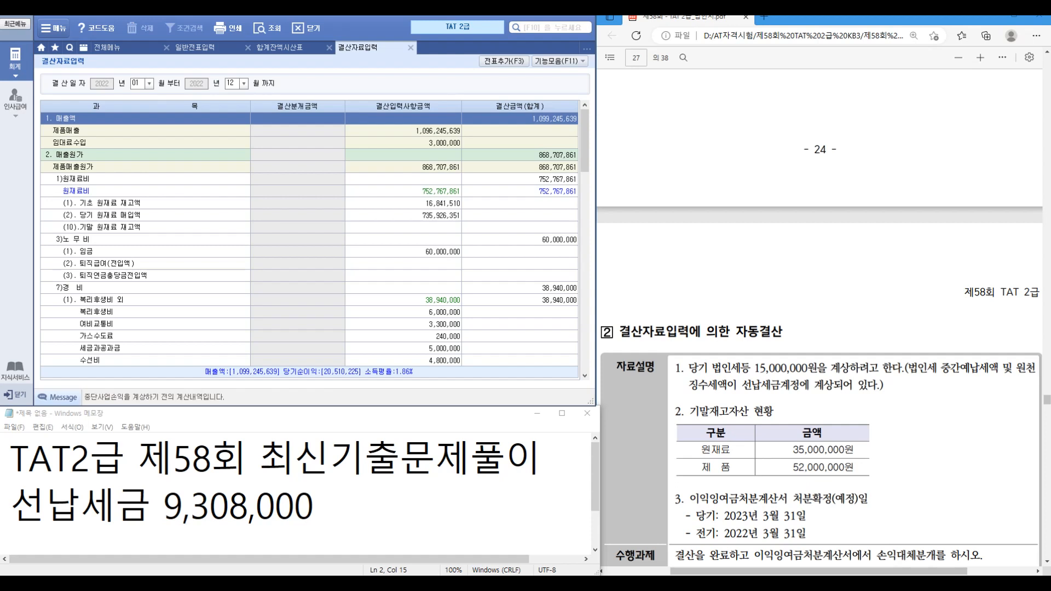
Step: Enter ending inventories: raw materials 35,000,000 and products 52,000,000
left_click(404, 227)
type("35000000")
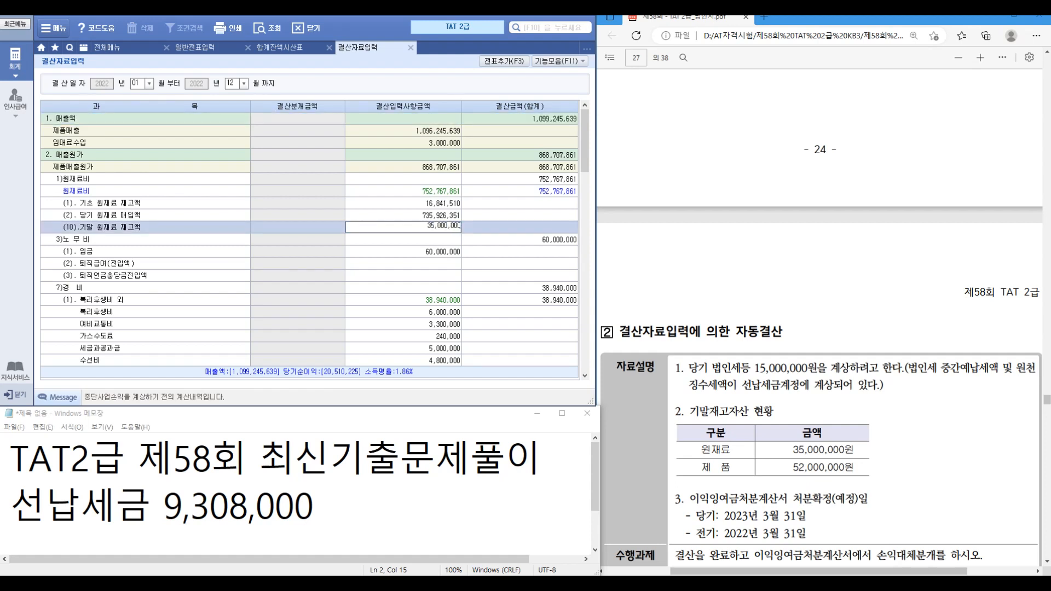
key("Return")
scroll(309, 241, "down", 6)
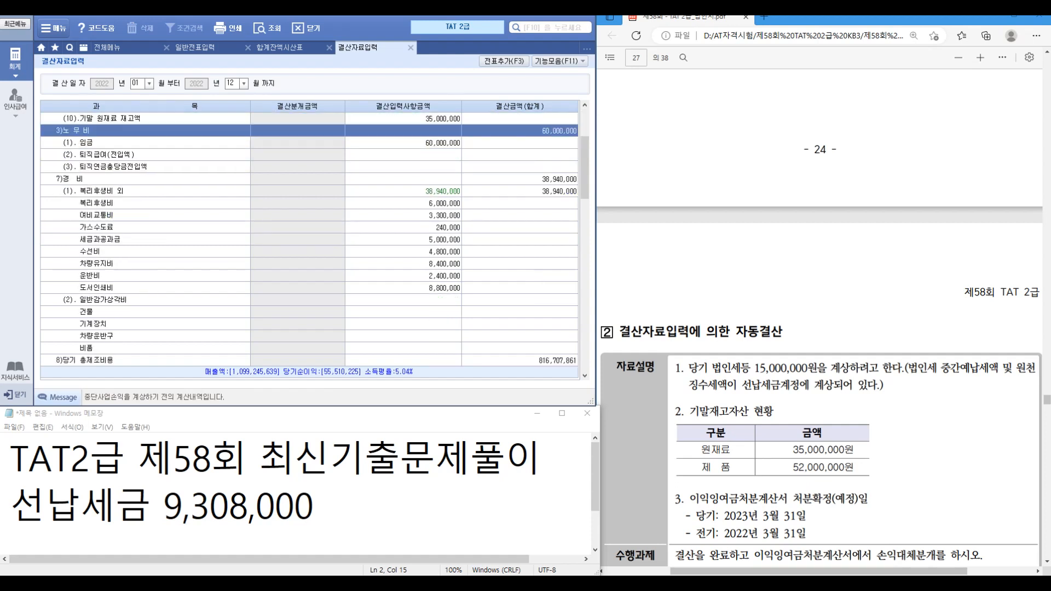
left_click(403, 324)
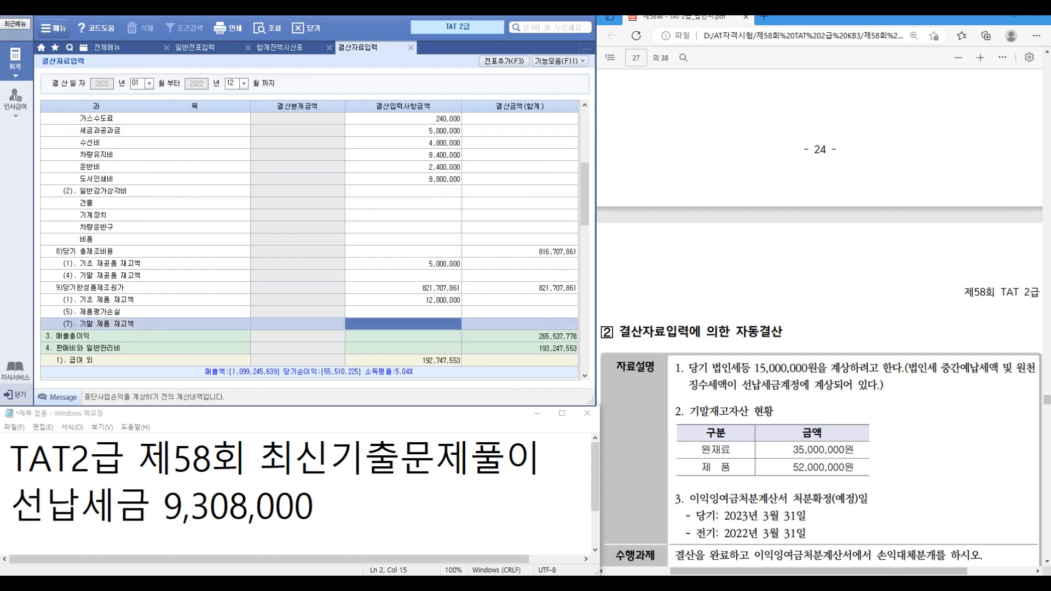
type("52000000")
key("Return")
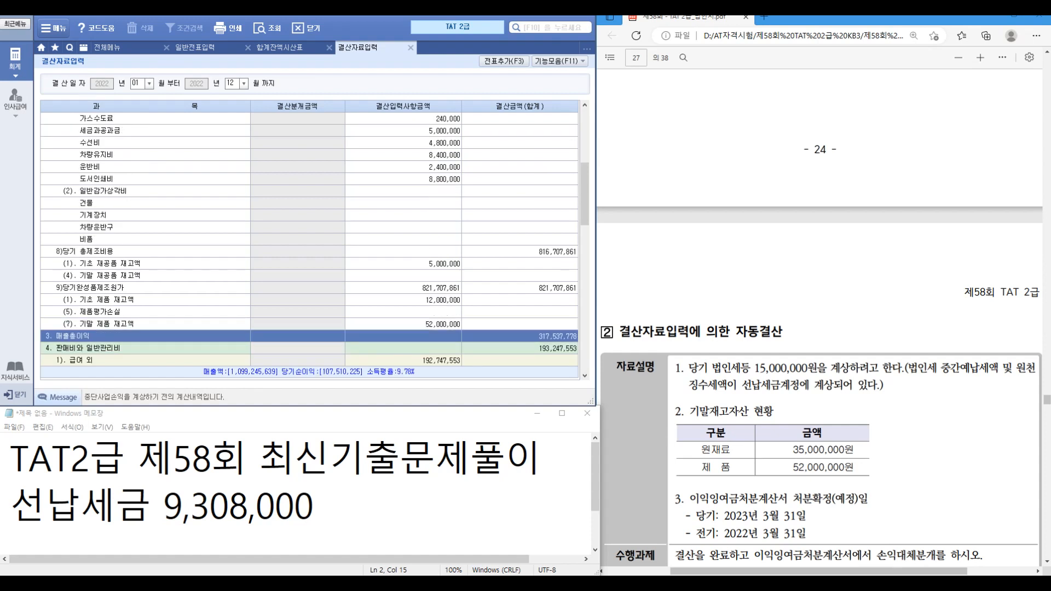
Step: Enter an additional corporate tax (법인세 계상) of 5,692,000
scroll(310, 241, "down", 10)
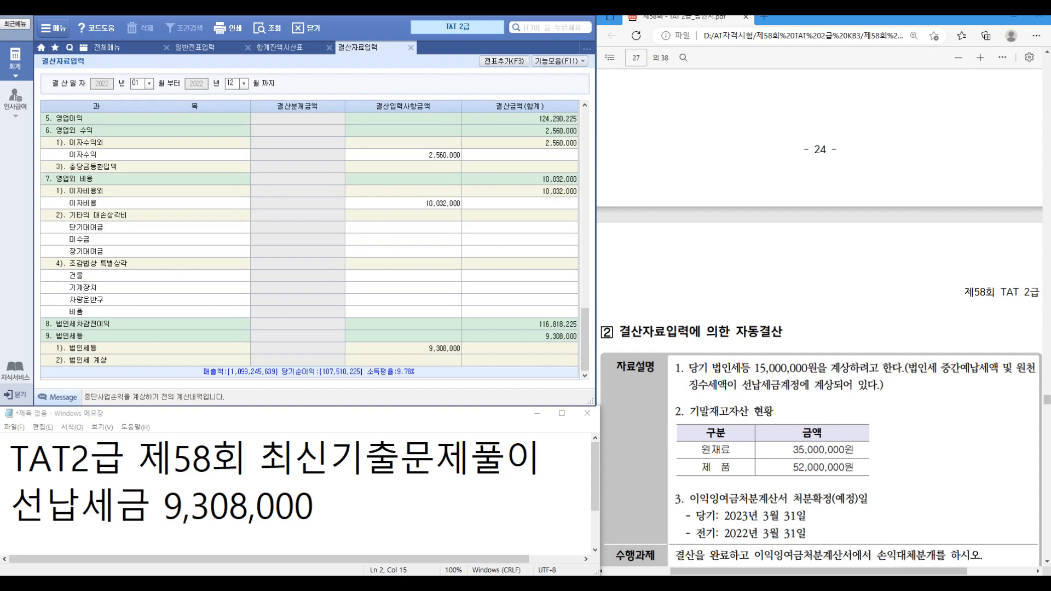
left_click(403, 361)
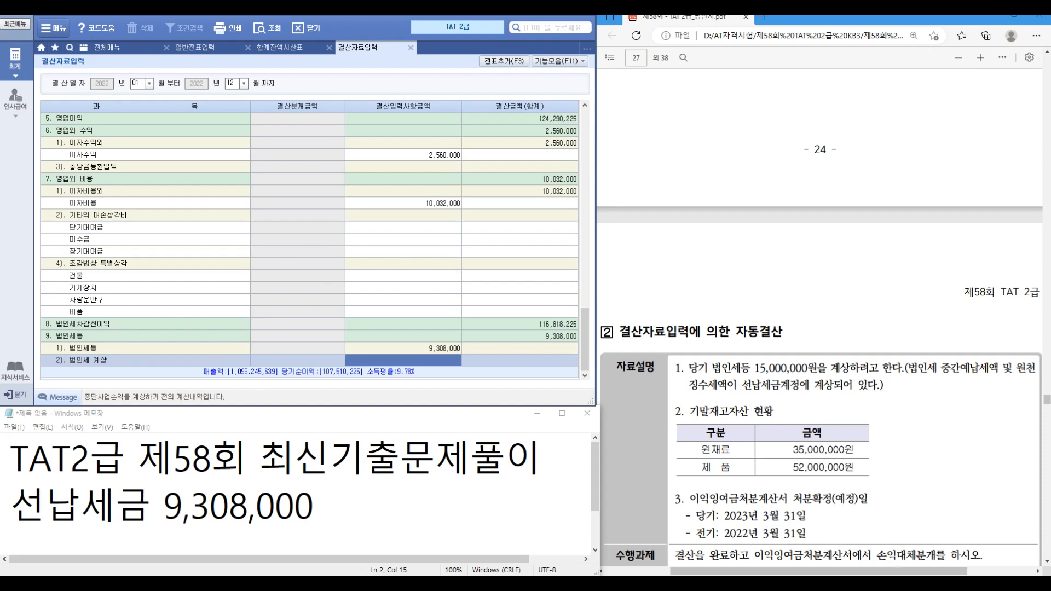
left_click(403, 348)
left_click(458, 359)
type("5,692,000")
key("Return")
Step: Post the closing entries to the vouchers with F3 and confirm
key("F3")
key("Return")
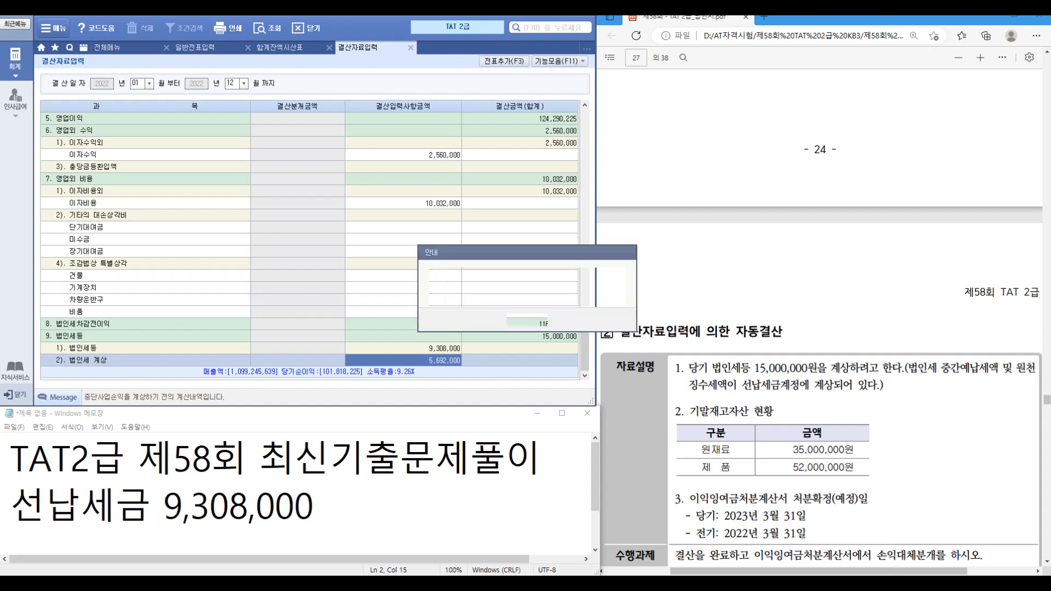
key("Return")
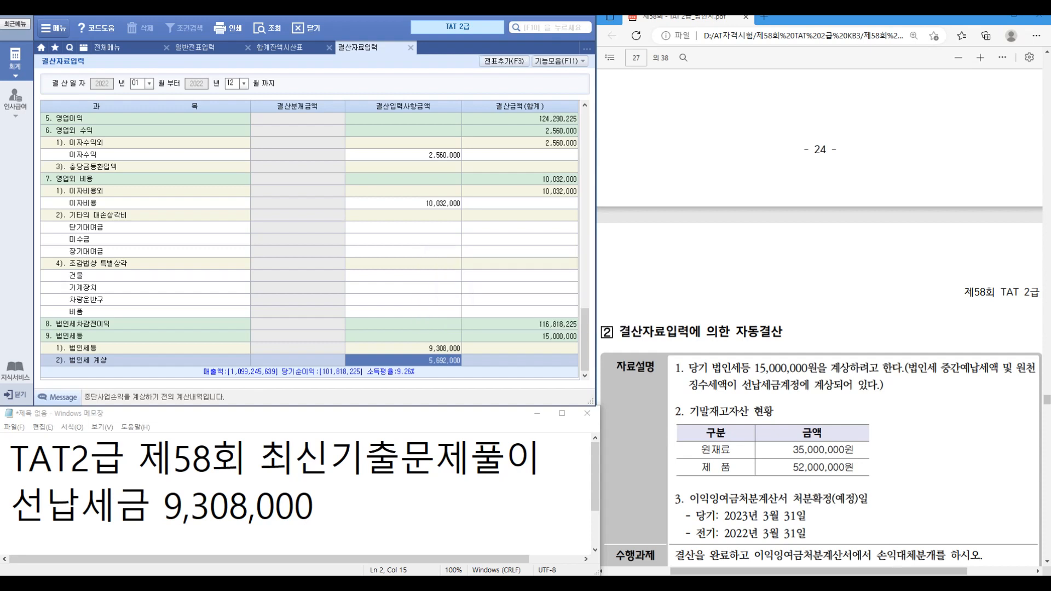
left_click(108, 48)
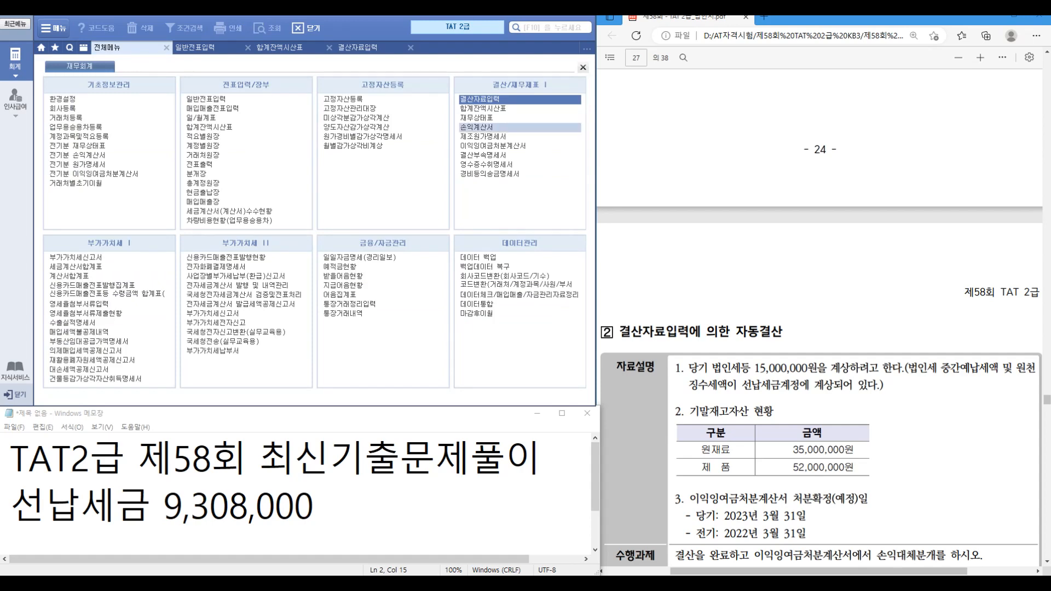
Step: Confirm 법인세등 15,000,000 and net income 101,818,225 on the December income statement, then open 이익잉여금처분계산서
left_click(477, 127)
type("12")
key("Return")
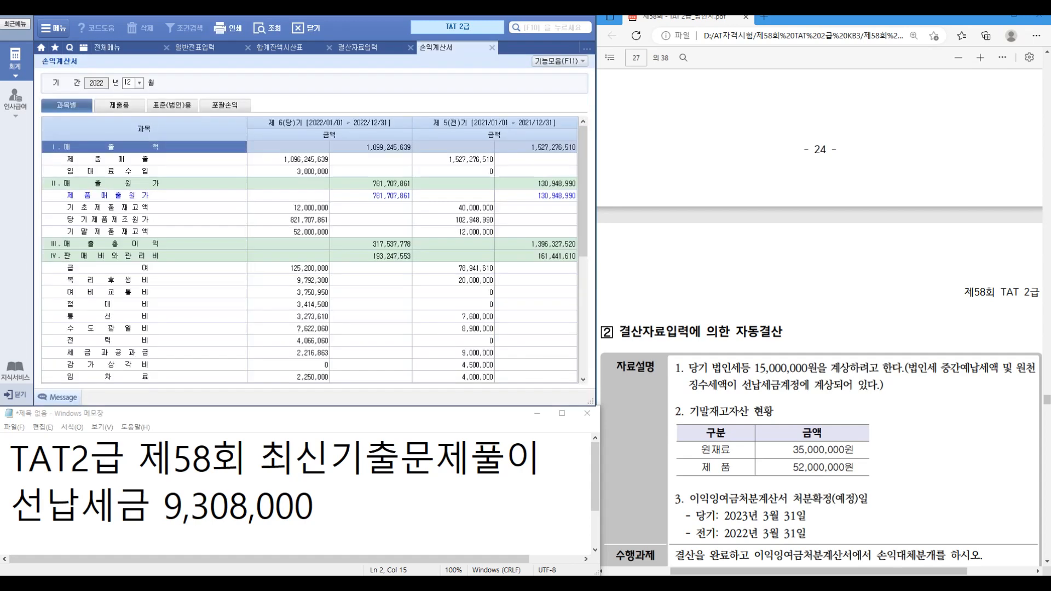
scroll(310, 263, "down", 6)
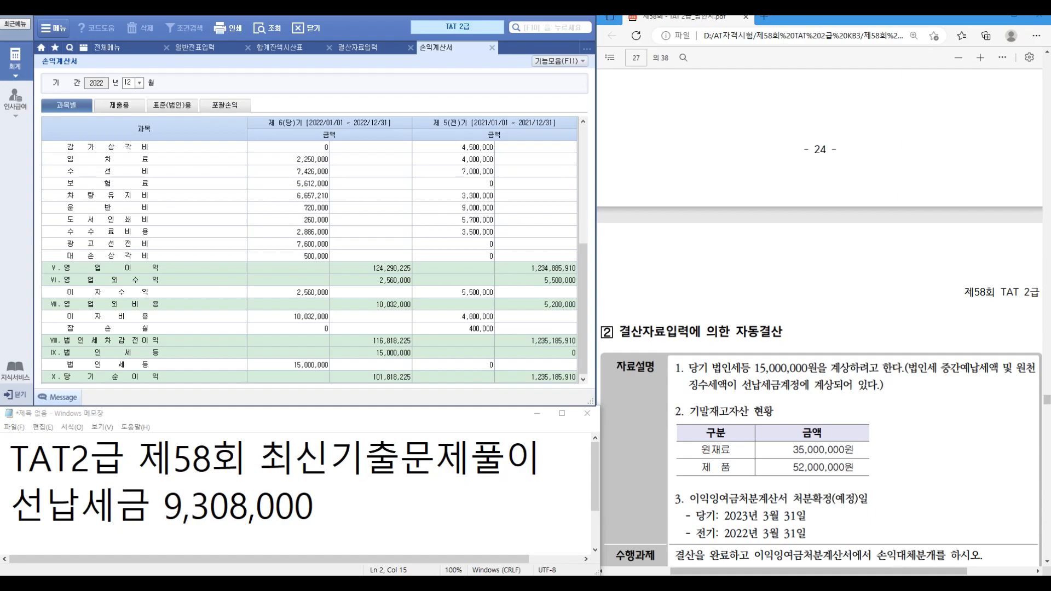
key("ctrl+1")
left_click(401, 374)
left_click_drag(325, 357, 453, 419)
key("Escape")
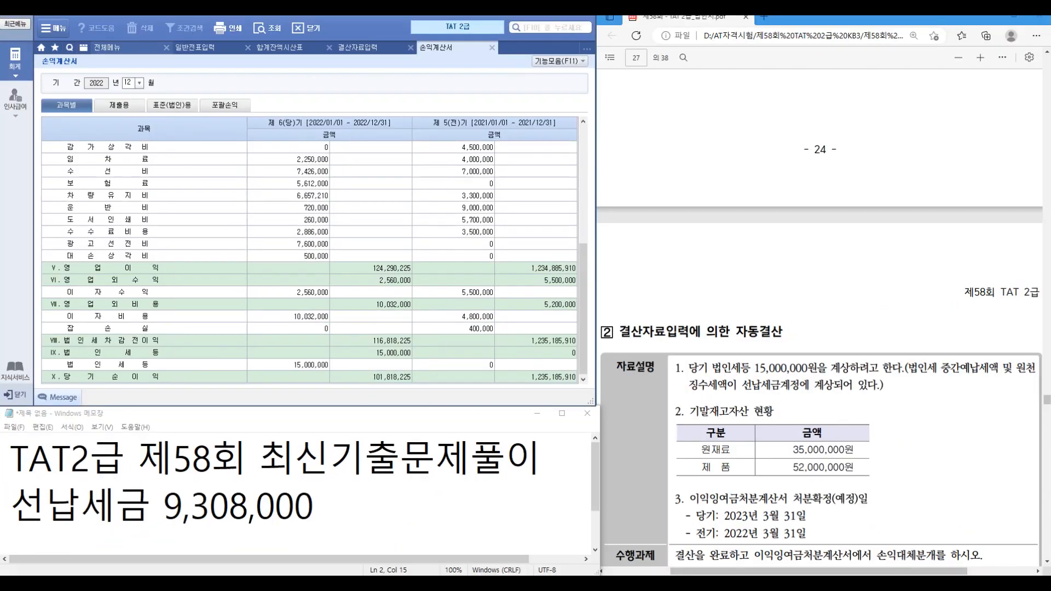
left_click(128, 48)
left_click(492, 146)
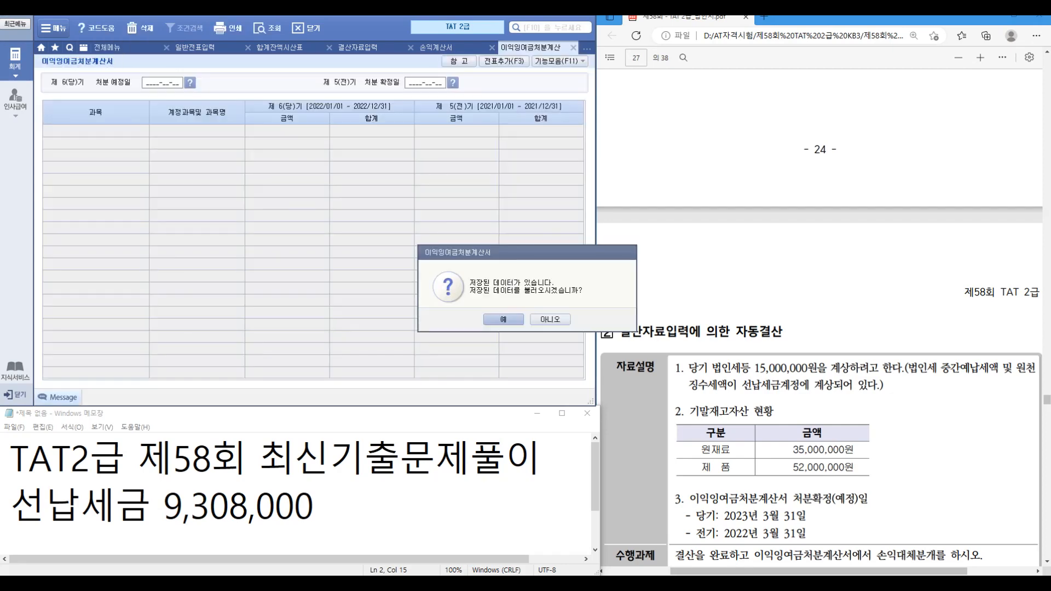
Step: Load the saved figures and set disposal dates 2023-03-31 (planned) and 2022-03-31 (finalised)
left_click(504, 319)
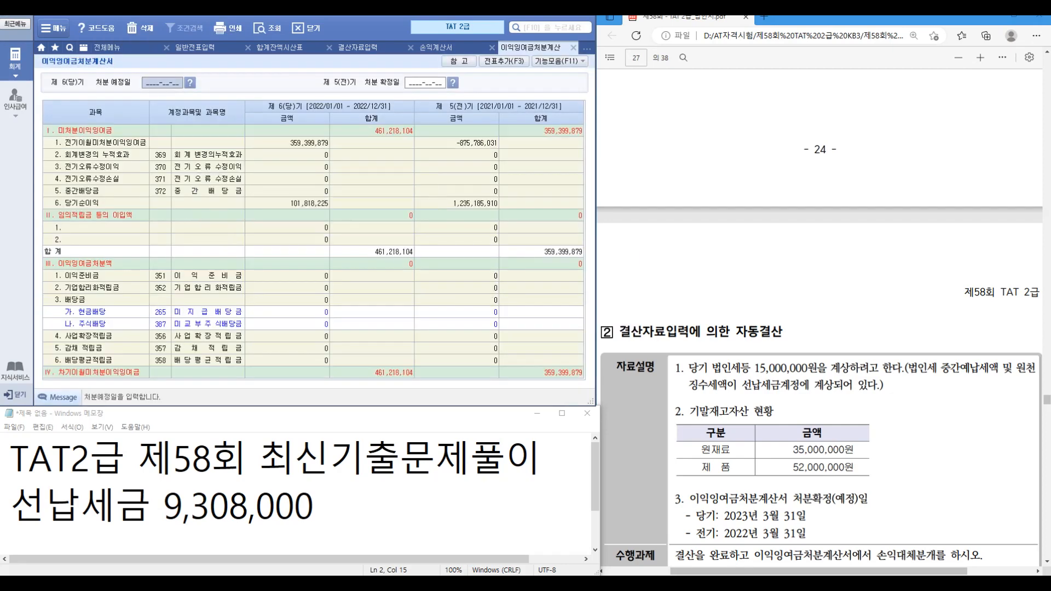
type("20230331")
key("Return")
type("20220331")
key("Return")
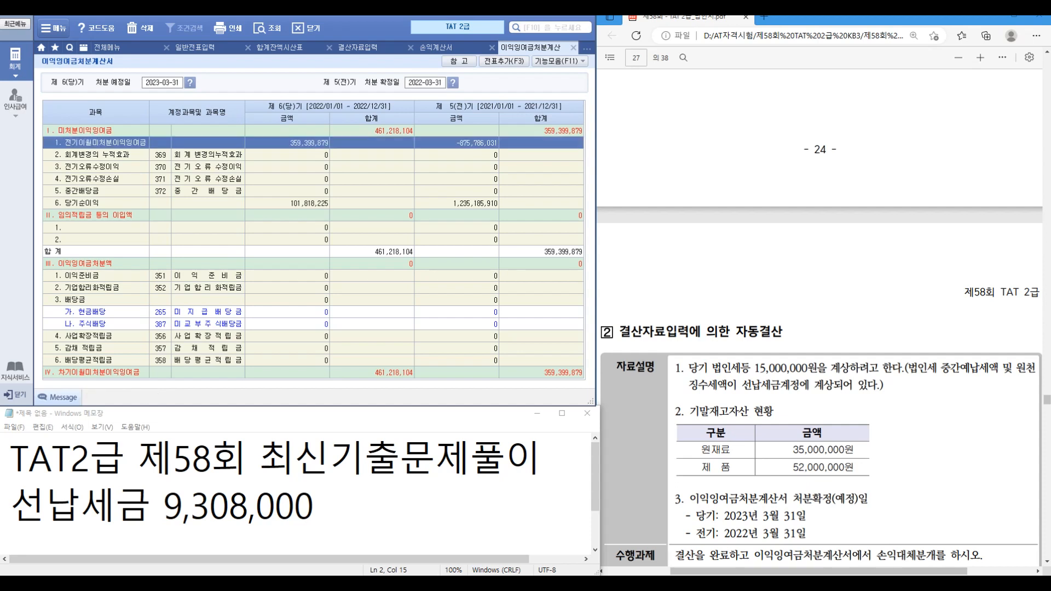
Step: Post the 5 closing transfer entries to the general journal with F3
key("F3")
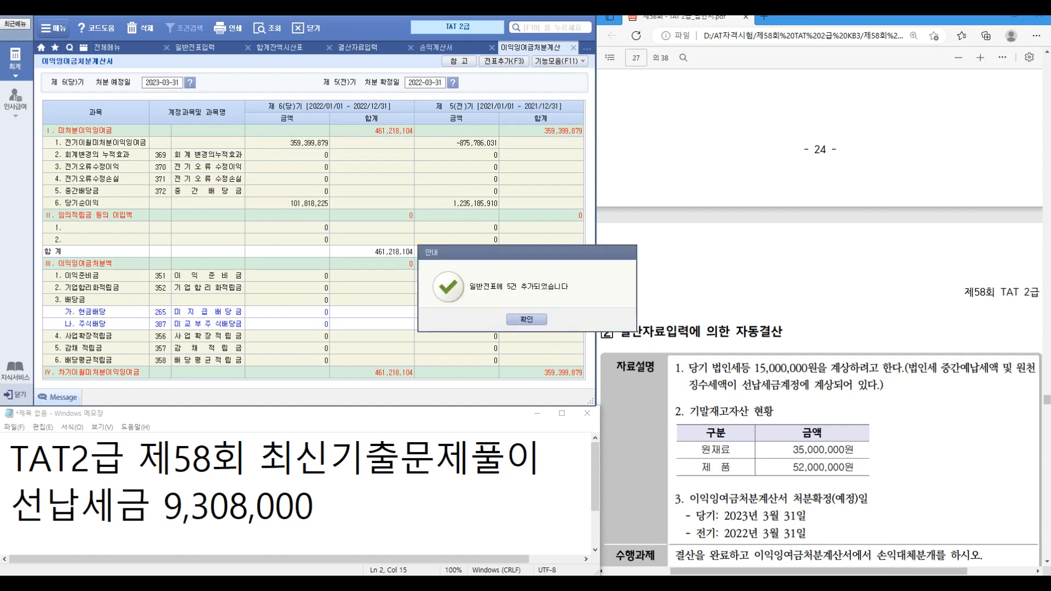
key("Return")
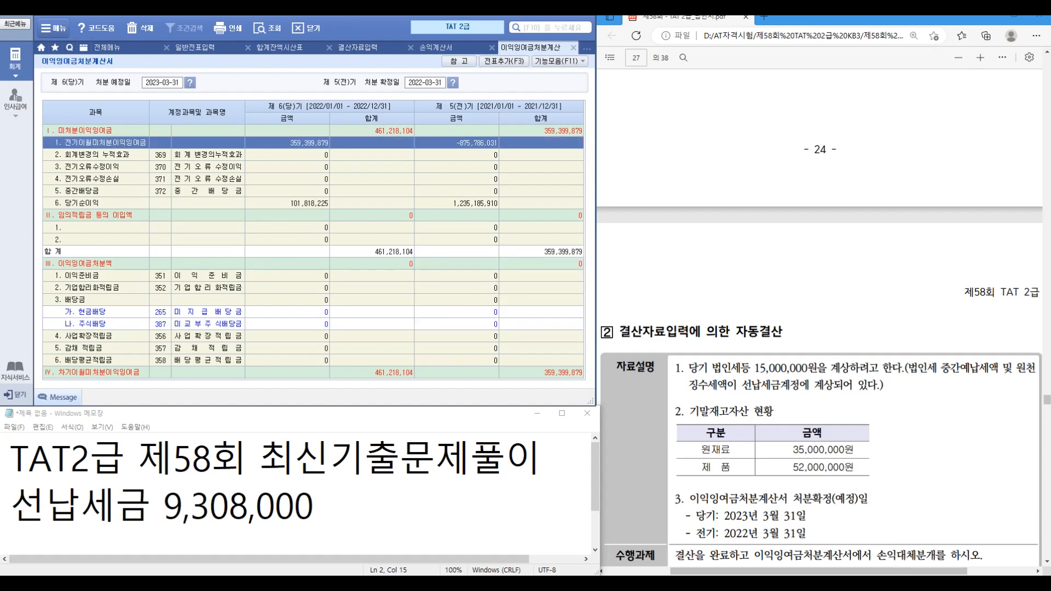
scroll(821, 329, "down", 3)
scroll(821, 329, "down", 3)
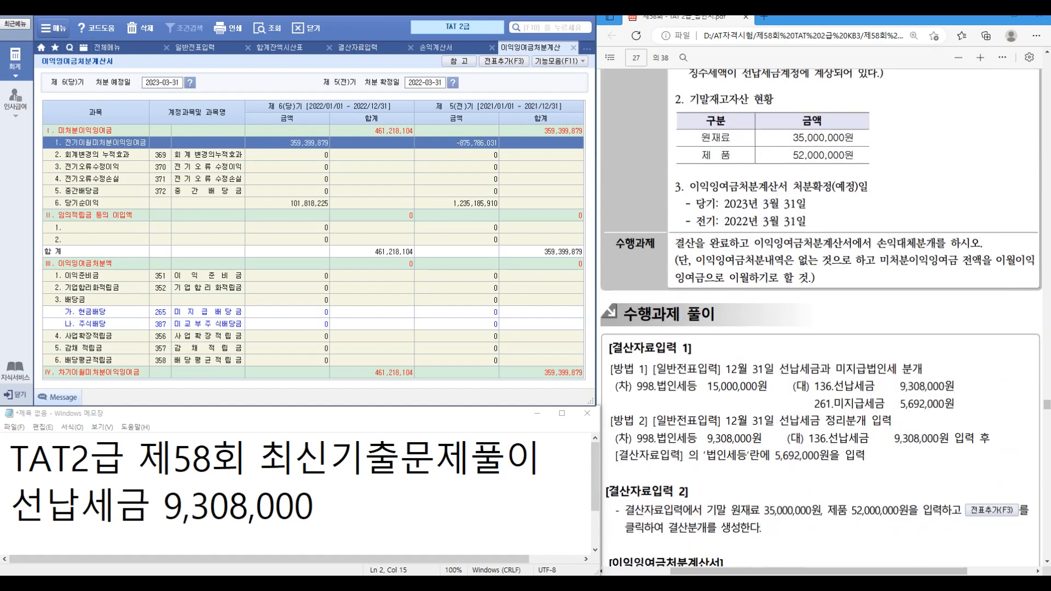
Step: Close the retained earnings, income statement, closing data, trial balance and journal tabs; open 경비등의송금명세서
scroll(821, 329, "down", 3)
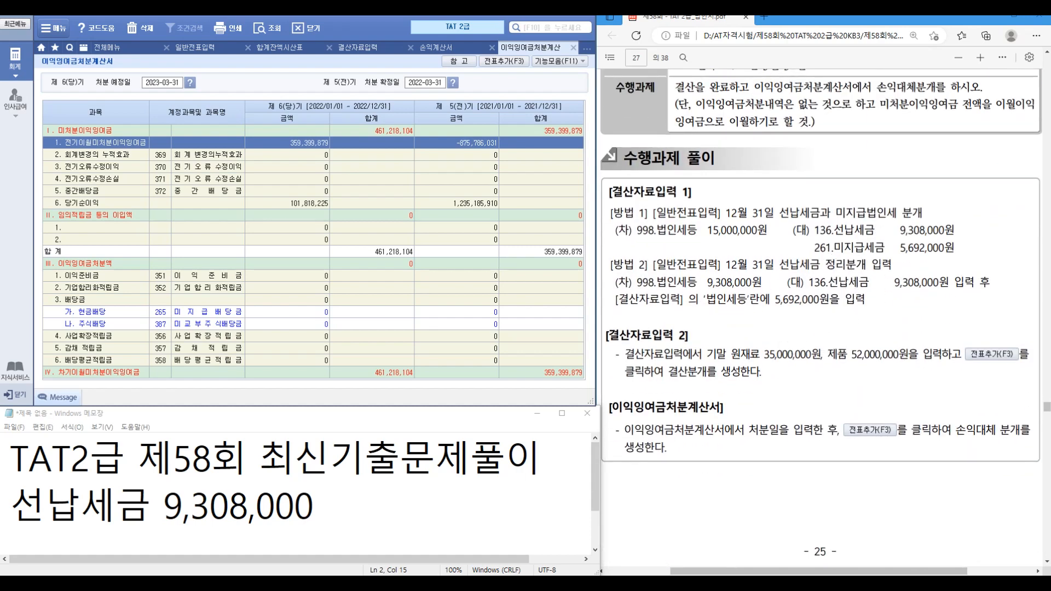
scroll(821, 329, "down", 3)
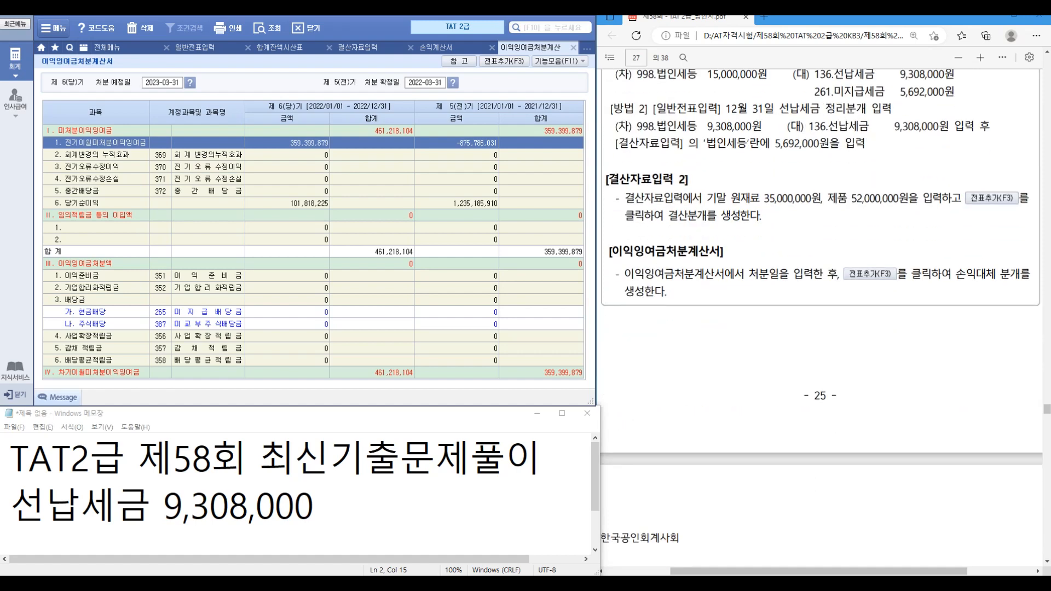
scroll(821, 328, "down", 9)
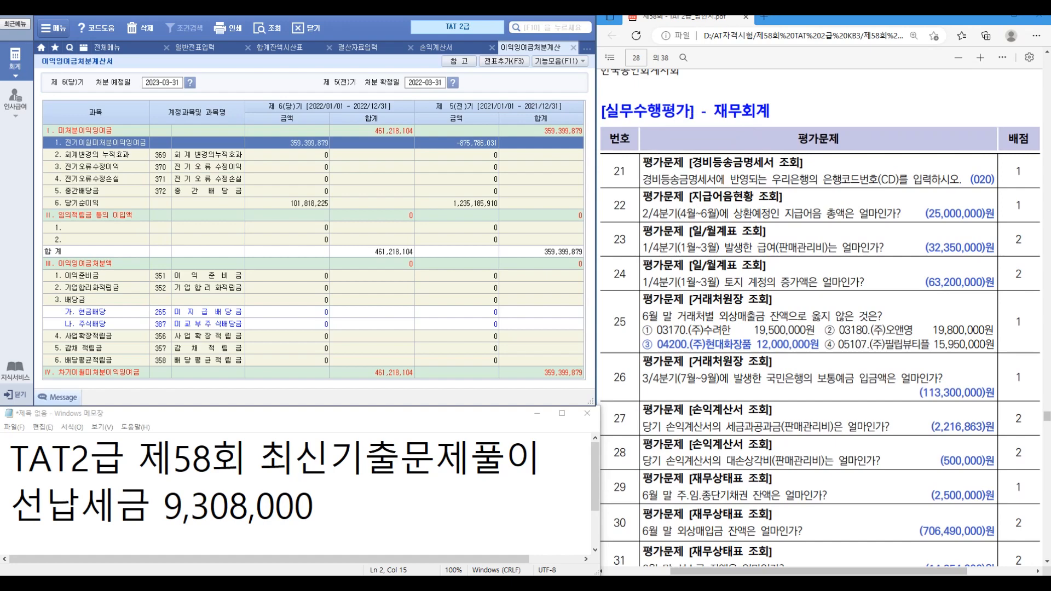
left_click(573, 47)
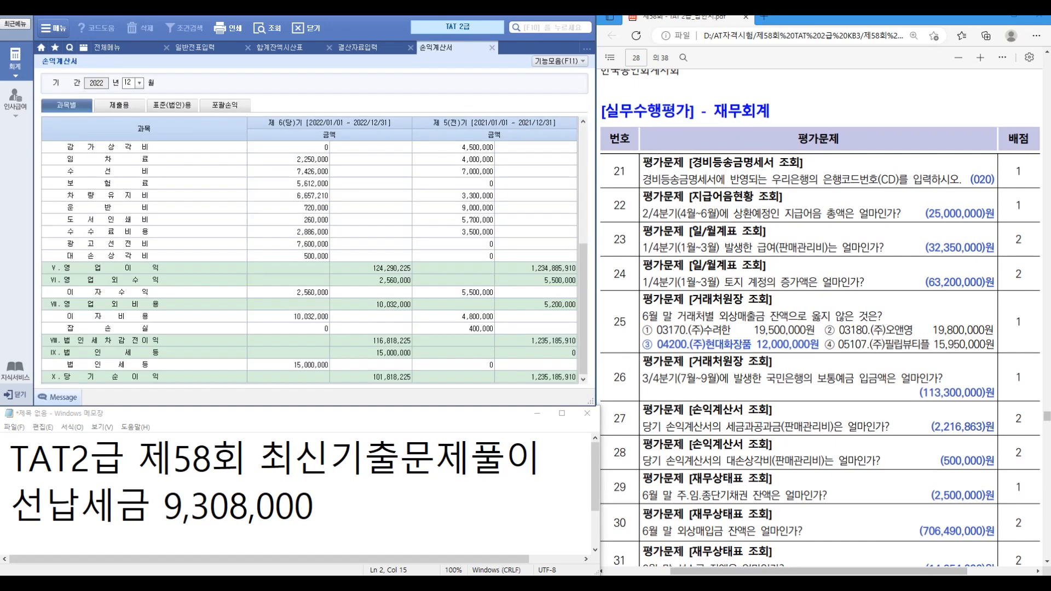
left_click(492, 47)
left_click(410, 47)
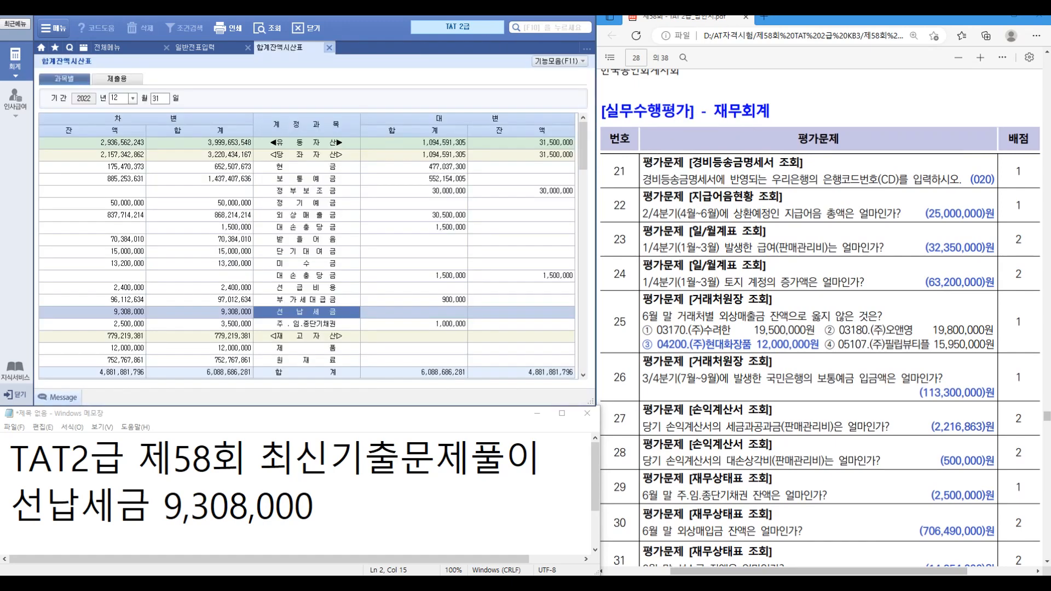
left_click(328, 47)
left_click(248, 47)
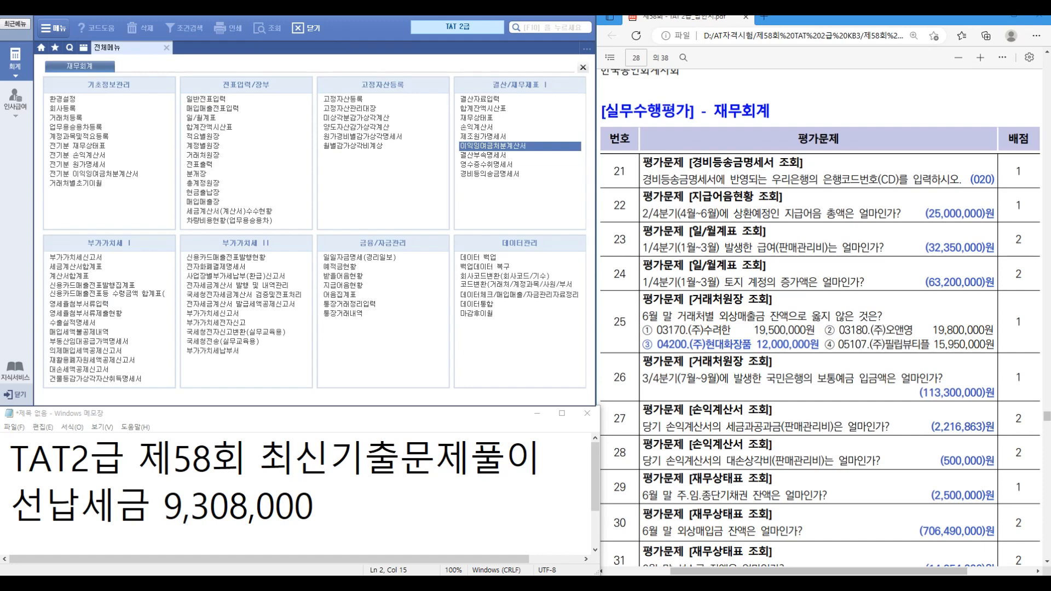
left_click(490, 174)
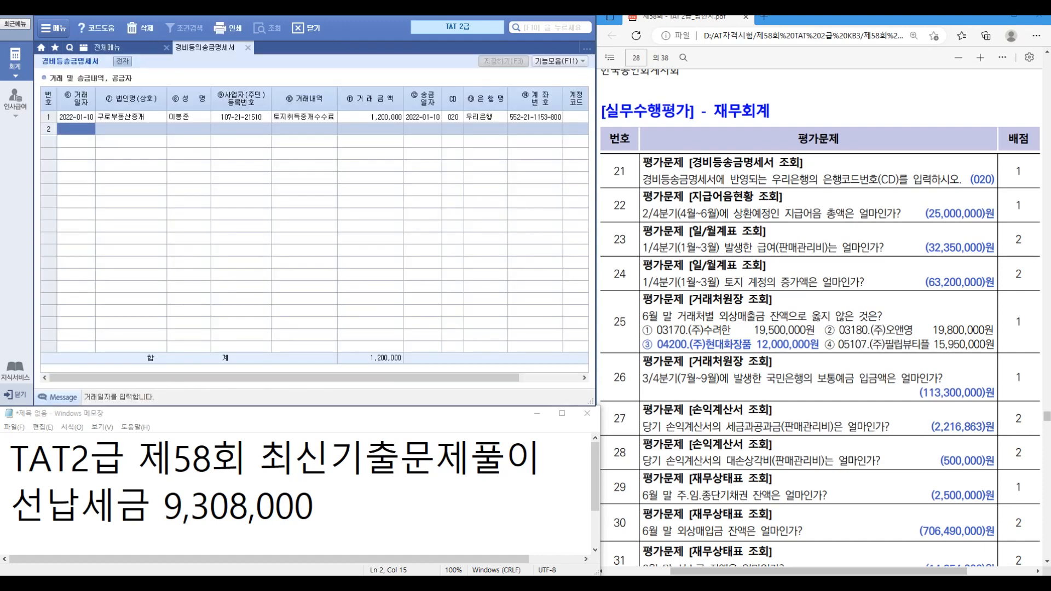
Step: Read bank code 020 (우리은행) on row 1 of the remittance statement, then close it
left_click(453, 117)
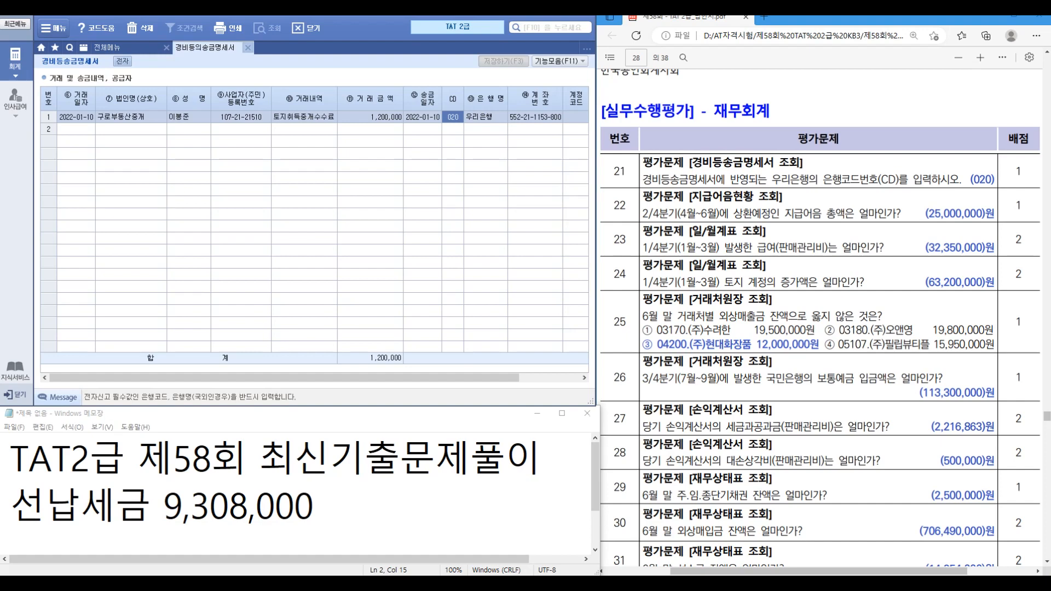
left_click(248, 47)
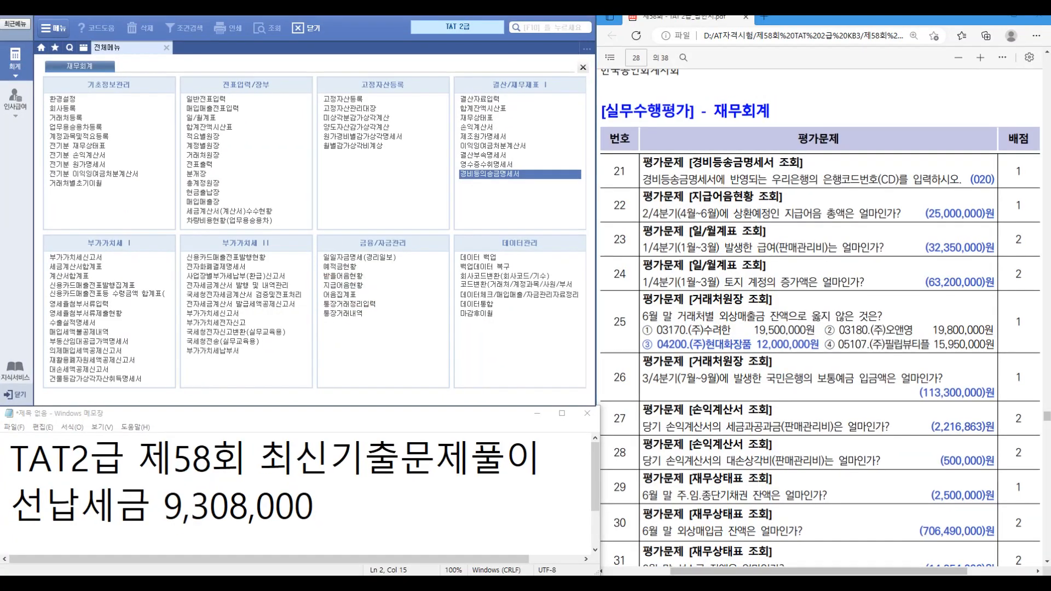
left_click(343, 285)
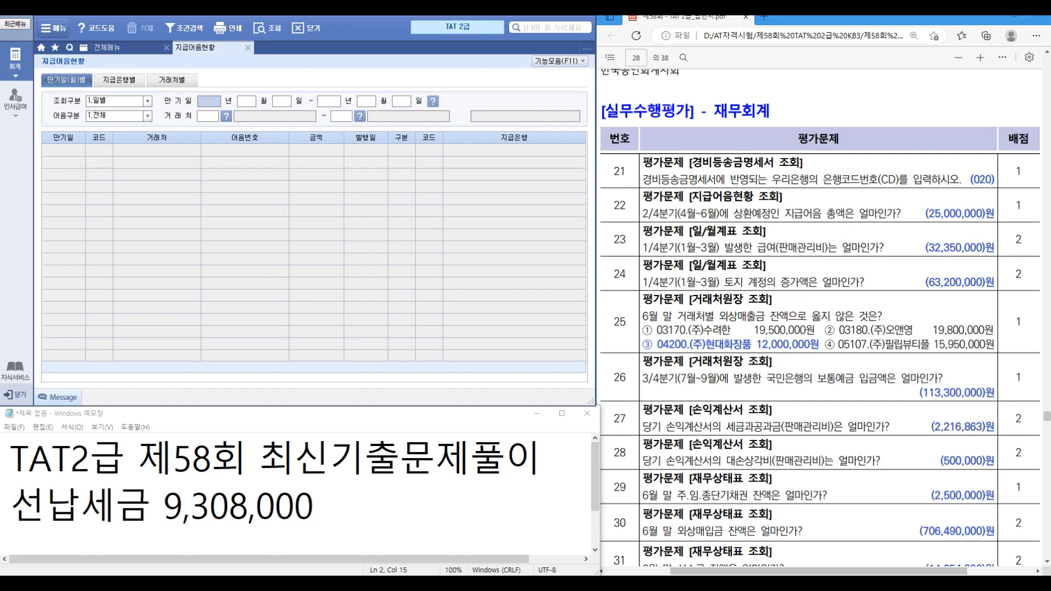
type("2022")
type("01")
type("1")
left_click(246, 101)
type("0401")
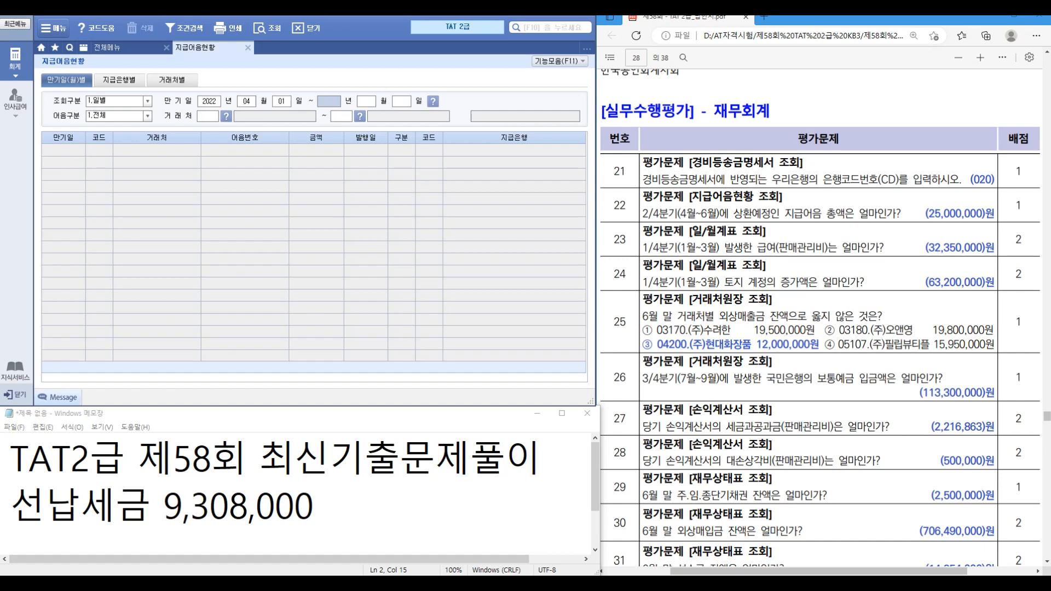
type("20220630")
key("Return")
key("Return")
key("Return")
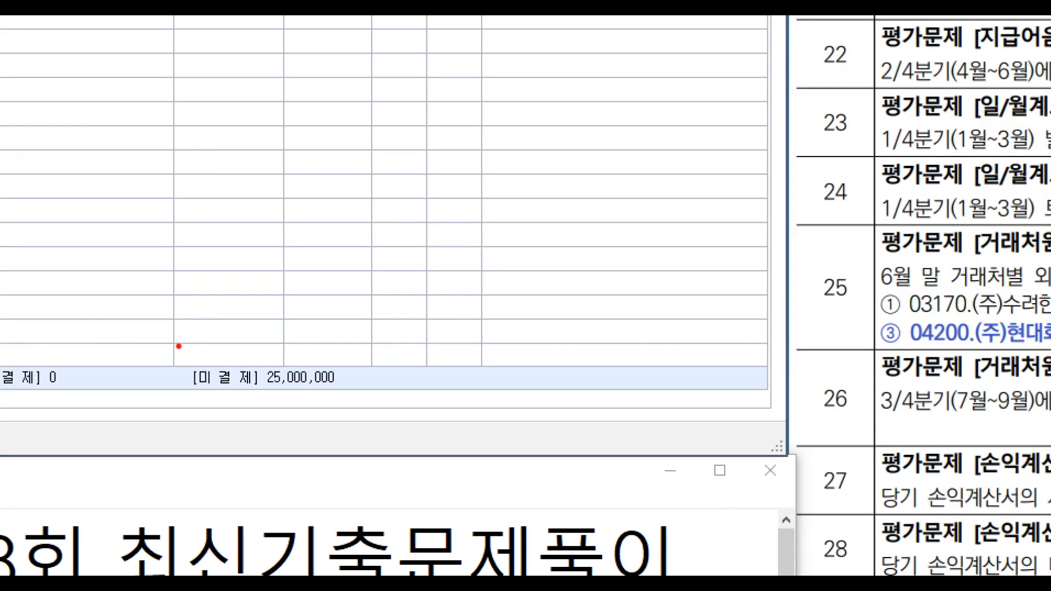
left_click_drag(291, 351, 411, 395)
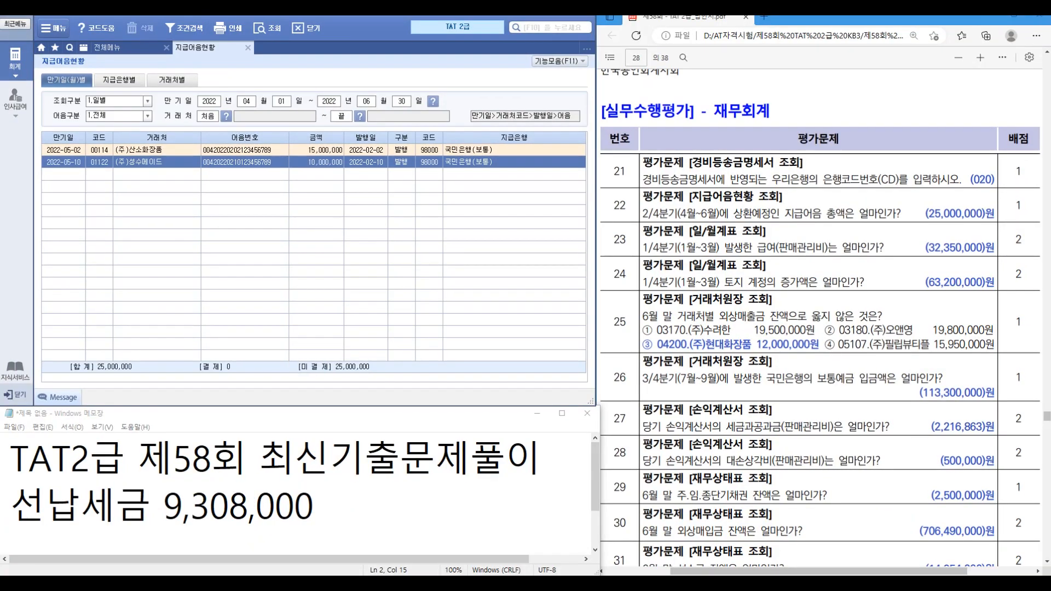
left_click(248, 48)
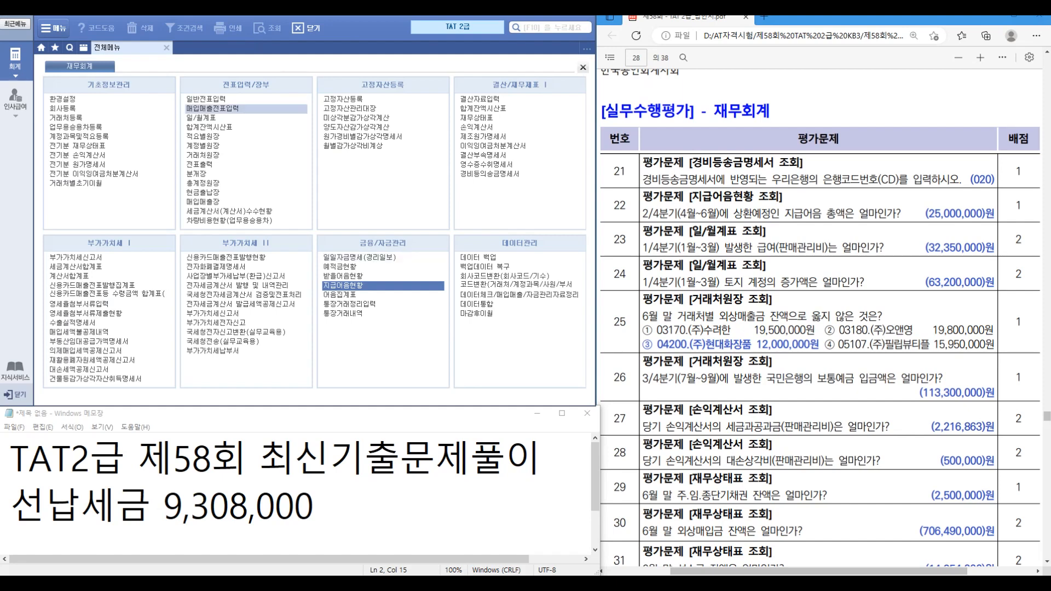
Step: Load the January–March 2022 월계표 and read 급여 of 32,350,000
left_click(202, 117)
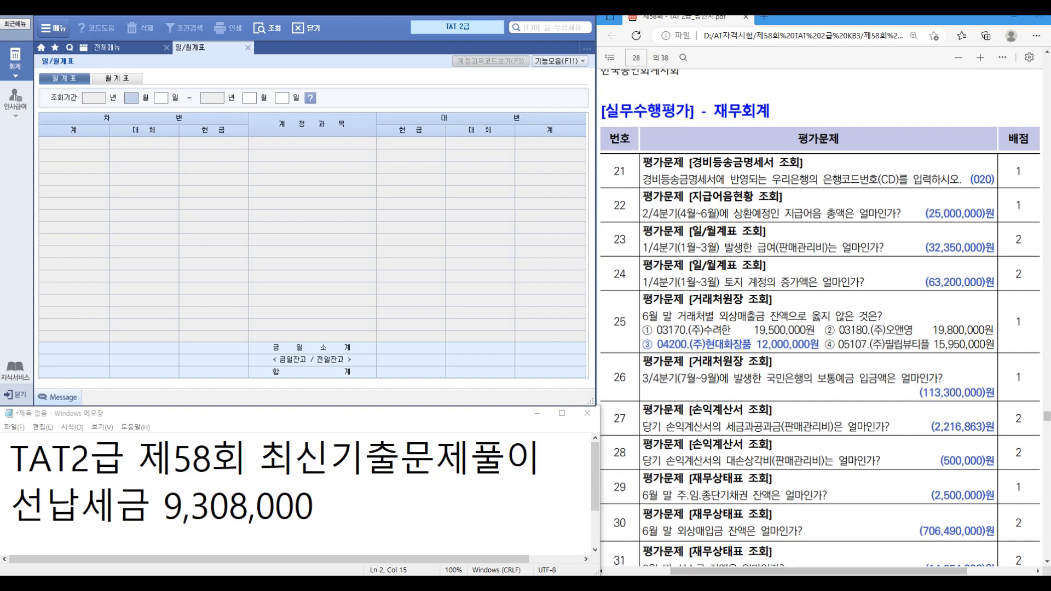
left_click(117, 78)
type("01")
key("Return")
type("03")
key("Return")
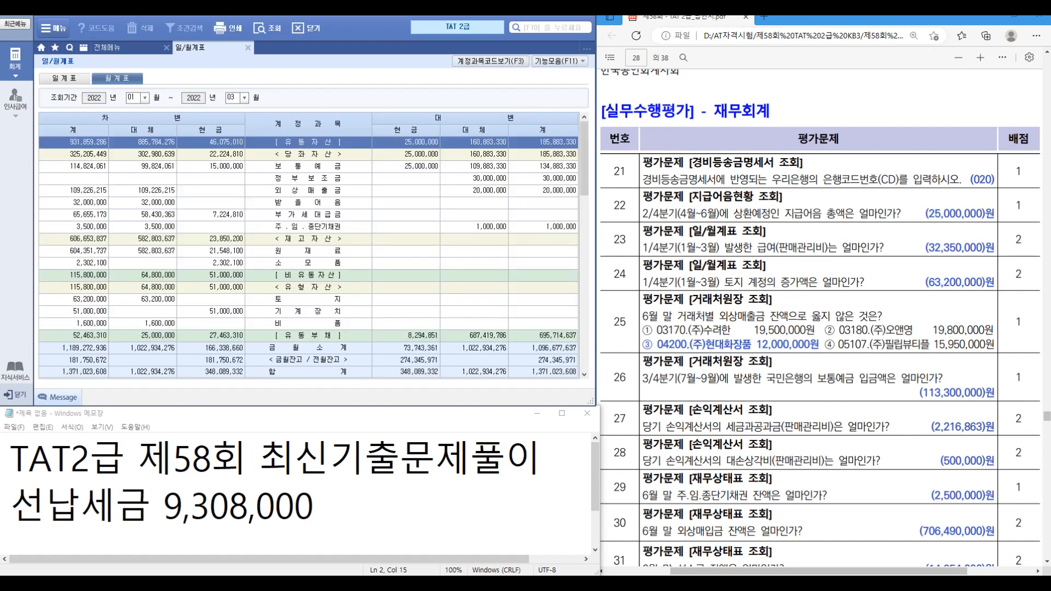
scroll(308, 252, "down", 3)
scroll(309, 241, "down", 5)
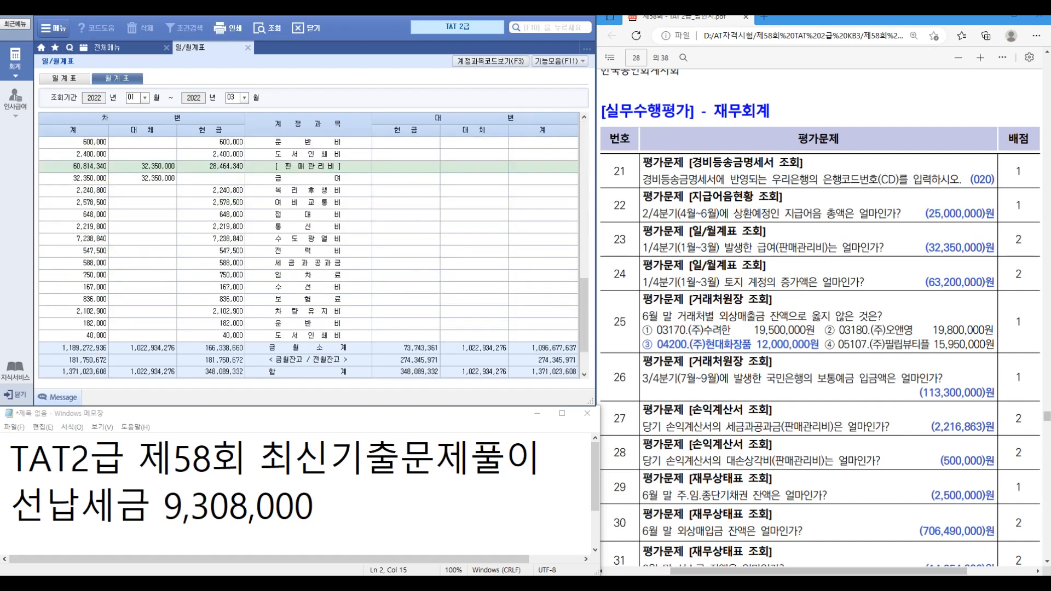
left_click(309, 178)
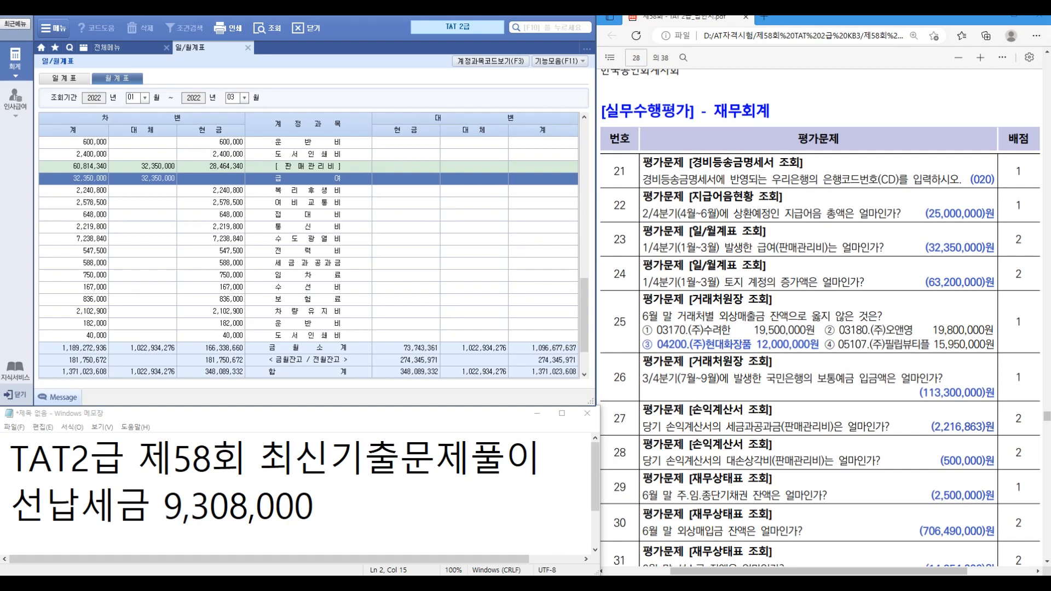
left_click(247, 47)
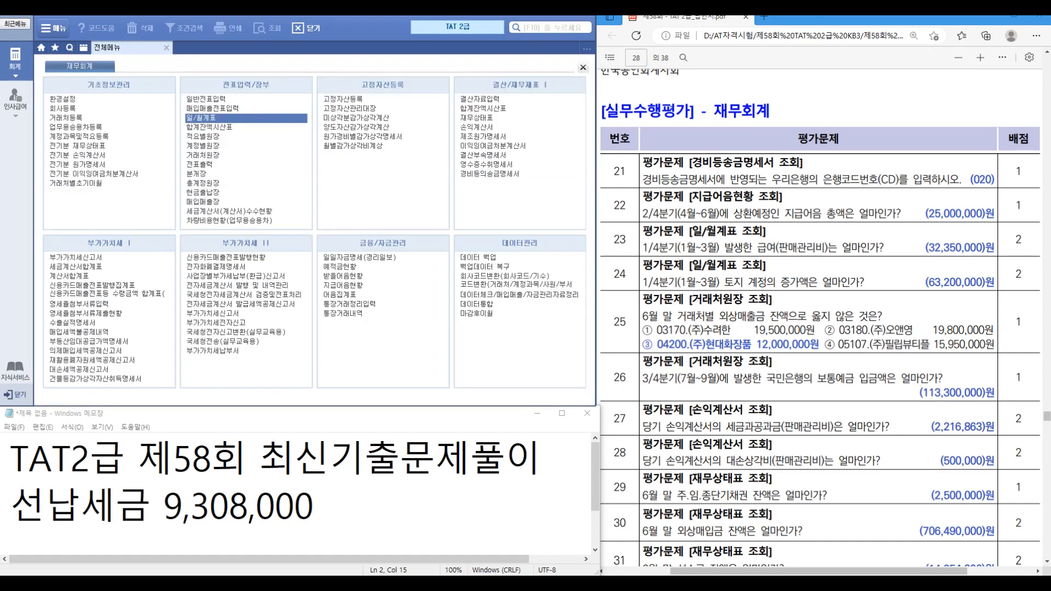
Step: Reload the January–March 월계표 and read 토지 of 63,200,000
left_click(201, 118)
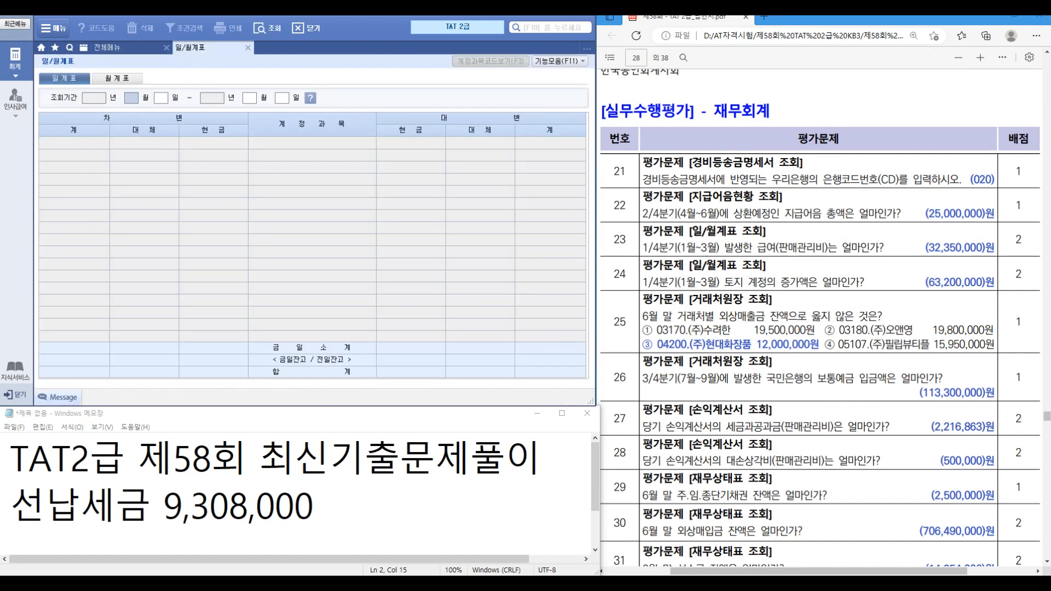
left_click(117, 78)
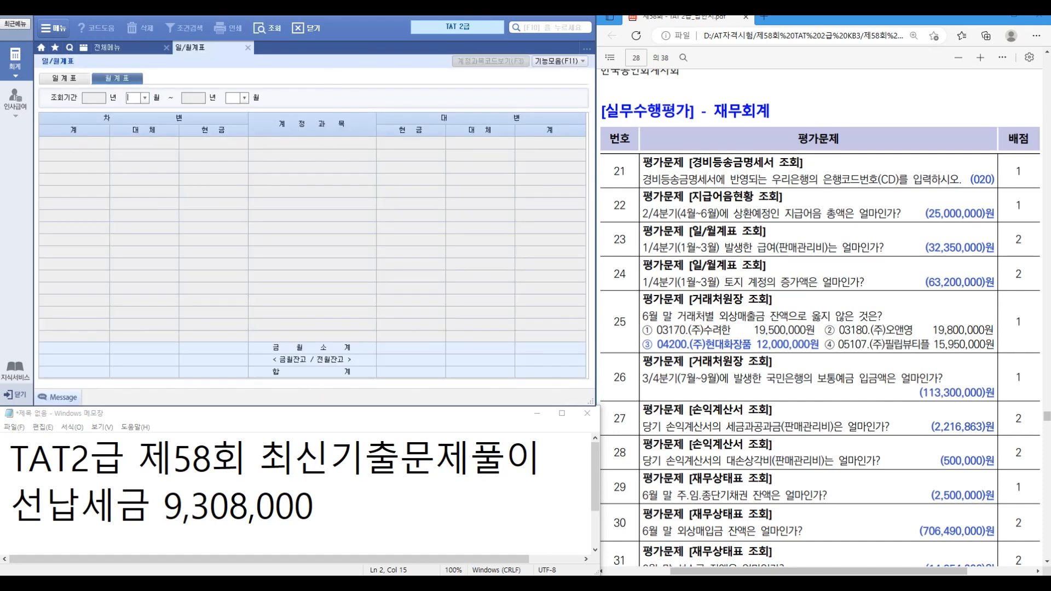
type("01")
type("03")
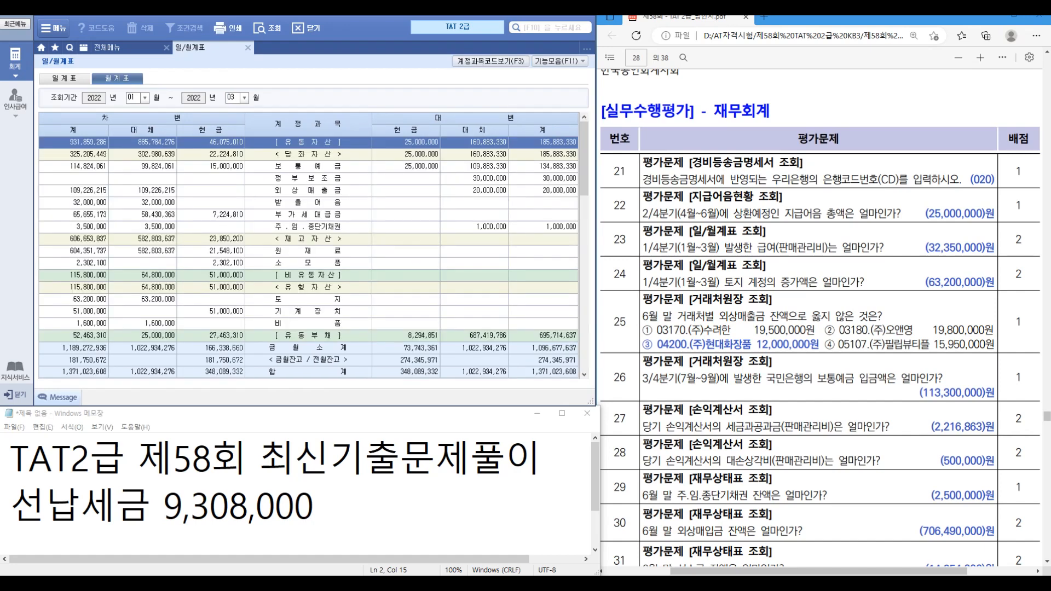
left_click(307, 300)
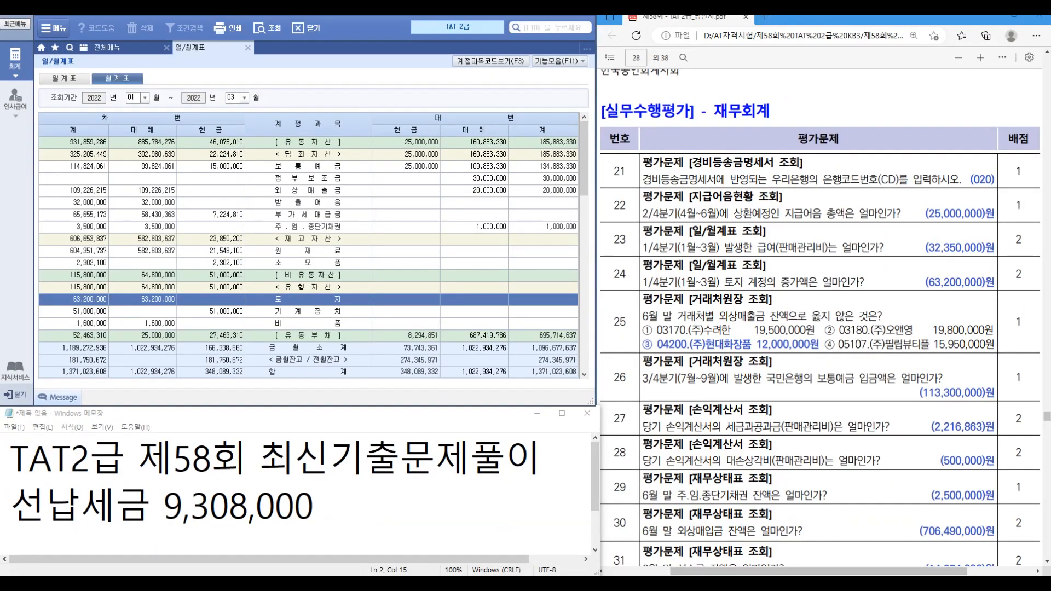
Step: Switch from the monthly summary to the 전체메뉴 list of accounting screens
left_click(120, 48)
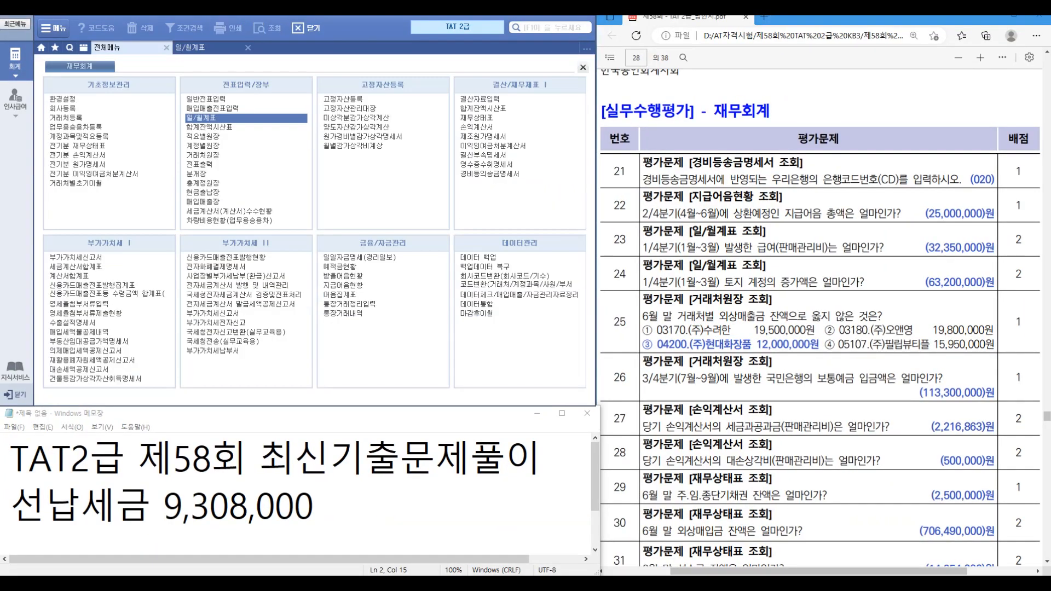
Step: Query the 외상매출금 (108) customer ledger for 2022/01/01–06/30 and read 03170 (19,500,000) and 04200 (13,200,000)
left_click(197, 155)
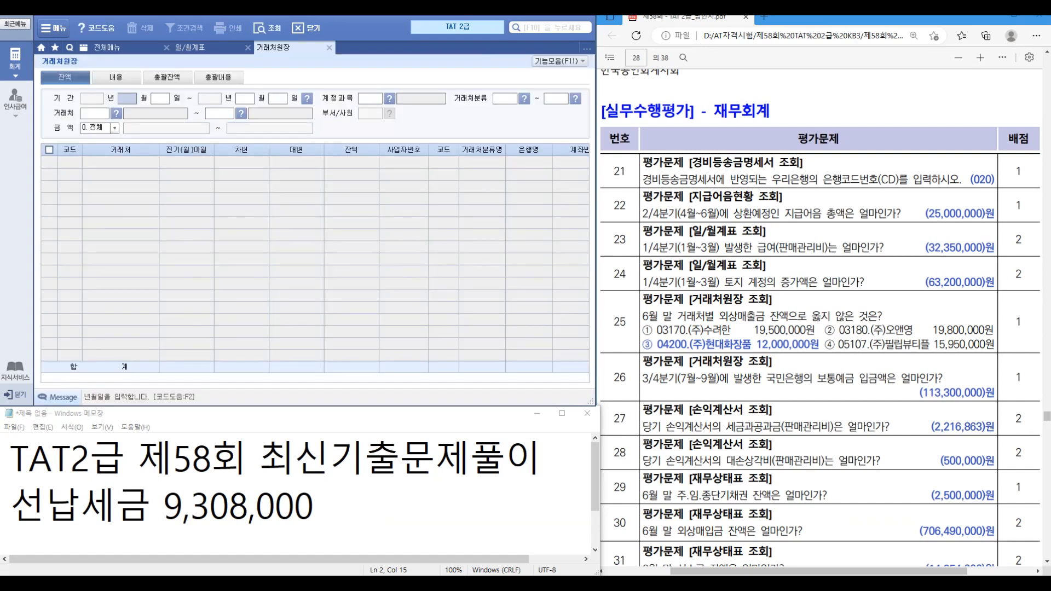
type("0101063")
type("0")
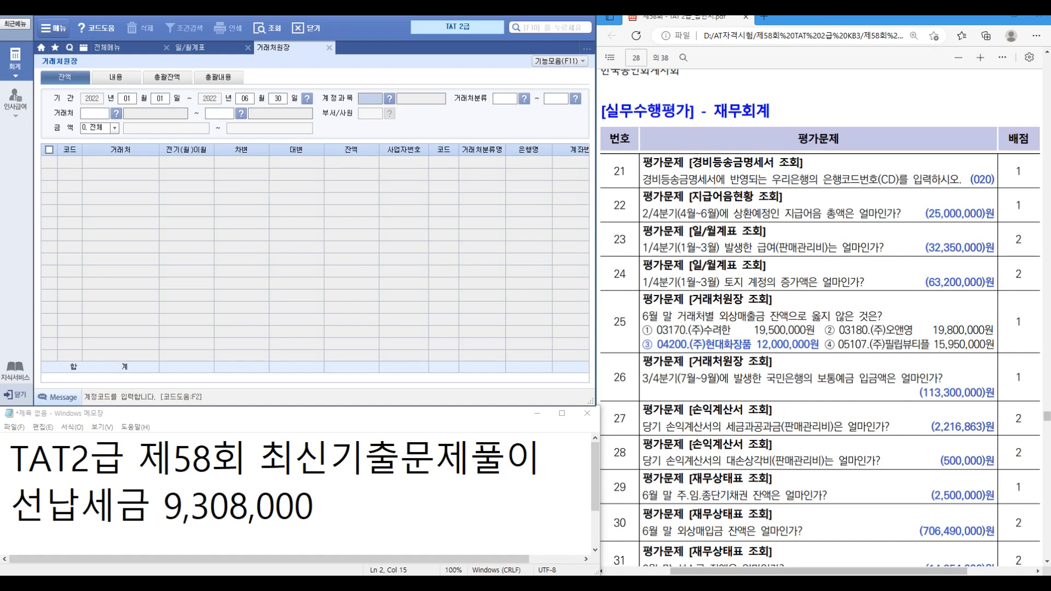
type("108")
key("Return")
key("Return")
key("Return")
key("Return")
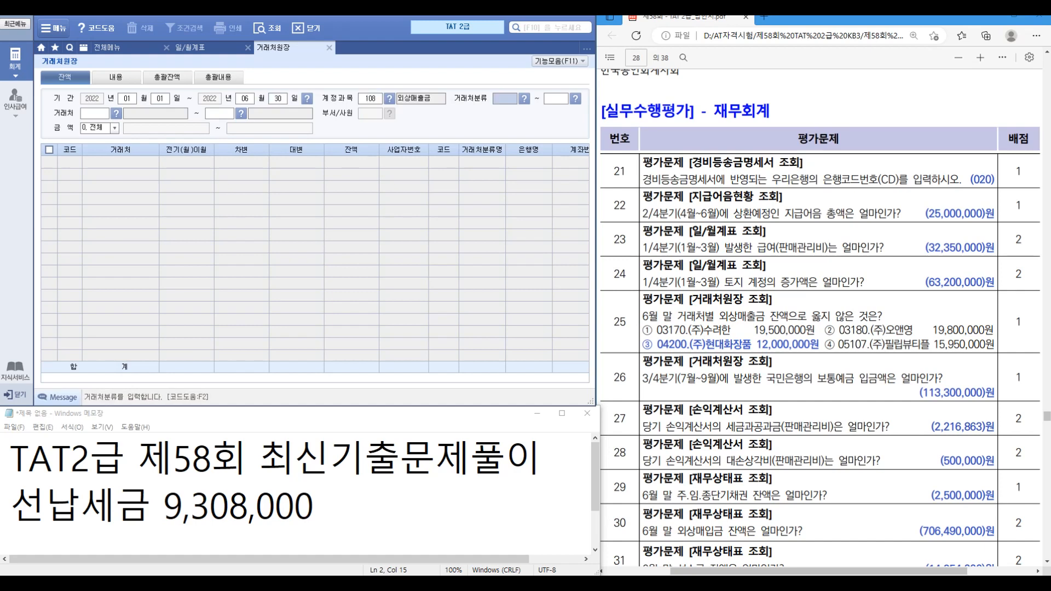
key("Return")
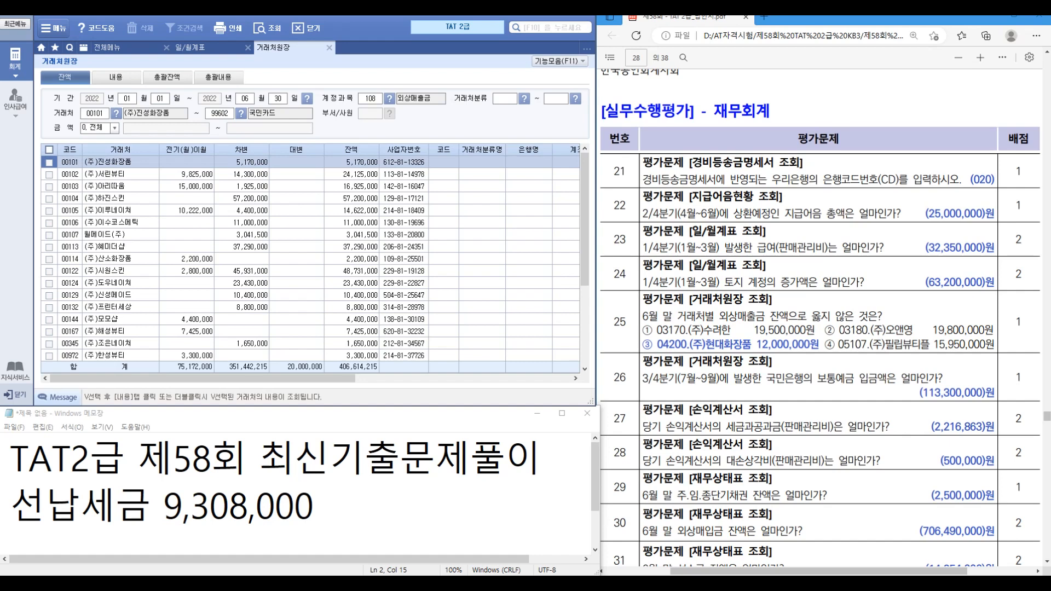
scroll(312, 257, "down", 4)
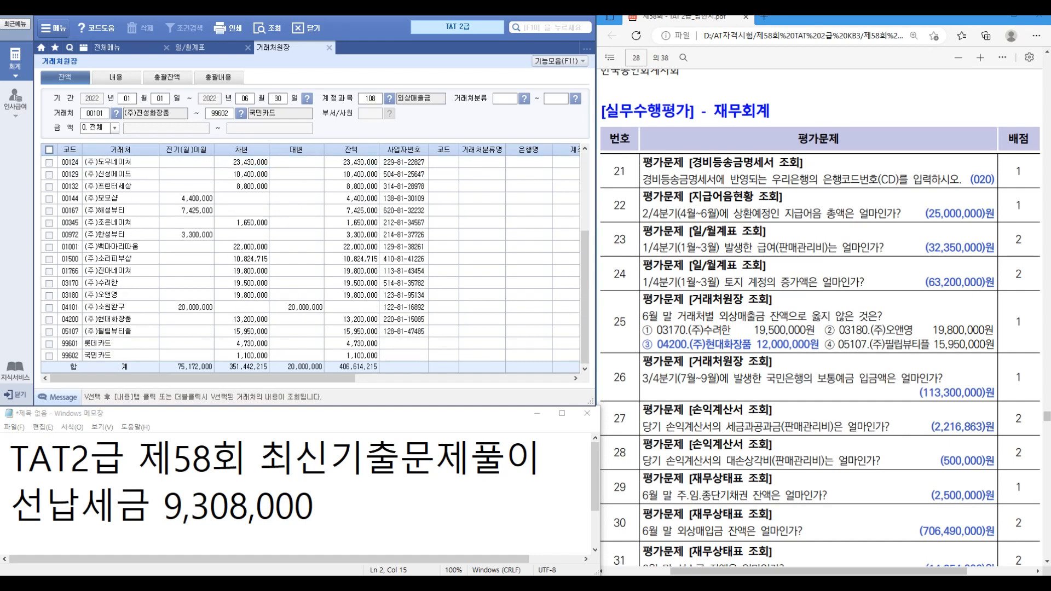
left_click(121, 283)
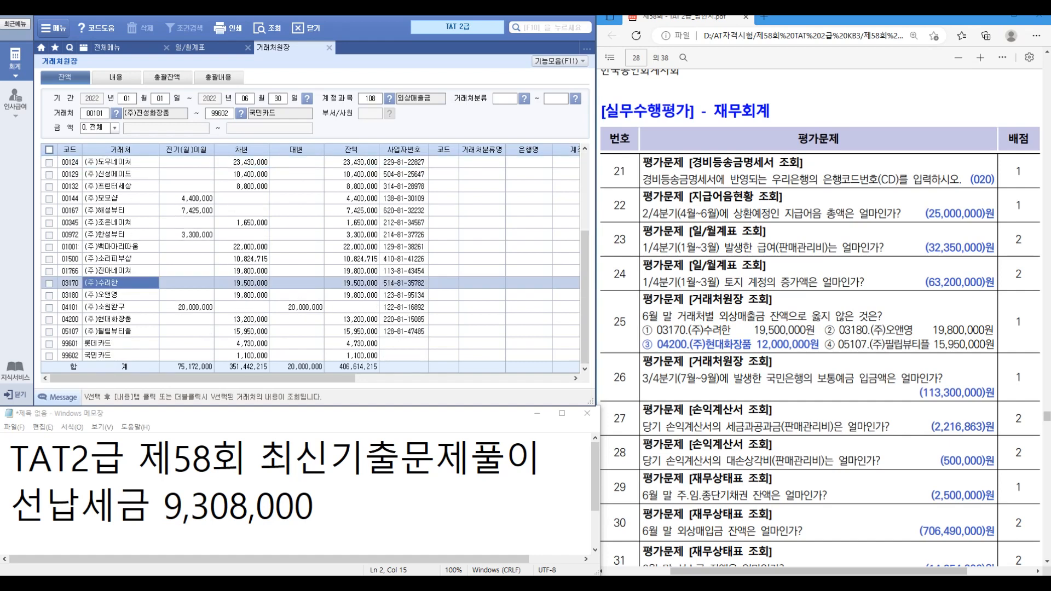
left_click(352, 283)
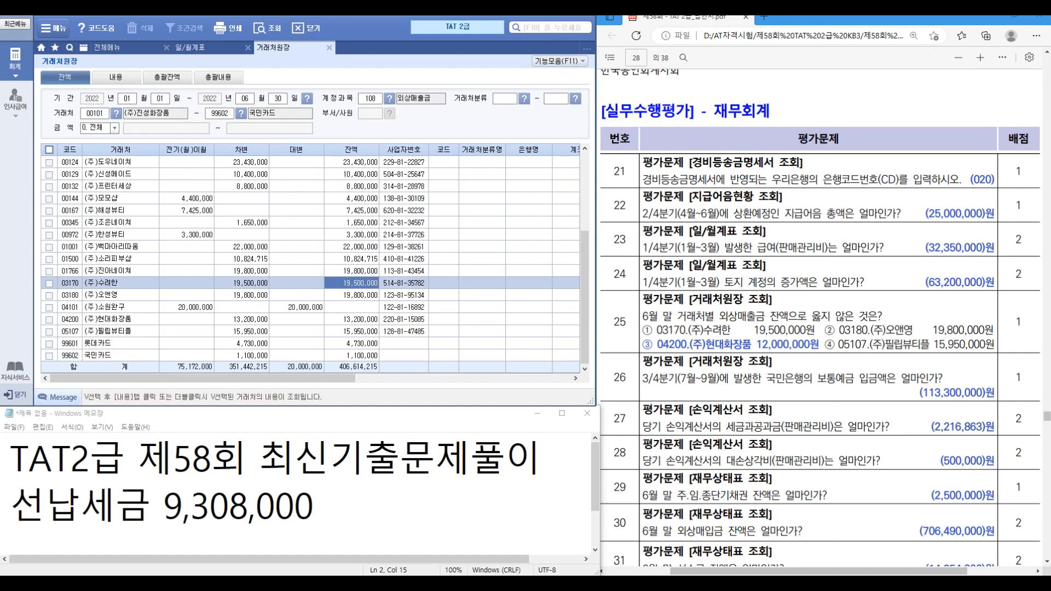
left_click(351, 319)
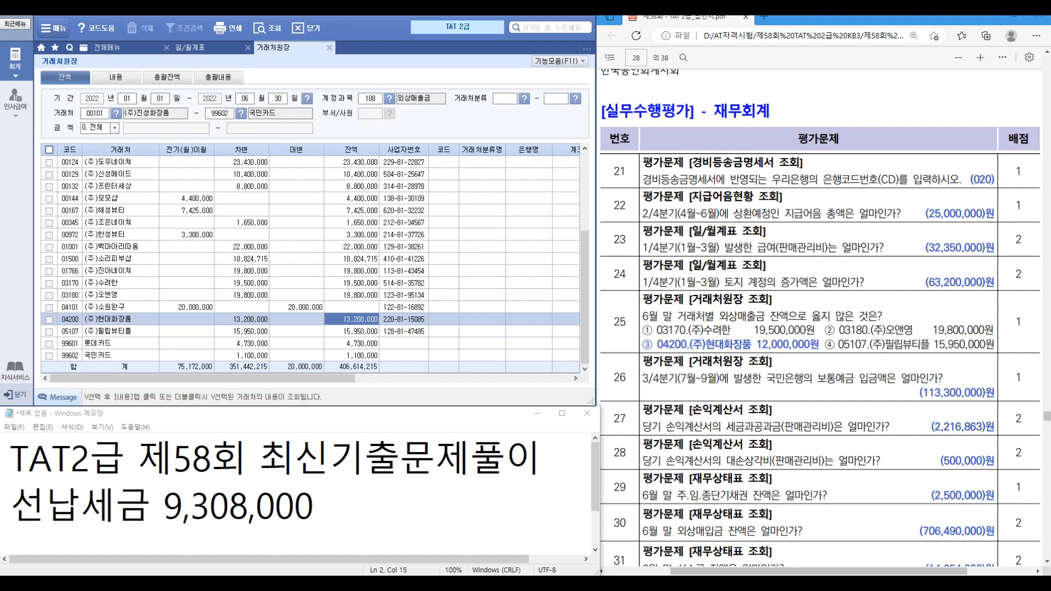
Step: Change the ledger's query period to months 07–09
left_click(127, 99)
type("07")
key("Return")
type("09")
key("Return")
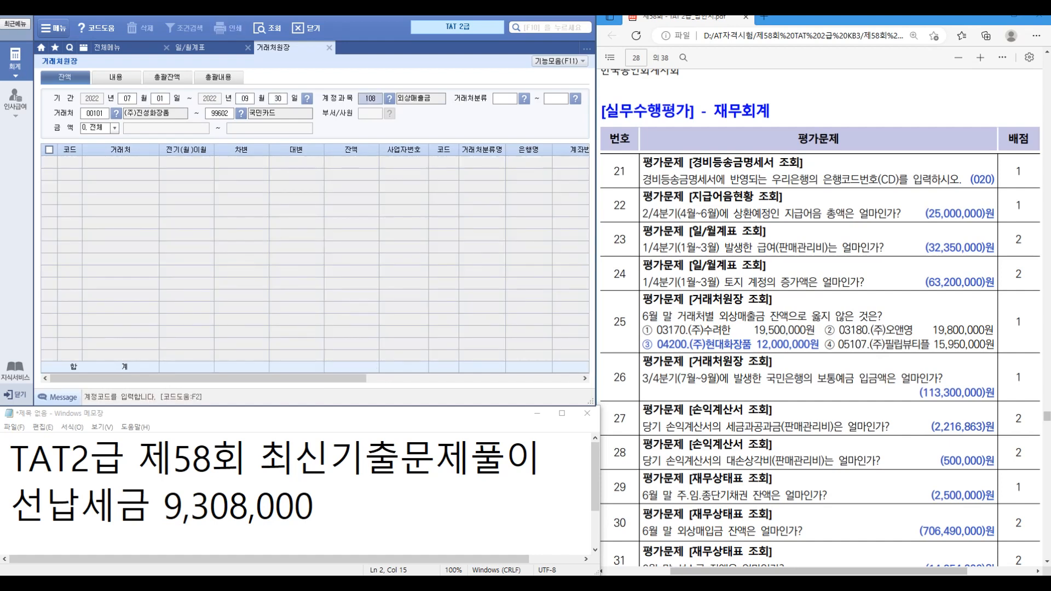
Step: Query the ledger for account 103 and read 국민은행's debit total of 113,300,000
type("103")
key("Return")
key("Return")
key("Return")
key("Return")
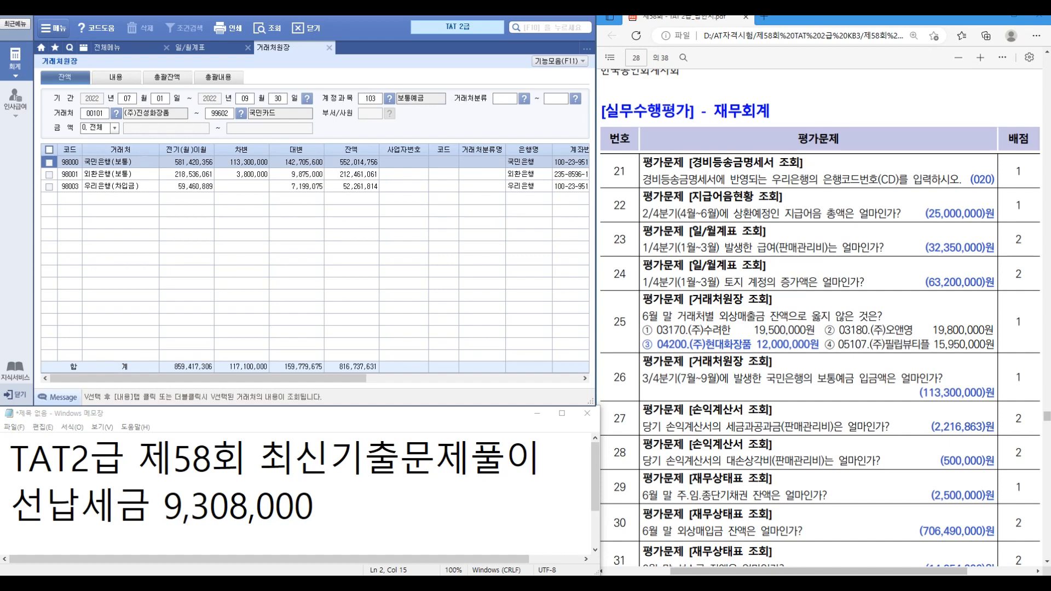
key("ctrl+1")
left_click(230, 161)
mouse_move(186, 114)
left_mouse_down()
mouse_move(298, 165)
mouse_move(290, 172)
left_mouse_up()
mouse_move(471, 122)
left_mouse_down()
mouse_move(480, 128)
mouse_move(507, 89)
left_mouse_up()
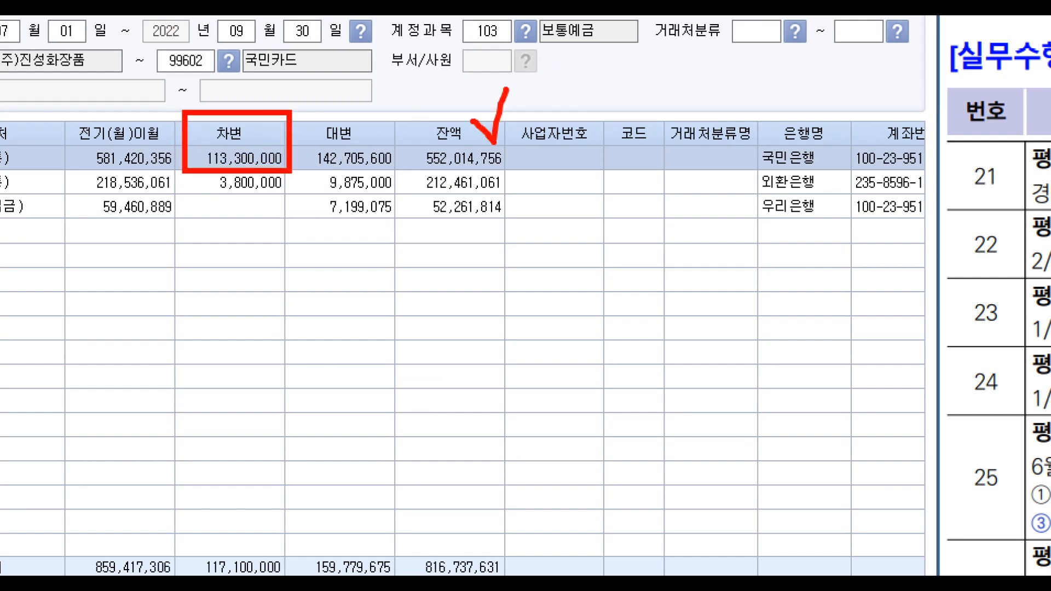
key("Escape")
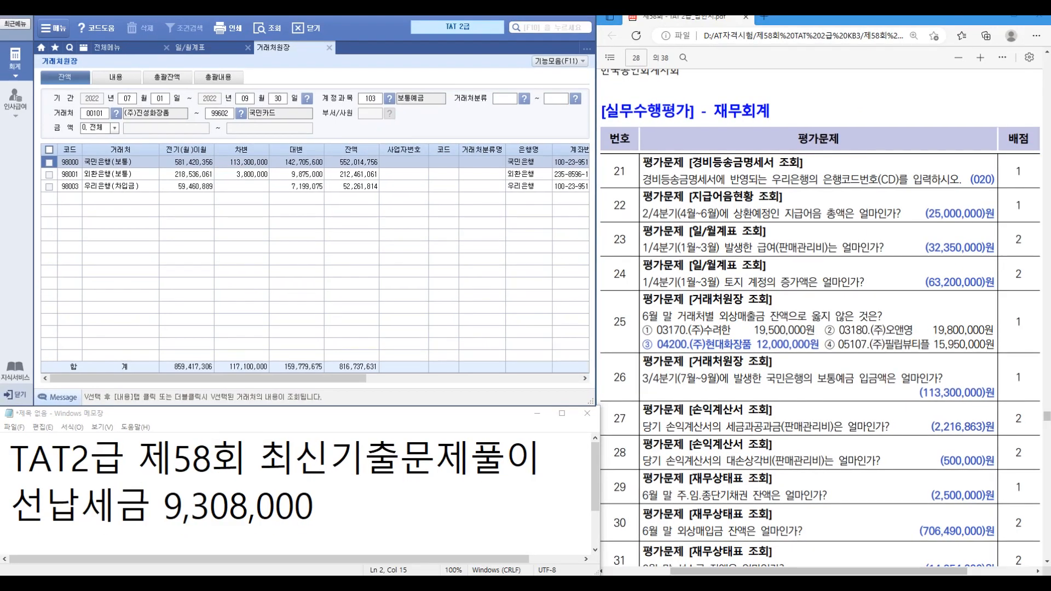
Step: Load the income statement through month 12; read 세금과공과금 2,216,863 and 대손상각비 500,000
left_click(109, 48)
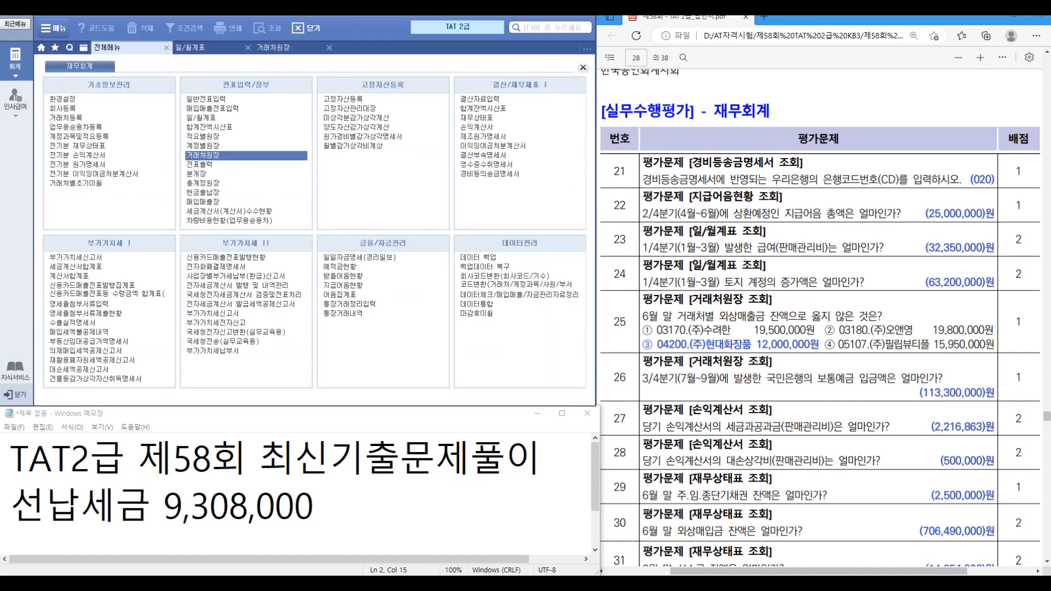
left_click(476, 127)
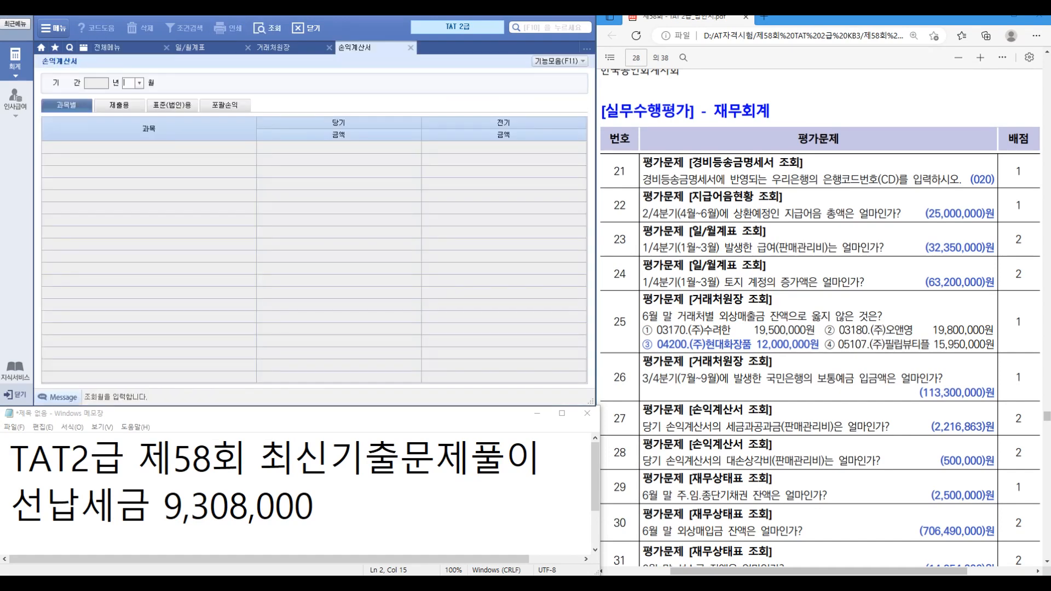
type("12")
key("Return")
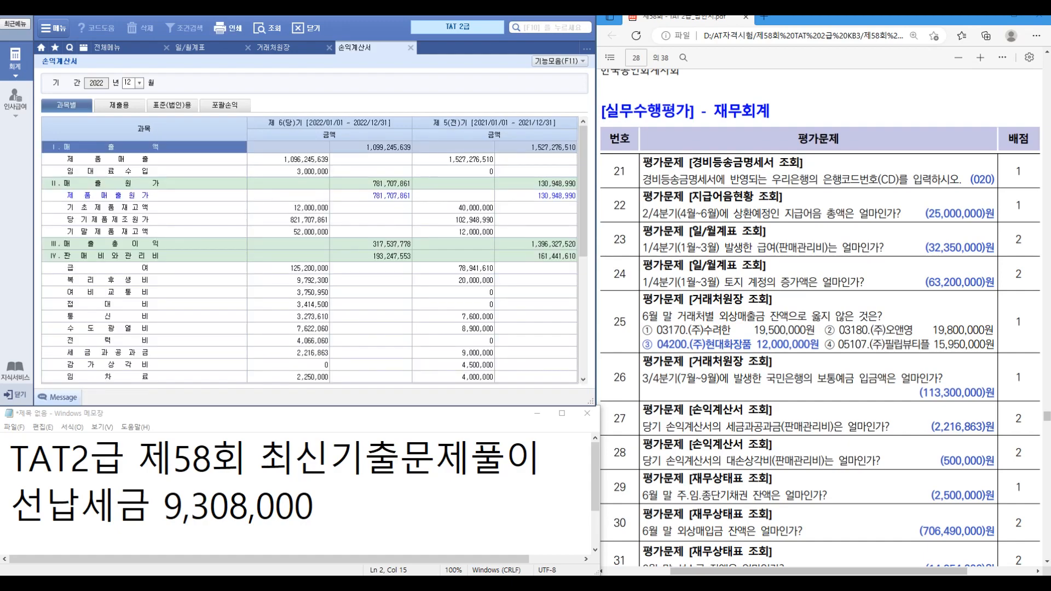
left_click(144, 352)
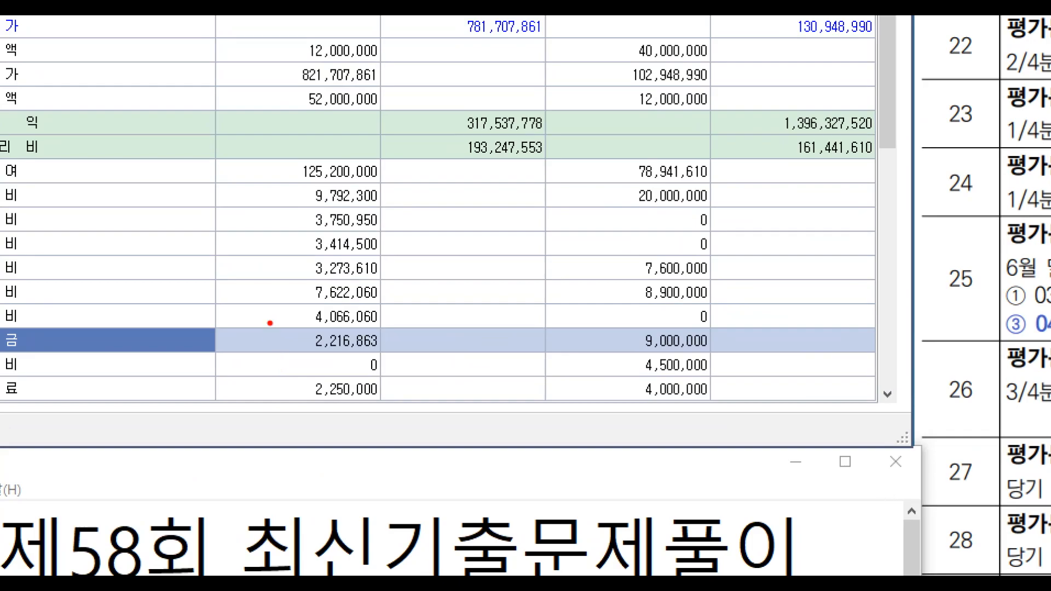
left_click_drag(272, 341, 365, 370)
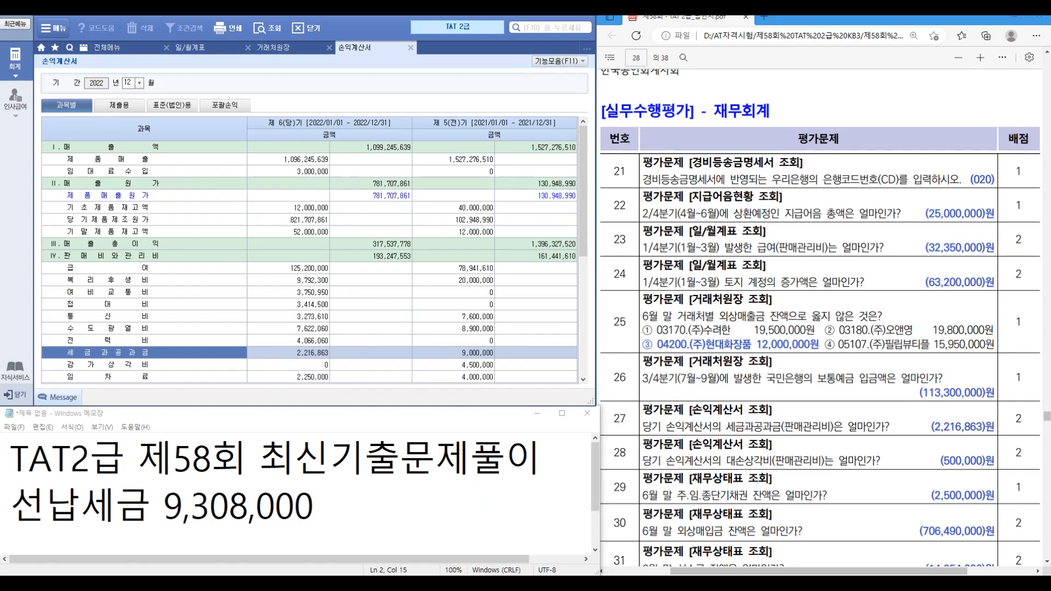
scroll(310, 263, "down", 3)
left_click(144, 364)
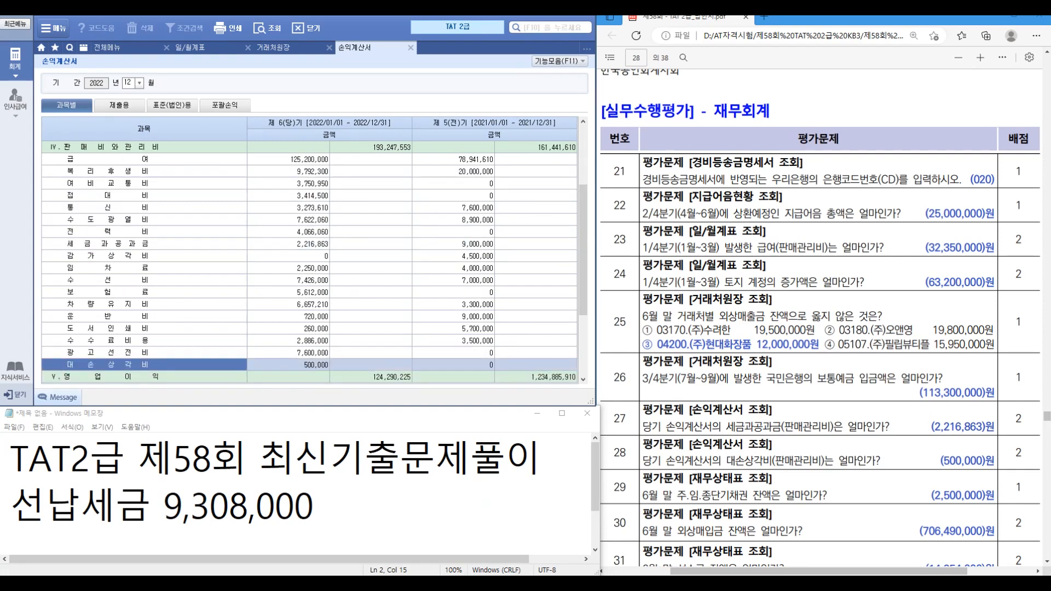
scroll(821, 317, "down", 5)
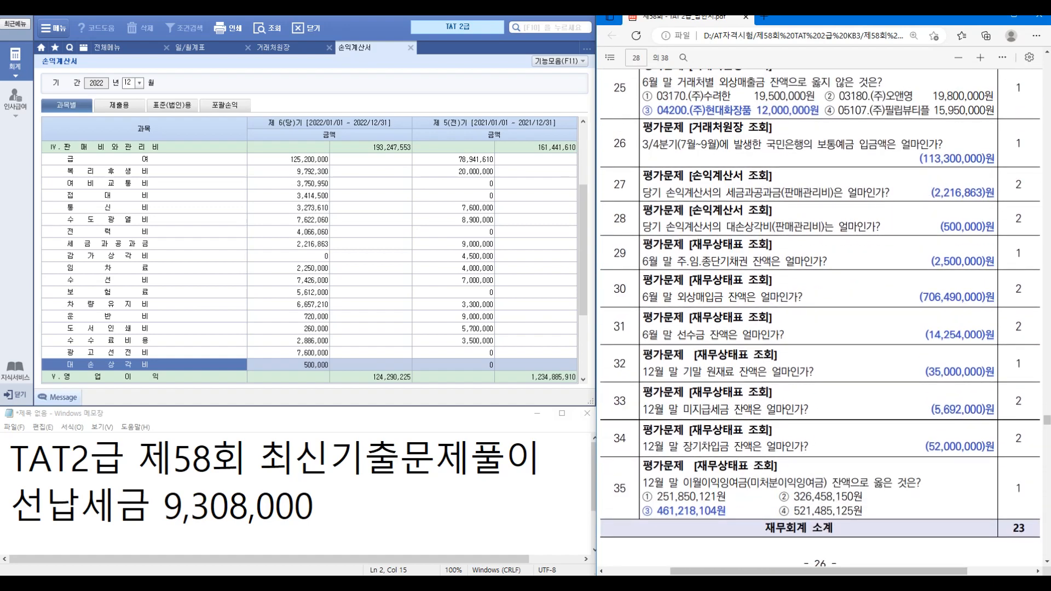
left_click(107, 48)
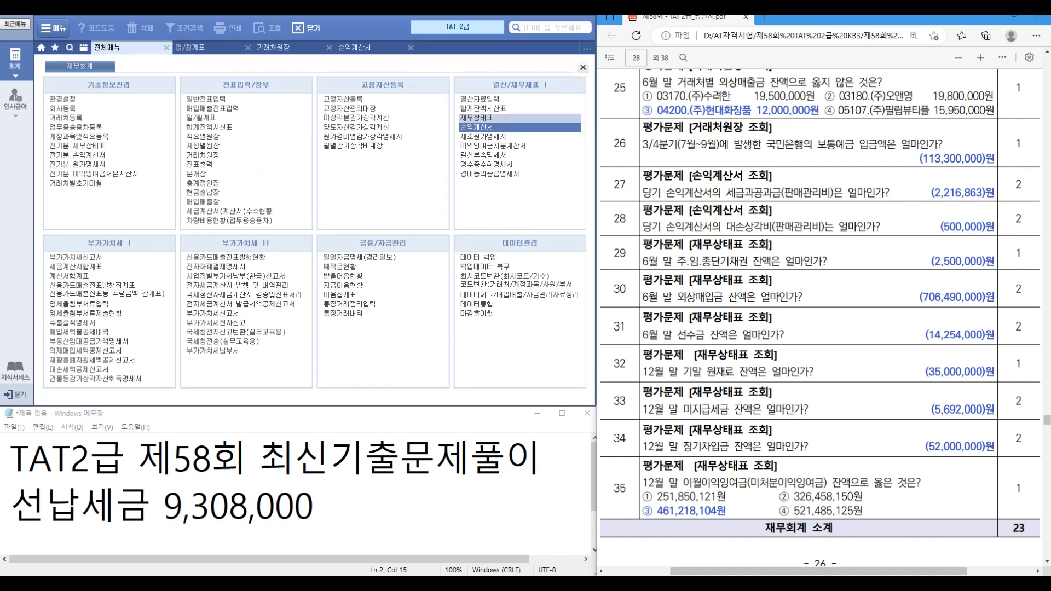
Step: Load the balance sheet as of June 2022 and read 주.임.종단기채권 of 2,500,000
left_click(476, 118)
key("Return")
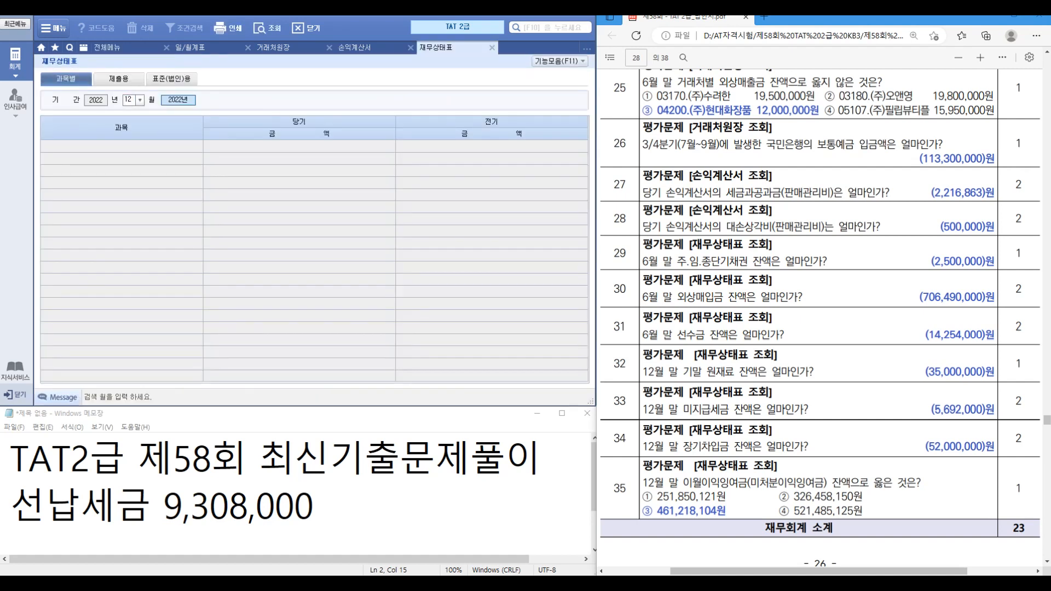
type("66")
key("Return")
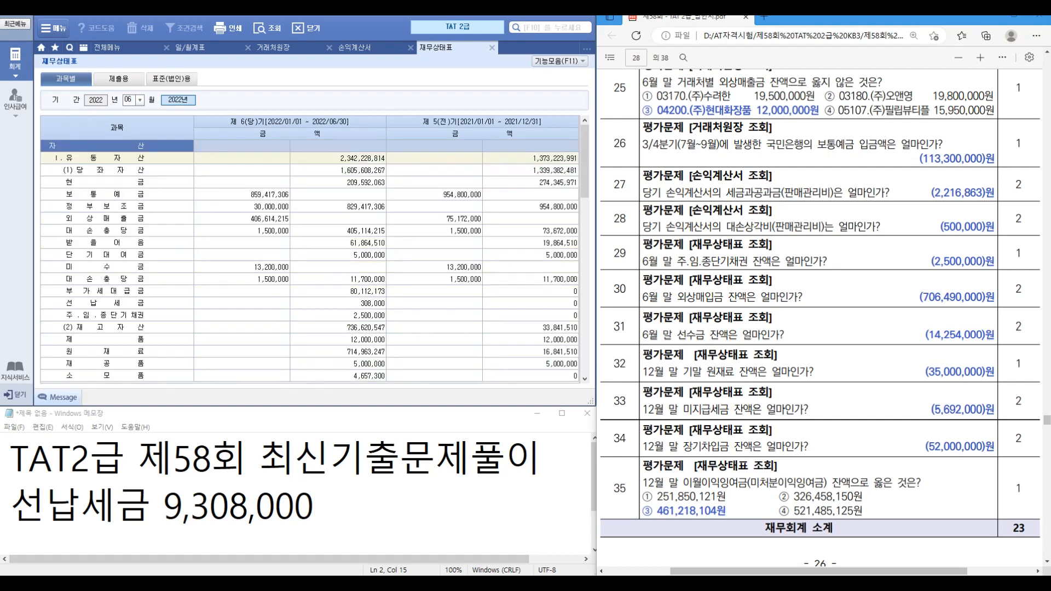
left_click(339, 316)
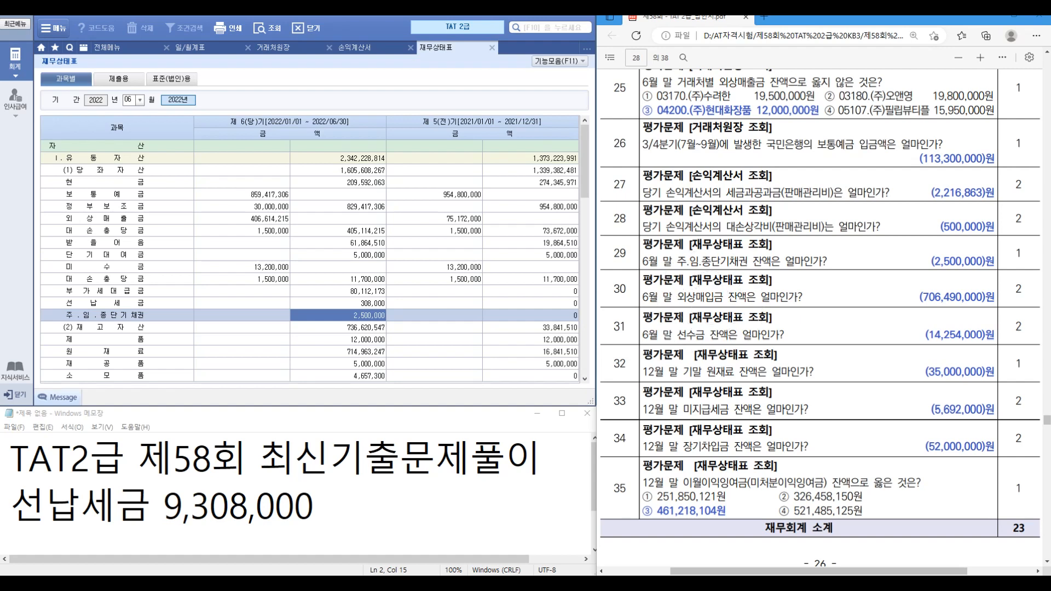
Step: Read 외상매입금 706,490,000 and 선수금 14,254,000, then change the query month to 12
scroll(309, 260, "down", 6)
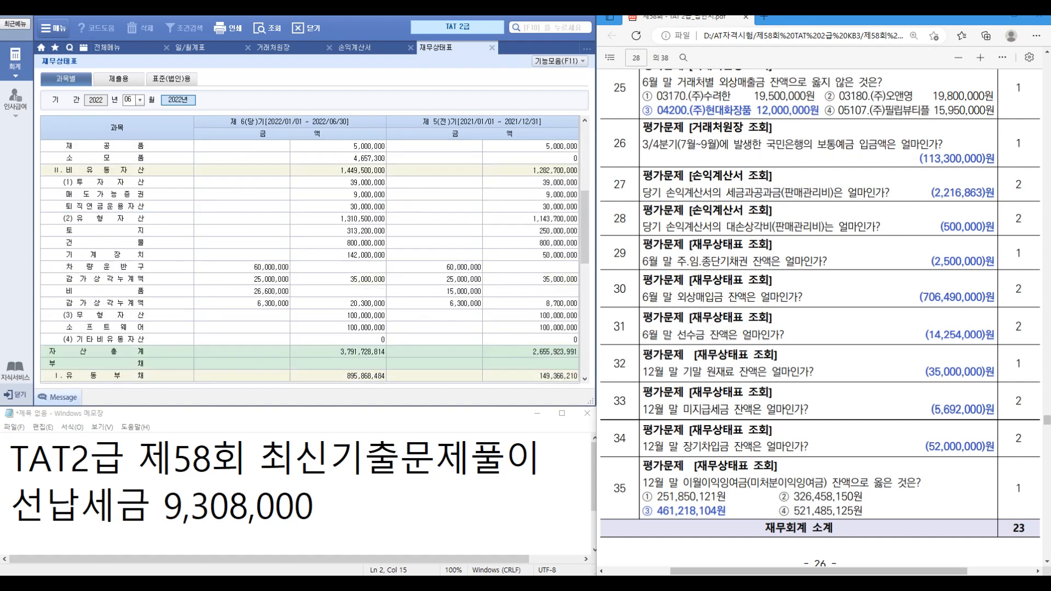
scroll(309, 260, "down", 3)
left_click(117, 279)
left_click(338, 279)
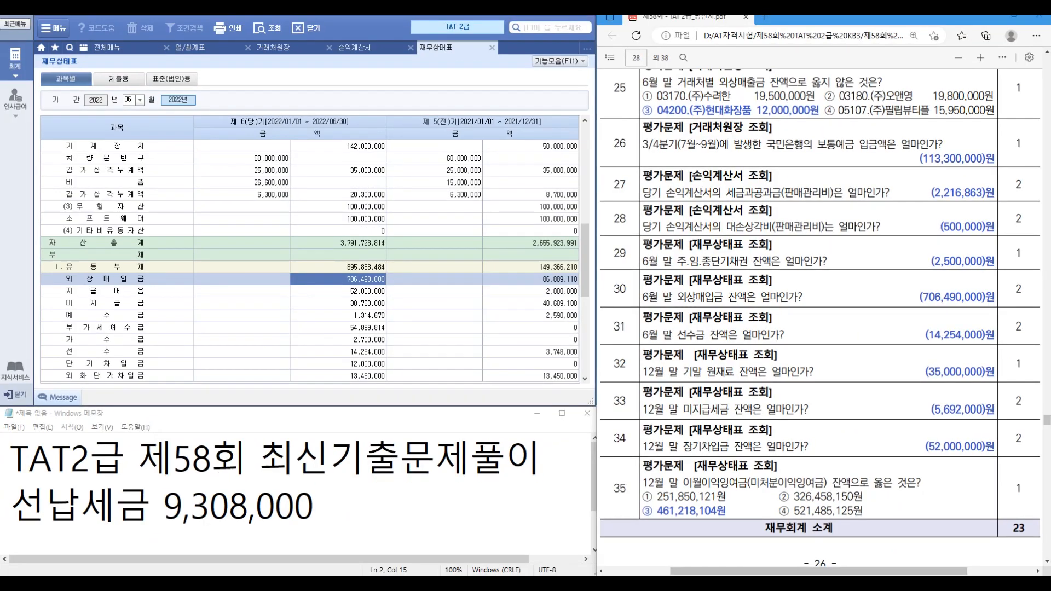
left_click(117, 352)
left_click(348, 352)
key("ctrl")
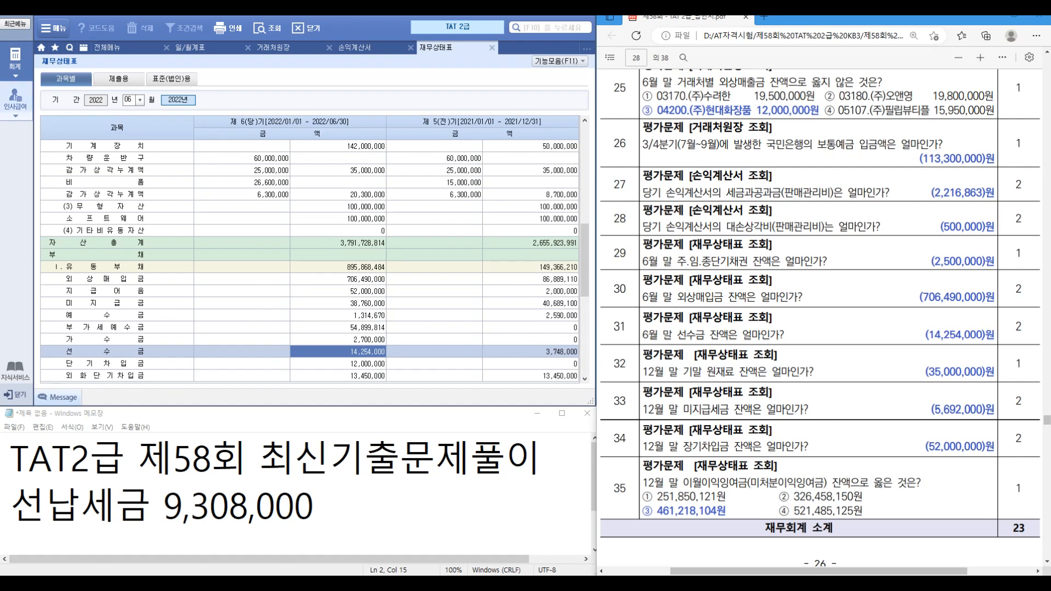
left_click(128, 100)
type("12")
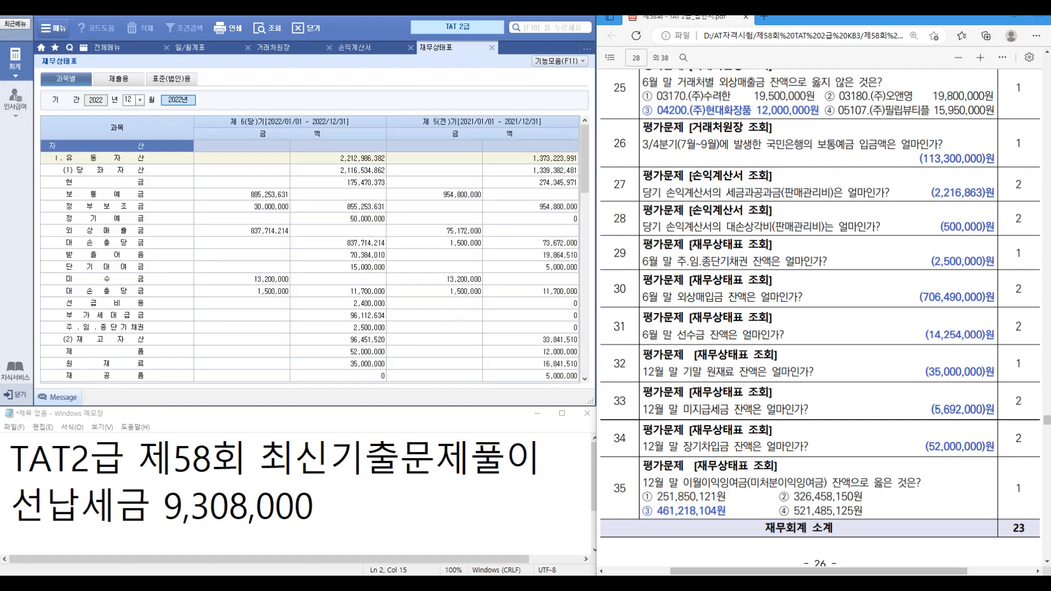
scroll(309, 262, "down", 3)
left_click(117, 255)
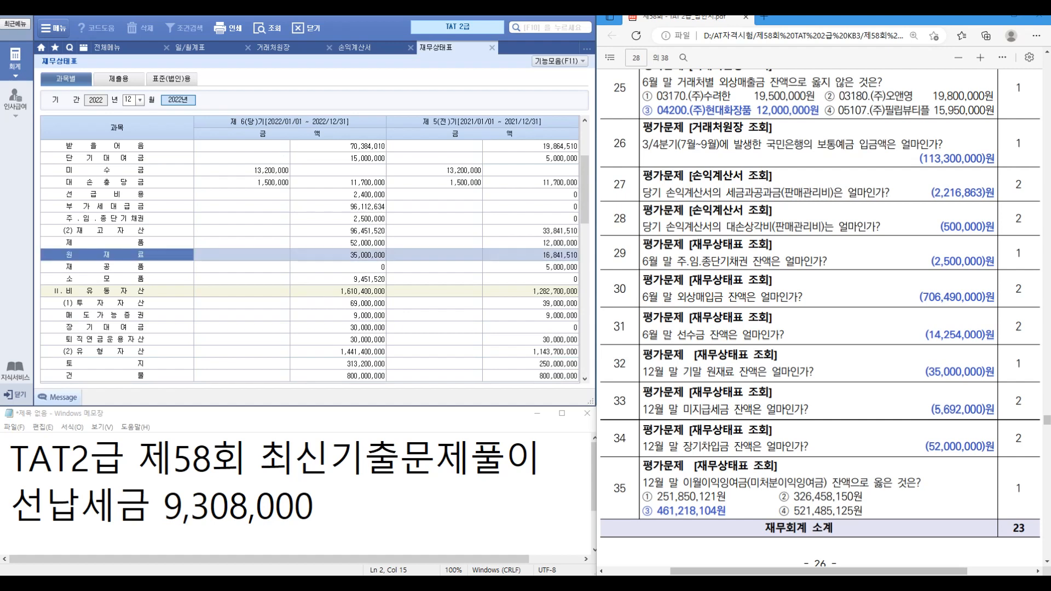
left_click(306, 255)
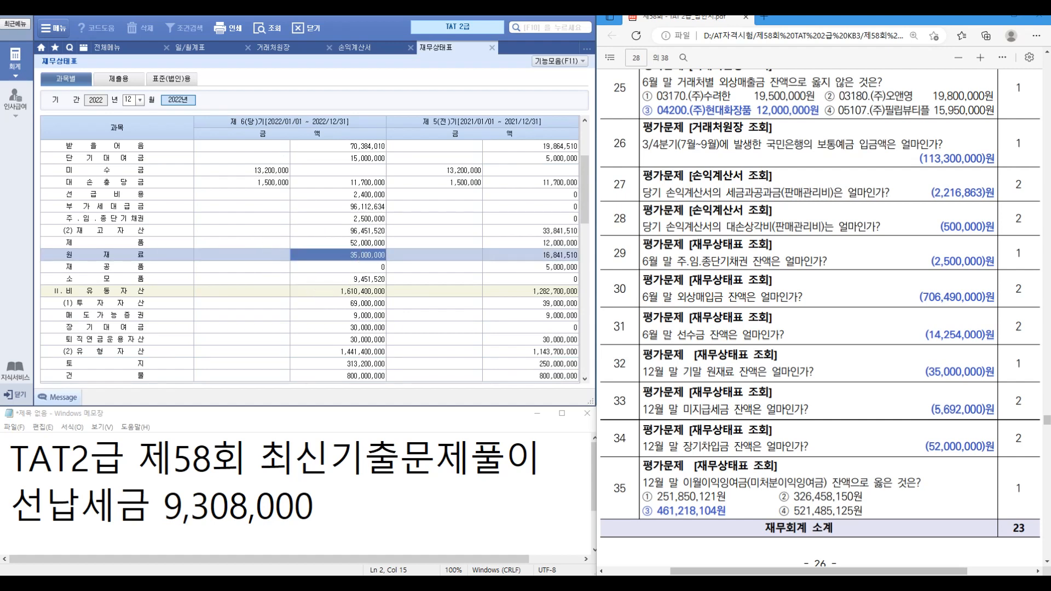
scroll(310, 263, "down", 3)
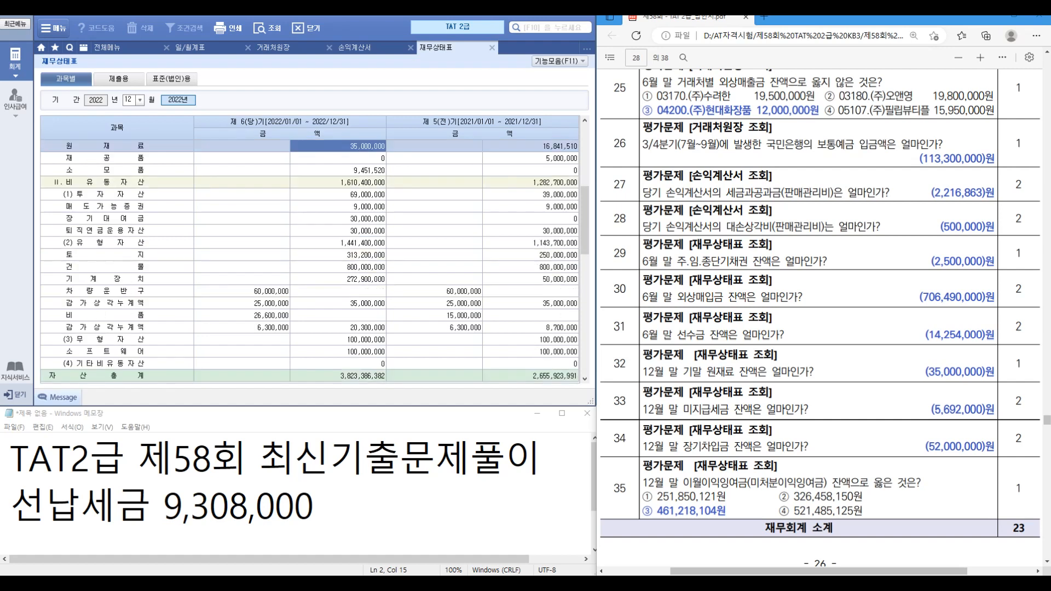
scroll(309, 263, "down", 6)
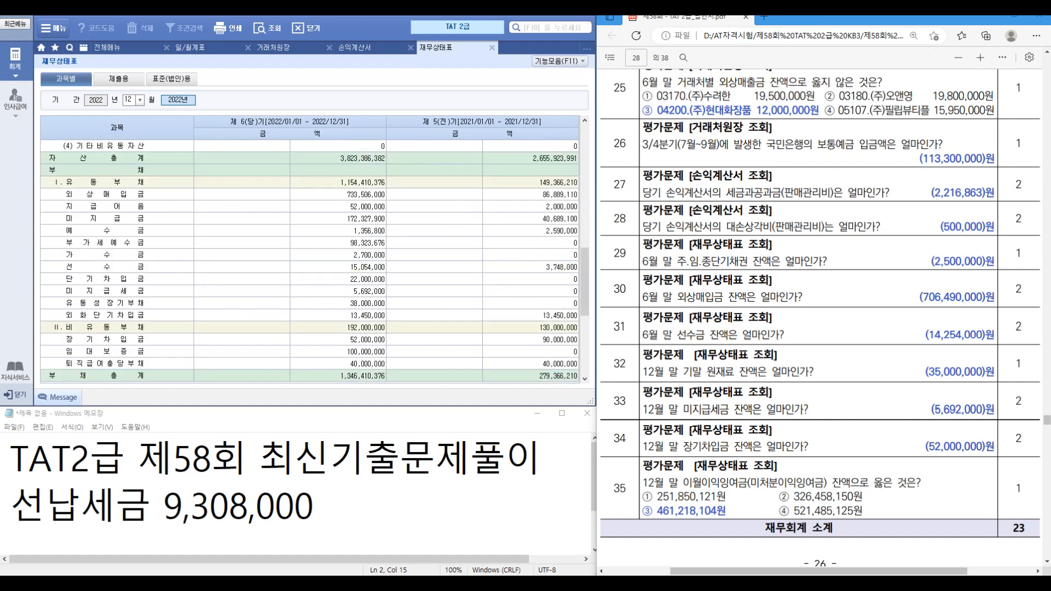
left_click(129, 291)
left_click(355, 291)
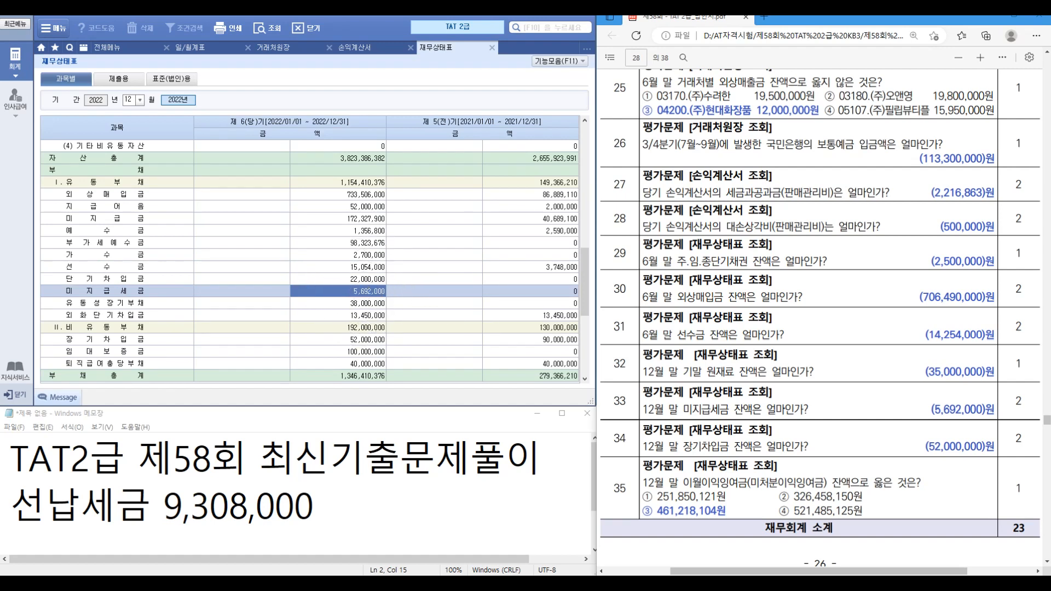
left_click(129, 340)
left_click(356, 340)
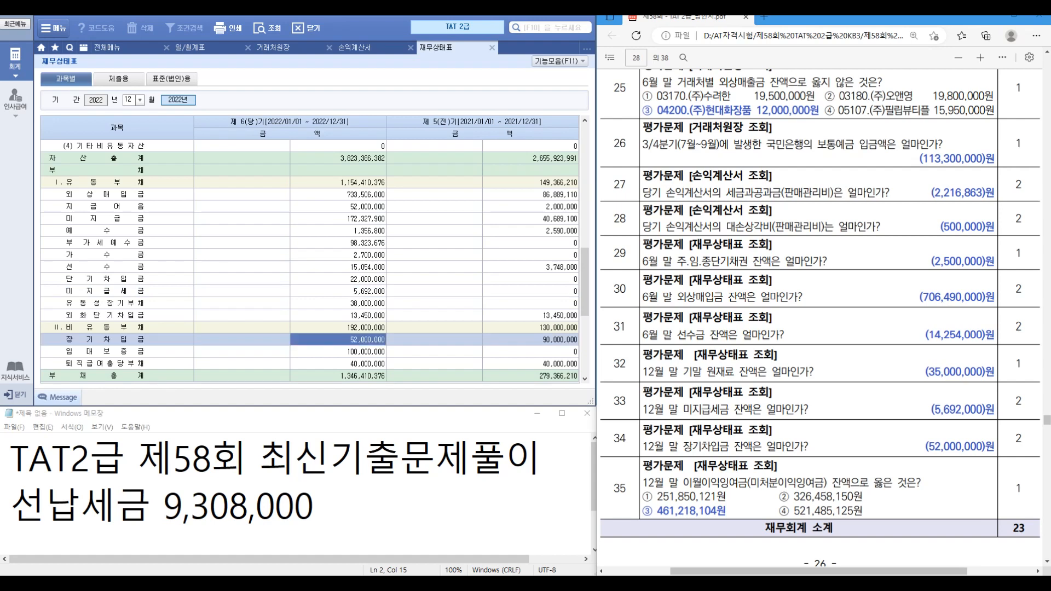
scroll(820, 318, "down", 3)
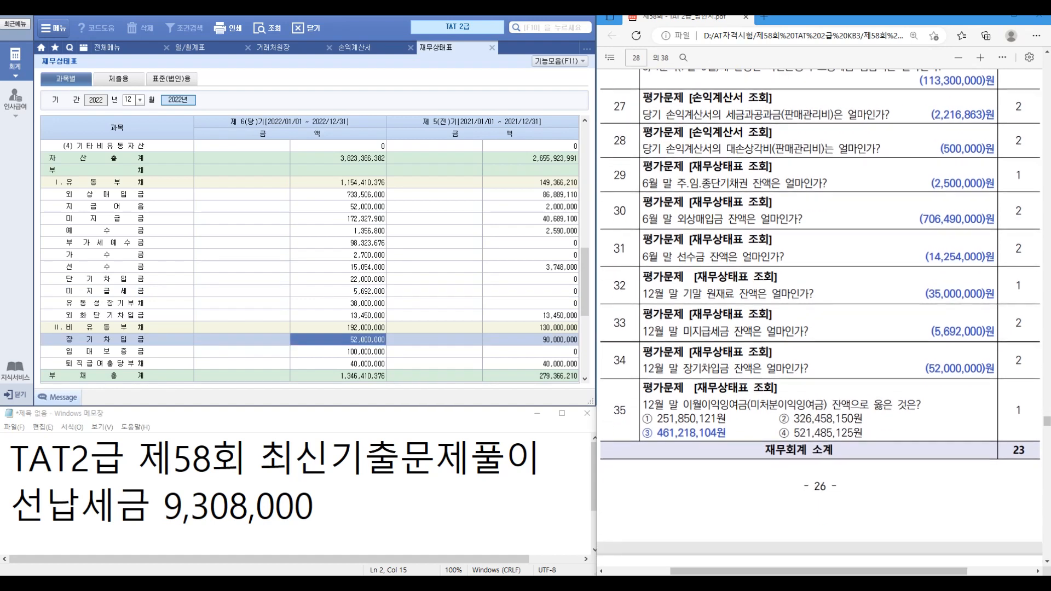
scroll(309, 260, "down", 5)
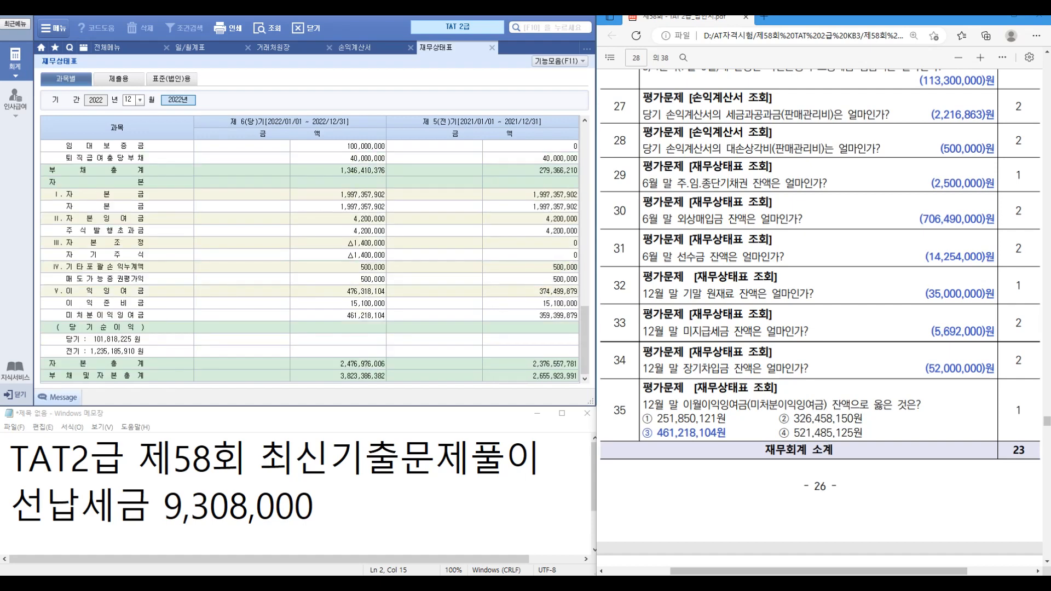
left_click(339, 315)
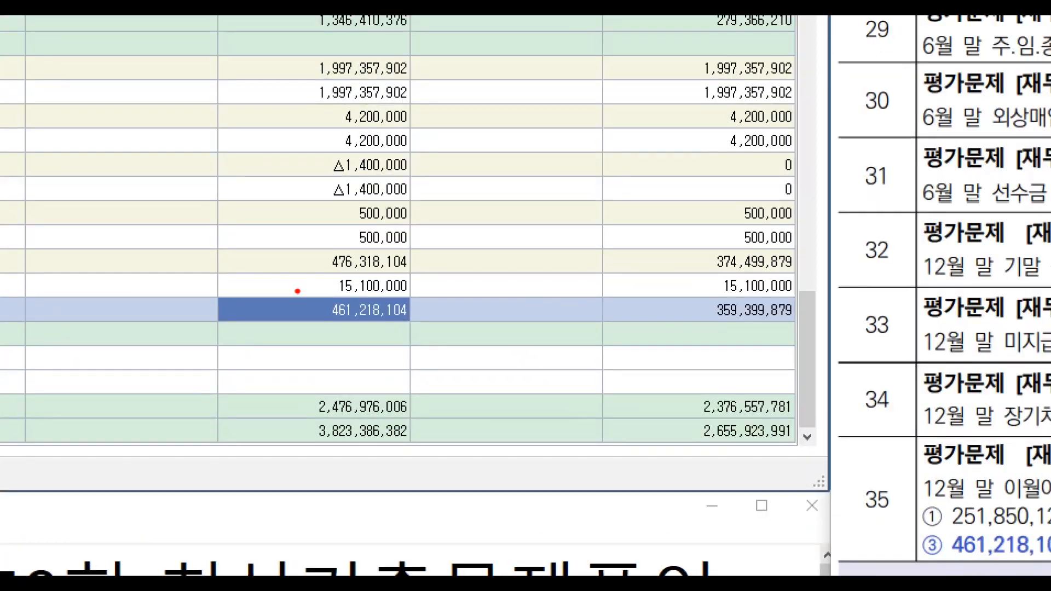
left_click_drag(327, 304, 430, 321)
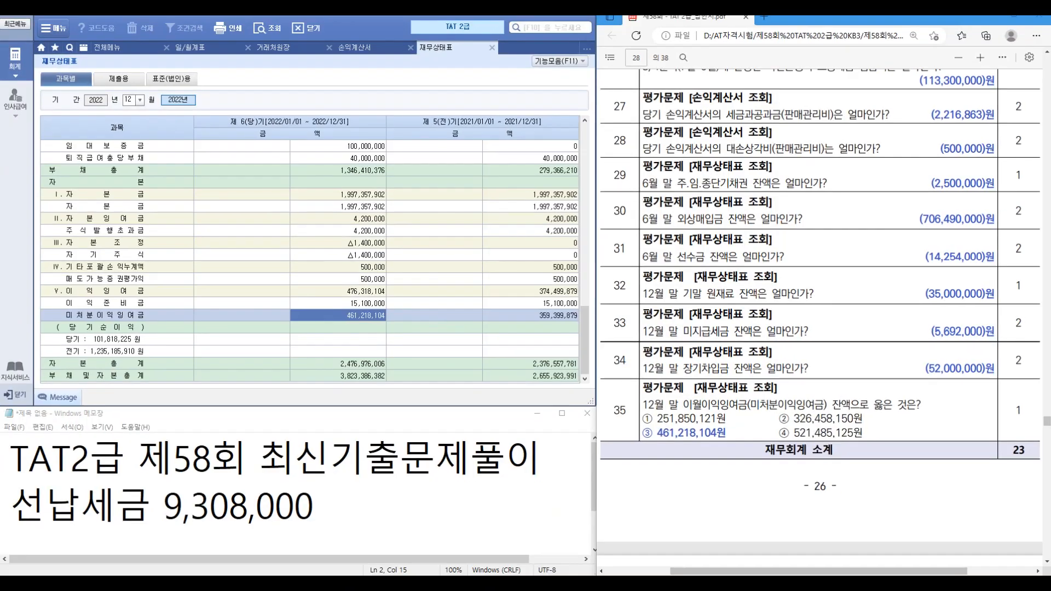
scroll(819, 318, "down", 10)
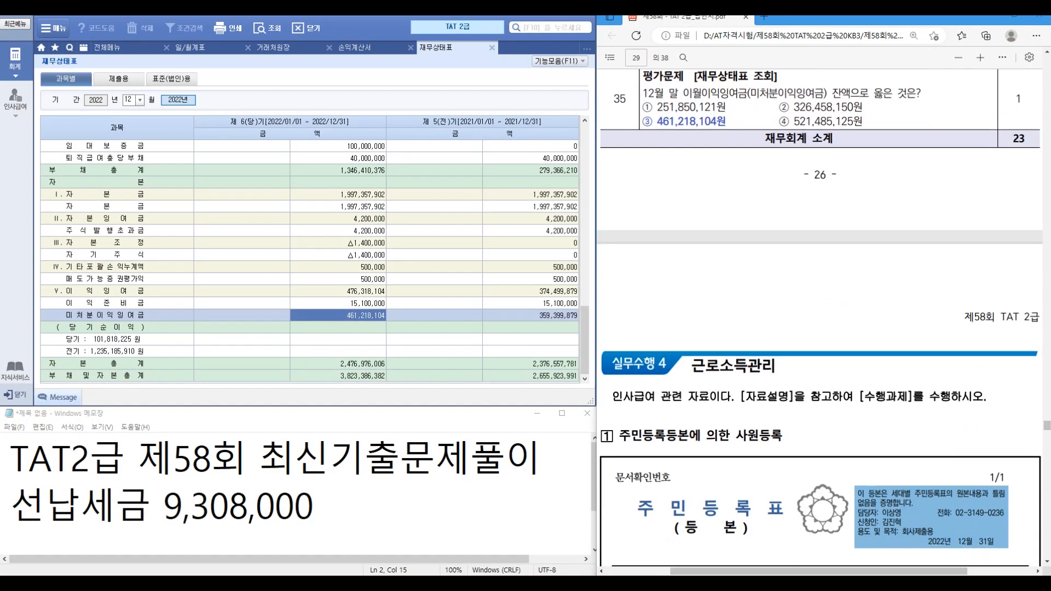
Step: Close the 재무상태표, 손익계산서, 거래처원장 and 일/월계표 report tabs
scroll(819, 317, "down", 3)
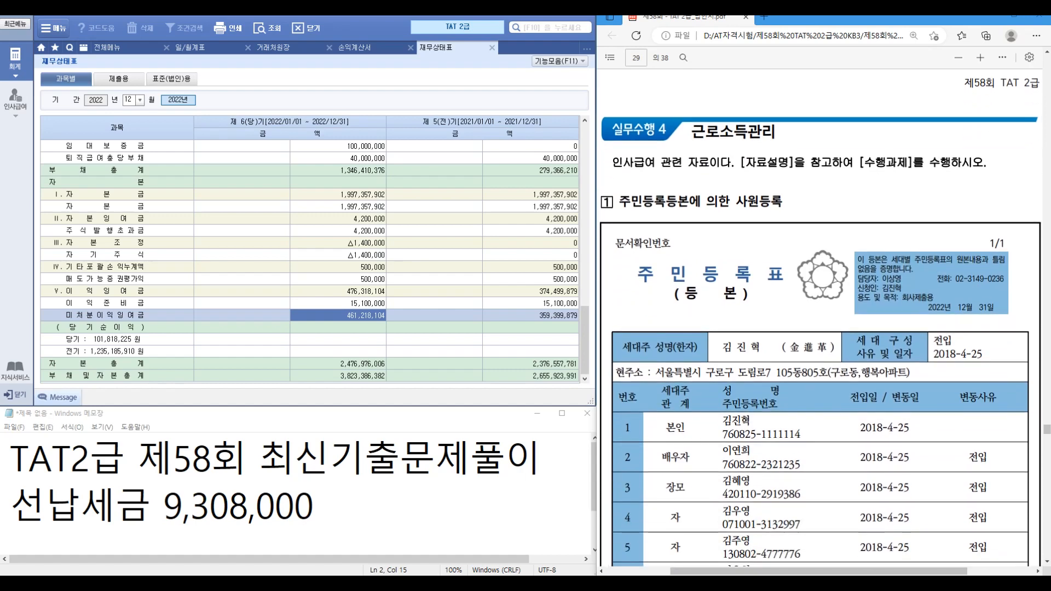
left_click(492, 48)
left_click(410, 48)
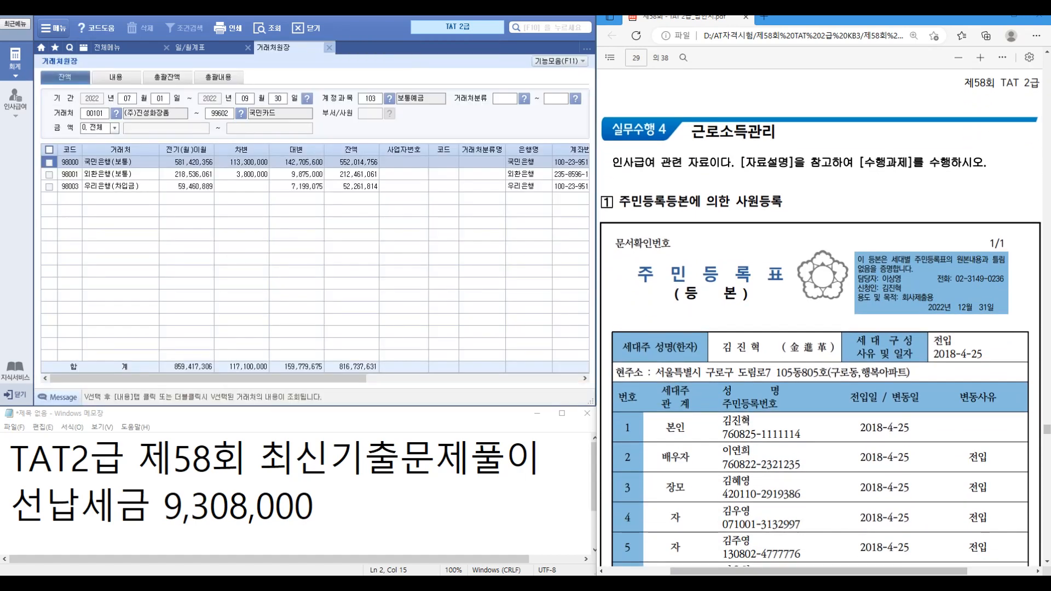
left_click(329, 48)
left_click(248, 47)
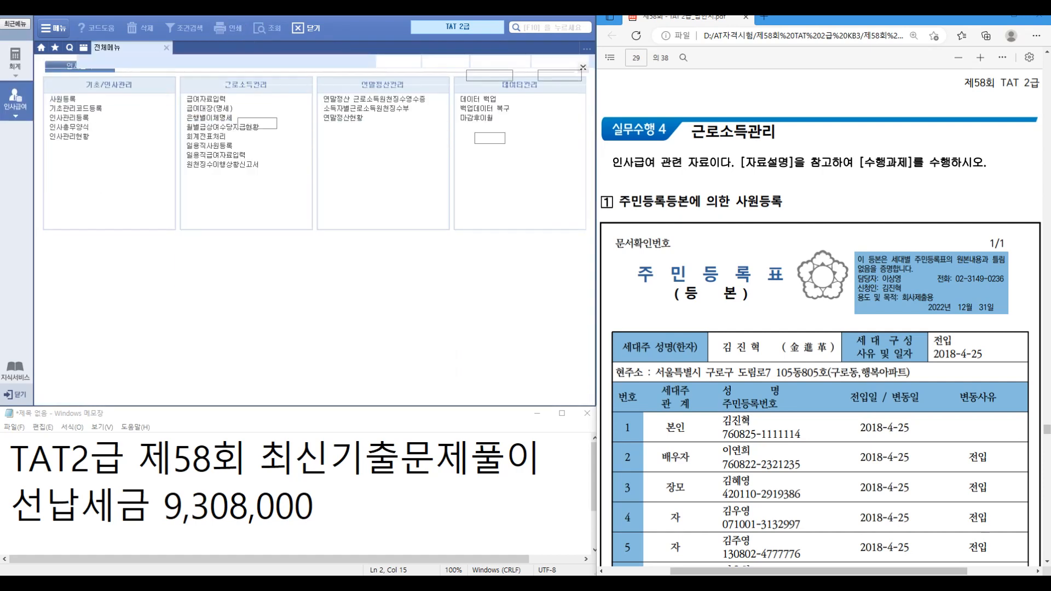
scroll(821, 317, "down", 2)
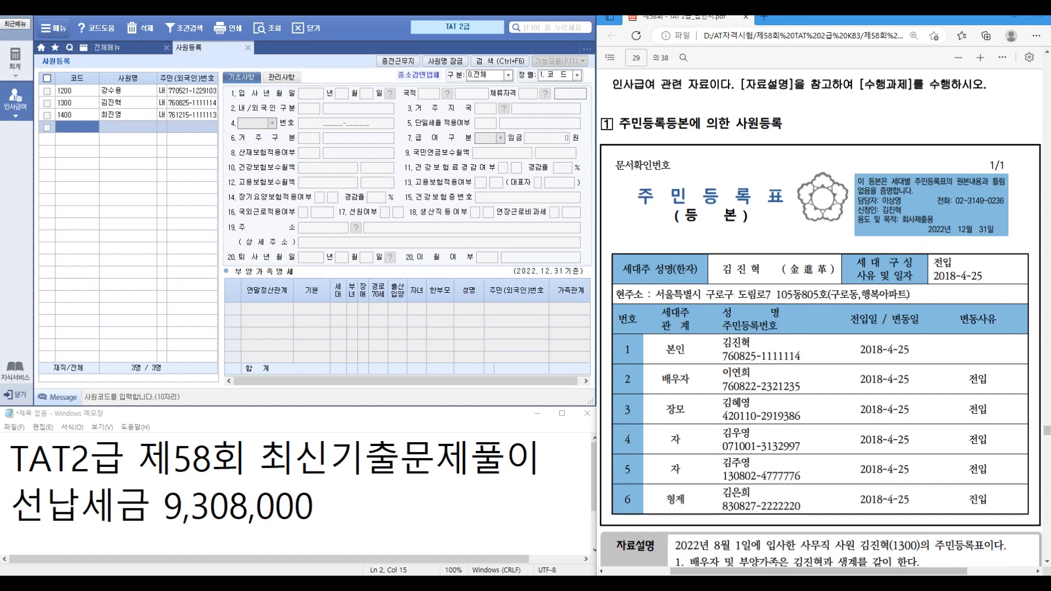
Step: Add the spouse as 3.배우자 for the new hire, entering her name and resident number
scroll(821, 317, "down", 2)
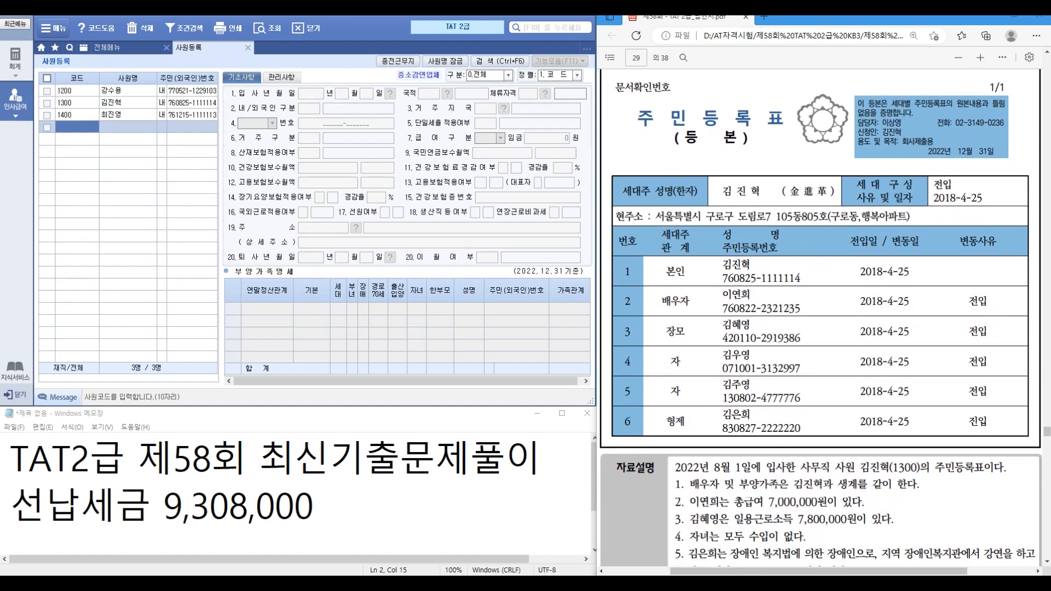
left_click(127, 103)
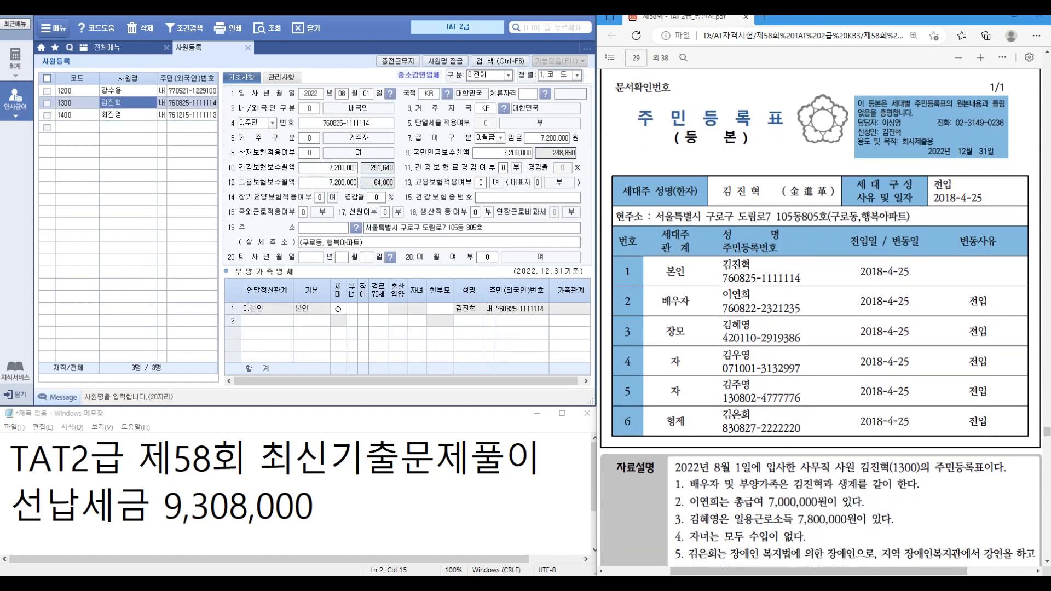
left_click(267, 321)
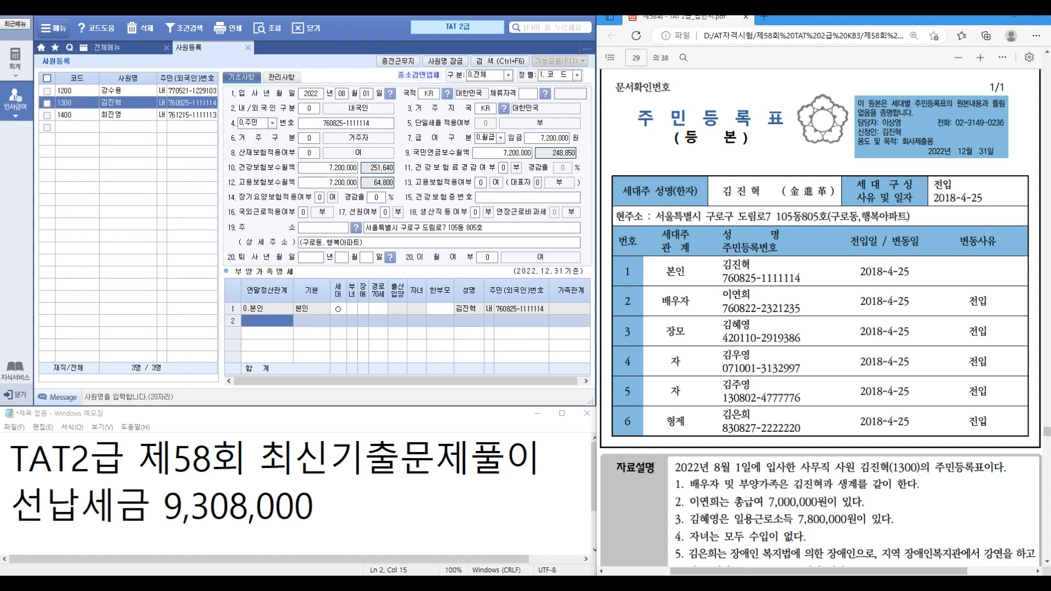
key("F2")
key("Down")
key("Down")
key("Return")
key("Return")
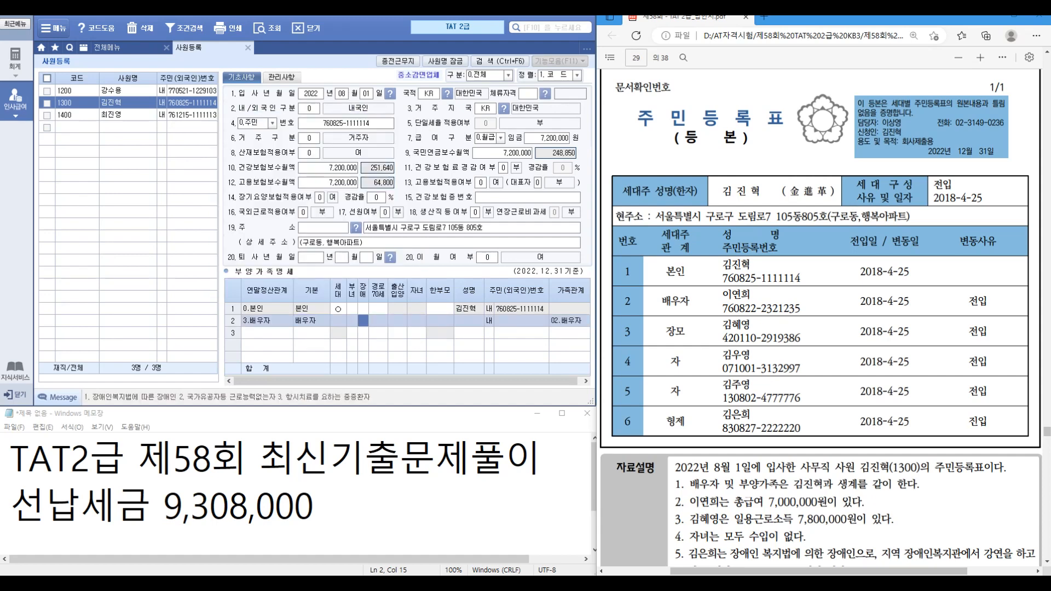
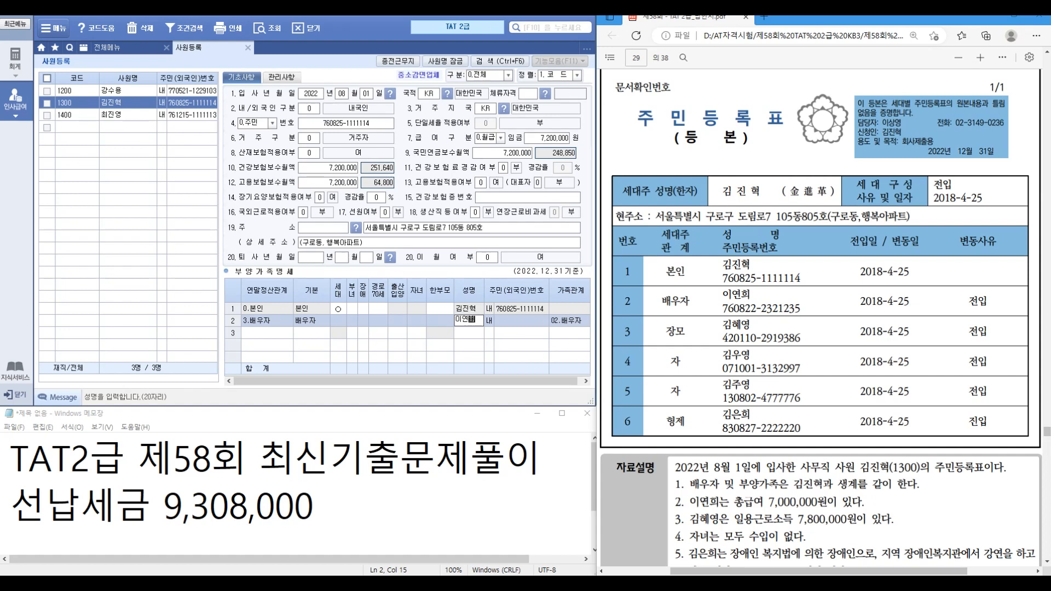
key("Return")
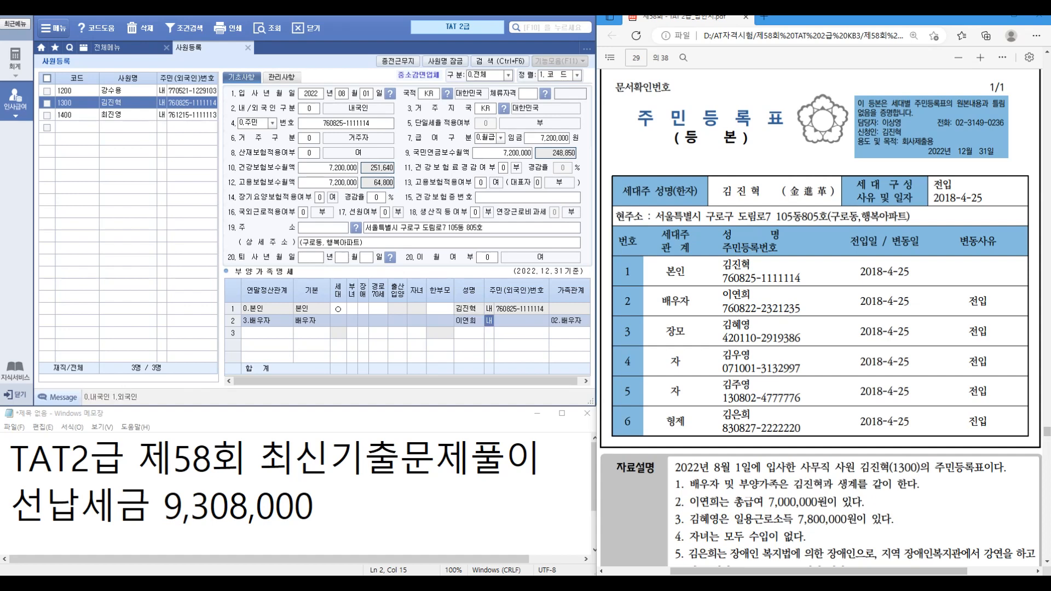
key("Return")
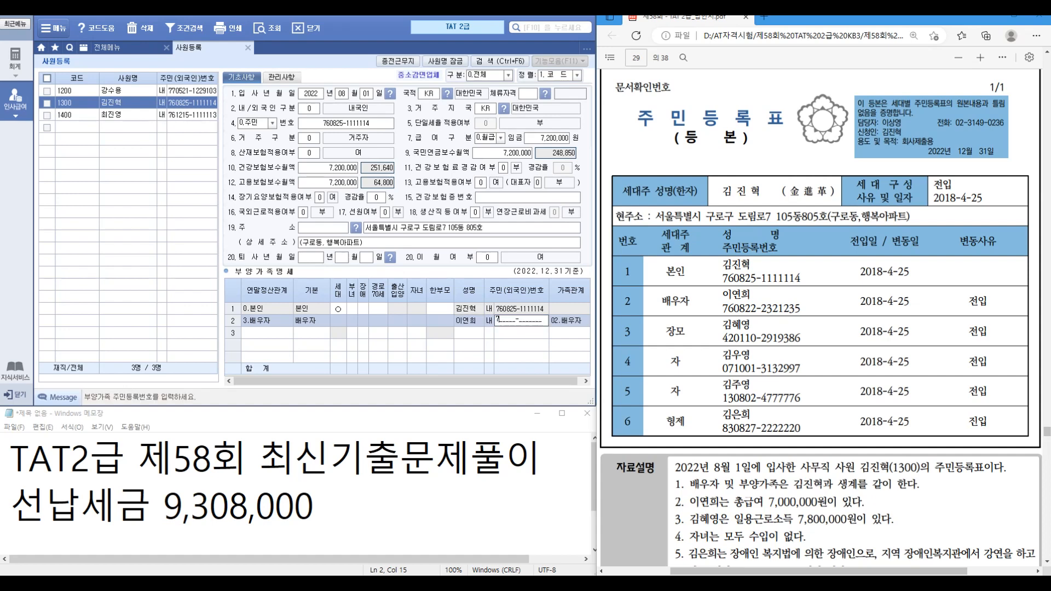
key("Return")
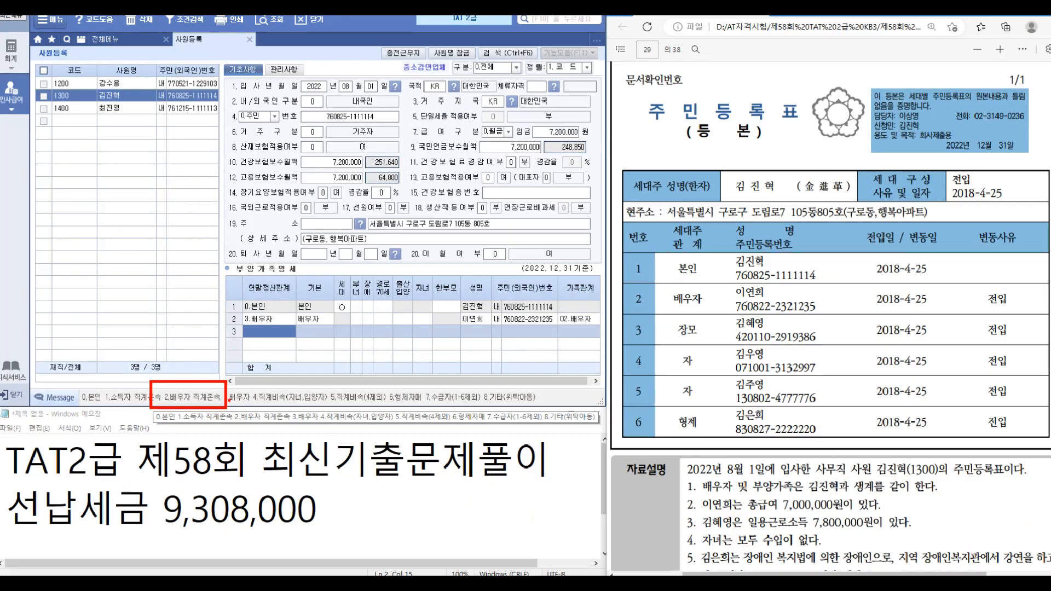
Step: Add the mother-in-law as relationship 2 with her name and resident number
type("2")
key("Return")
key("Return")
key("Return")
key("Return")
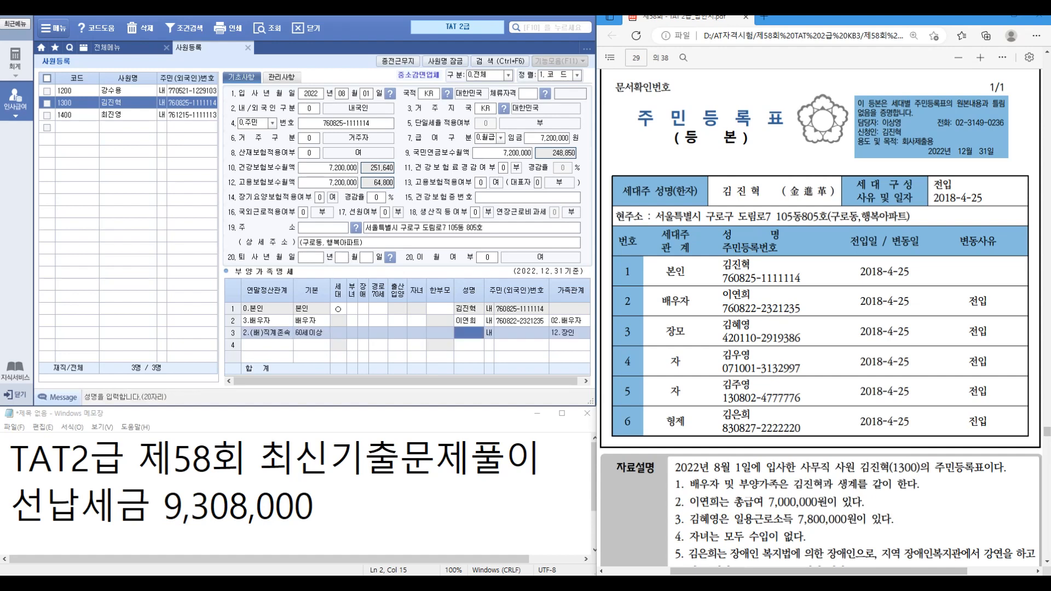
key("Return")
key("Return")
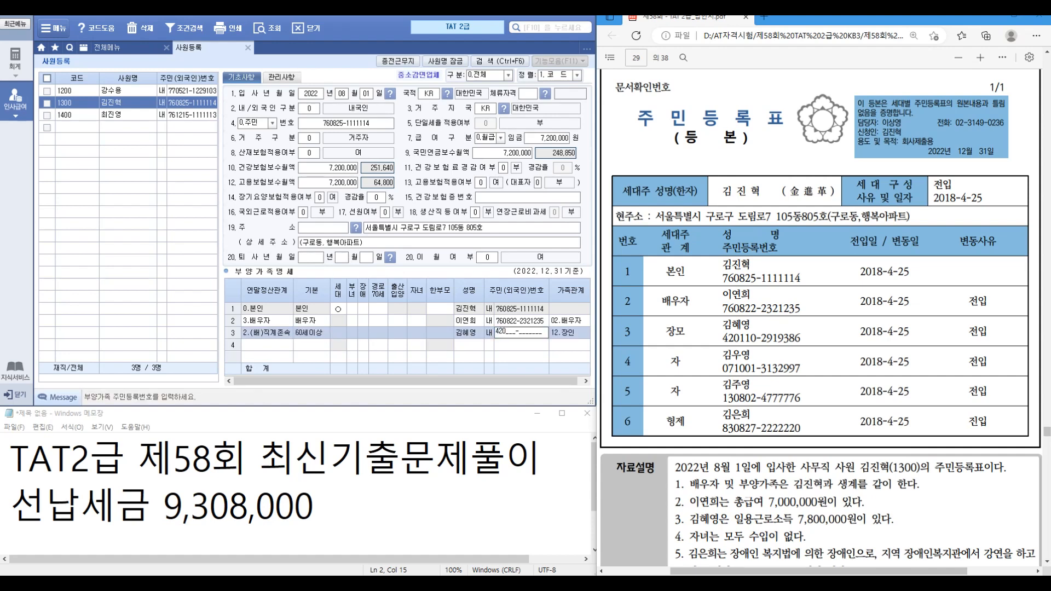
key("Return")
key("Return")
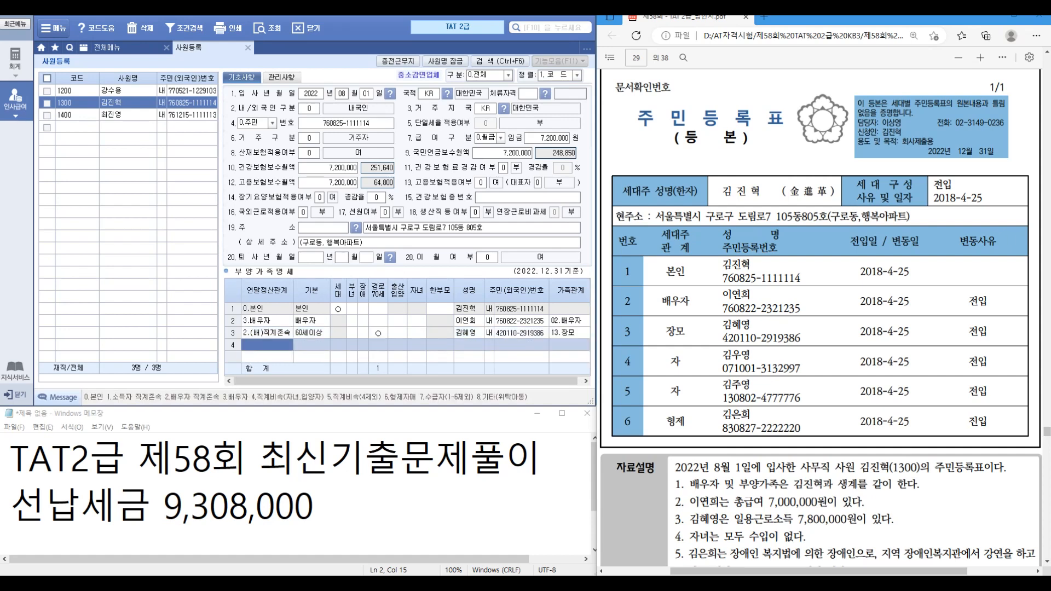
Step: Add the first child as relationship 4 with name and resident number
type("4")
key("Return")
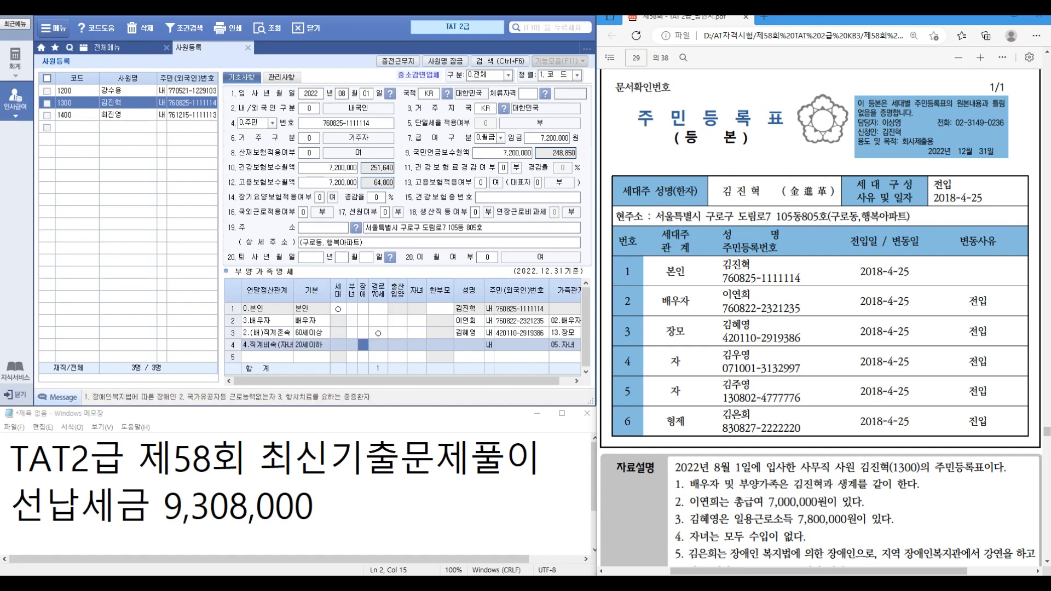
key("Return")
key("Return")
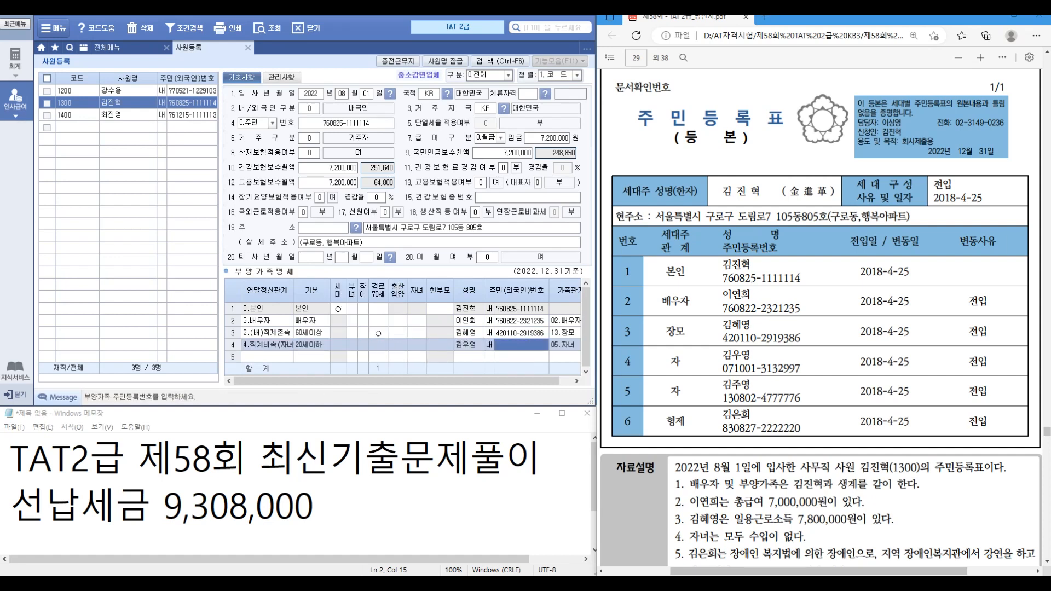
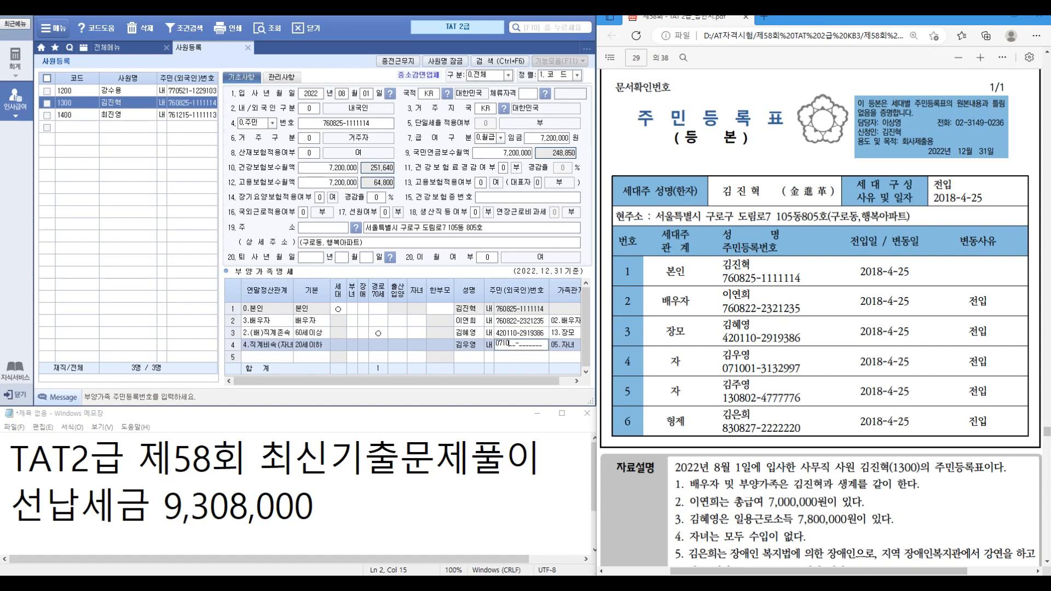
key("Return")
Step: Add the second child as relationship 4 with name and resident number
type("4")
key("Return")
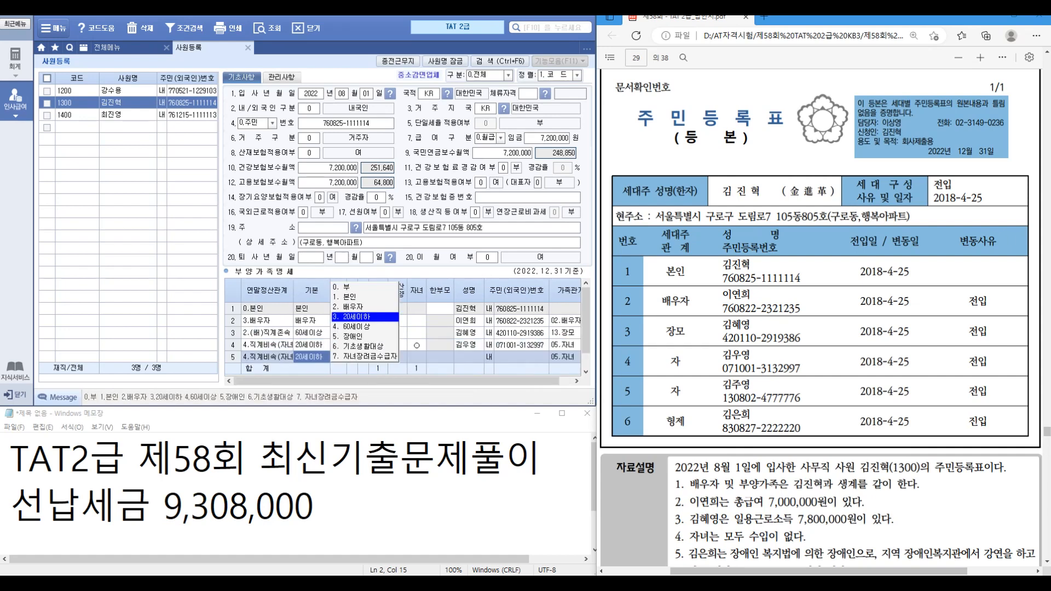
key("Return")
key("Return")
key("Return")
key("Return")
key("Return")
key("Return")
key("Return")
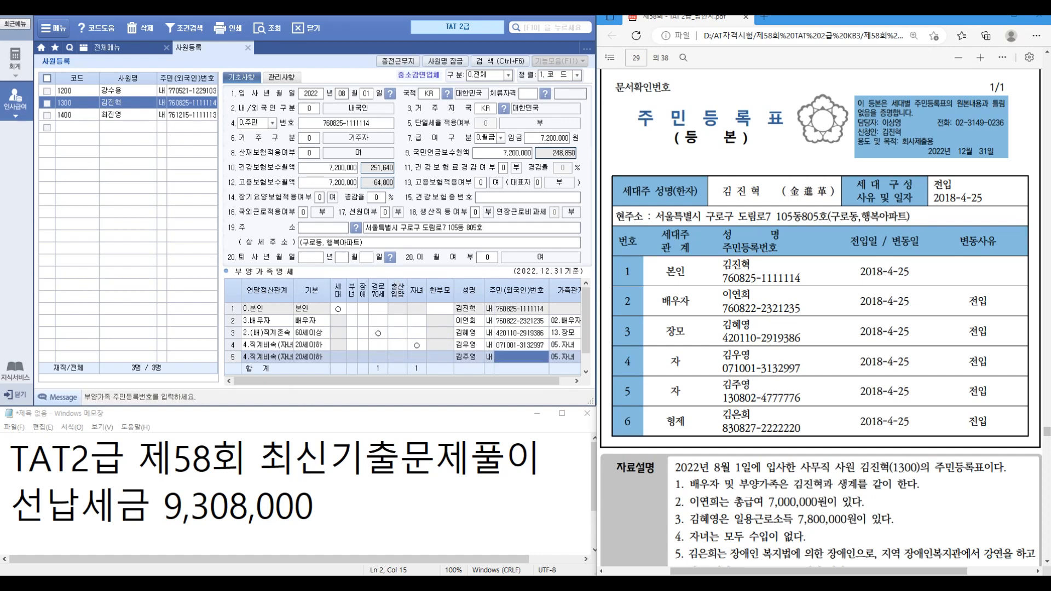
key("Return")
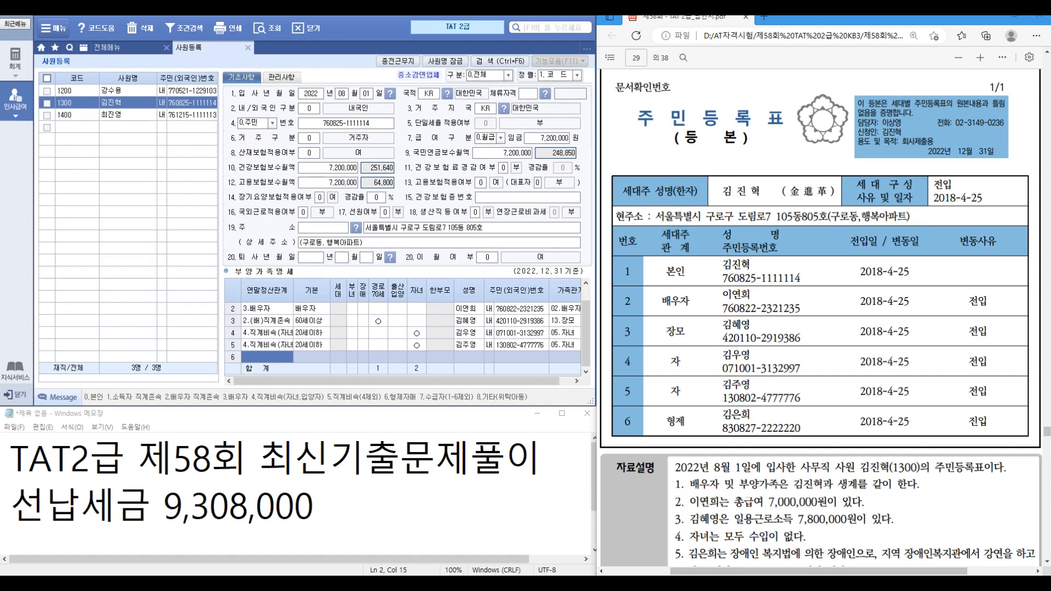
type("6")
Step: Add the sibling as relationship 6 (형제자매) with name and resident number
key("Return")
key("Return")
key("Return")
key("Return")
key("Return")
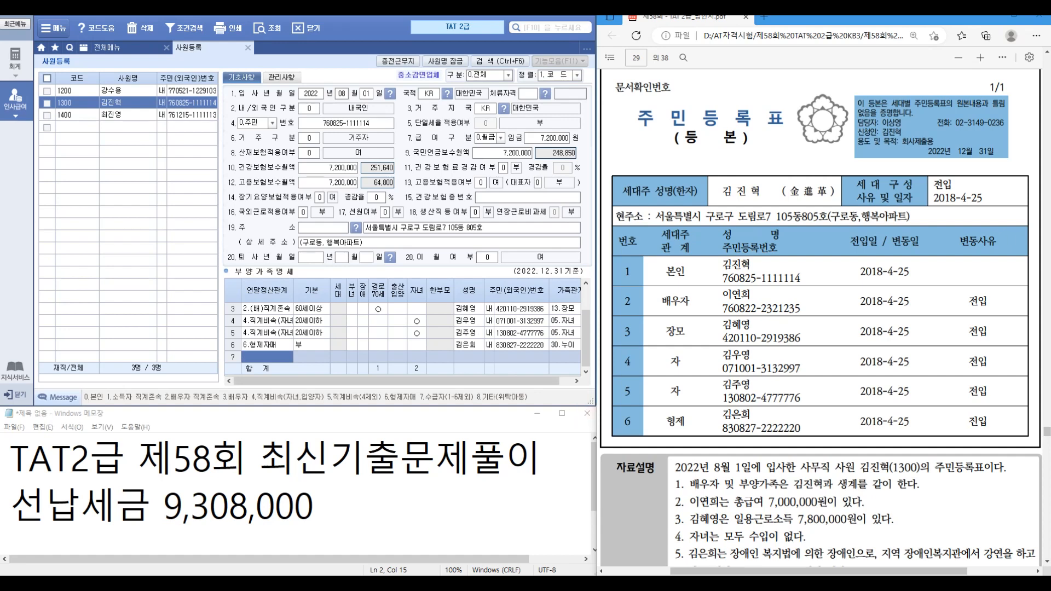
scroll(405, 333, "up", 1)
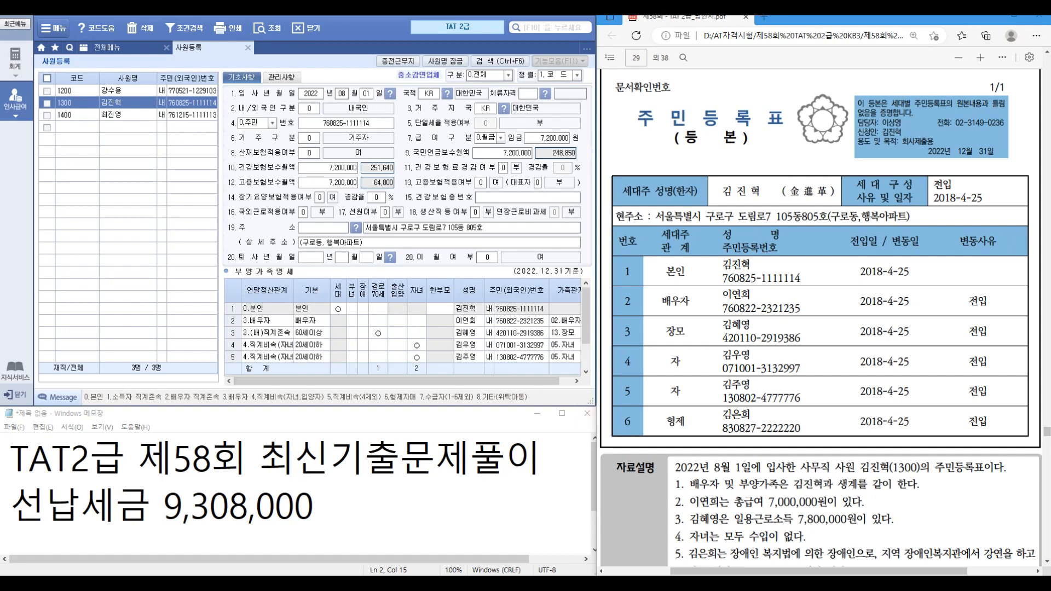
Step: Set the spouse's 기본공제 to 0 (부) and check the mother-in-law's and children's categories
left_click(312, 321)
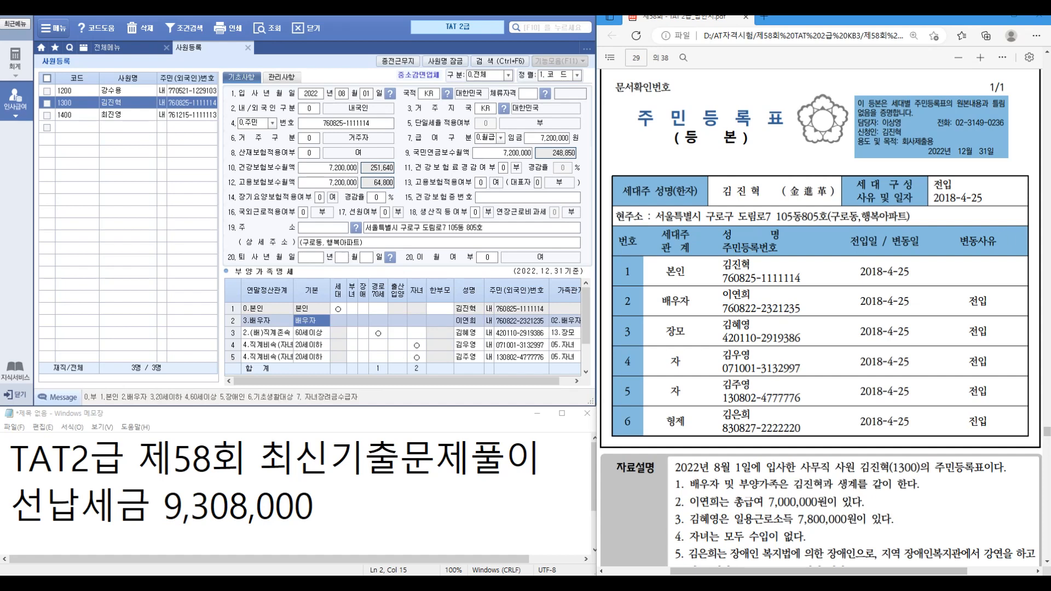
type("0")
key("Return")
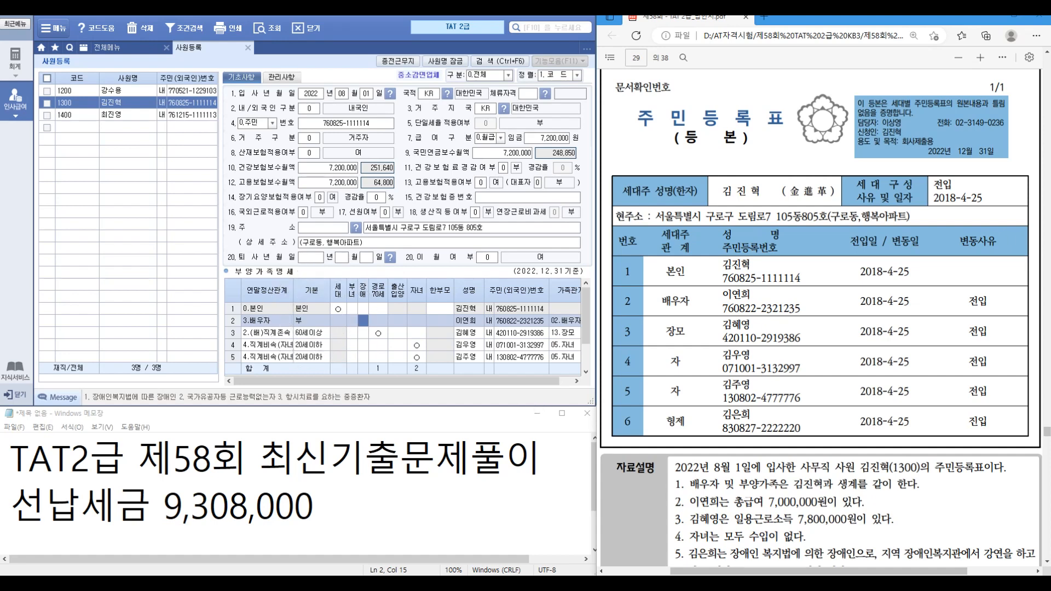
scroll(821, 317, "down", 3)
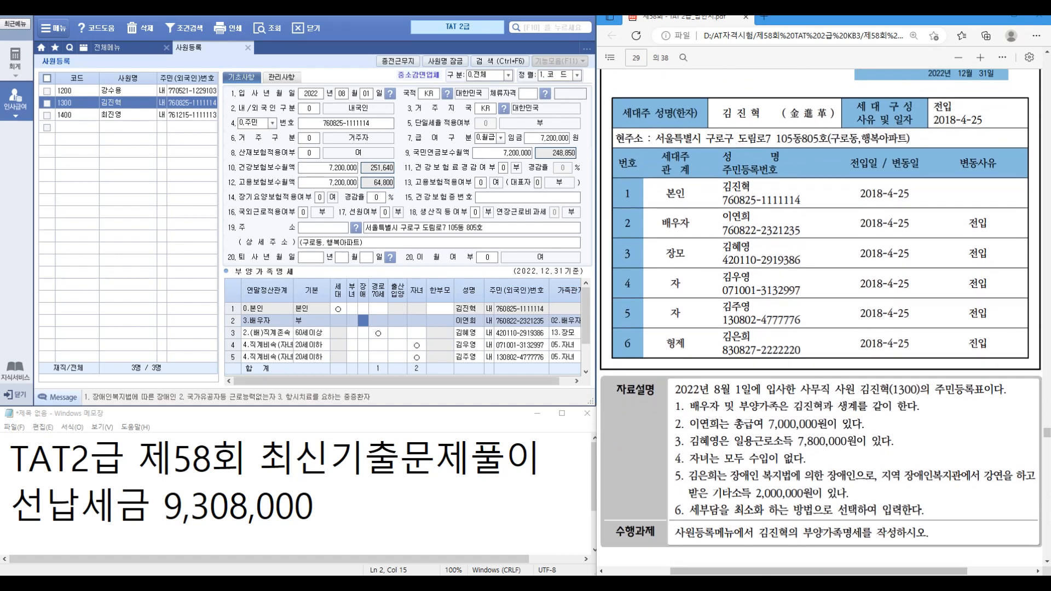
left_click(311, 333)
left_click(310, 345)
left_click(311, 357)
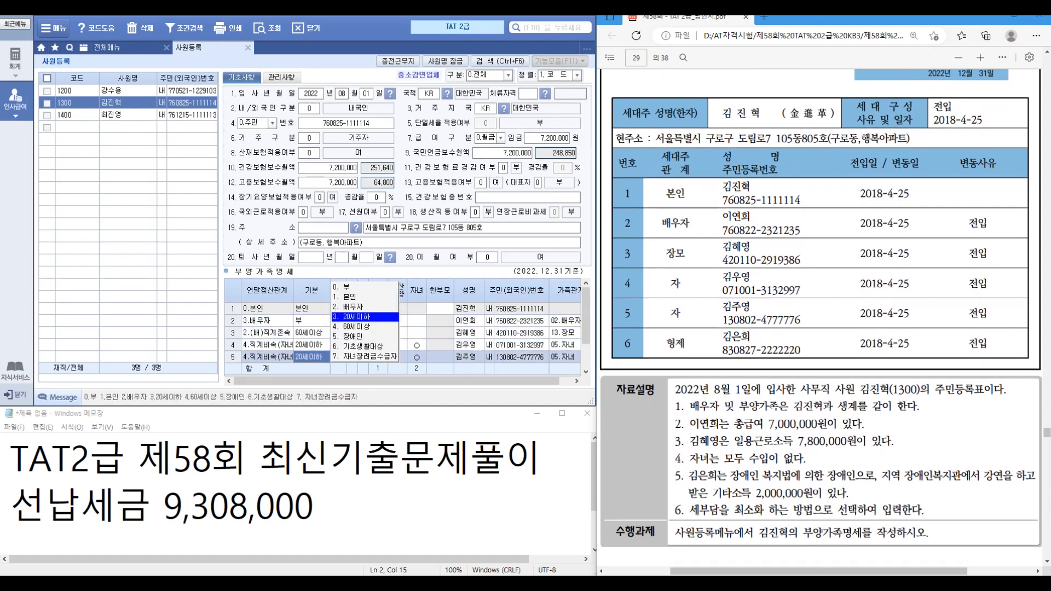
left_click(468, 345)
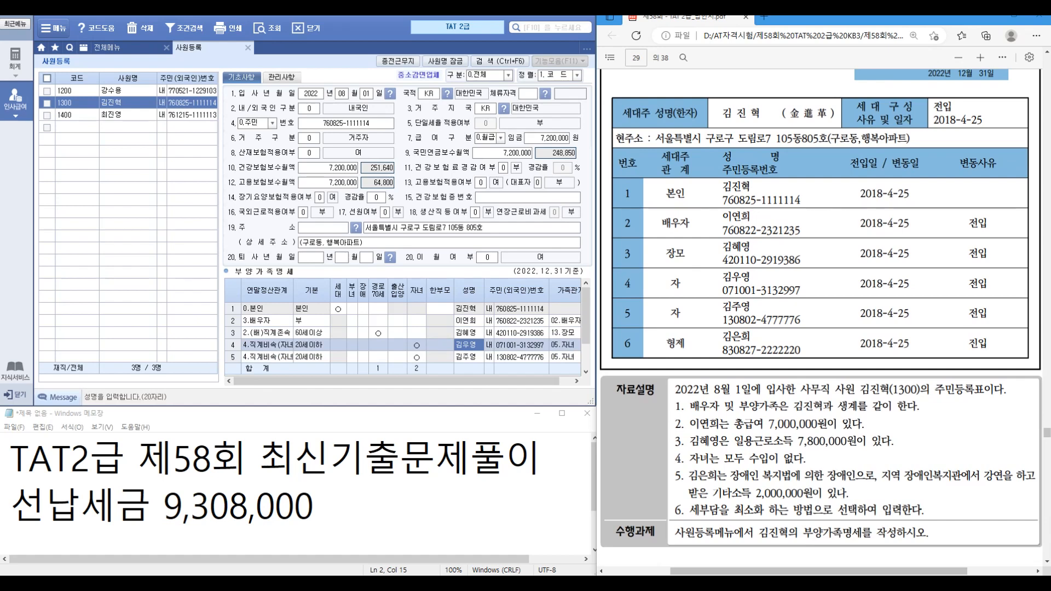
scroll(821, 317, "down", 1)
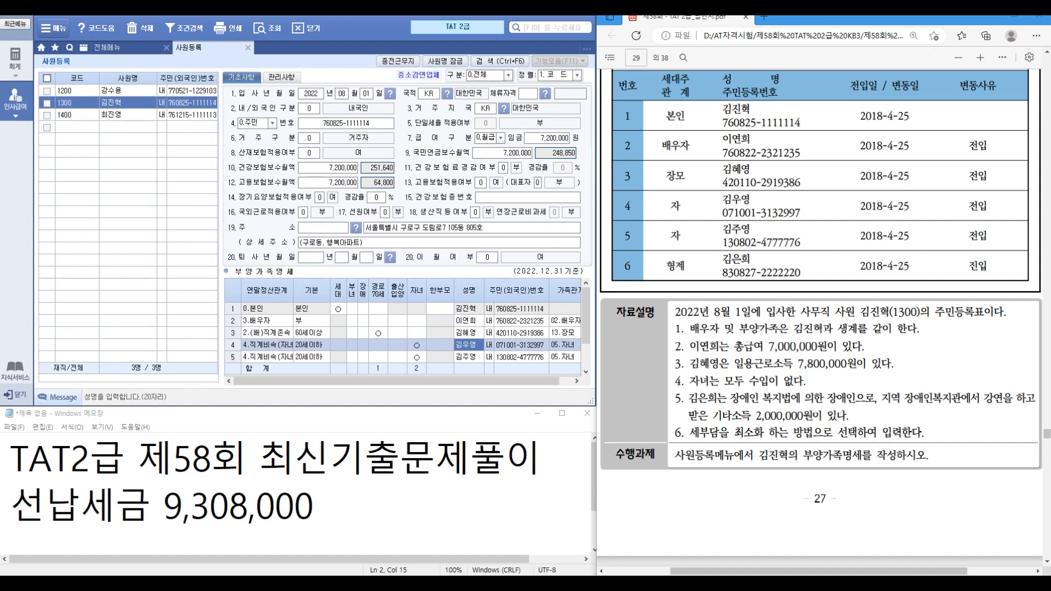
Step: Set the sibling's 기본공제 to 5 (장애인)
scroll(311, 345, "down", 1)
left_click(312, 344)
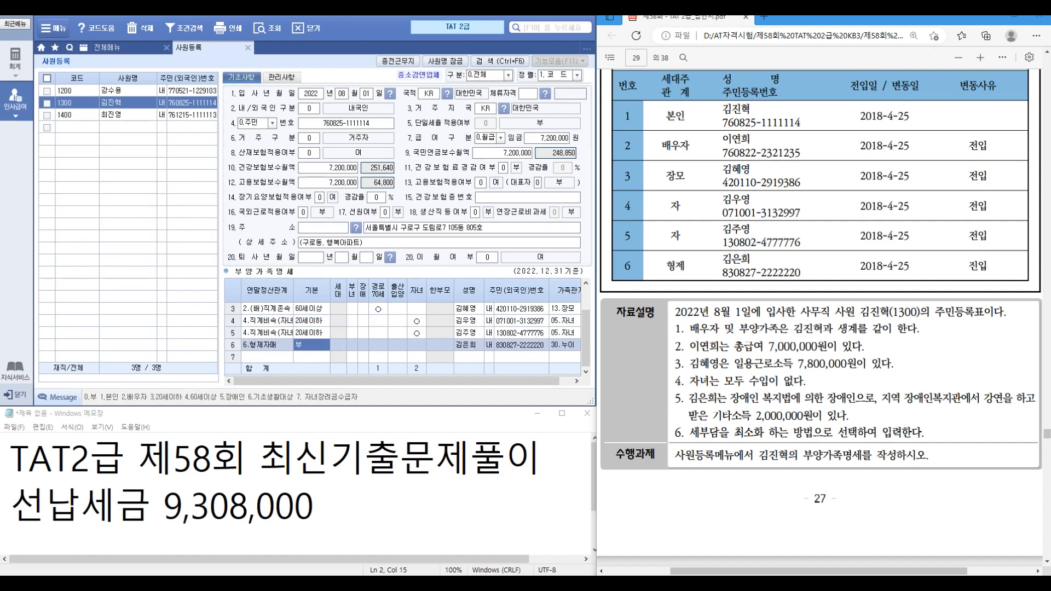
type("5")
key("Return")
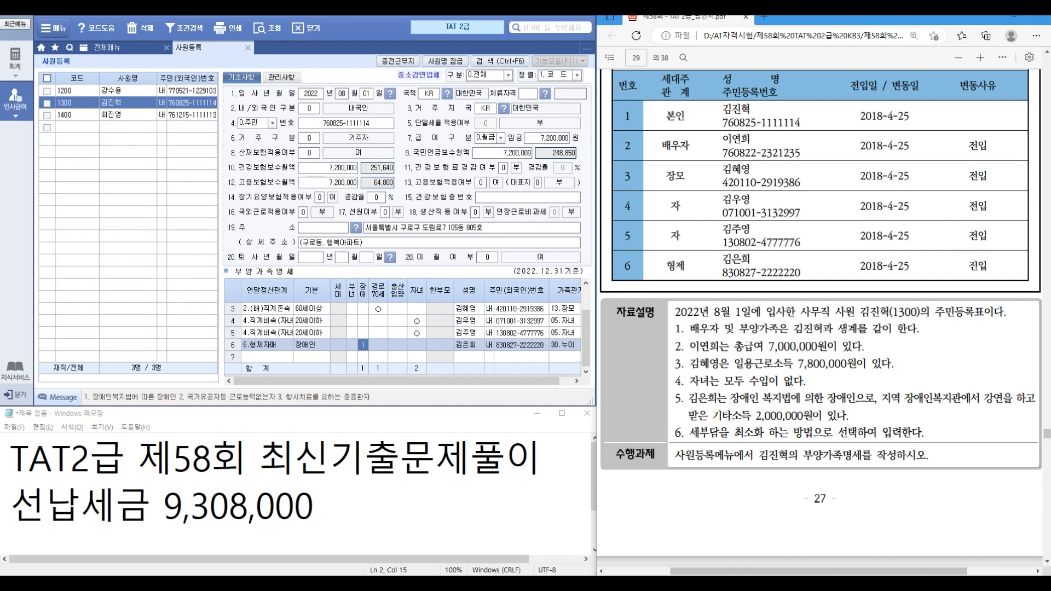
Step: Review the lecture-related note in the problem, then close the 사원등록 screen
left_click_drag(984, 399, 1013, 399)
left_click(1012, 404)
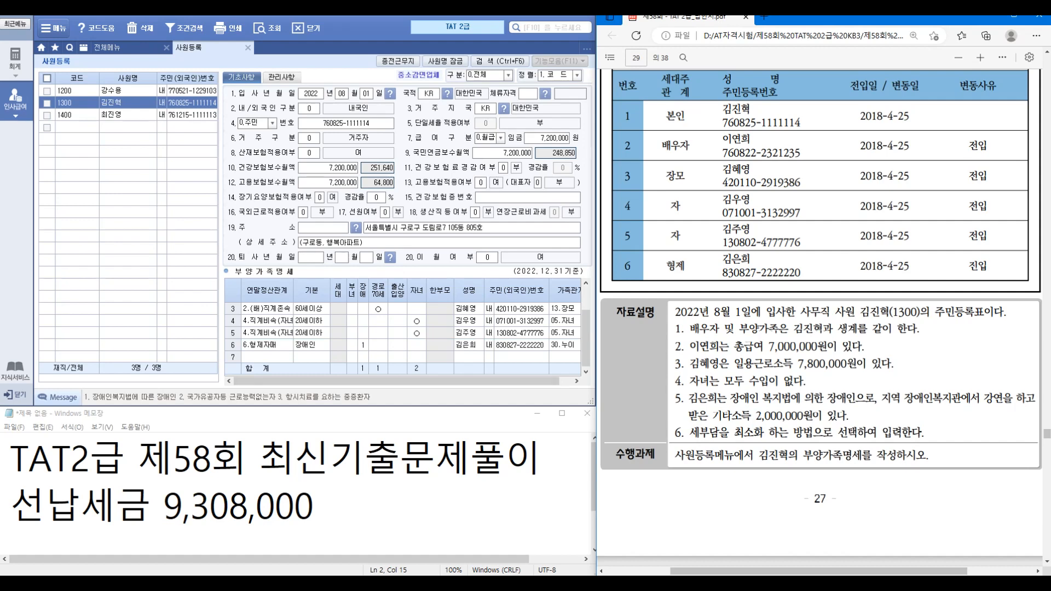
scroll(820, 318, "down", 5)
scroll(820, 317, "down", 6)
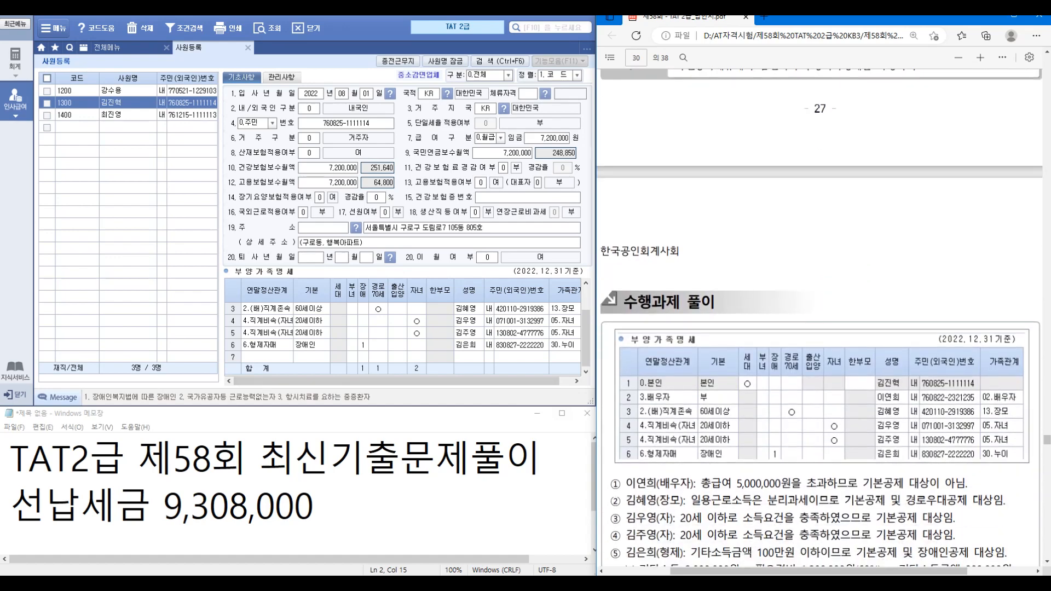
scroll(819, 317, "down", 2)
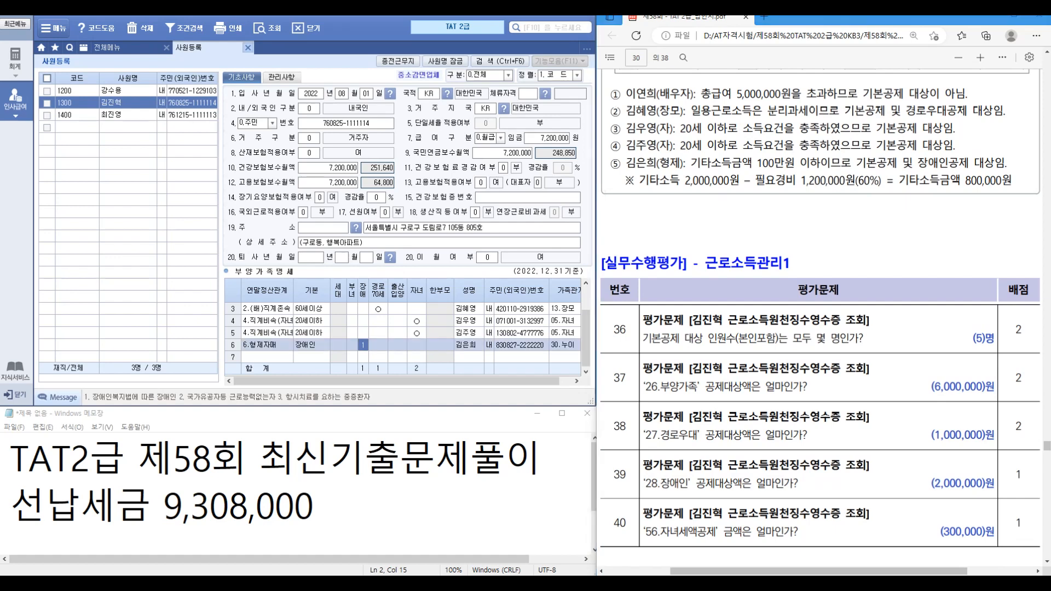
left_click(248, 48)
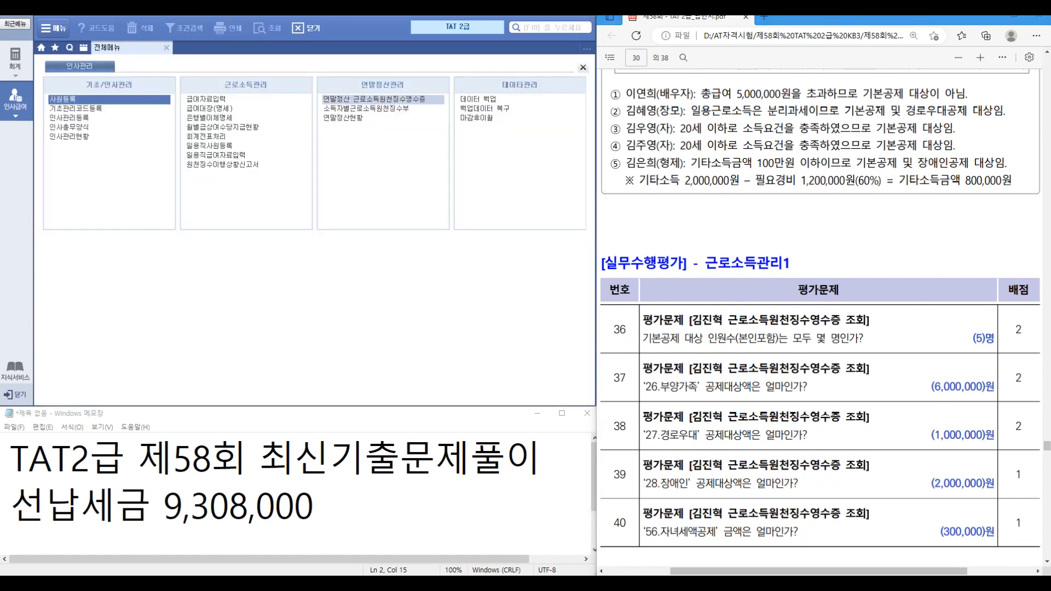
Step: Load employee 1300's withholding receipt to check dependents 6,000,000, senior 1,000,000 and disabled 2,000,000
double_click(374, 99)
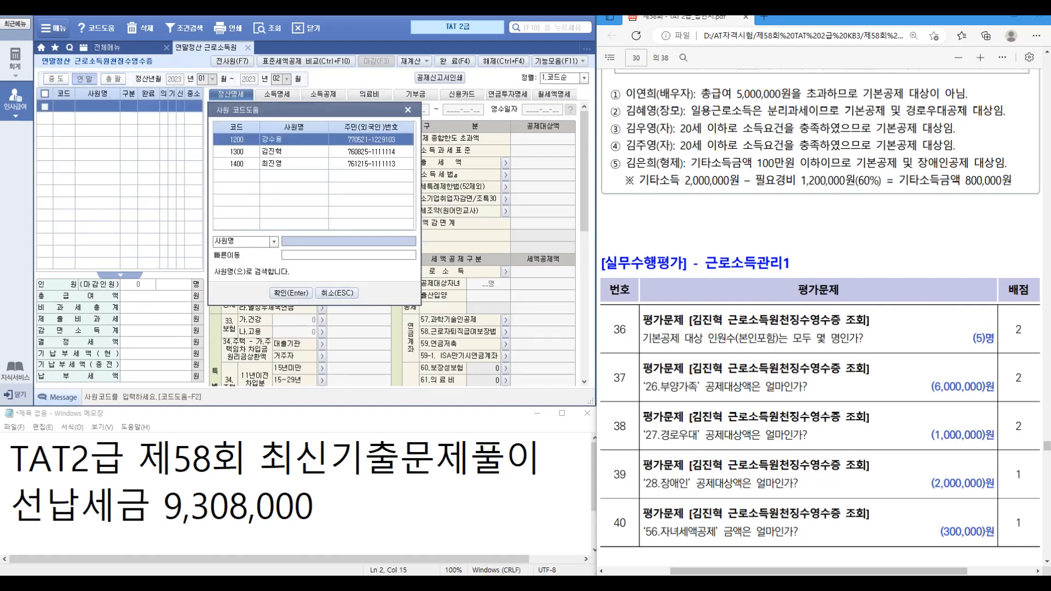
key("Down")
key("Return")
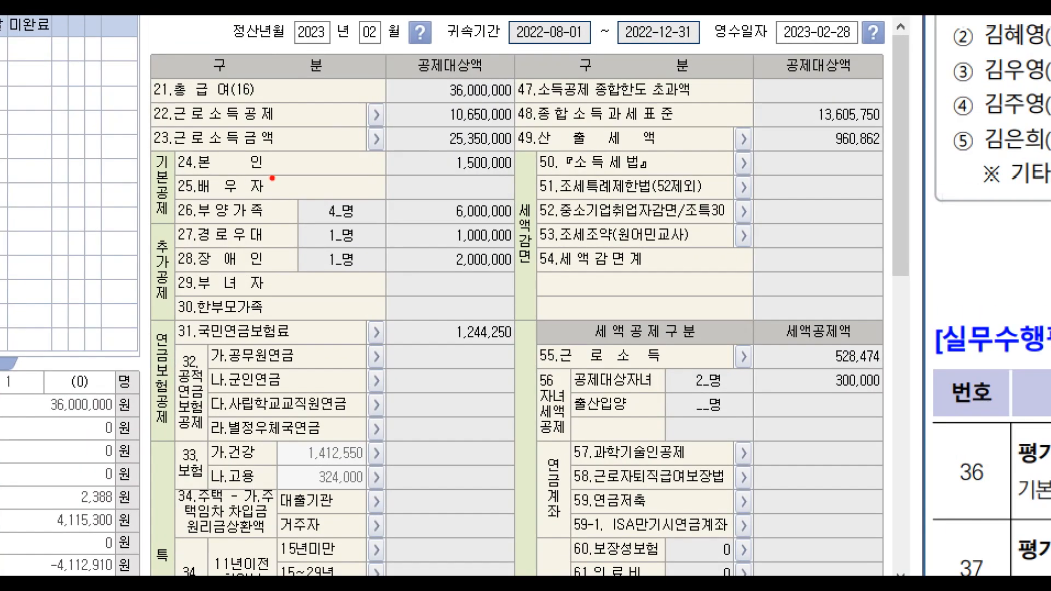
left_click_drag(282, 167, 299, 161)
left_click_drag(322, 225, 361, 223)
key("Escape")
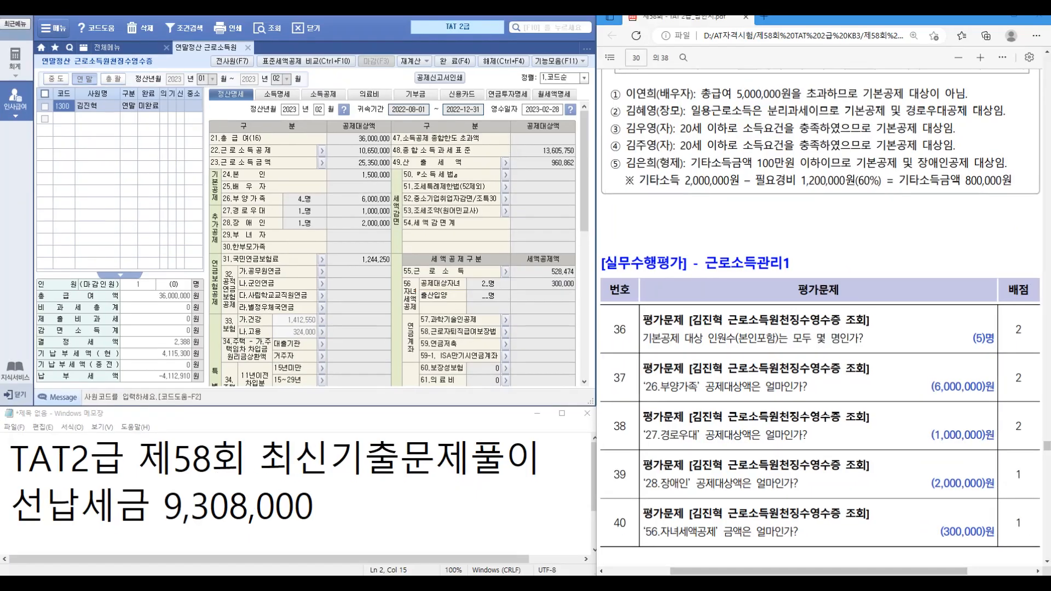
scroll(820, 323, "down", 1)
scroll(820, 323, "down", 10)
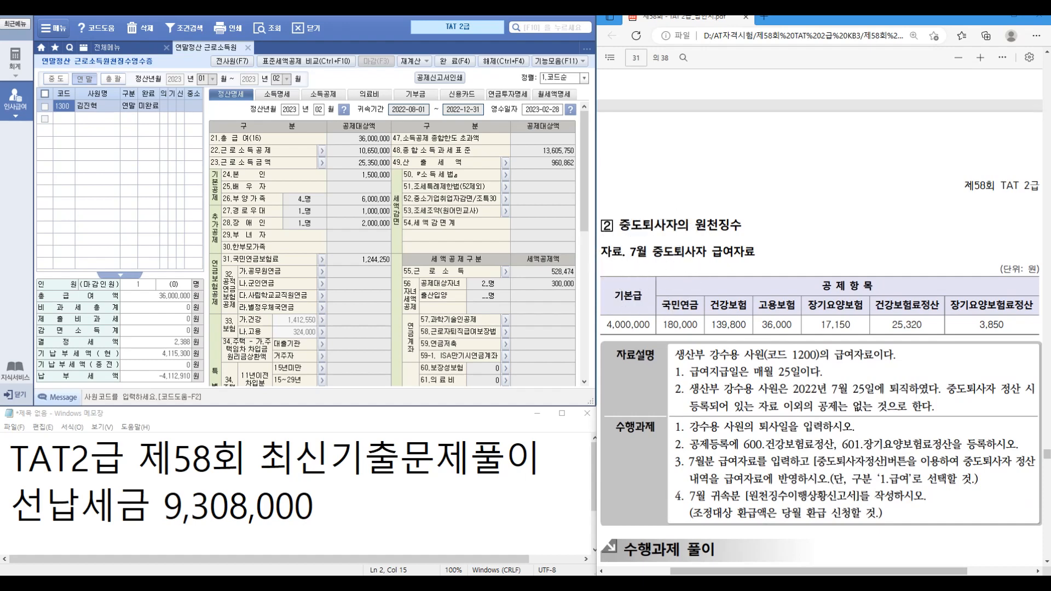
Step: Set employee 1200's 퇴사년월일 to 2022-07-25 in 사원등록
left_click(248, 48)
left_click(62, 99)
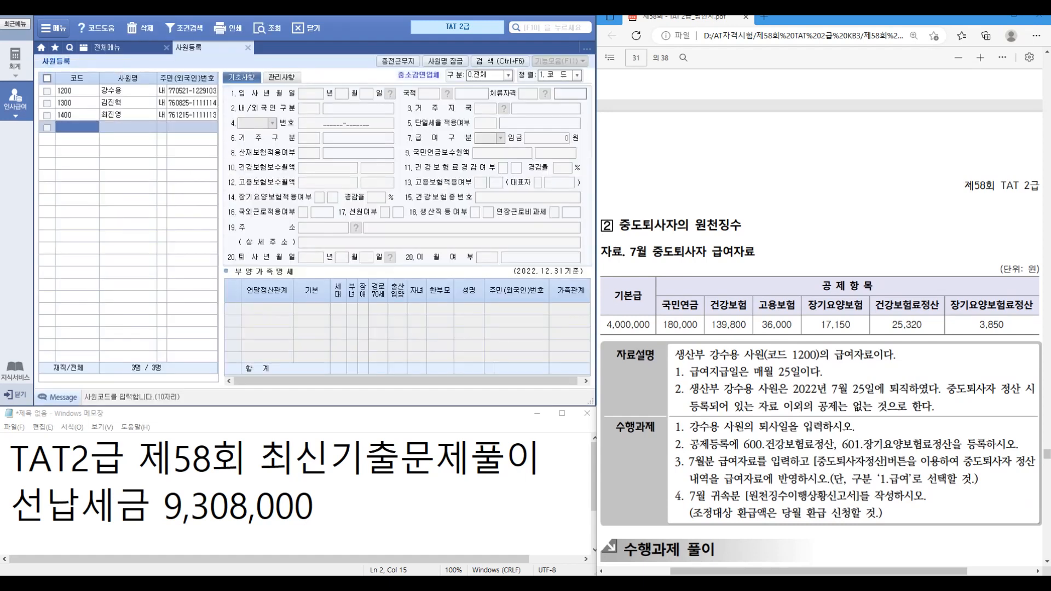
left_click(127, 91)
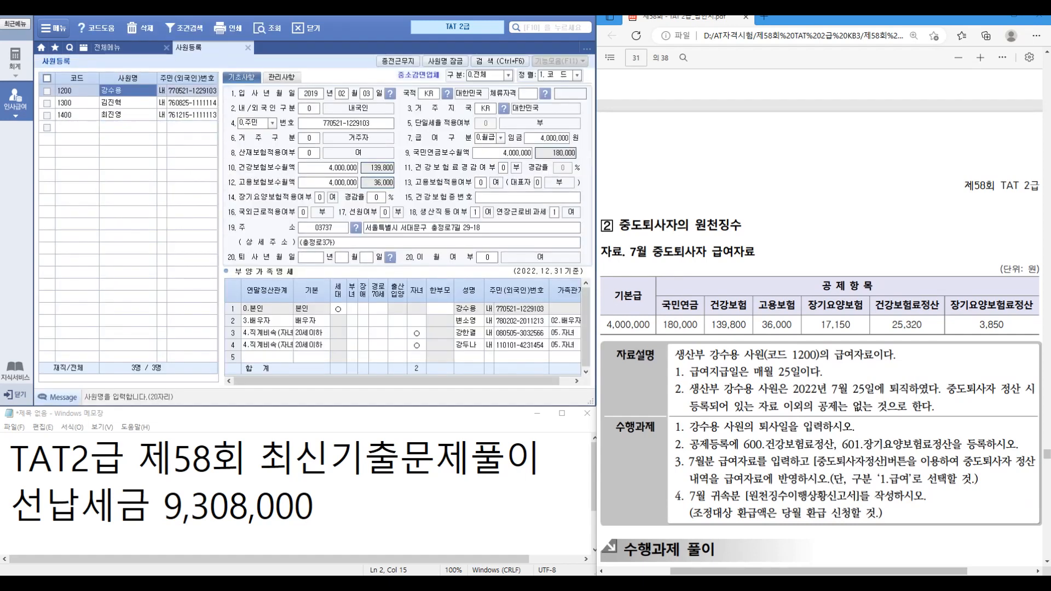
left_click(311, 257)
type("20220725")
key("Return")
key("Return")
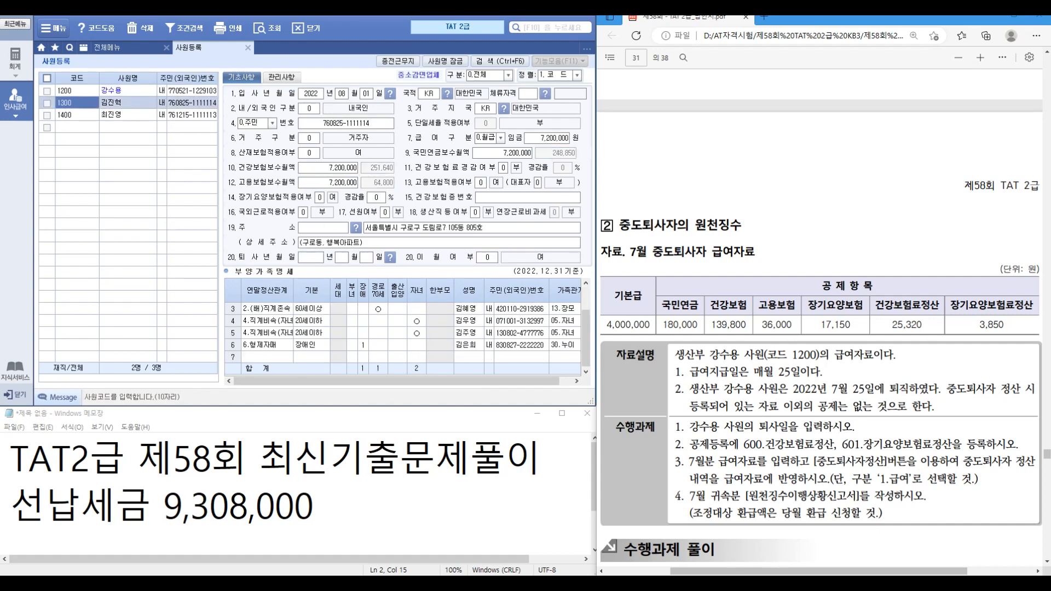
left_click(128, 91)
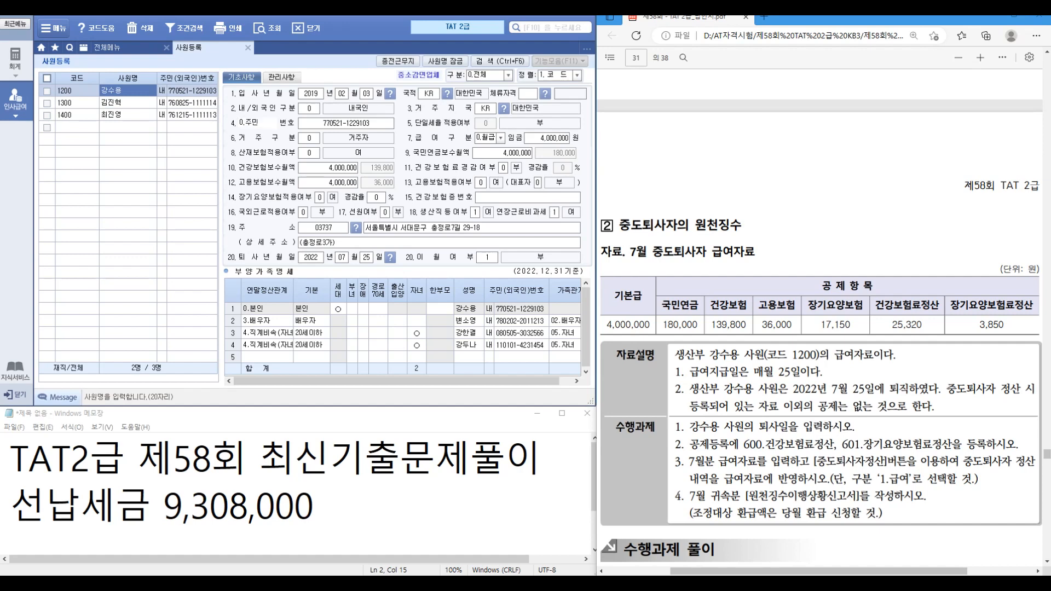
Step: Open 급여자료입력 and its 수당및공제등록 dialog
left_click(248, 48)
double_click(207, 98)
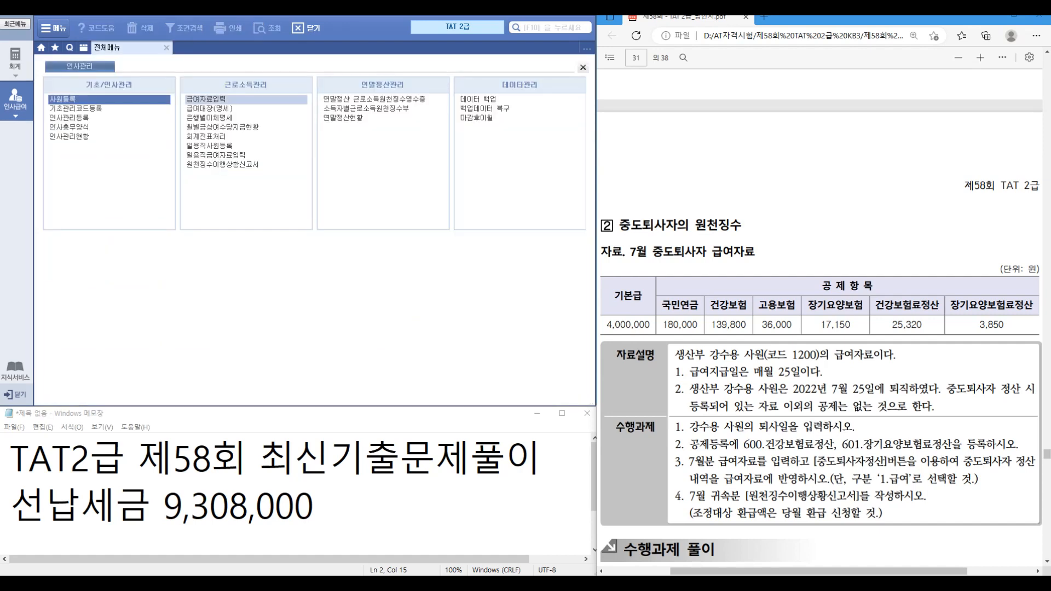
left_click(267, 61)
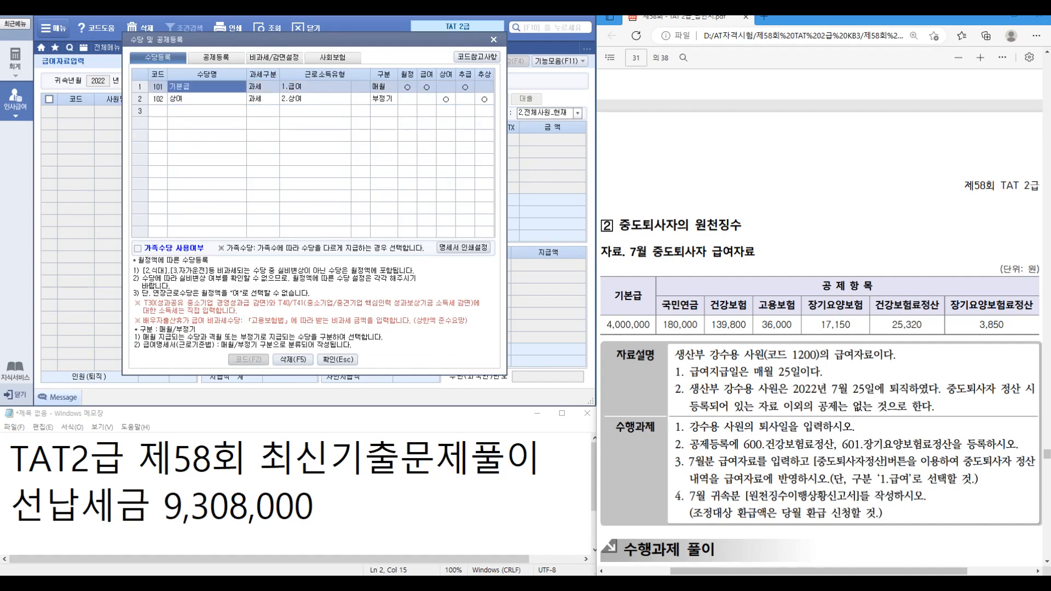
Step: Add deduction item 건강보험료정산 with income type 2, applied to regular salary
left_click(216, 58)
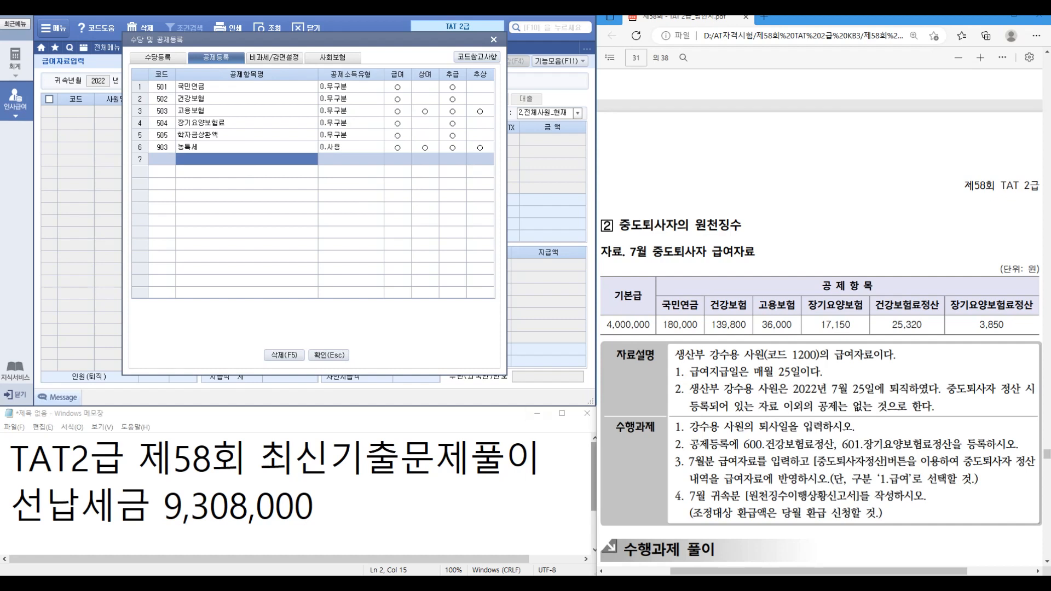
left_click(246, 159)
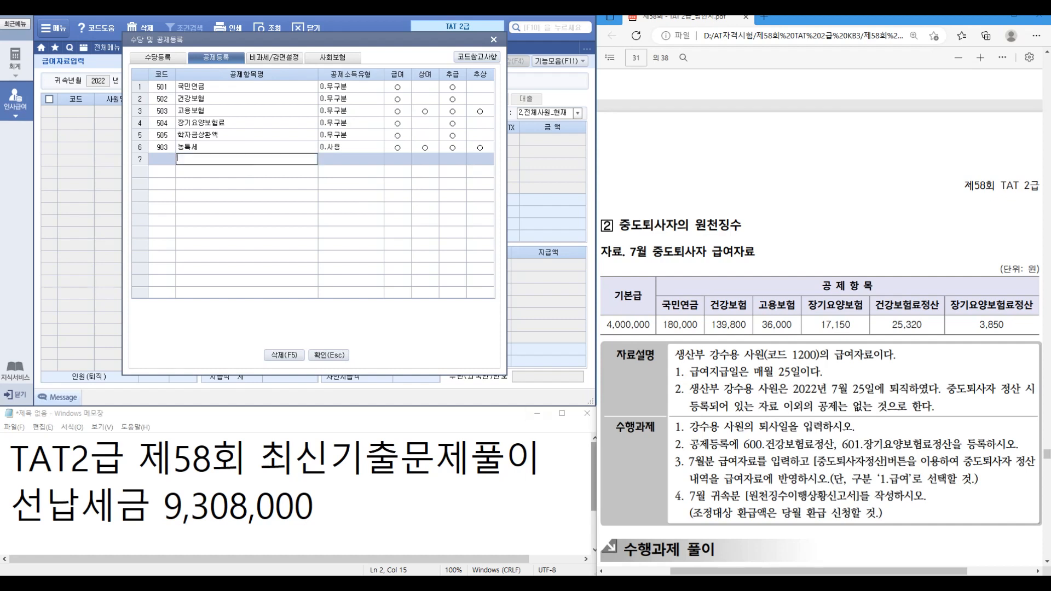
type("건강ㅂ")
type("보험료정산")
key("Return")
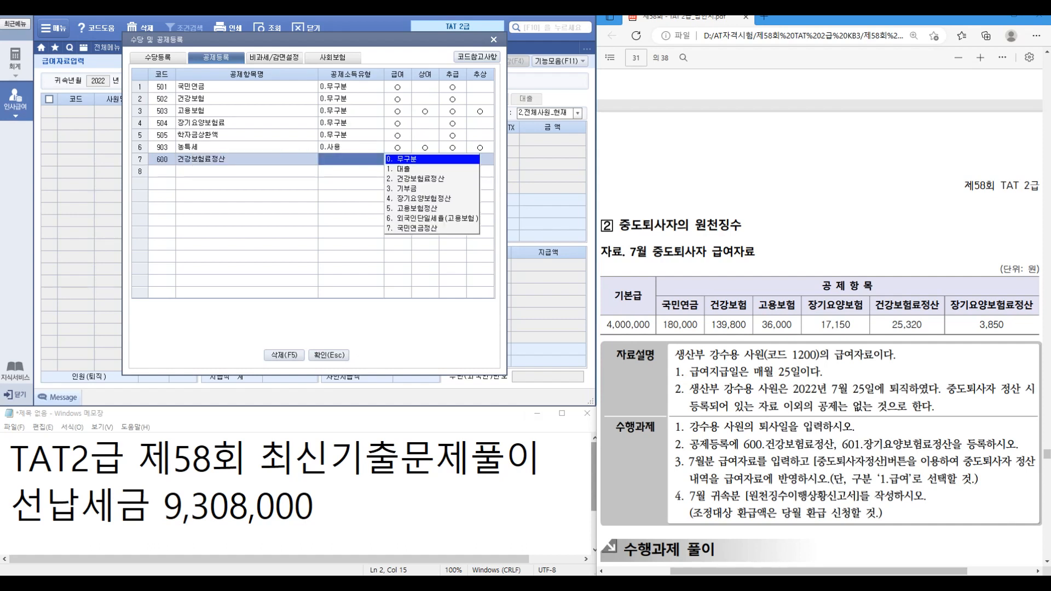
key("2")
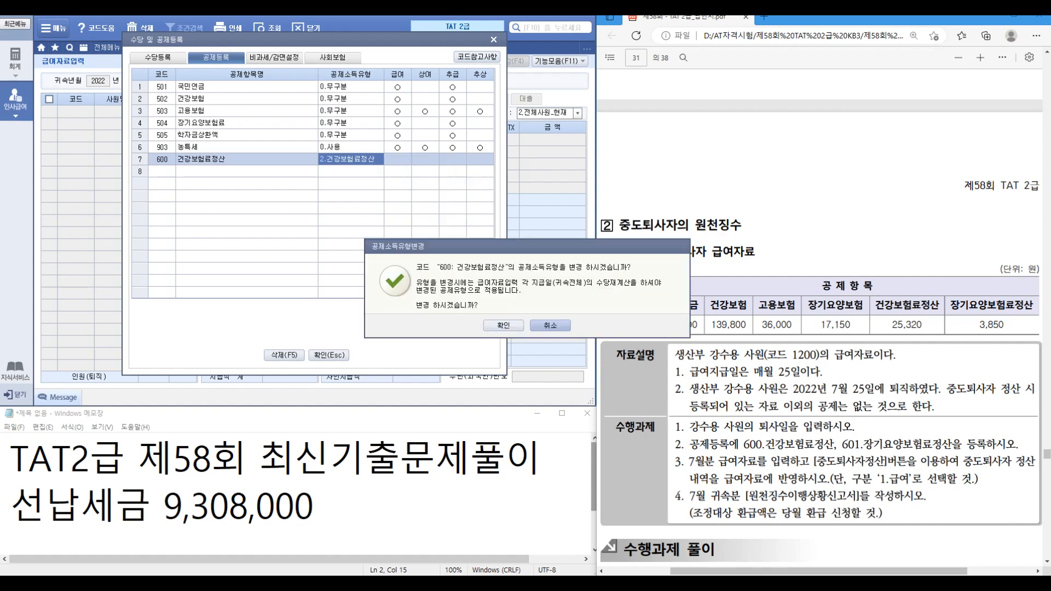
key("Return")
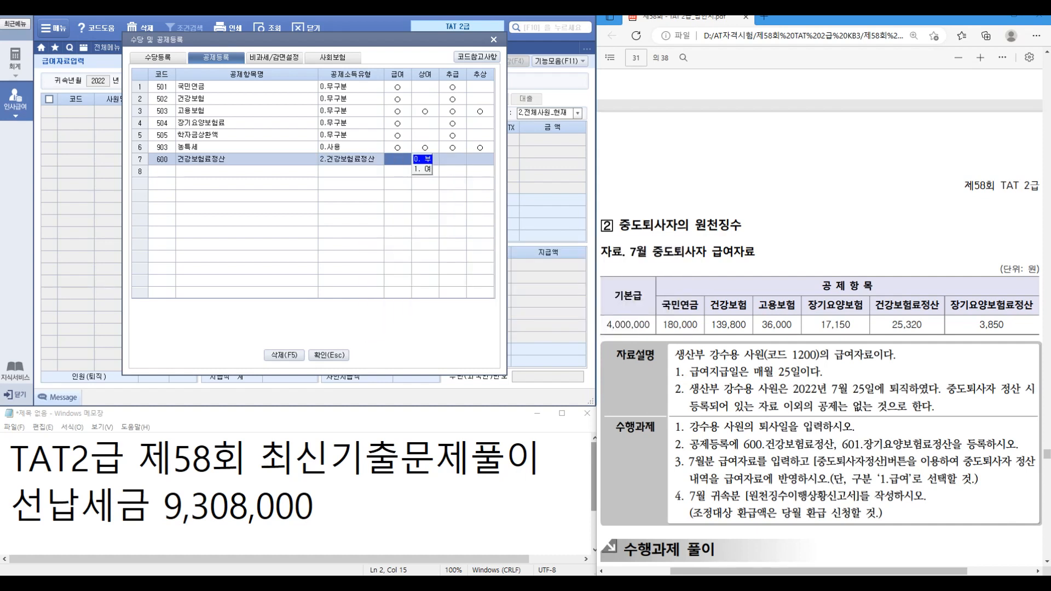
key("1")
key("Return")
key("Return")
key("Return")
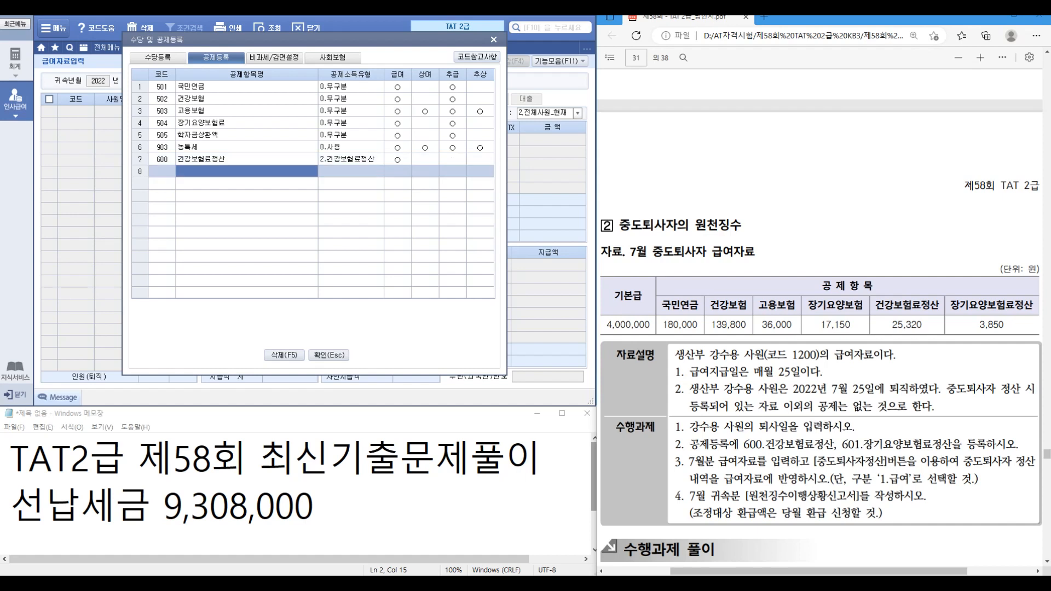
Step: Add deduction item 장기요양보험료정산 with income type 4.장기요양보험정산, bonus left at 0
type("장기요양")
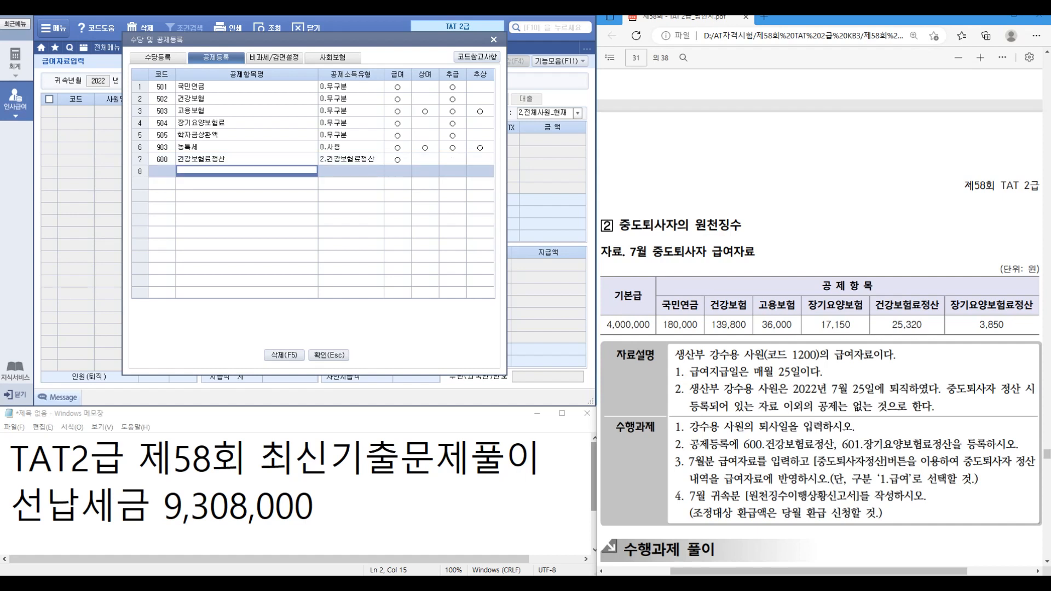
type("보험료정ㅅ")
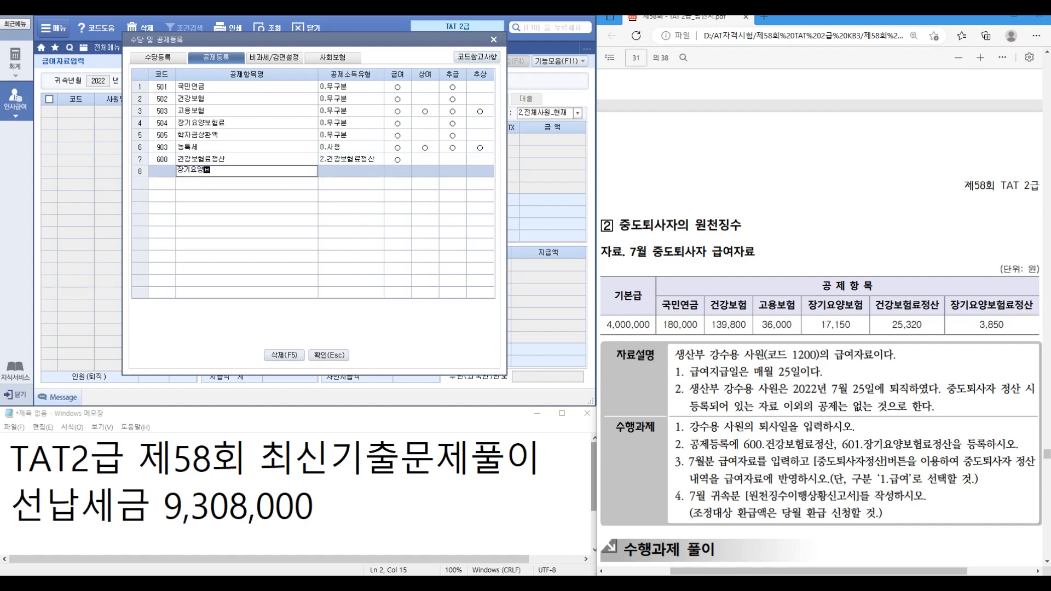
type("ㅏㄴ")
key("Return")
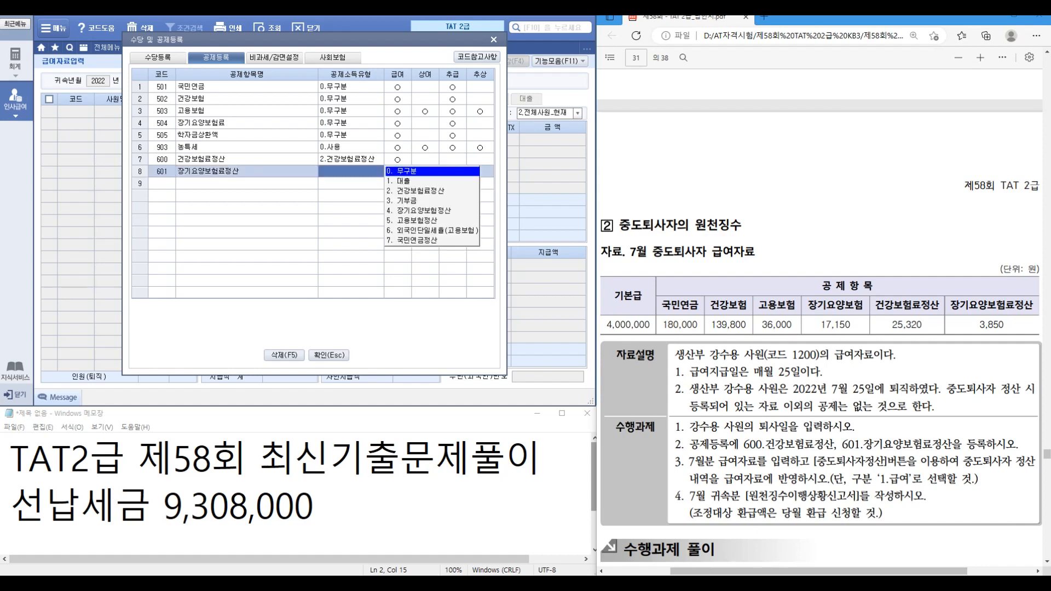
key("4")
key("Return")
key("Return")
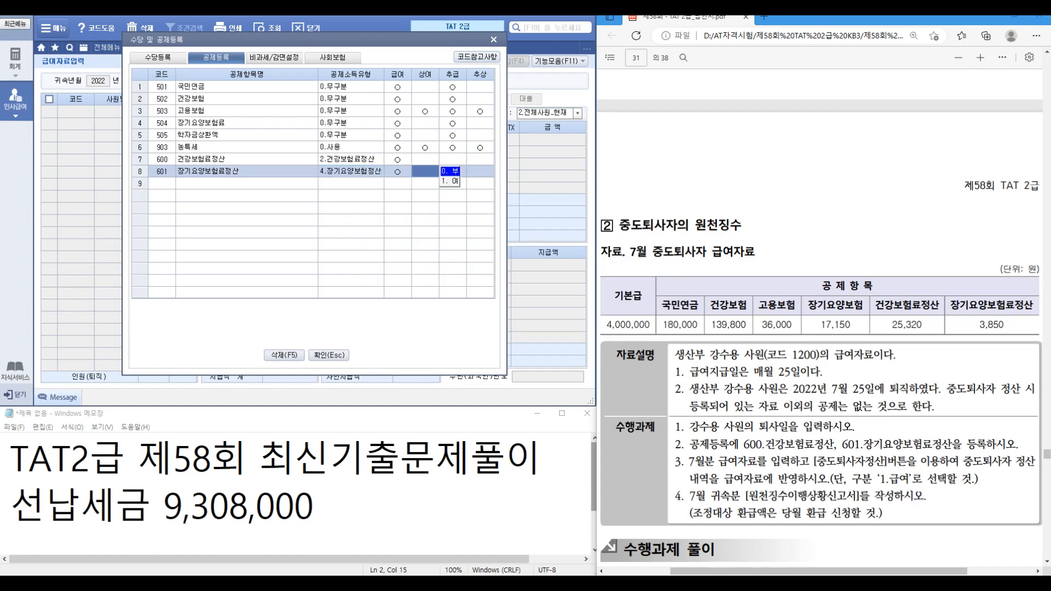
key("Return")
key("Return")
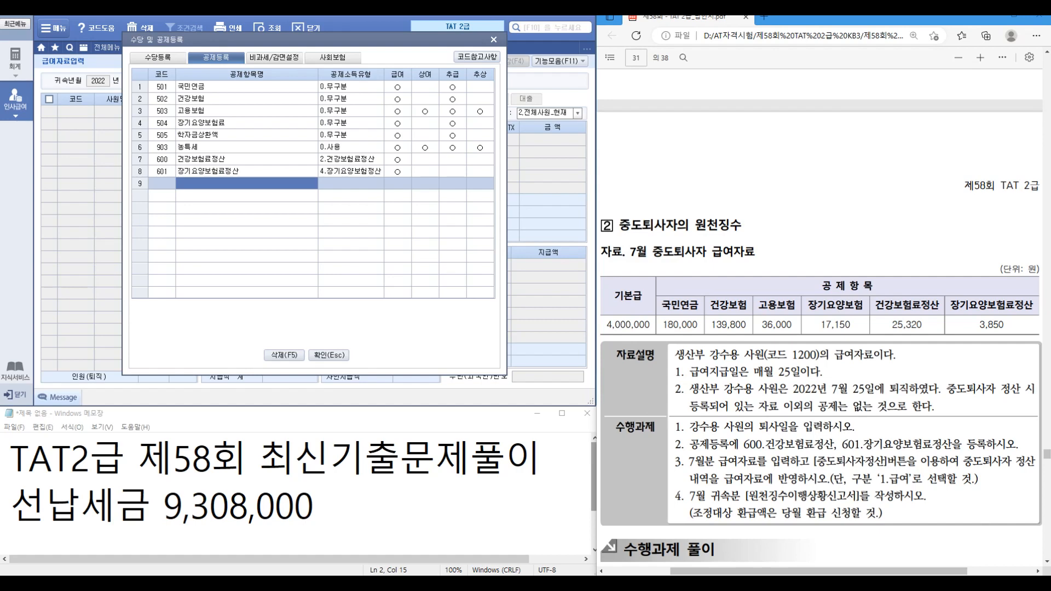
key("Escape")
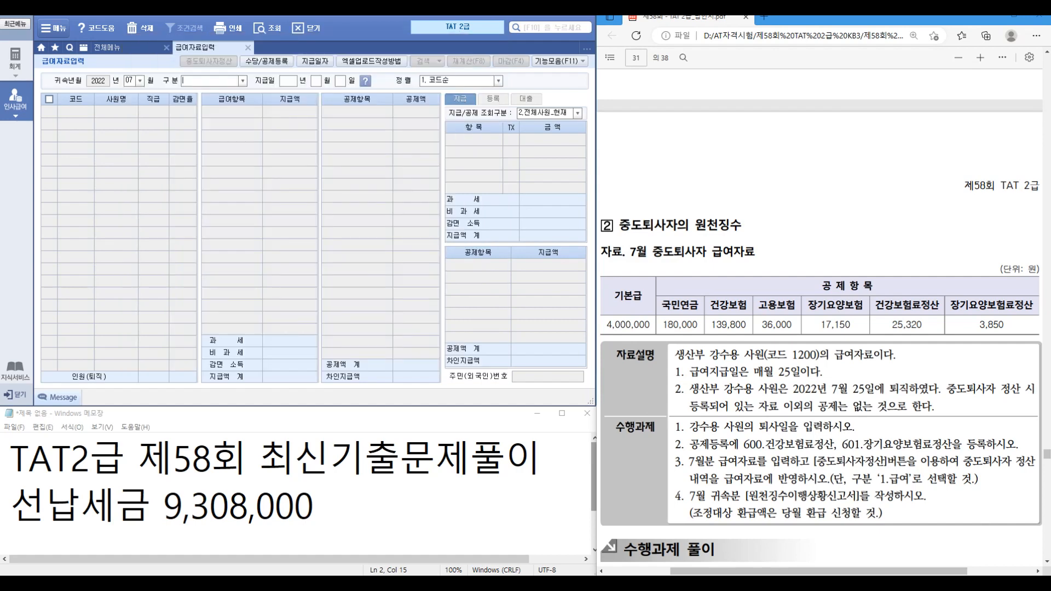
Step: Enter employee 1200's July pay: base pay 4,000,000, settlements 25,320 and 3,850
key("1")
key("Return")
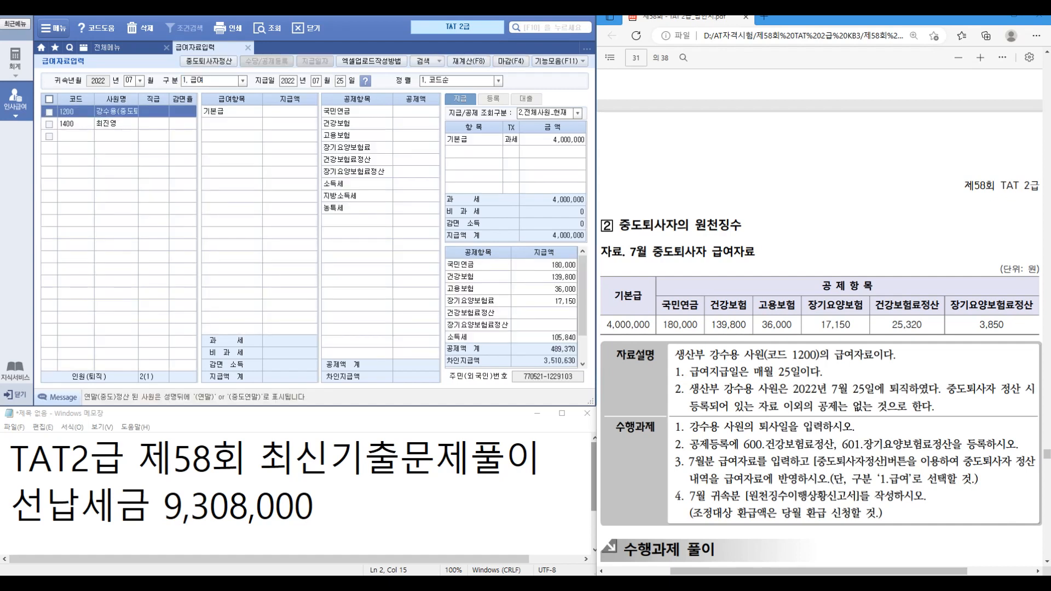
left_click(289, 112)
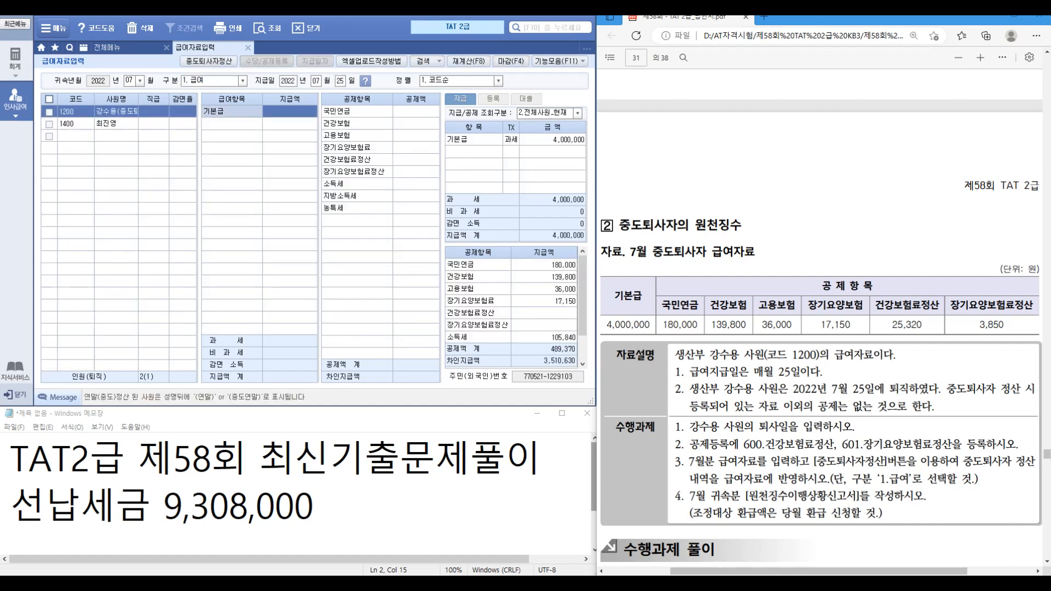
type("4000000")
key("Return")
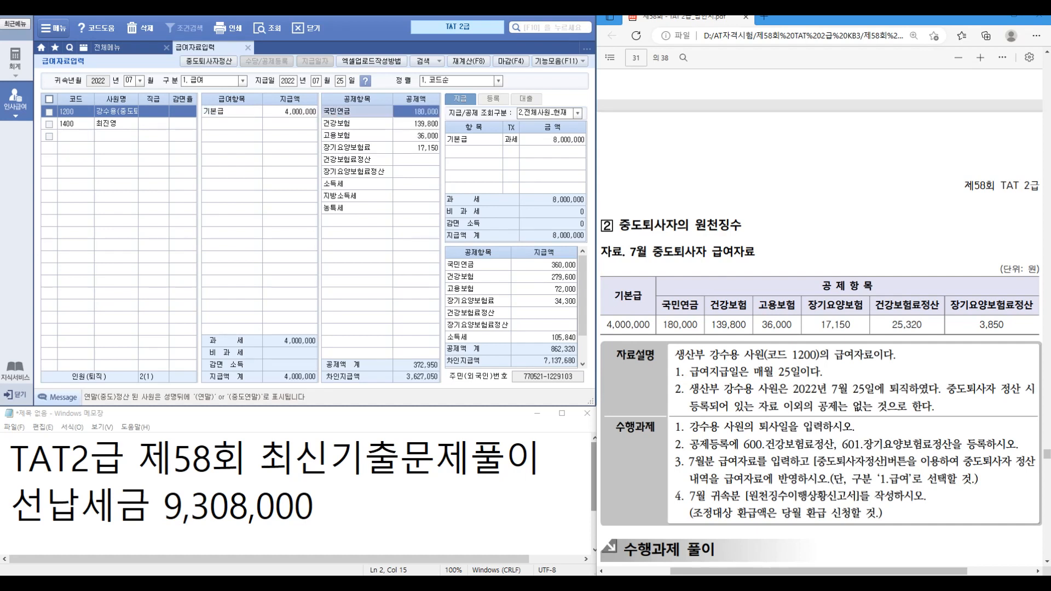
key("Return")
key("Return")
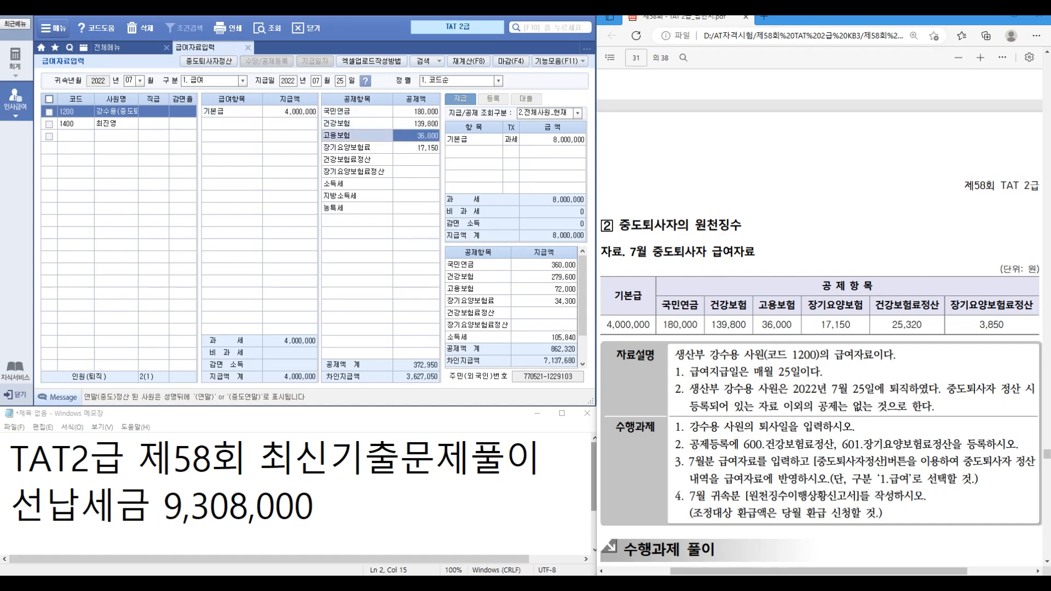
key("Return")
key("Return")
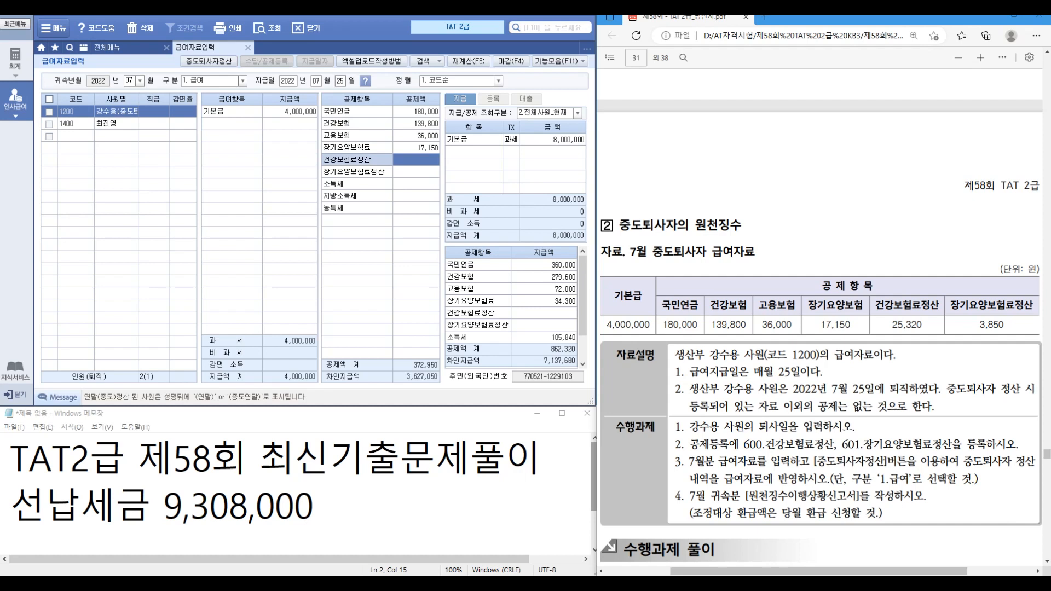
type("25320")
key("Return")
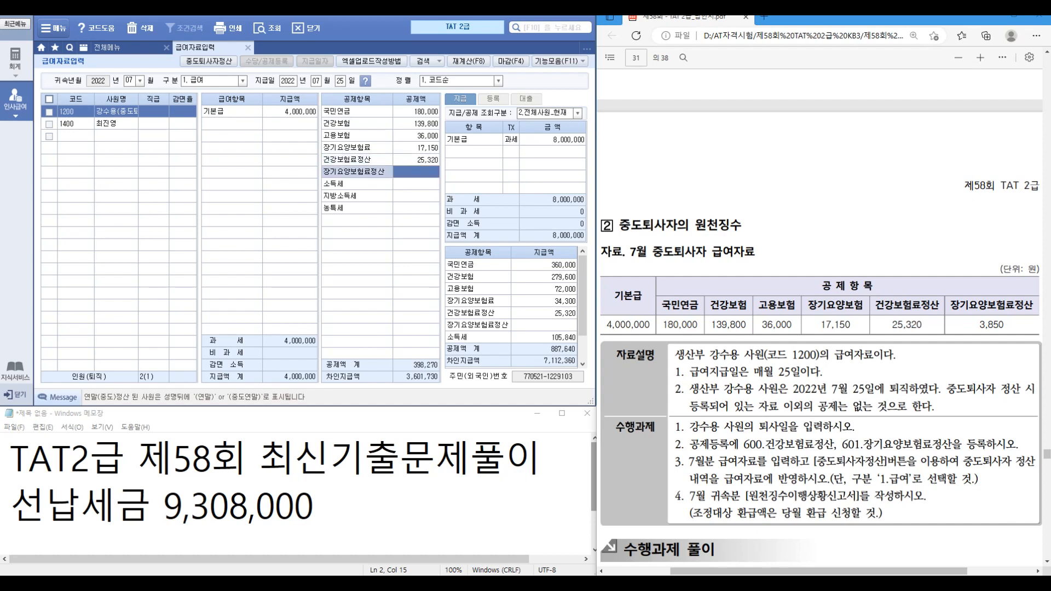
type("3850")
key("Return")
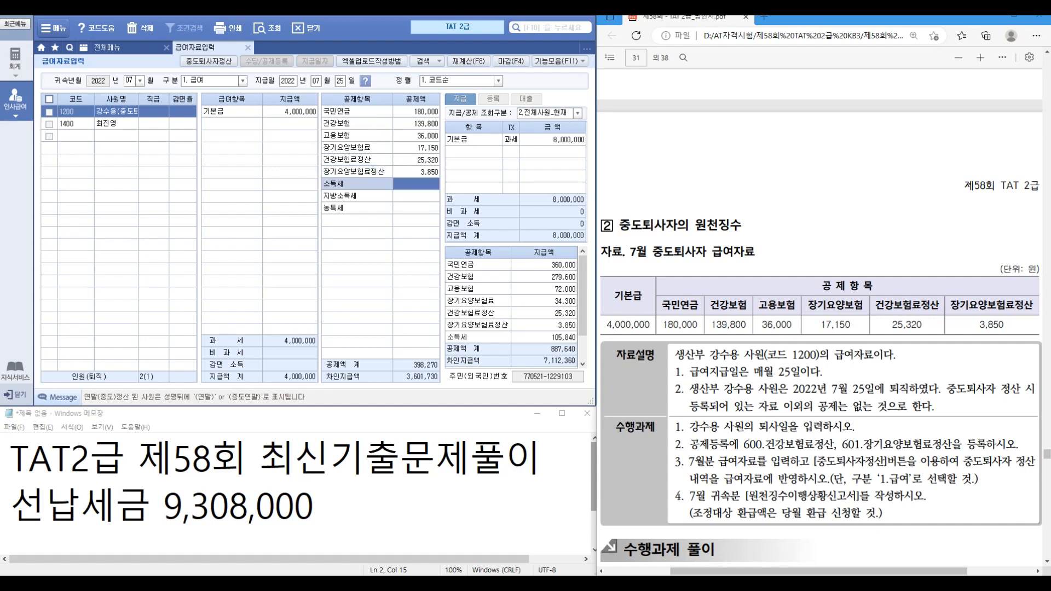
Step: Apply the 중도퇴사자정산 tax settlement to July pay, giving 소득세 -455,520
left_click(209, 61)
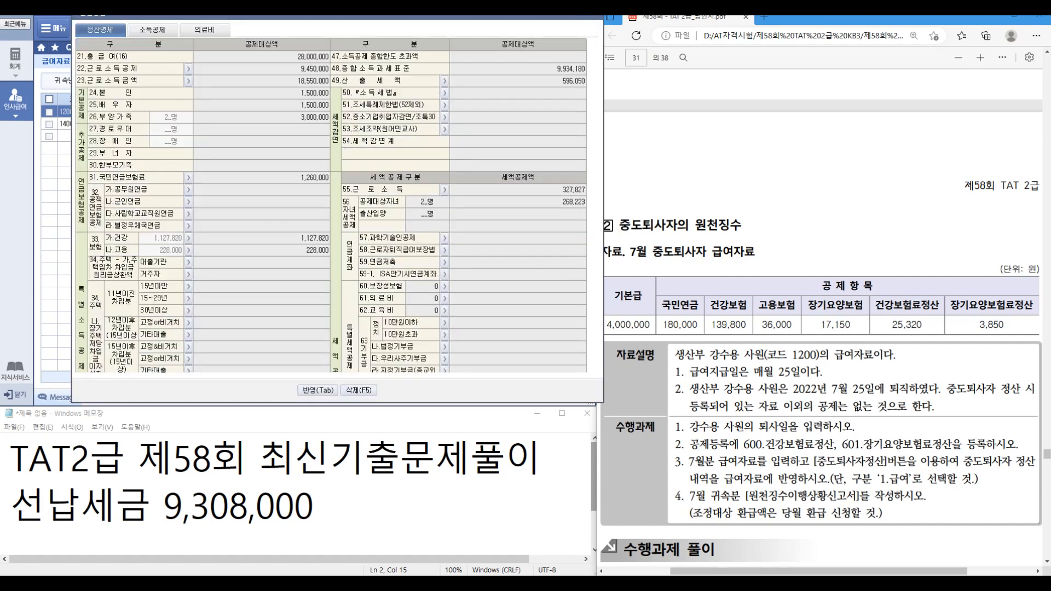
scroll(330, 205, "down", 5)
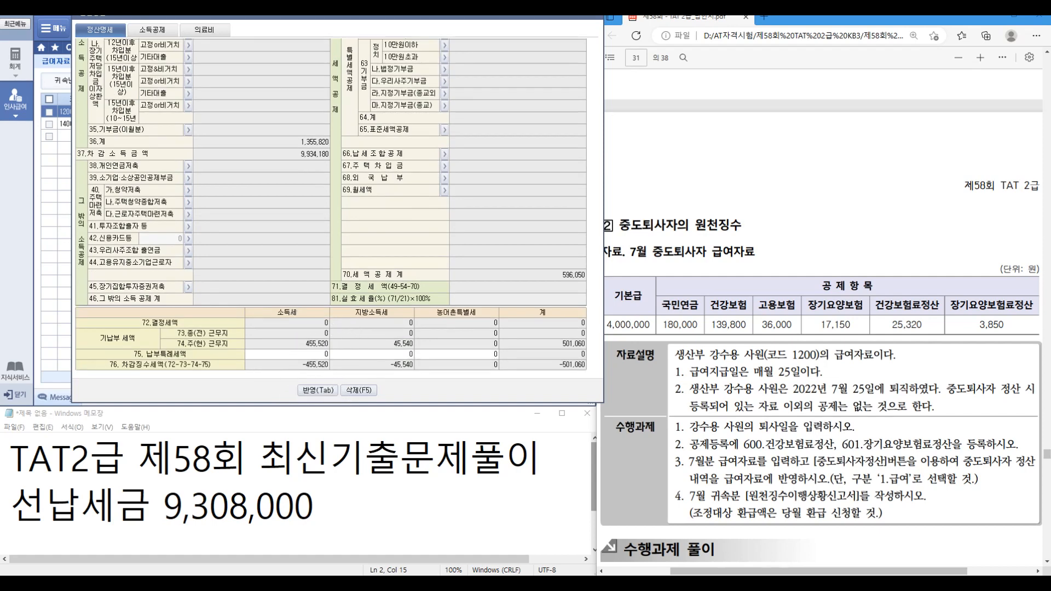
key("Tab")
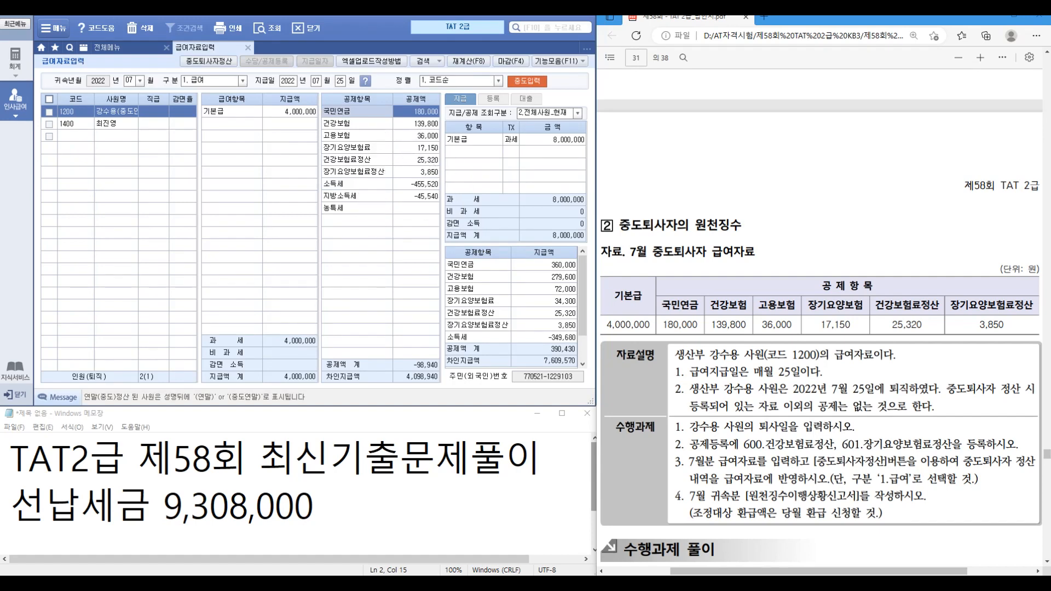
left_click(247, 47)
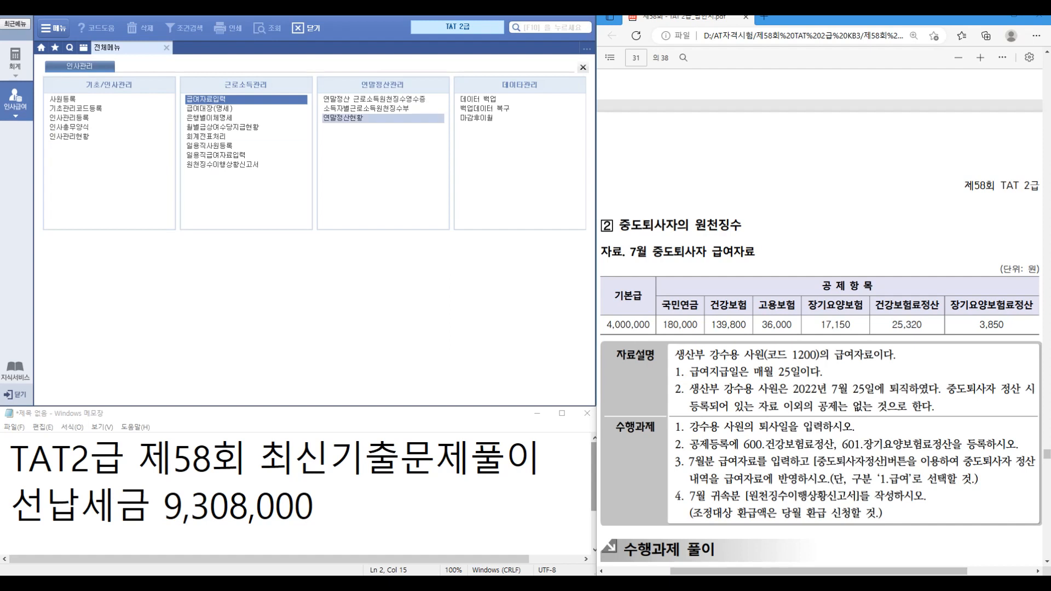
Step: Load the July 2022 (07~07) 원천징수이행상황신고서, showing A10 -349,680 and a 349,680 refund
left_click(223, 164)
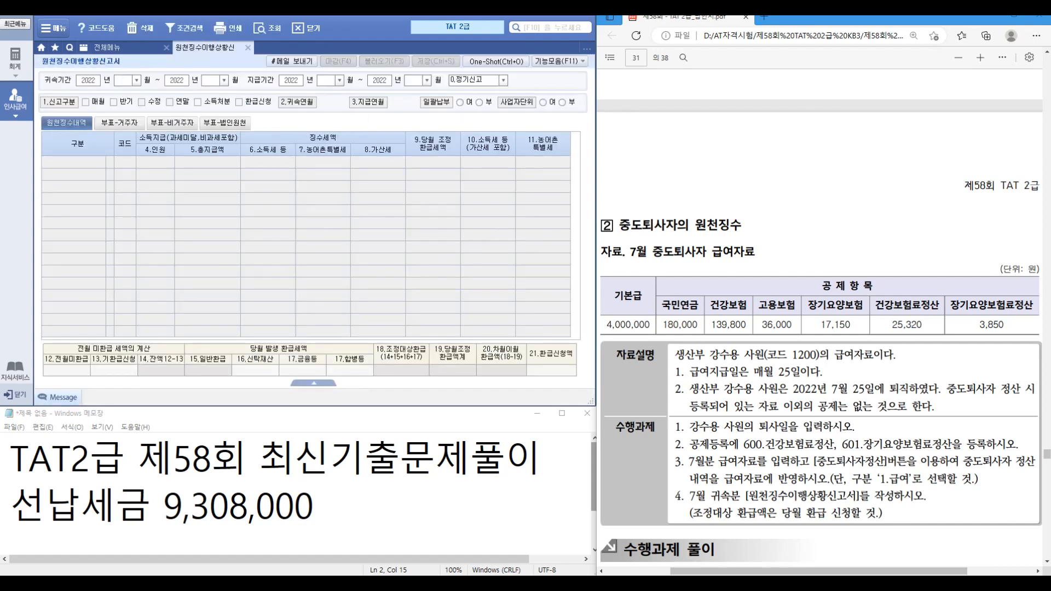
type("07")
key("Return")
type("07")
key("Return")
type("07")
key("Return")
type("07")
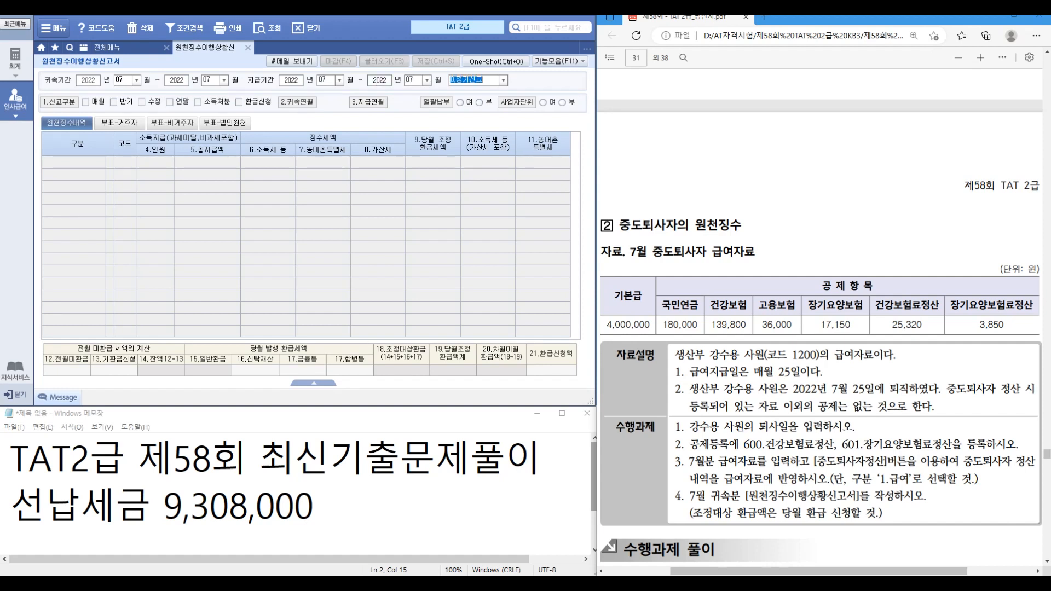
key("Return")
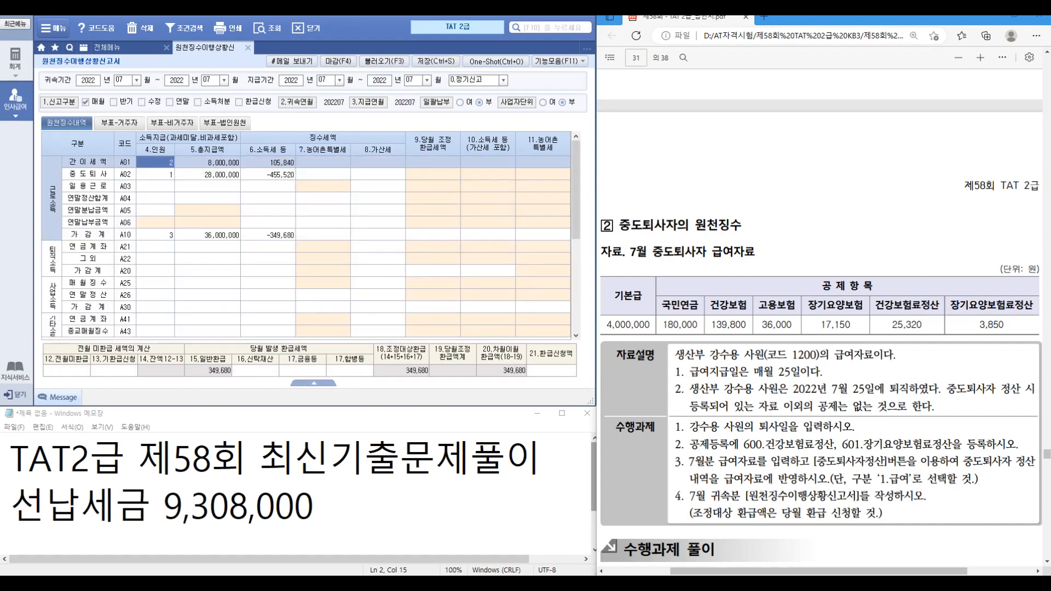
scroll(821, 317, "down", 5)
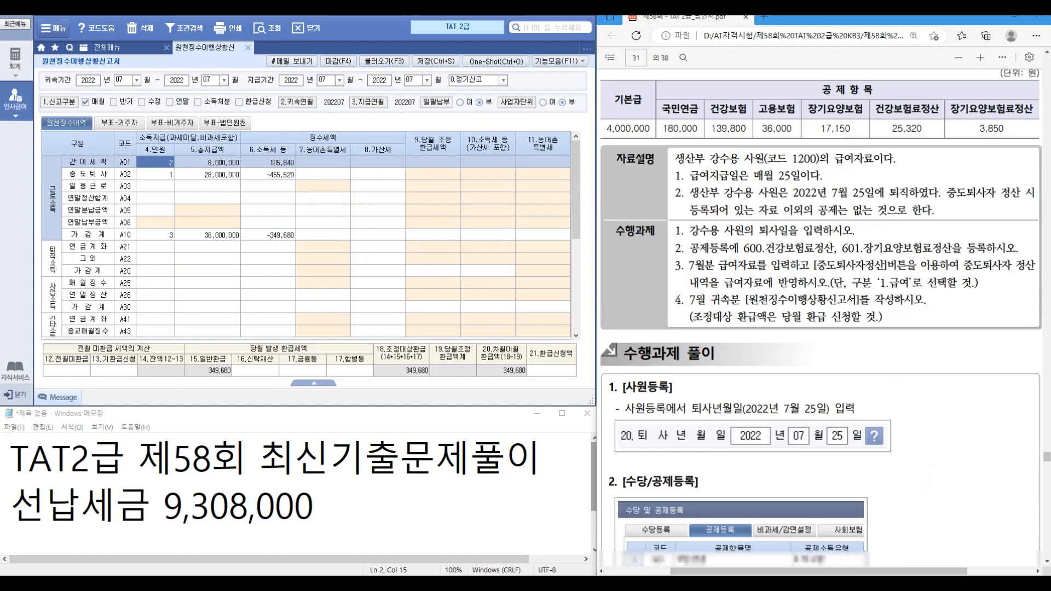
scroll(821, 318, "down", 3)
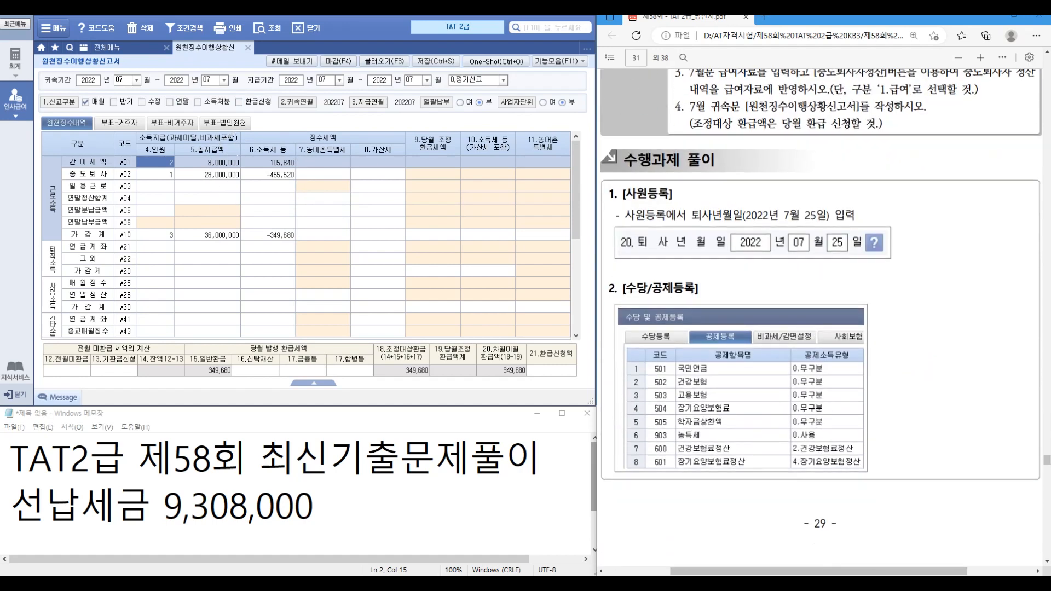
scroll(821, 317, "down", 5)
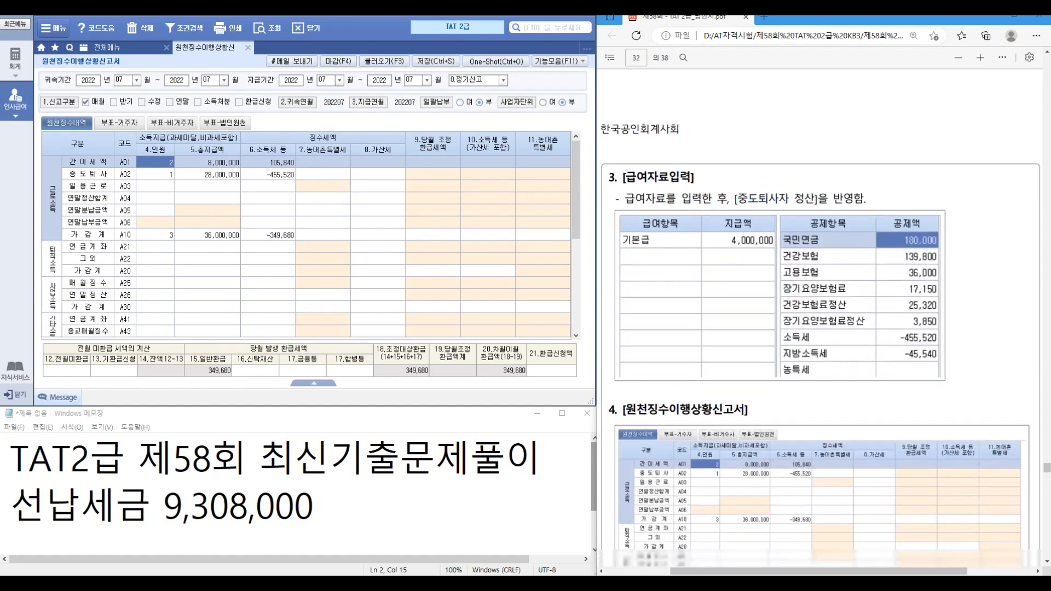
scroll(821, 317, "down", 3)
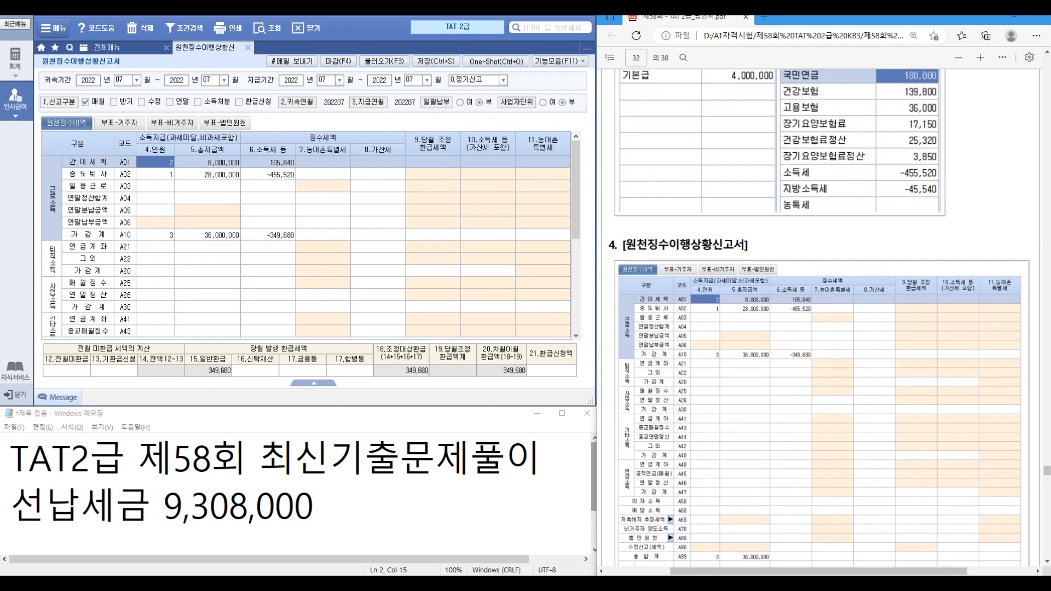
left_click(107, 47)
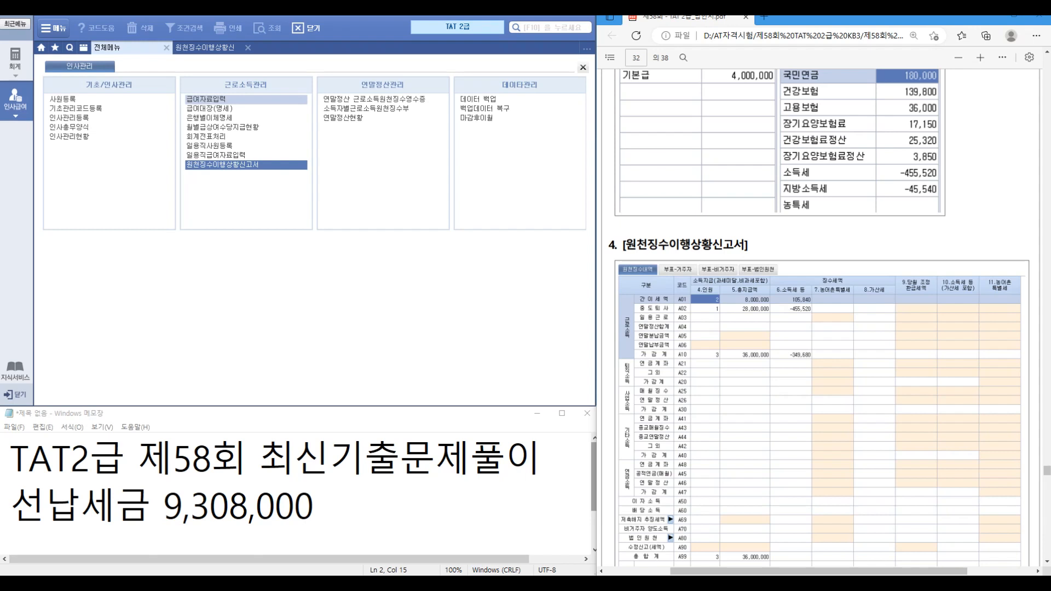
Step: Load July 2022 pay in 급여자료입력, showing employee 1200's net pay of 4,098,940
left_click(206, 99)
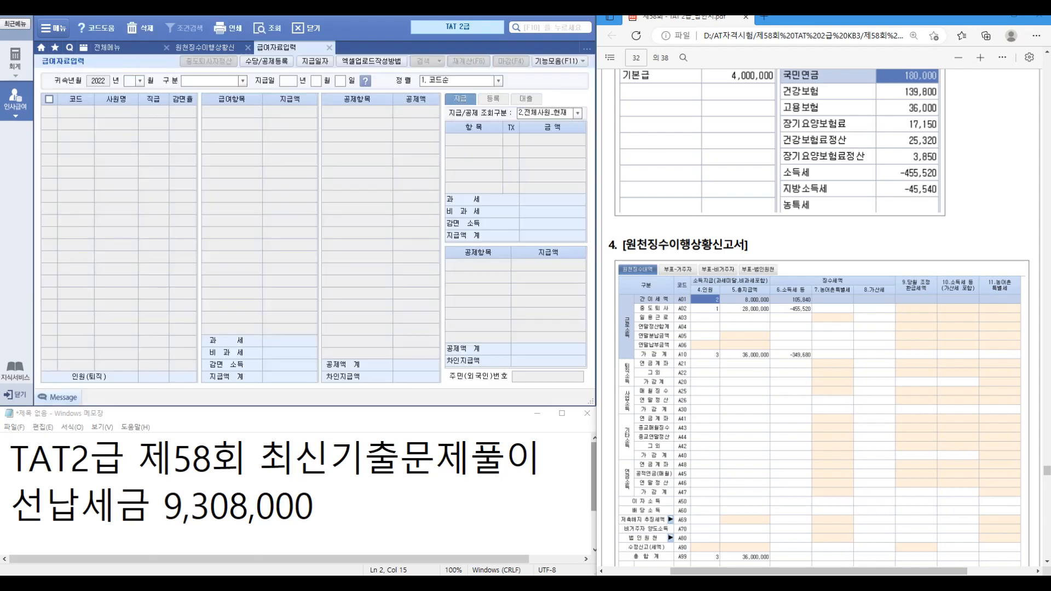
type("07")
key("Return")
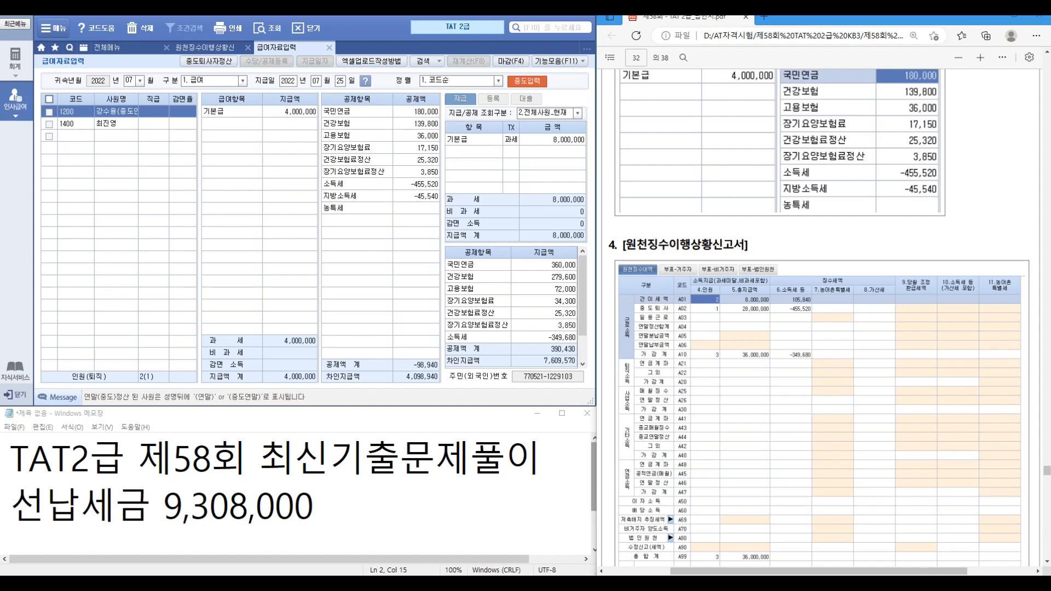
scroll(820, 317, "down", 10)
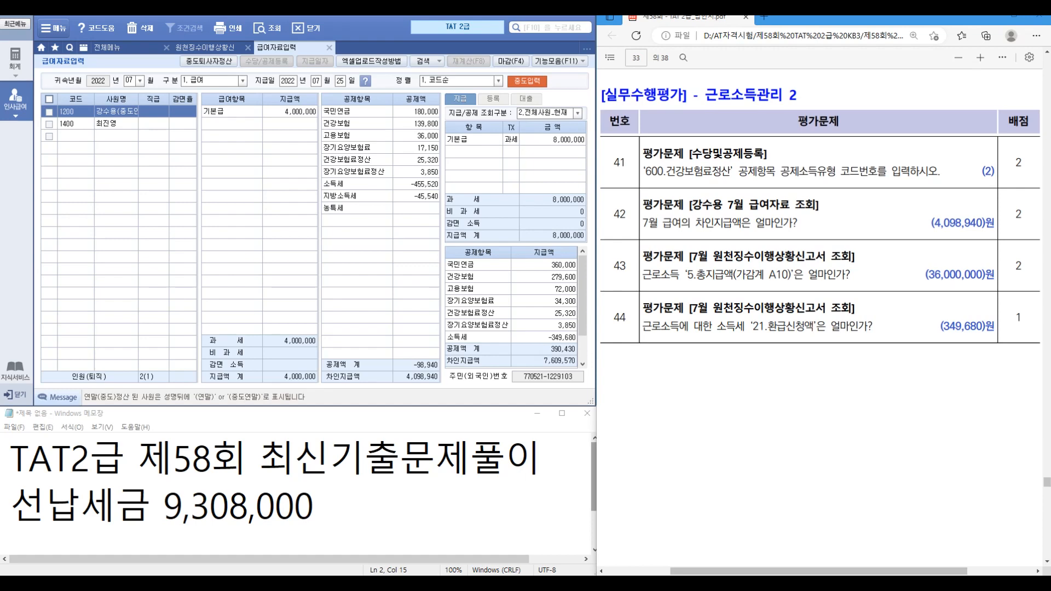
Step: Confirm the 건강보험료정산 deduction's income type and reload July payroll
left_click(129, 81)
left_click(267, 61)
left_click(216, 57)
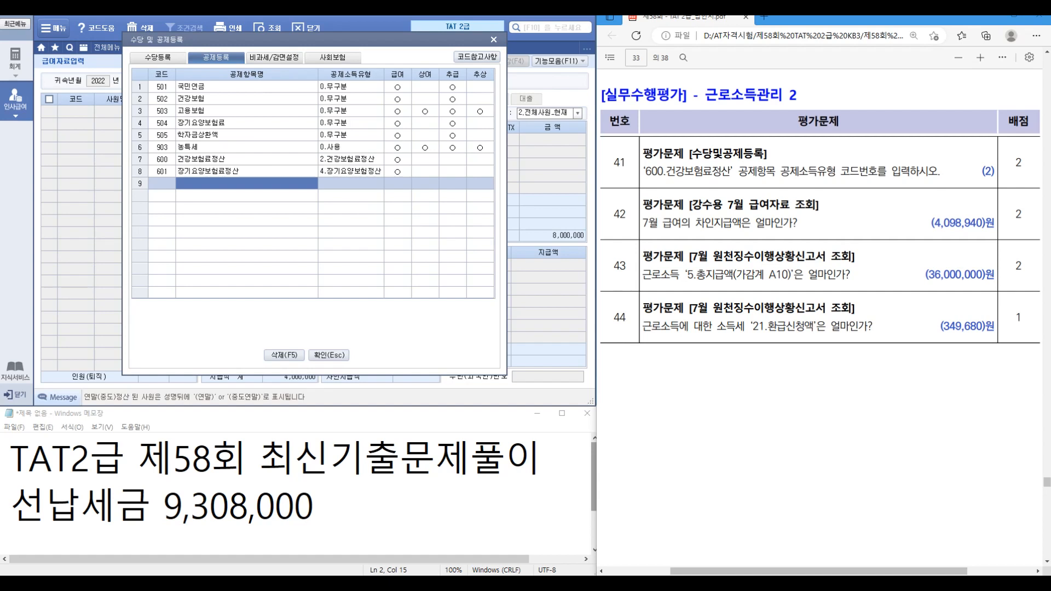
left_click(351, 160)
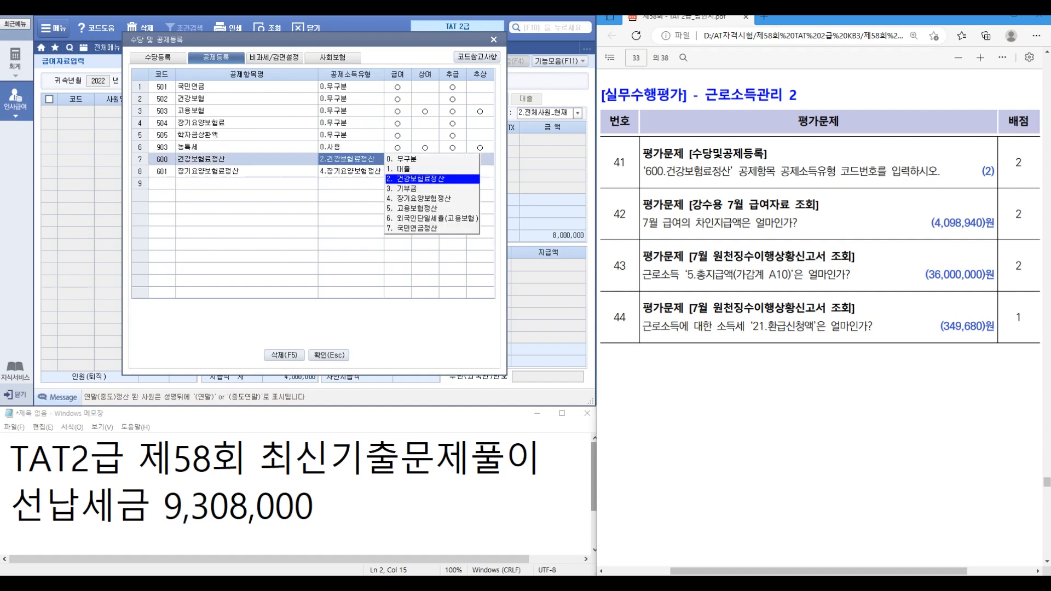
key("Return")
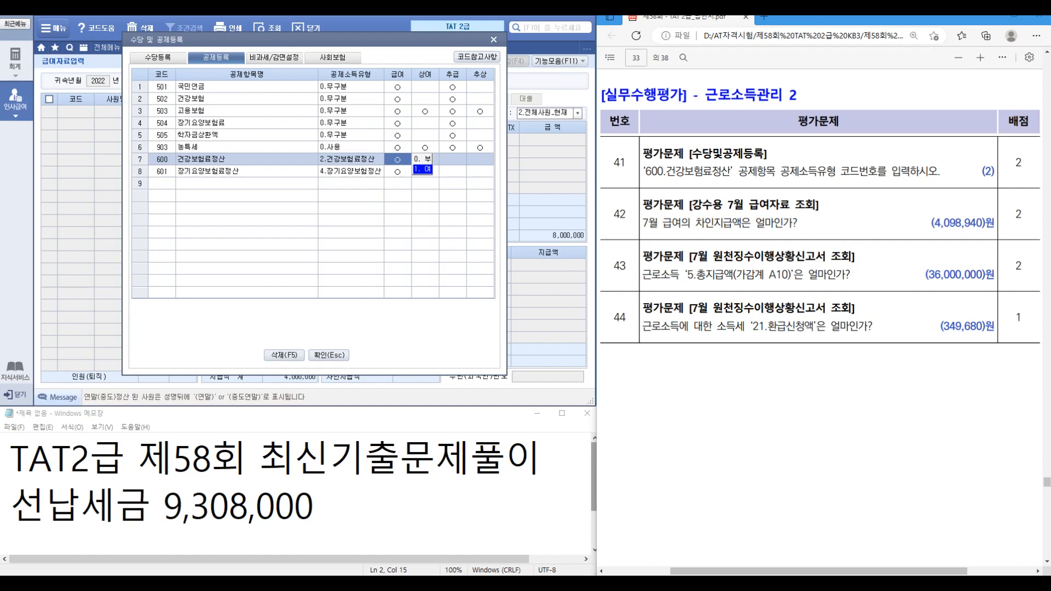
key("Escape")
key("Return")
key("Return")
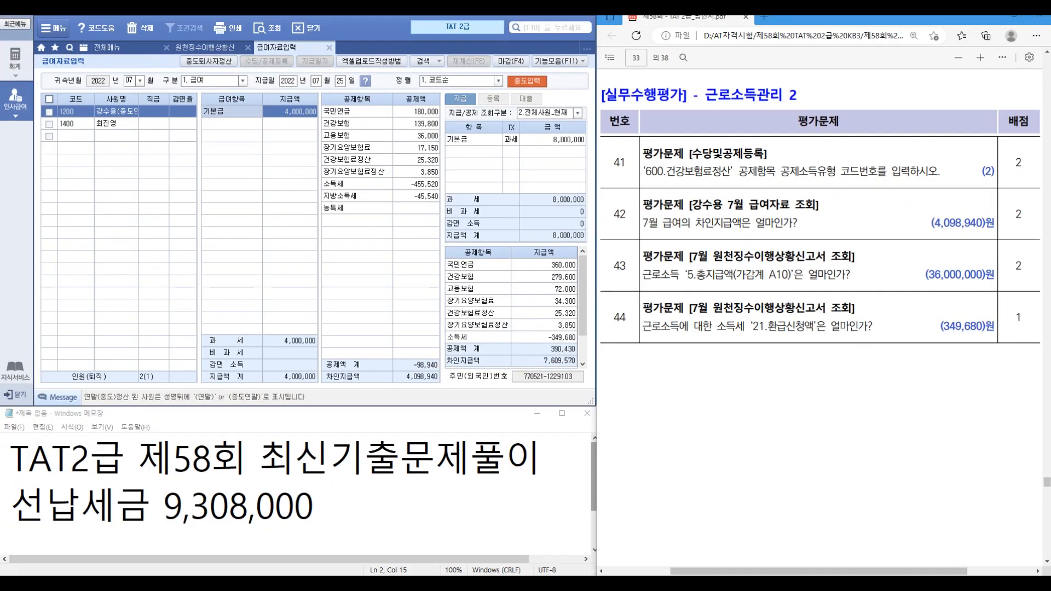
Step: Enter 349,680 as 21.환급신청액 in the July withholding status report
left_click(206, 47)
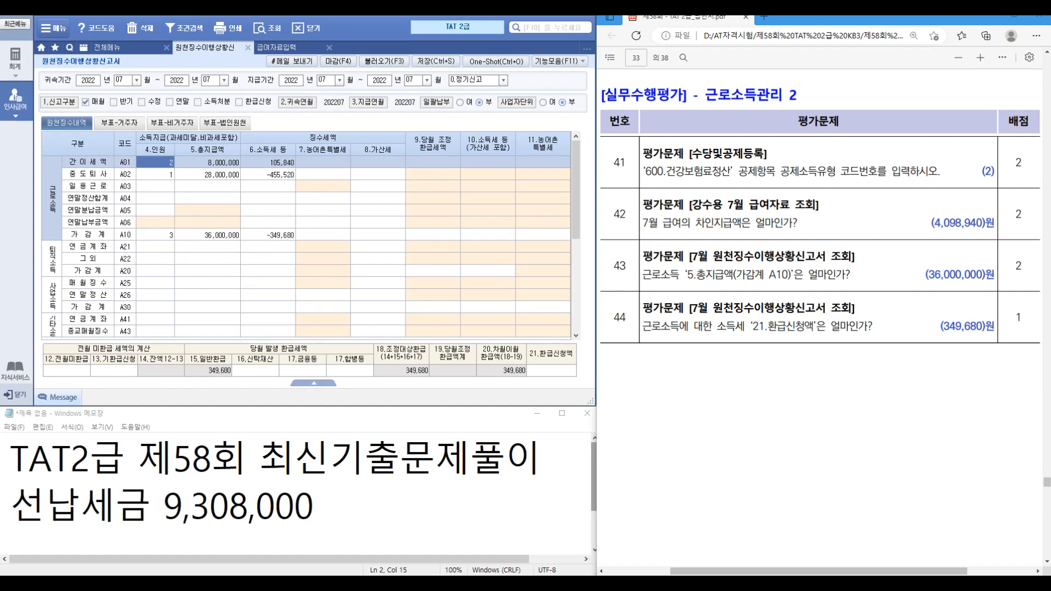
left_click(551, 370)
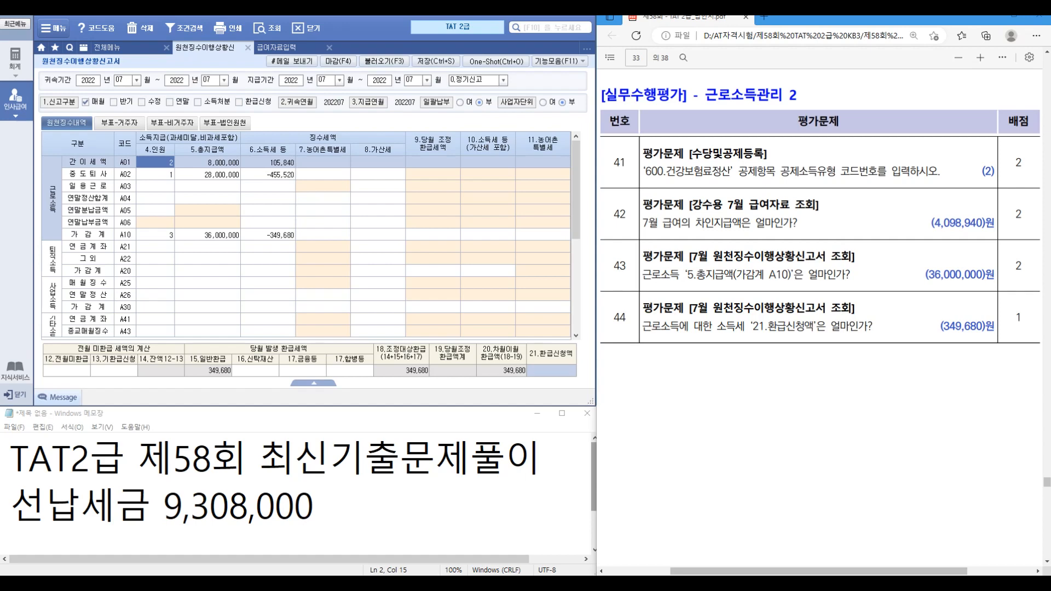
scroll(820, 318, "up", 8)
scroll(819, 318, "up", 10)
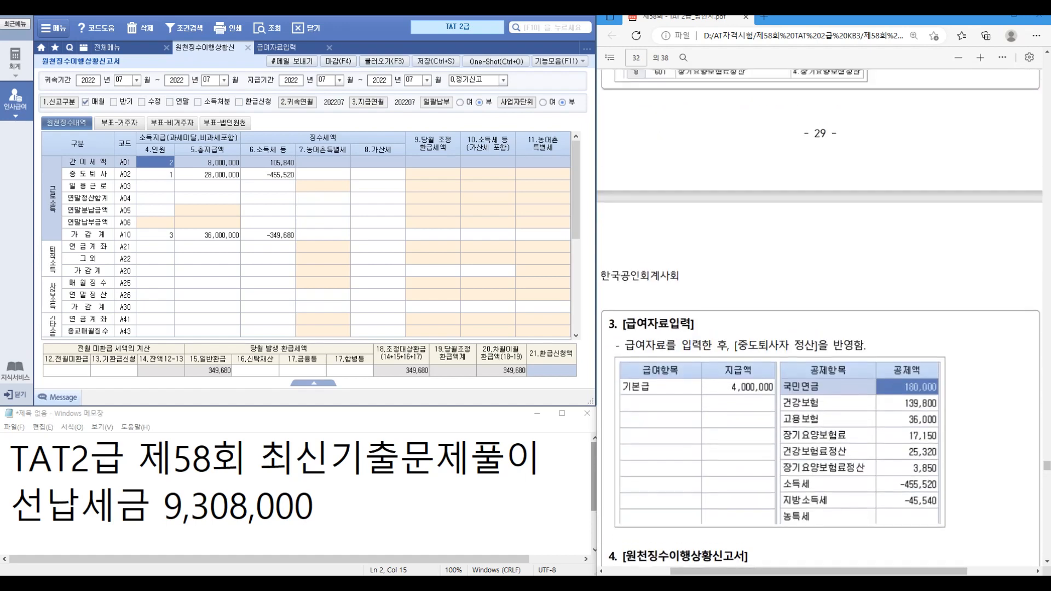
scroll(819, 317, "up", 8)
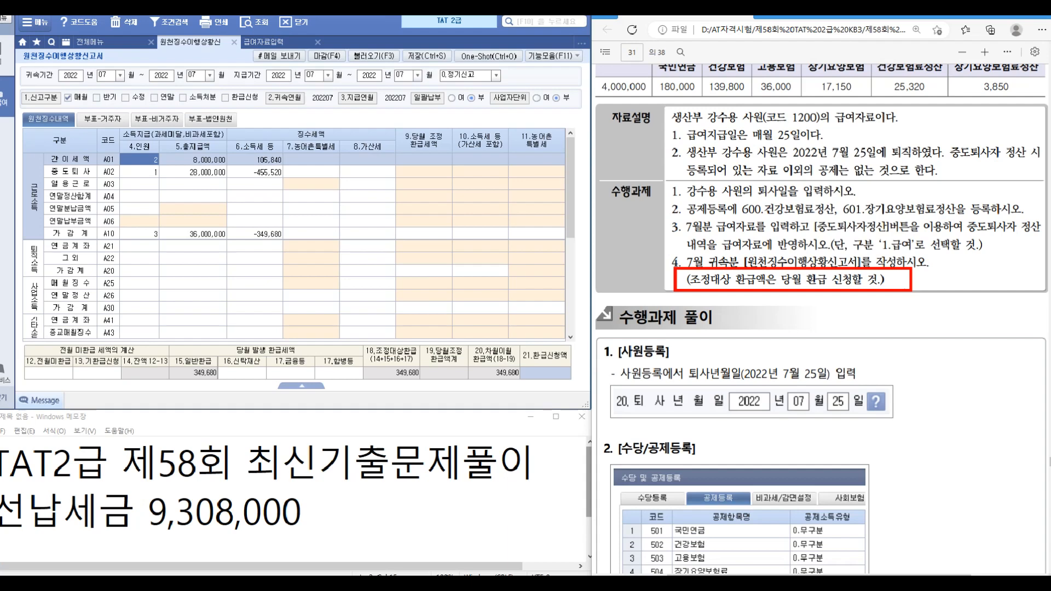
scroll(820, 317, "down", 5)
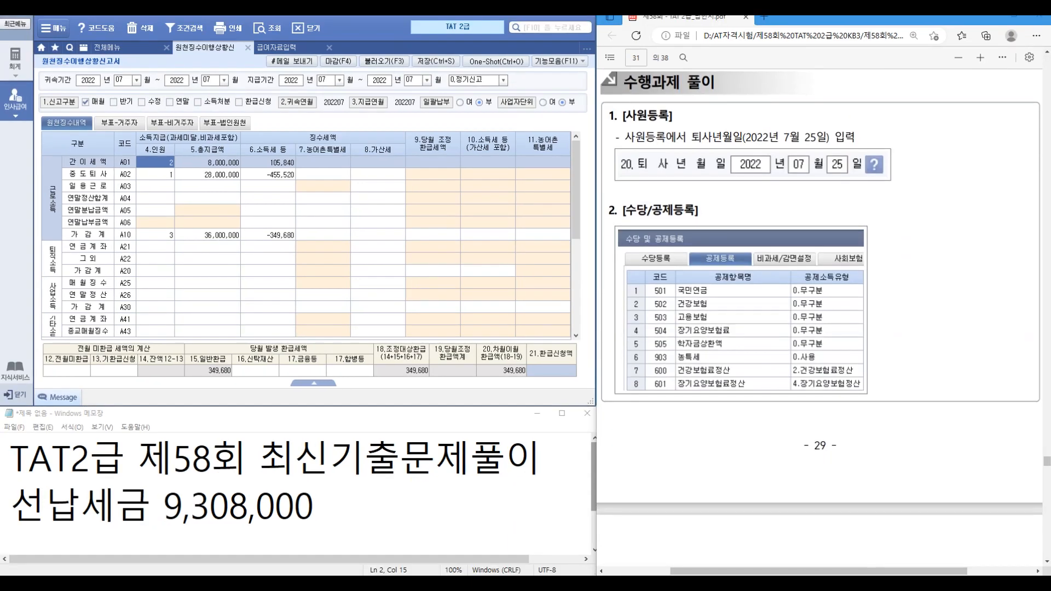
type("349,680")
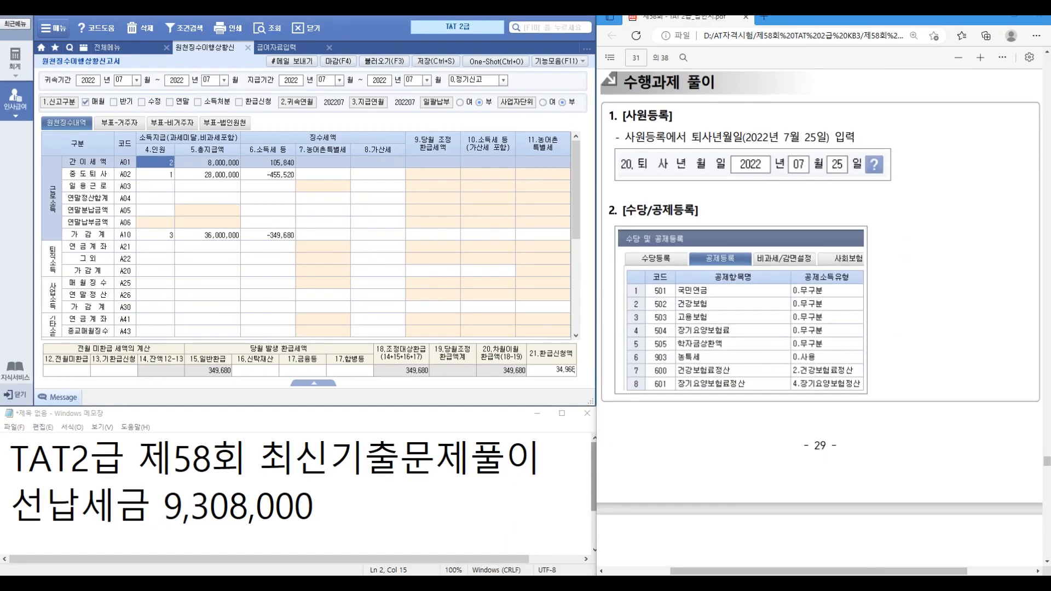
key("Return")
scroll(820, 317, "down", 15)
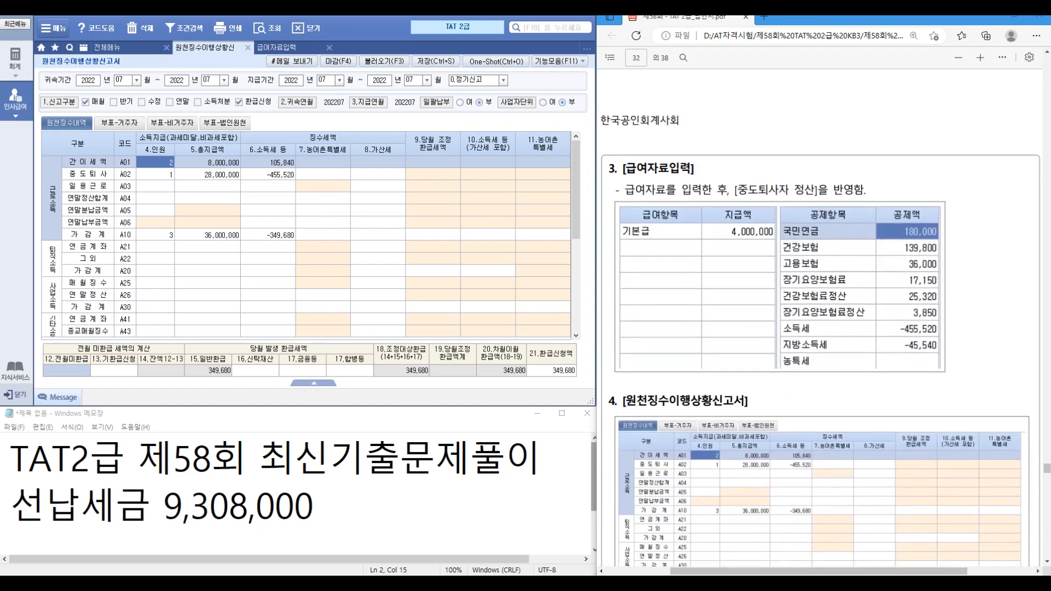
scroll(819, 318, "down", 2)
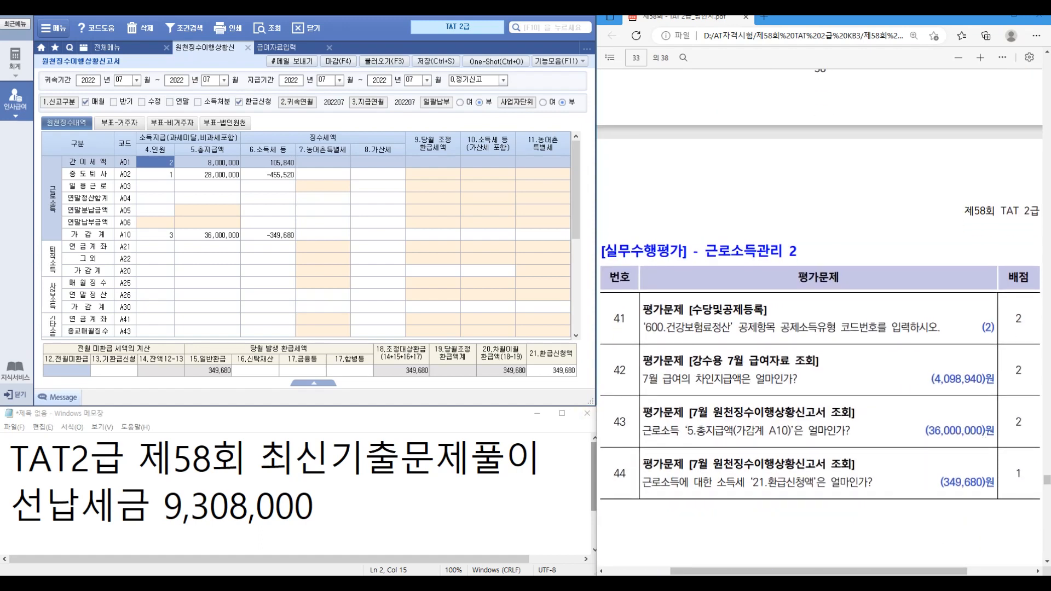
scroll(819, 317, "down", 11)
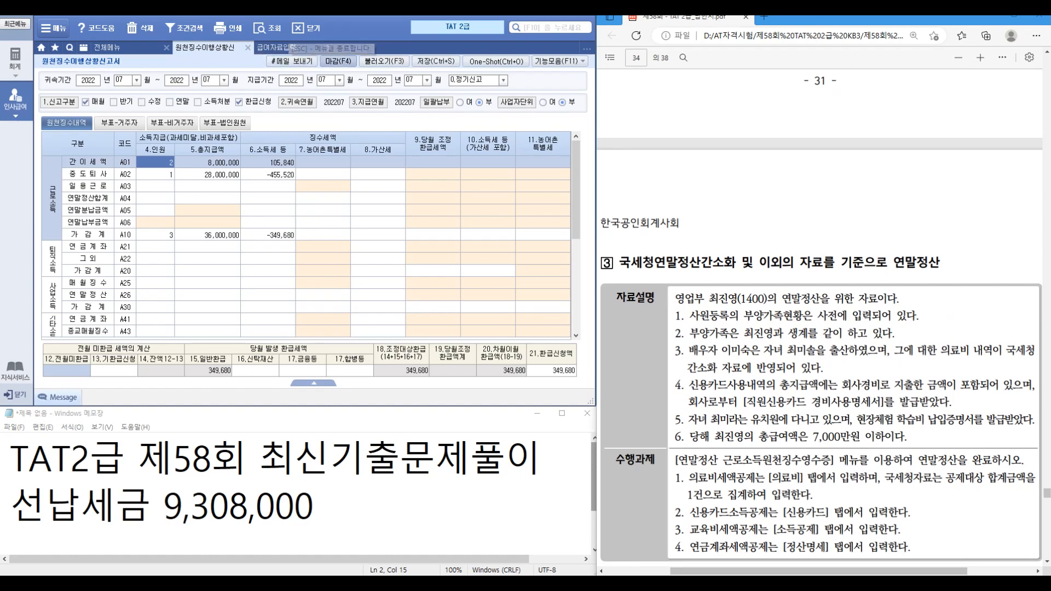
Step: Close payroll entry, and save and close the withholding status report
left_click(329, 48)
left_click(248, 47)
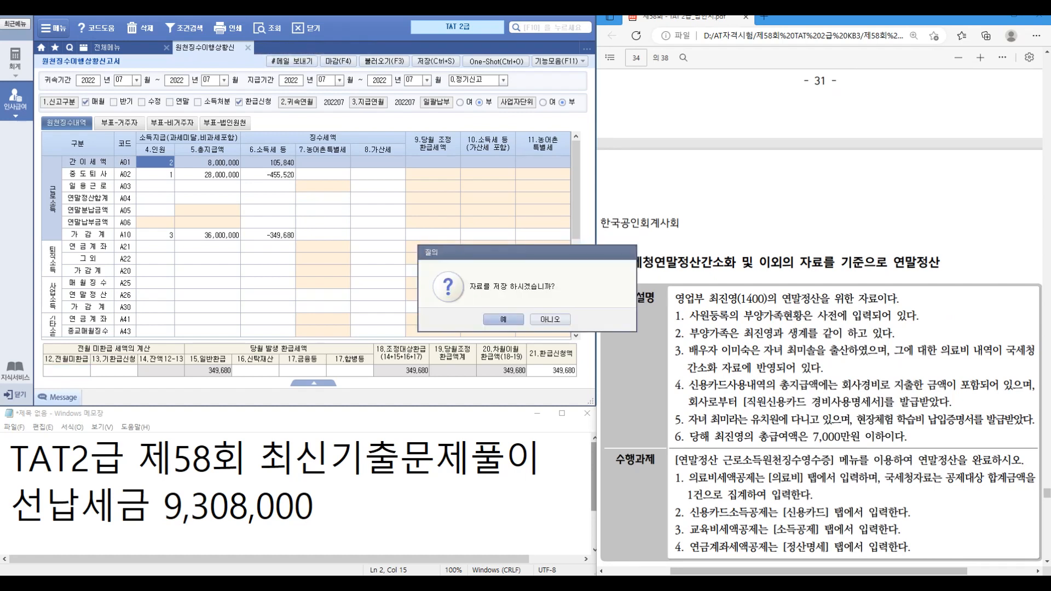
left_click(503, 320)
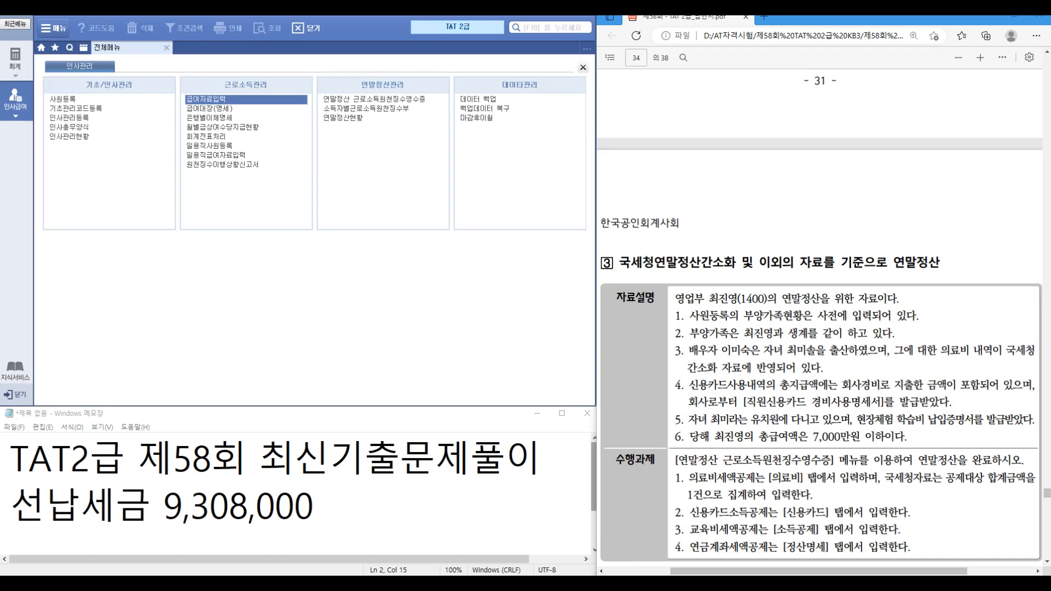
Step: Open employee 1400's year-end settlement and show the dependents' 소득공제 table
left_click(374, 99)
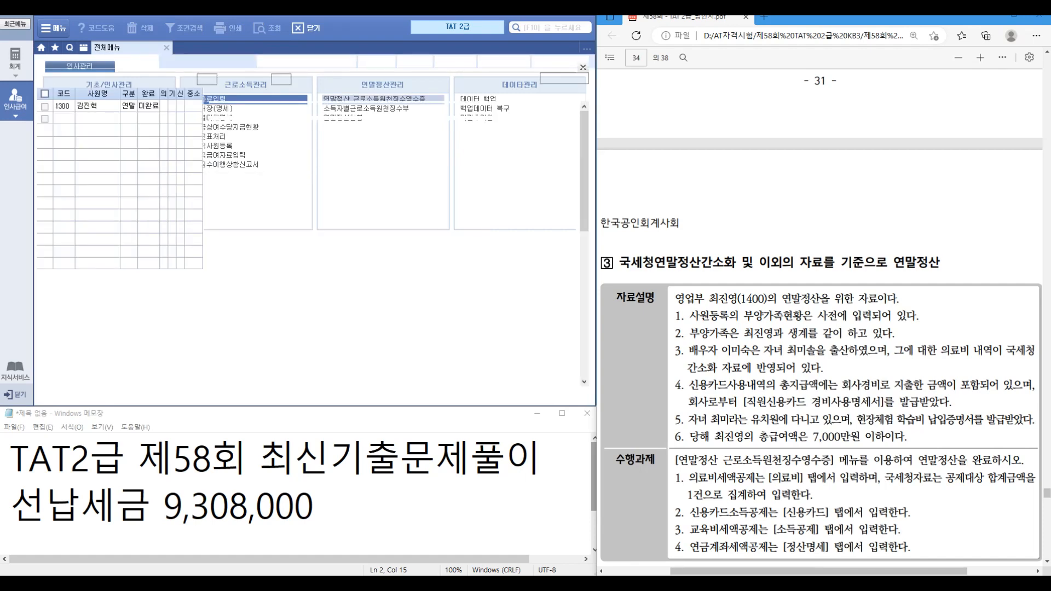
key("F2")
key("Down")
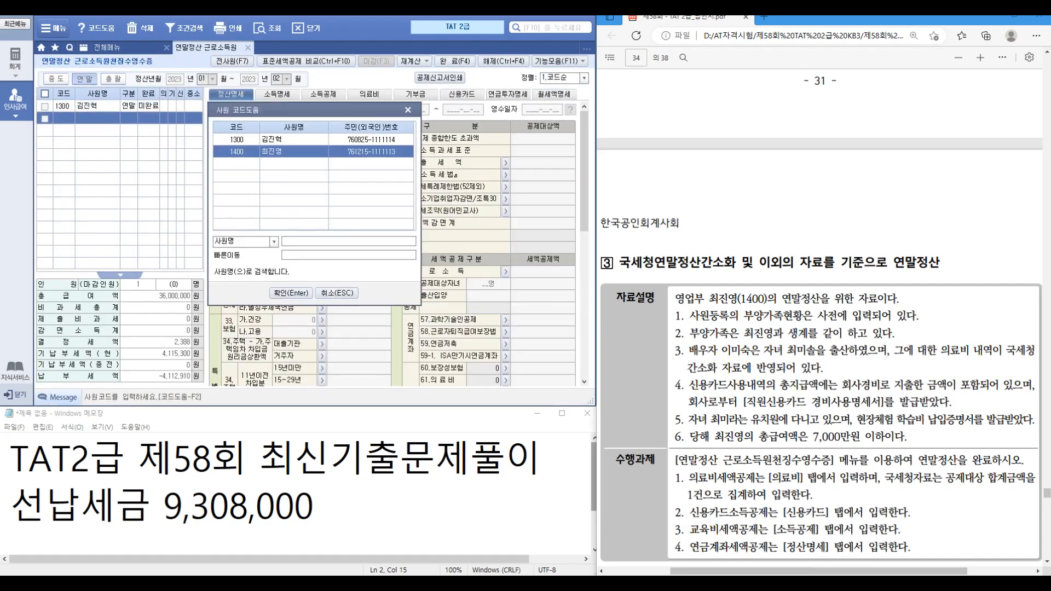
key("Return")
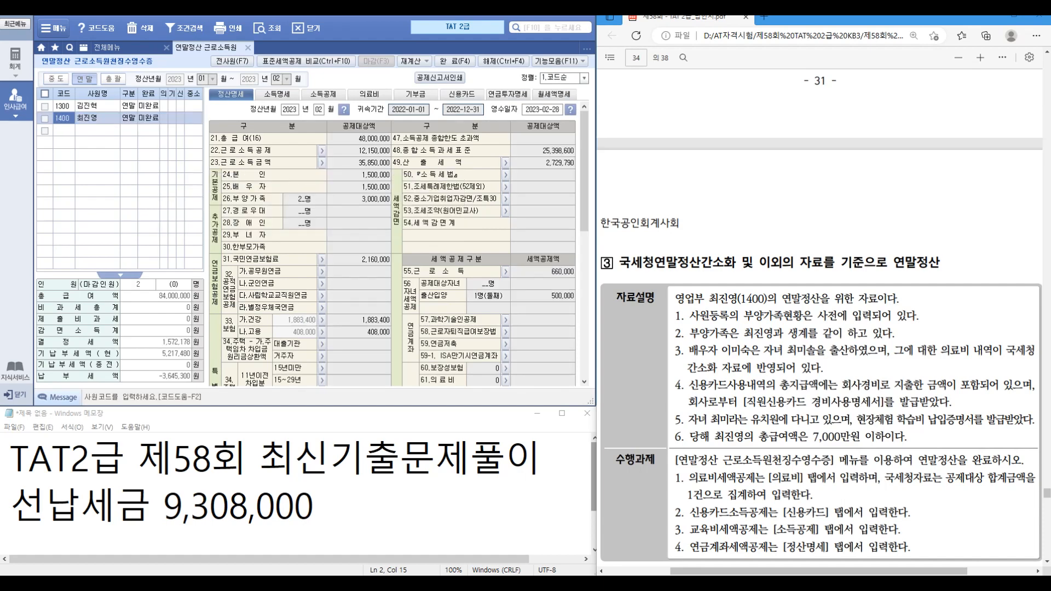
scroll(821, 328, "down", 2)
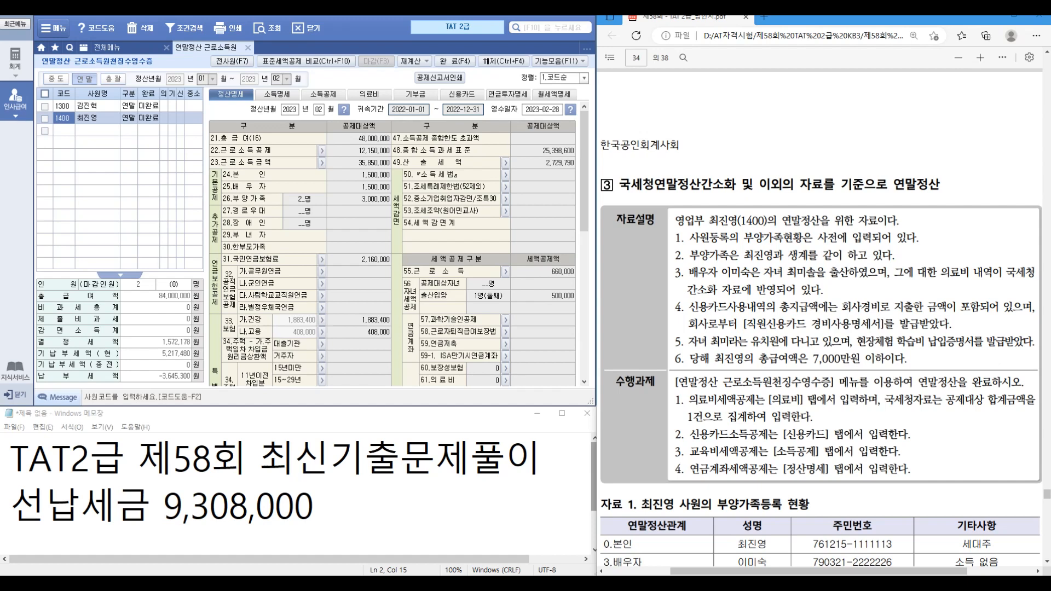
scroll(821, 317, "down", 6)
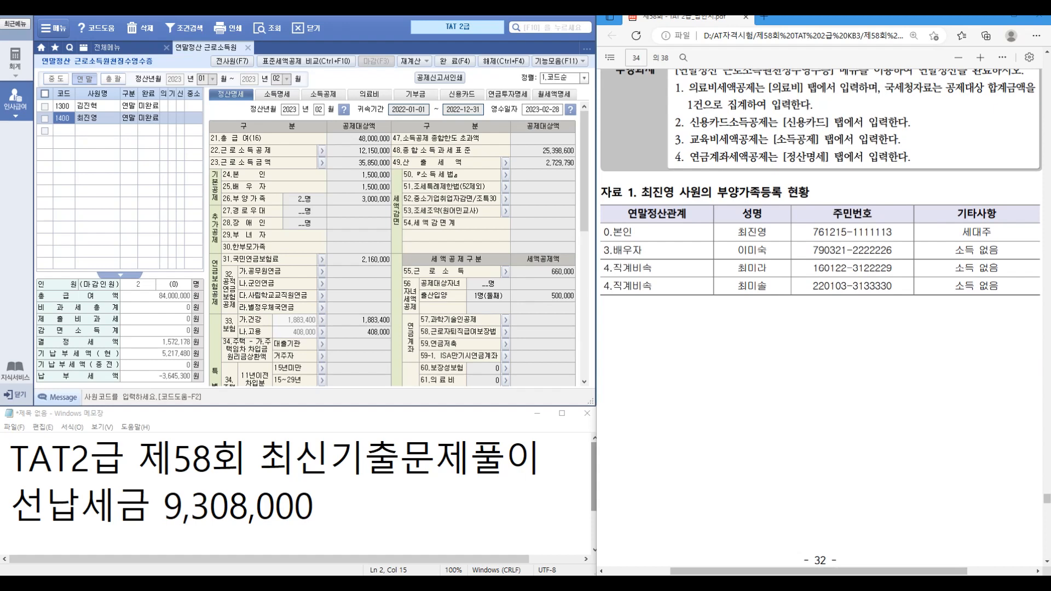
left_click(324, 94)
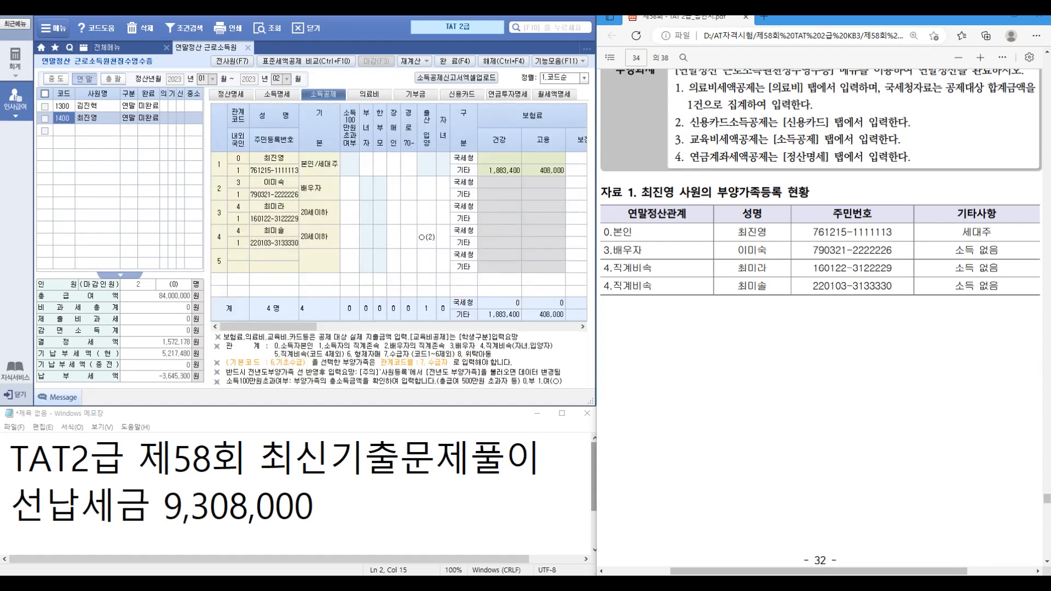
scroll(821, 318, "down", 10)
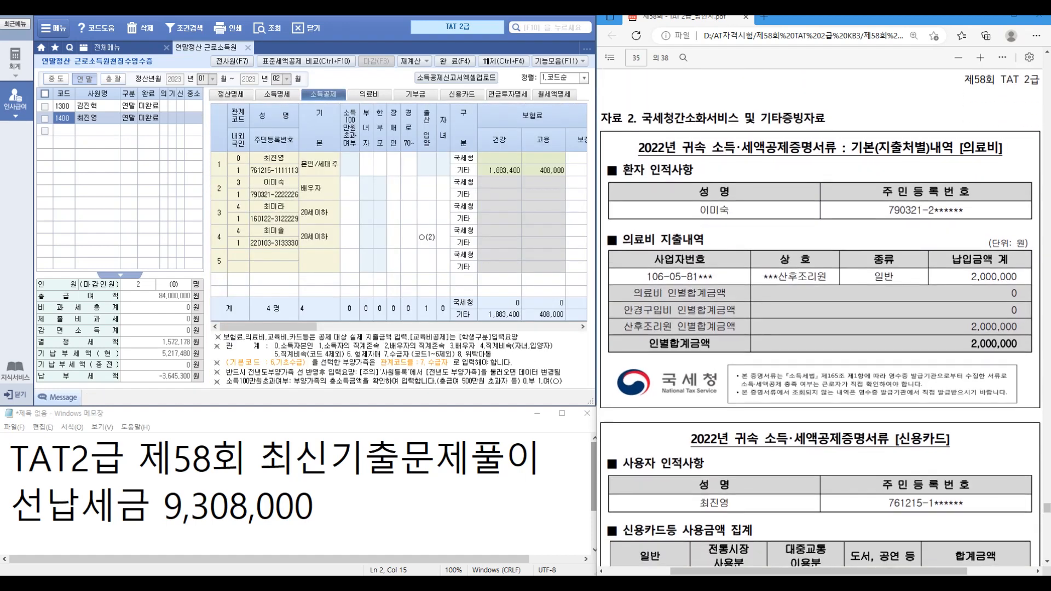
left_click(370, 94)
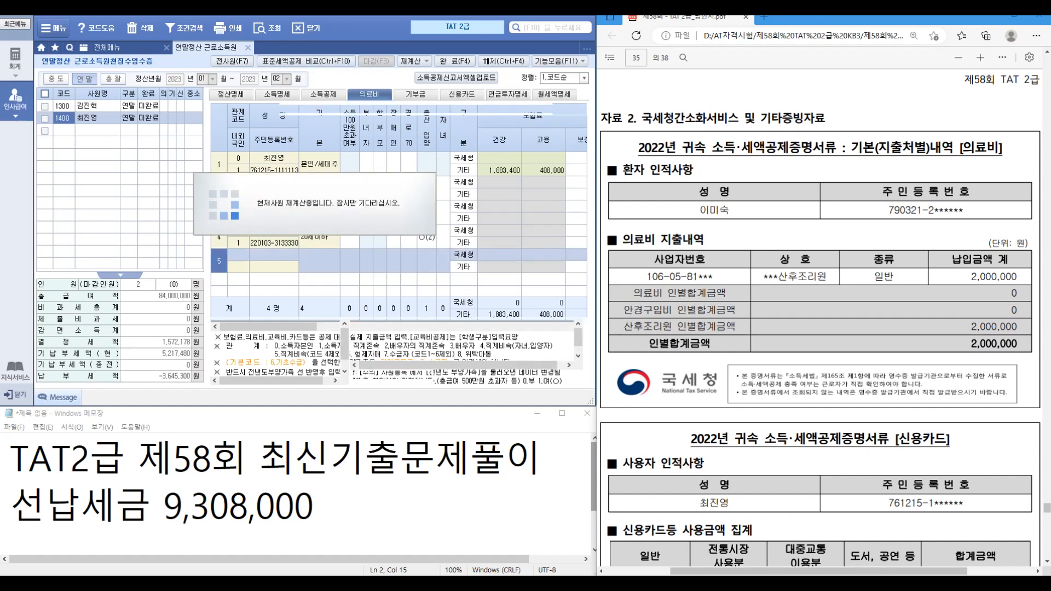
left_click(253, 158)
key("F2")
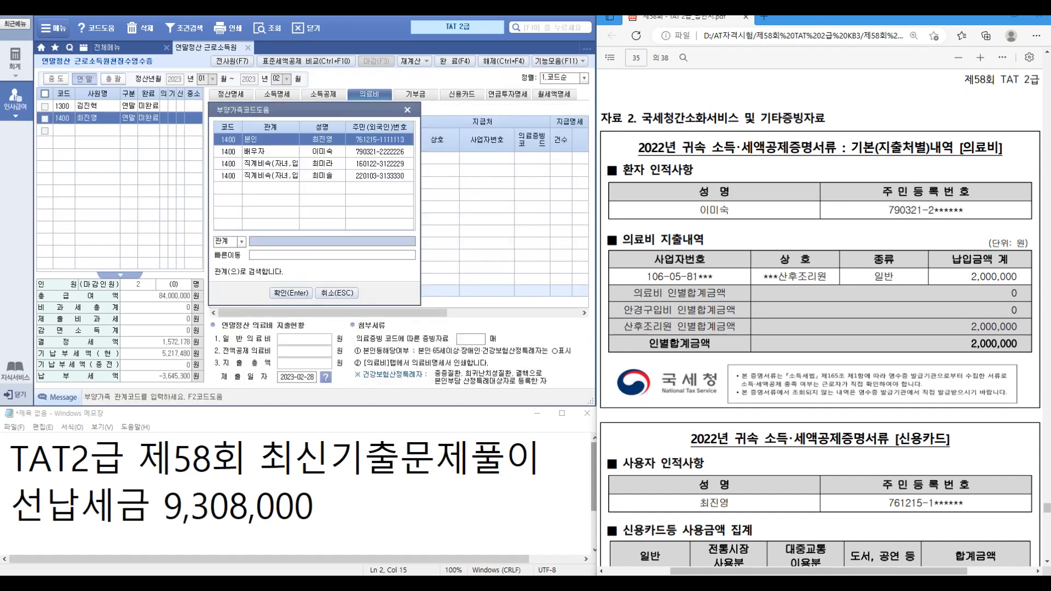
key("Down")
key("Return")
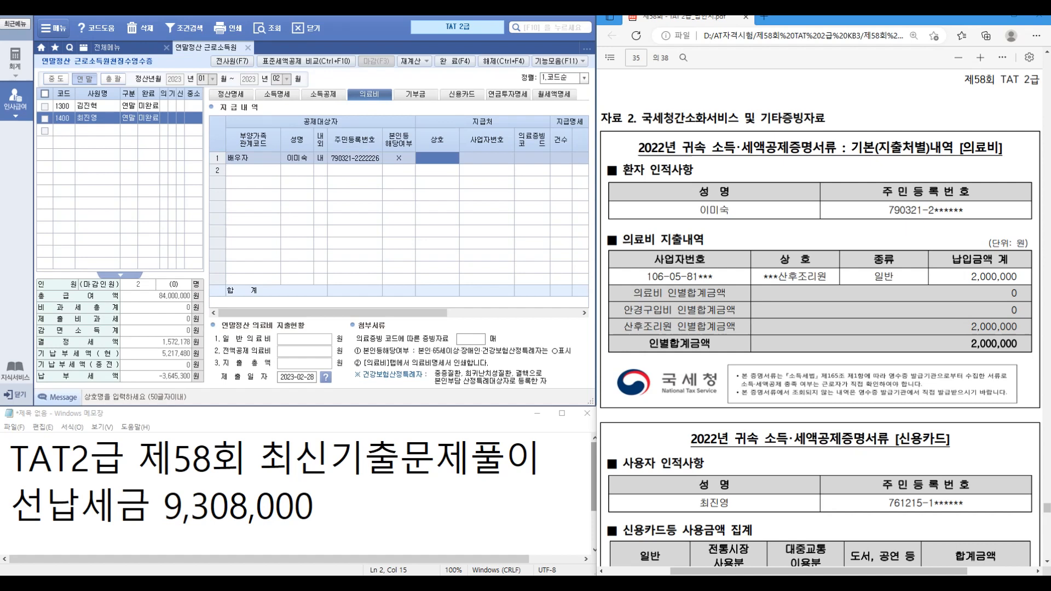
key("Return")
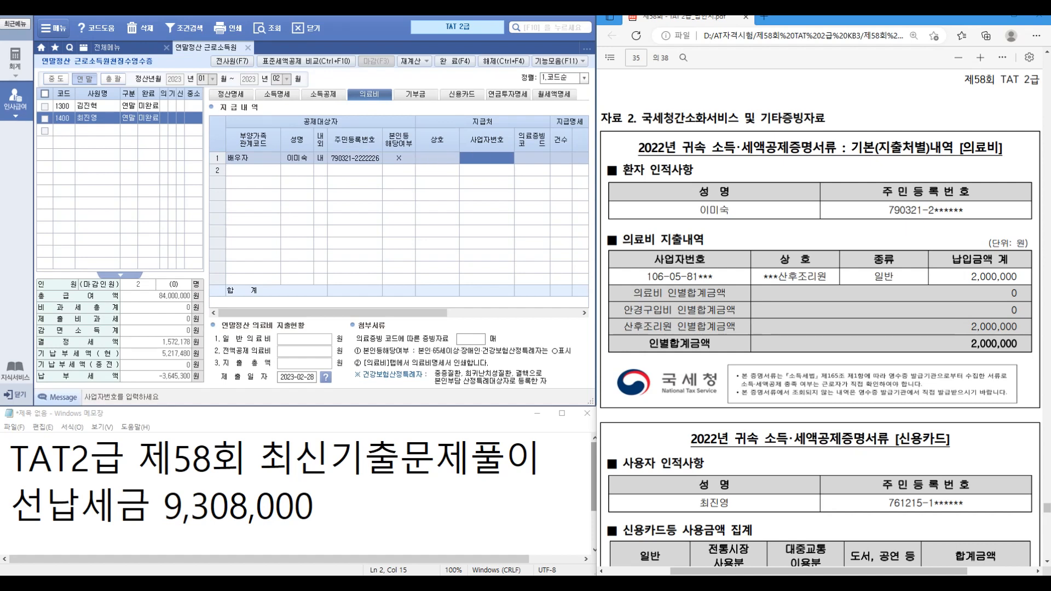
key("Return")
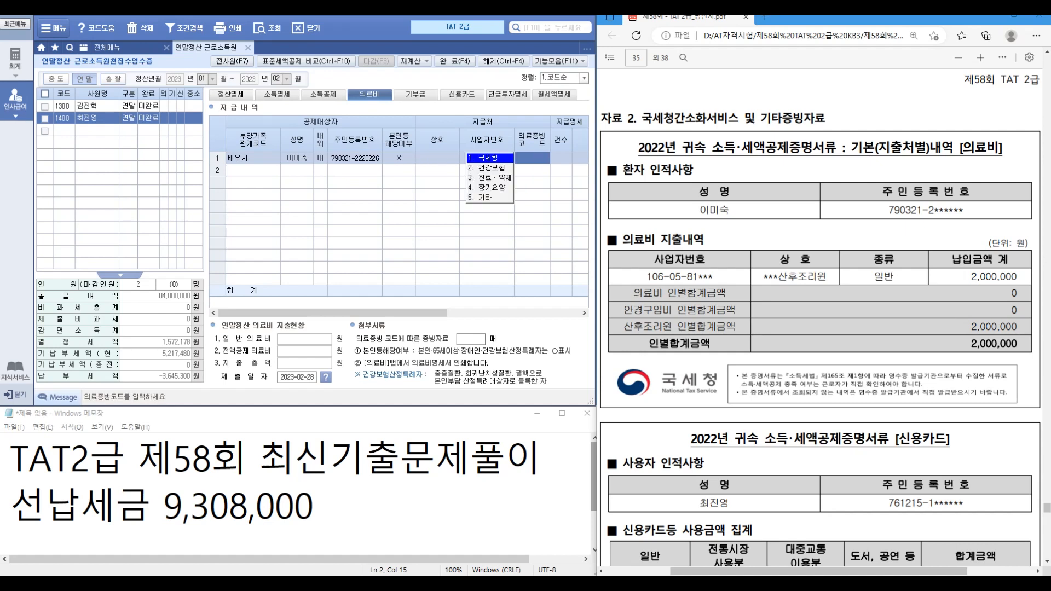
key("Return")
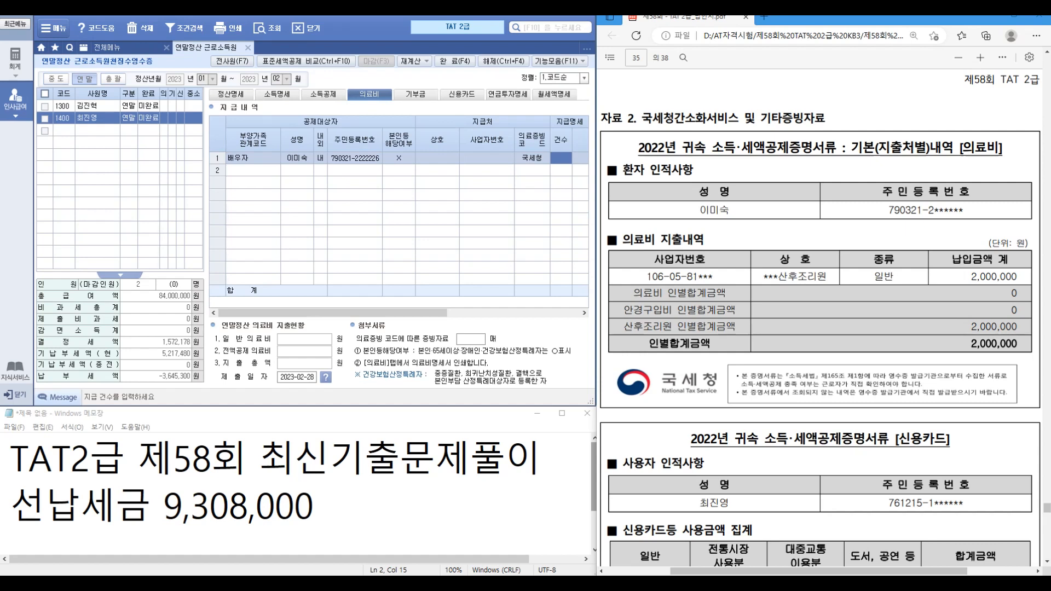
key("Return")
type("2000000")
key("Return")
key("Return")
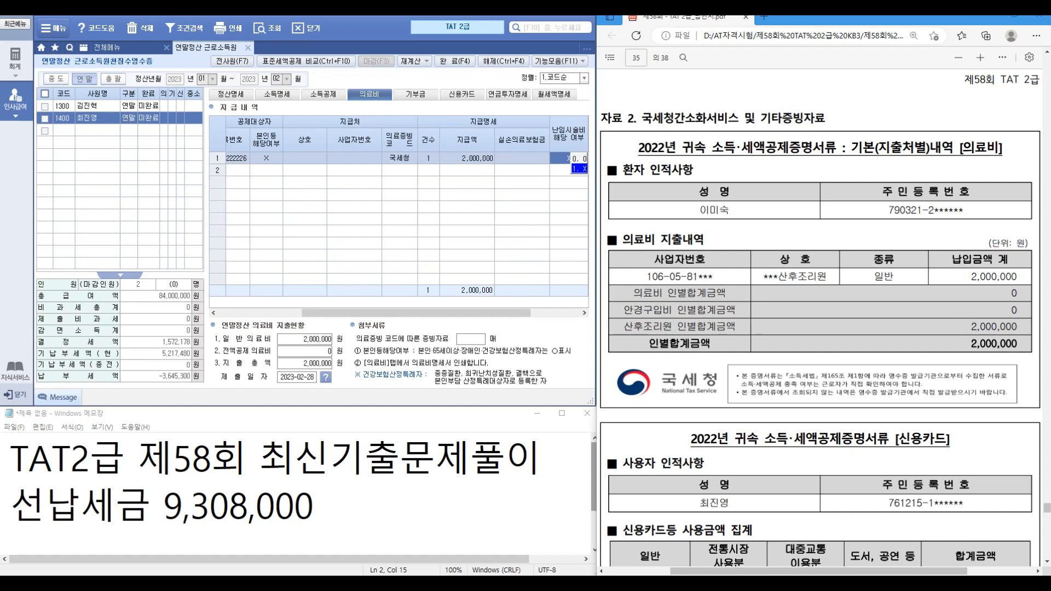
key("Return")
key("Return")
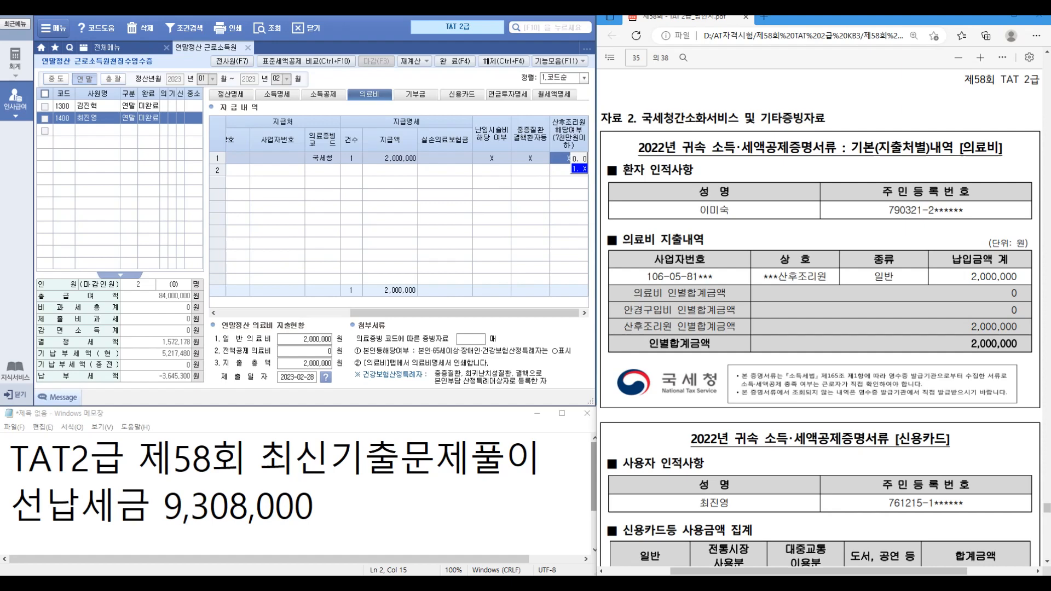
key("Return")
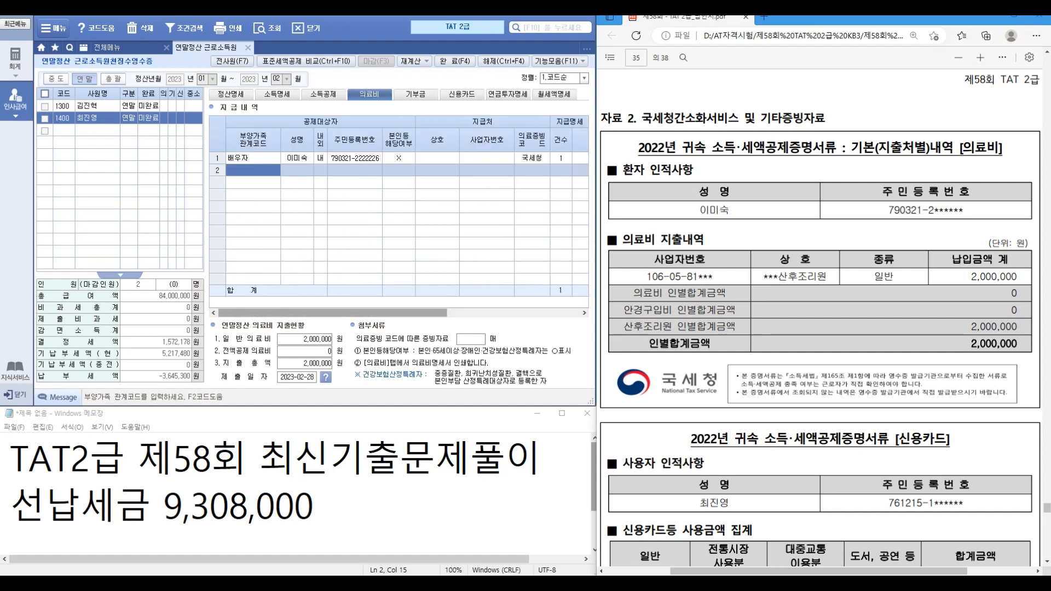
left_click_drag(332, 313, 465, 313)
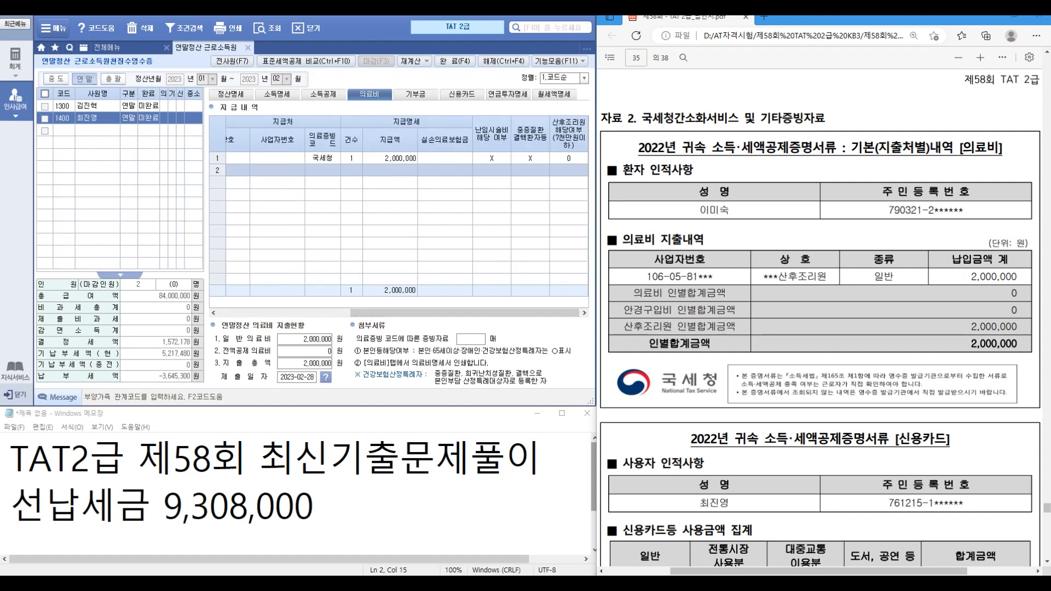
scroll(820, 318, "down", 4)
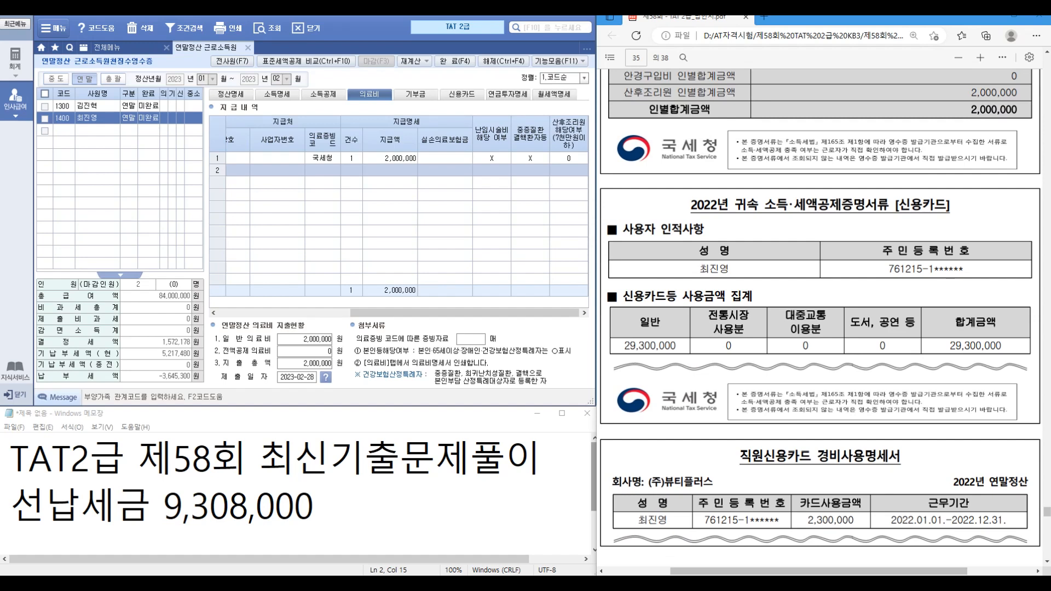
scroll(819, 317, "down", 1)
key("ctrl")
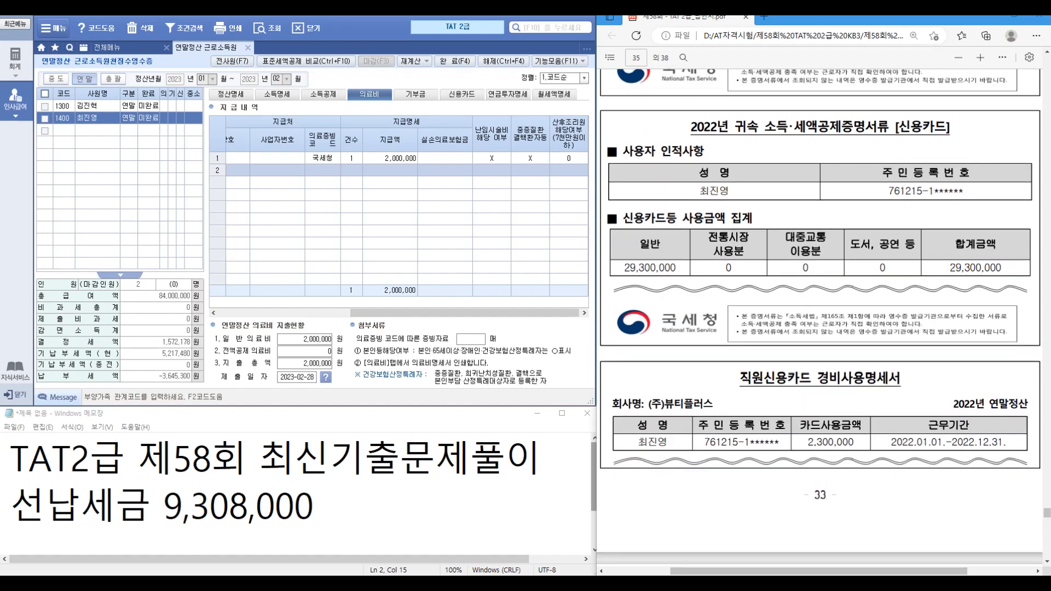
Step: Enter 27,000,000 of 국세청 credit-card spending on employee 1400's 신용카드 tab
left_click(461, 94)
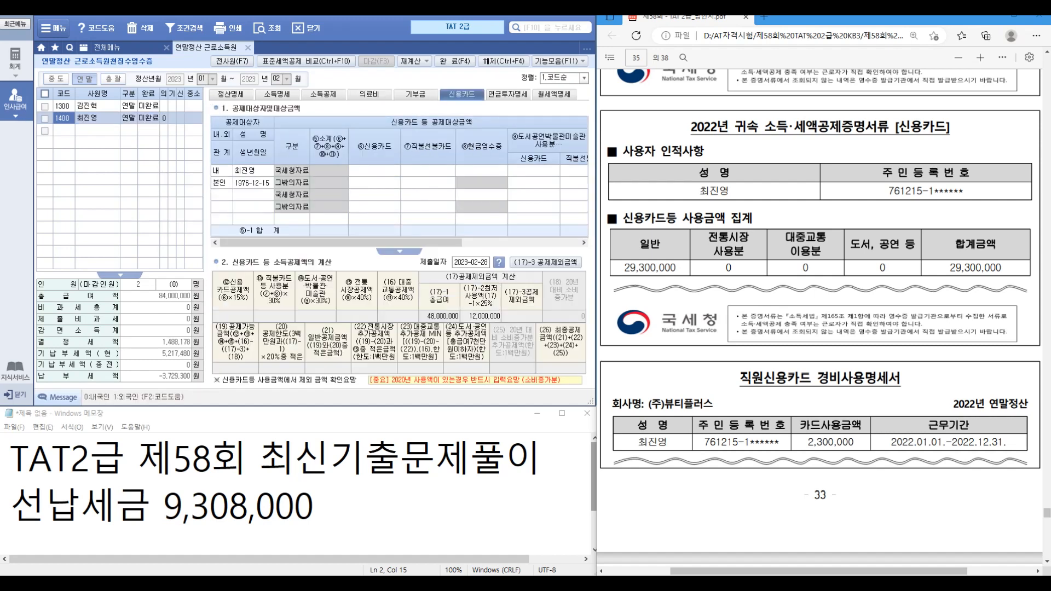
left_click(374, 171)
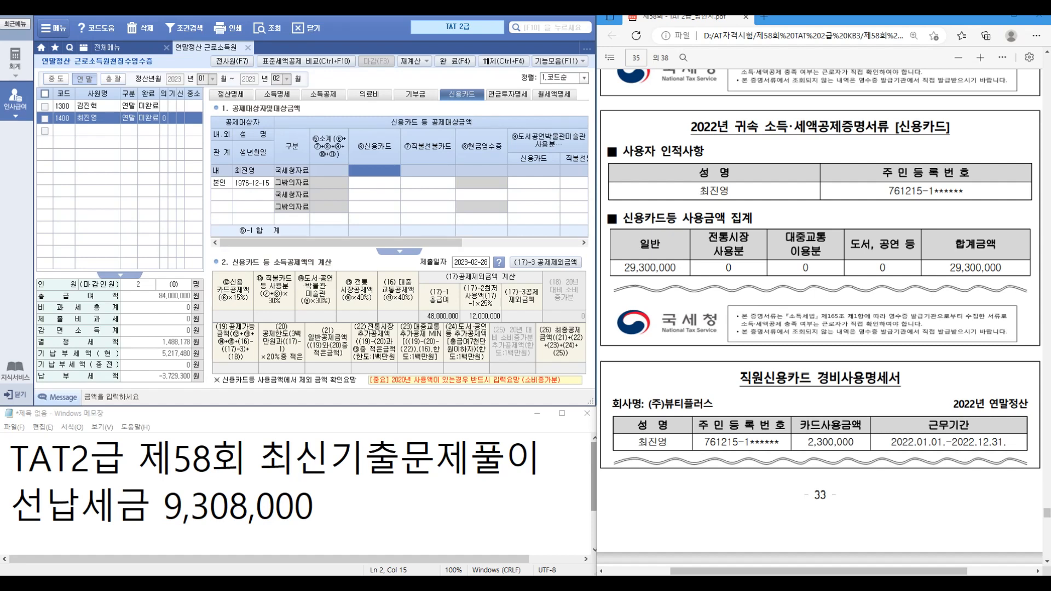
type("27000000")
key("Return")
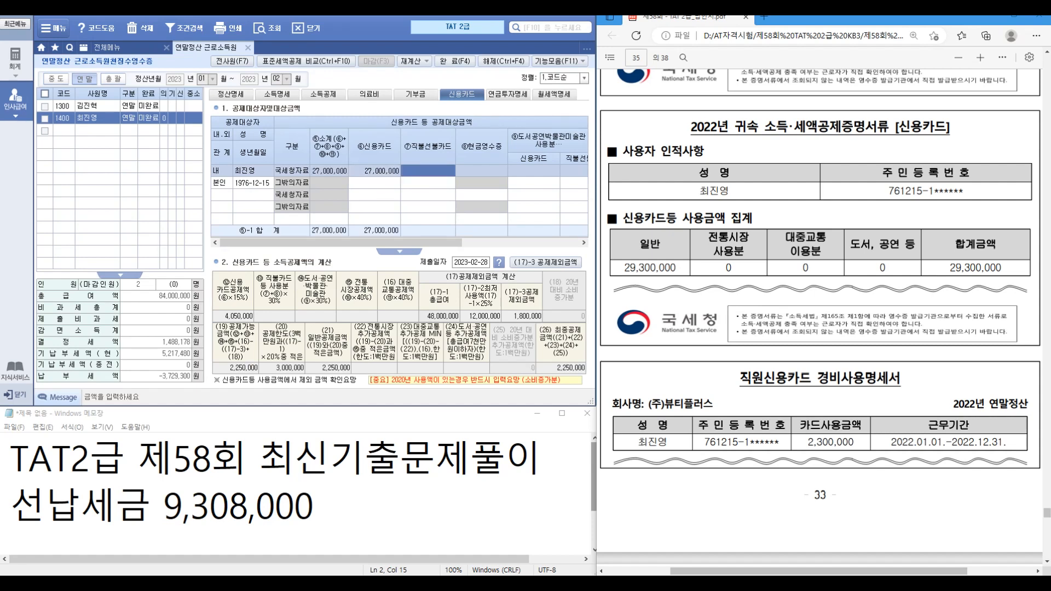
scroll(831, 362, "down", 3)
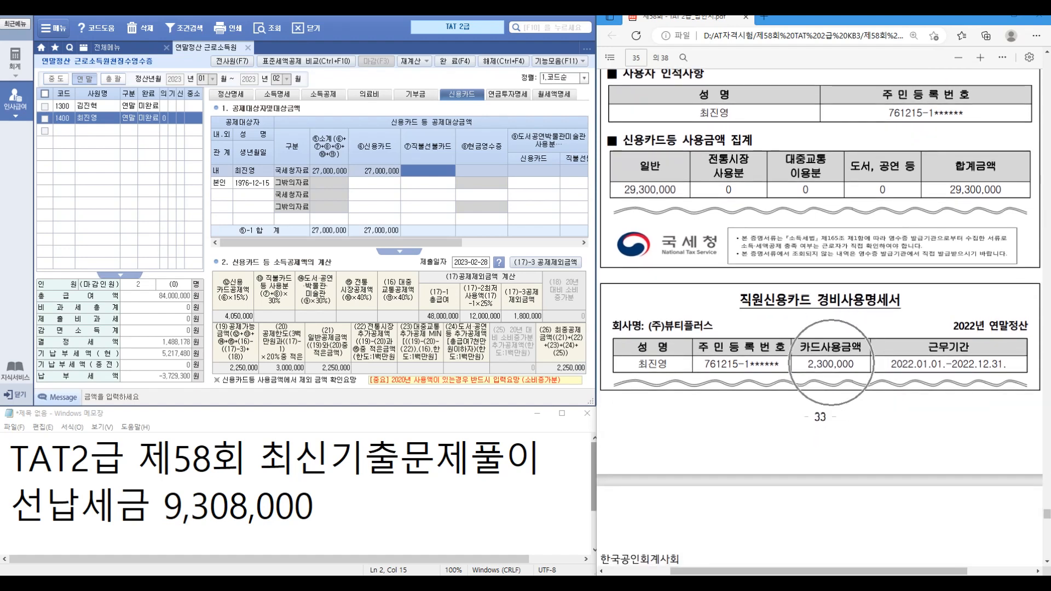
scroll(819, 316, "down", 10)
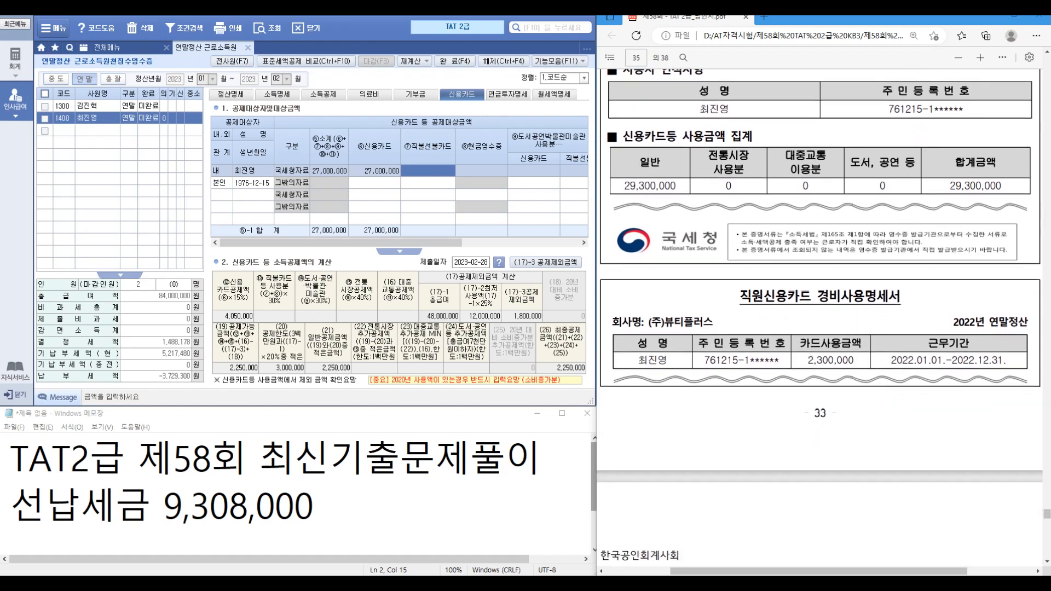
scroll(819, 318, "down", 3)
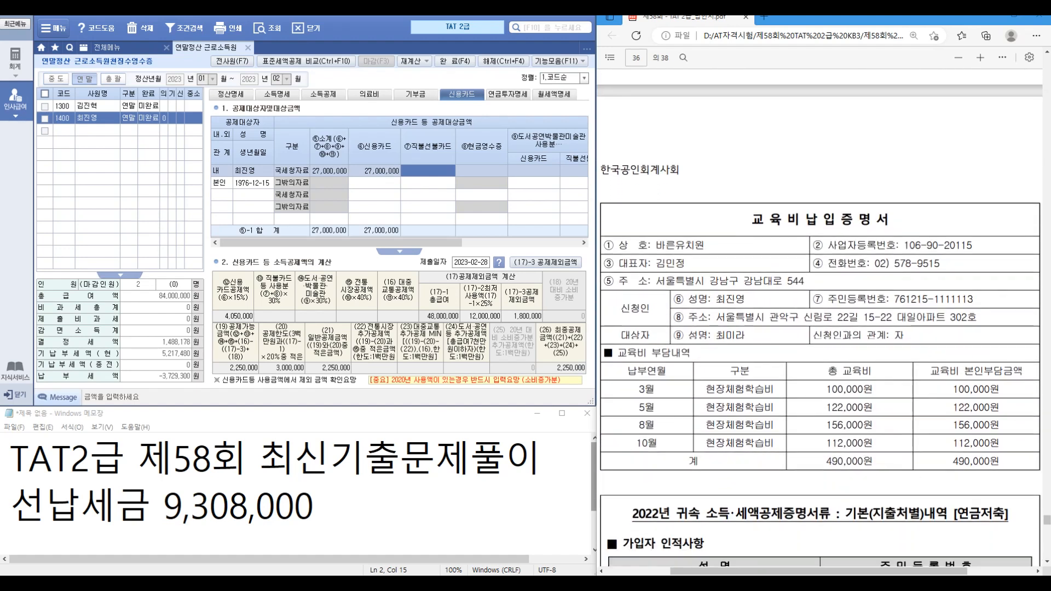
Step: Set row 3 child's education type to 1.취학전 with a 490,000 일반 expense
left_click(323, 94)
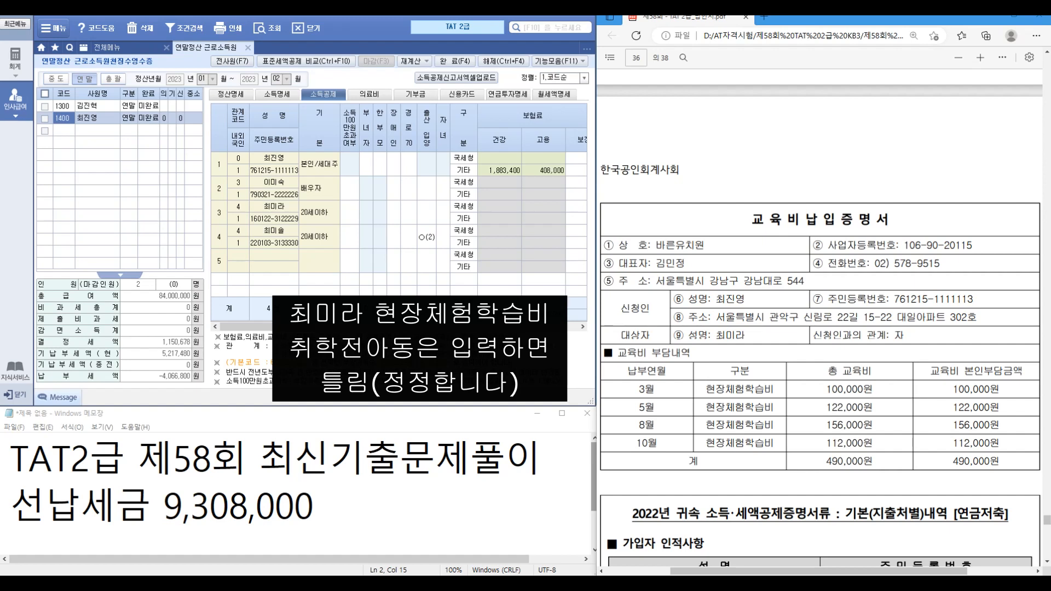
left_click(583, 327)
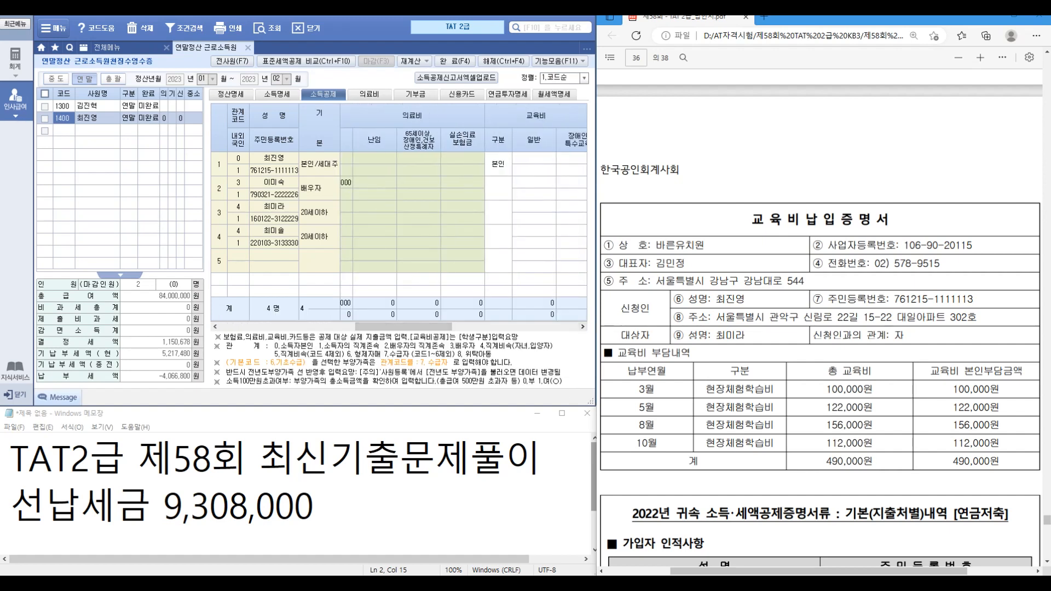
left_click(498, 212)
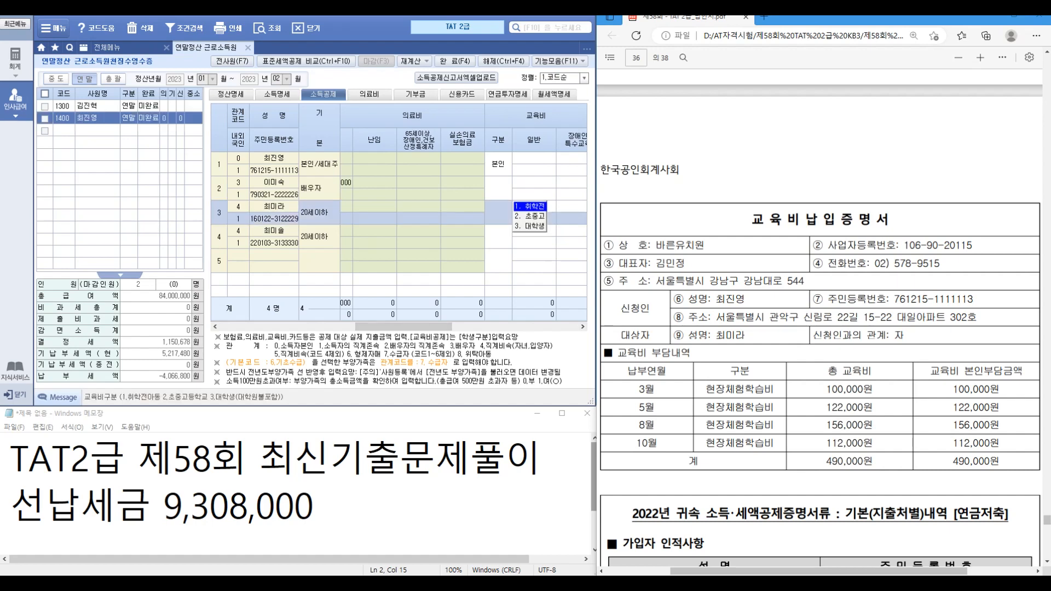
key("Return")
left_click(534, 207)
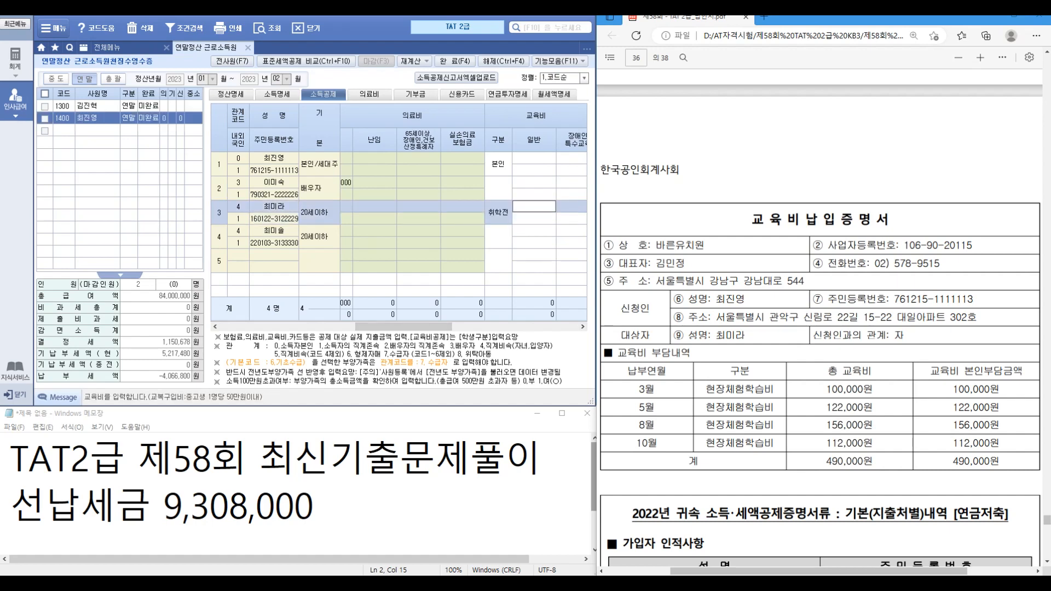
type("121")
key("Return")
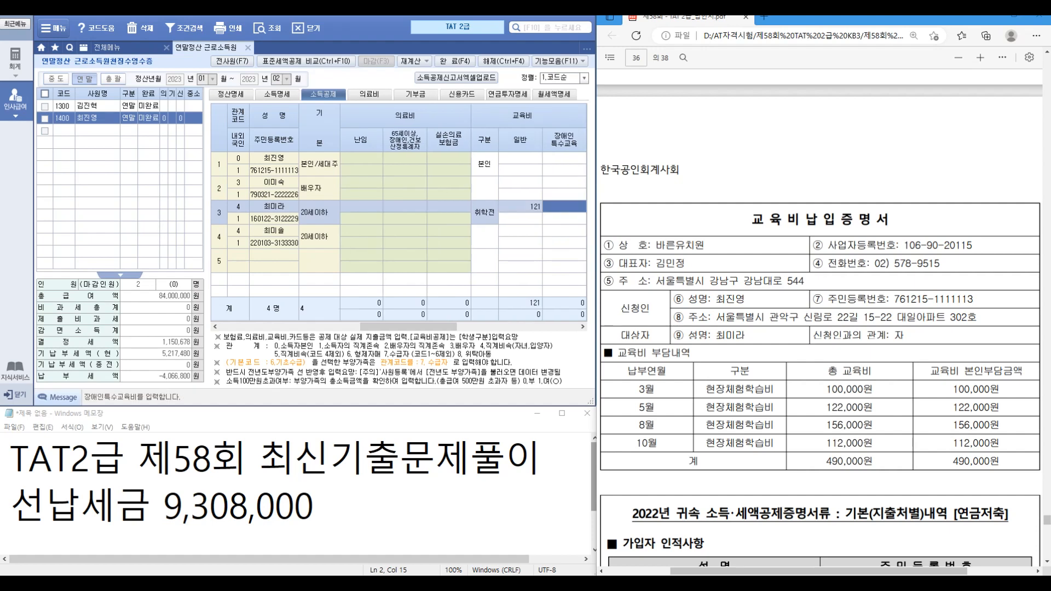
left_click(520, 207)
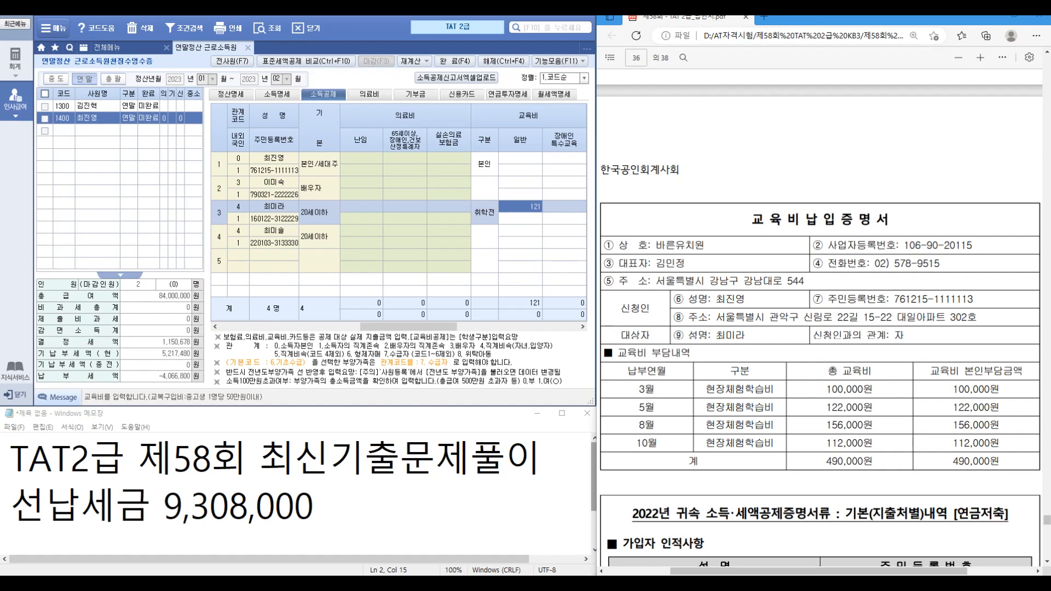
type("490000")
key("Return")
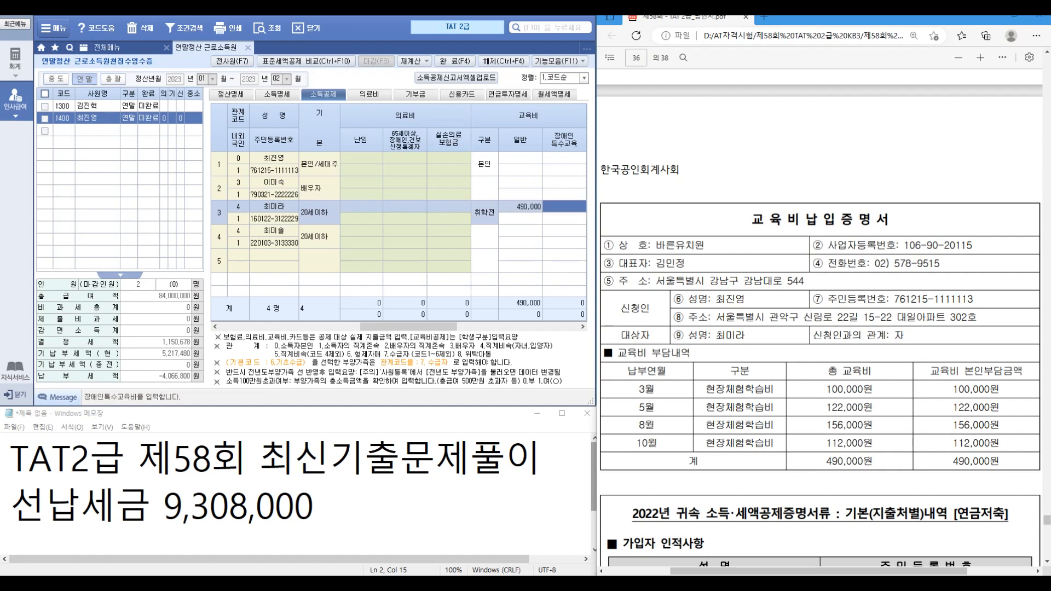
left_click(520, 218)
left_click(520, 207)
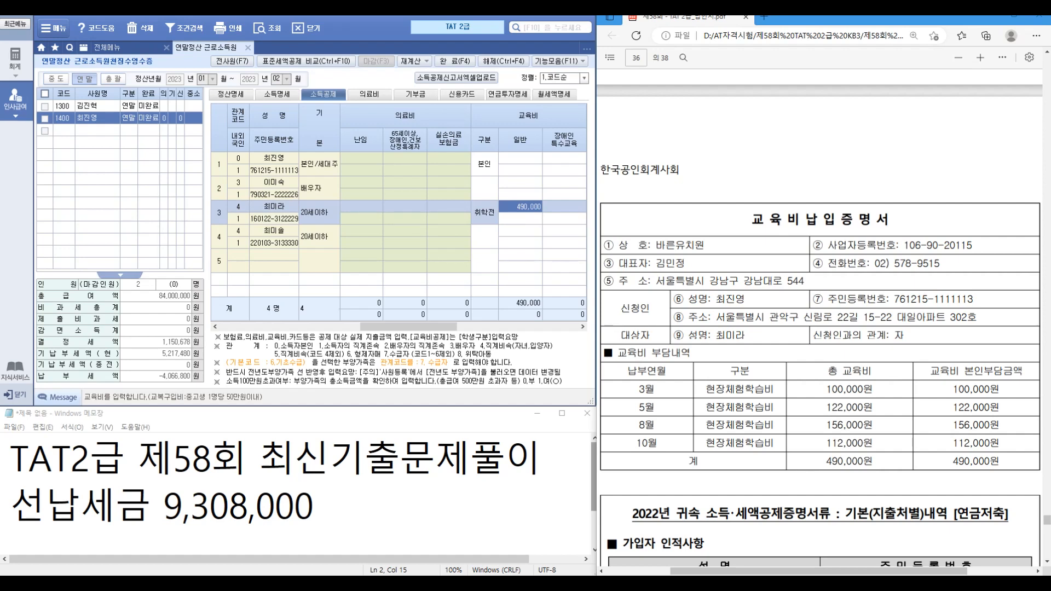
Step: Review the 정산명세 summary, now showing 결정세액 1,077,170
scroll(820, 317, "down", 3)
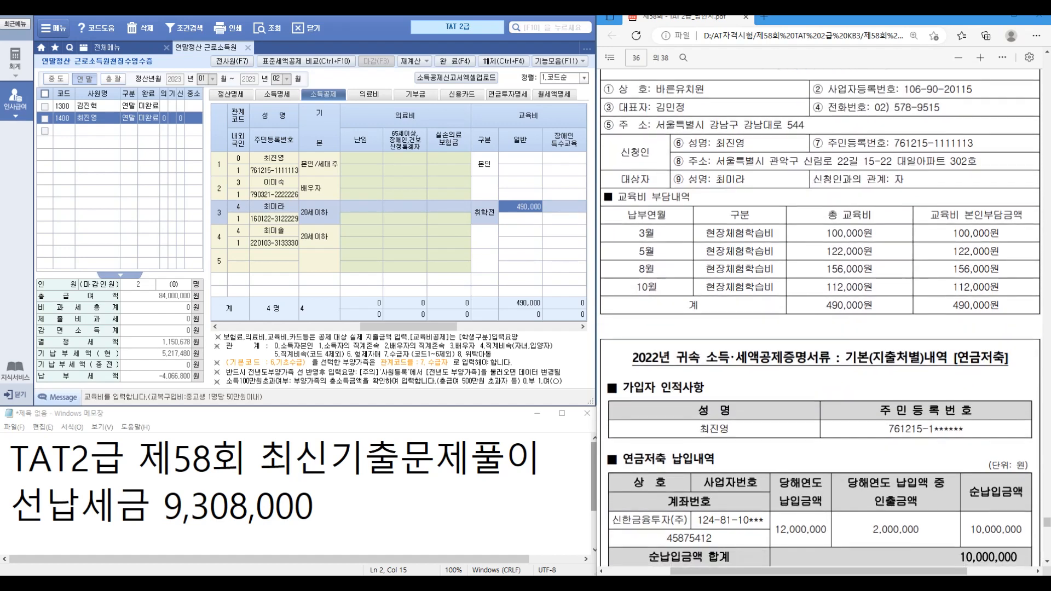
scroll(820, 317, "down", 2)
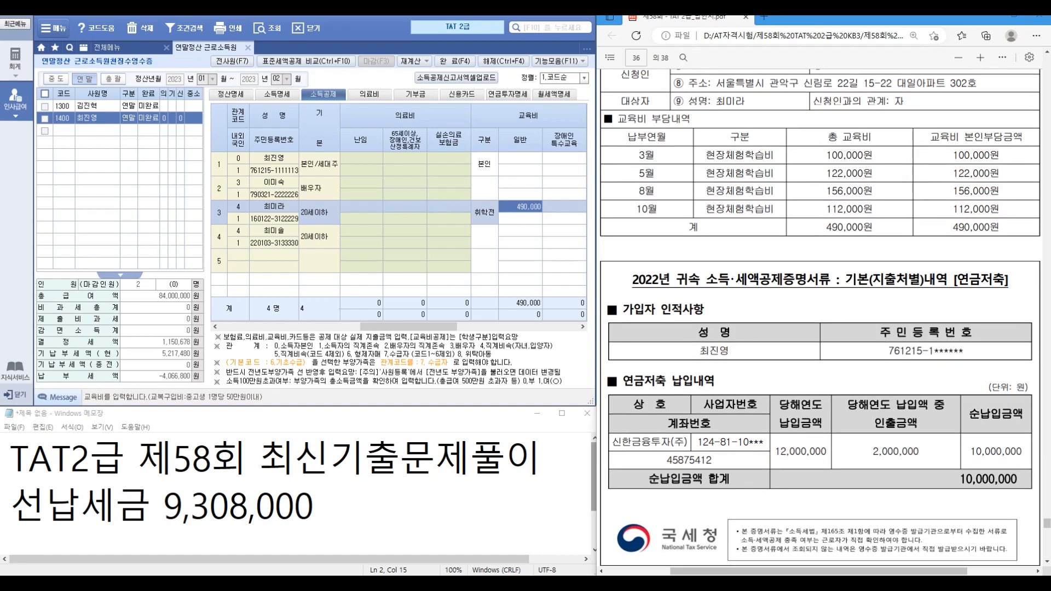
left_click(231, 94)
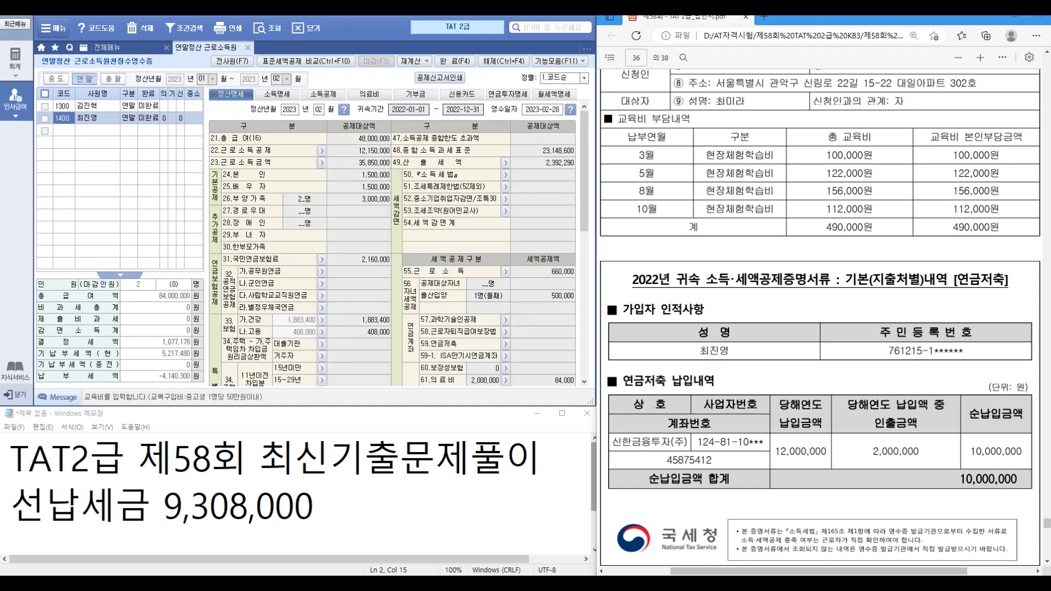
scroll(539, 279, "down", 1)
Step: Start a 59.연금저축 account entry with type 3.연금저축 and institution 신한금융투자(주), code 170
left_click(543, 278)
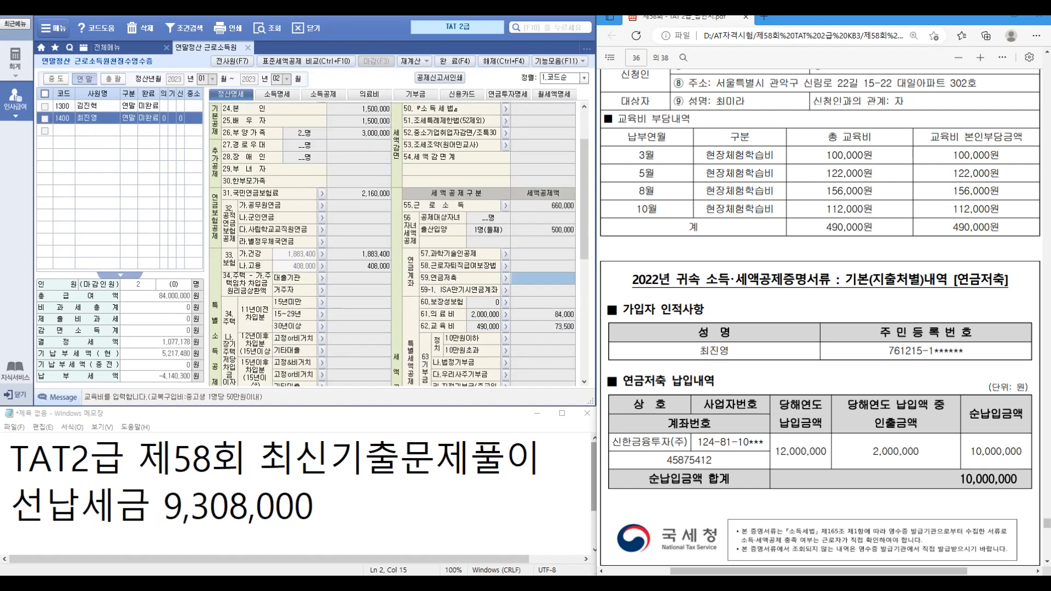
left_click(506, 278)
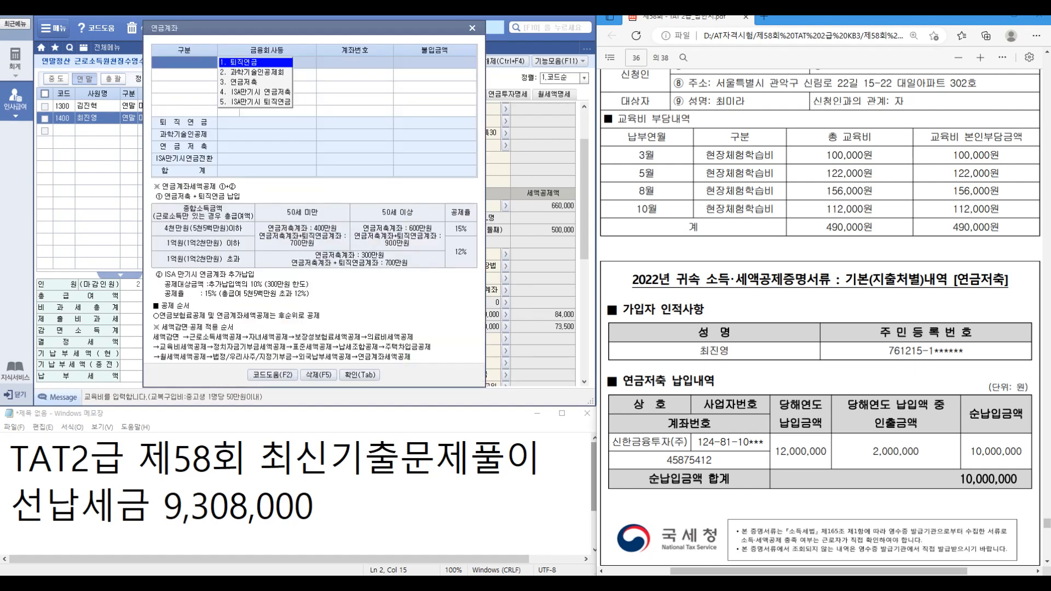
key("3")
key("Return")
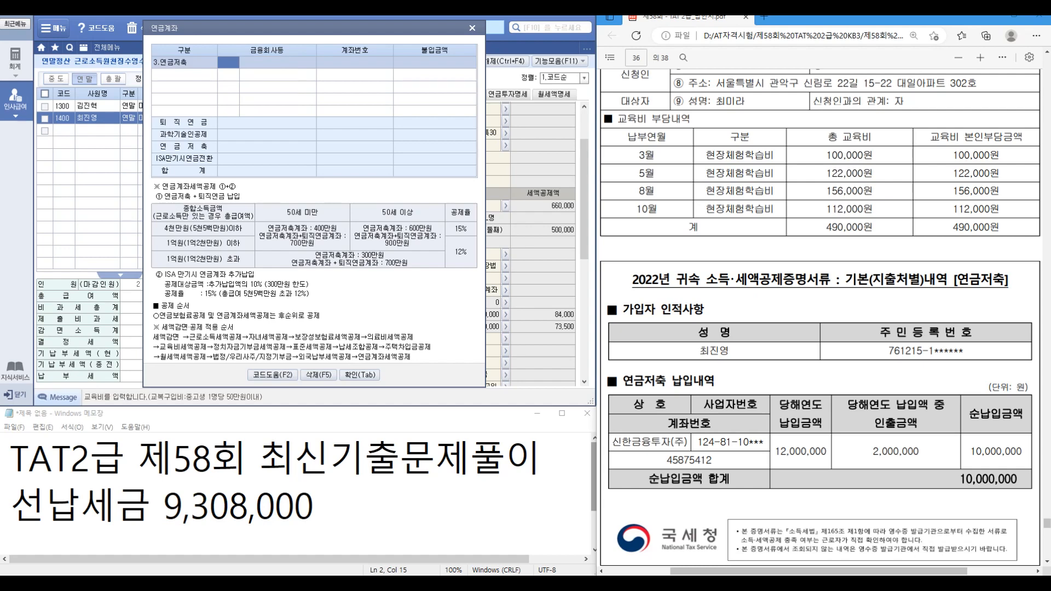
key("F2")
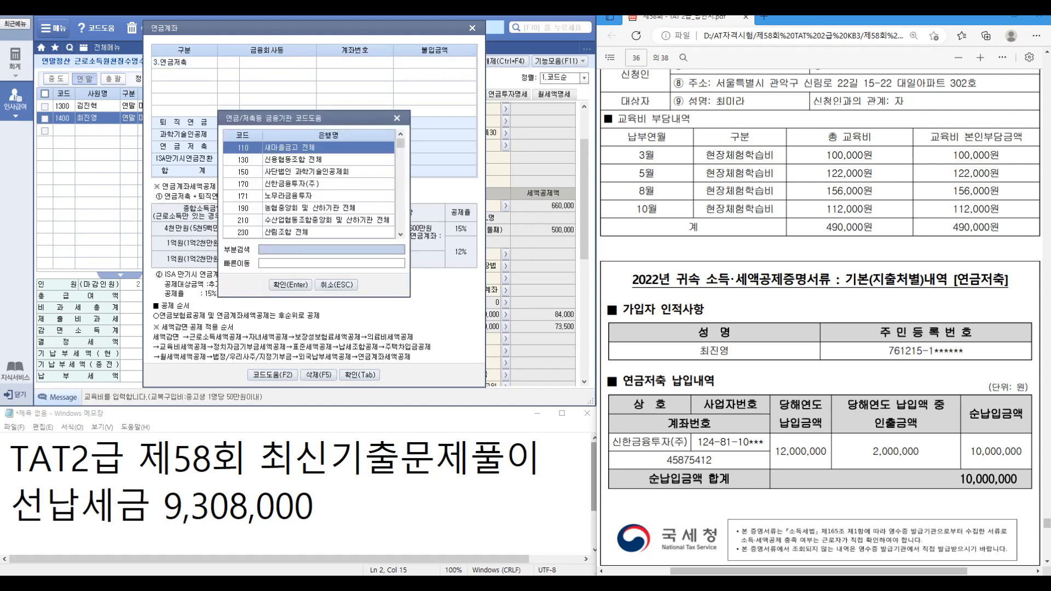
type("신한")
key("Return")
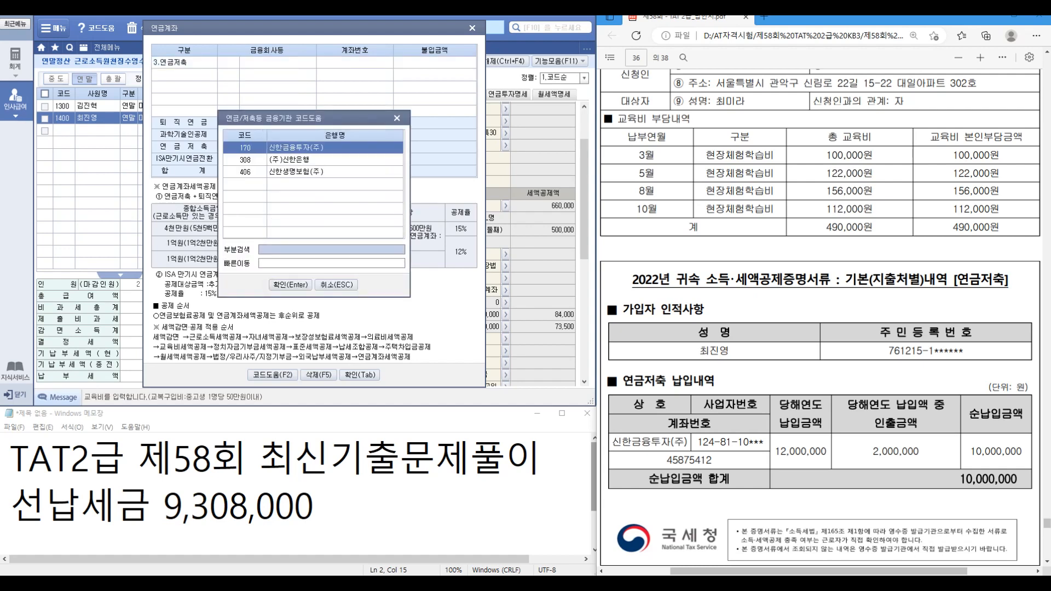
key("Return")
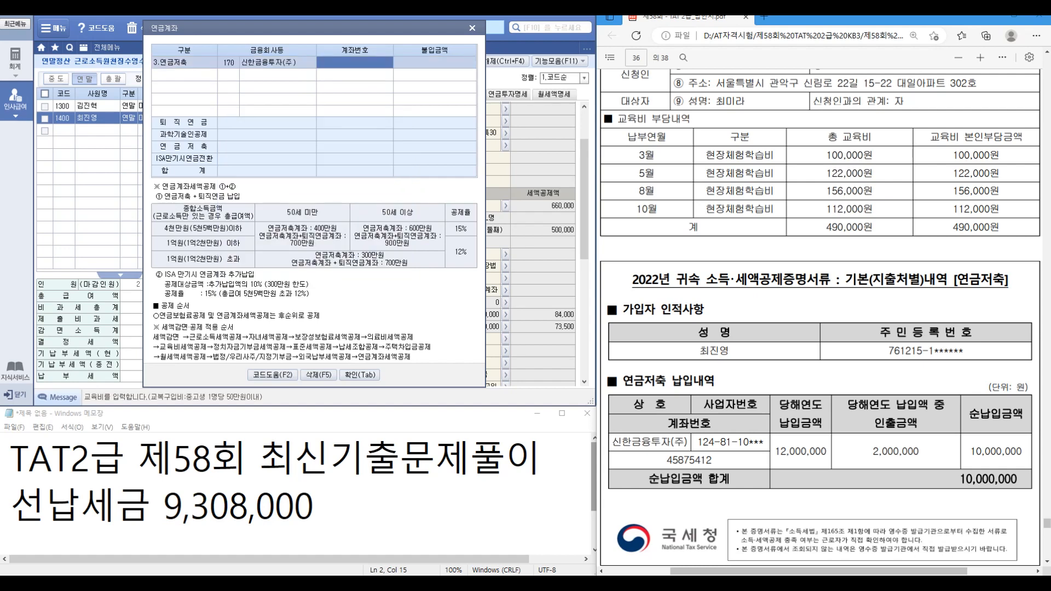
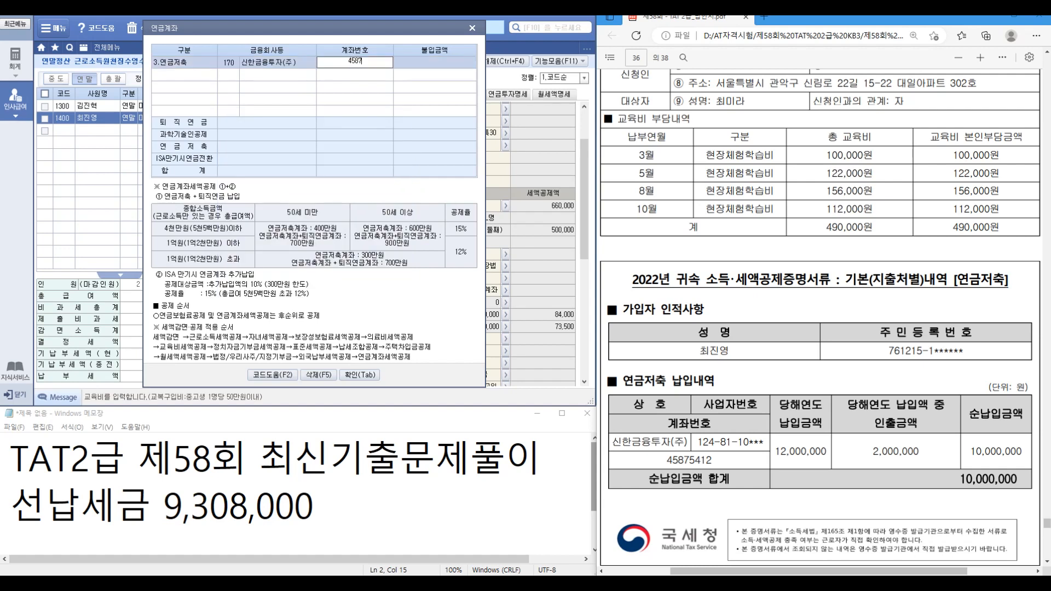
Step: Enter the pension account number and the 10,000,000 contribution, then confirm the account entry
key("Return")
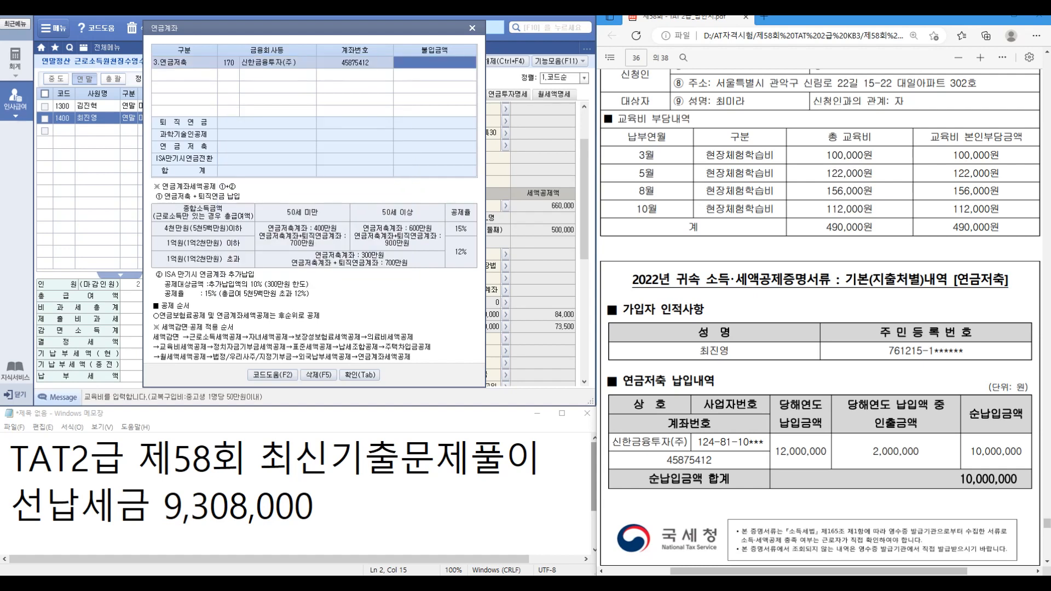
type("10000000")
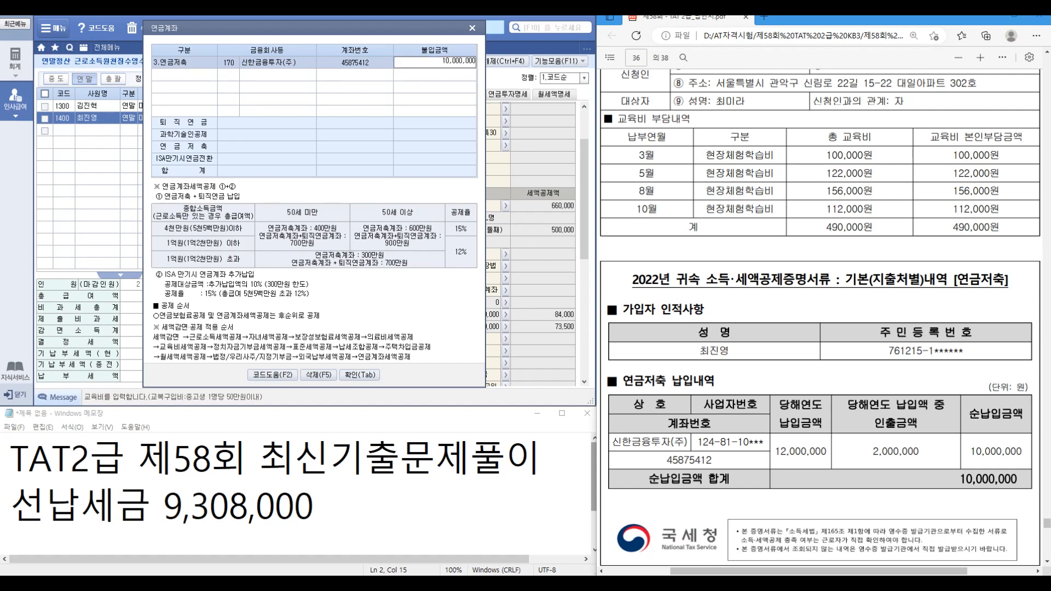
key("Return")
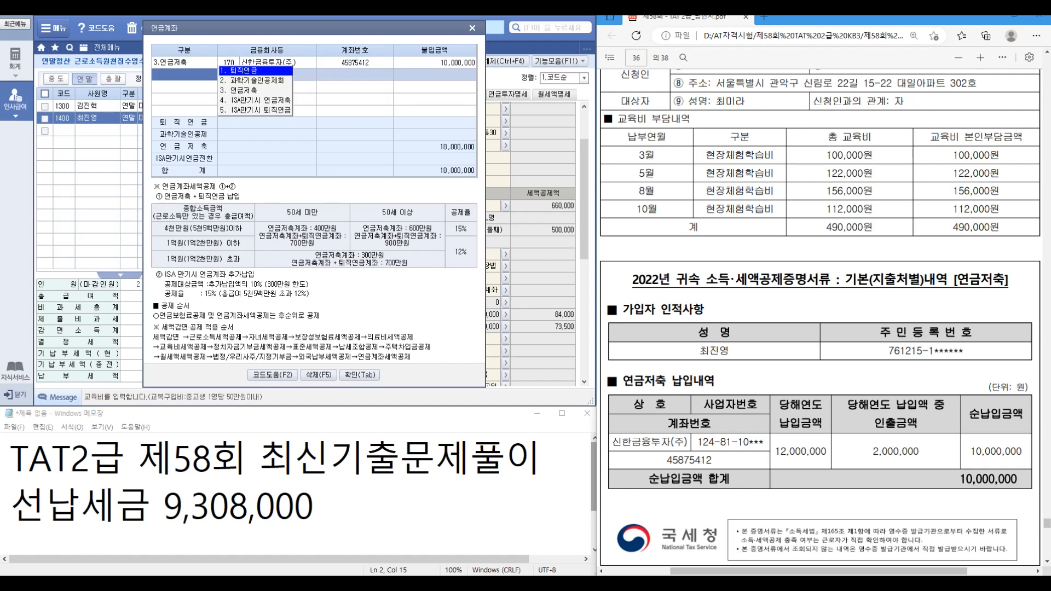
left_click(874, 452)
scroll(875, 452, "down", 8)
scroll(874, 452, "down", 1)
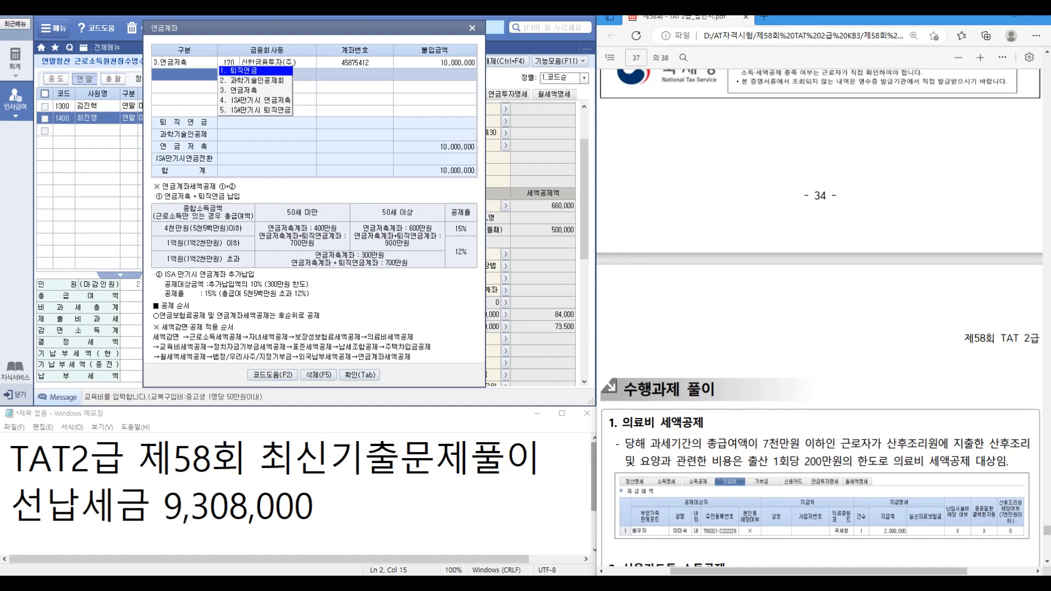
key("Tab")
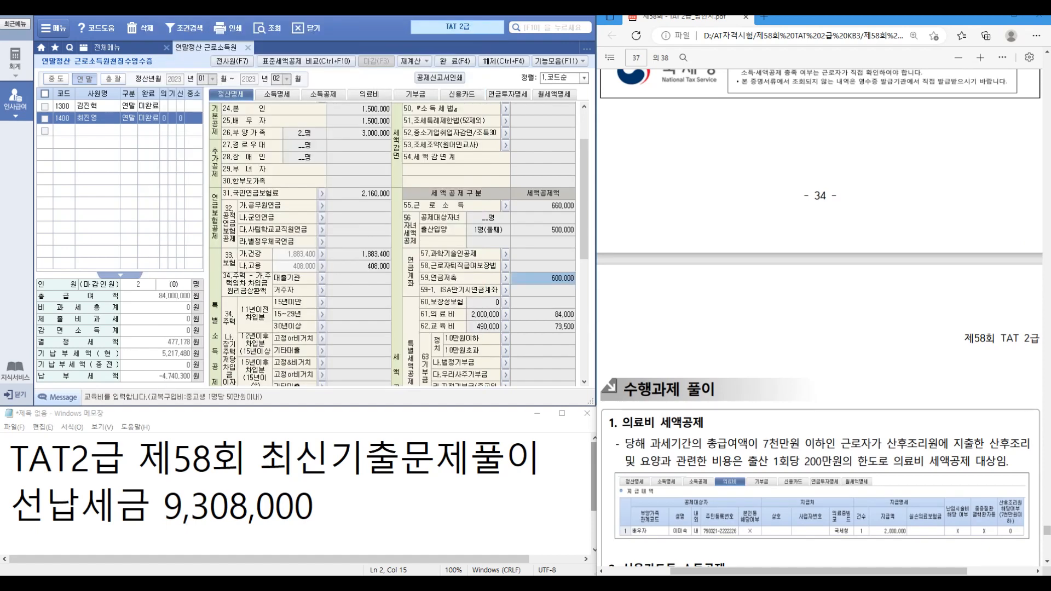
Step: In the solution PDF, mark the 27,000,000 credit card spending in the answer
scroll(820, 318, "down", 3)
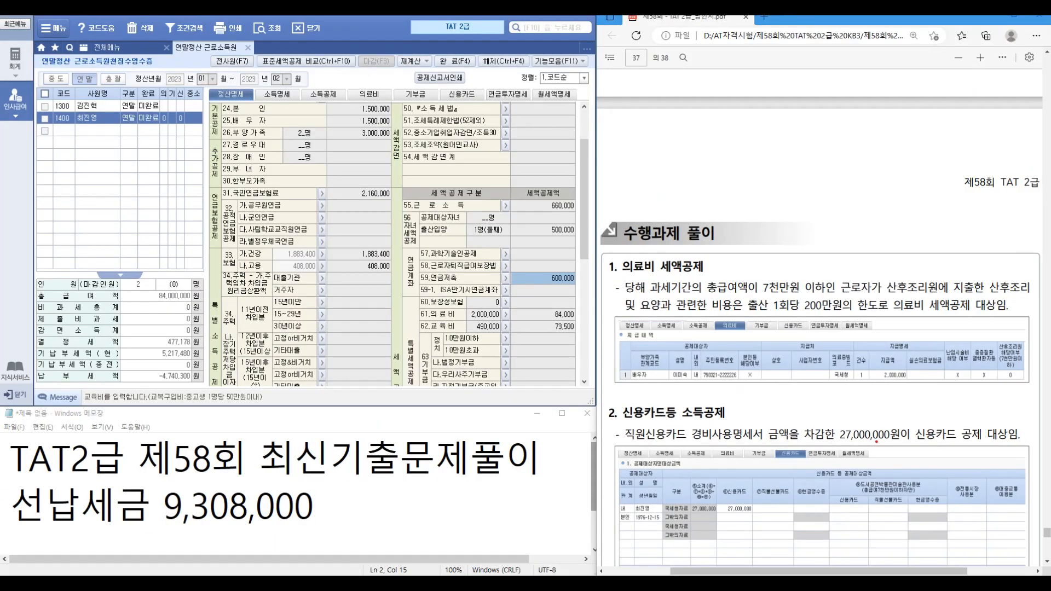
left_click_drag(822, 419, 891, 450)
key("Escape")
scroll(821, 307, "down", 5)
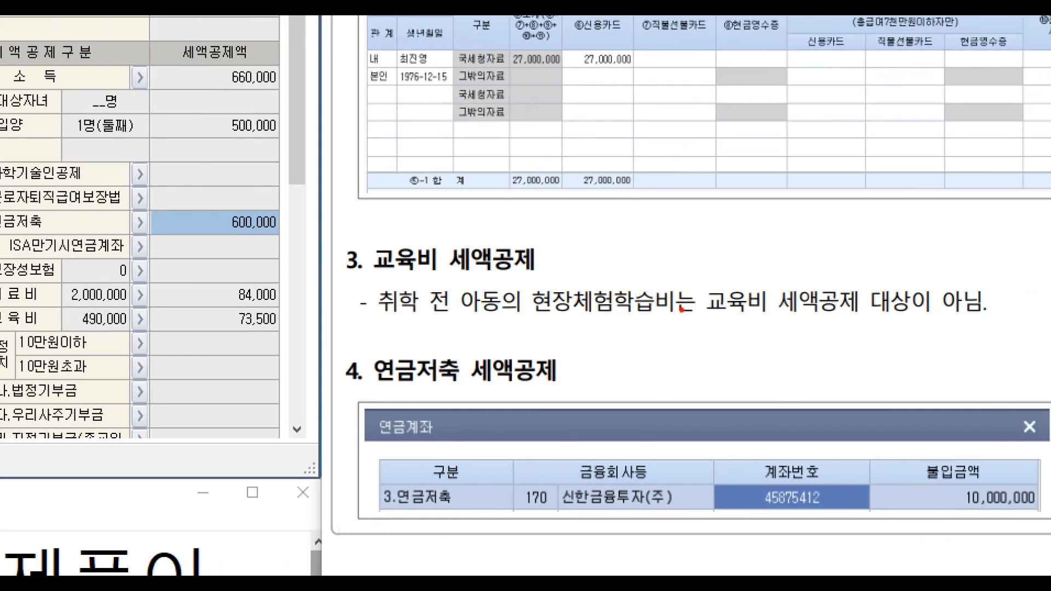
Step: Mark the note that field-trip costs aren't deductible, then scroll to the page-38 answer table
left_click_drag(510, 281, 1050, 331)
left_click_drag(820, 231, 879, 233)
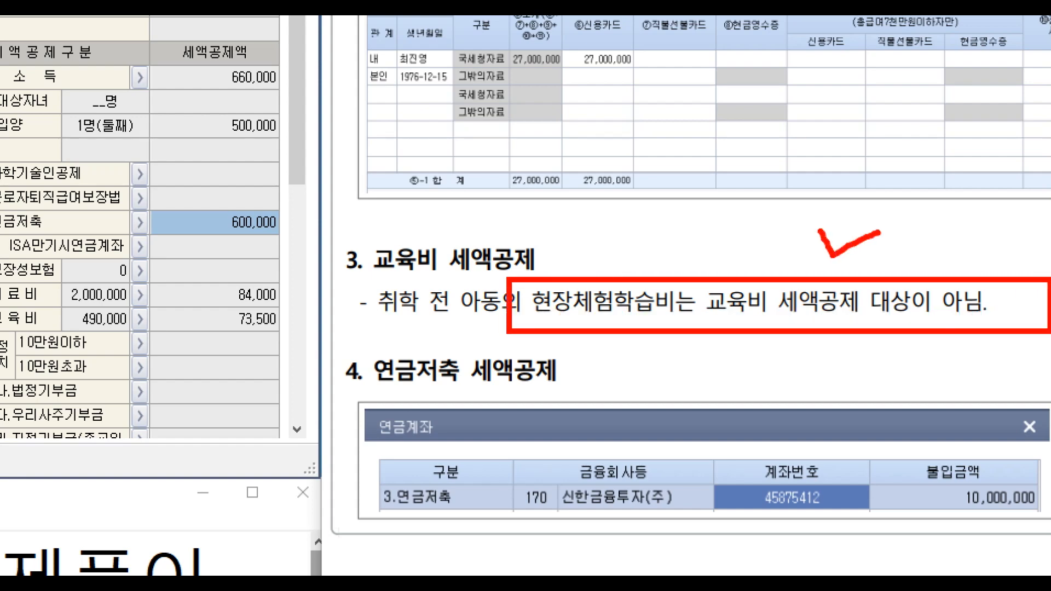
key("Escape")
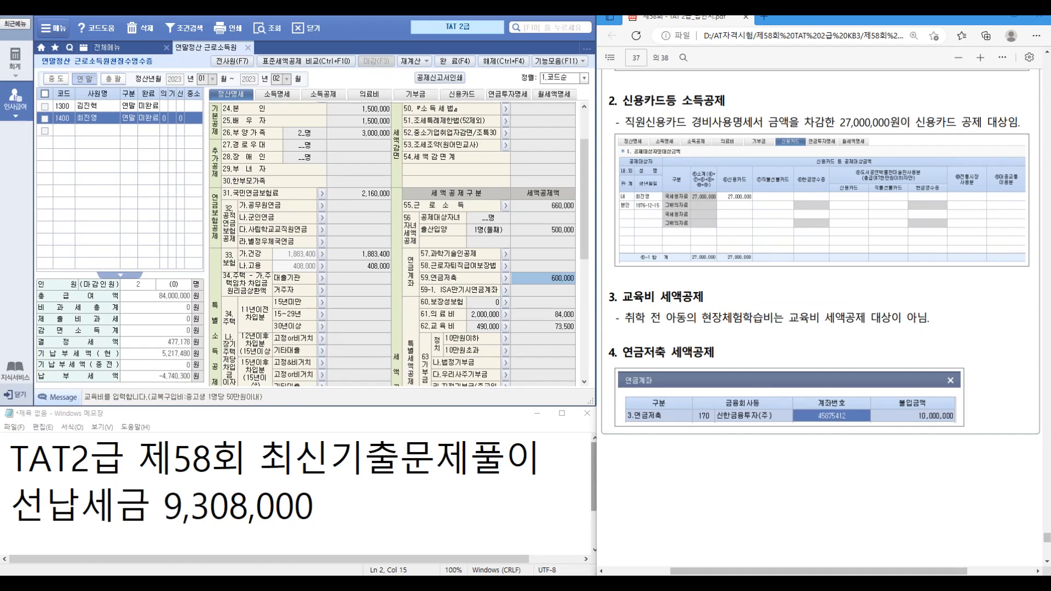
scroll(821, 307, "down", 3)
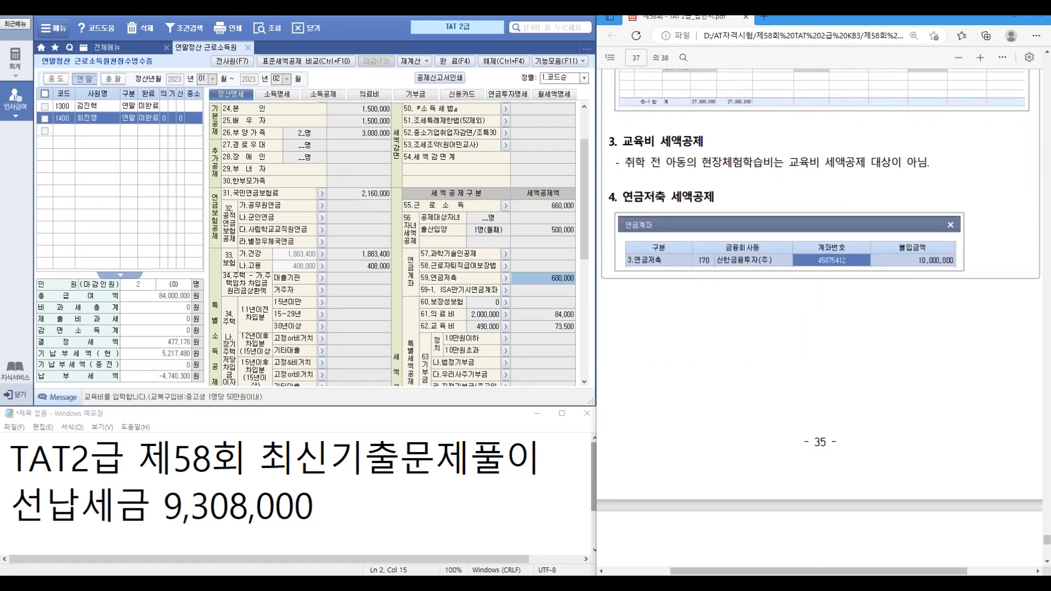
scroll(821, 318, "down", 5)
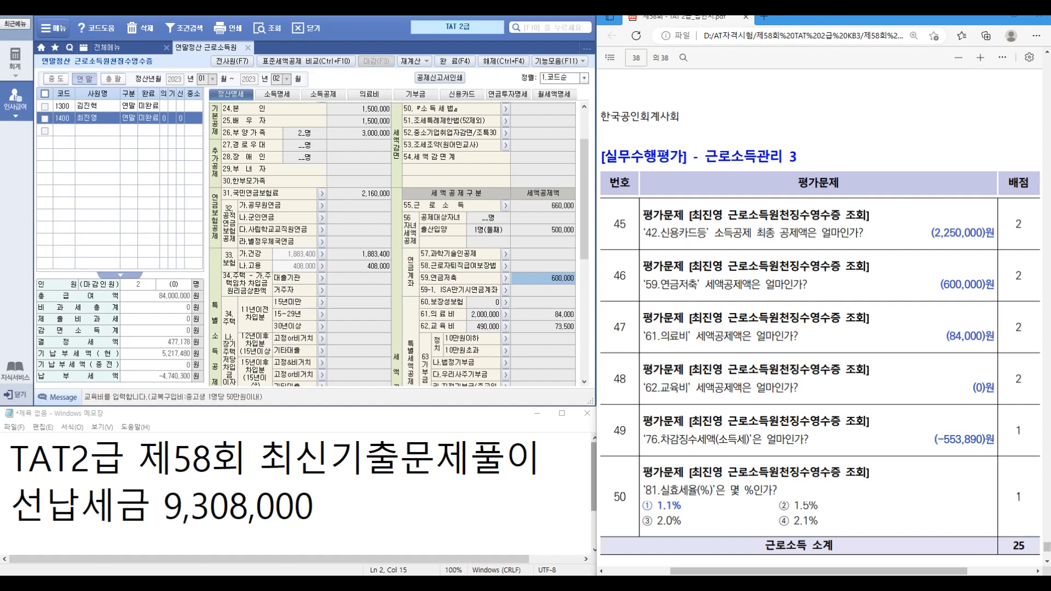
Step: Review the 84,000 61.의료비 credit details, then go back to the 소득공제 dependents' sheet
scroll(393, 244, "down", 4)
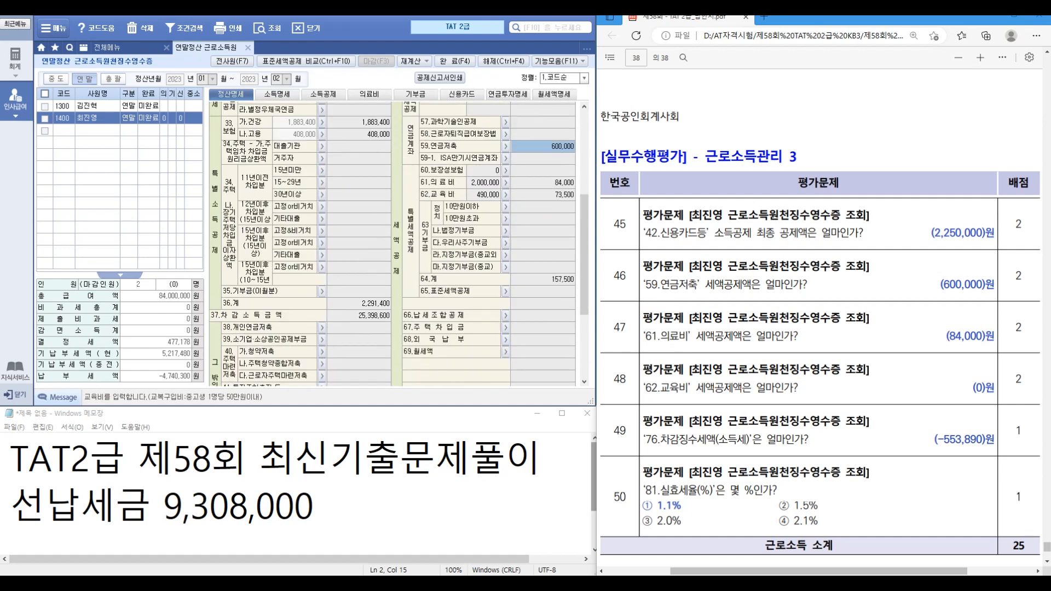
scroll(393, 244, "down", 4)
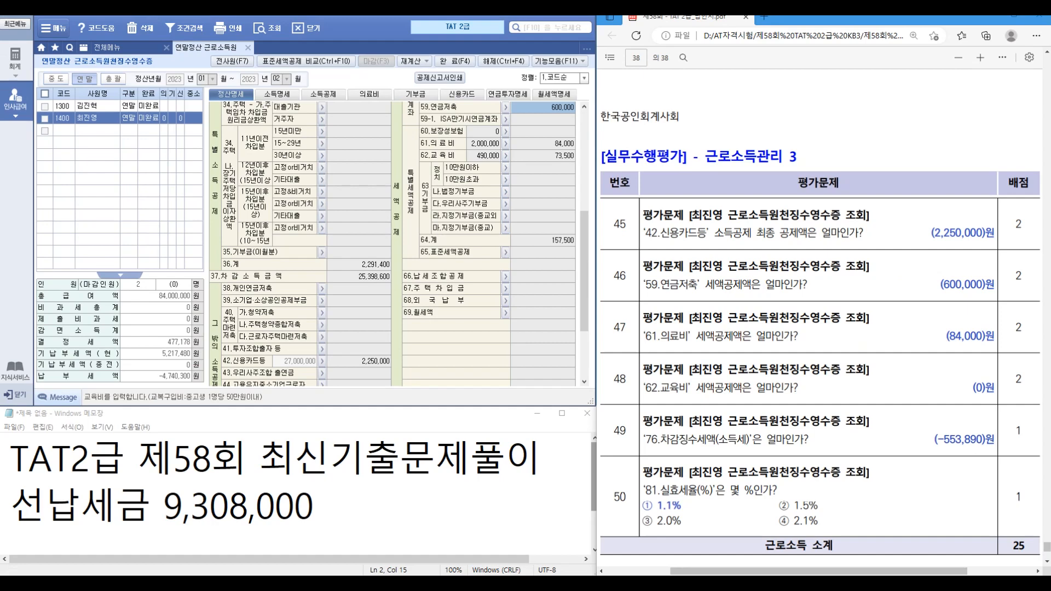
scroll(399, 243, "up", 2)
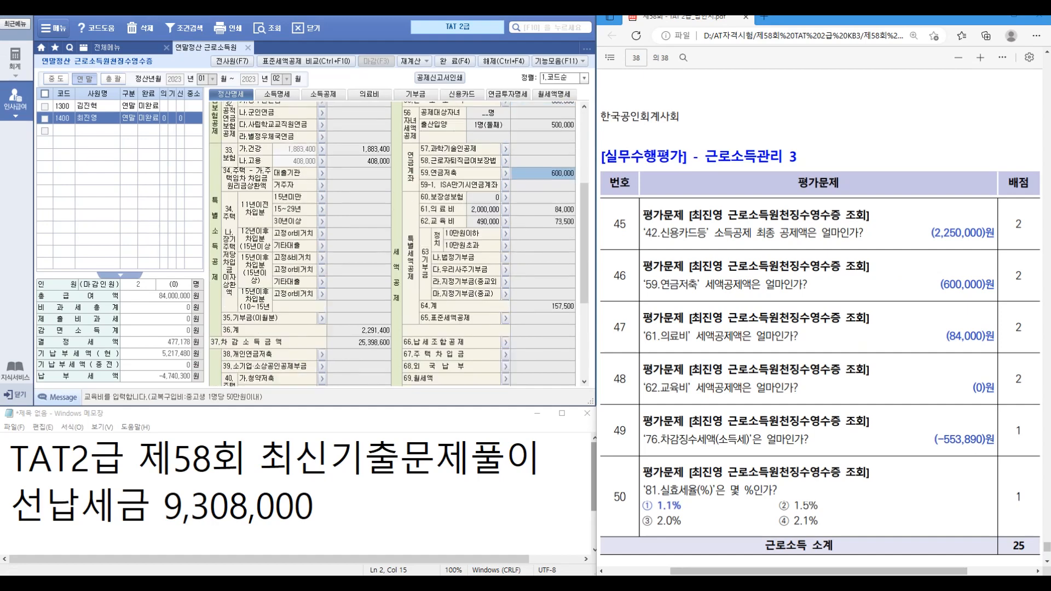
key("ctrl")
key("ctrl")
left_click(506, 209)
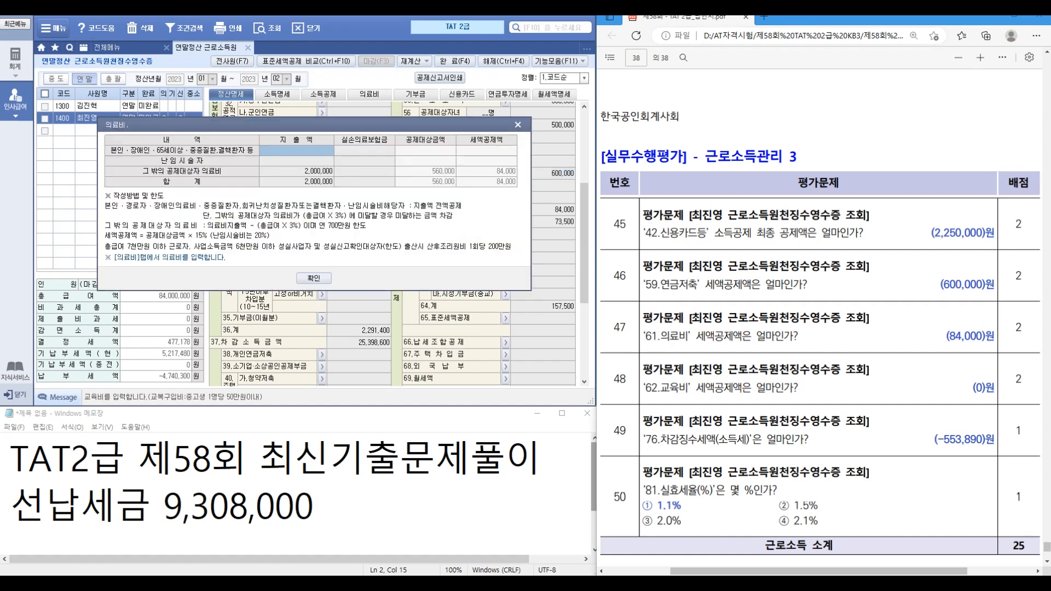
key("ctrl")
left_click(314, 278)
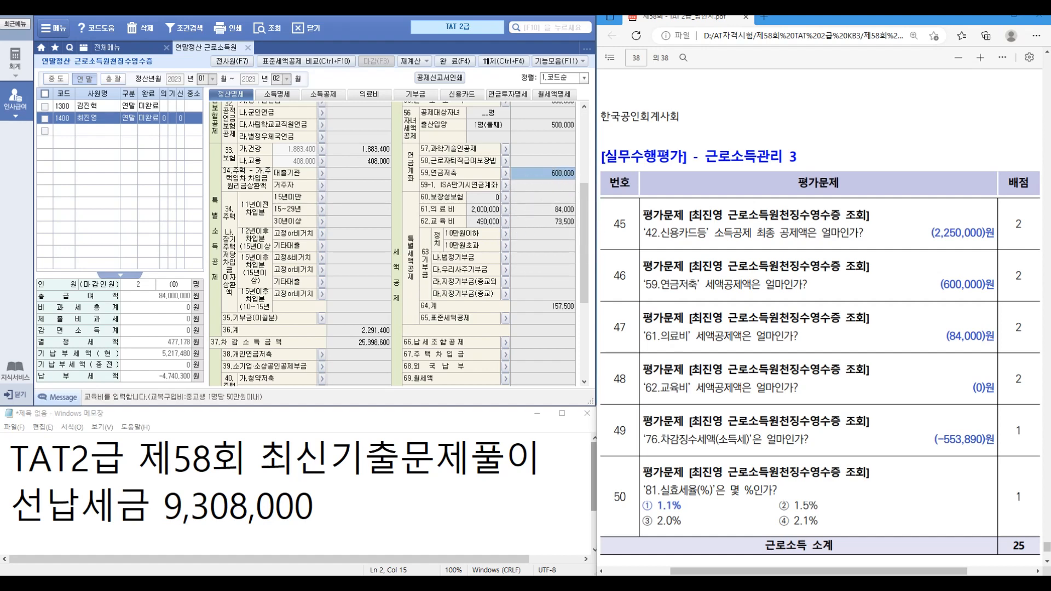
left_click(324, 95)
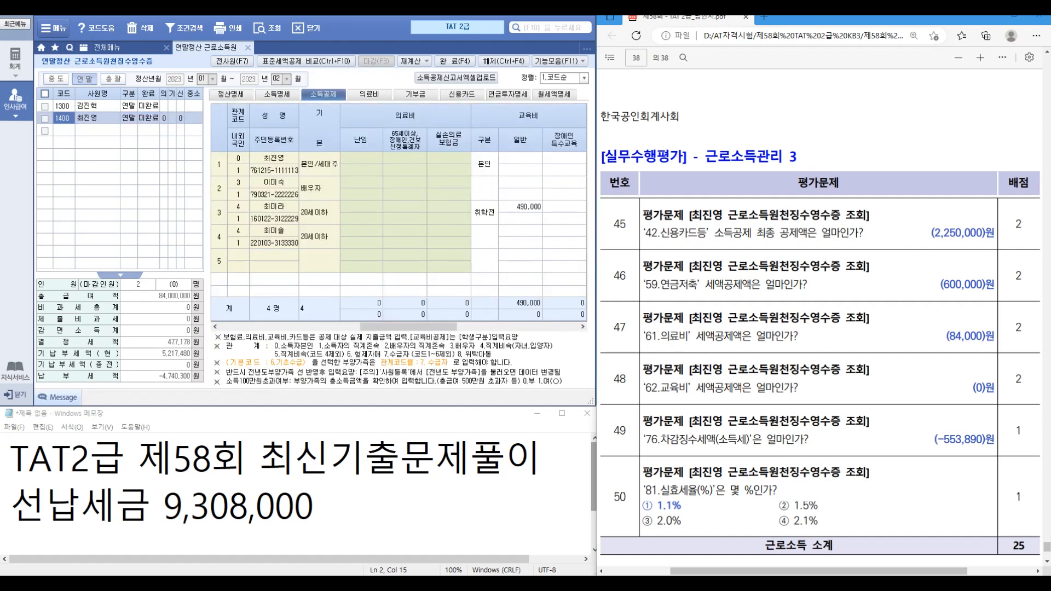
Step: Change the third member's 490,000 education expense to 0 with education type 초중고
left_click(520, 207)
type("0")
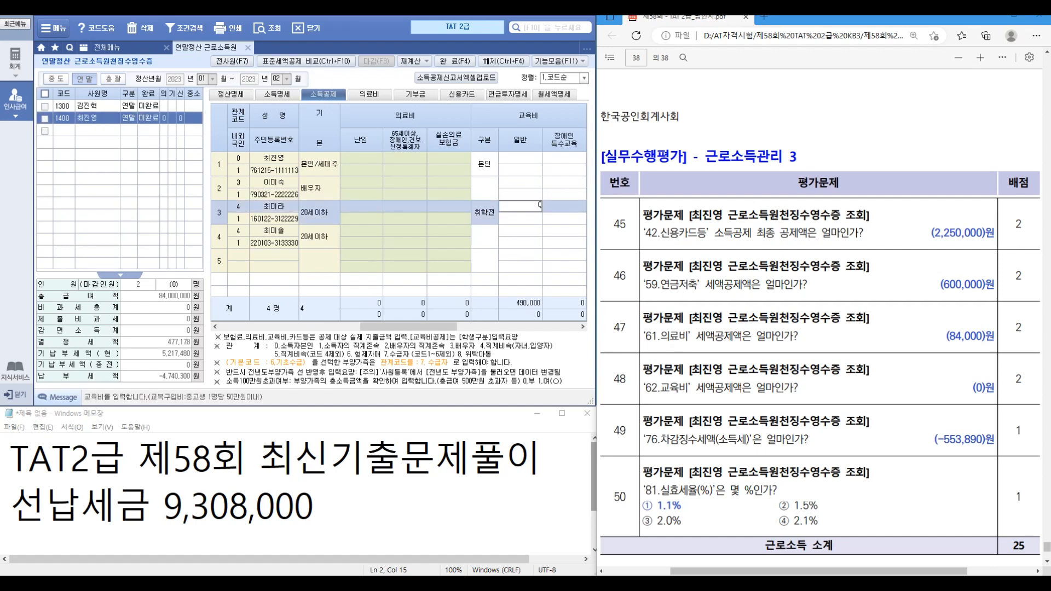
key("Return")
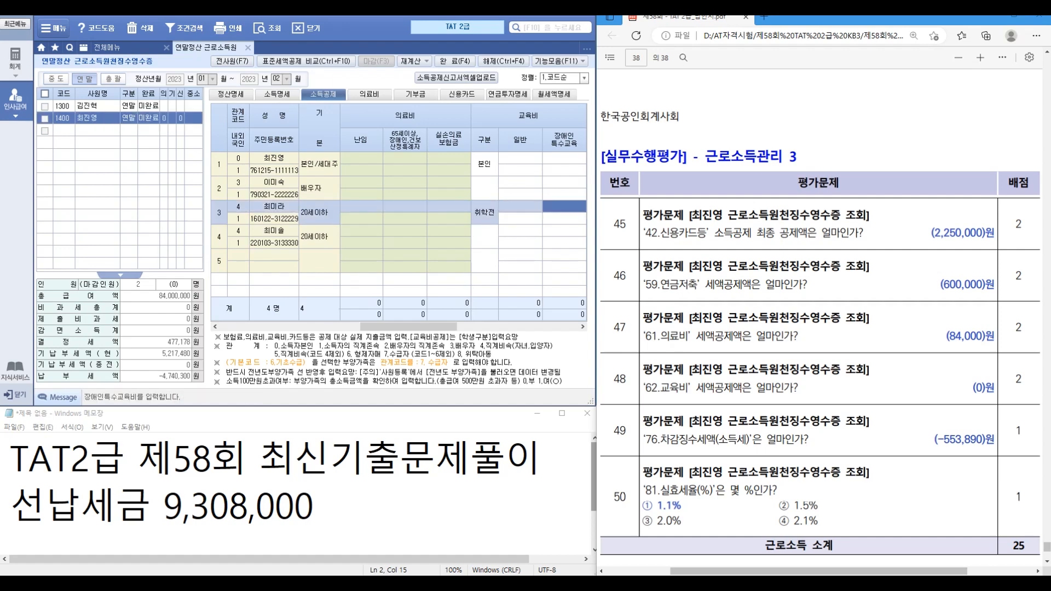
key("Return")
key("2")
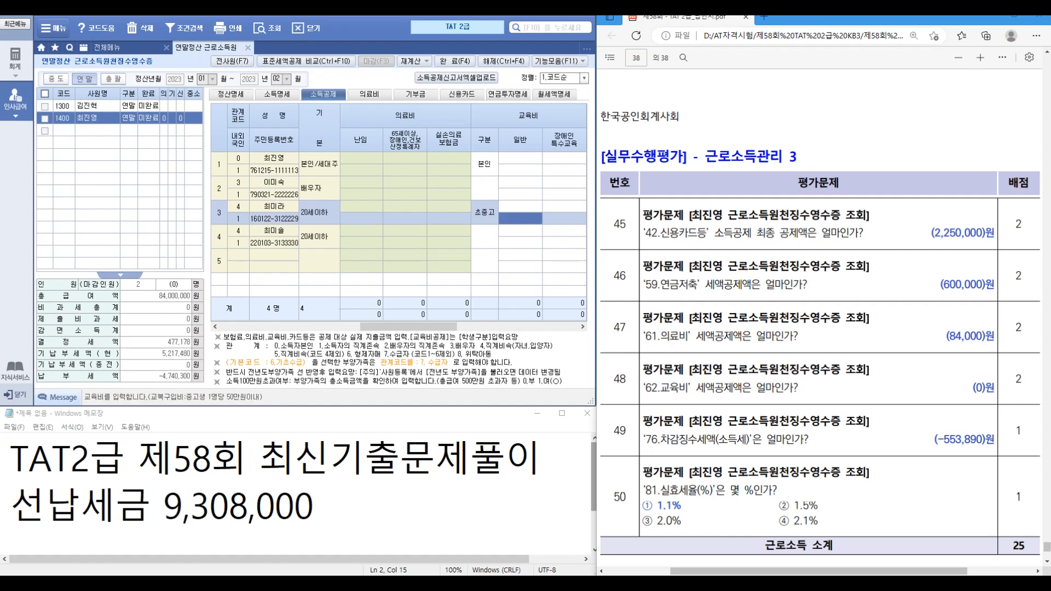
key("Up")
key("Return")
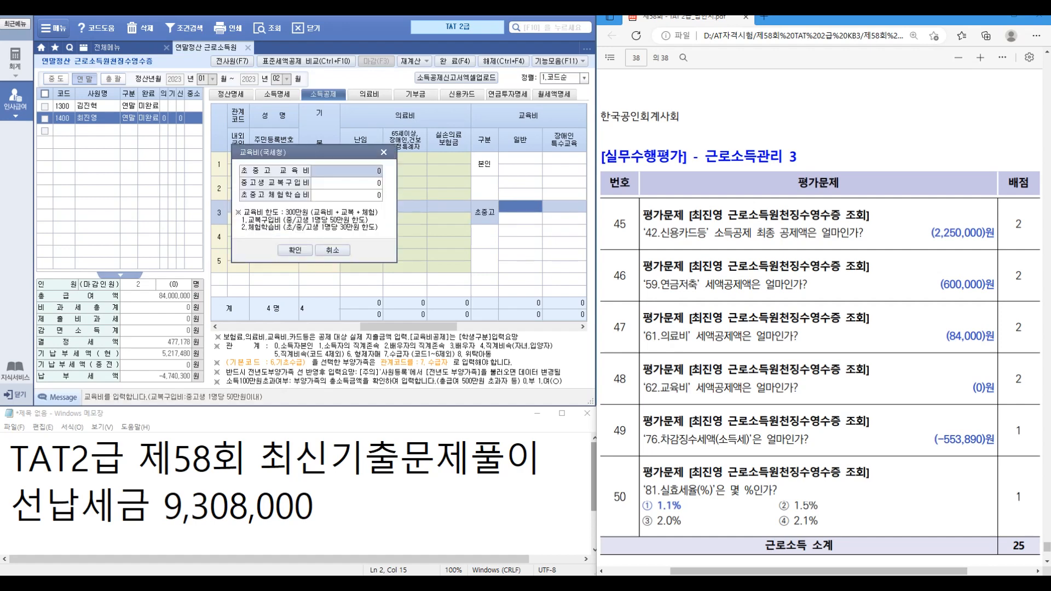
Step: Leave the 교육비(국세청) breakdown unchanged and return to the 정산명세 summary
key("ctrl+1")
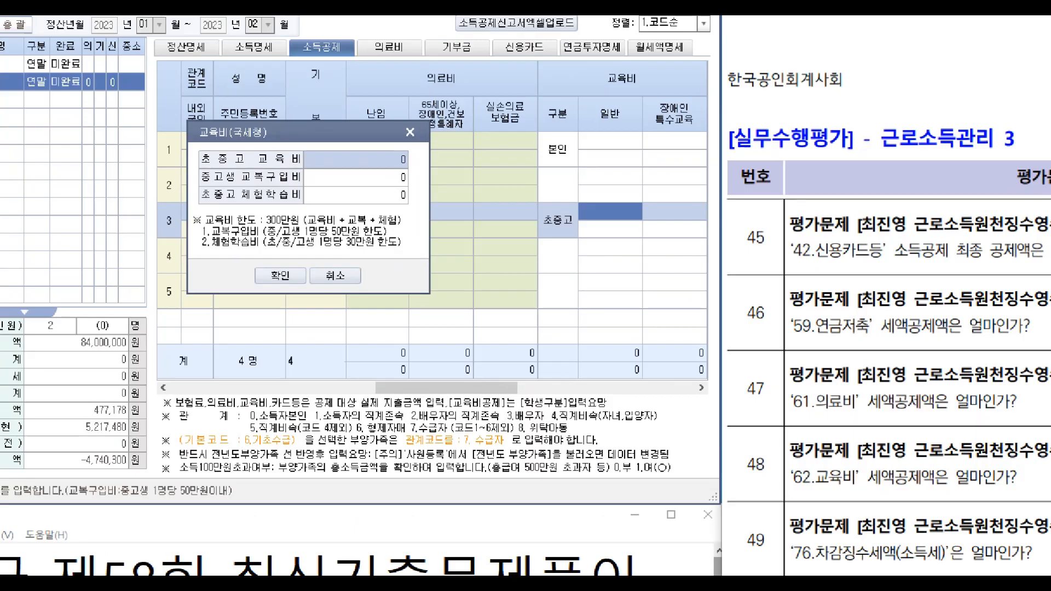
left_click(328, 196)
mouse_move(281, 183)
left_mouse_down()
mouse_move(482, 194)
mouse_move(492, 213)
mouse_move(590, 164)
left_mouse_up()
key("Escape")
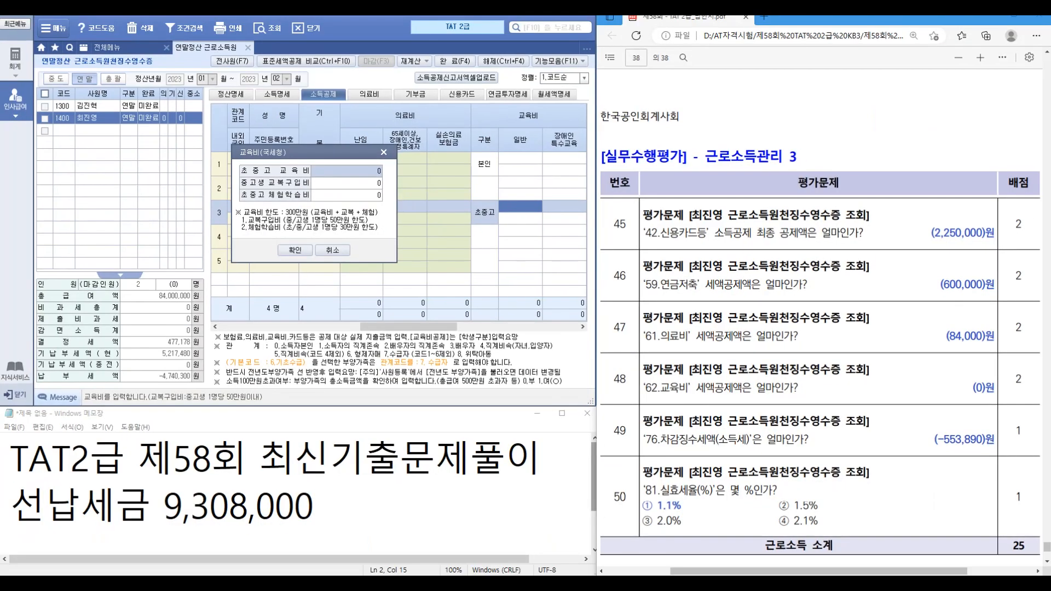
left_click(333, 251)
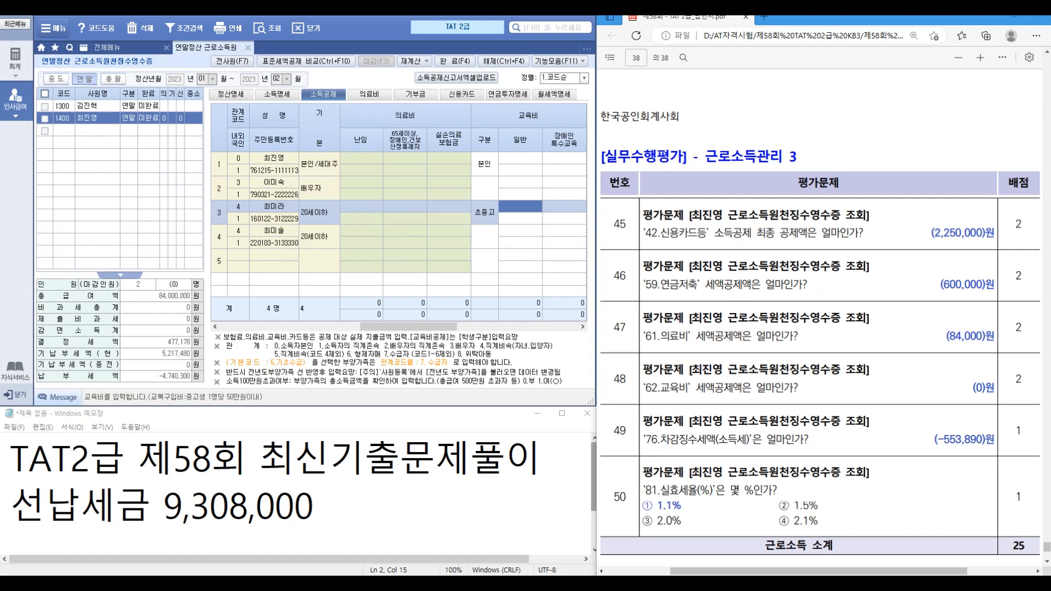
left_click(231, 94)
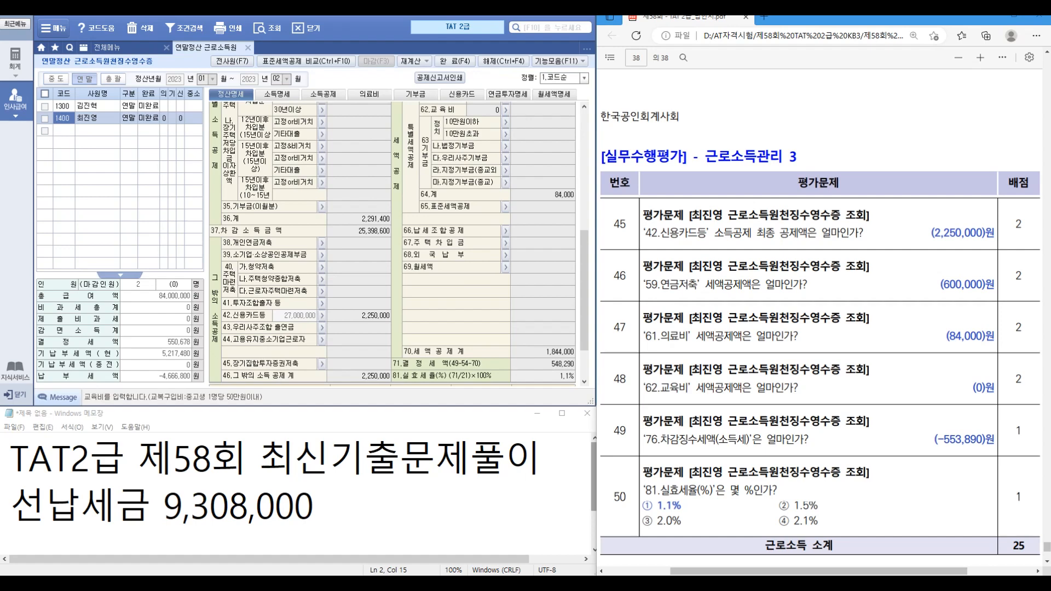
scroll(393, 243, "down", 2)
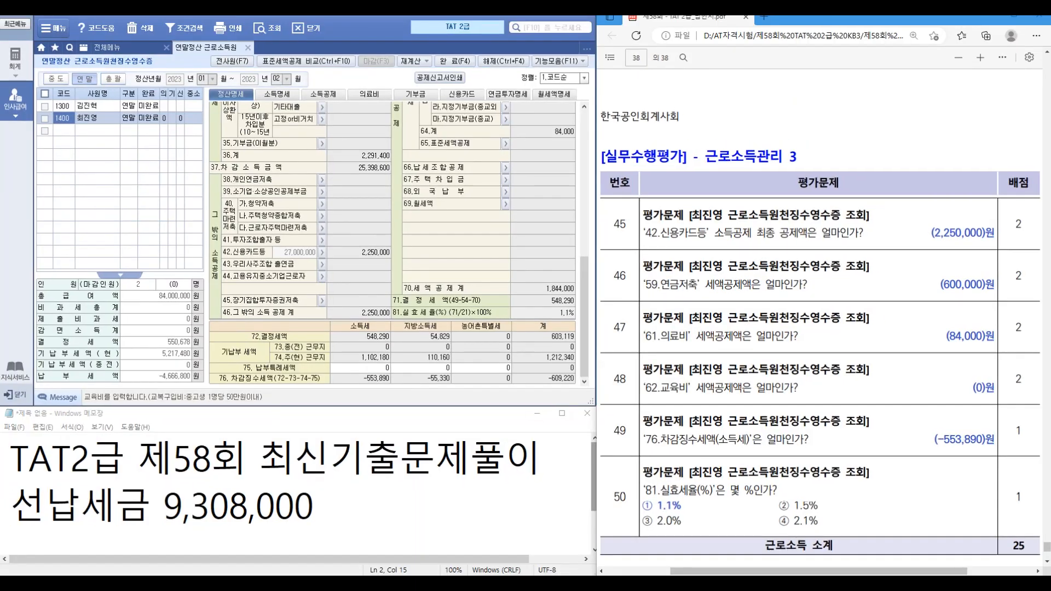
scroll(820, 322, "down", 2)
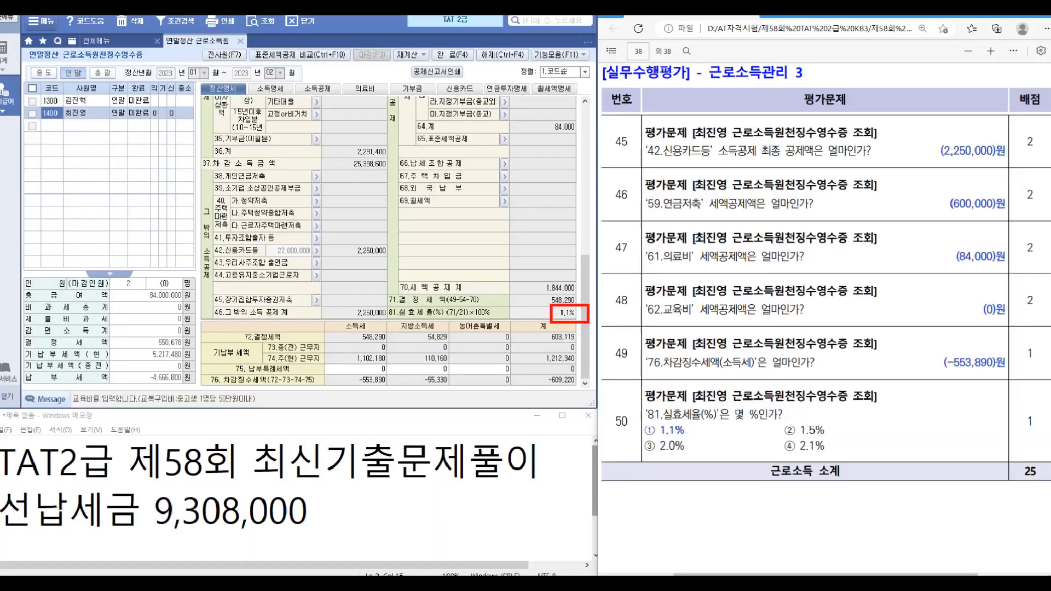
scroll(393, 240, "up", 6)
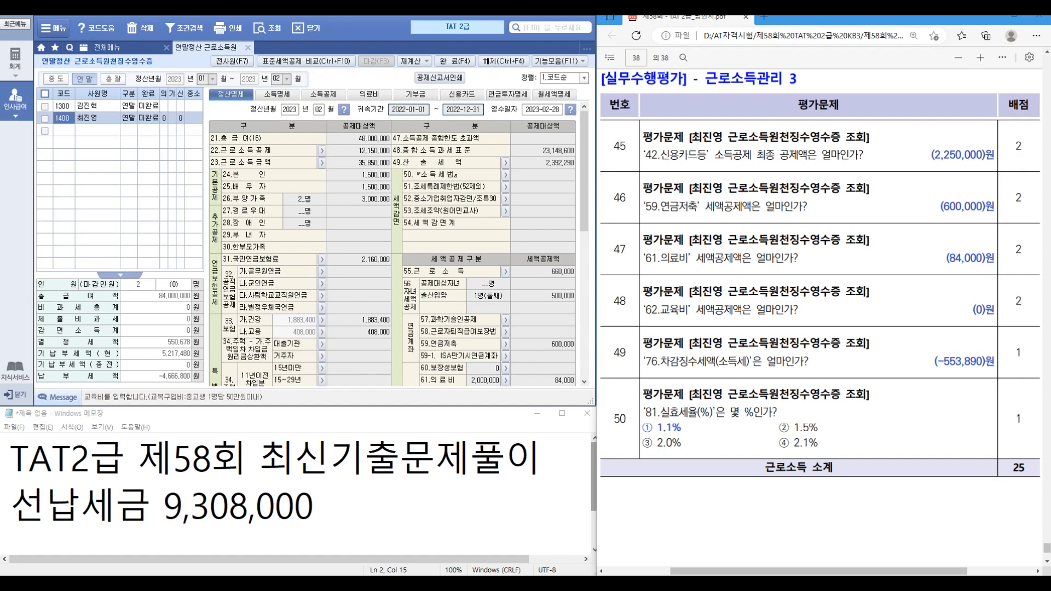
scroll(392, 241, "down", 6)
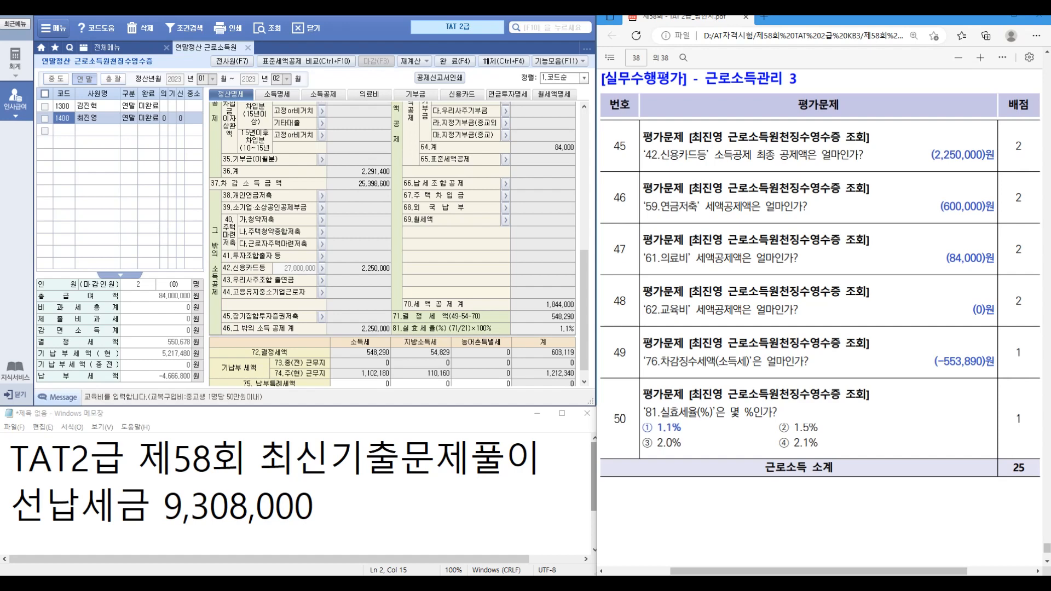
scroll(820, 317, "down", 3)
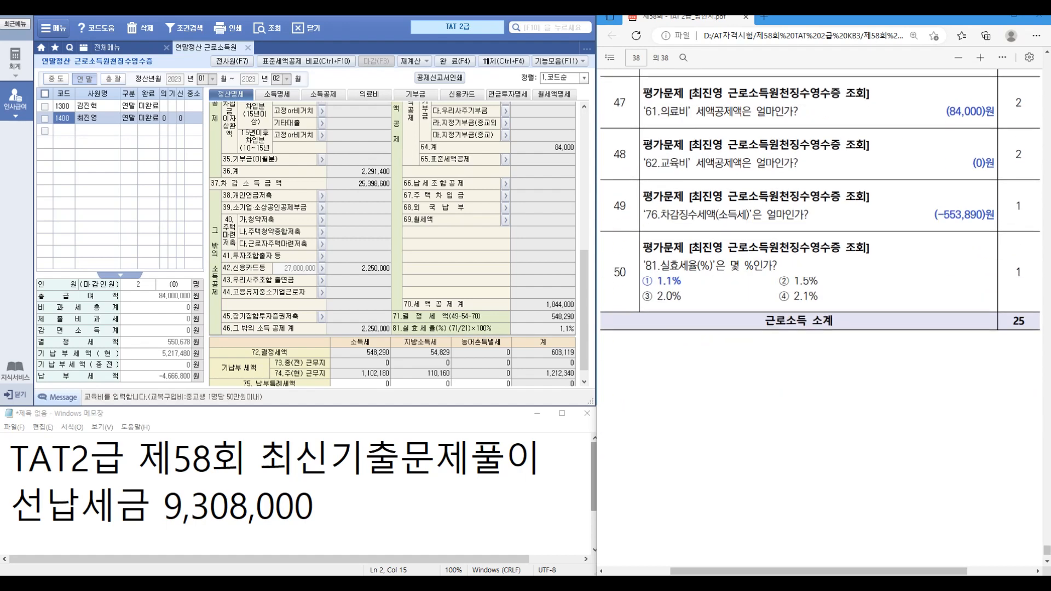